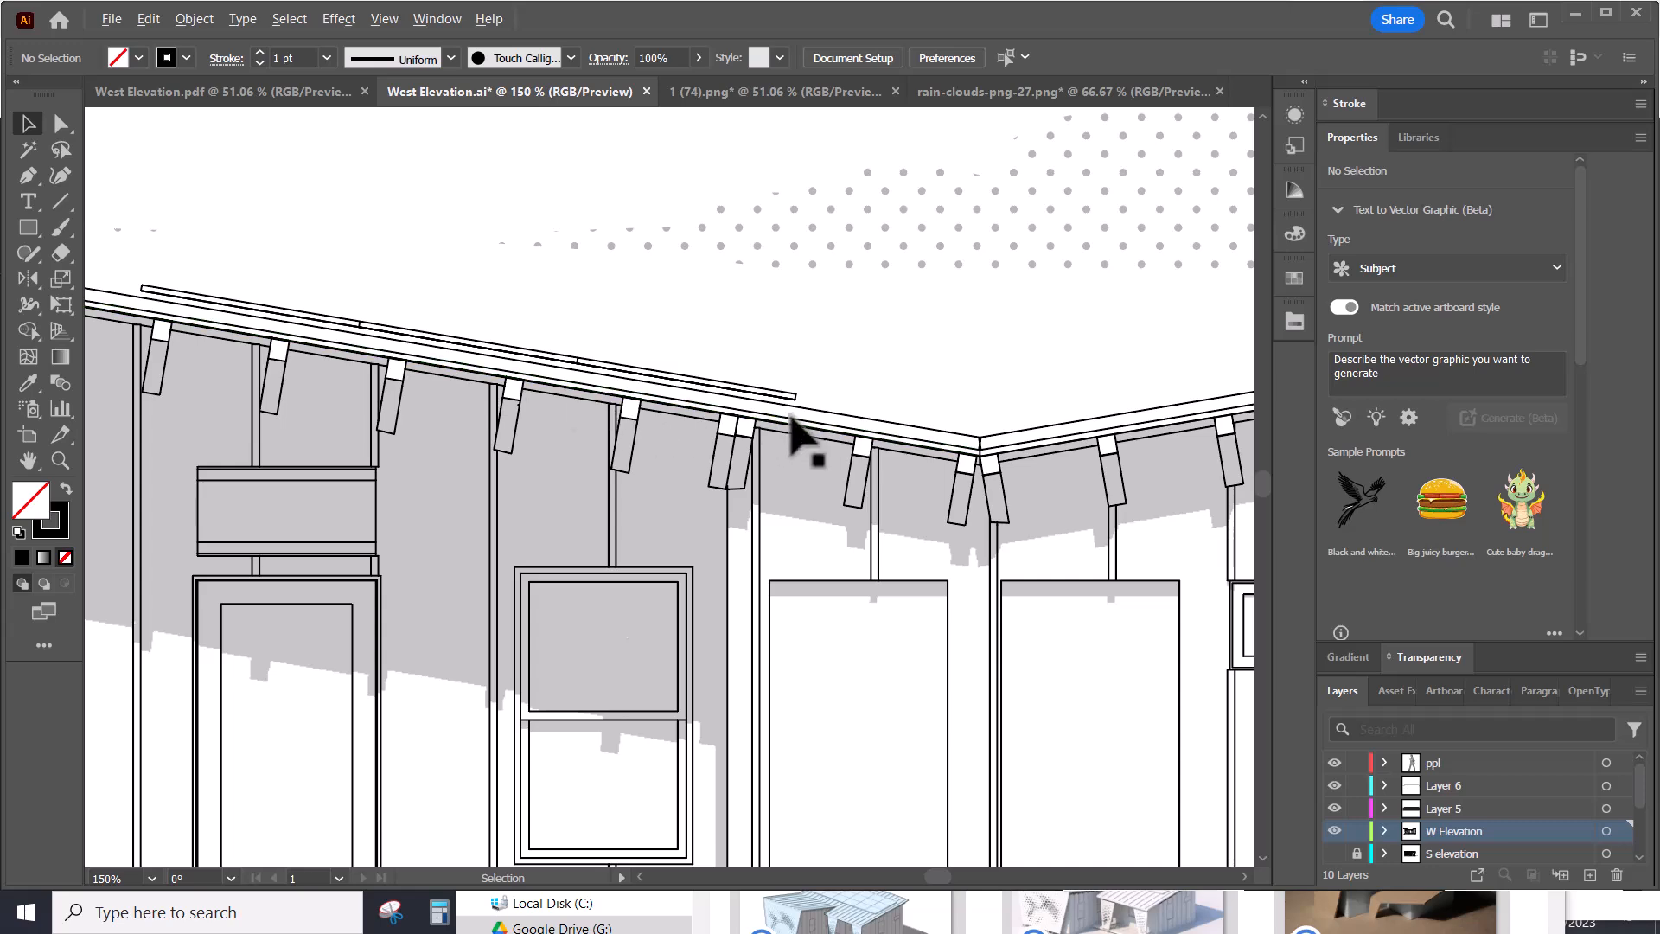
- Examine the finished West Elevation illustration, from the whole artboard to the tree beside the roof's eave
scroll(741, 464, "down", 1, "alt")
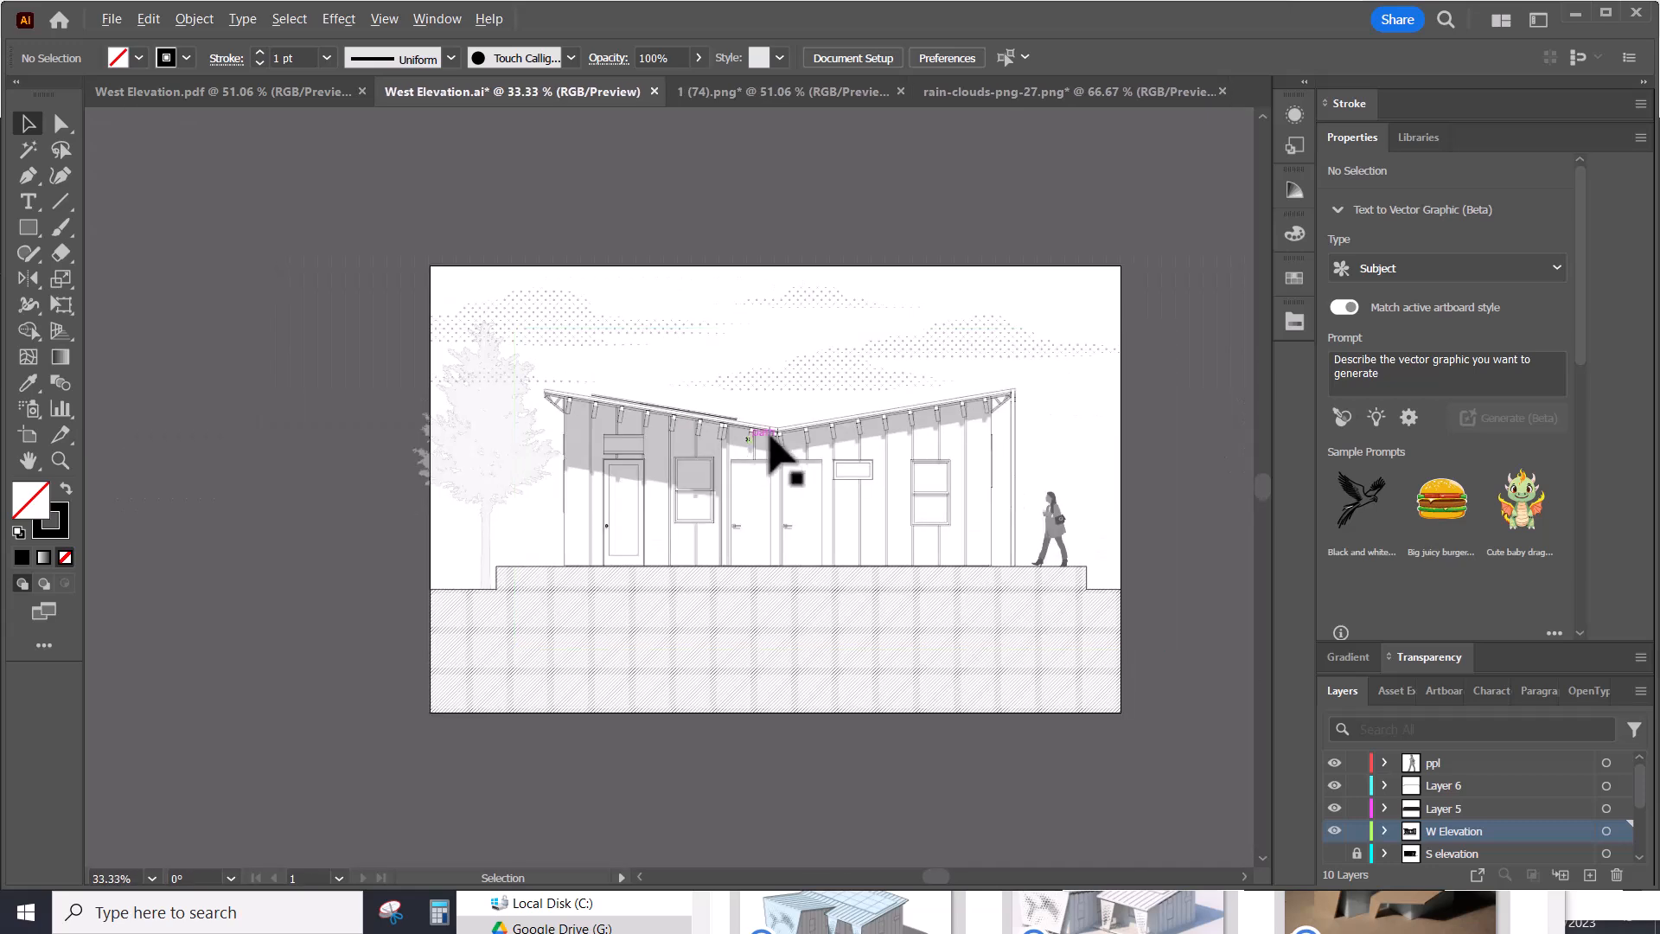
scroll(1027, 426, "up", 1, "alt")
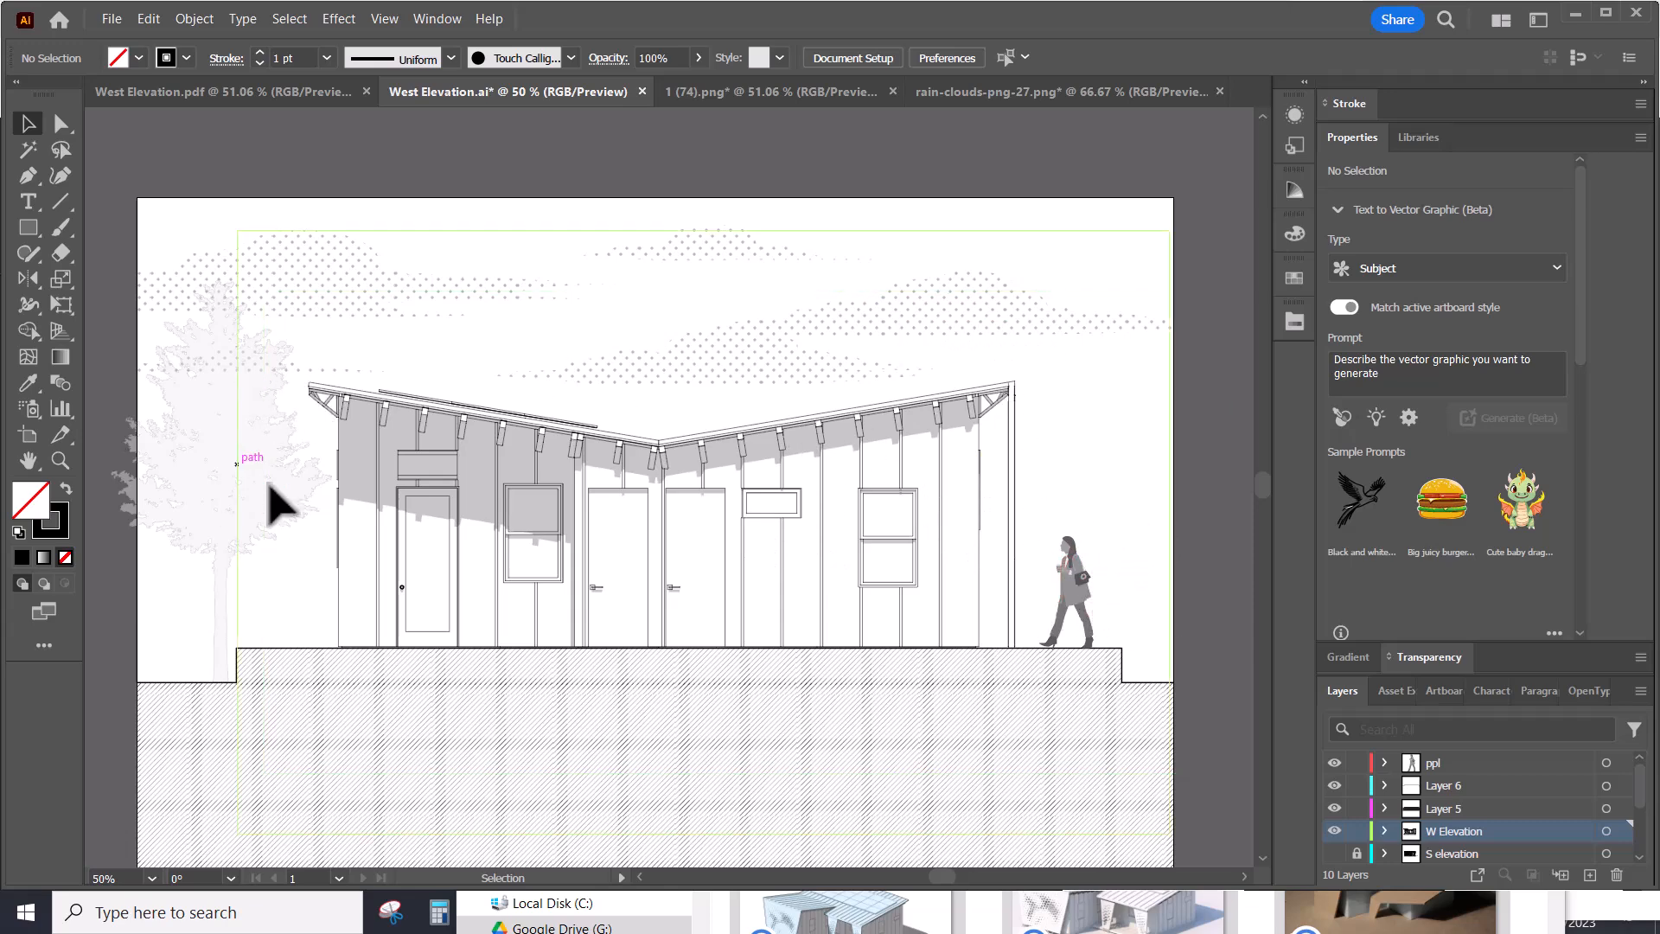
scroll(220, 428, "up", 3, "alt")
key("space")
left_click_drag(318, 456, 533, 481)
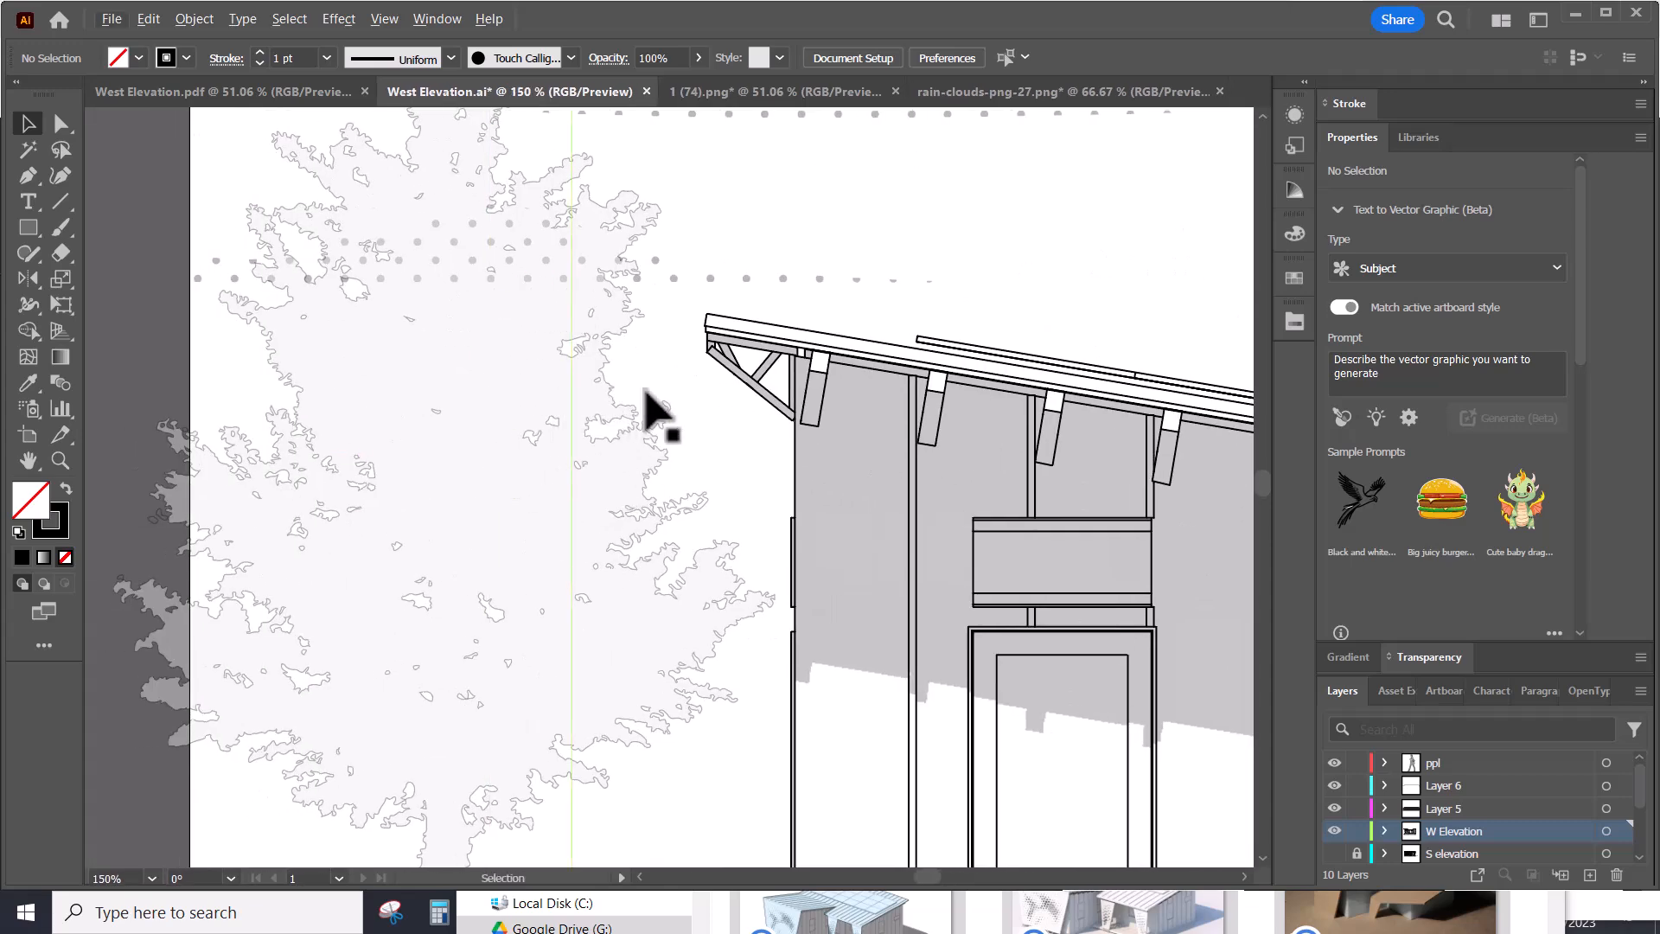
- View the source images of the tree and the rain cloud, and return to the overall West Elevation drawing
left_click(741, 93)
scroll(651, 427, "up", 1, "alt")
scroll(666, 416, "up", 1, "alt")
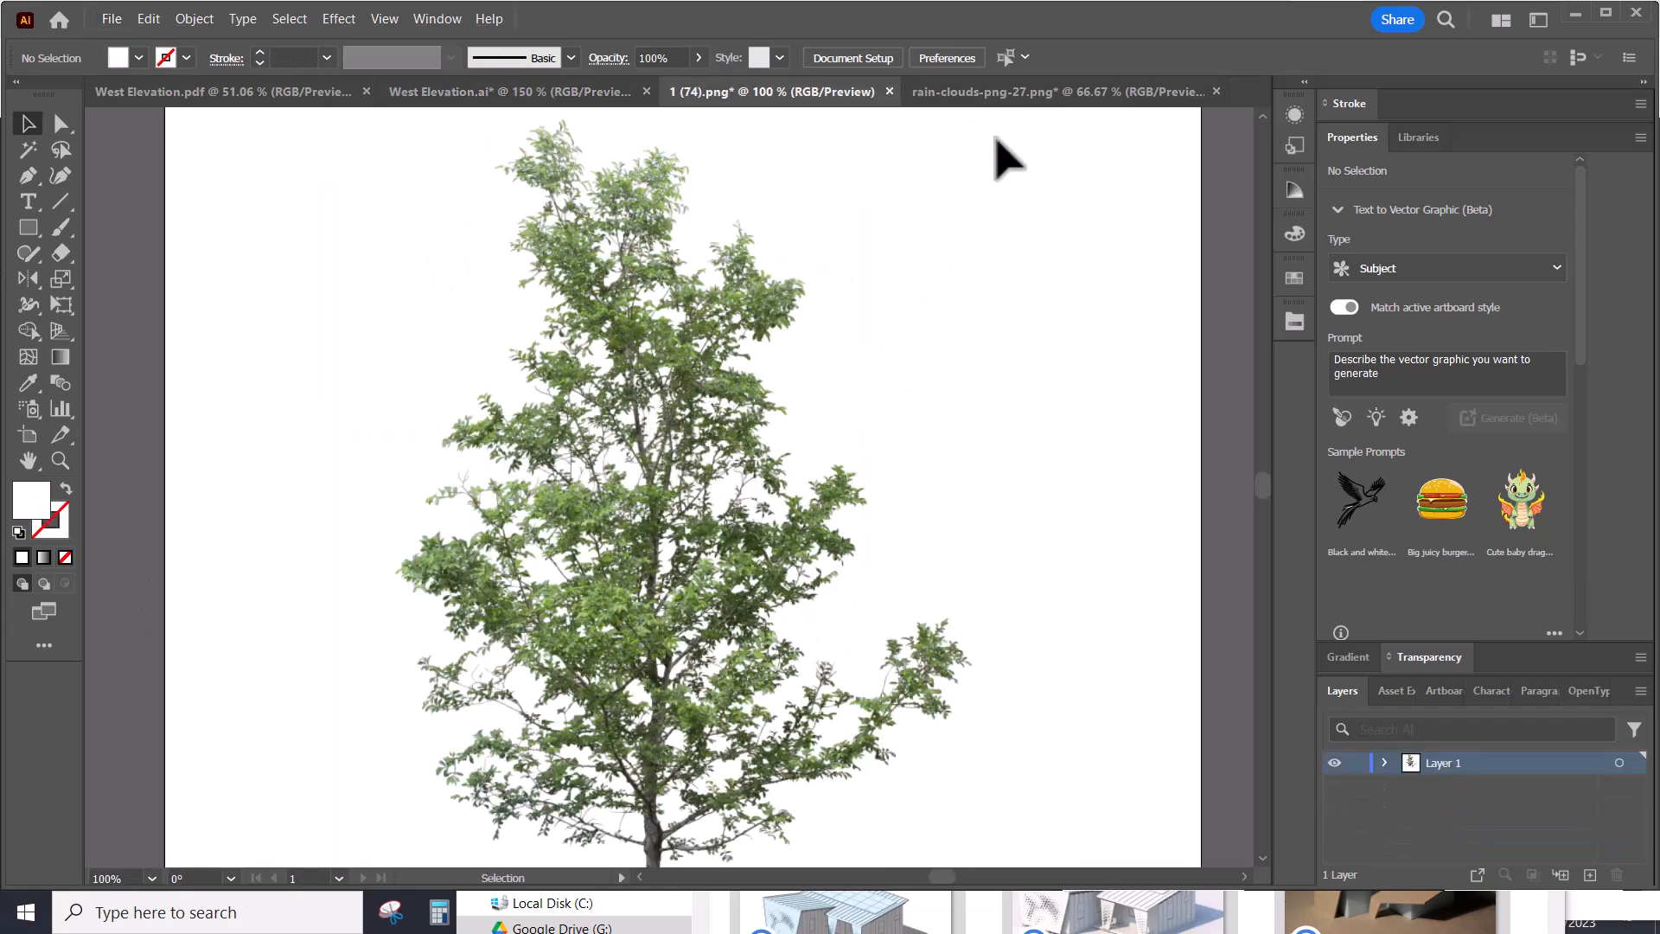
left_click(1028, 92)
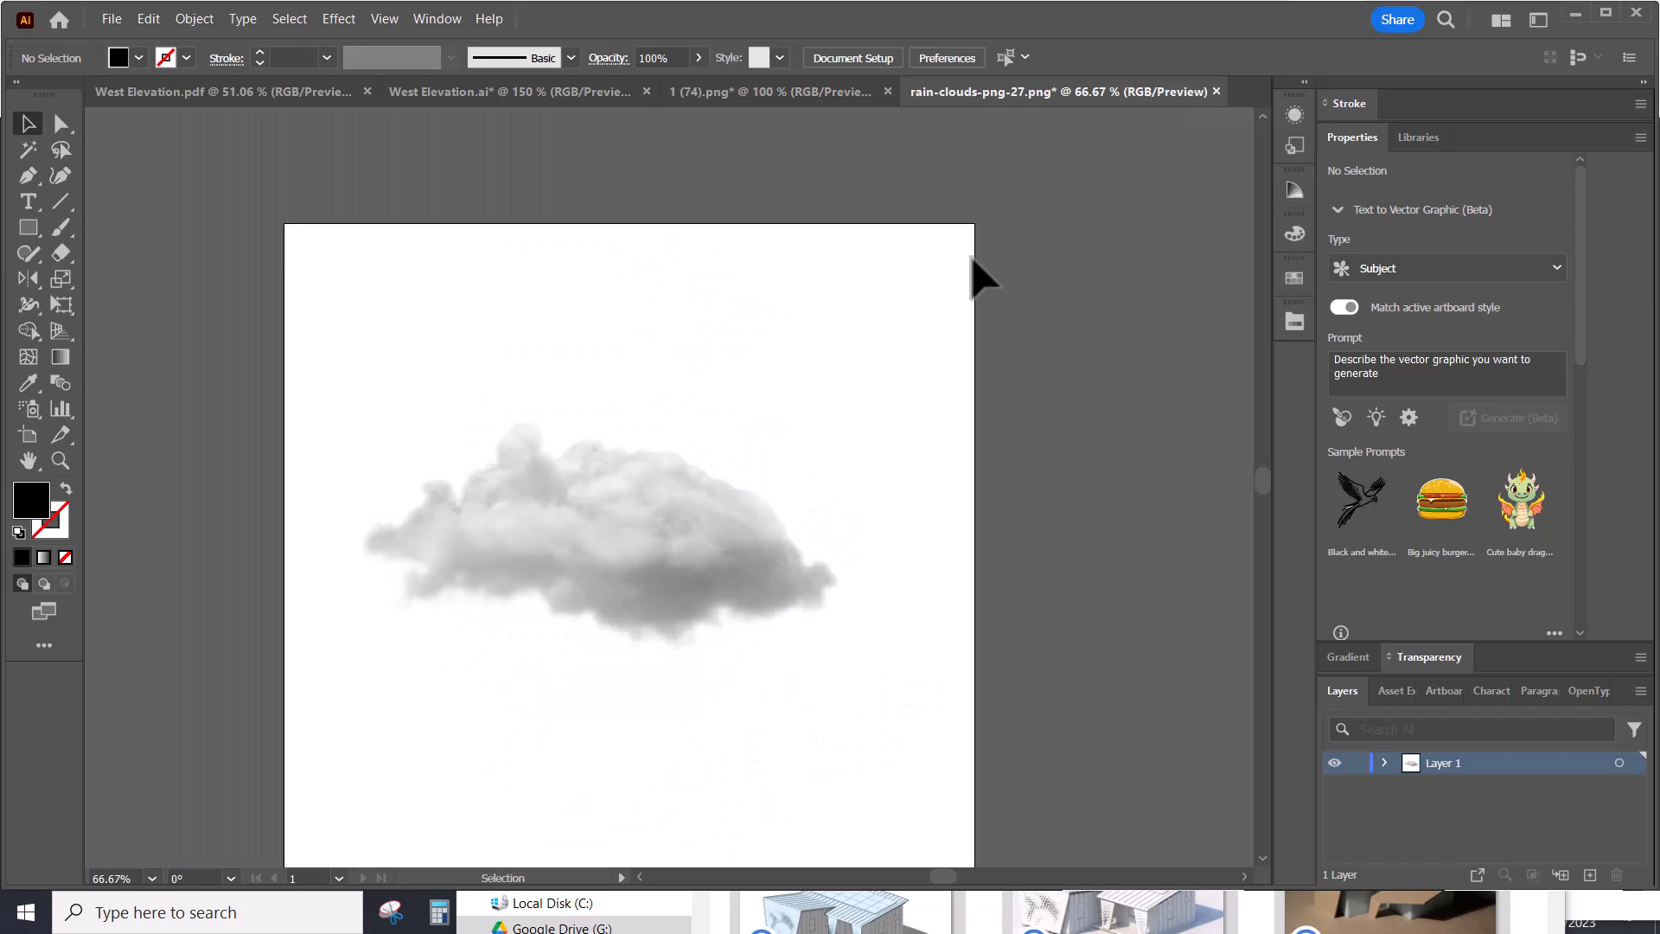
left_click(726, 95)
left_click(571, 95)
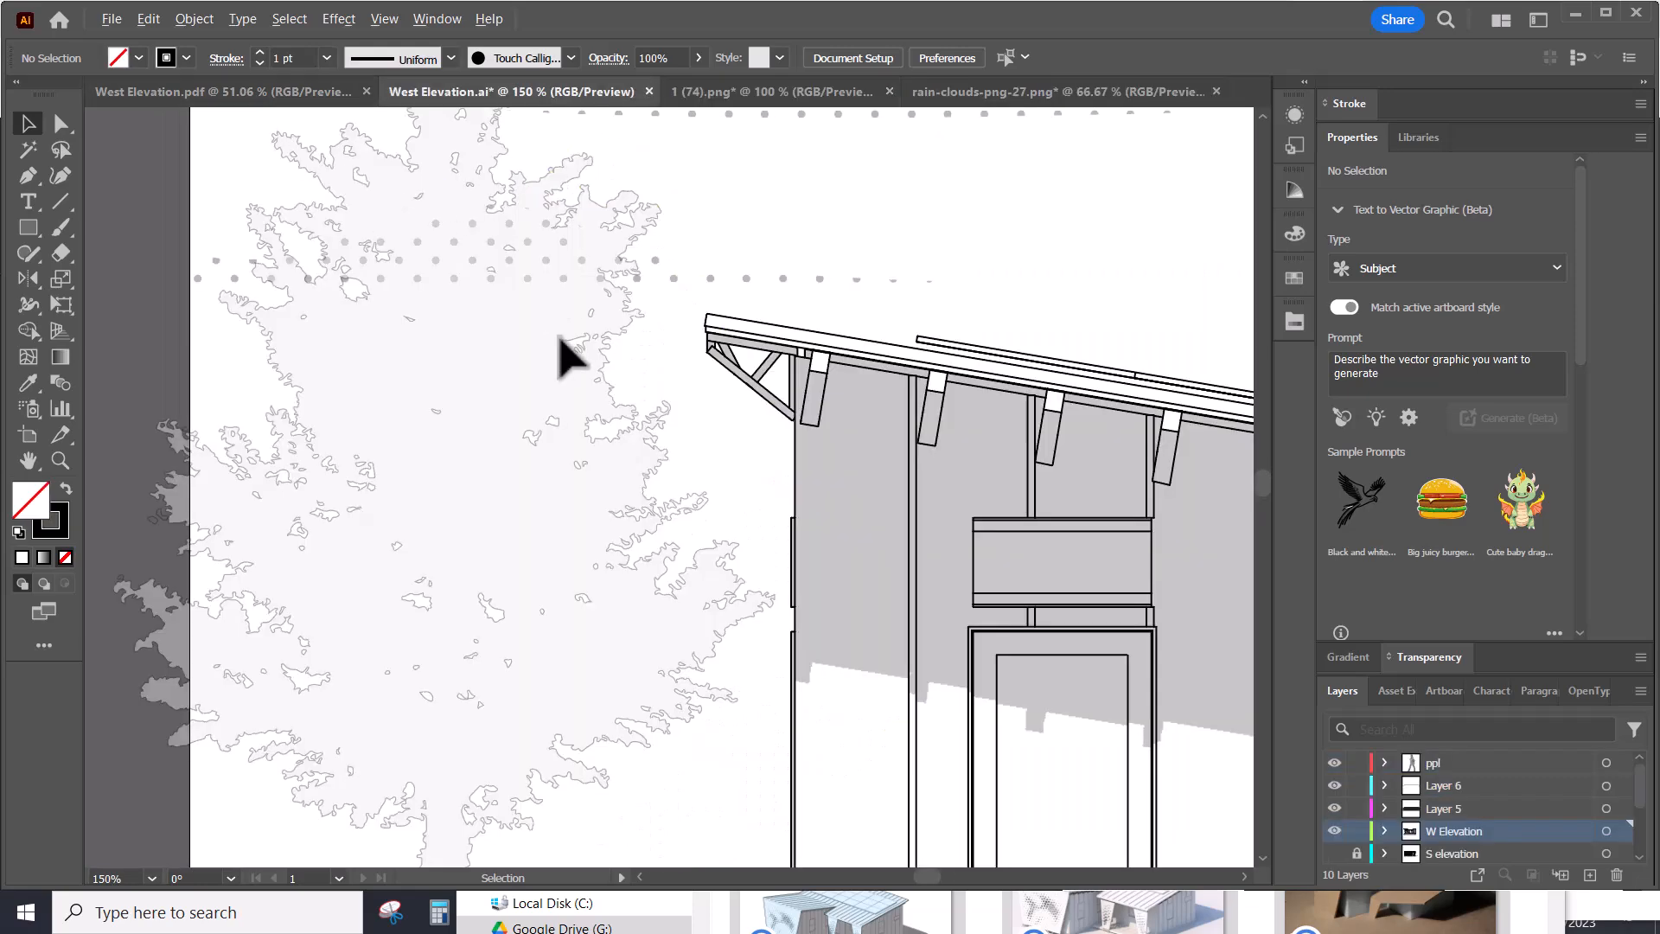
scroll(510, 311, "down", 3, "alt")
scroll(895, 218, "up", 1, "alt")
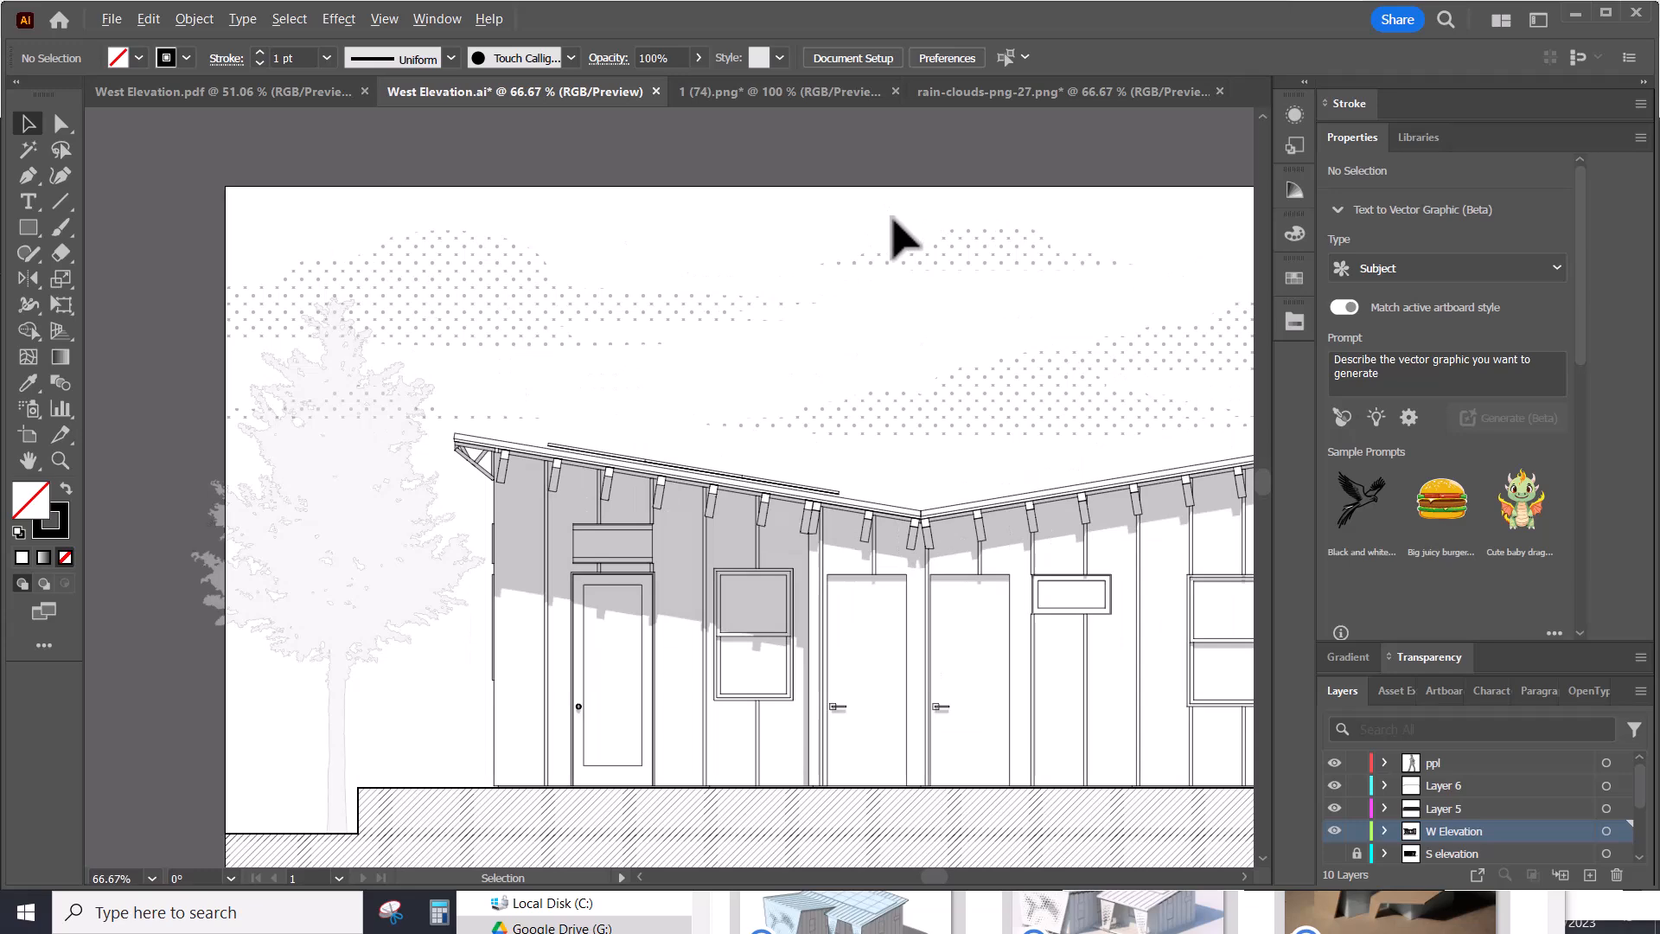
scroll(405, 305, "down", 2, "alt")
scroll(769, 408, "up", 1, "alt")
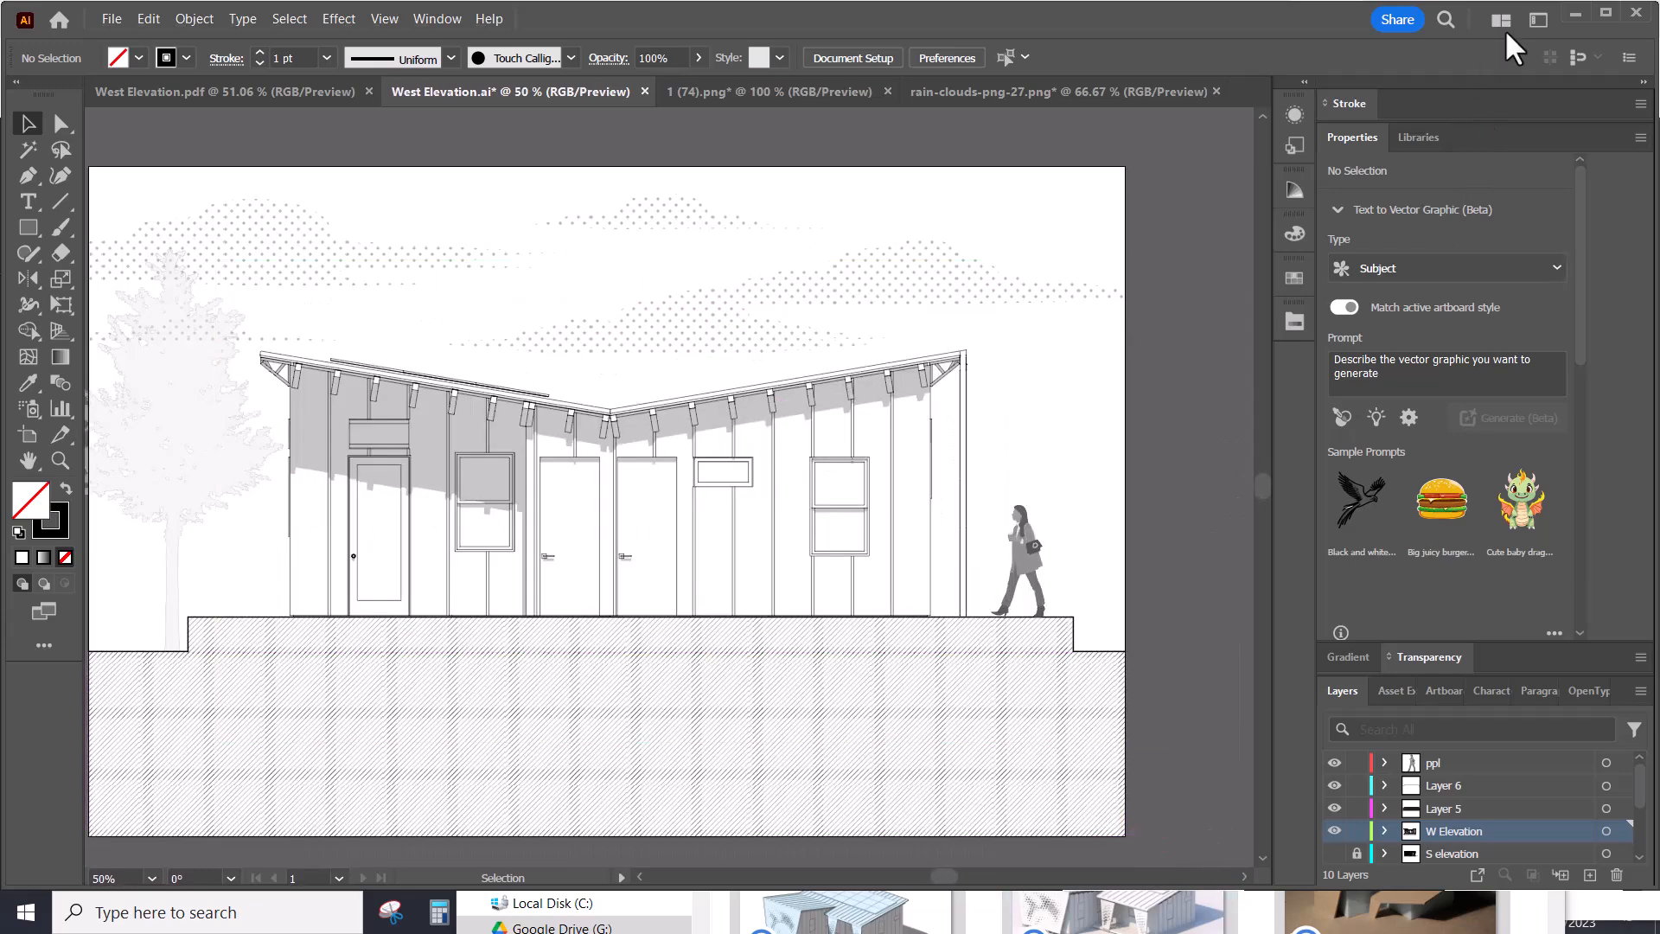
- Minimize all open program, browser and folder windows until only the desktop is showing
left_click(1576, 13)
left_click(1570, 13)
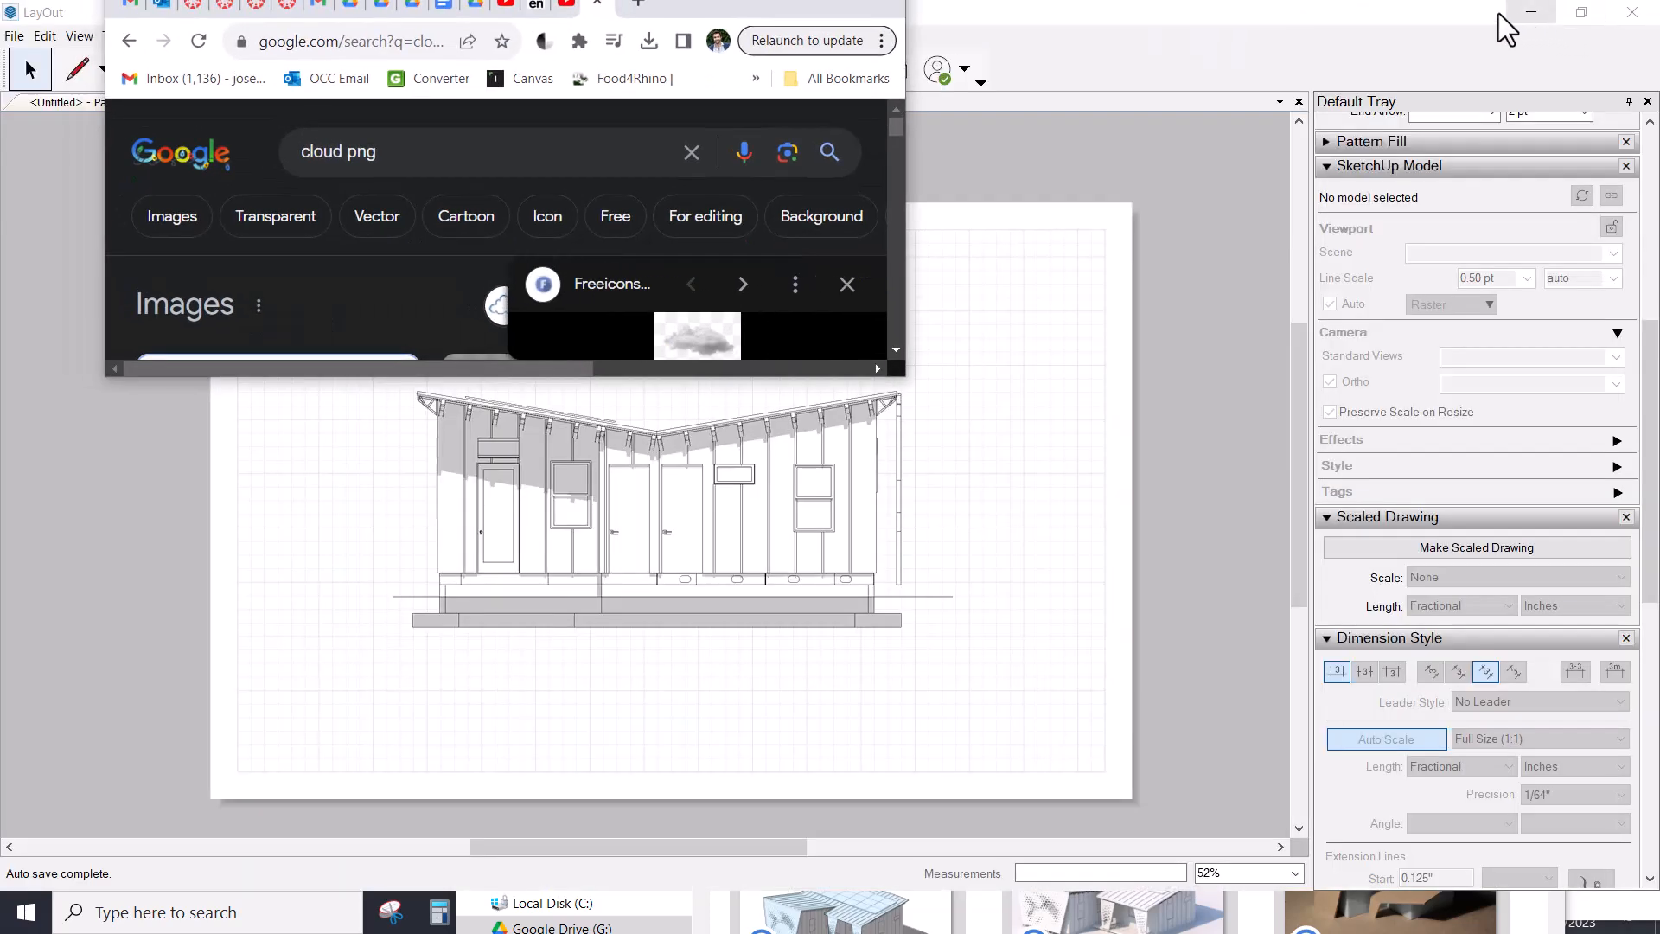
left_click_drag(662, 5, 644, 51)
left_click(763, 38)
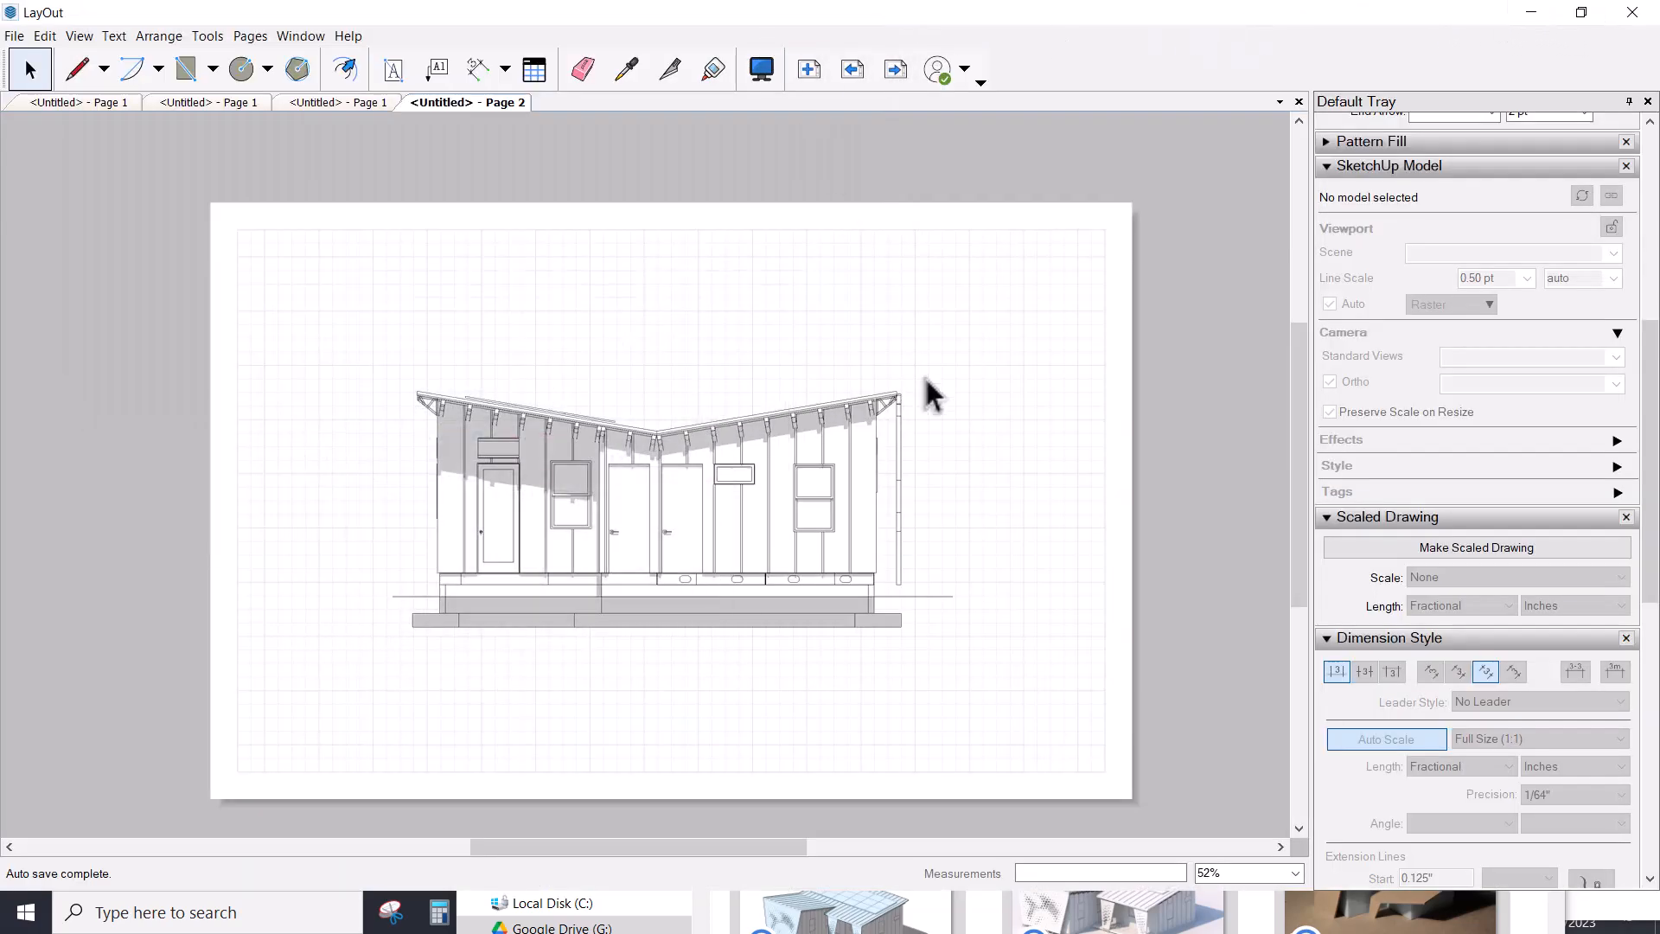
left_click(1210, 915)
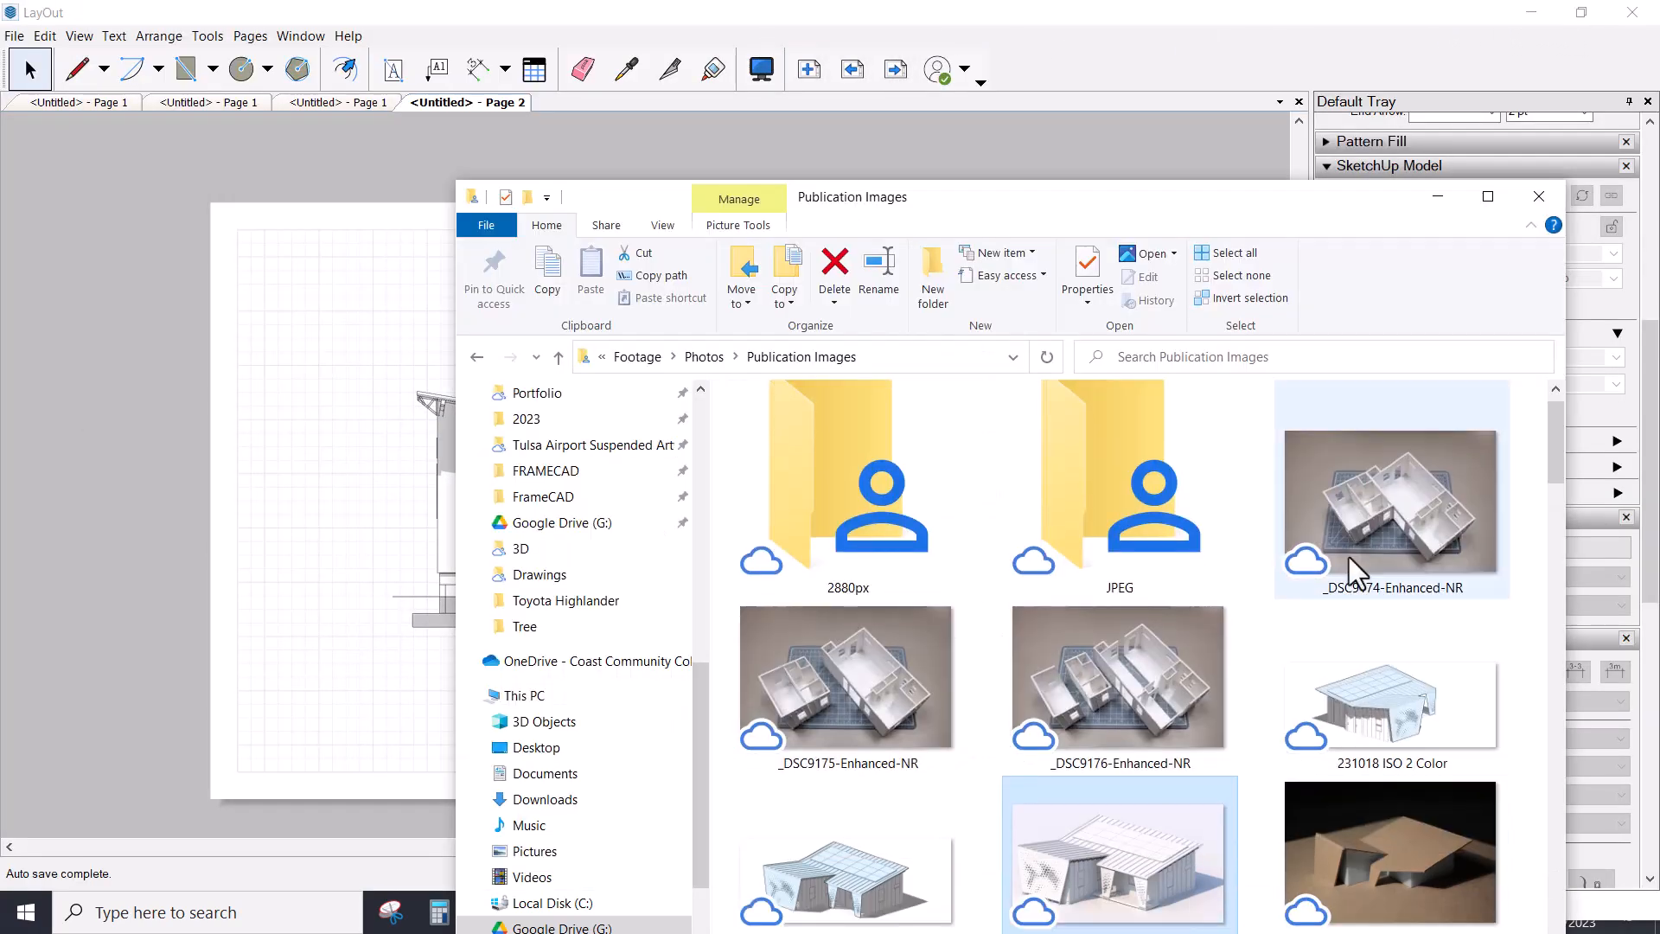
left_click(1462, 206)
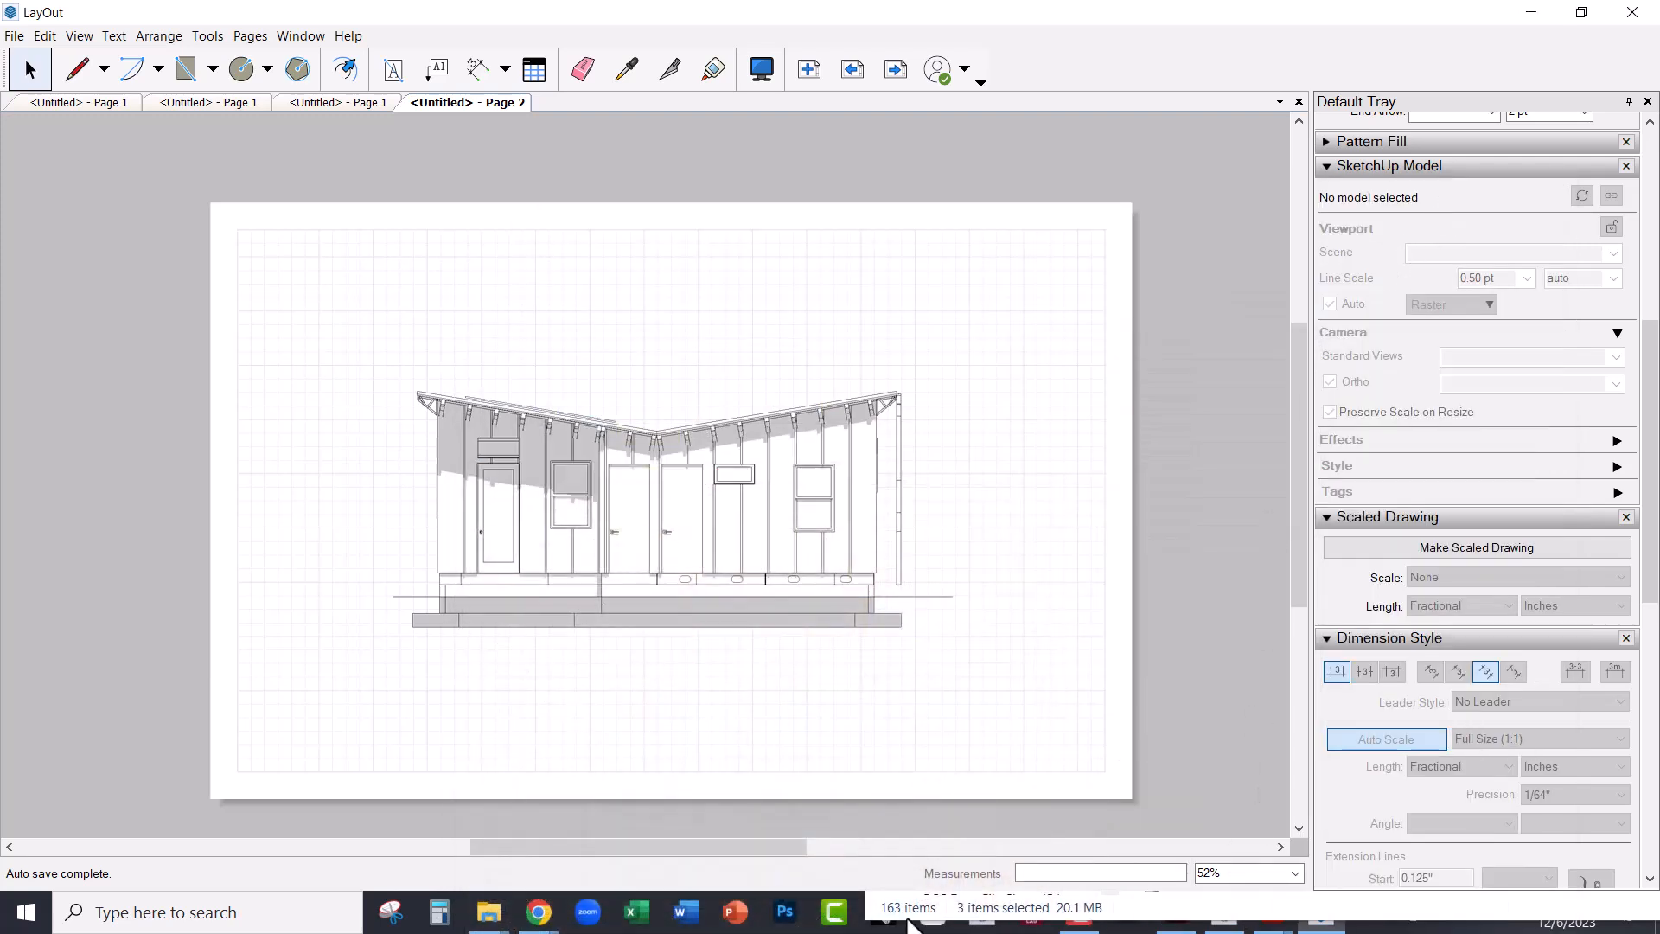
left_click(1531, 13)
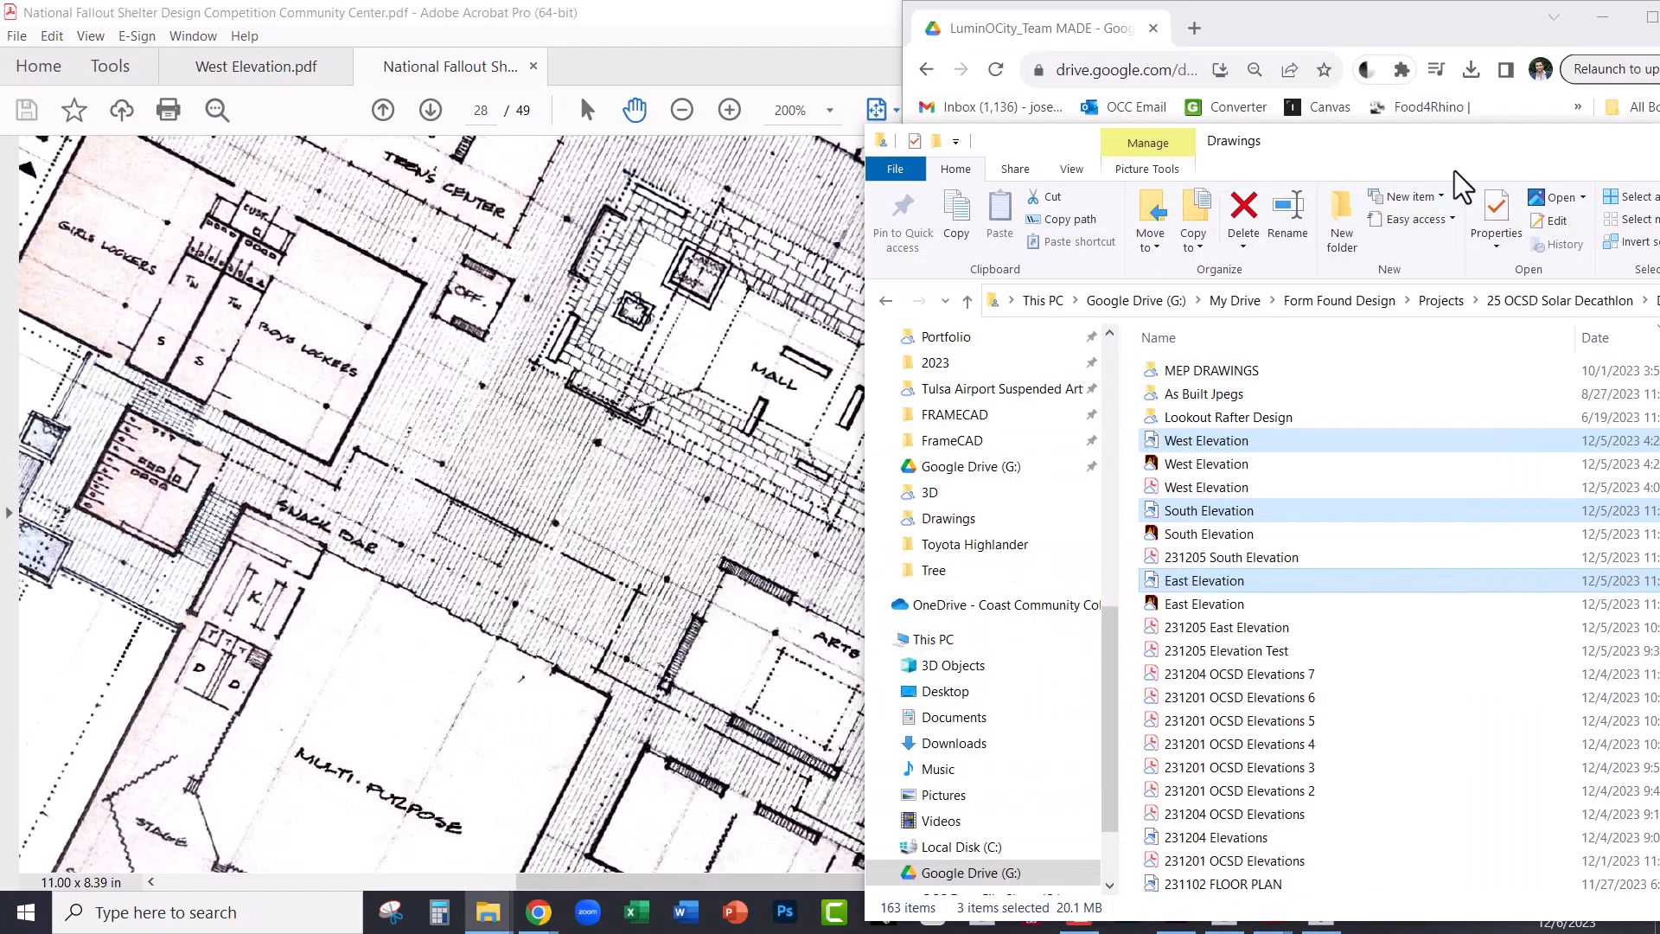
left_click_drag(817, 19, 653, 316)
left_click(653, 319)
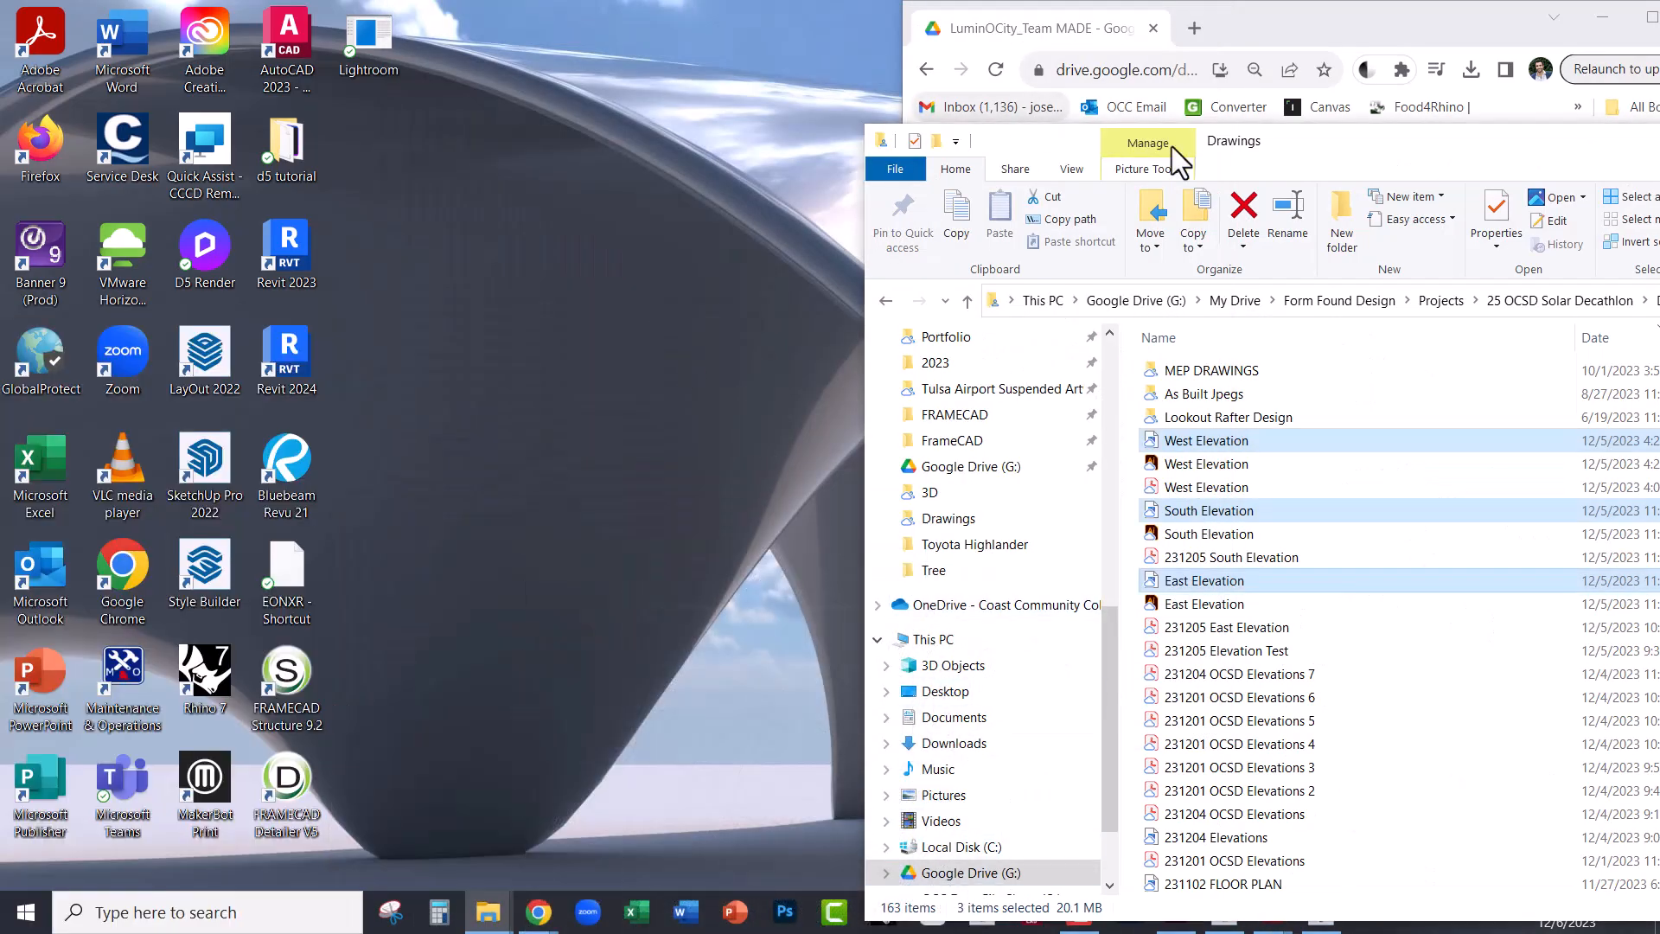
left_click_drag(1290, 164, 302, 123)
left_click(1388, 109)
left_click_drag(1500, 19, 1167, 151)
left_click(1359, 158)
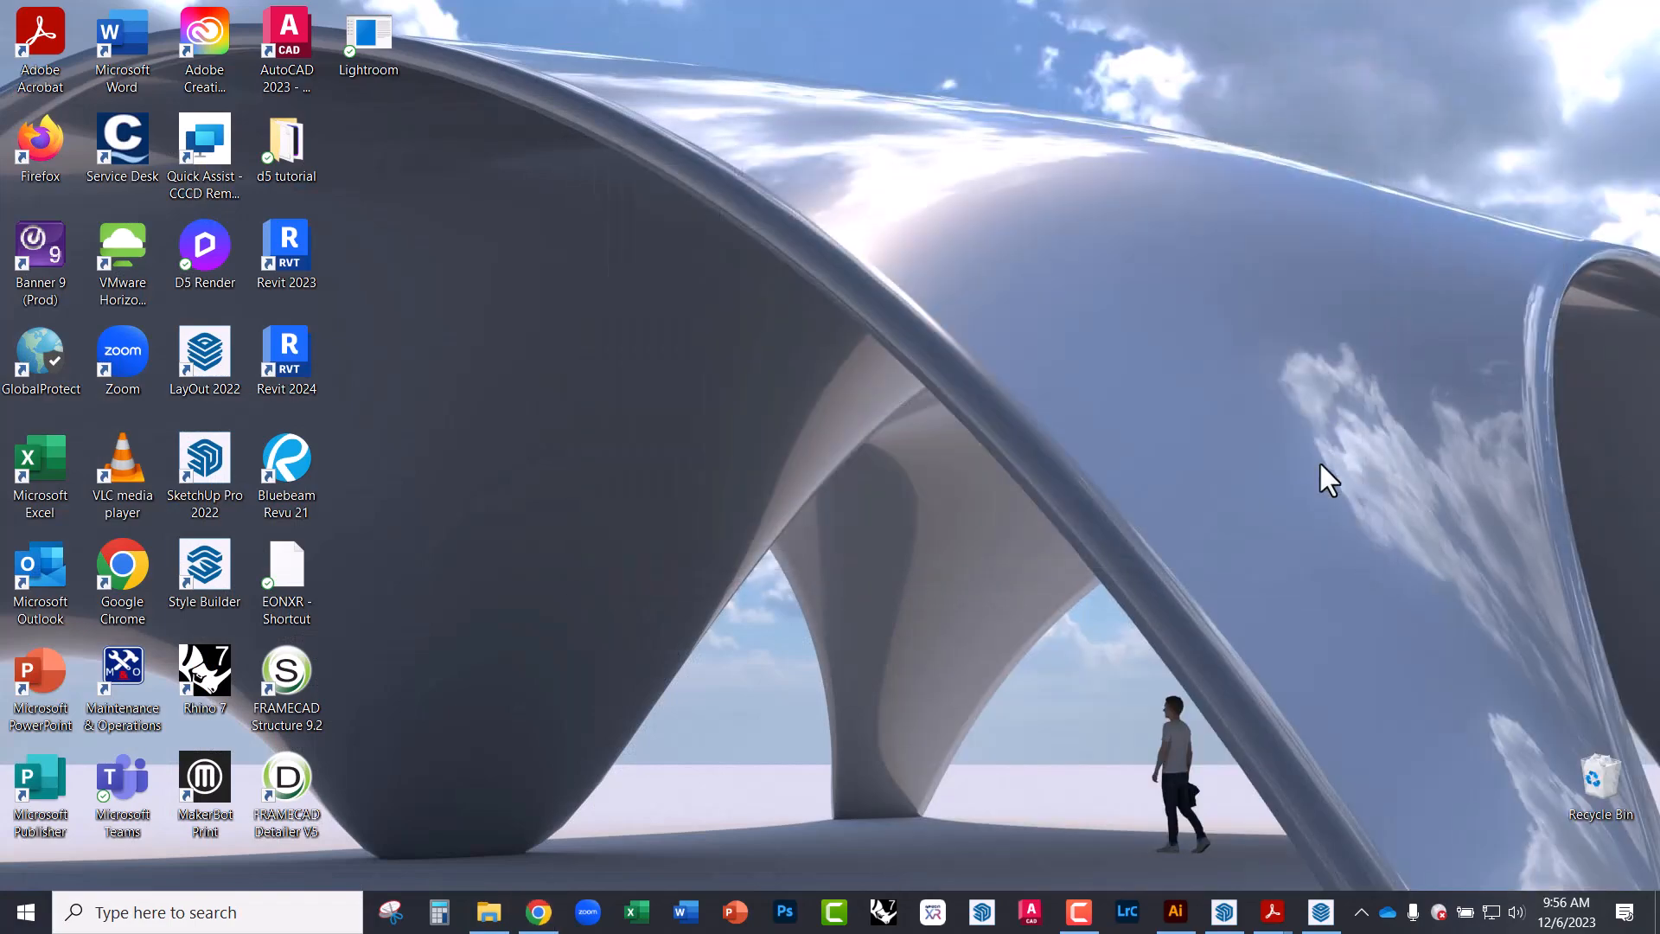
- Switch to the 231121 OCSD Design model in SketchUp and display its WEST ELEVATION scene
left_click(1224, 913)
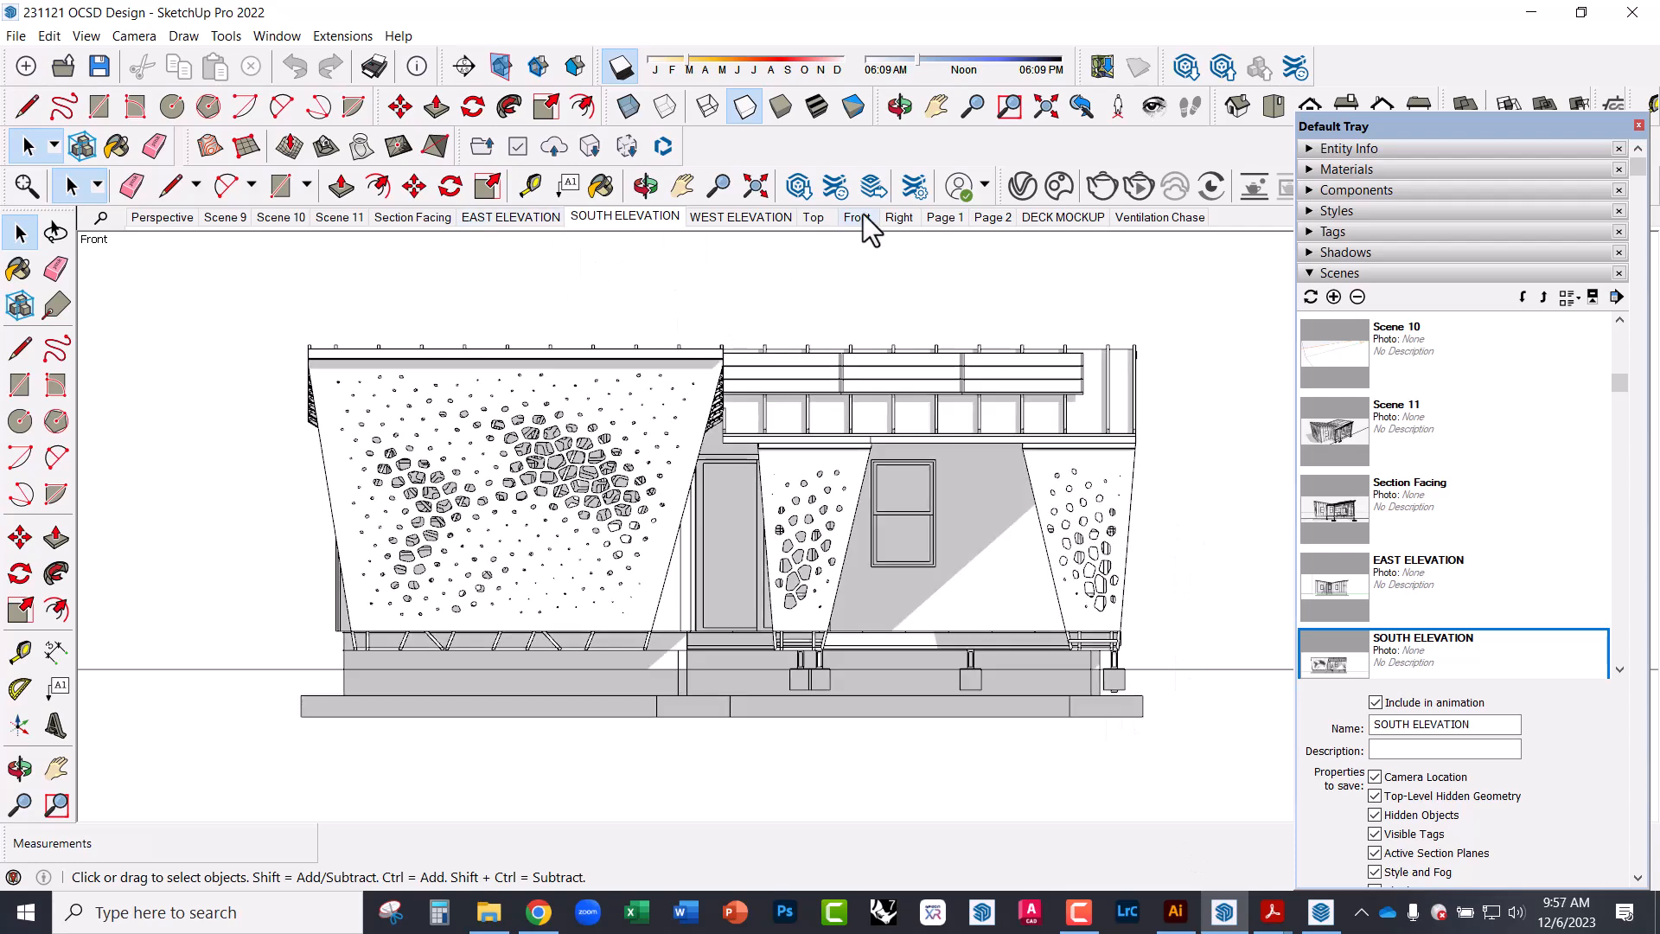
left_click_drag(1289, 123, 1317, 274)
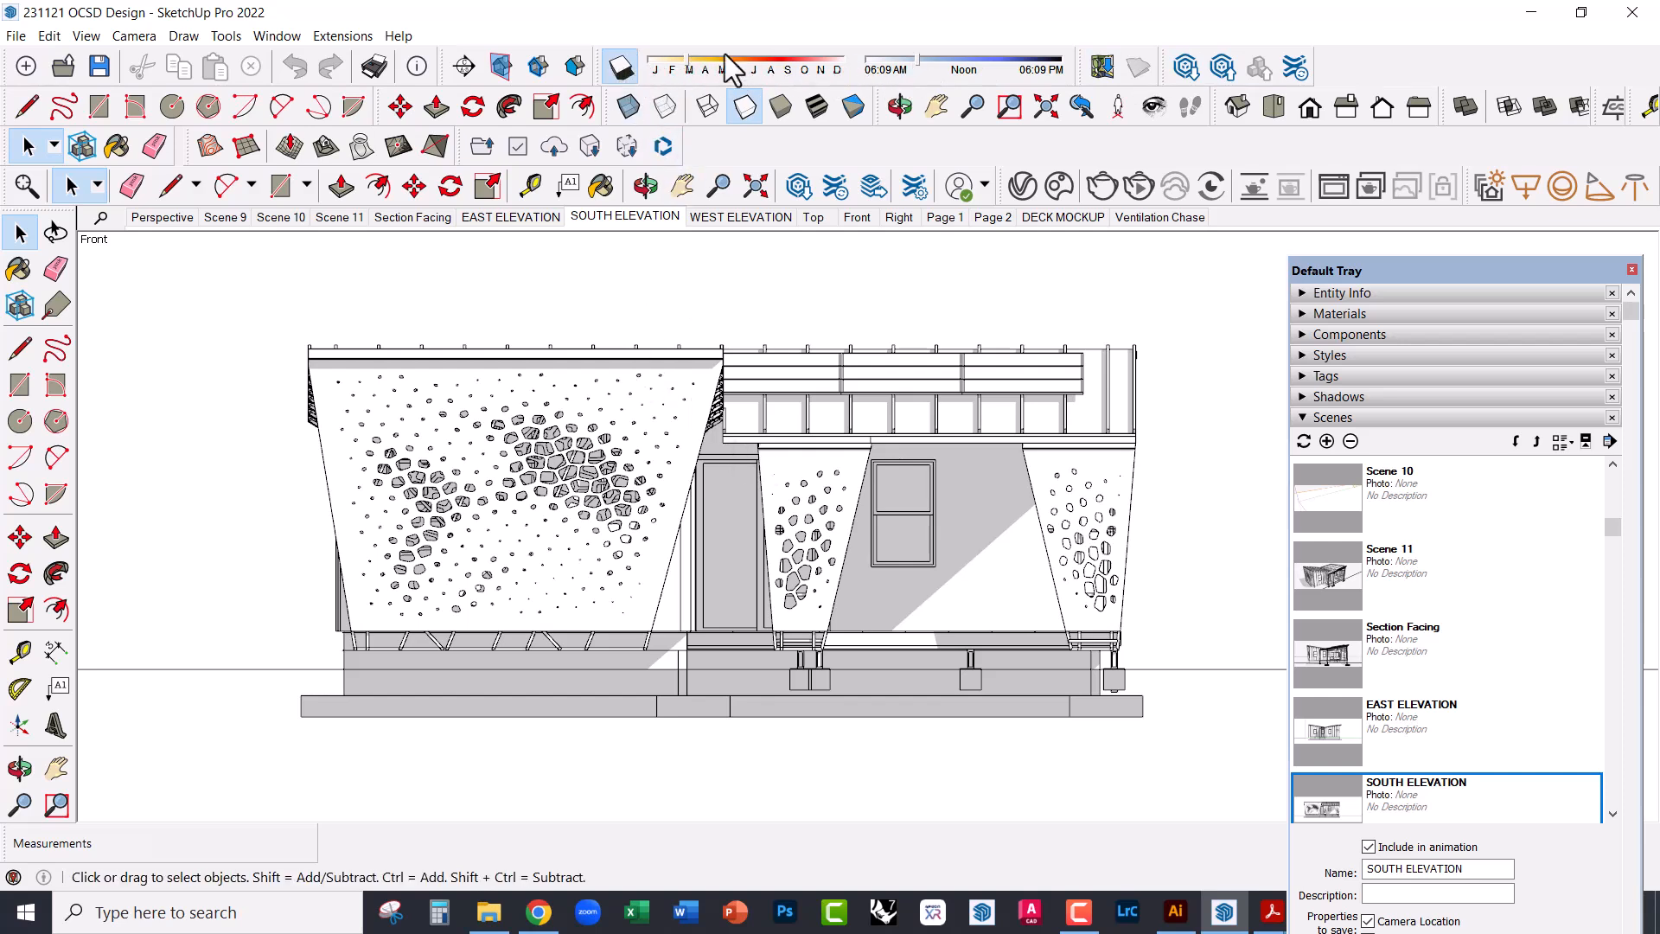
mouse_move(685, 62)
left_mouse_down()
mouse_move(704, 66)
mouse_move(686, 68)
left_mouse_up()
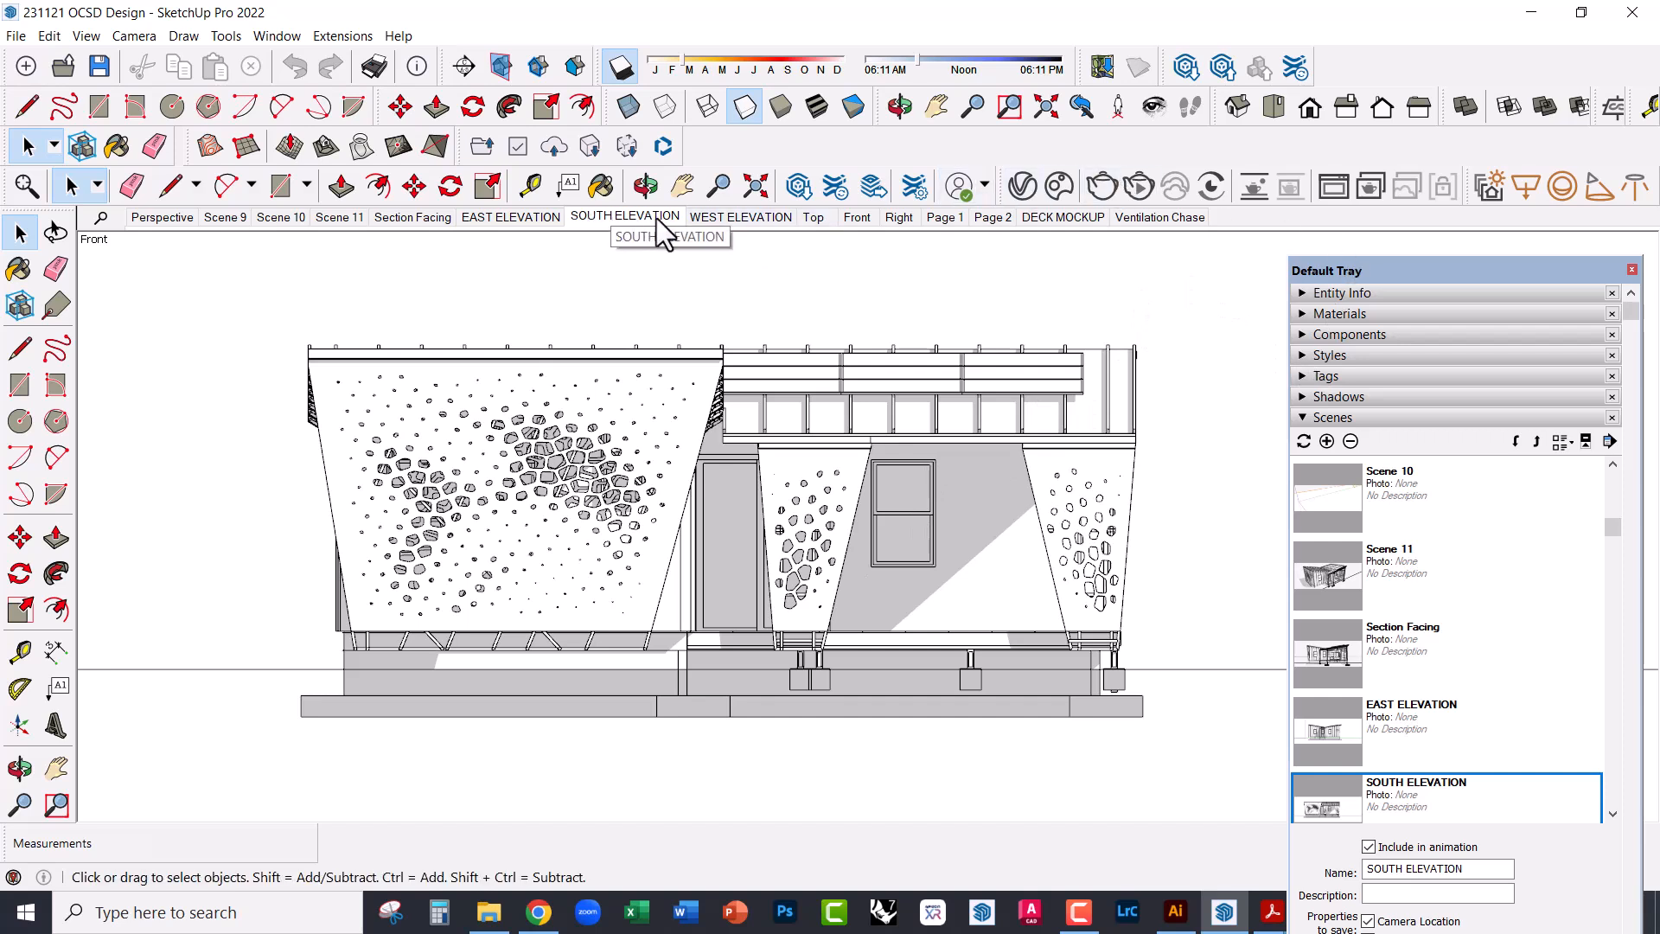
left_click(737, 221)
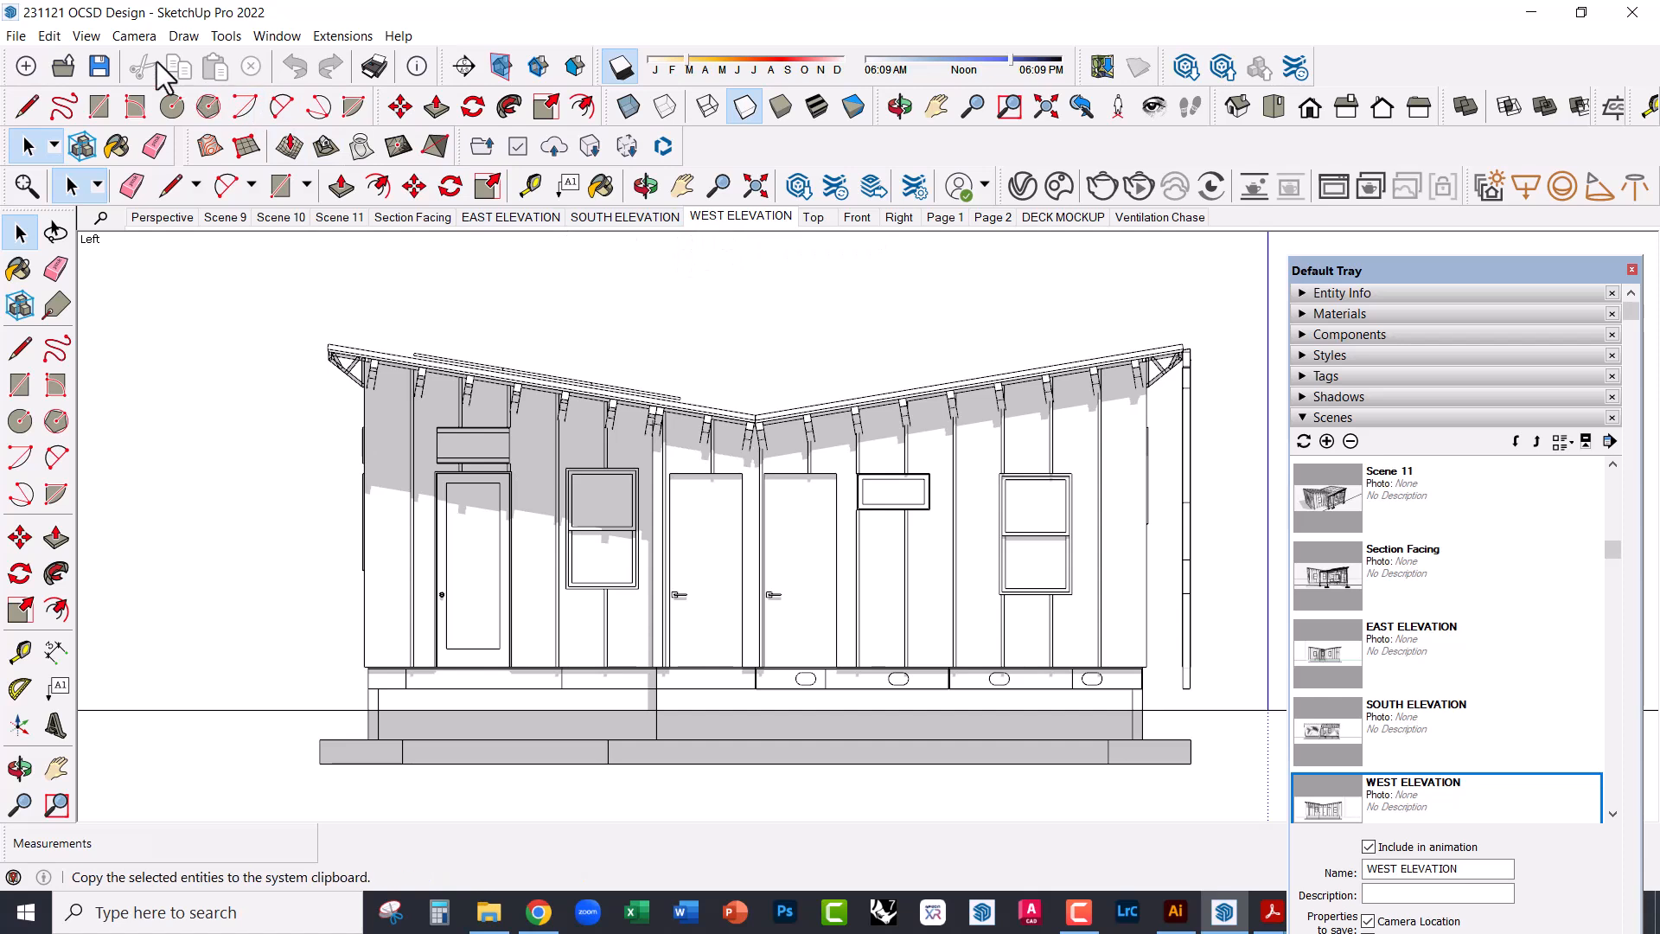
- Look up the commands for adding and updating scenes, staying in the WEST ELEVATION scene
left_click(86, 36)
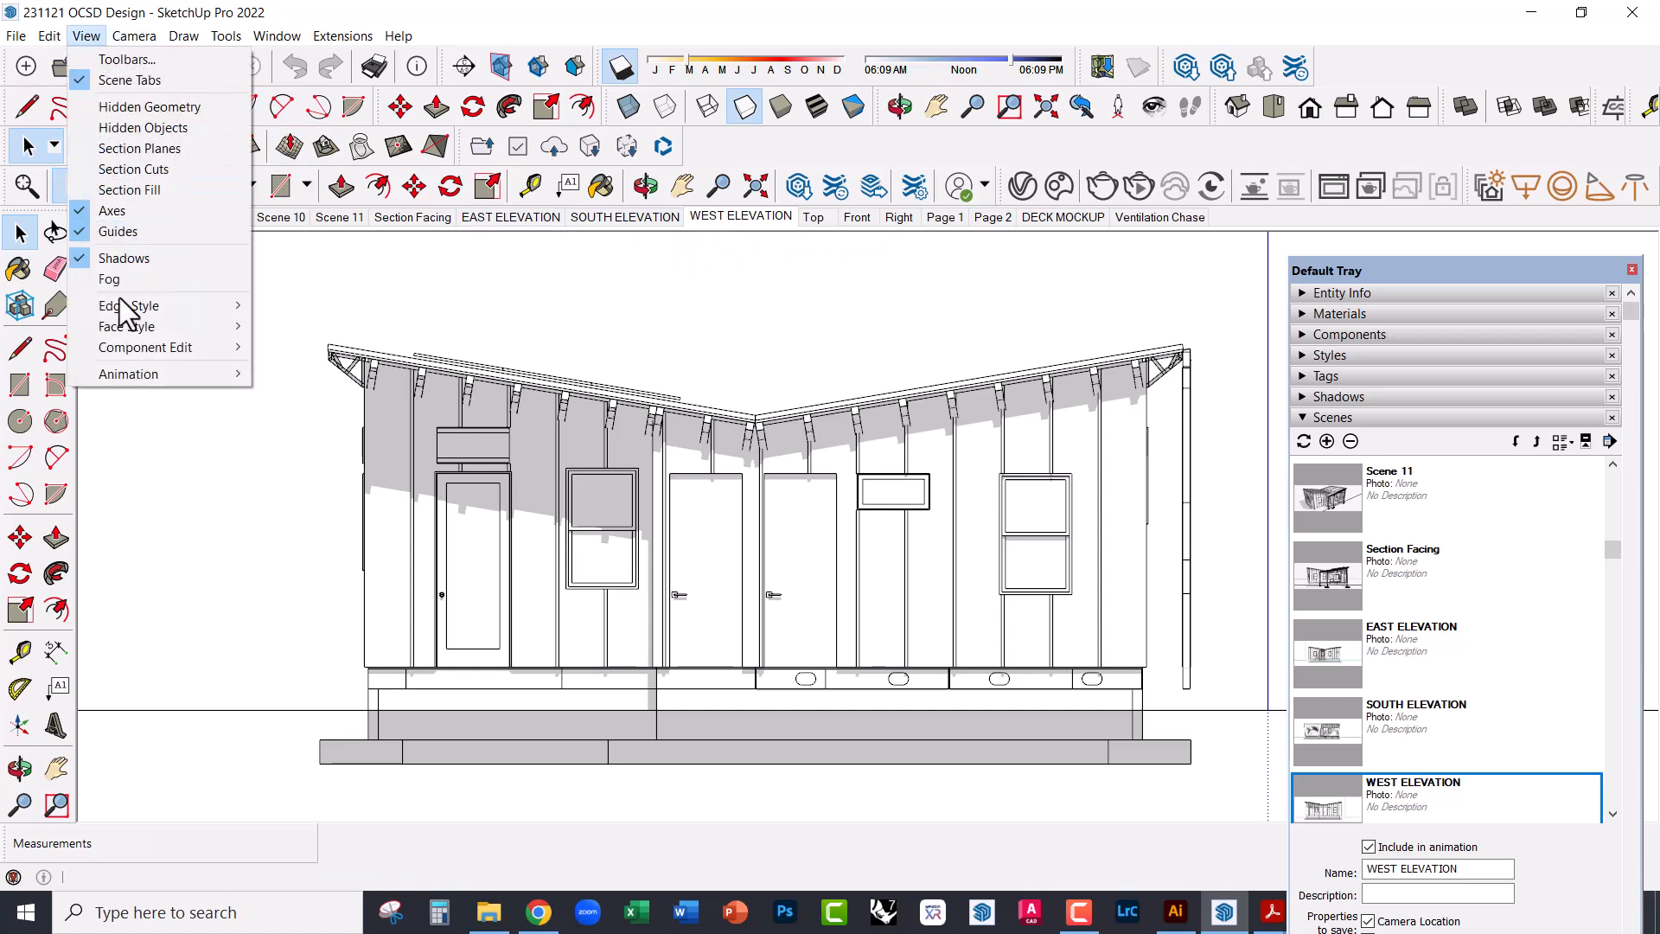
mouse_move(122, 375)
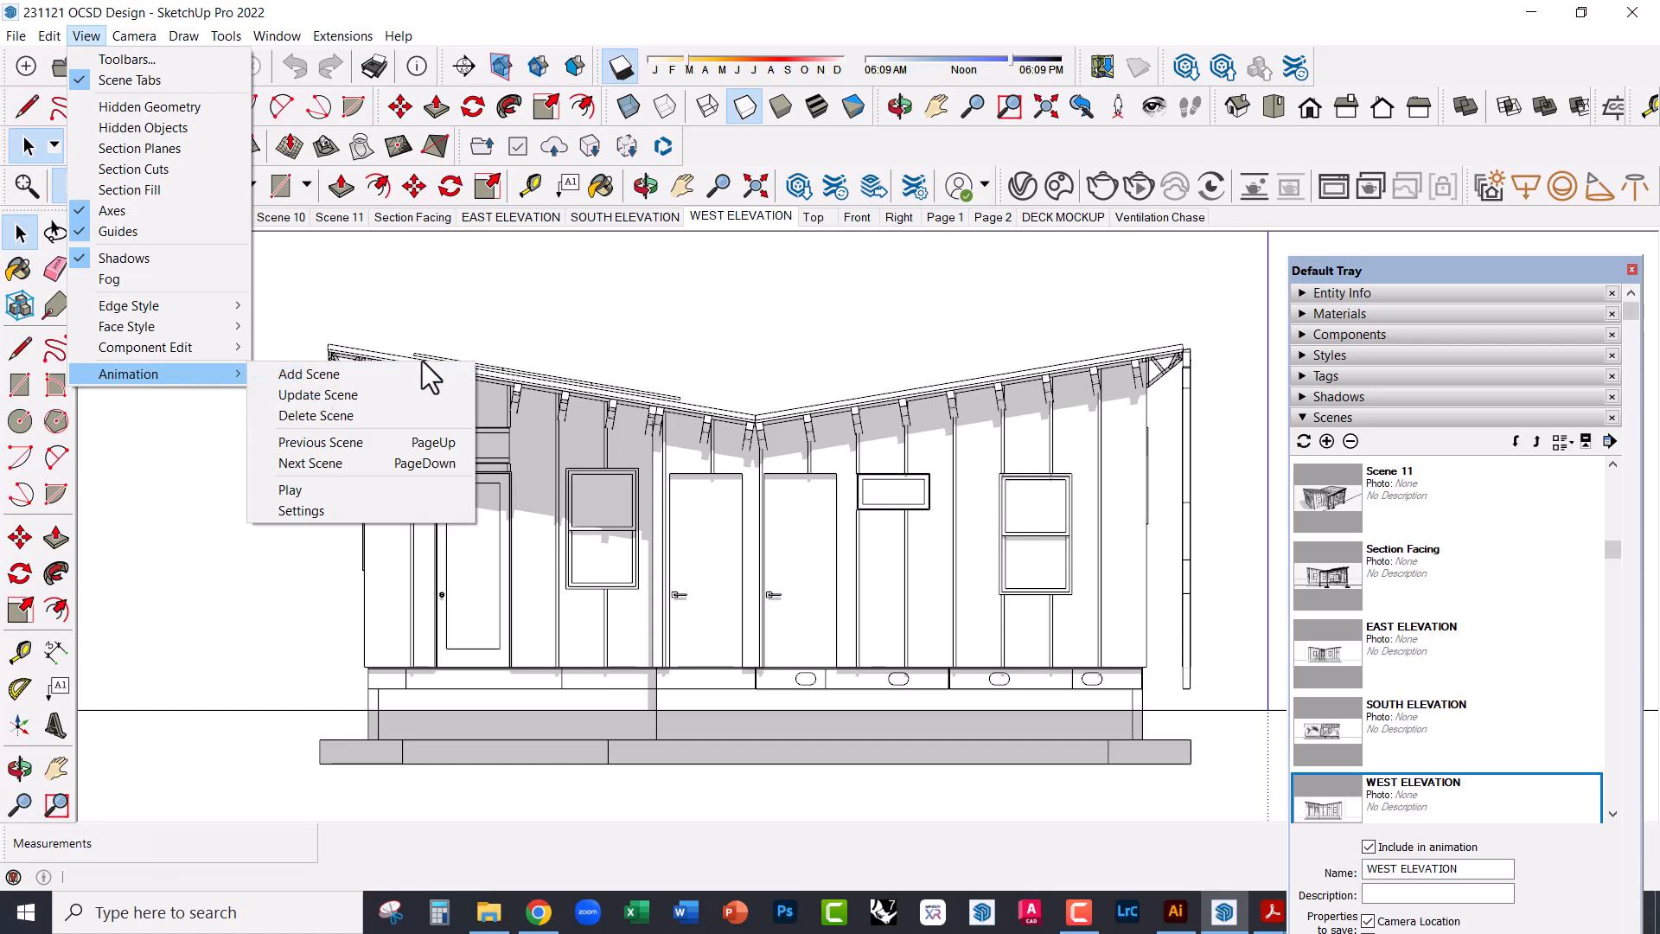
left_click(615, 282)
left_click(725, 216)
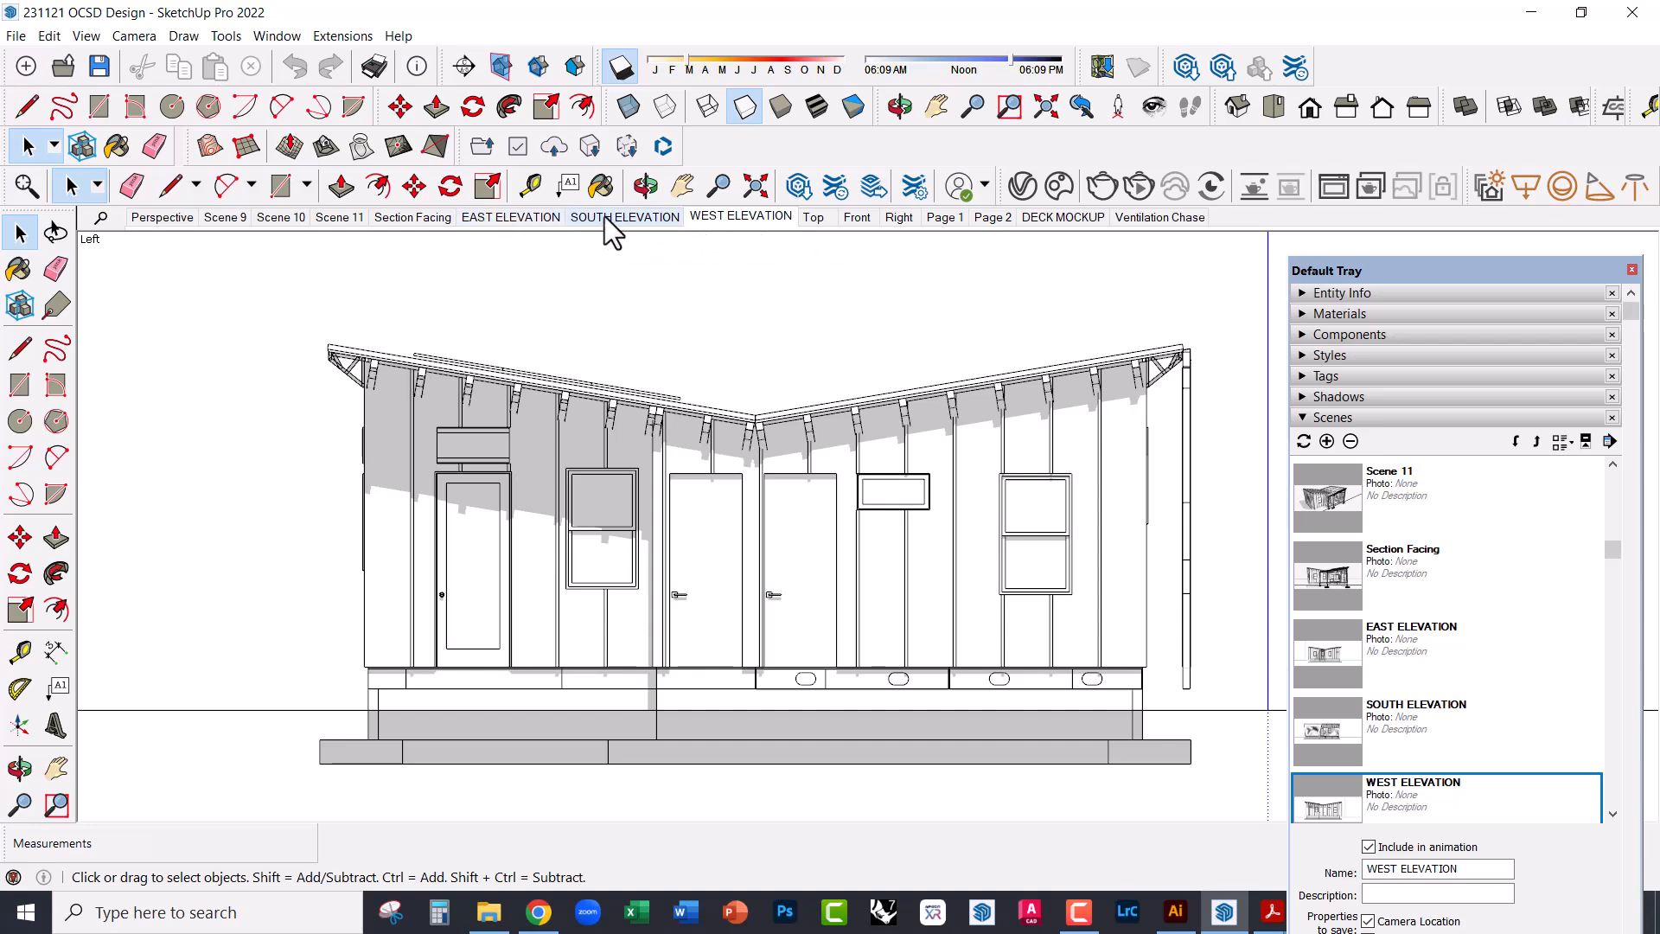
left_click(721, 292)
- Look through the model's list of saved scenes and display the available style options
left_click_drag(1363, 273, 1354, 104)
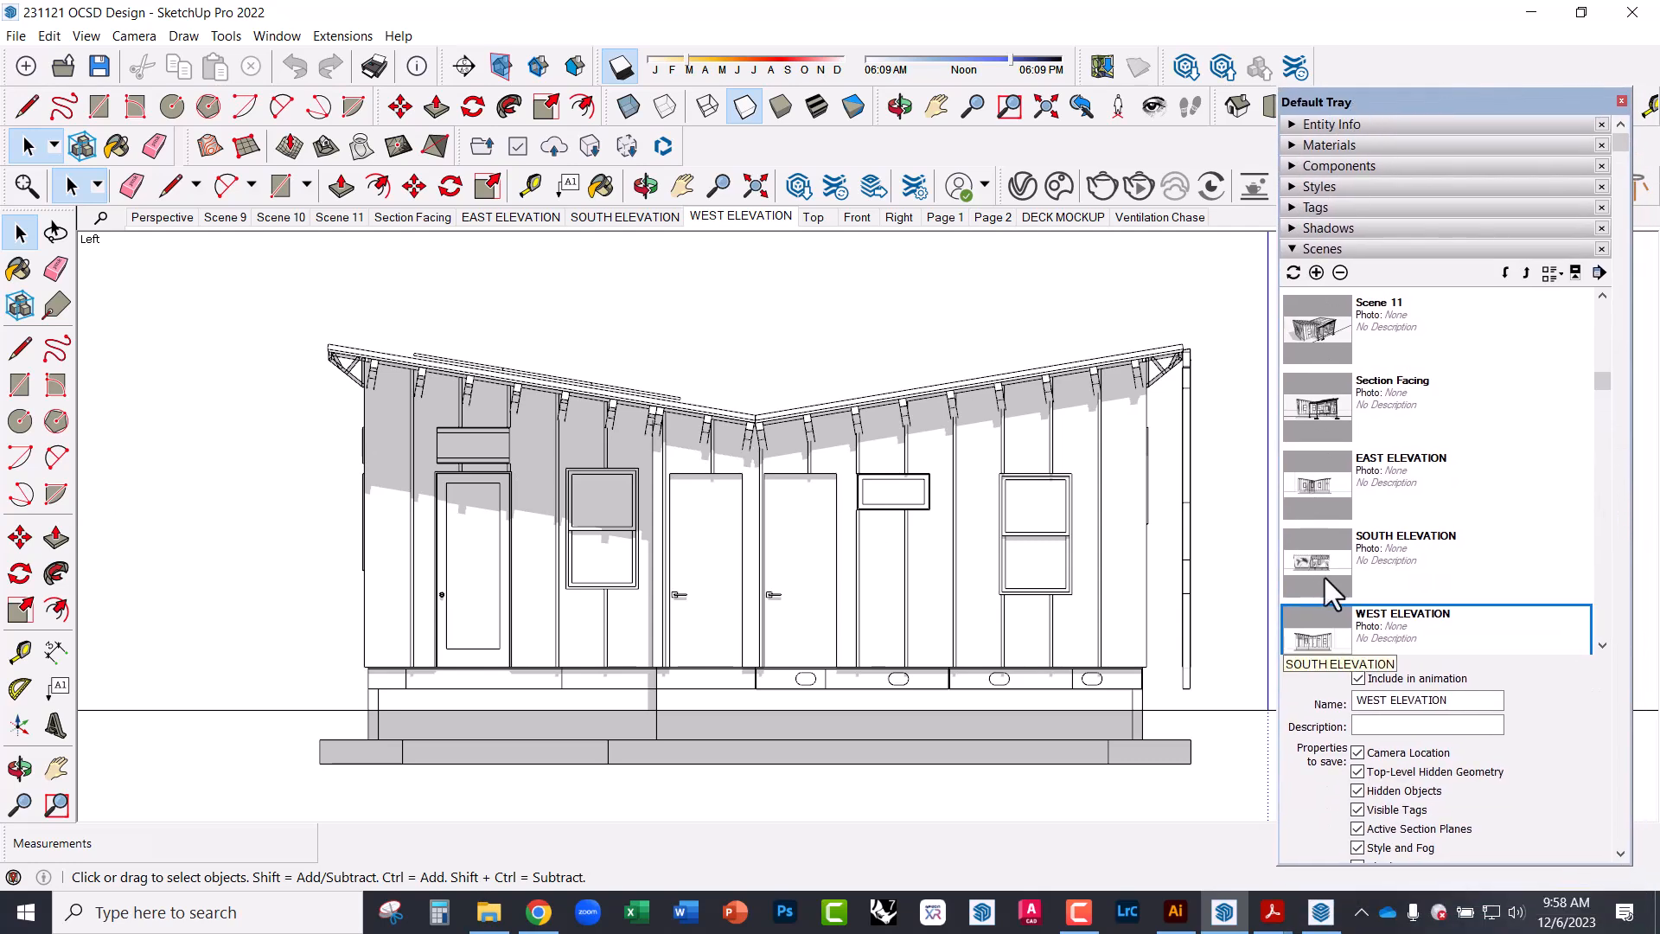
scroll(1507, 527, "down", 1)
scroll(1576, 615, "down", 1)
scroll(1556, 697, "up", 1)
scroll(1554, 703, "down", 1)
scroll(1552, 706, "up", 1)
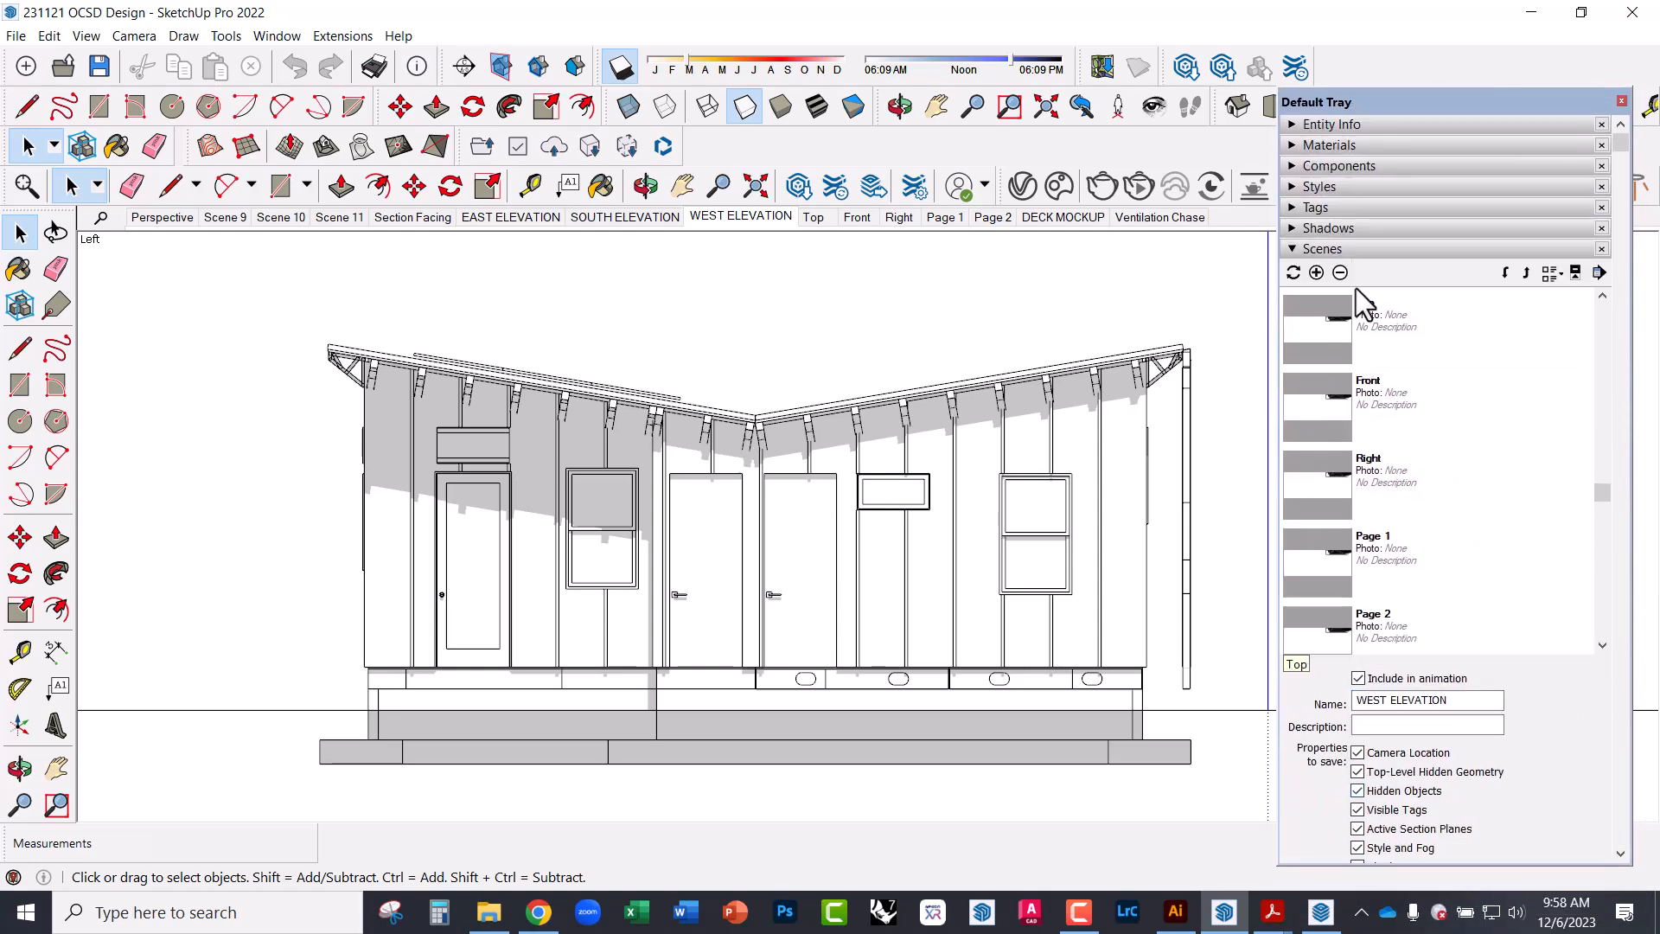
left_click(1294, 187)
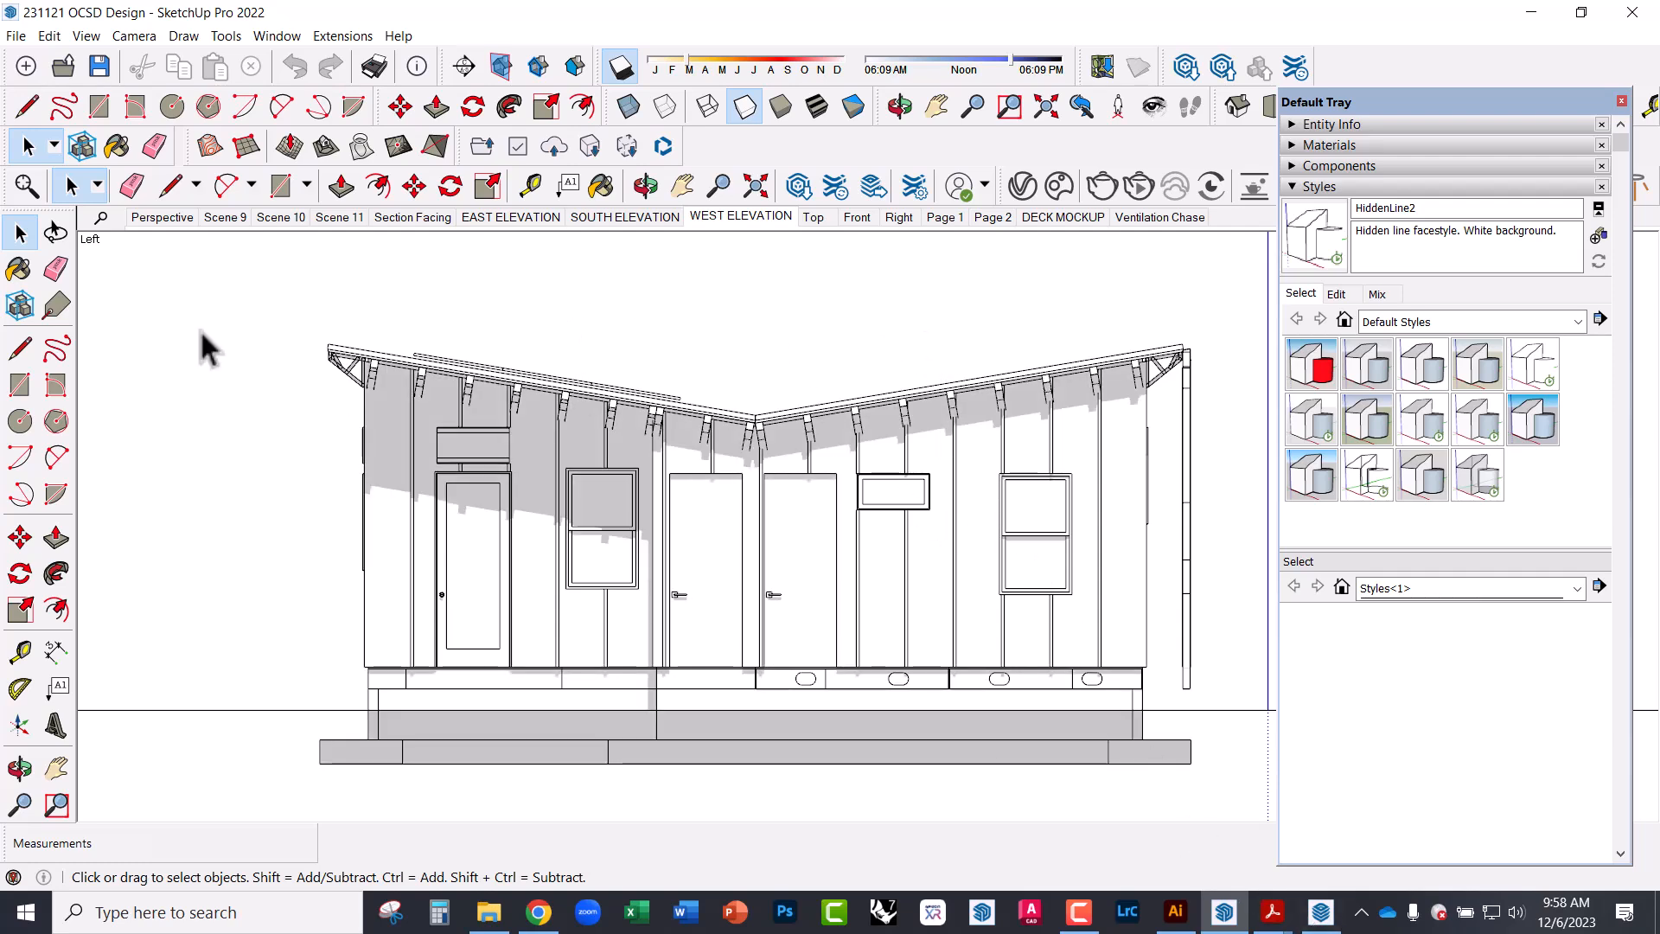
- Switch to LayOut and create a new document from the Tabloid div4 graph paper template
left_click(15, 36)
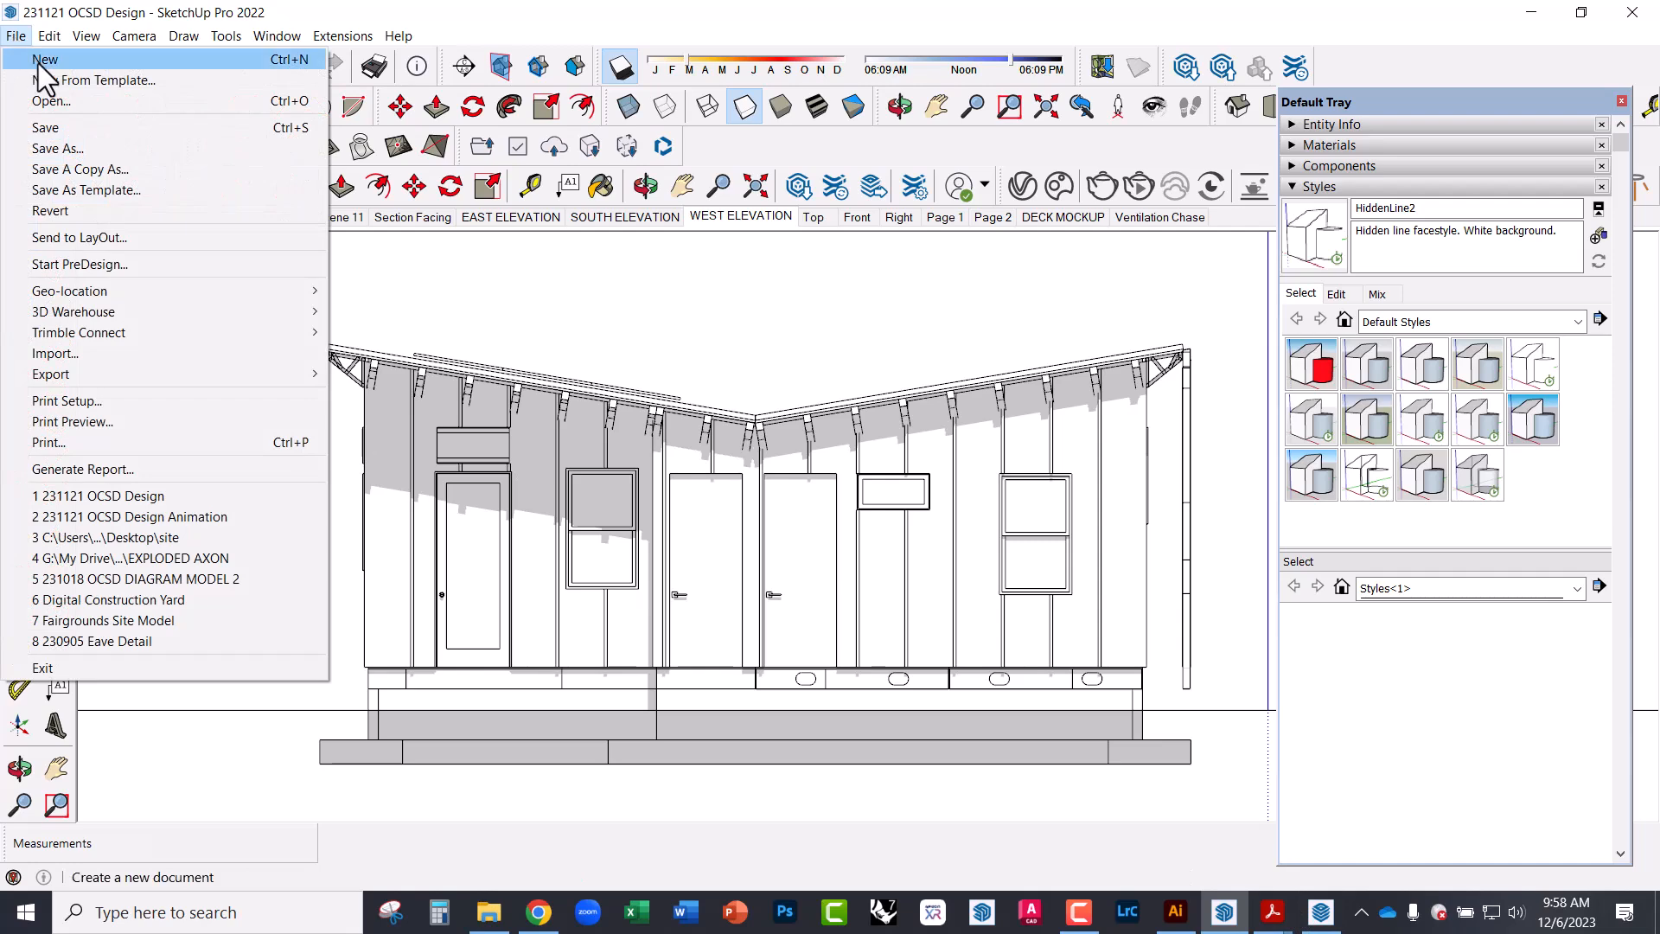
left_click(110, 241)
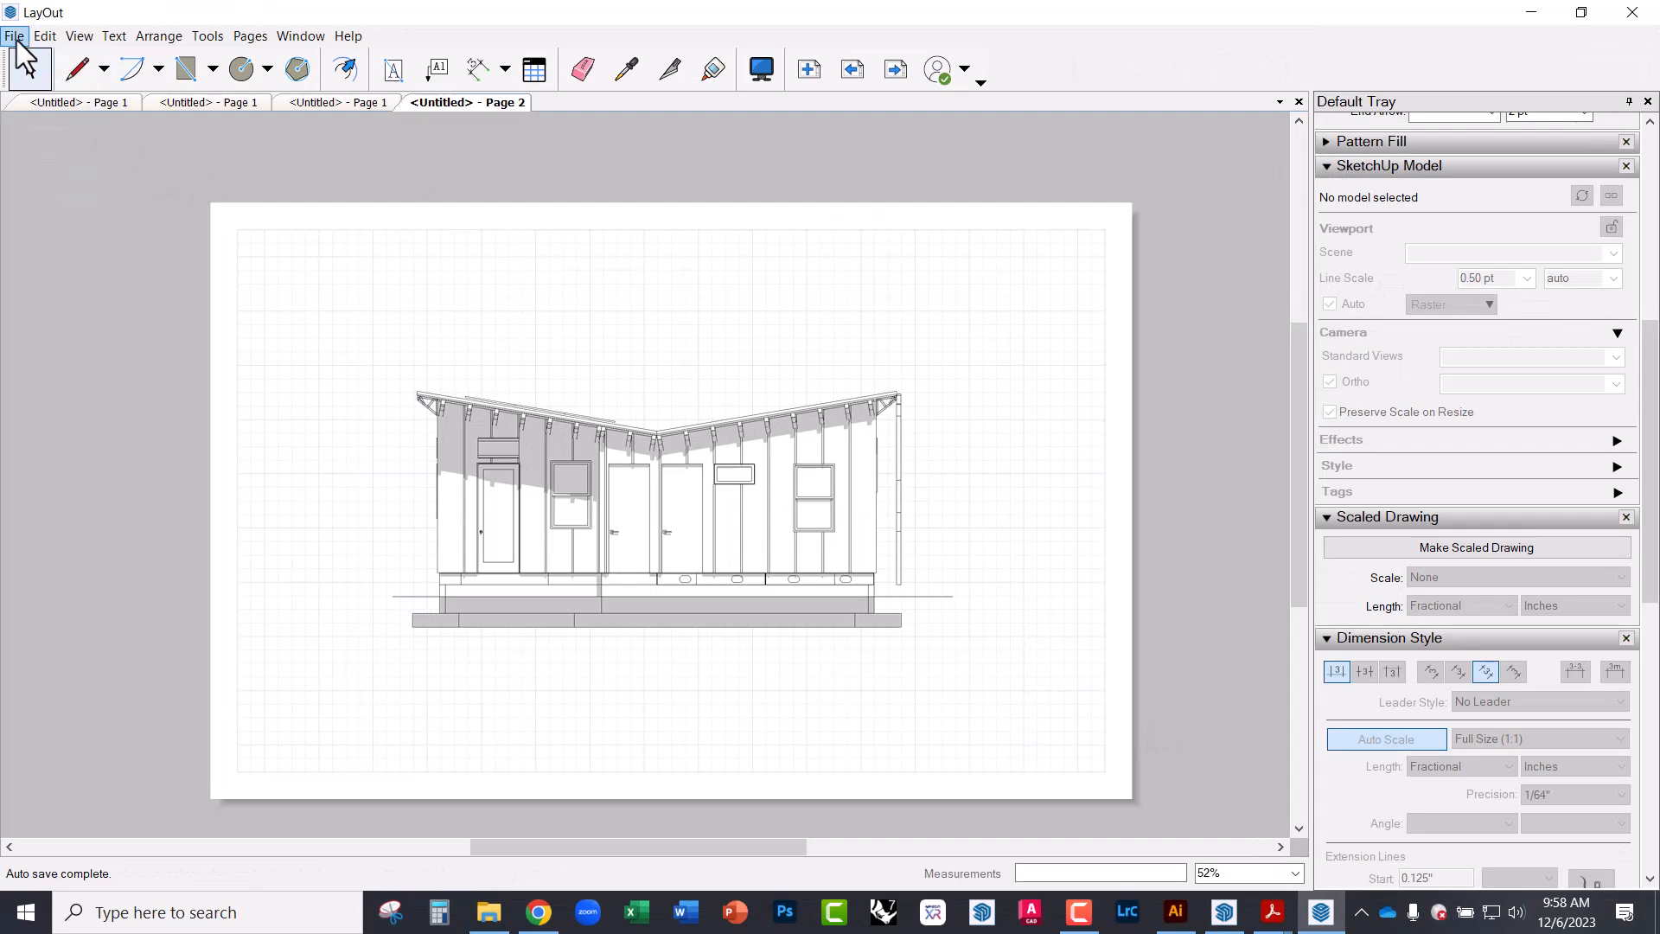
left_click(14, 35)
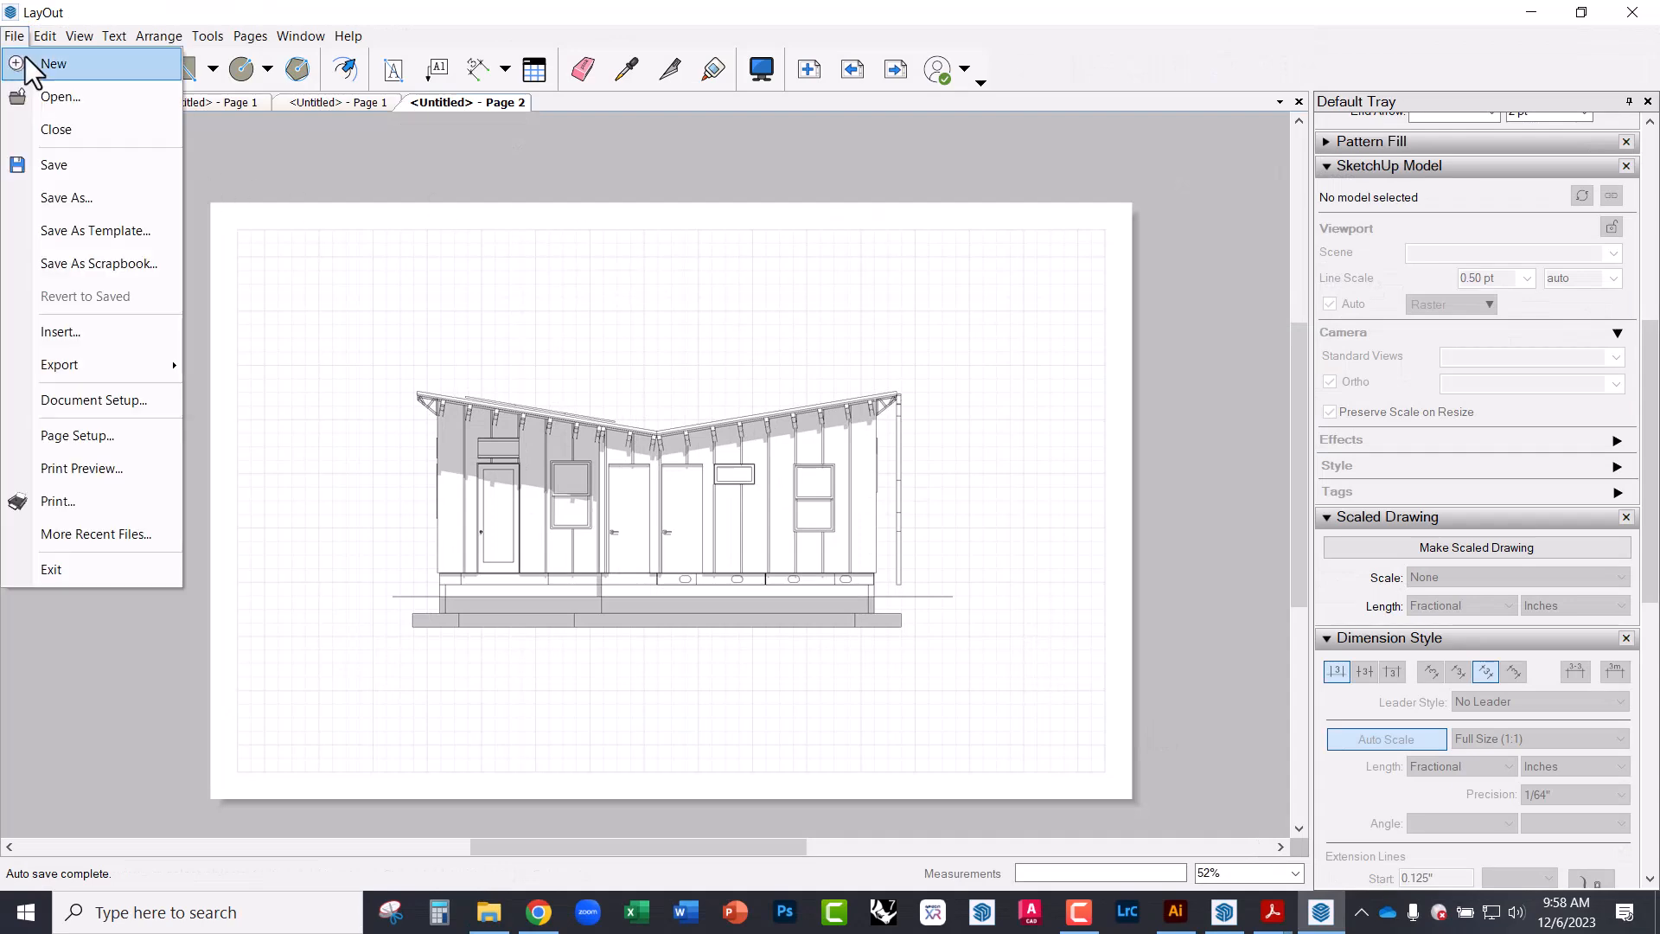
left_click(26, 63)
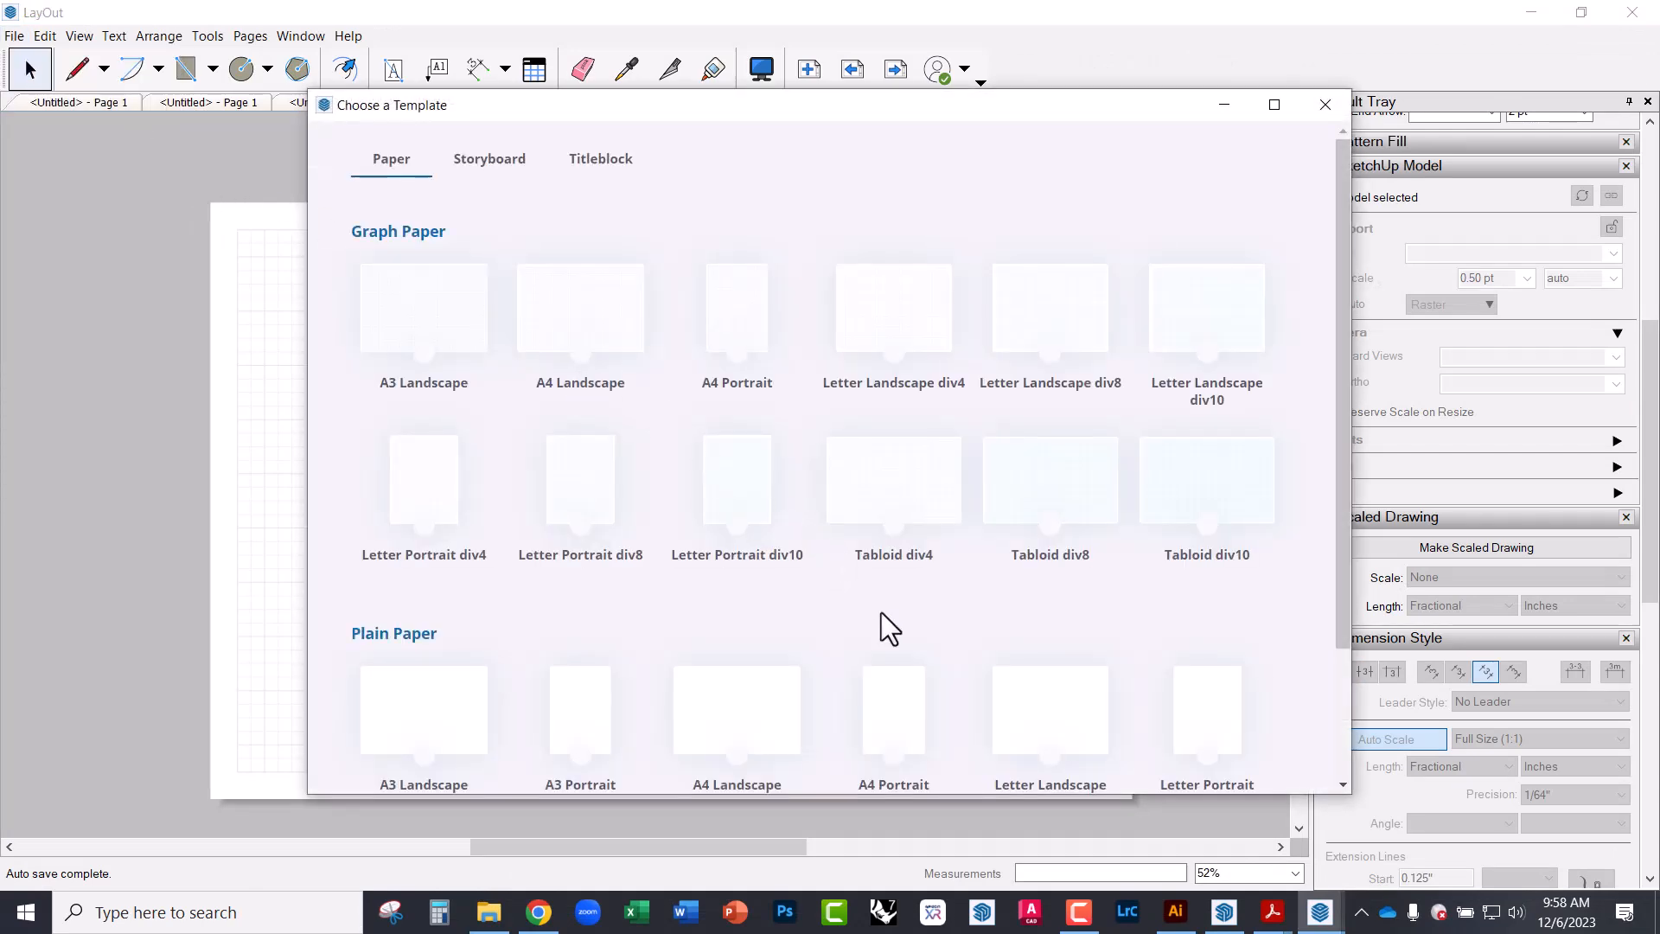
double_click(938, 509)
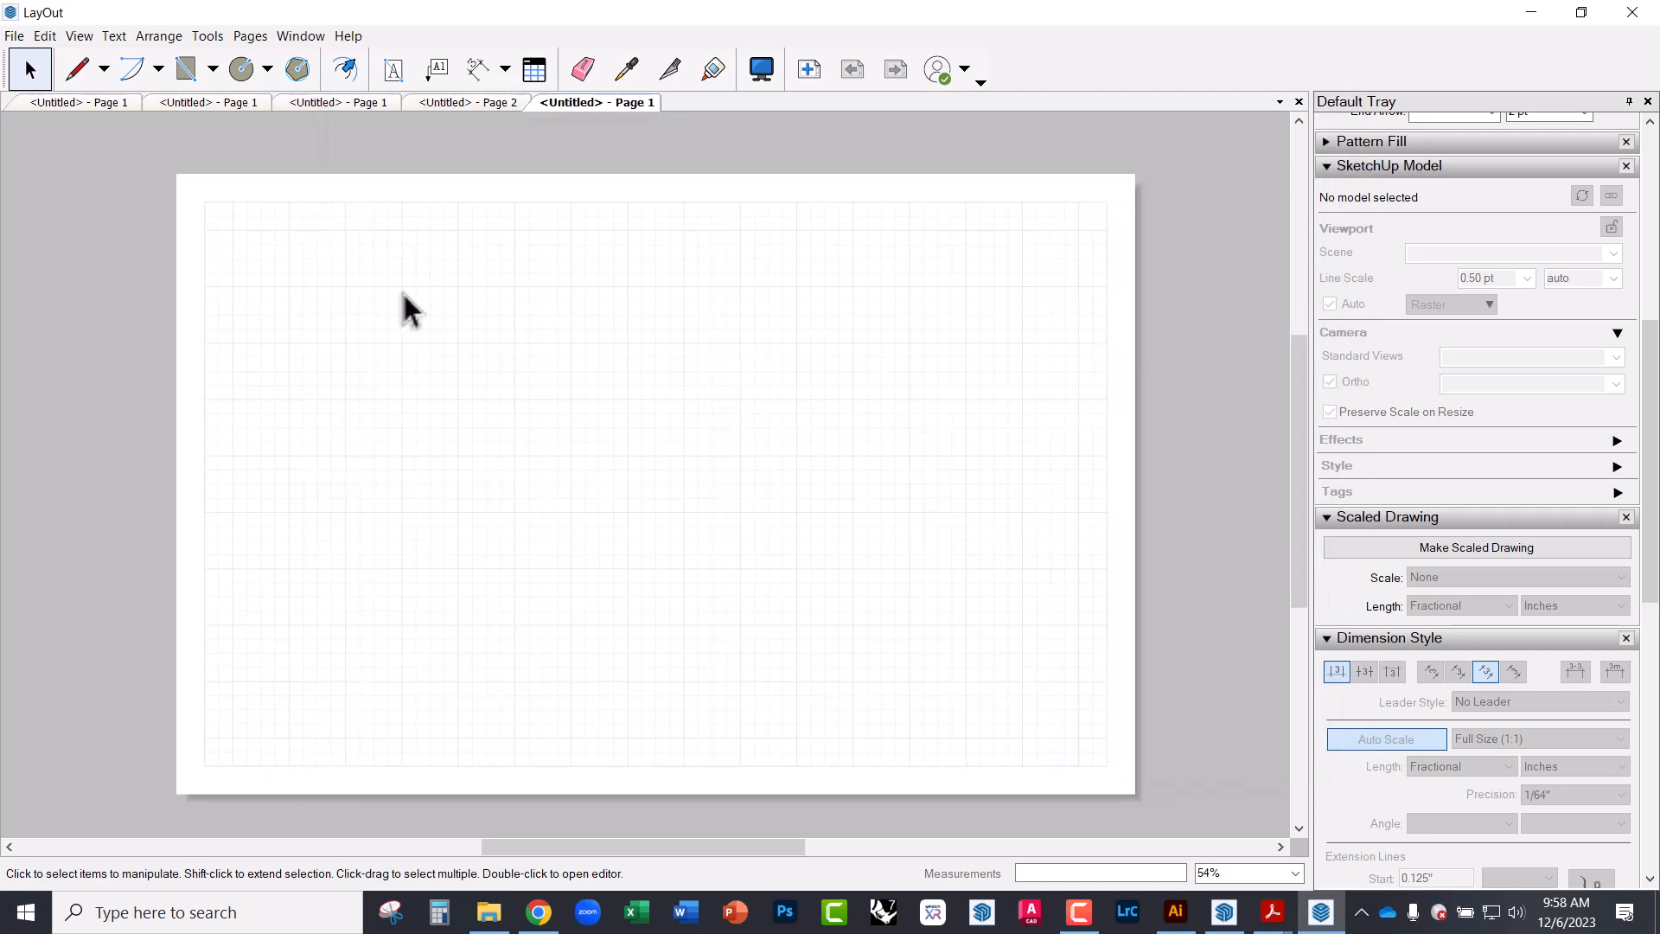
scroll(465, 332, "up", 3)
scroll(464, 358, "down", 5)
scroll(685, 415, "up", 2)
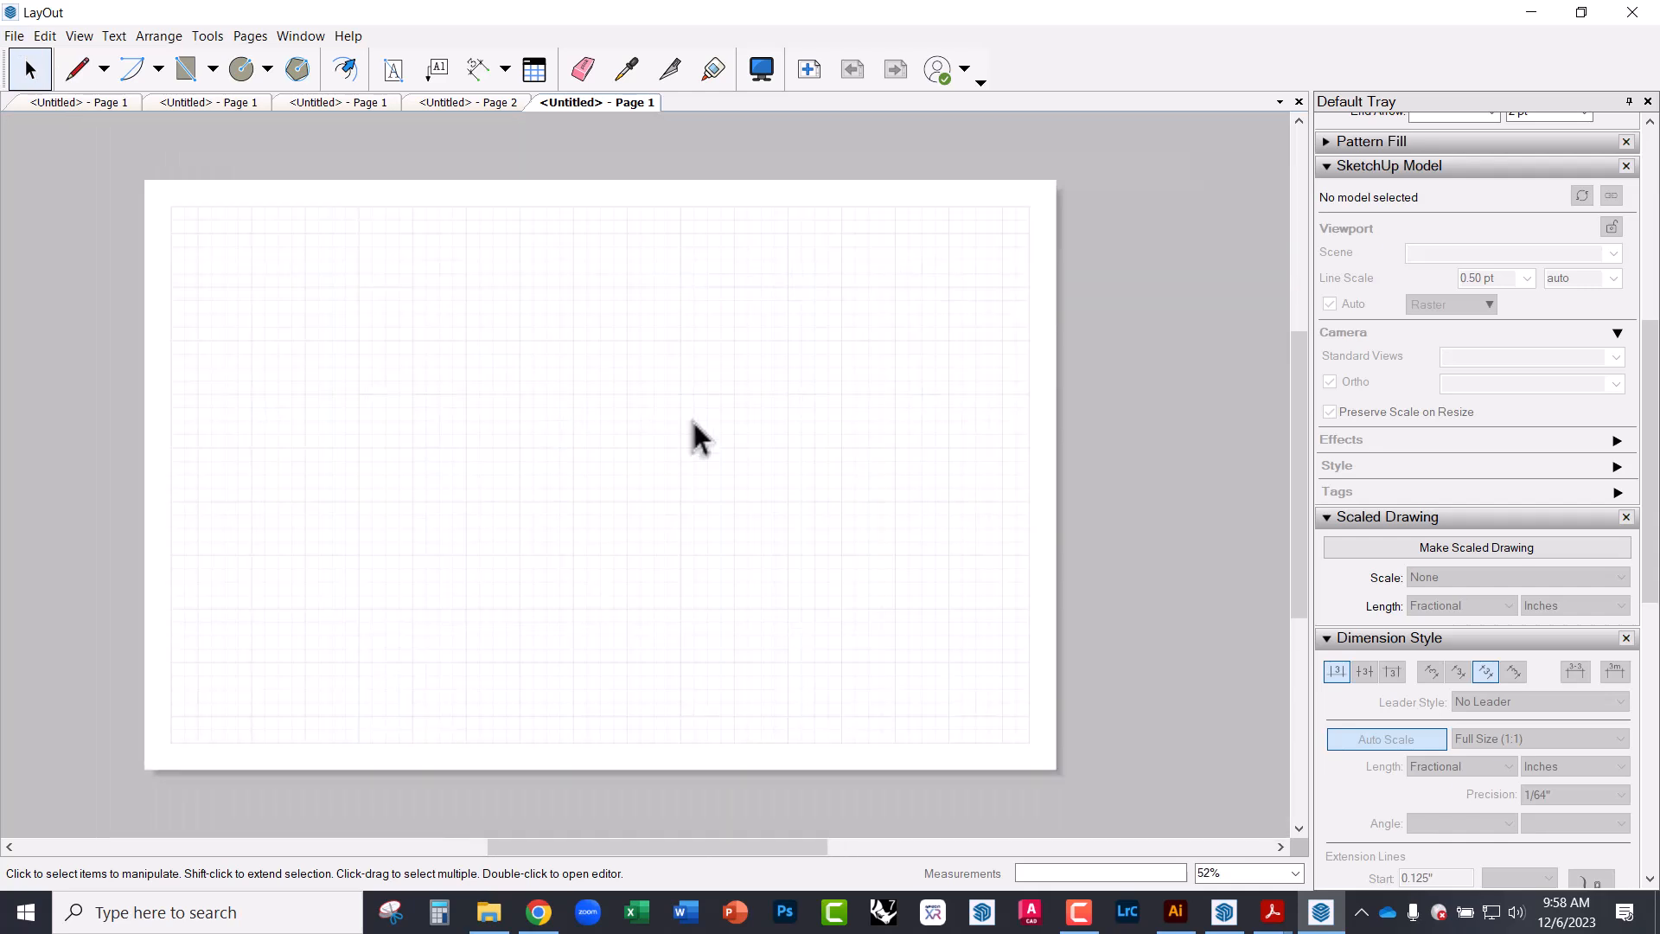
mouse_move(627, 437)
middle_mouse_down()
mouse_move(660, 459)
mouse_move(622, 418)
middle_mouse_up()
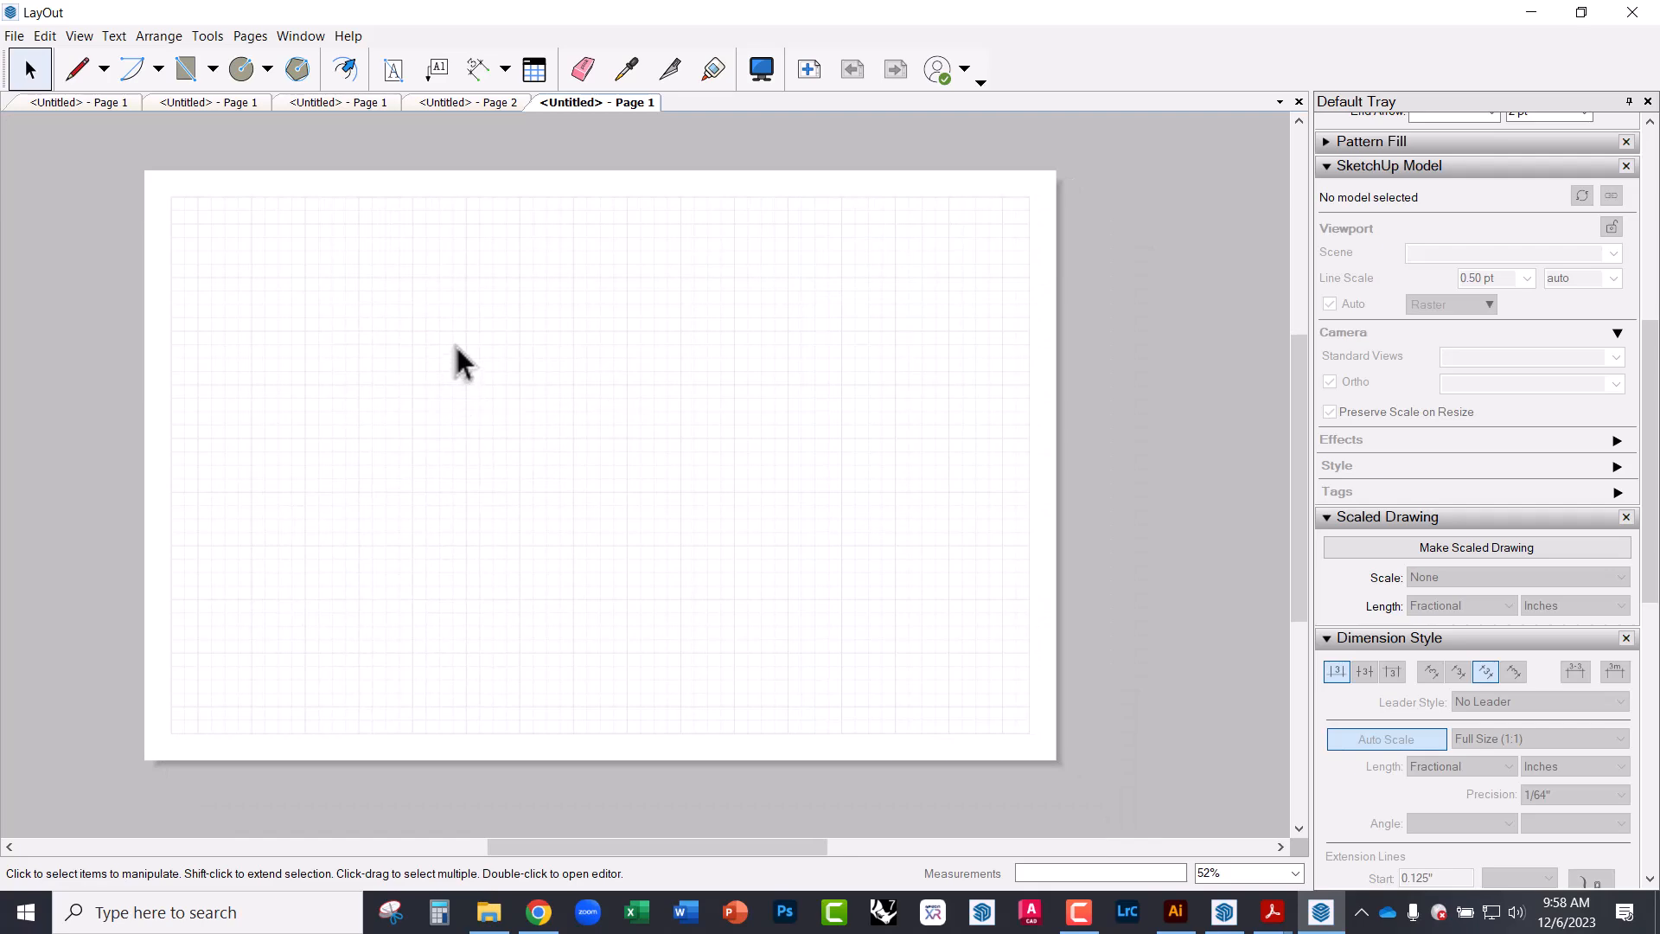
scroll(522, 431, "up", 3)
scroll(532, 437, "down", 3)
mouse_move(574, 397)
middle_mouse_down()
mouse_move(764, 482)
mouse_move(588, 367)
mouse_move(593, 396)
middle_mouse_up()
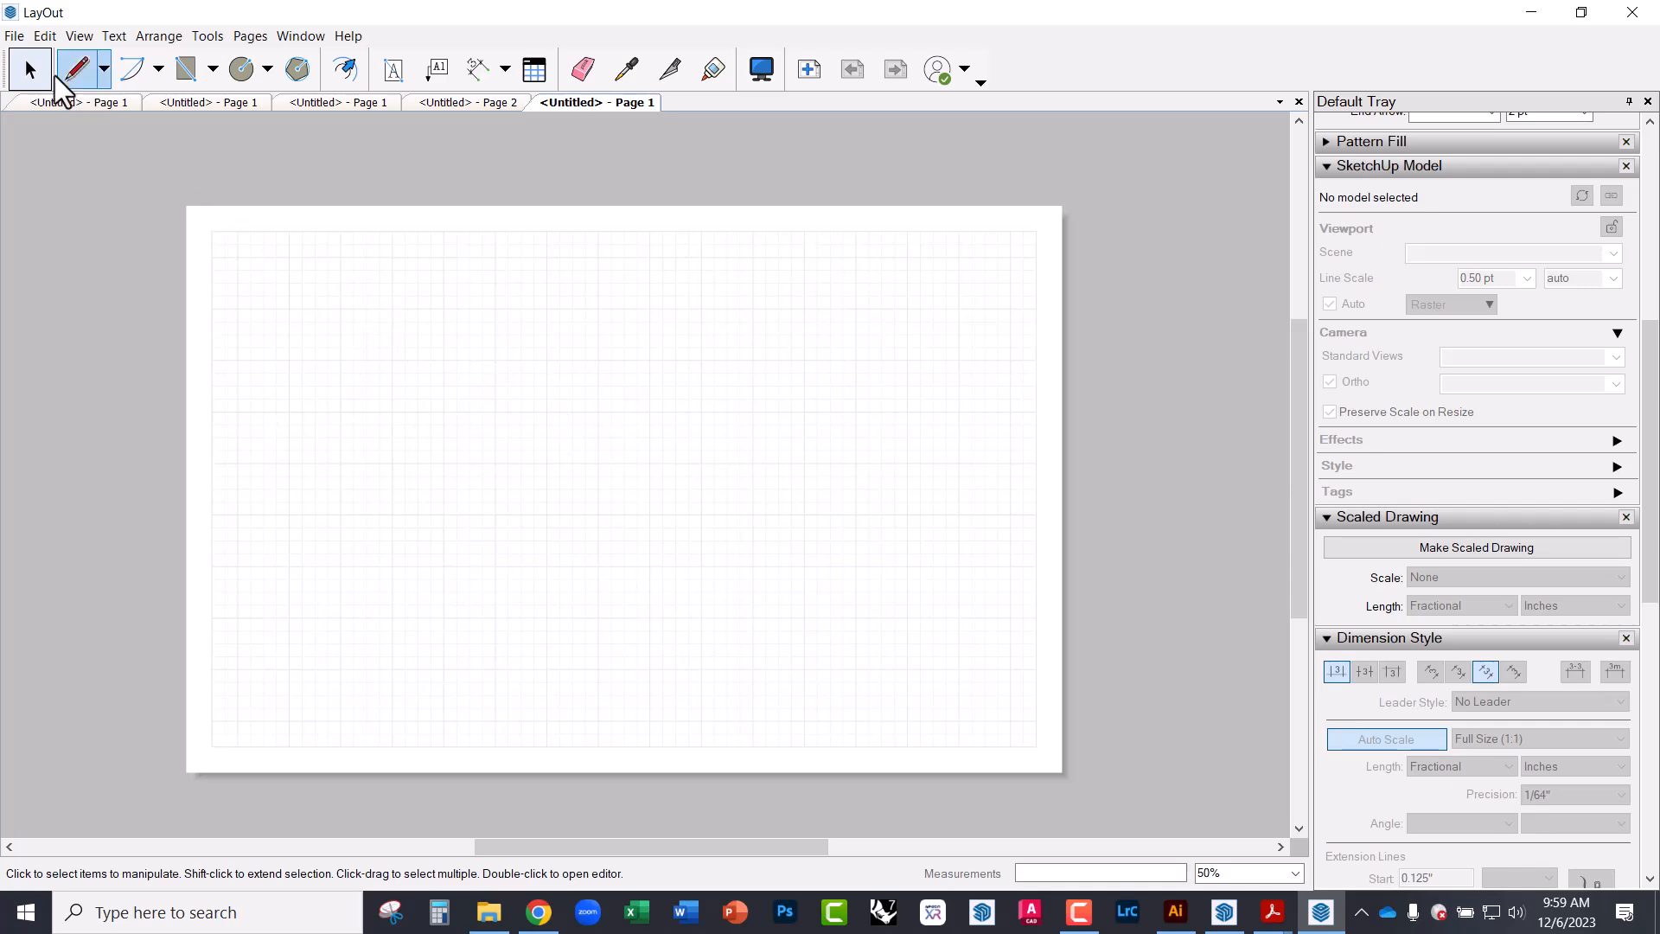
- Insert the 231121 OCSD Design SketchUp model onto the page
left_click(15, 37)
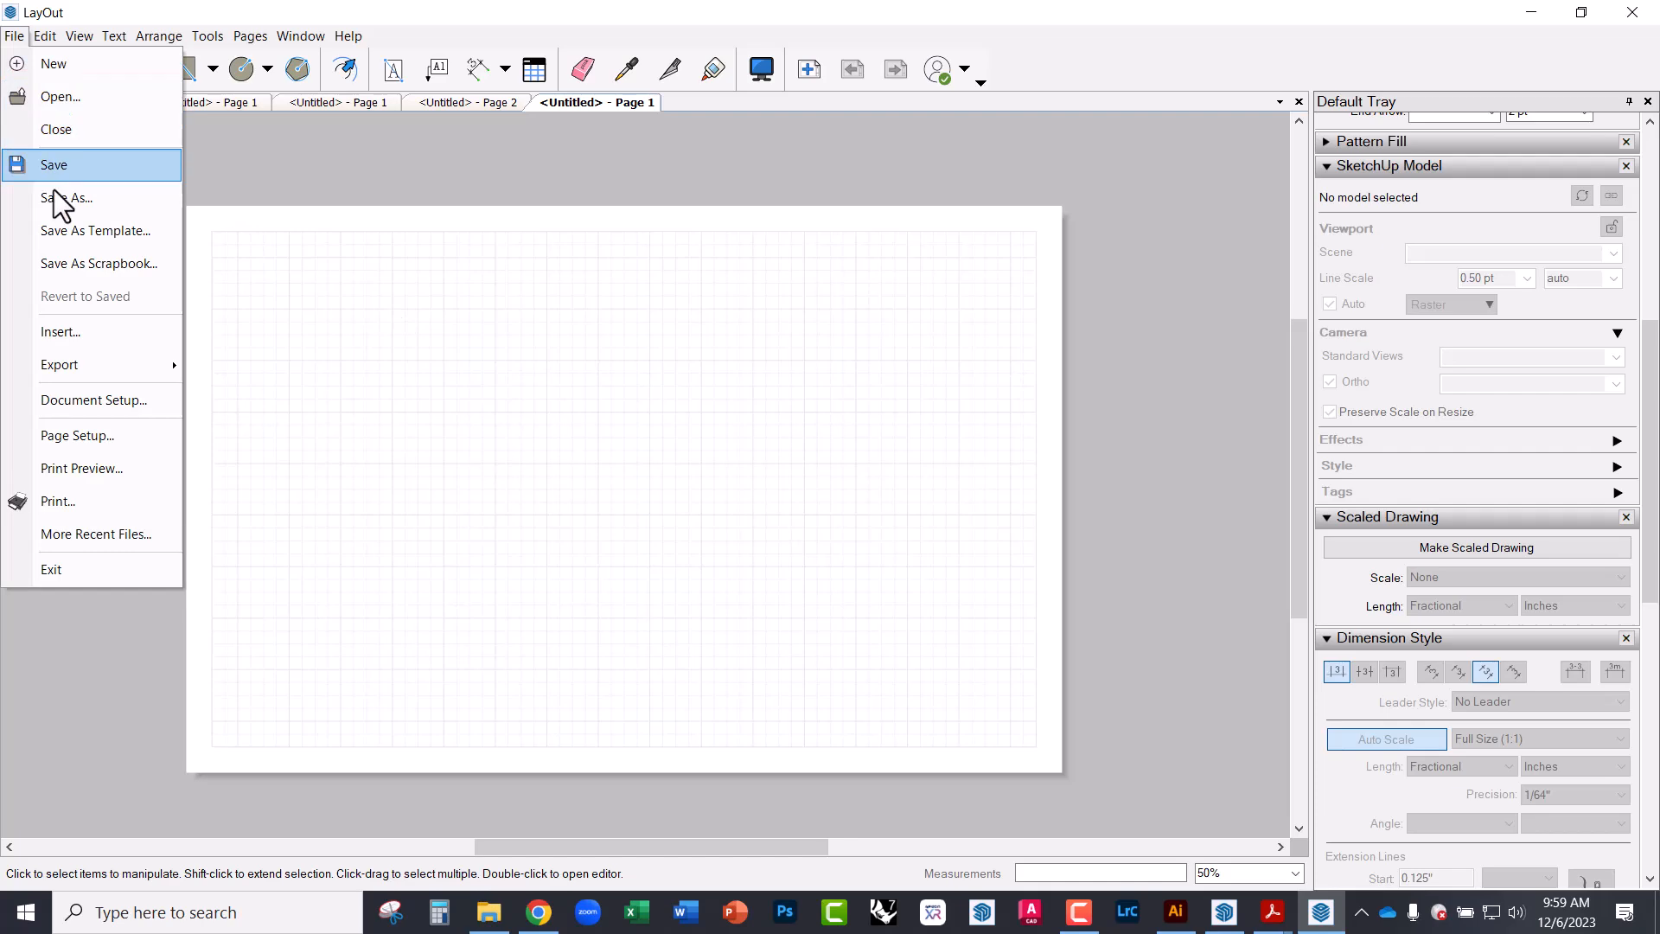
left_click(73, 330)
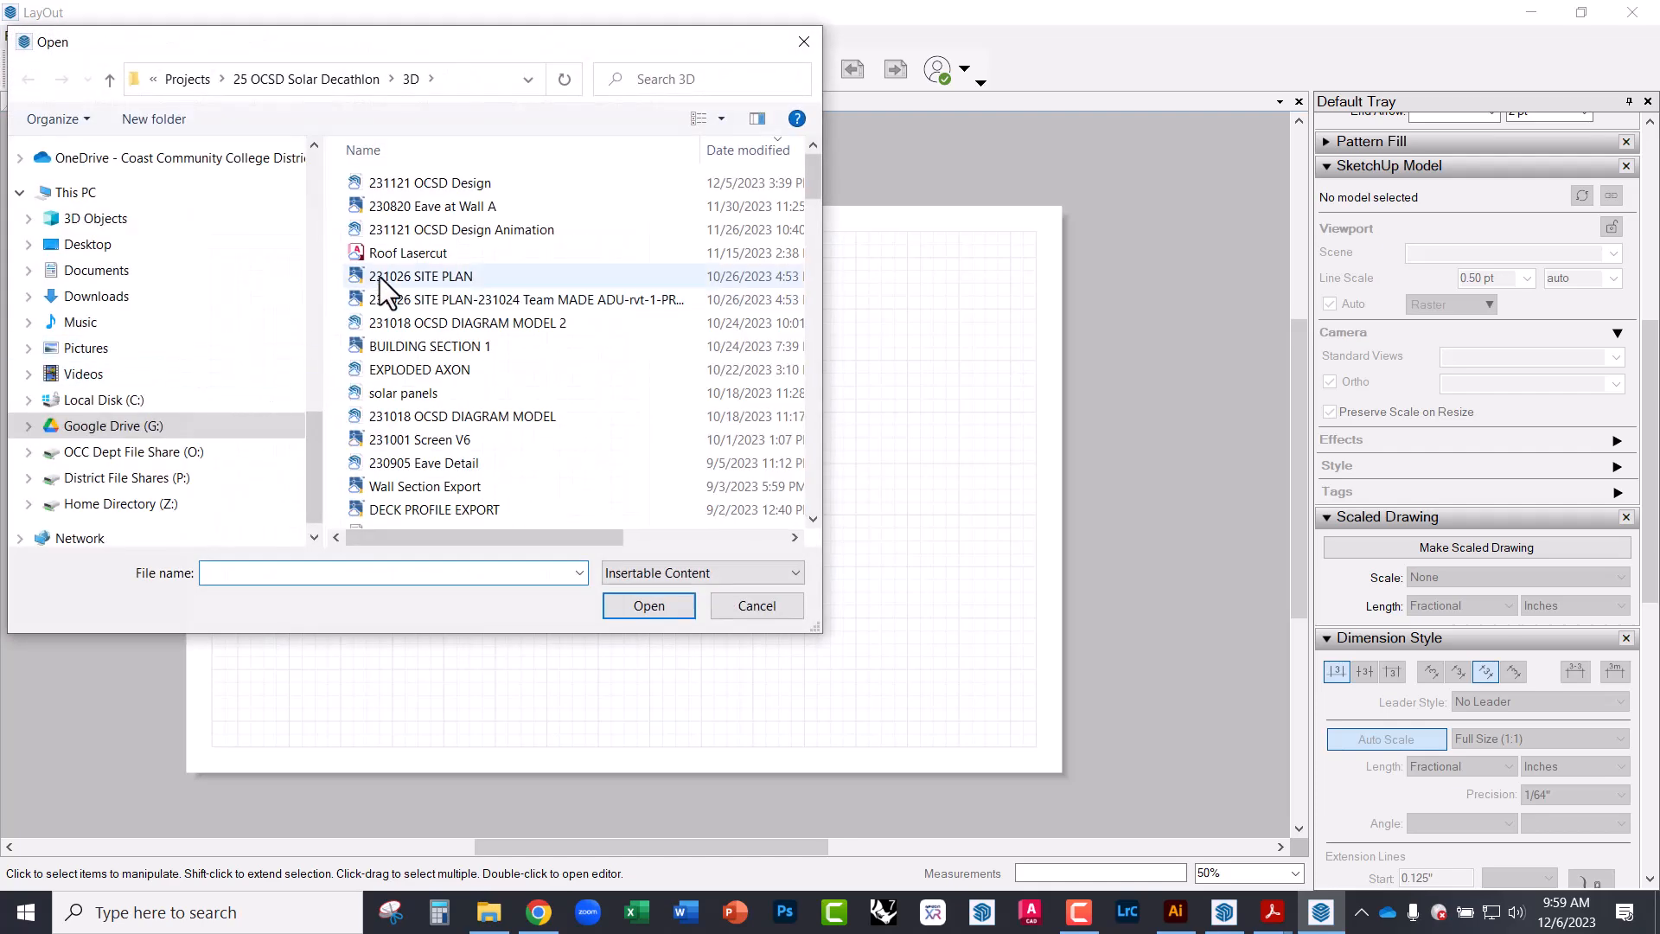
left_click(423, 185)
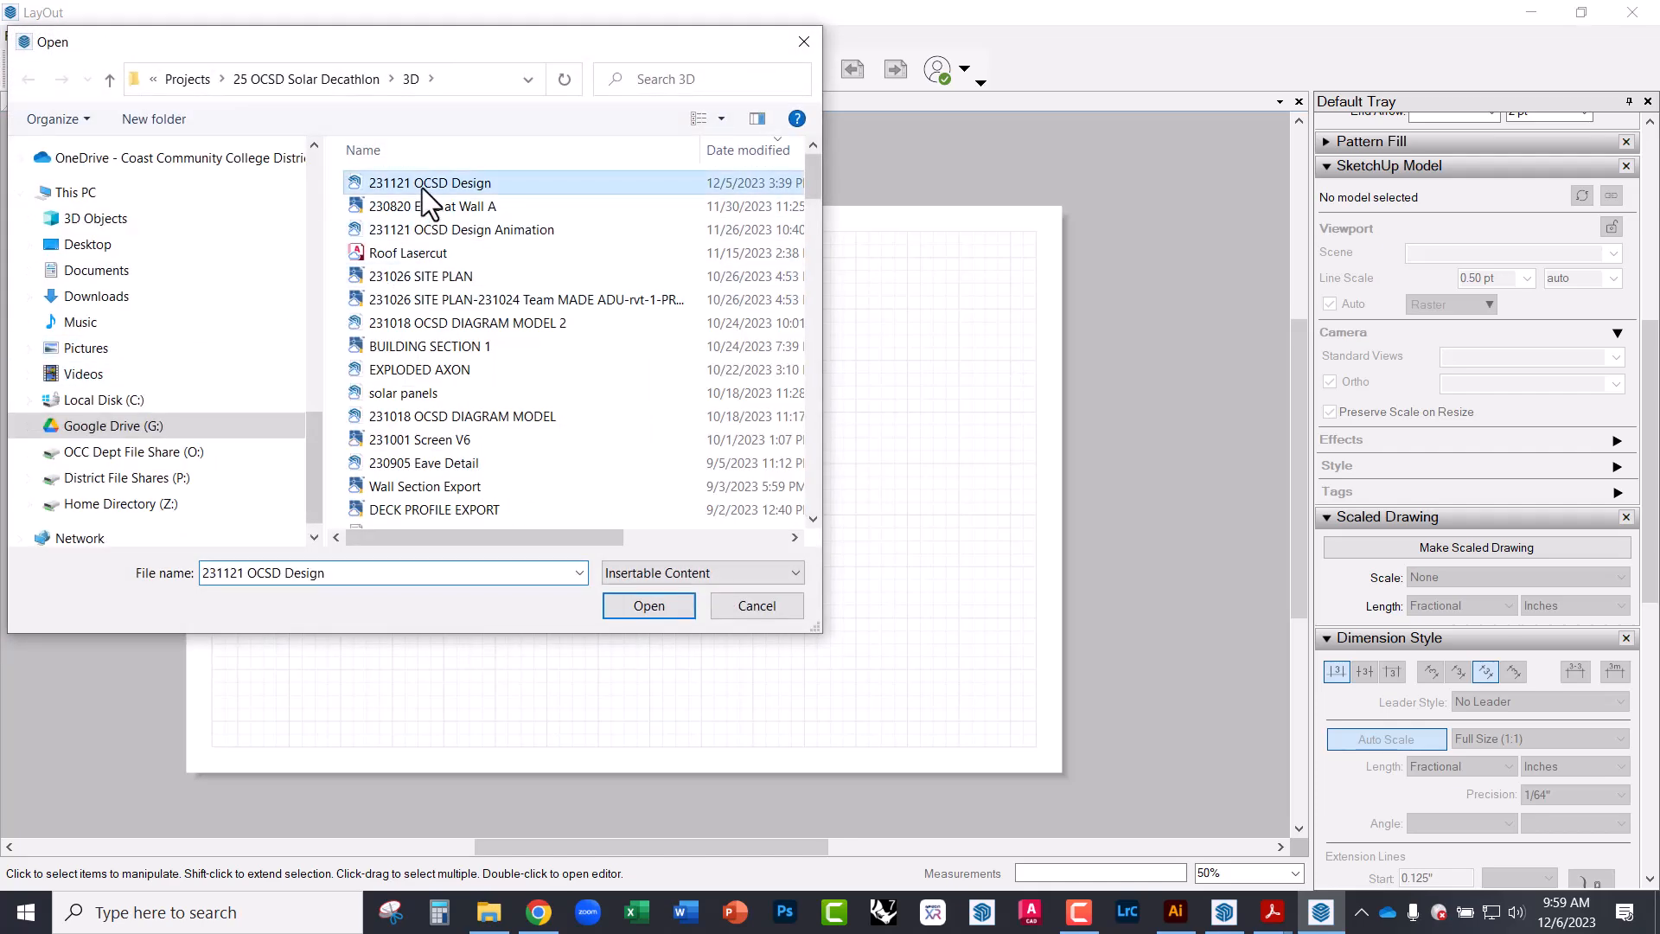
left_click(635, 608)
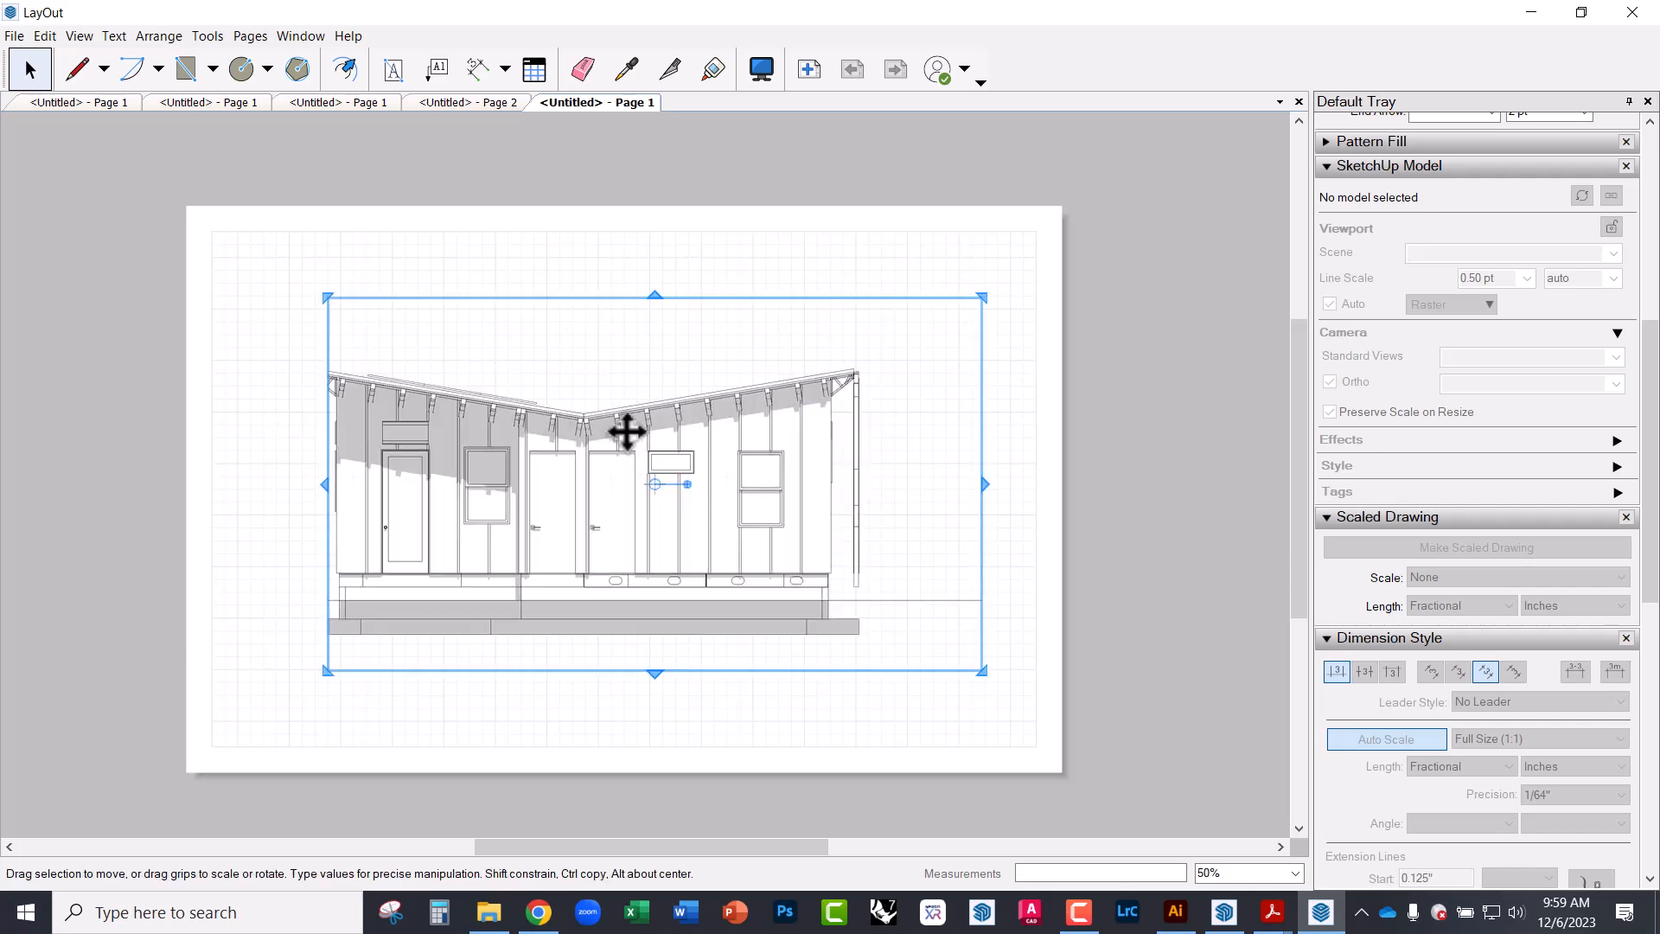
- Try the Vector render mode on the elevation viewport and return it to Raster
left_click(1040, 378)
left_click(662, 502)
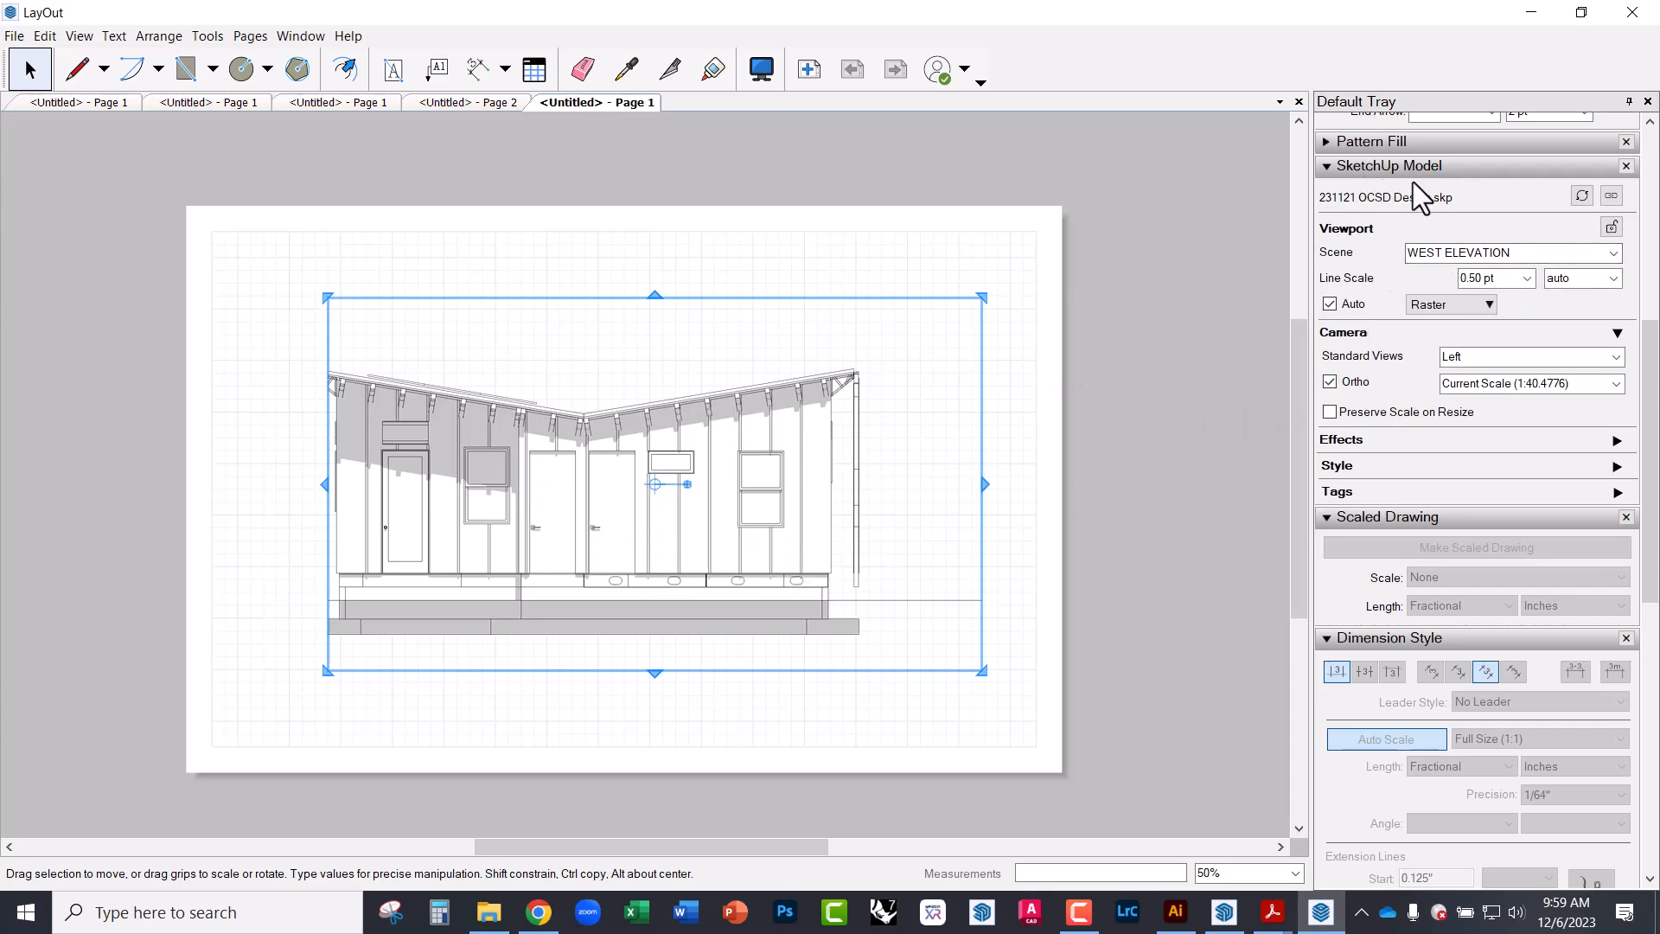
left_click(1473, 307)
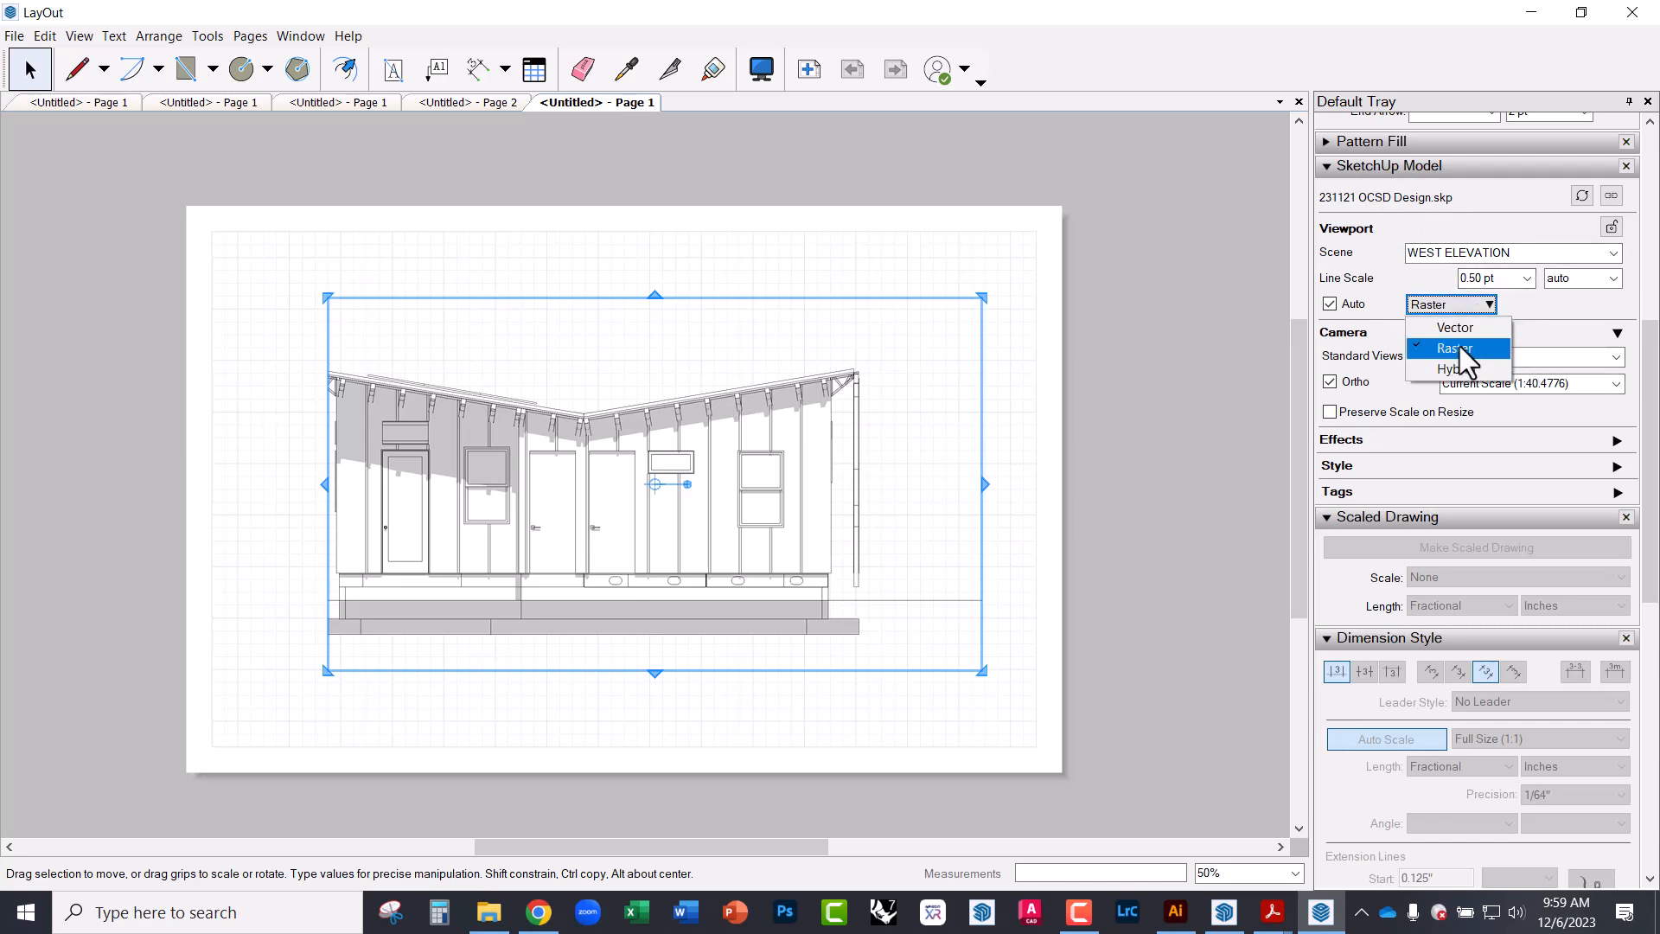
left_click(1464, 329)
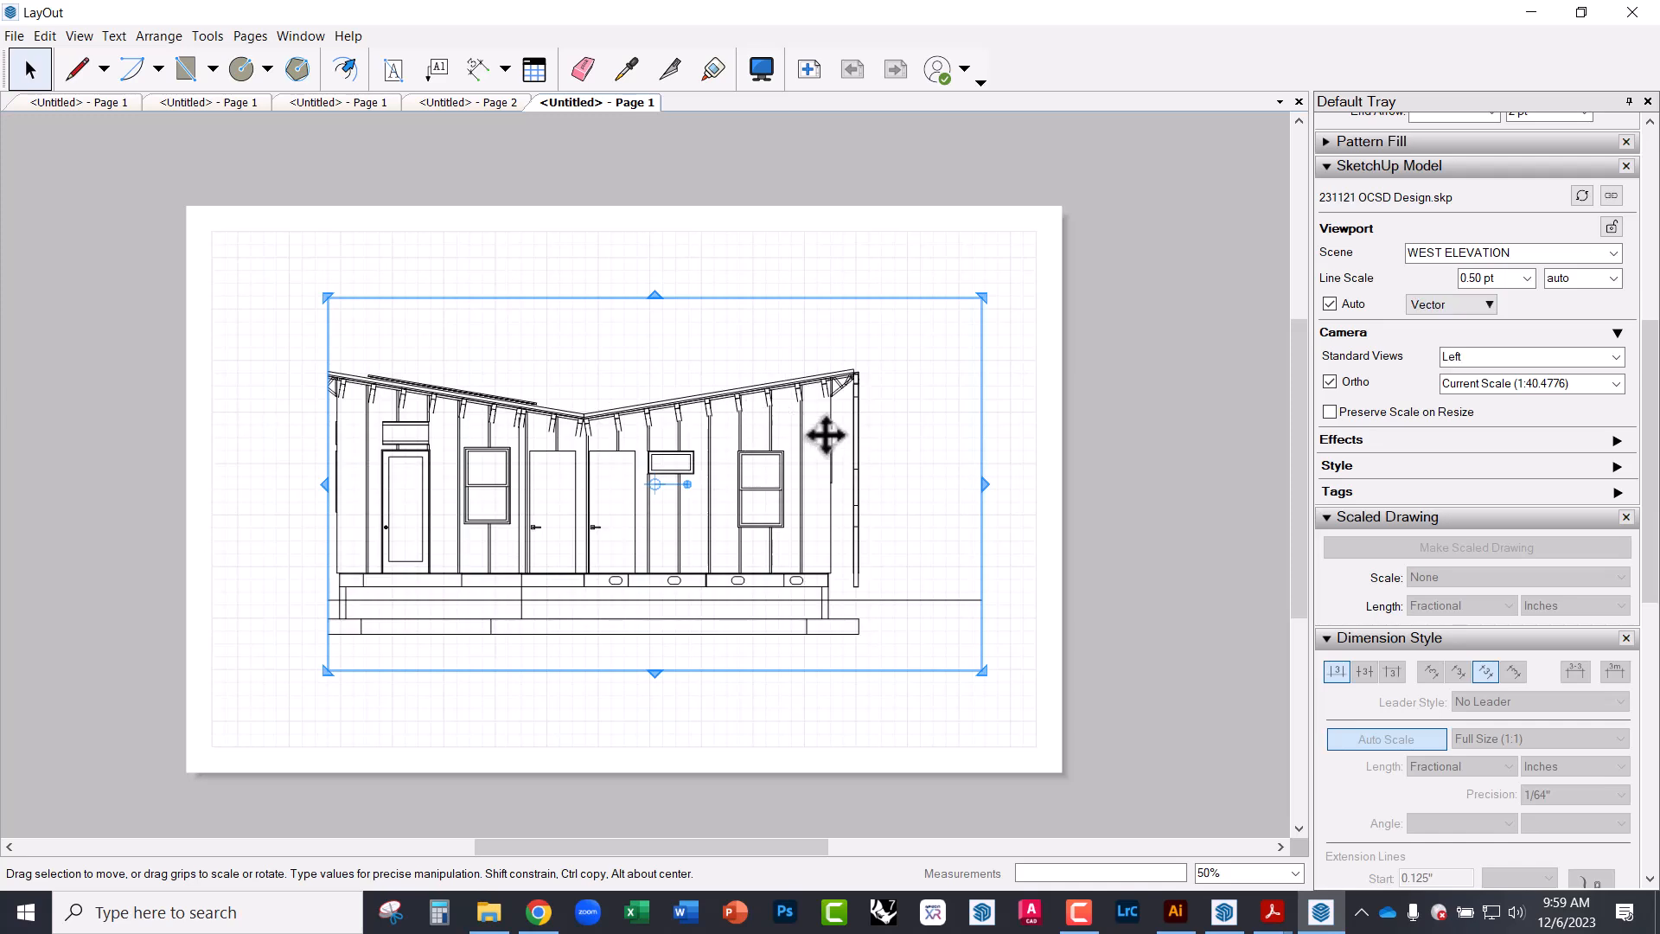
left_click(1458, 306)
left_click(1462, 343)
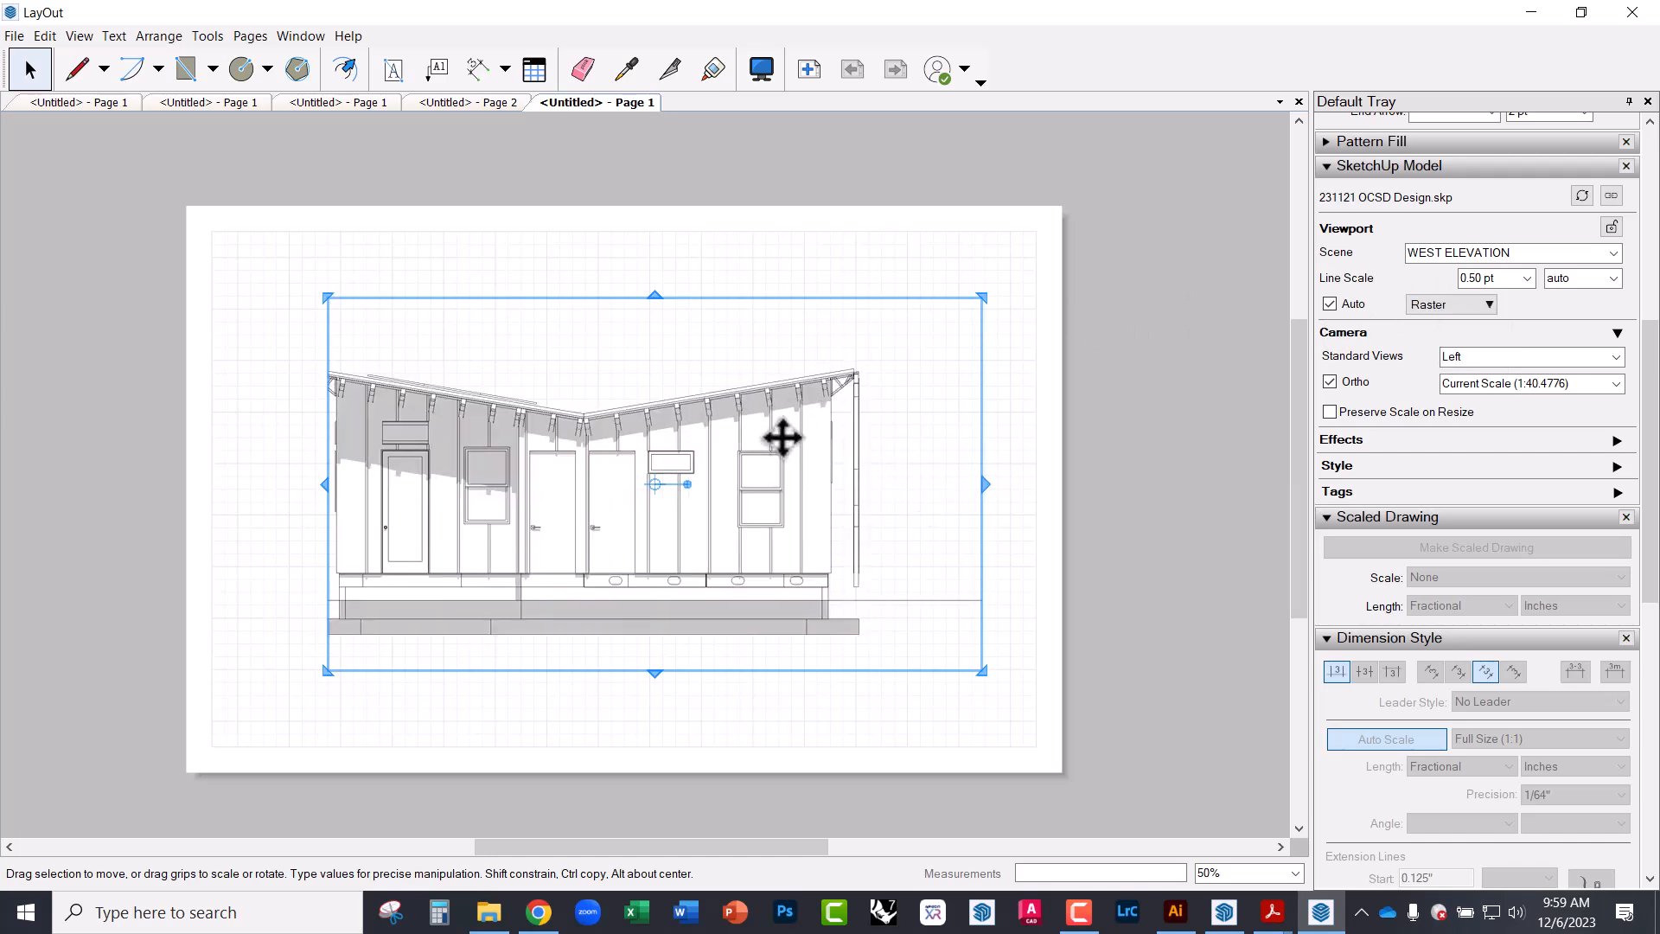
- Set the elevation viewport's render mode to Hybrid
left_click(1489, 305)
left_click(1470, 363)
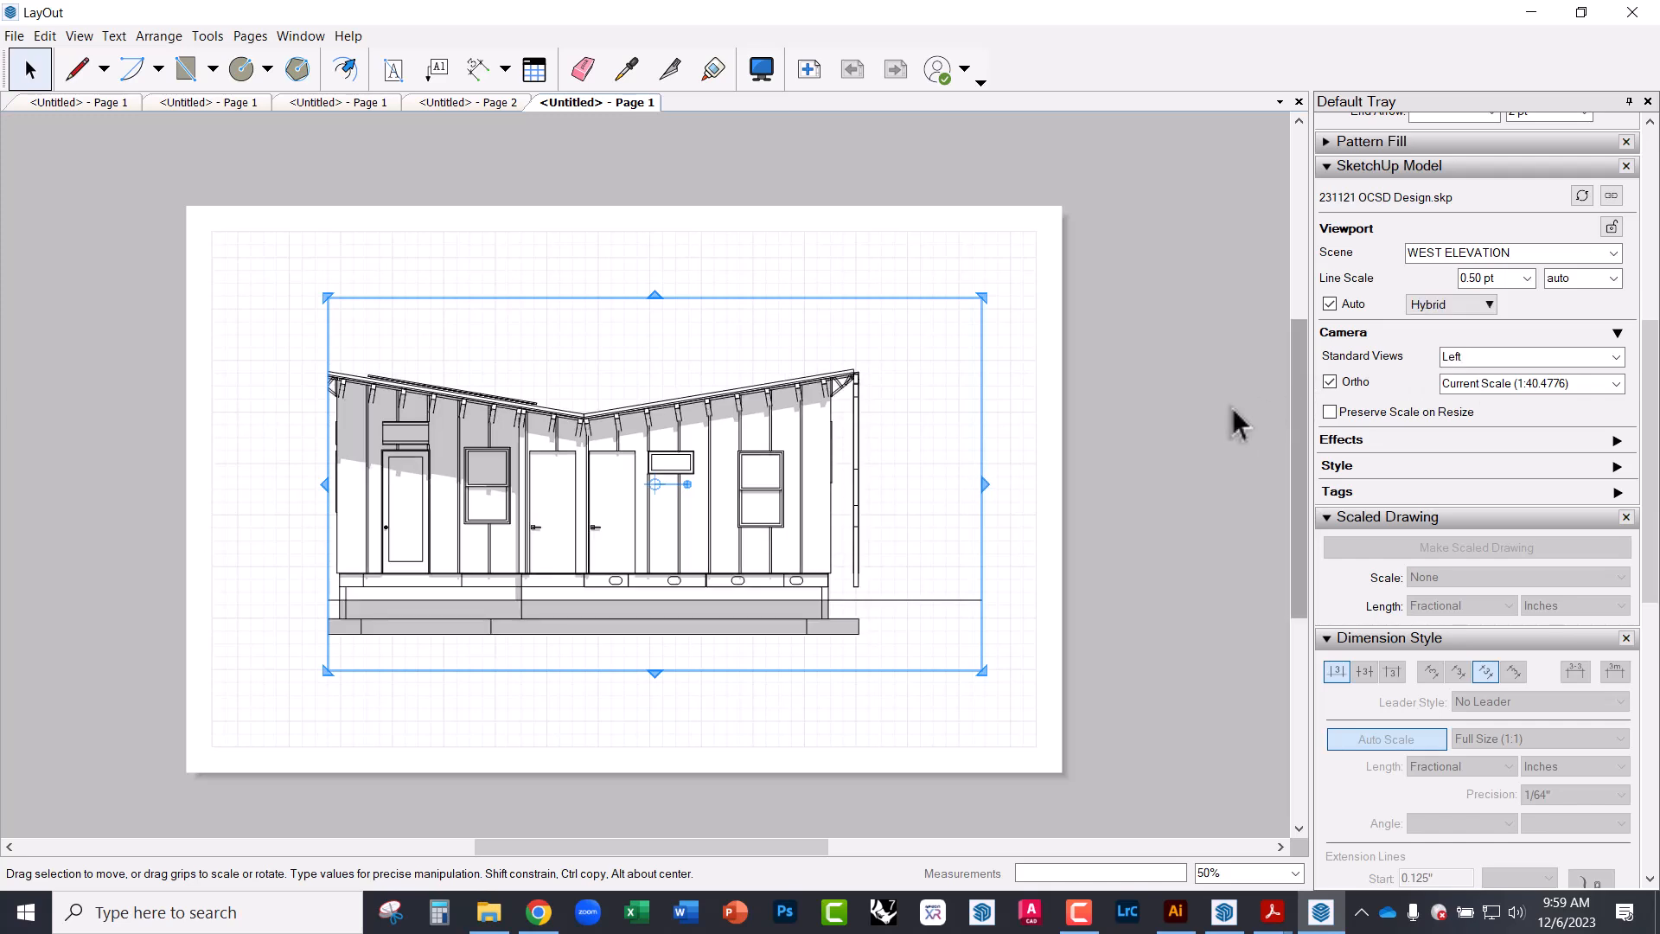
left_click(1068, 411)
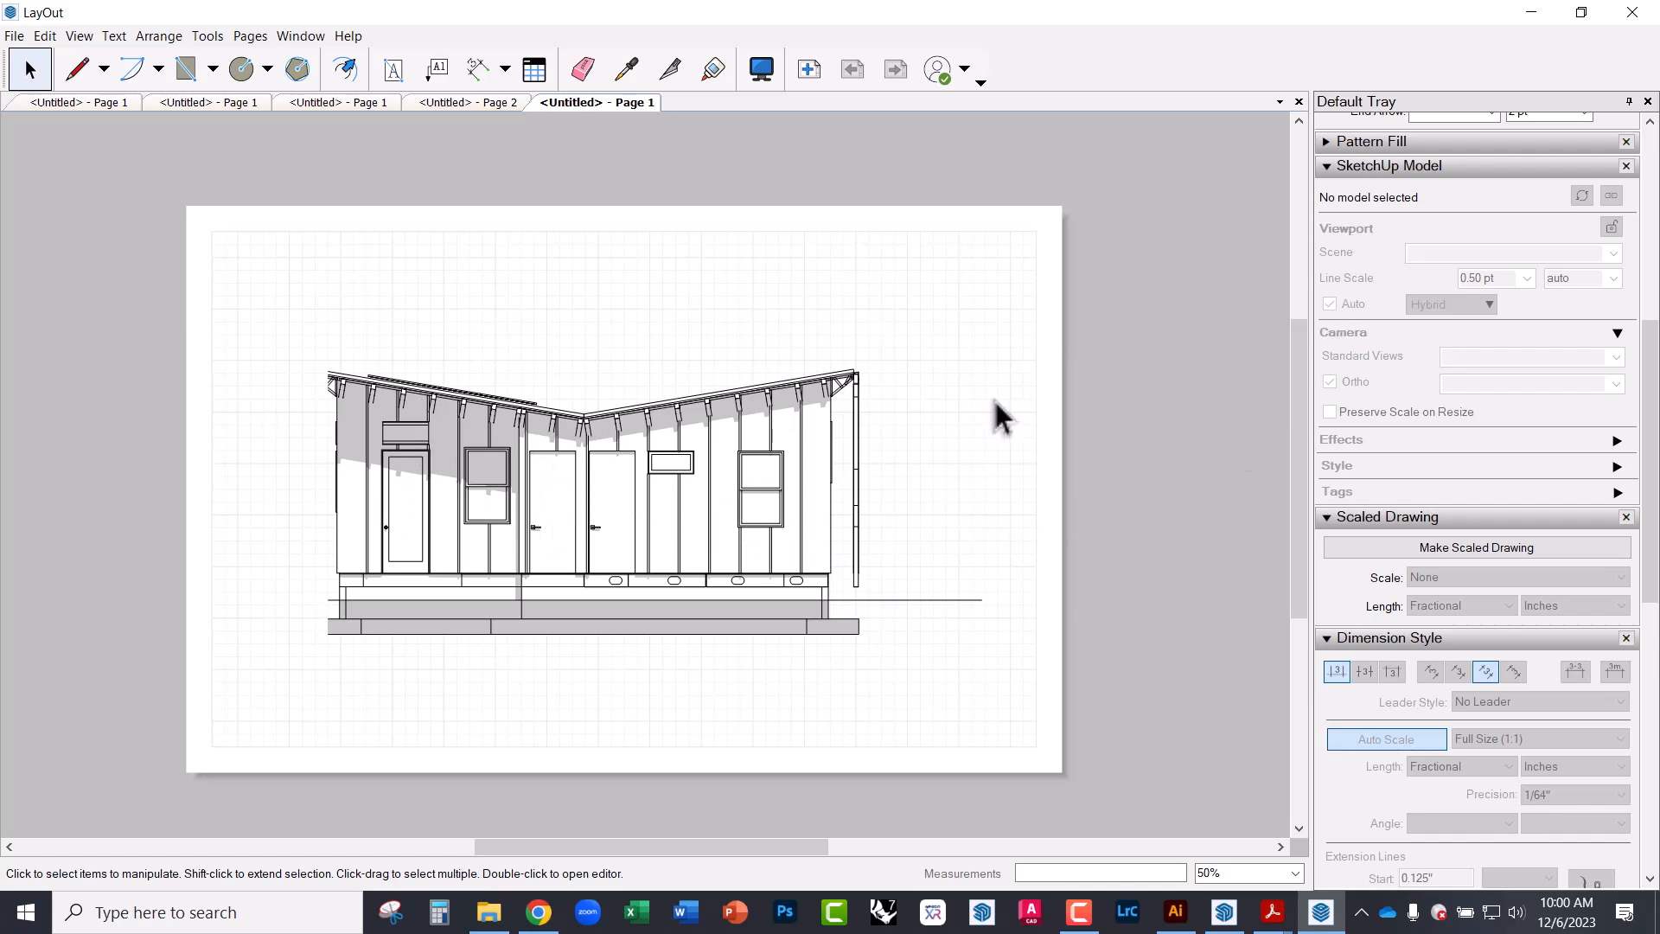
- Set the elevation viewport's scale to 1/4" = 1'-0" (1:48)
left_click(816, 467)
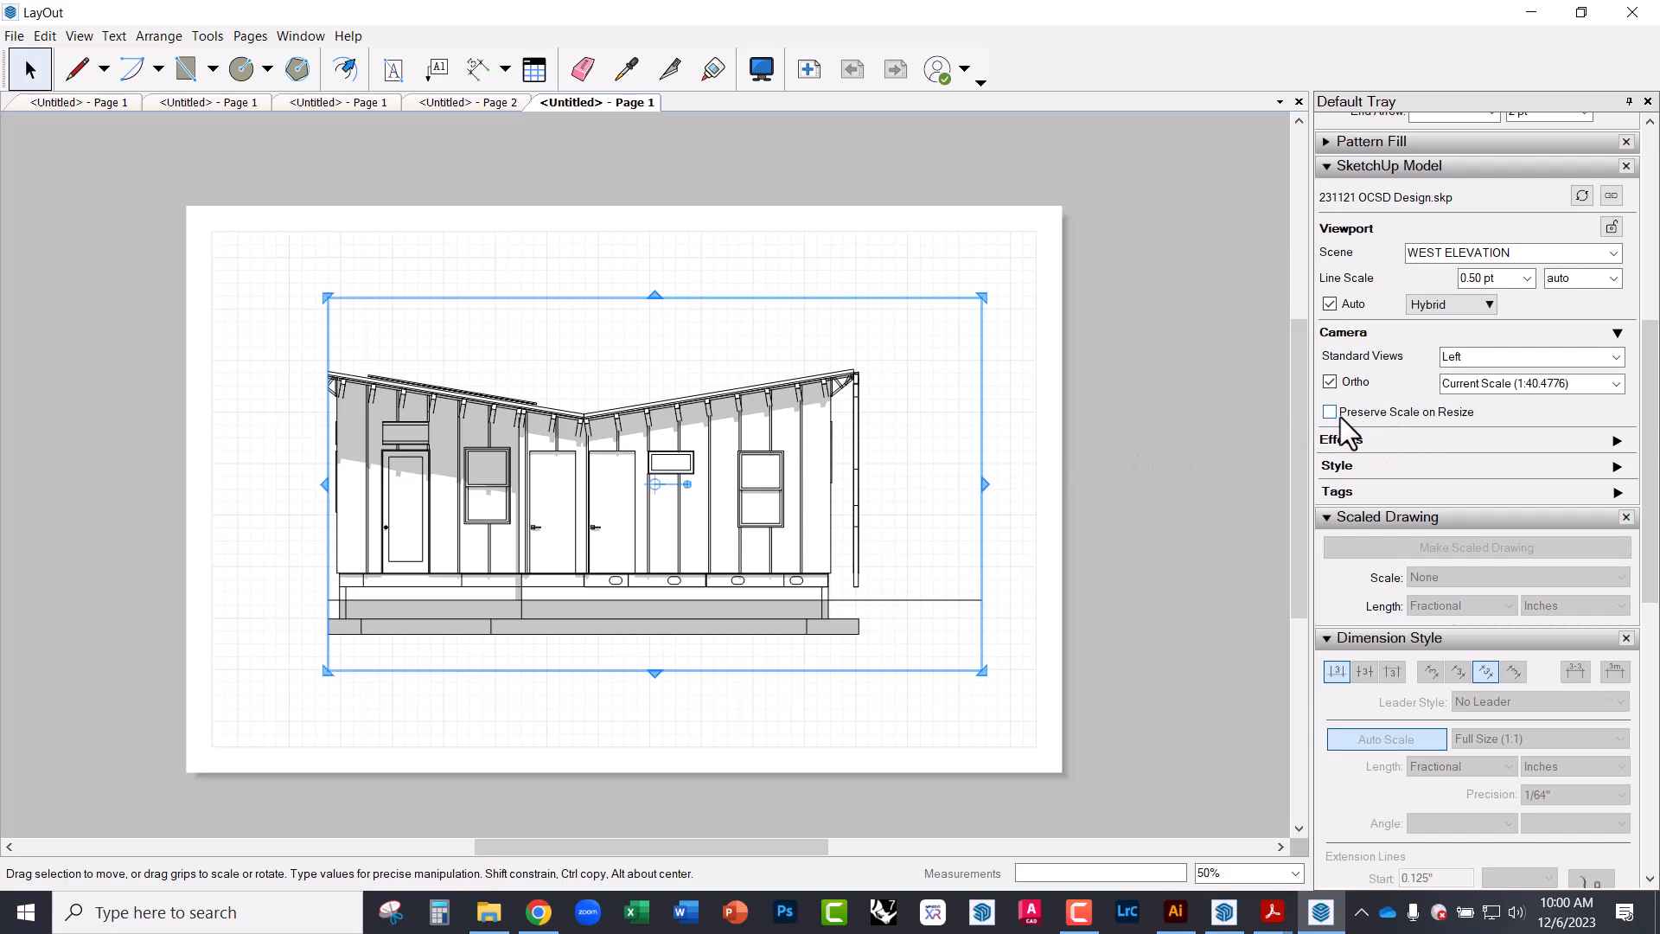
left_click(1616, 383)
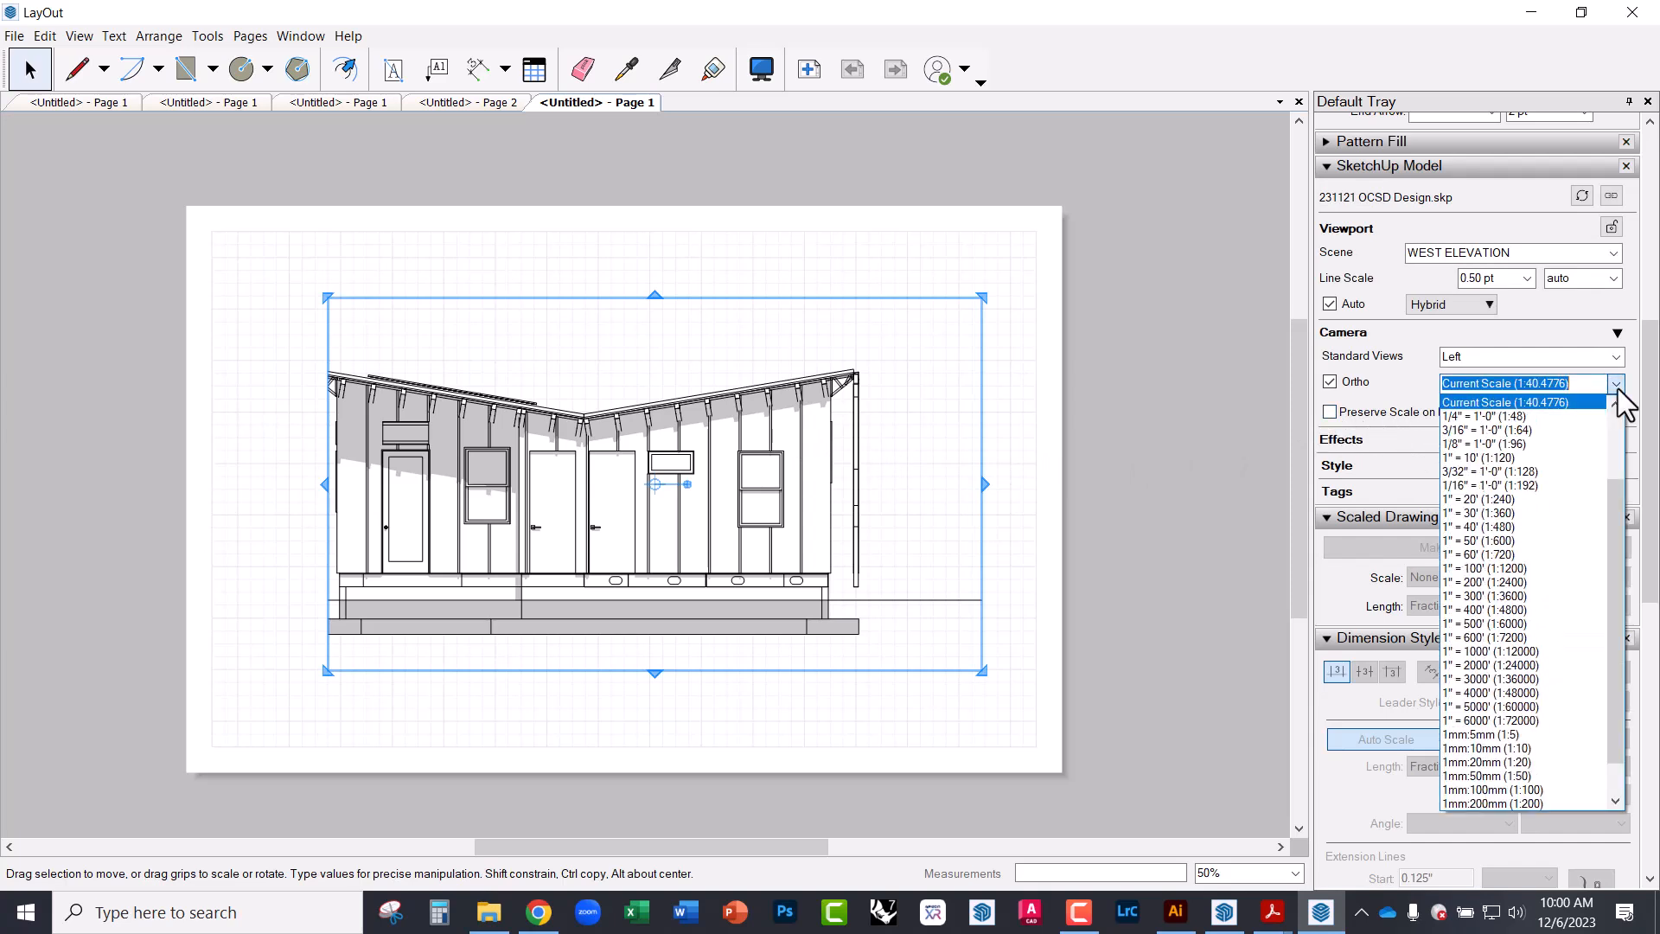
scroll(1589, 489, "up", 2)
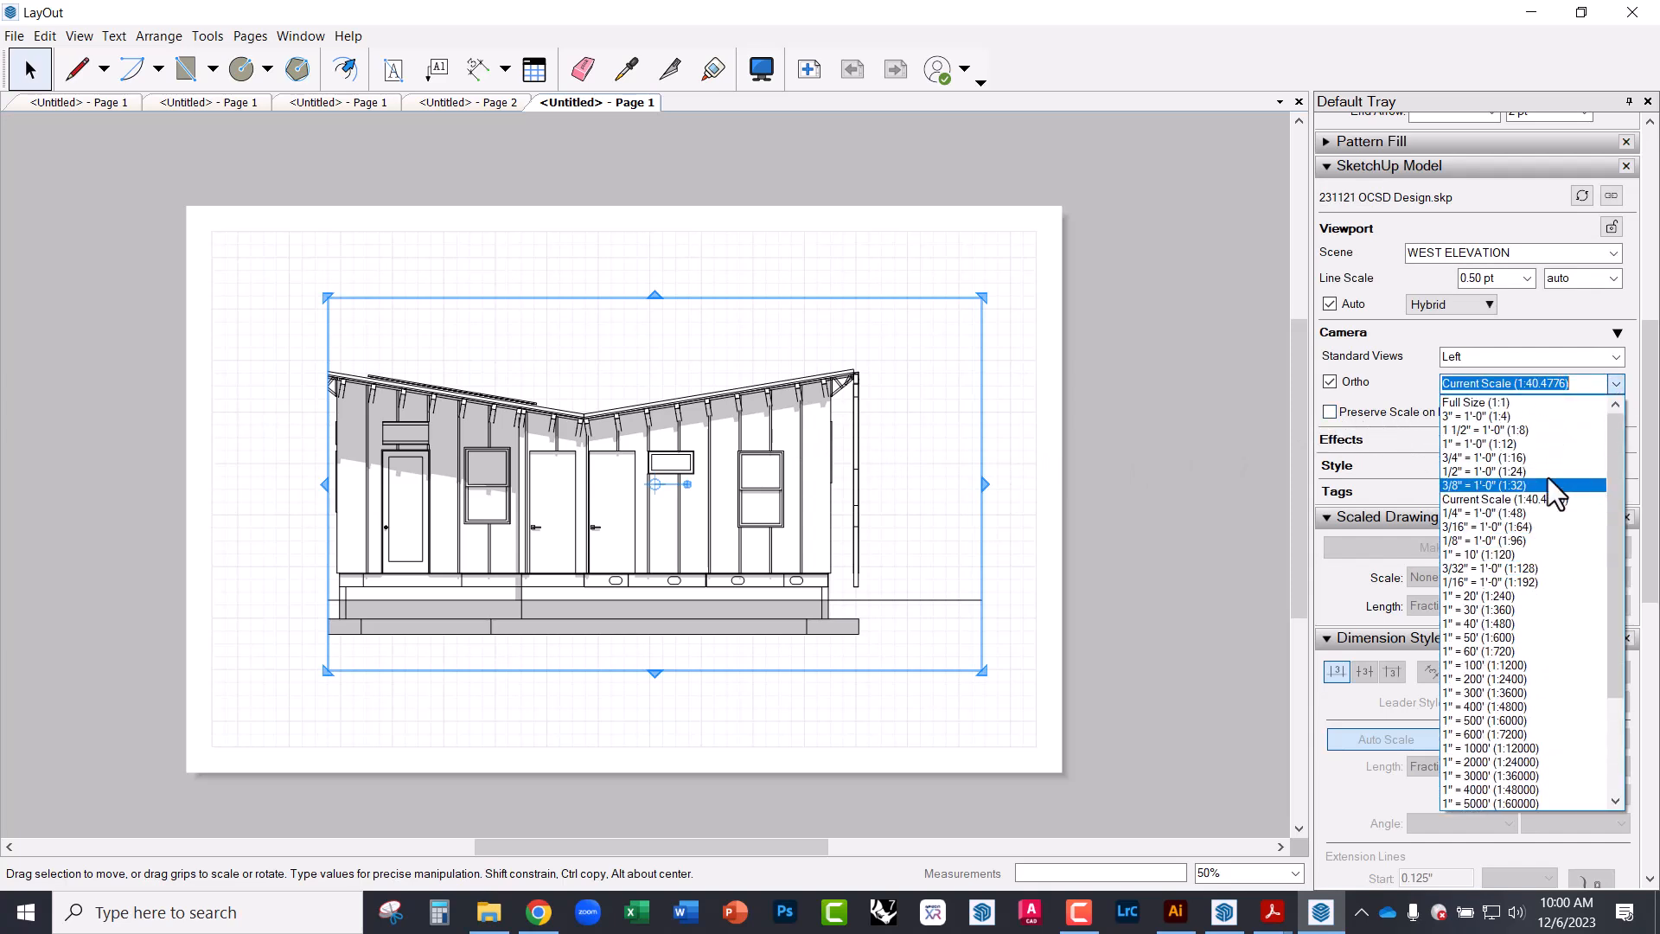
left_click(1513, 513)
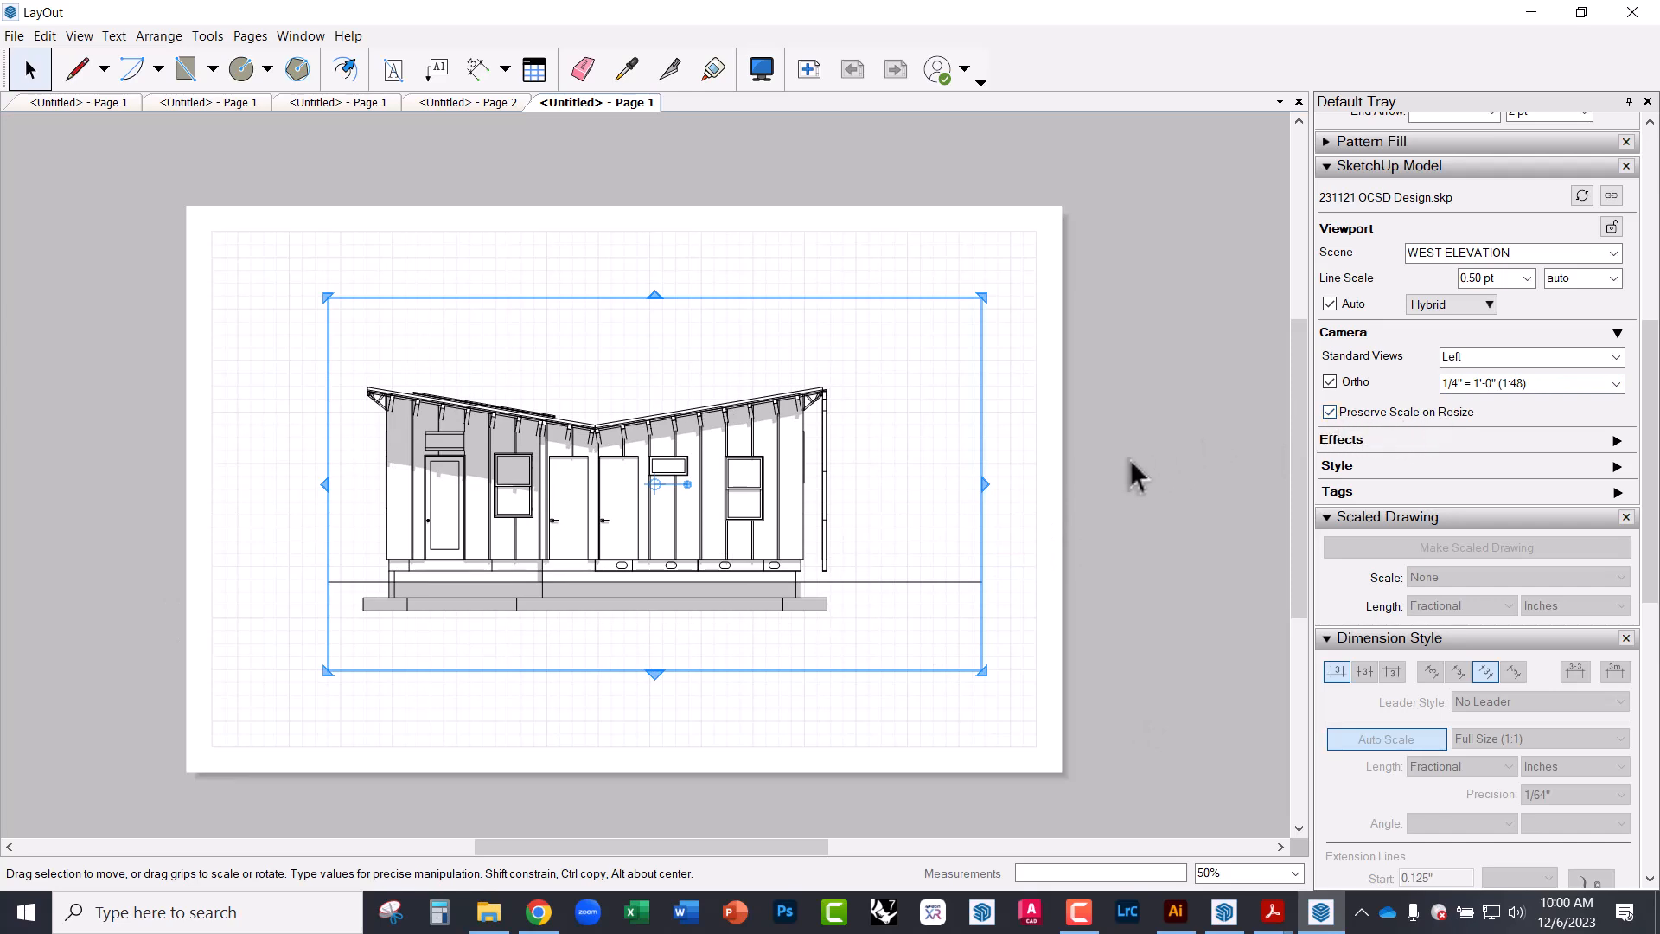
- Crop the viewport frame inward on both sides of the building and shift the viewport slightly right on the page
left_click_drag(984, 488, 869, 488)
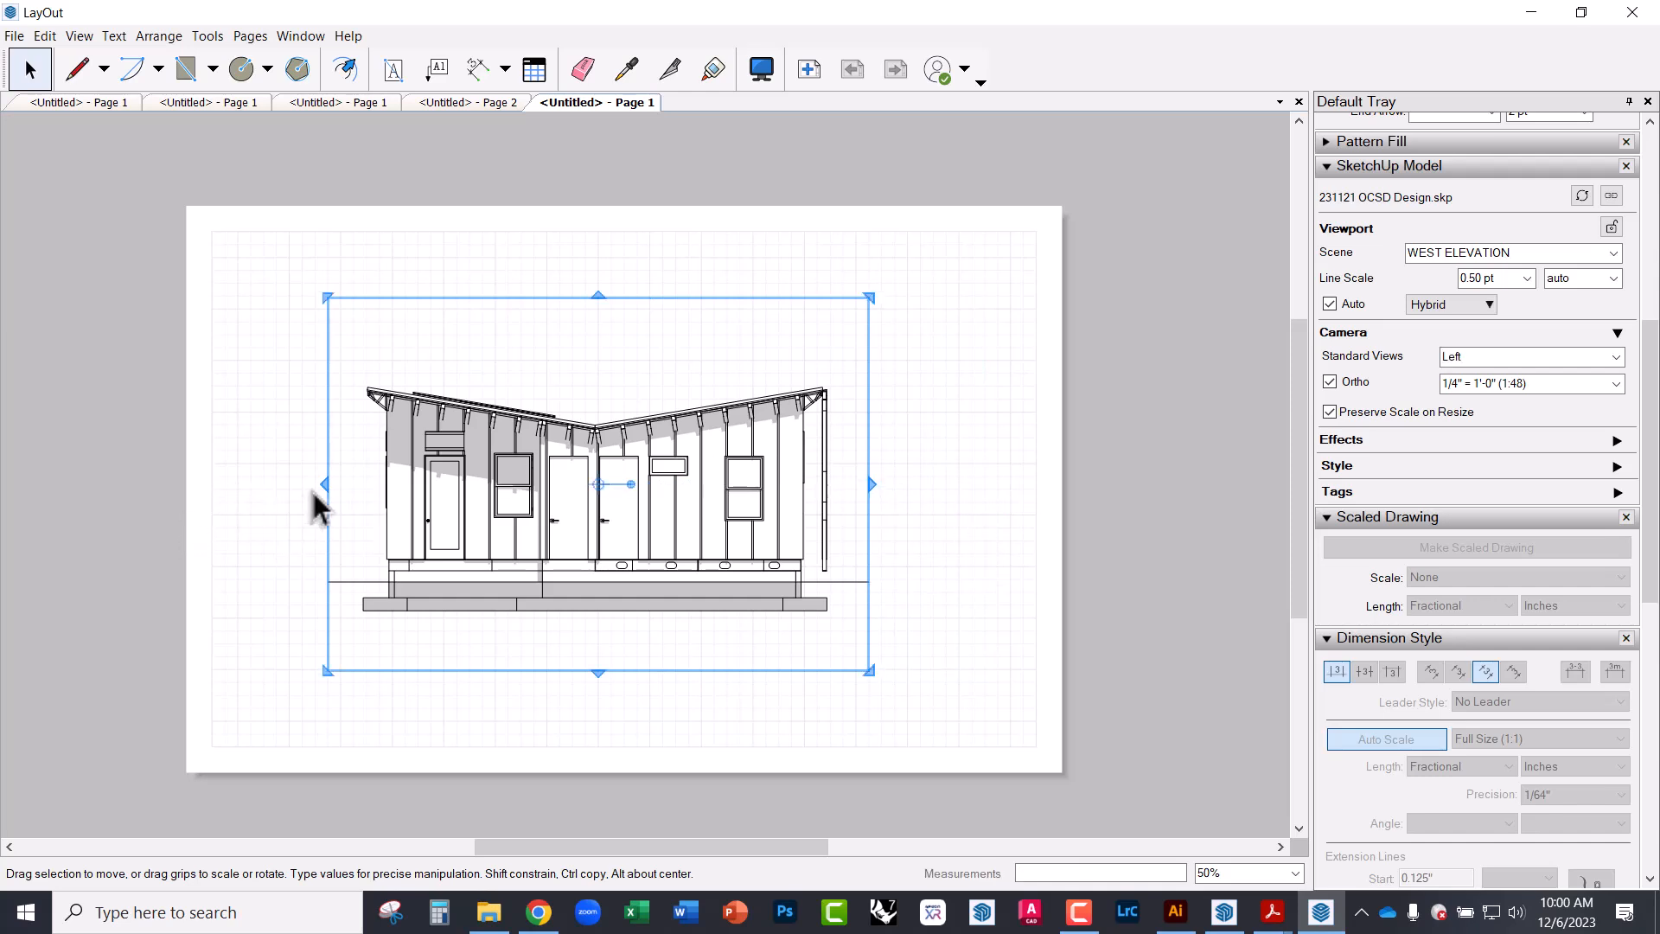
left_click_drag(325, 484, 338, 487)
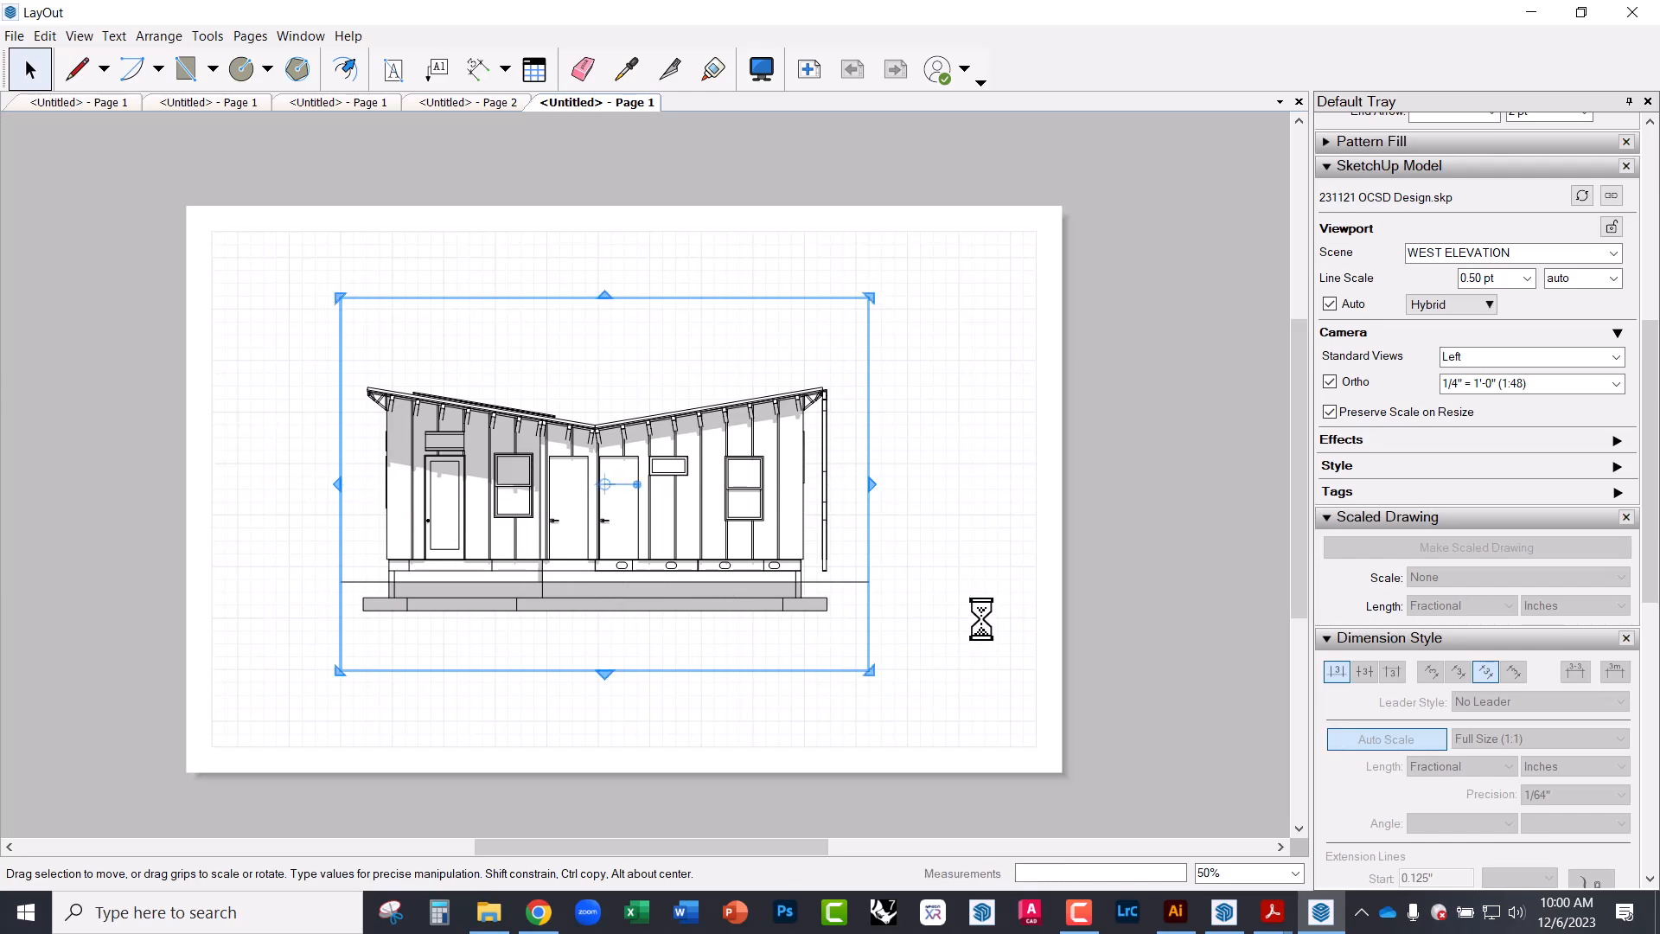
left_click(976, 607)
left_click(728, 535)
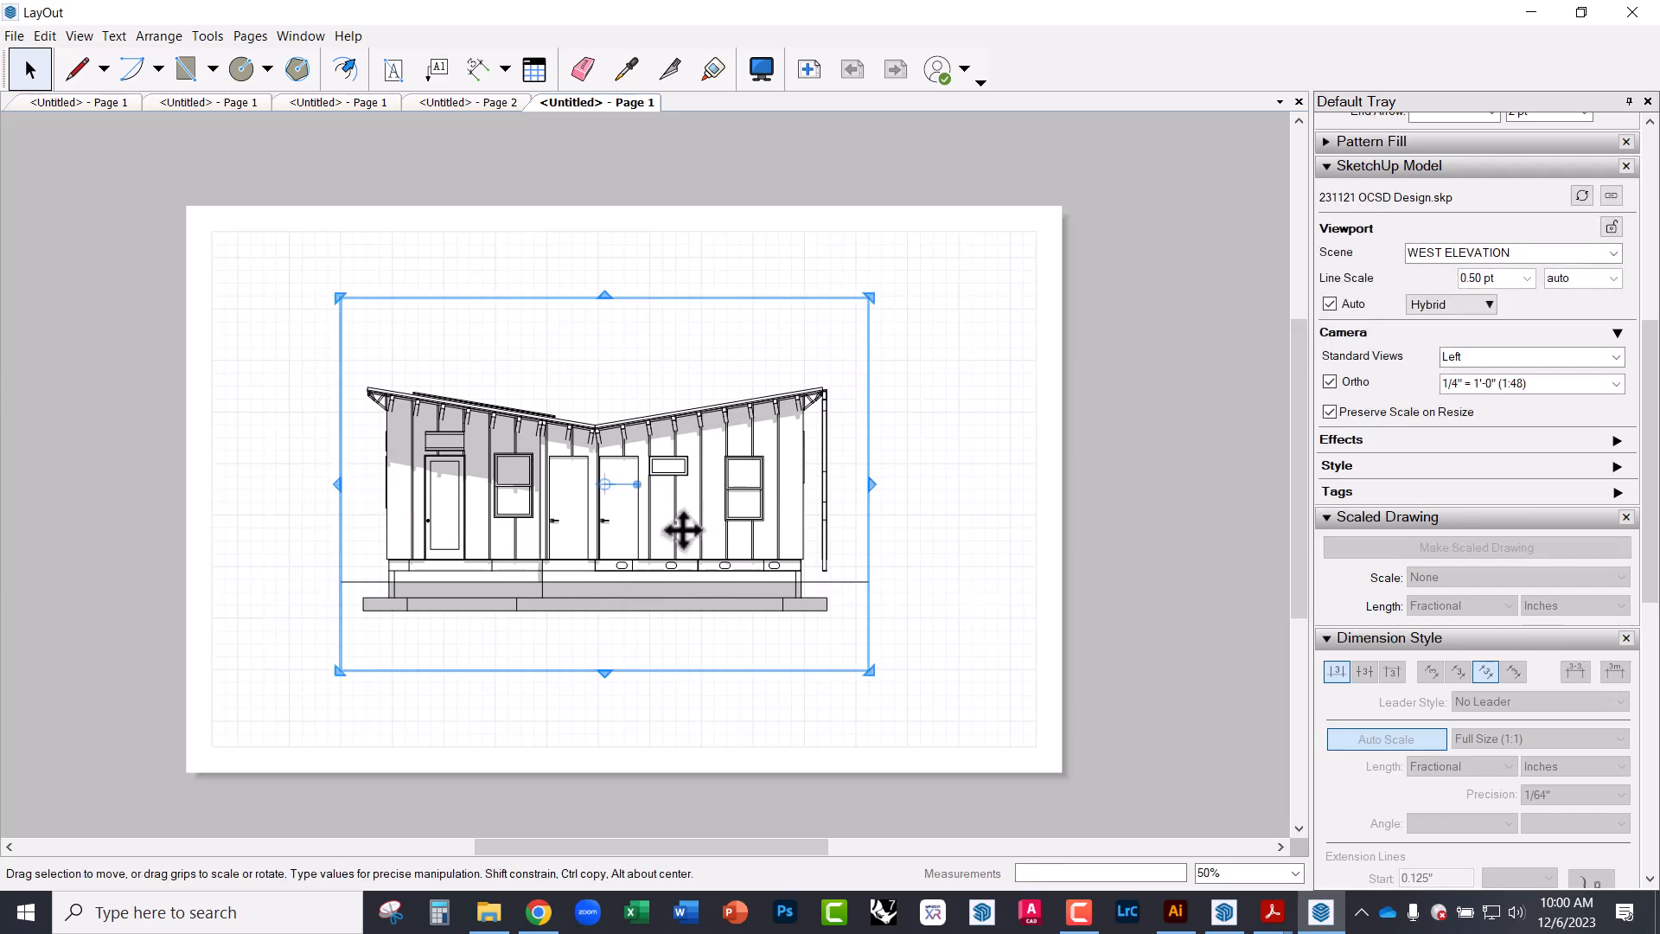
left_click_drag(679, 531, 724, 534)
left_click(911, 578)
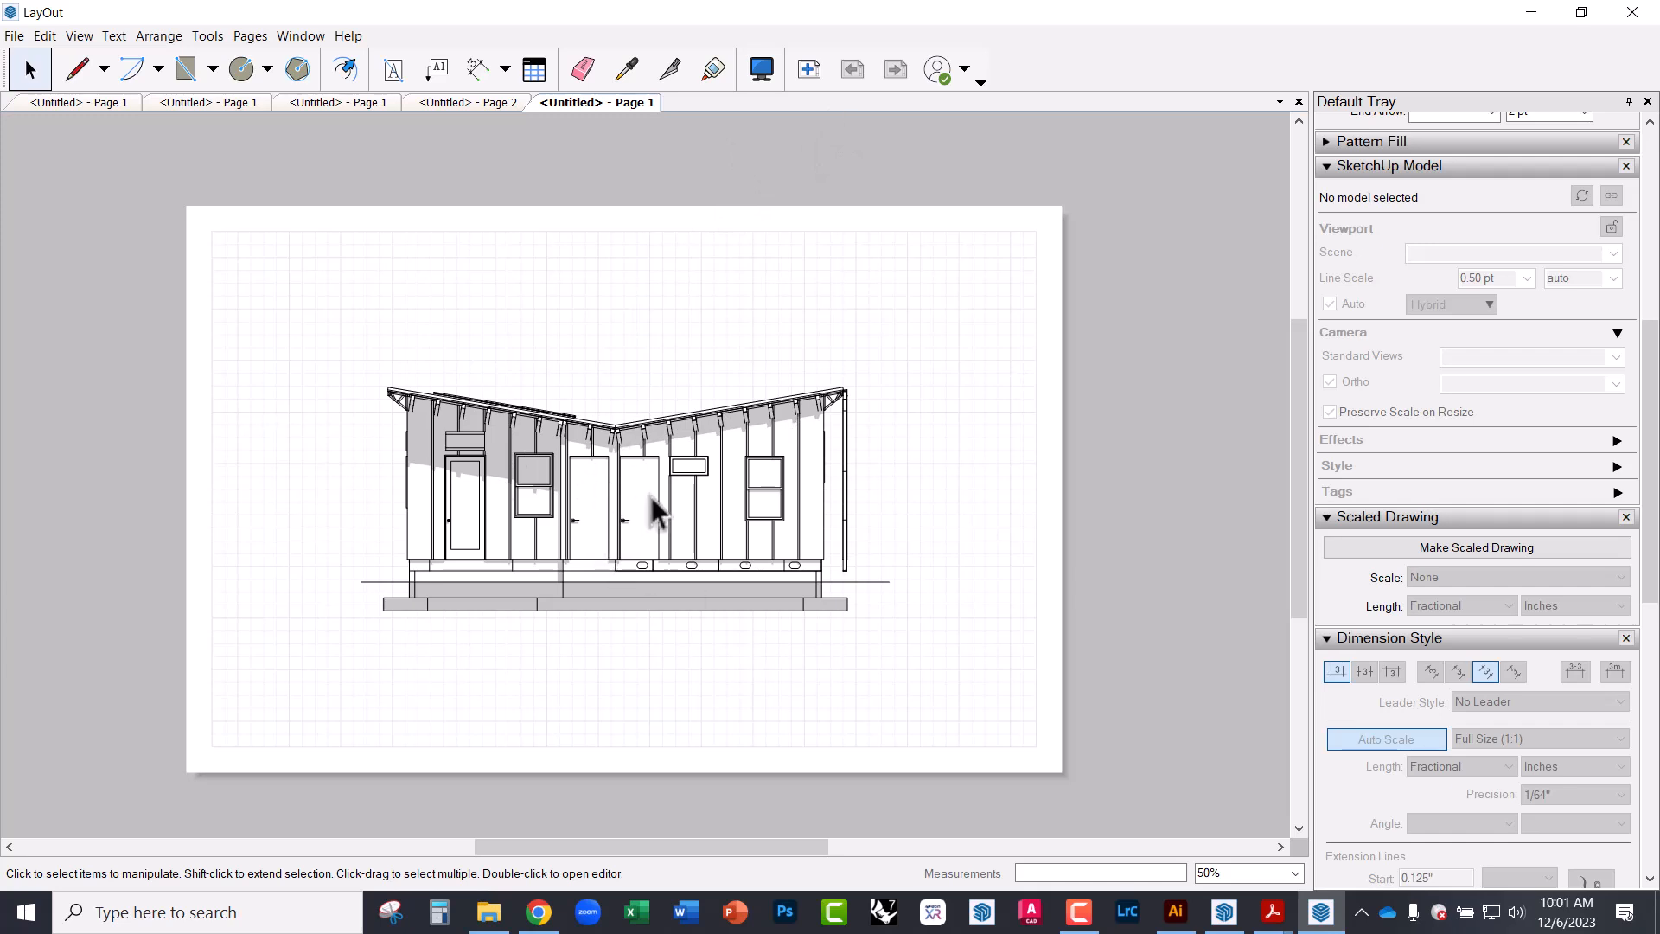
- Move the West Elevation viewport to the upper-left corner of the page
mouse_move(692, 499)
left_mouse_down()
mouse_move(531, 379)
mouse_move(515, 337)
mouse_move(593, 352)
mouse_move(546, 408)
left_mouse_up()
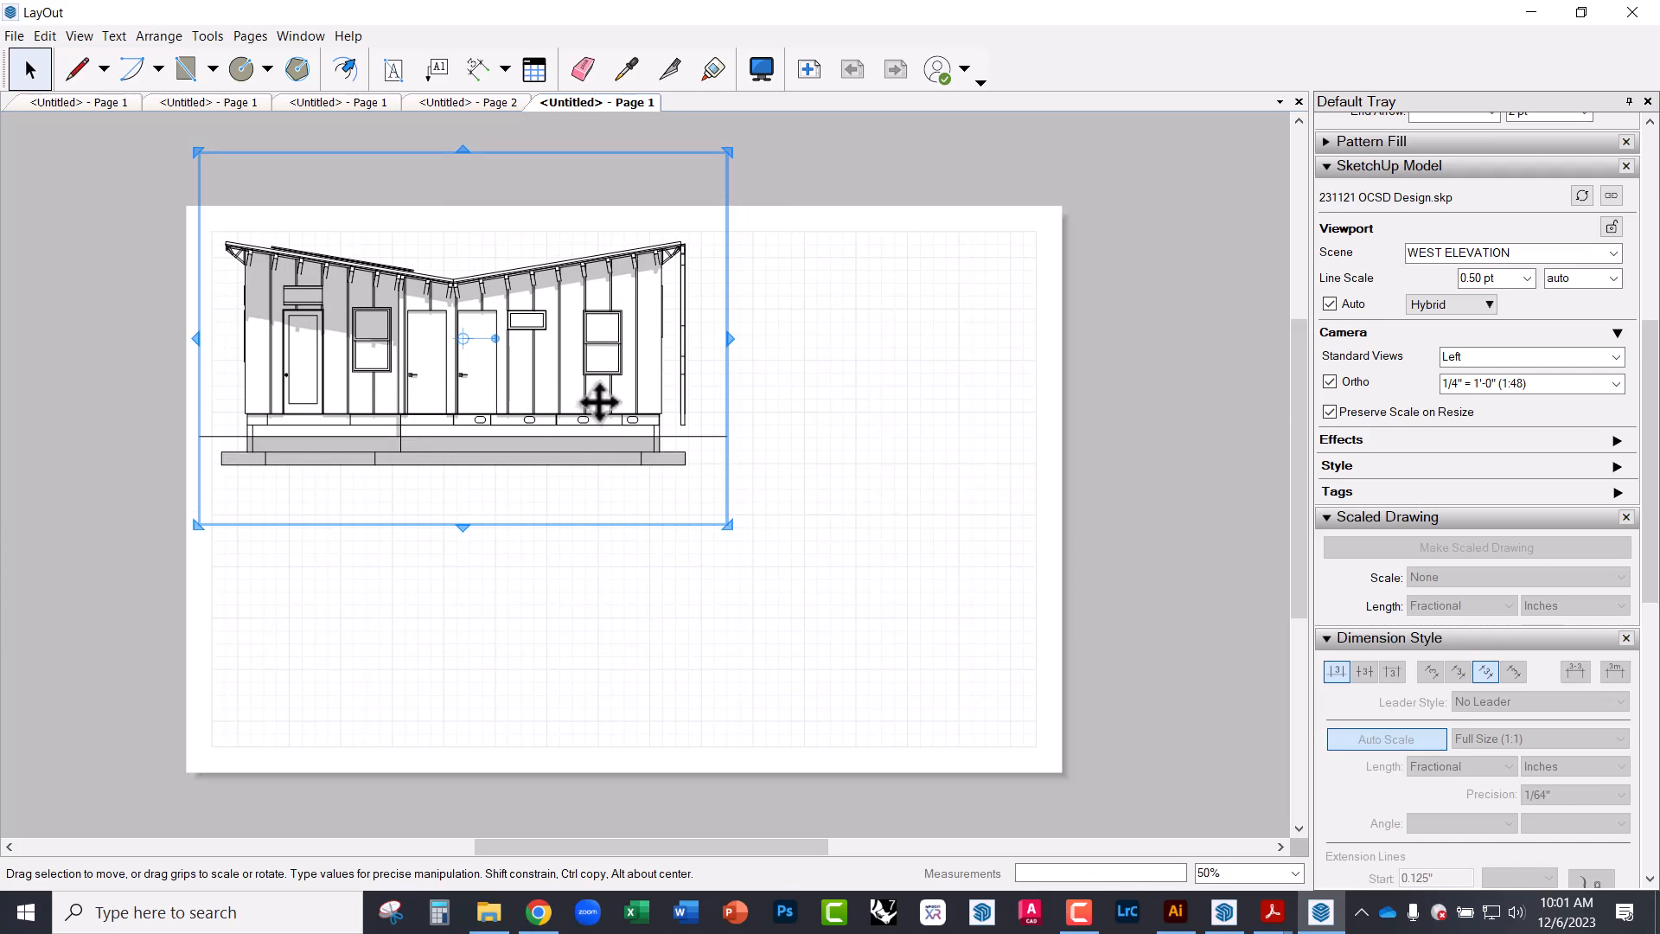
left_click(844, 437)
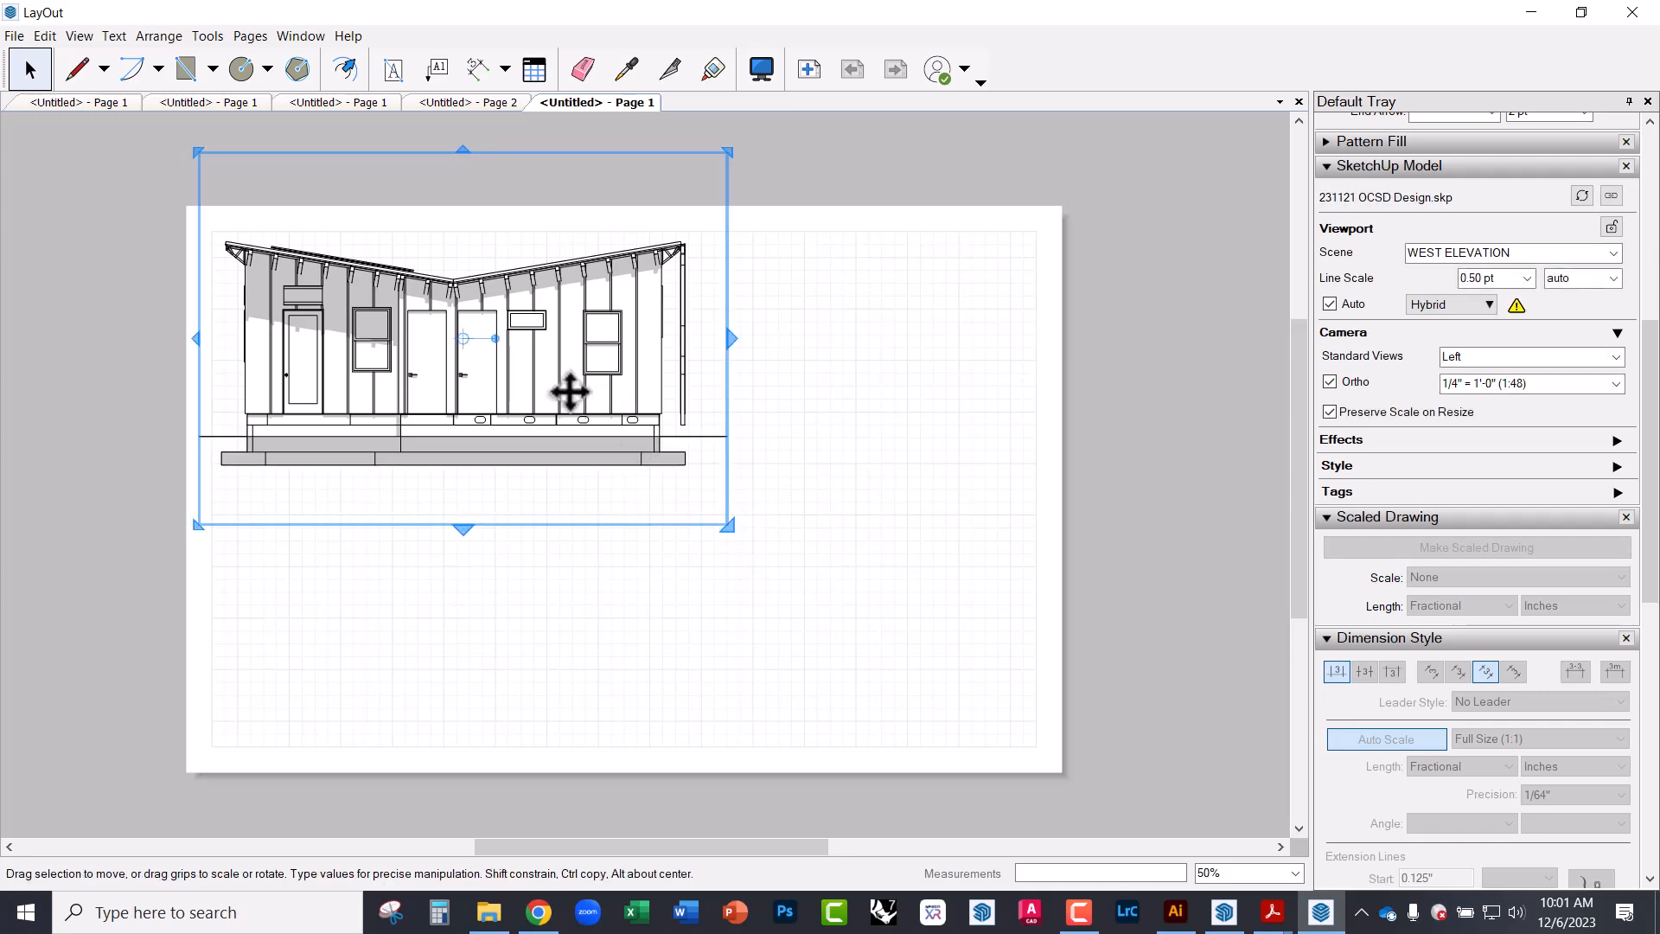
left_click_drag(570, 392, 555, 546, "ctrl")
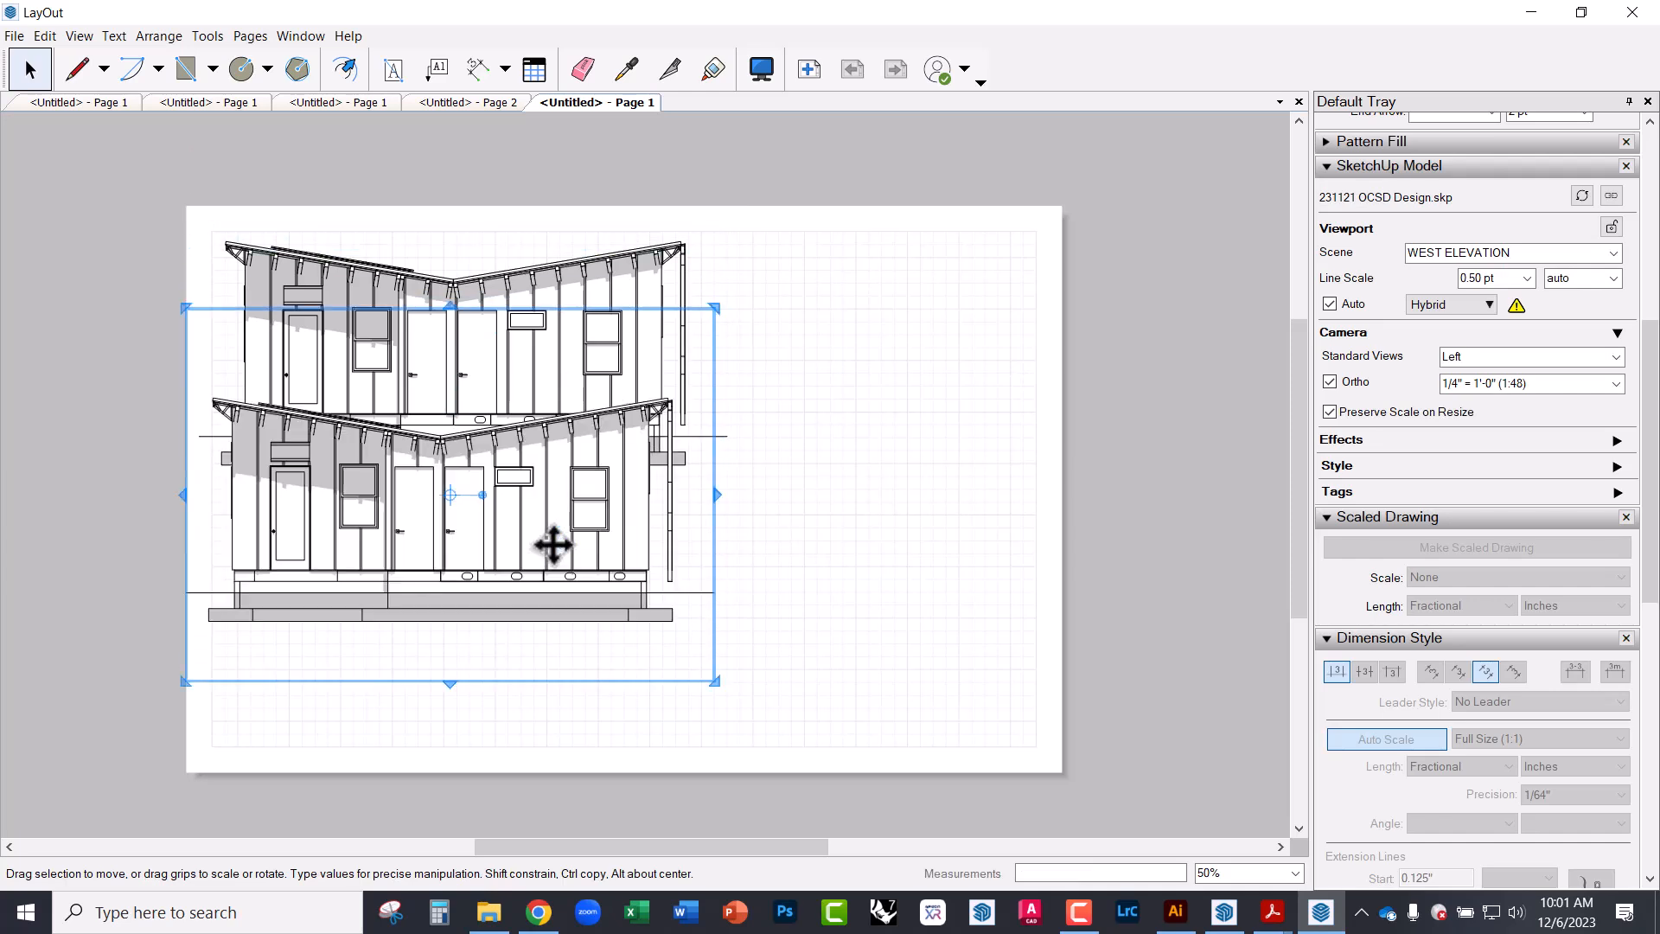
left_click_drag(579, 468, 581, 542)
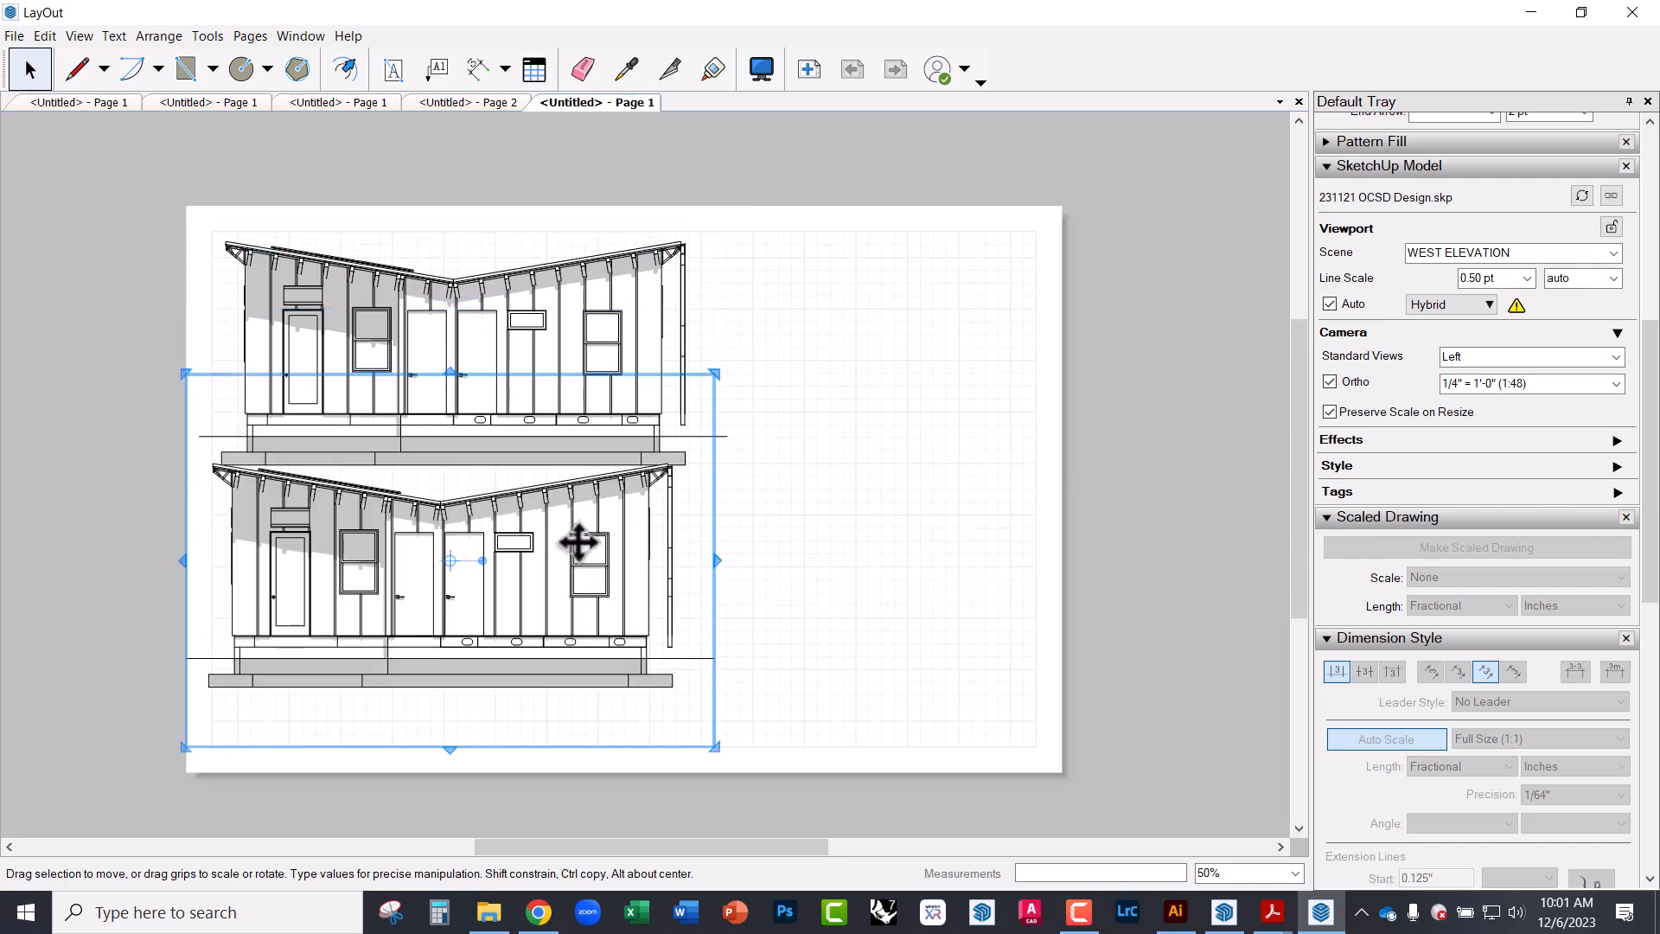
key("ctrl+z")
- Copy the West Elevation viewport straight below the original and set the copy's scene to SOUTH ELEVATION
left_click_drag(620, 410, 619, 669)
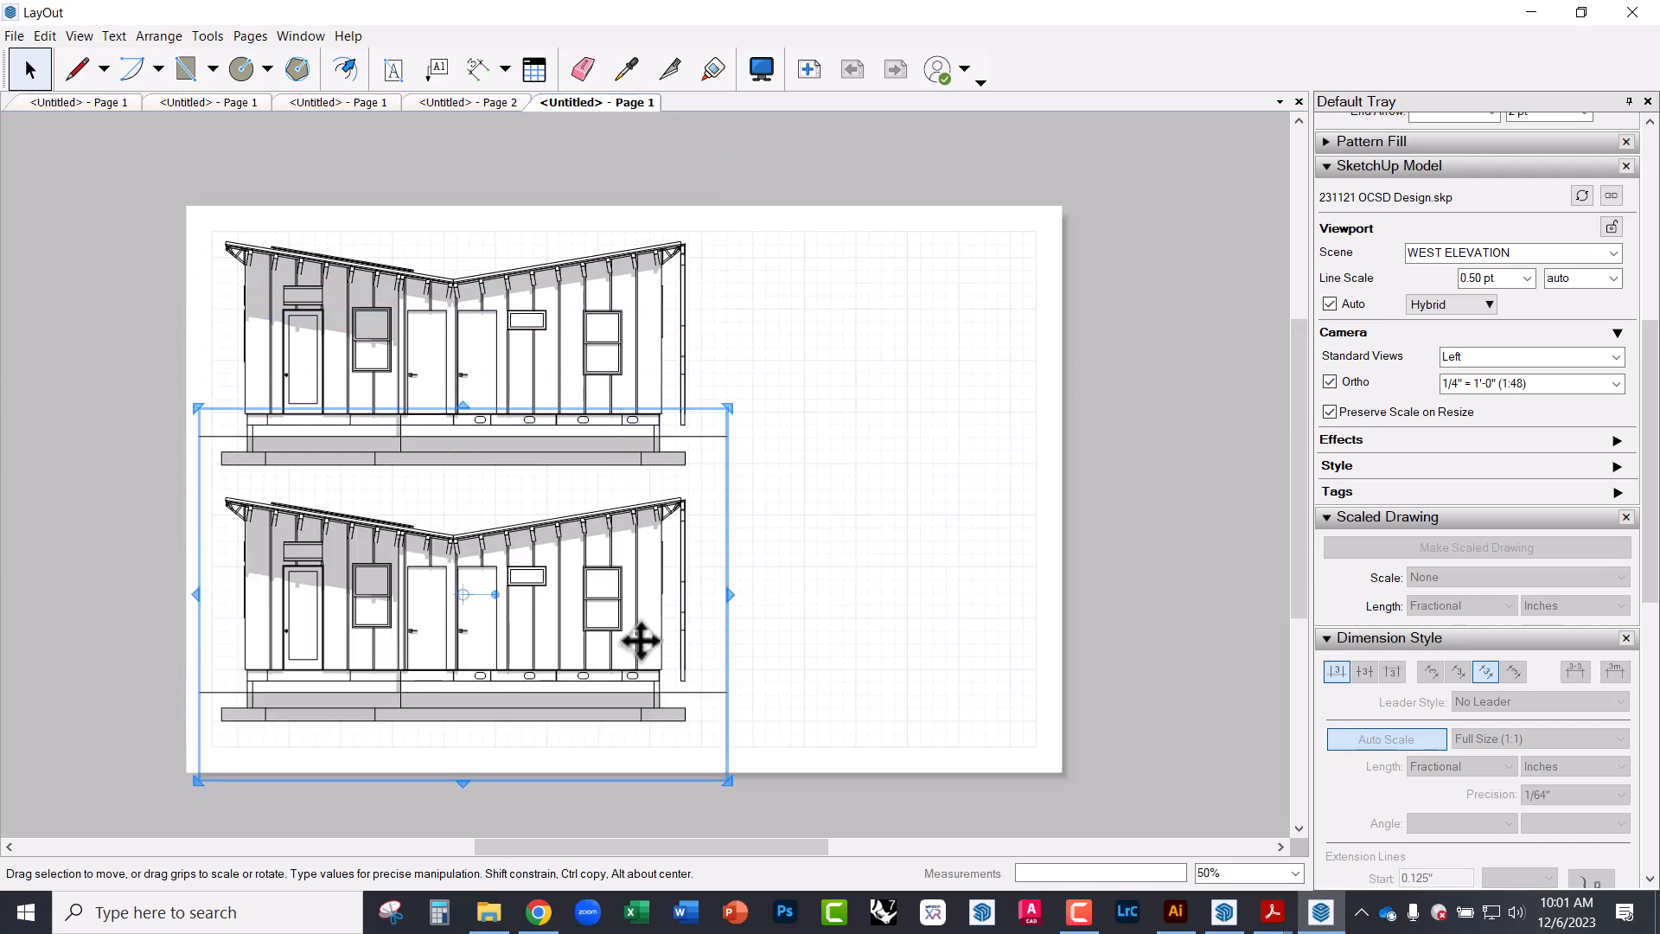
right_click(615, 573)
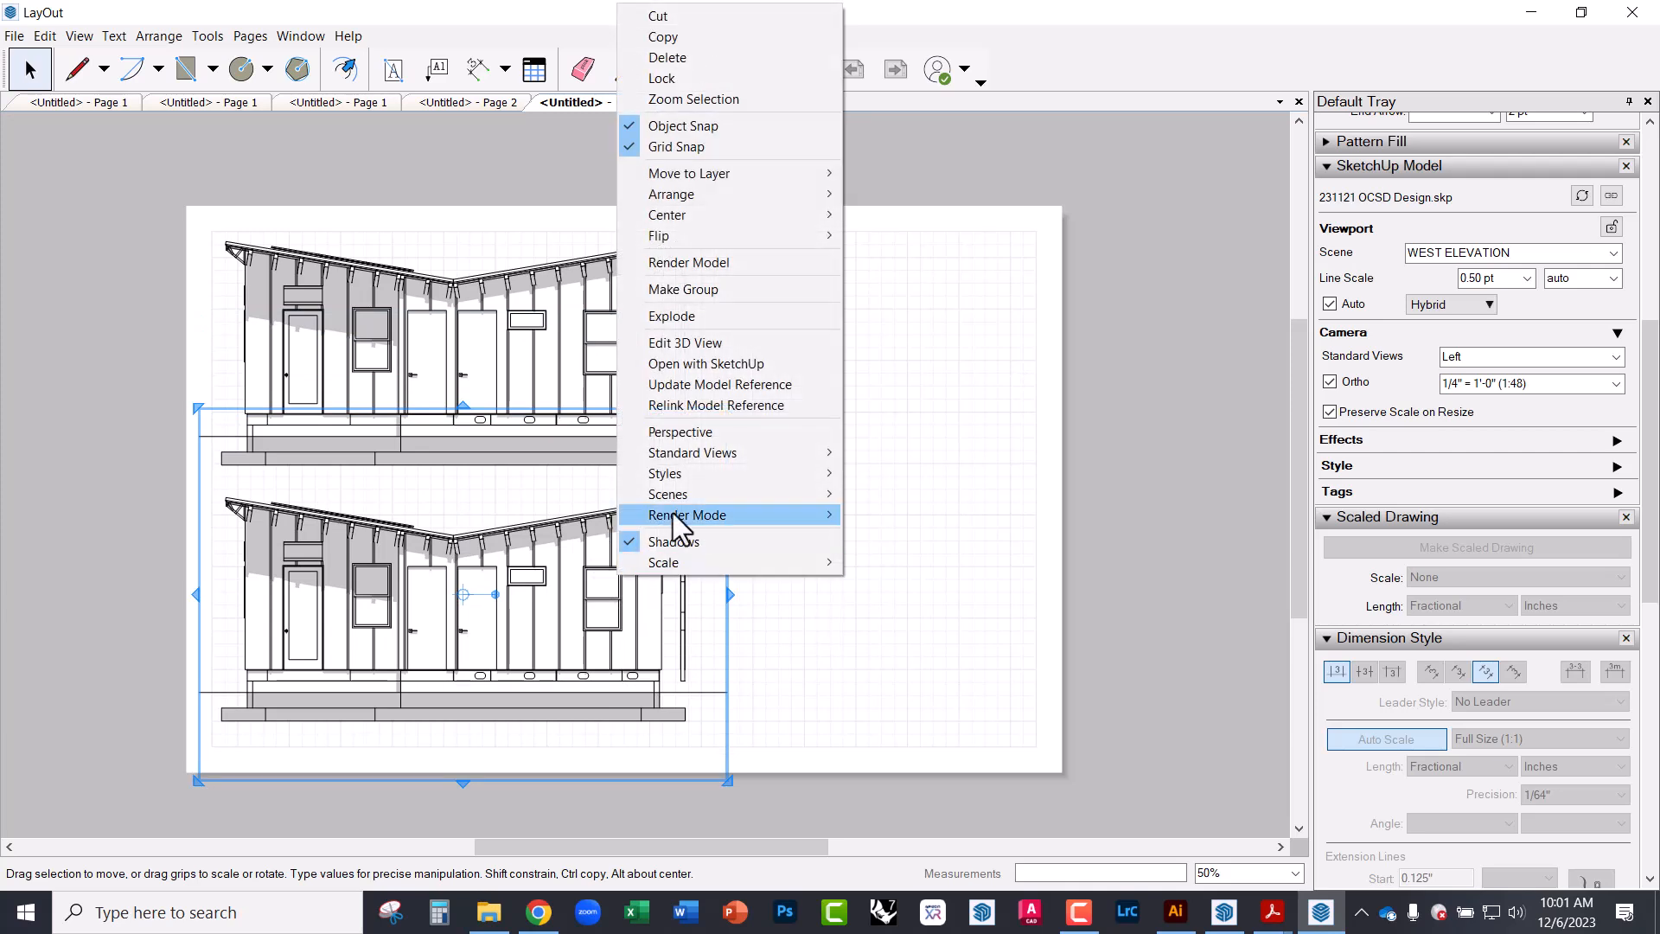
mouse_move(735, 502)
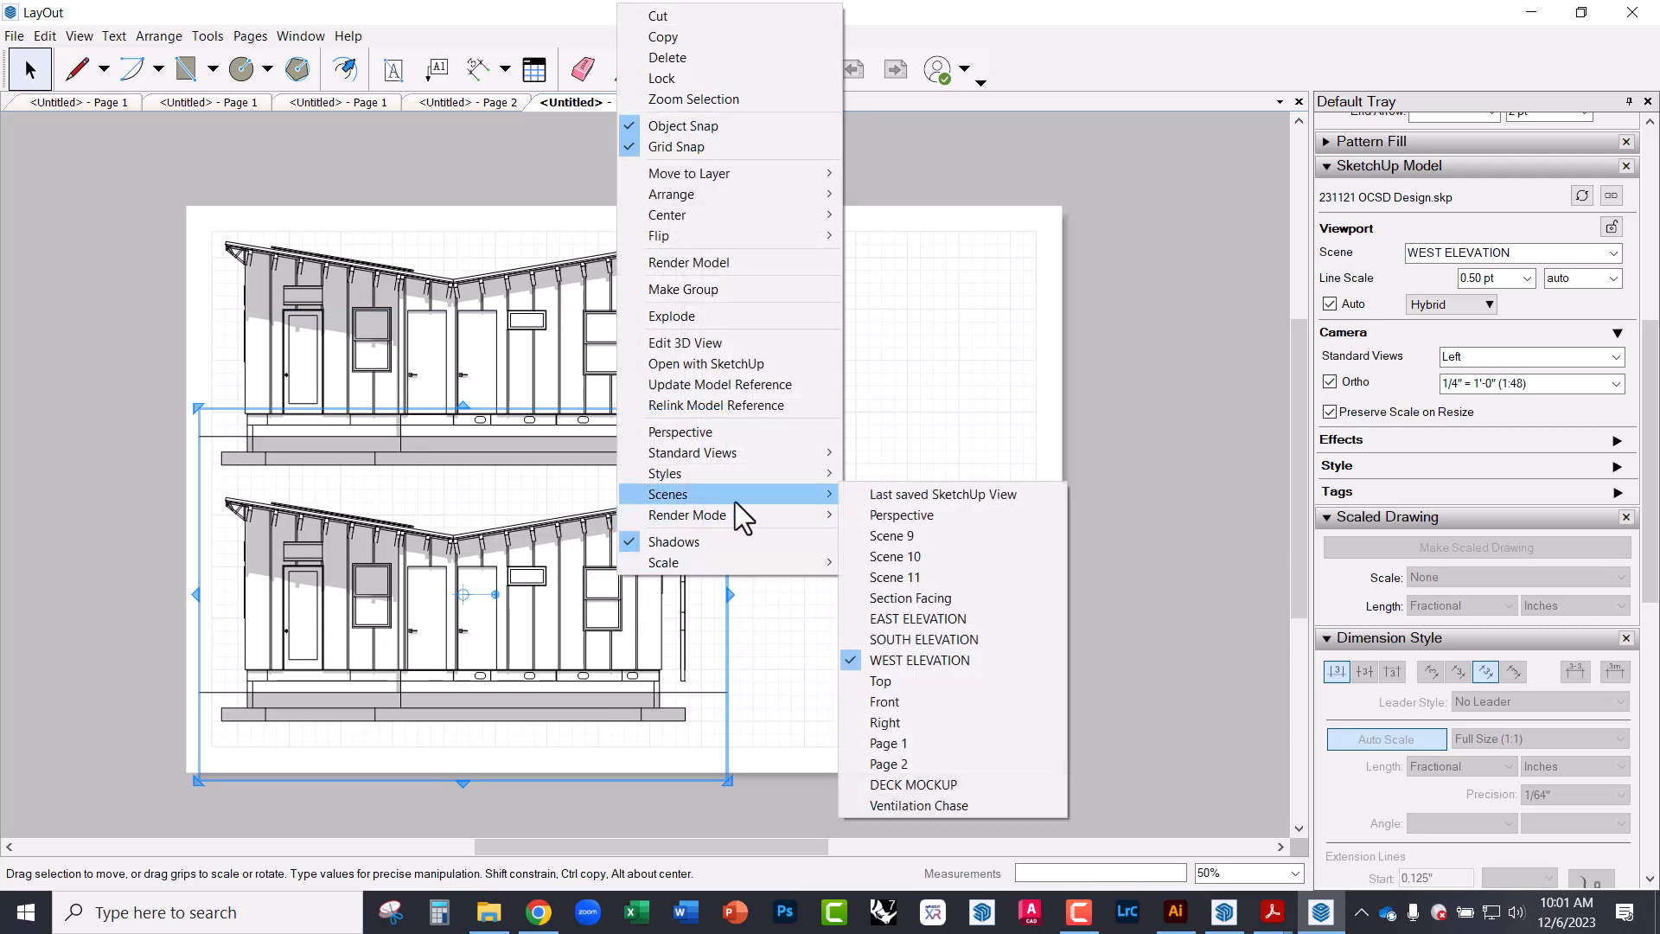
left_click(907, 639)
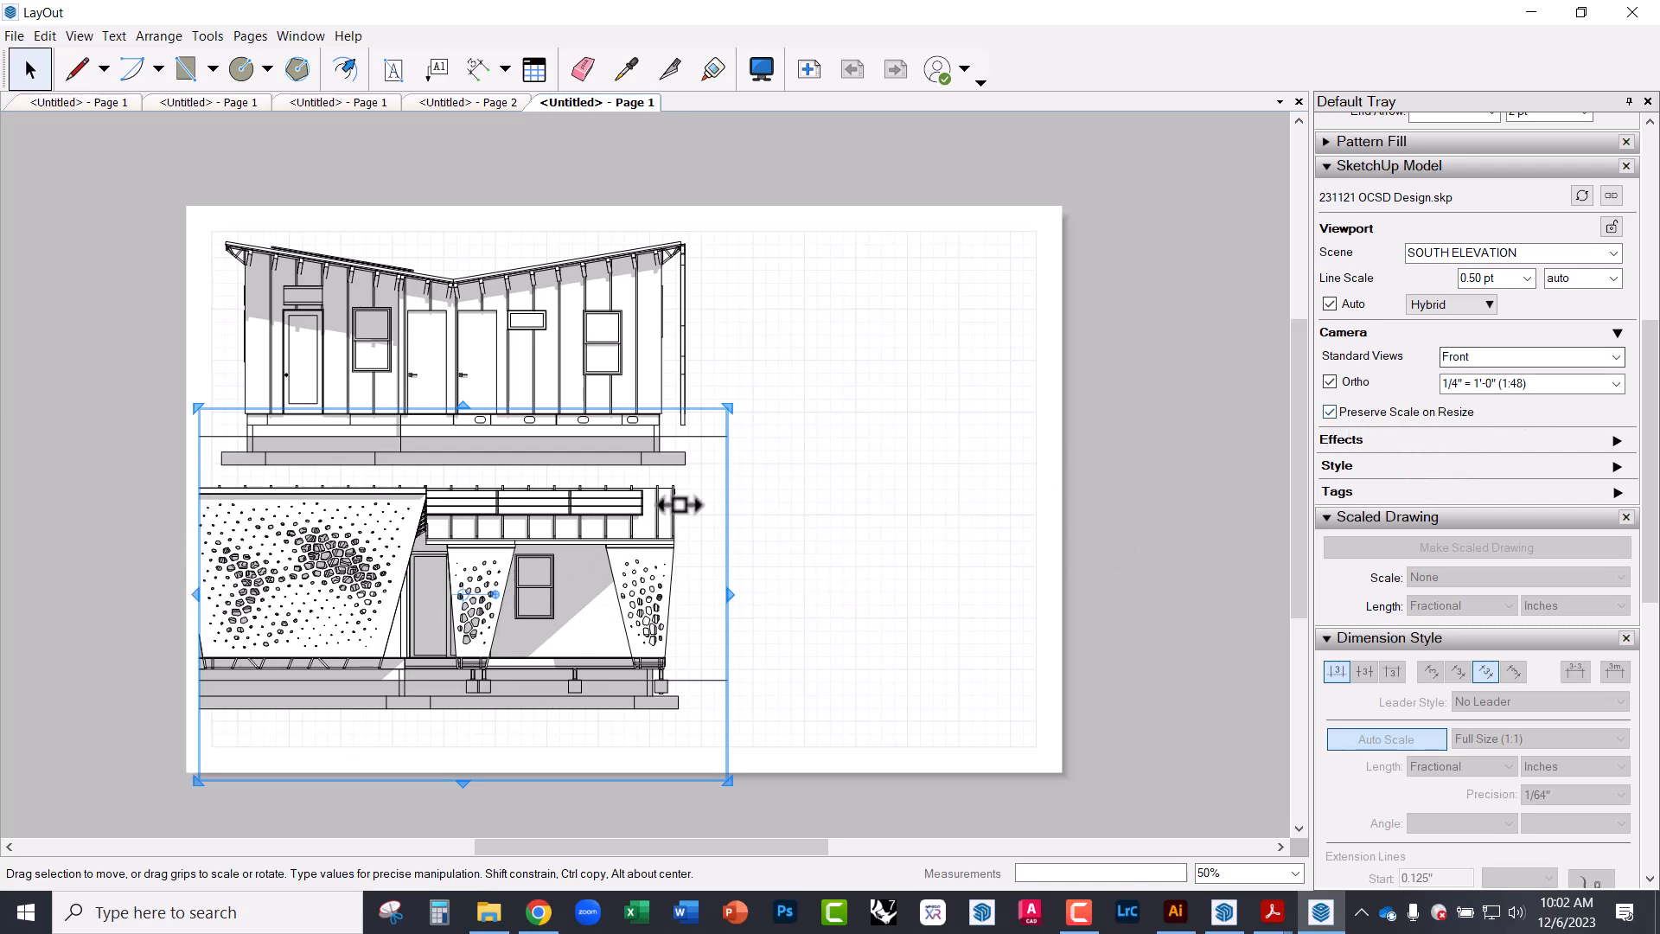
- Extend the South Elevation viewport's left edge to include the whole facade and move the viewport lower on the page
left_click_drag(198, 594, 134, 594)
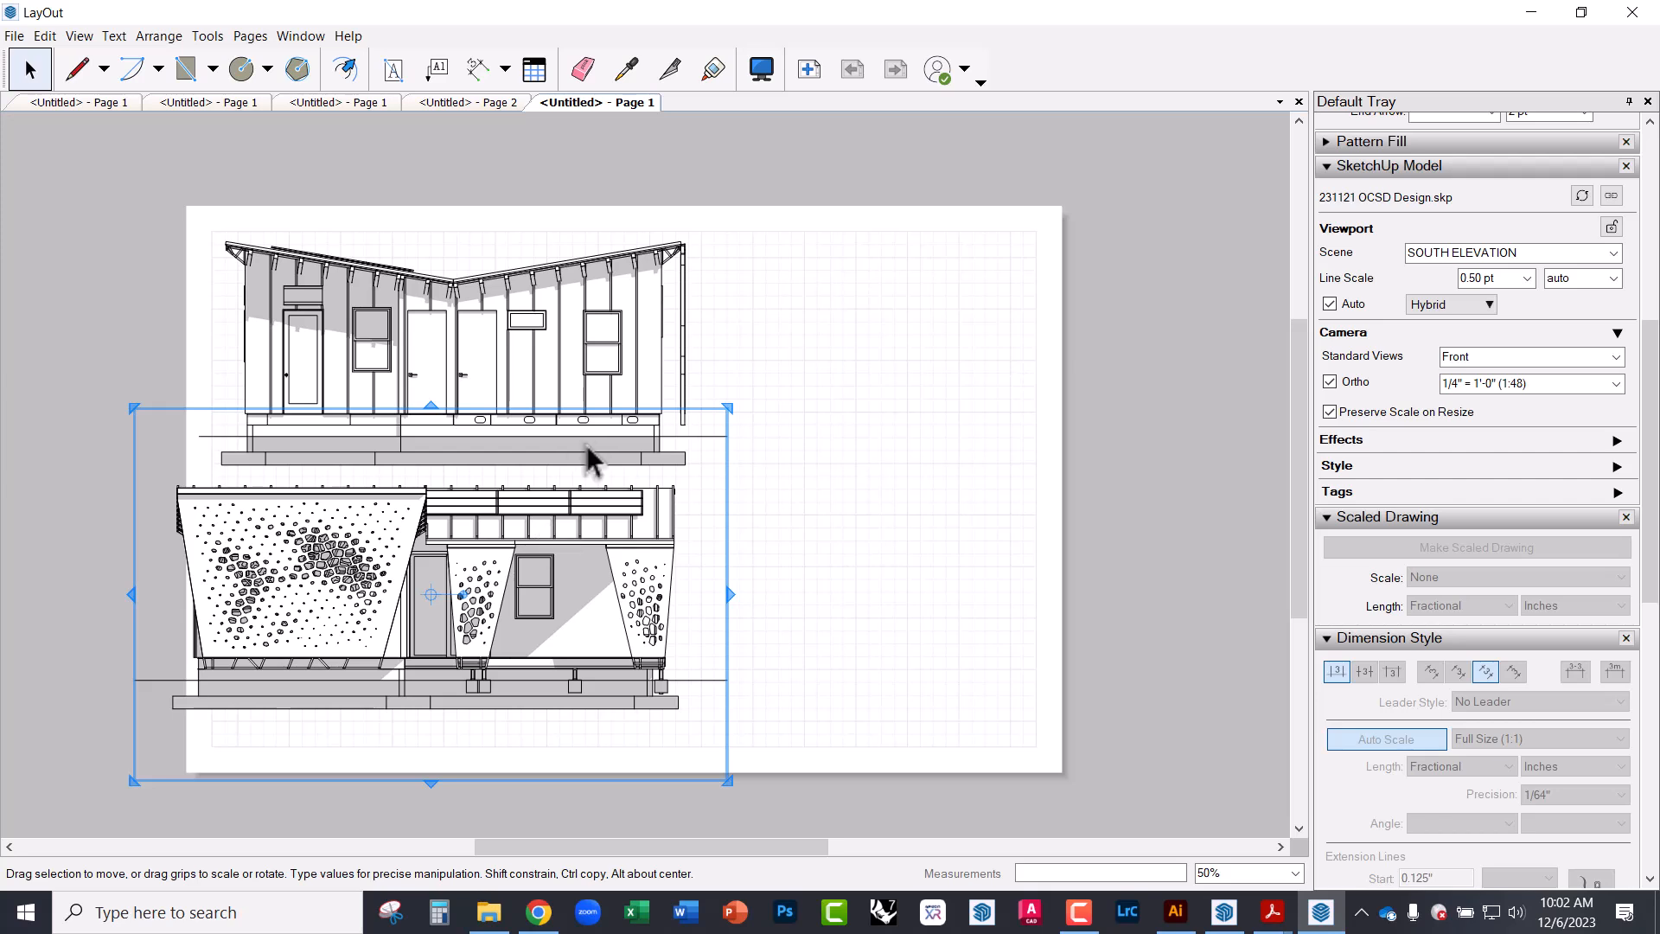
left_click_drag(549, 574, 560, 640)
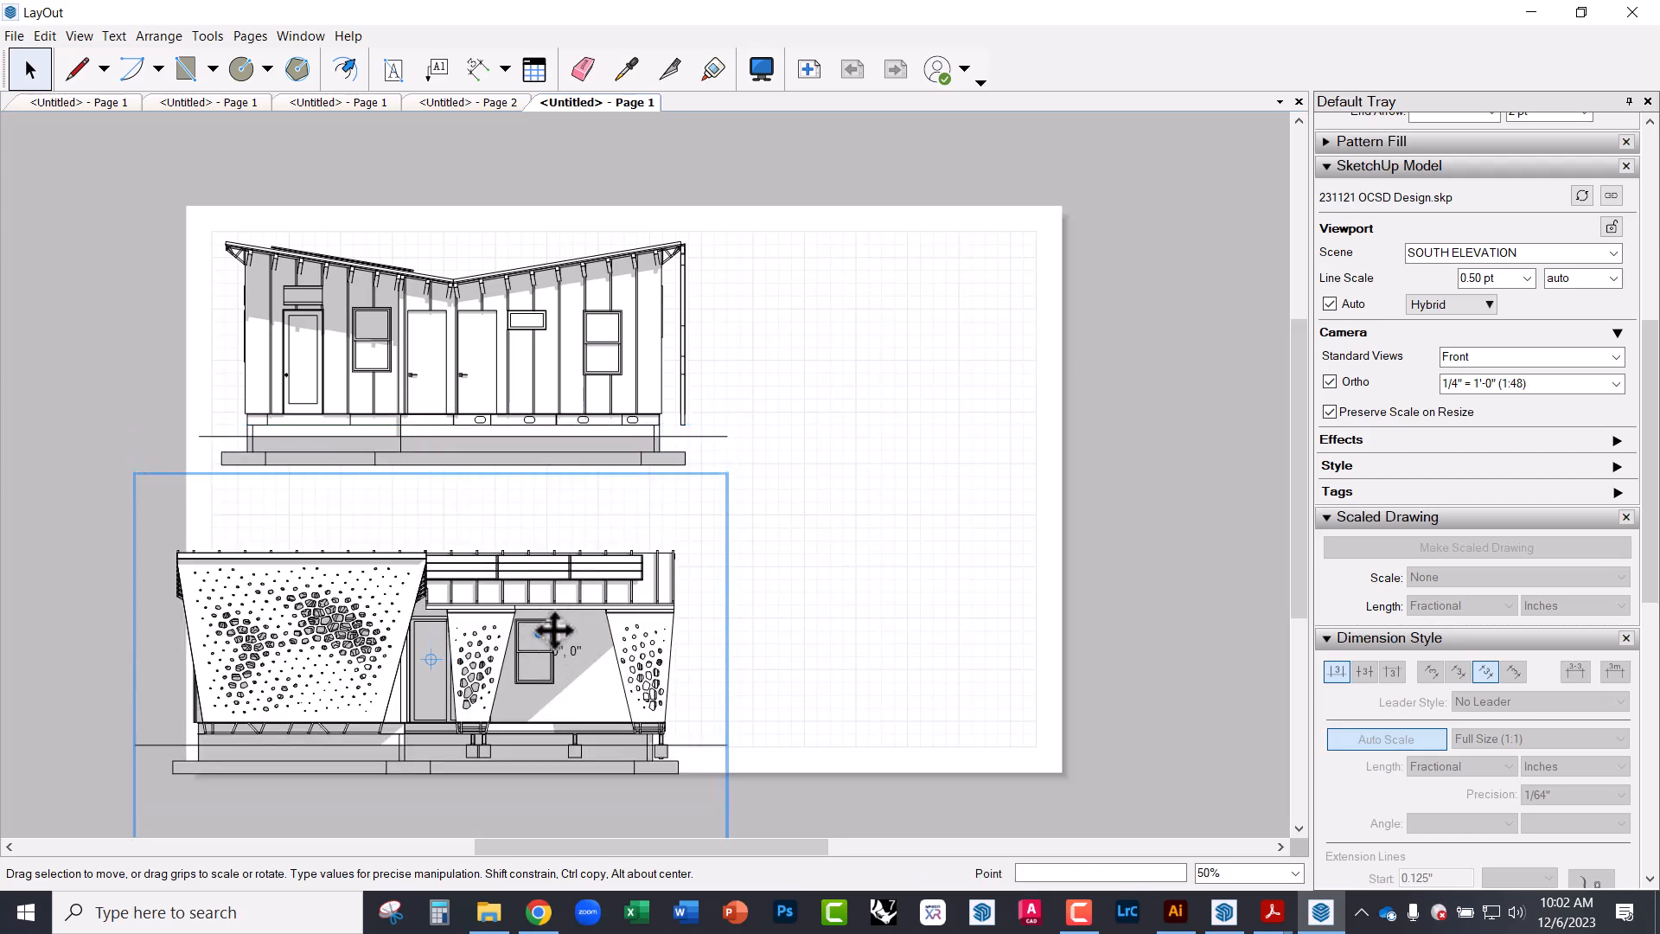
- Move both elevation viewports together to the right toward the middle of the page
left_click(548, 429, "shift")
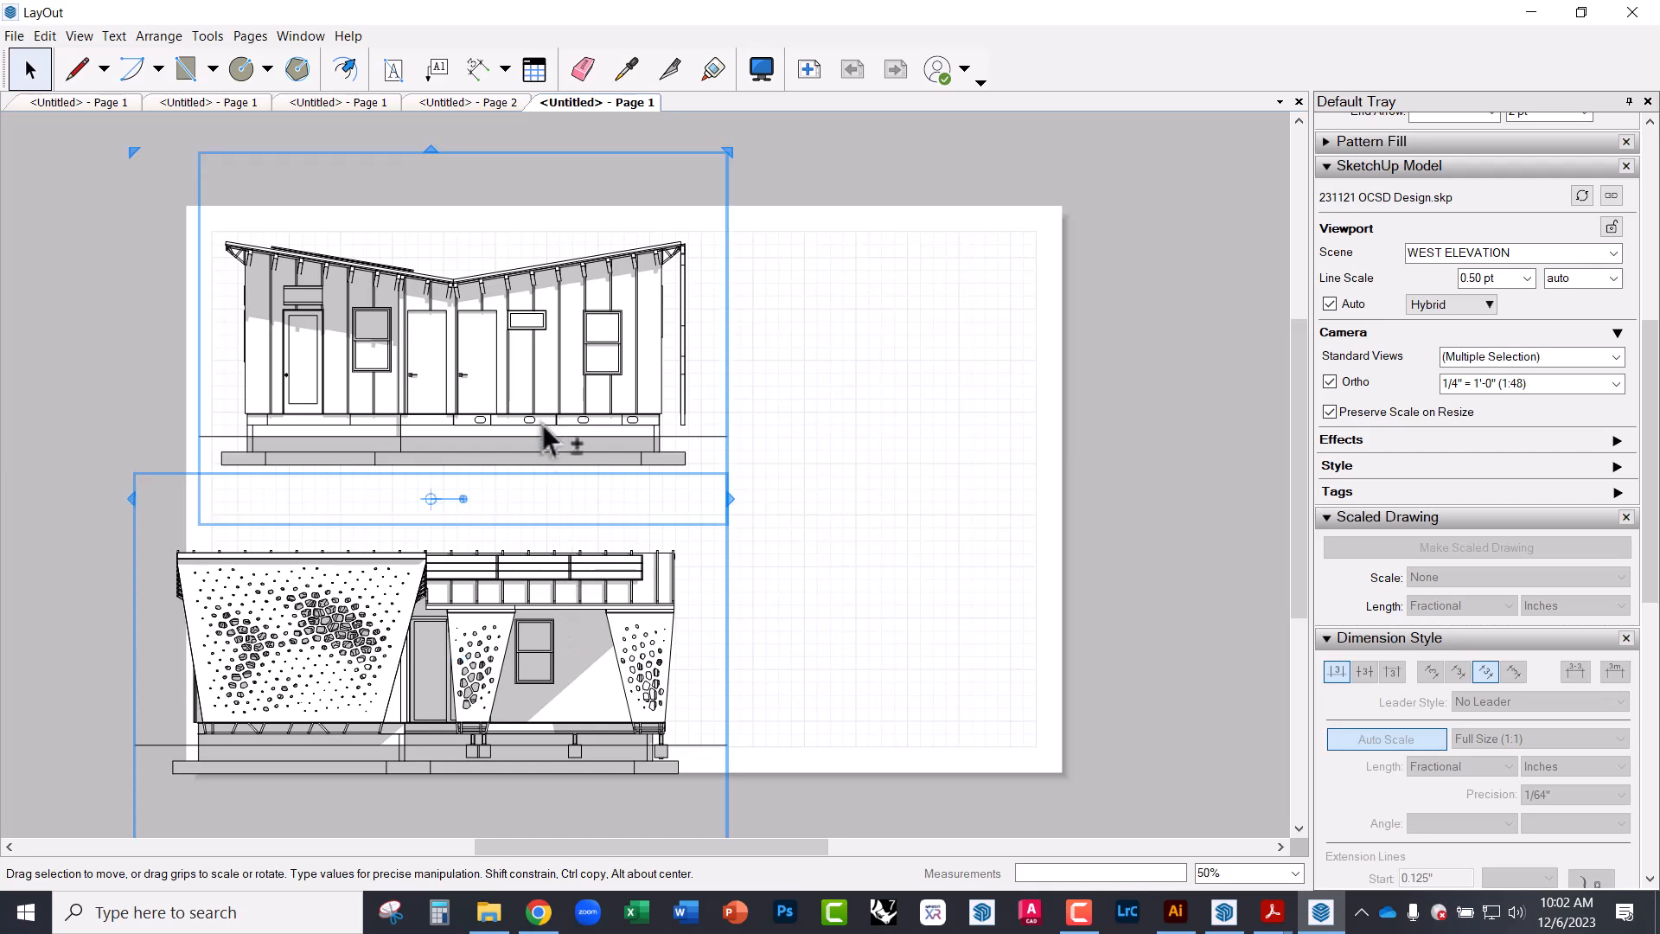
left_click_drag(537, 415, 748, 441)
left_click(1064, 605)
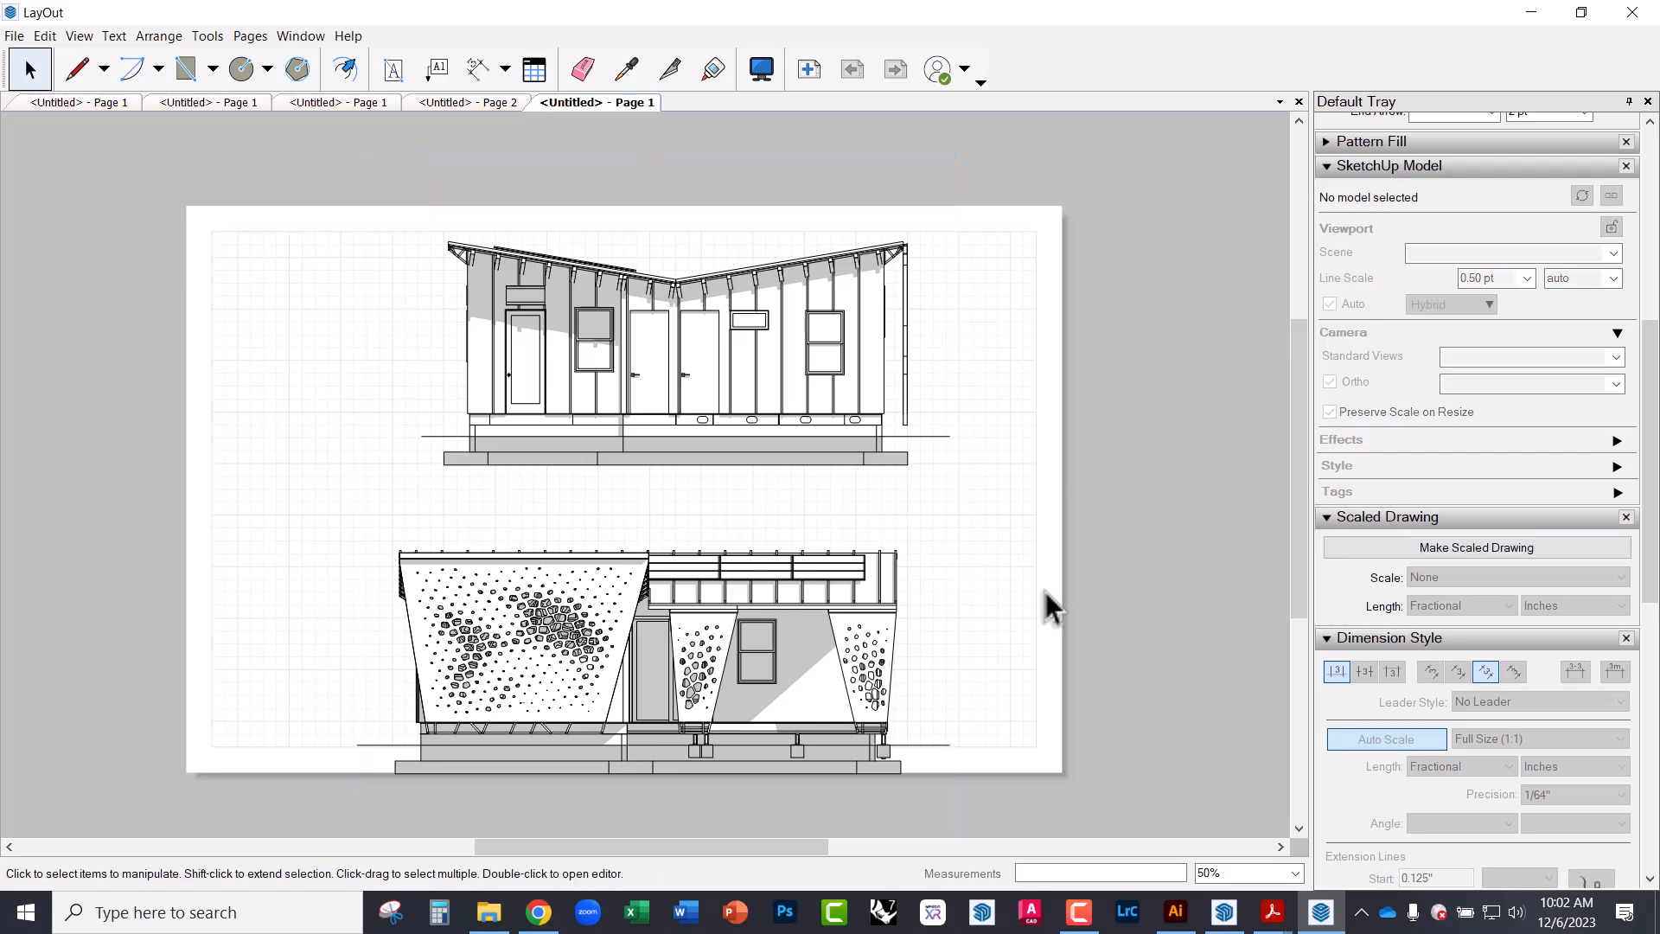
- Shift the West Elevation viewport left until its roof edge lines up with the South Elevation below
left_click(760, 427)
left_click_drag(755, 404, 715, 397)
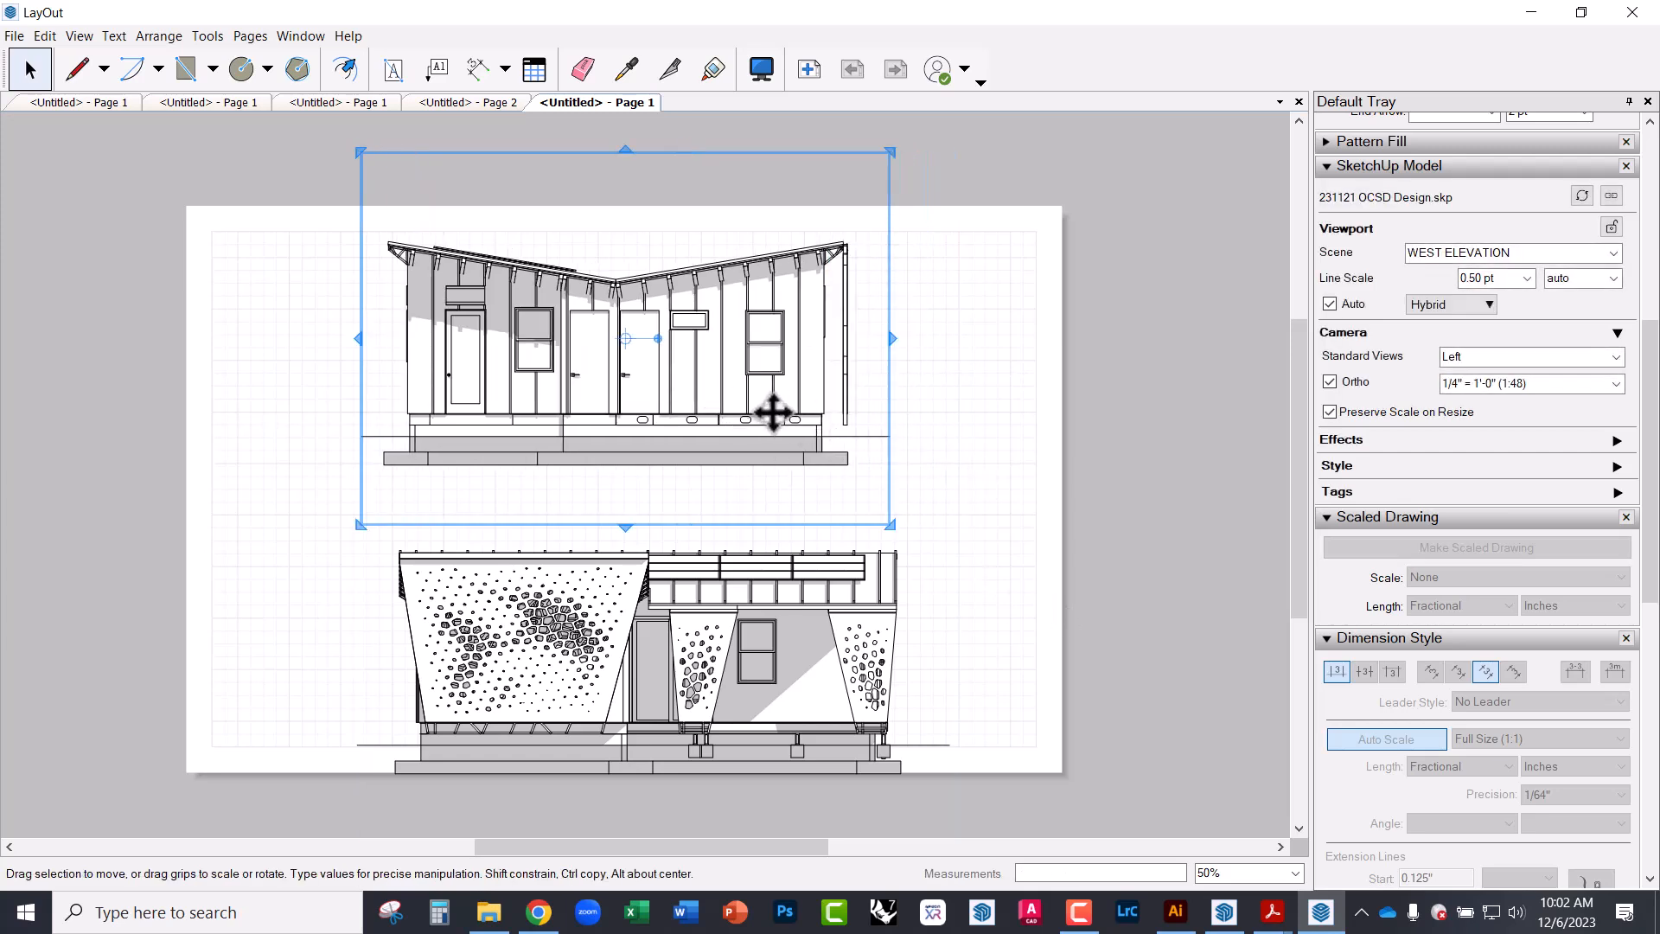
left_click_drag(772, 413, 781, 415)
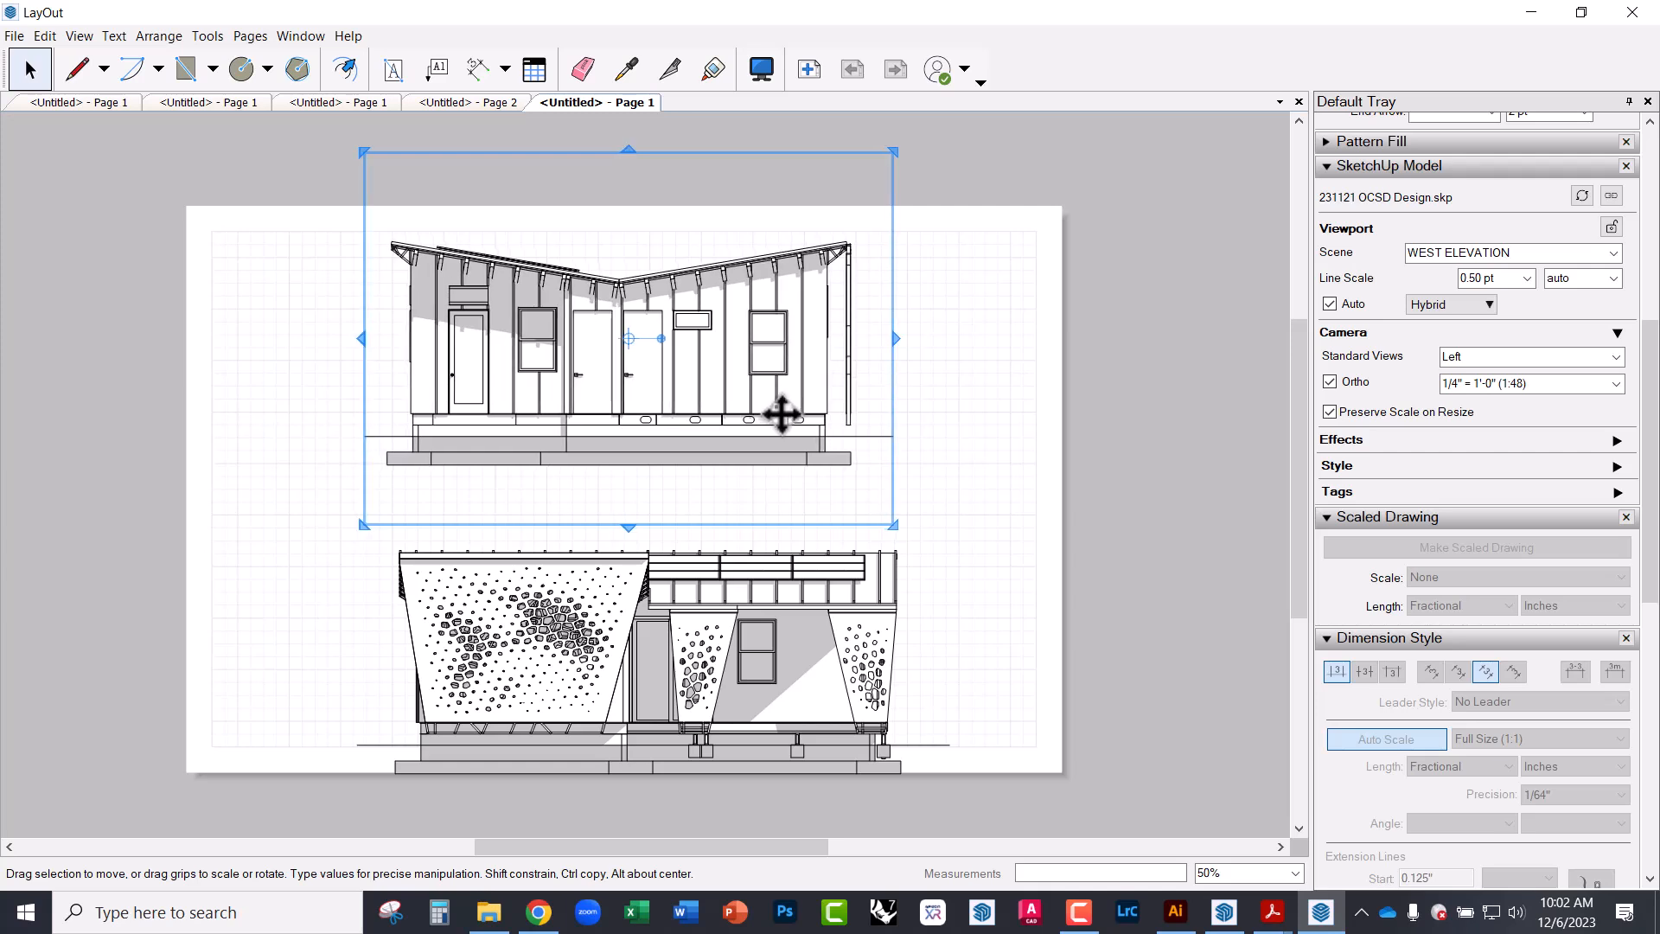
left_click(962, 439)
- Move the South Elevation viewport up and left beneath the West Elevation, and check the scale of both viewports
left_click(749, 669)
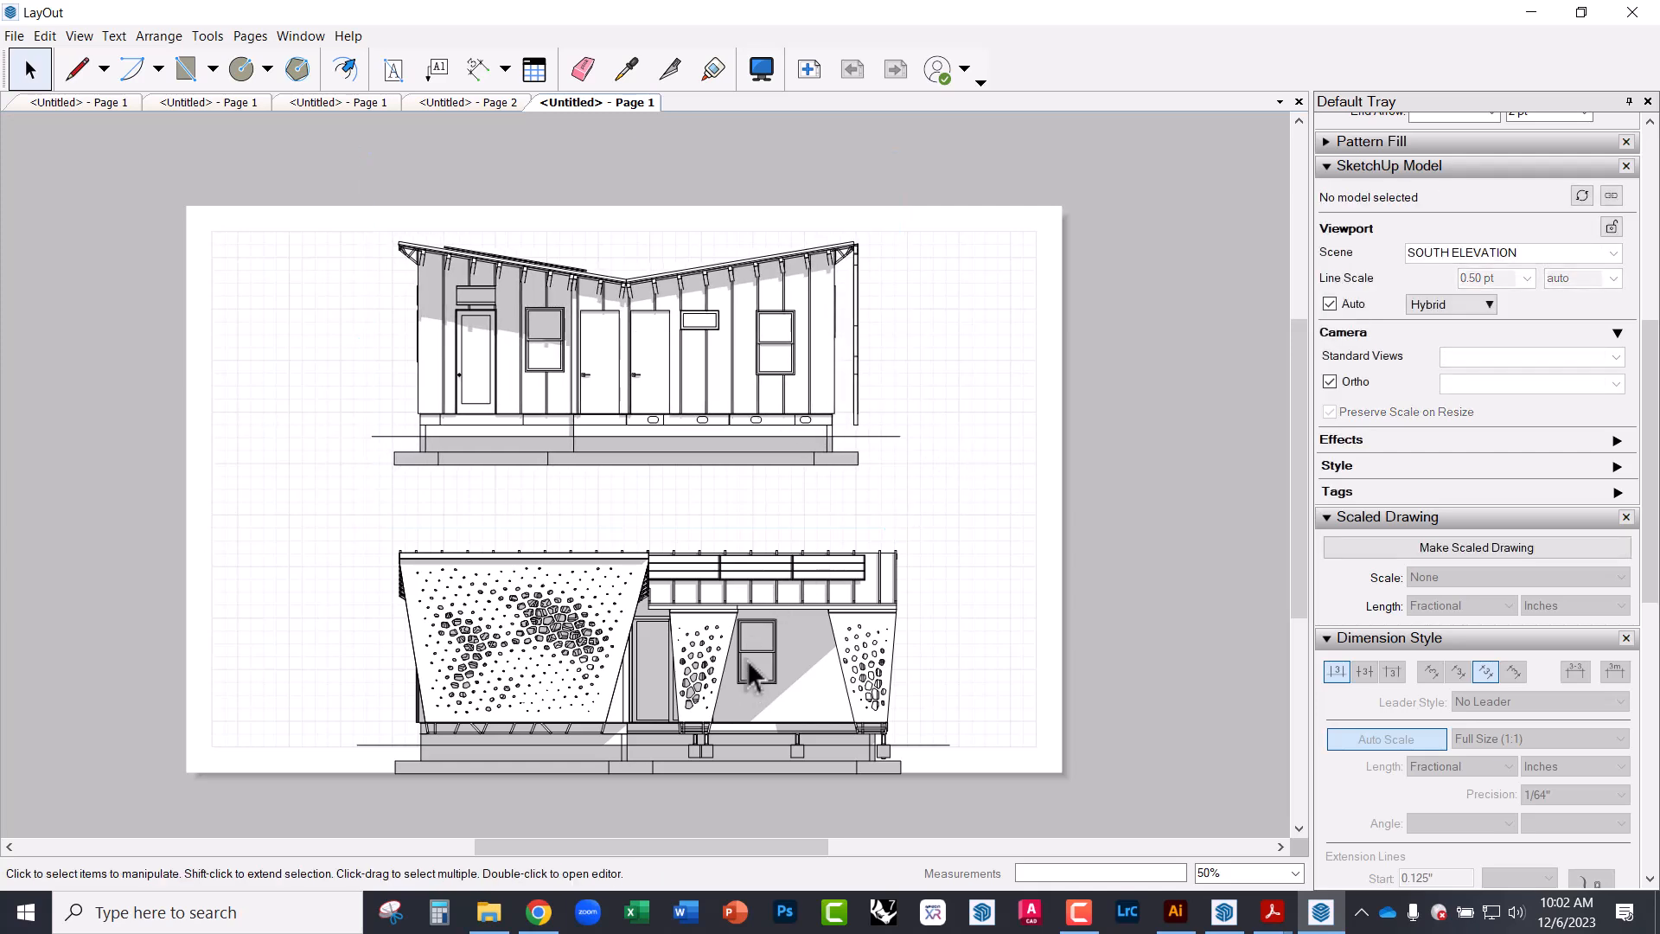
left_click_drag(766, 653, 756, 655)
left_click_drag(741, 654, 757, 623)
left_click(1042, 631)
left_click(864, 586)
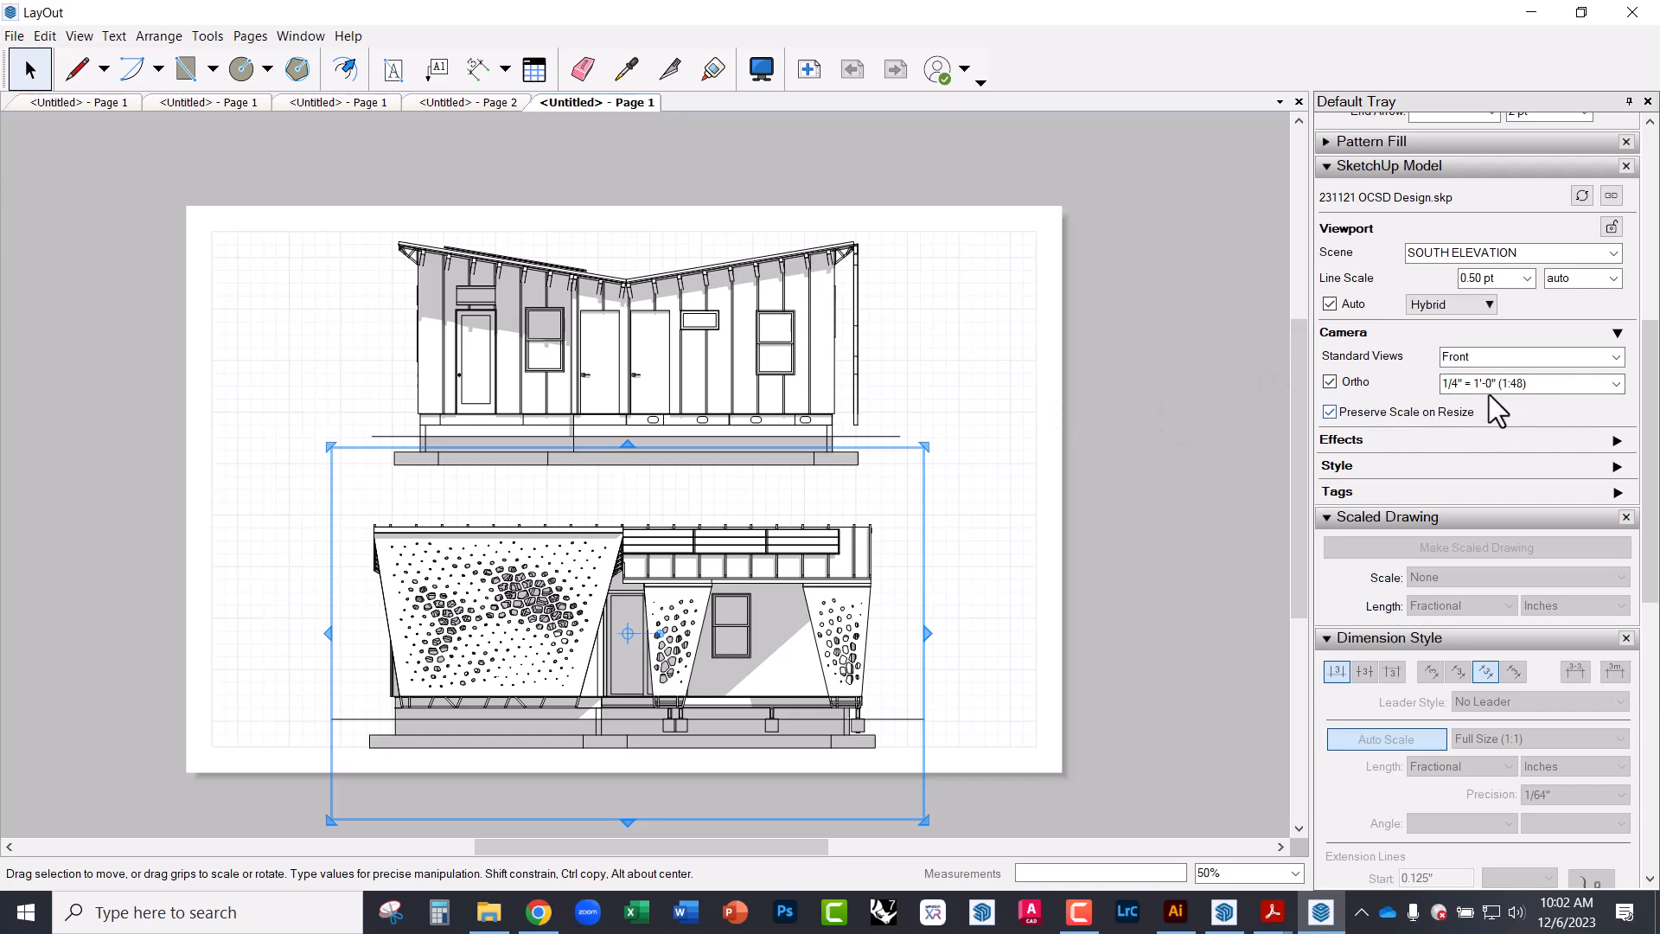
left_click(852, 322)
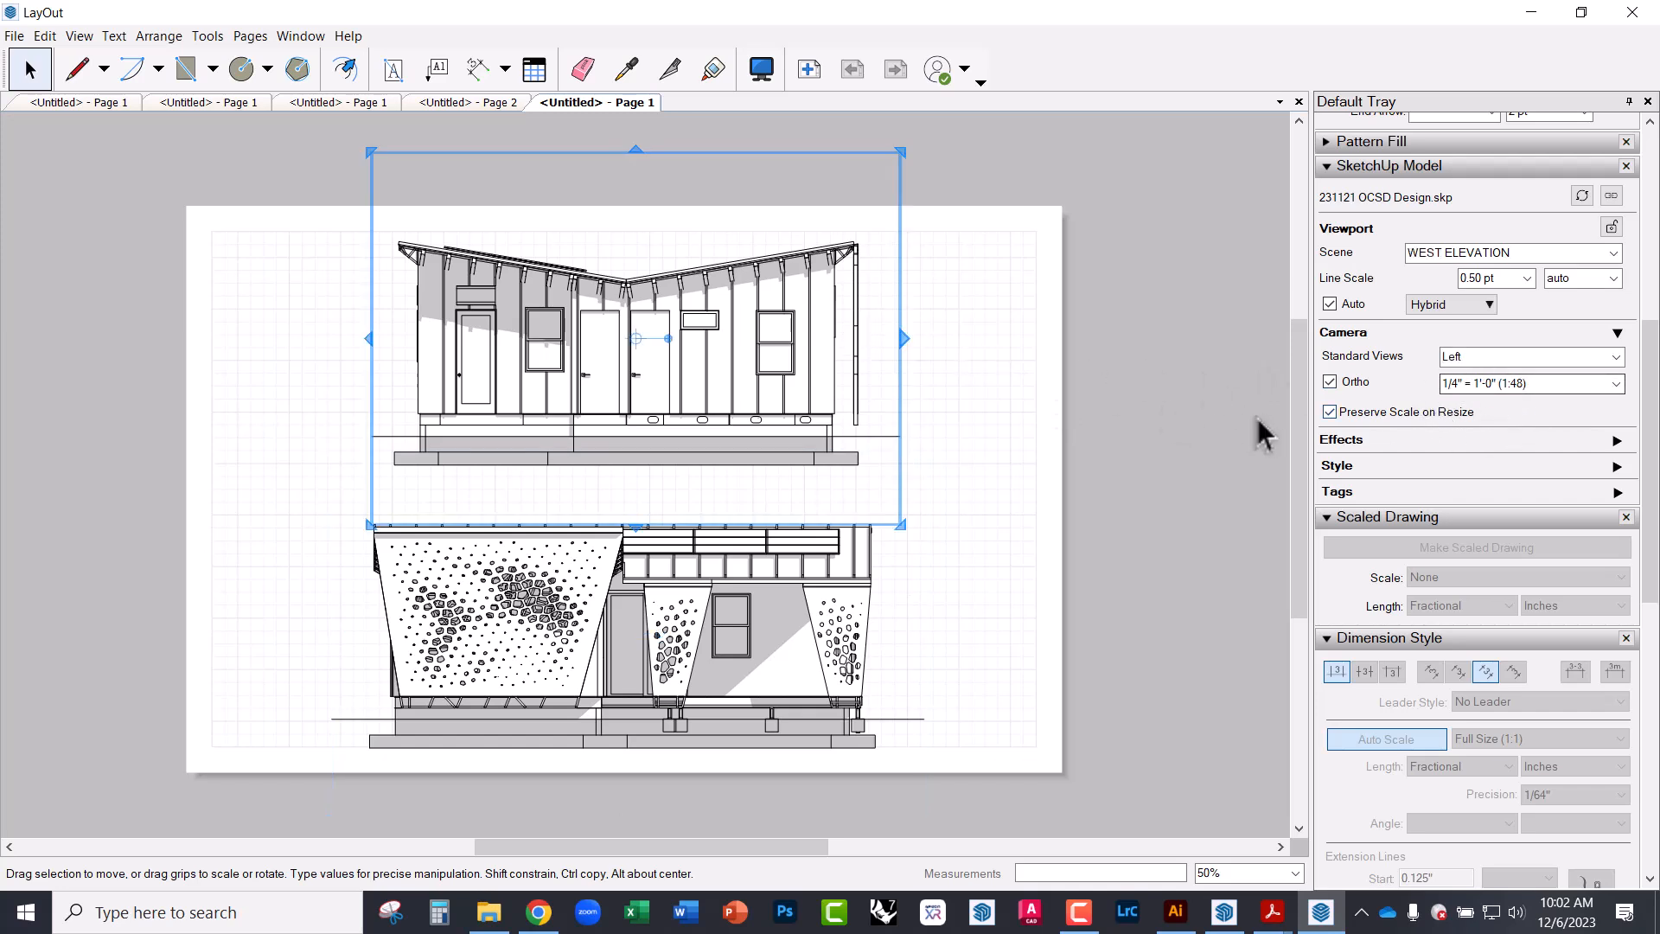
- Deselect the West Elevation viewport and add a second page to the document
left_click(1075, 415)
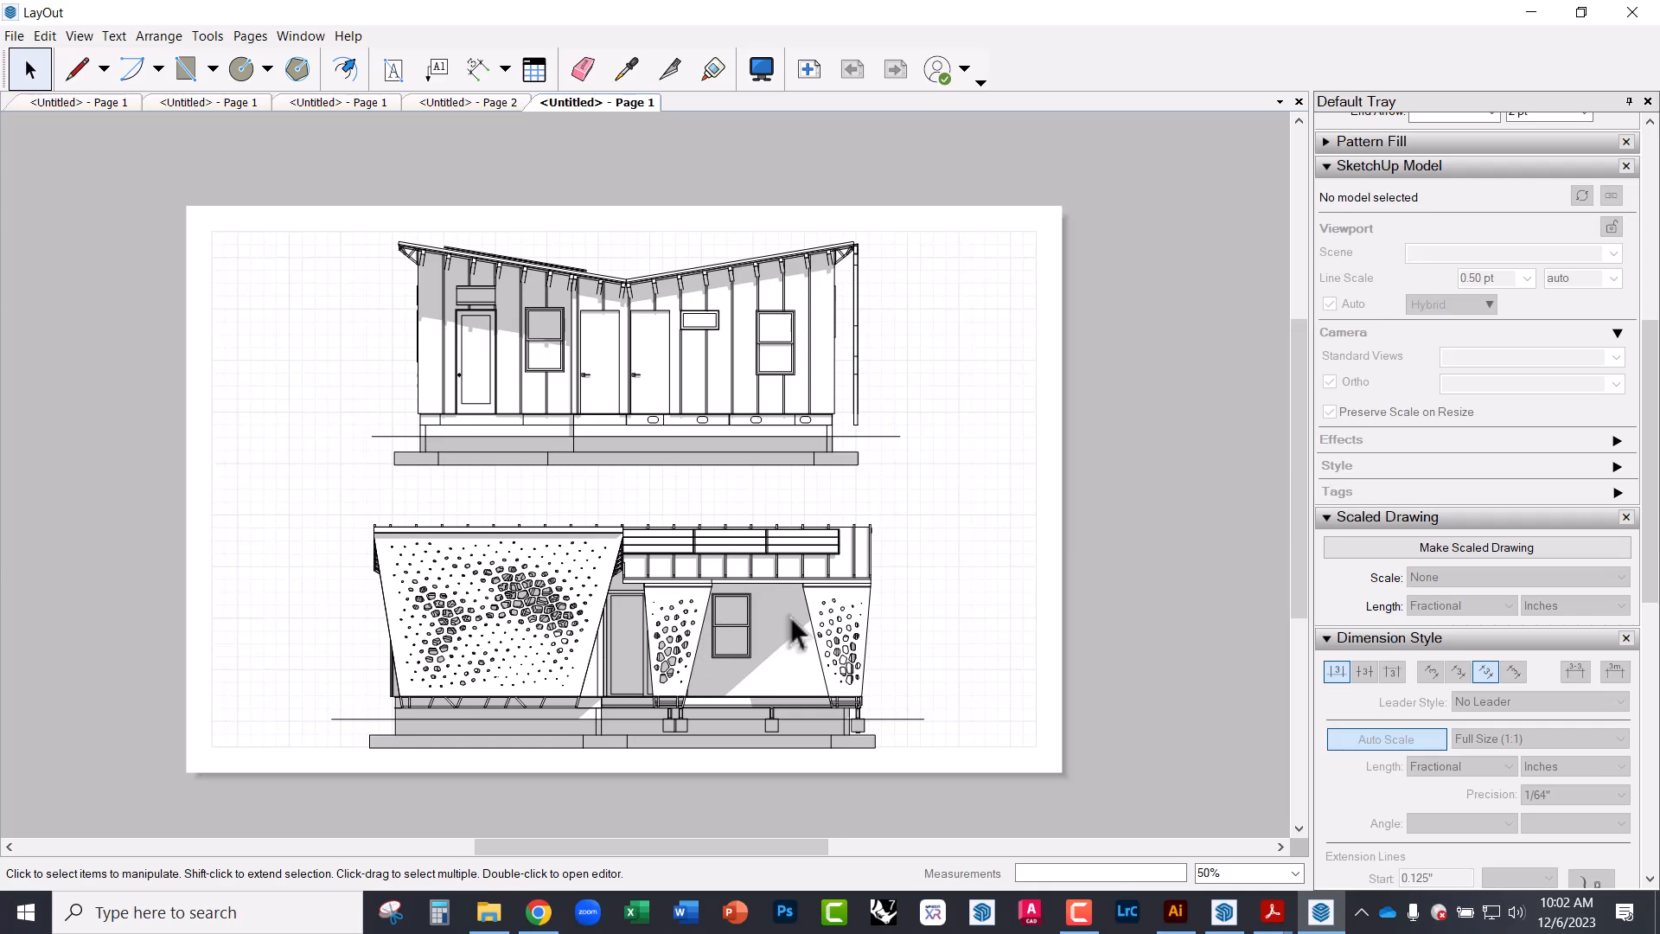
left_click(808, 69)
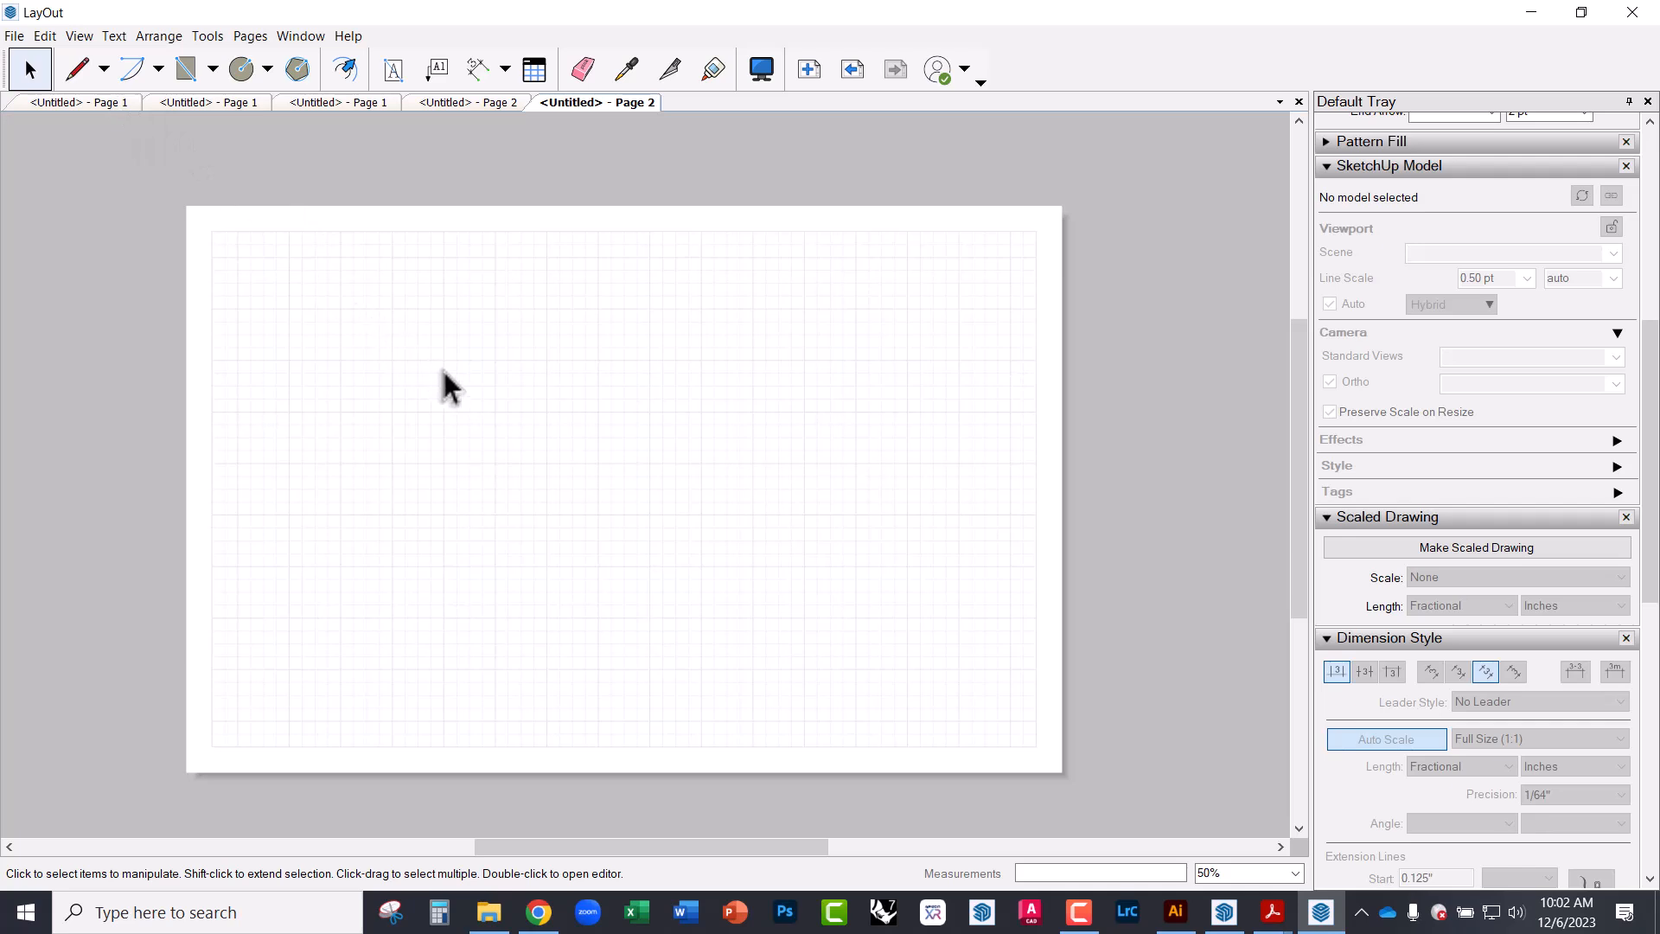
left_click(16, 36)
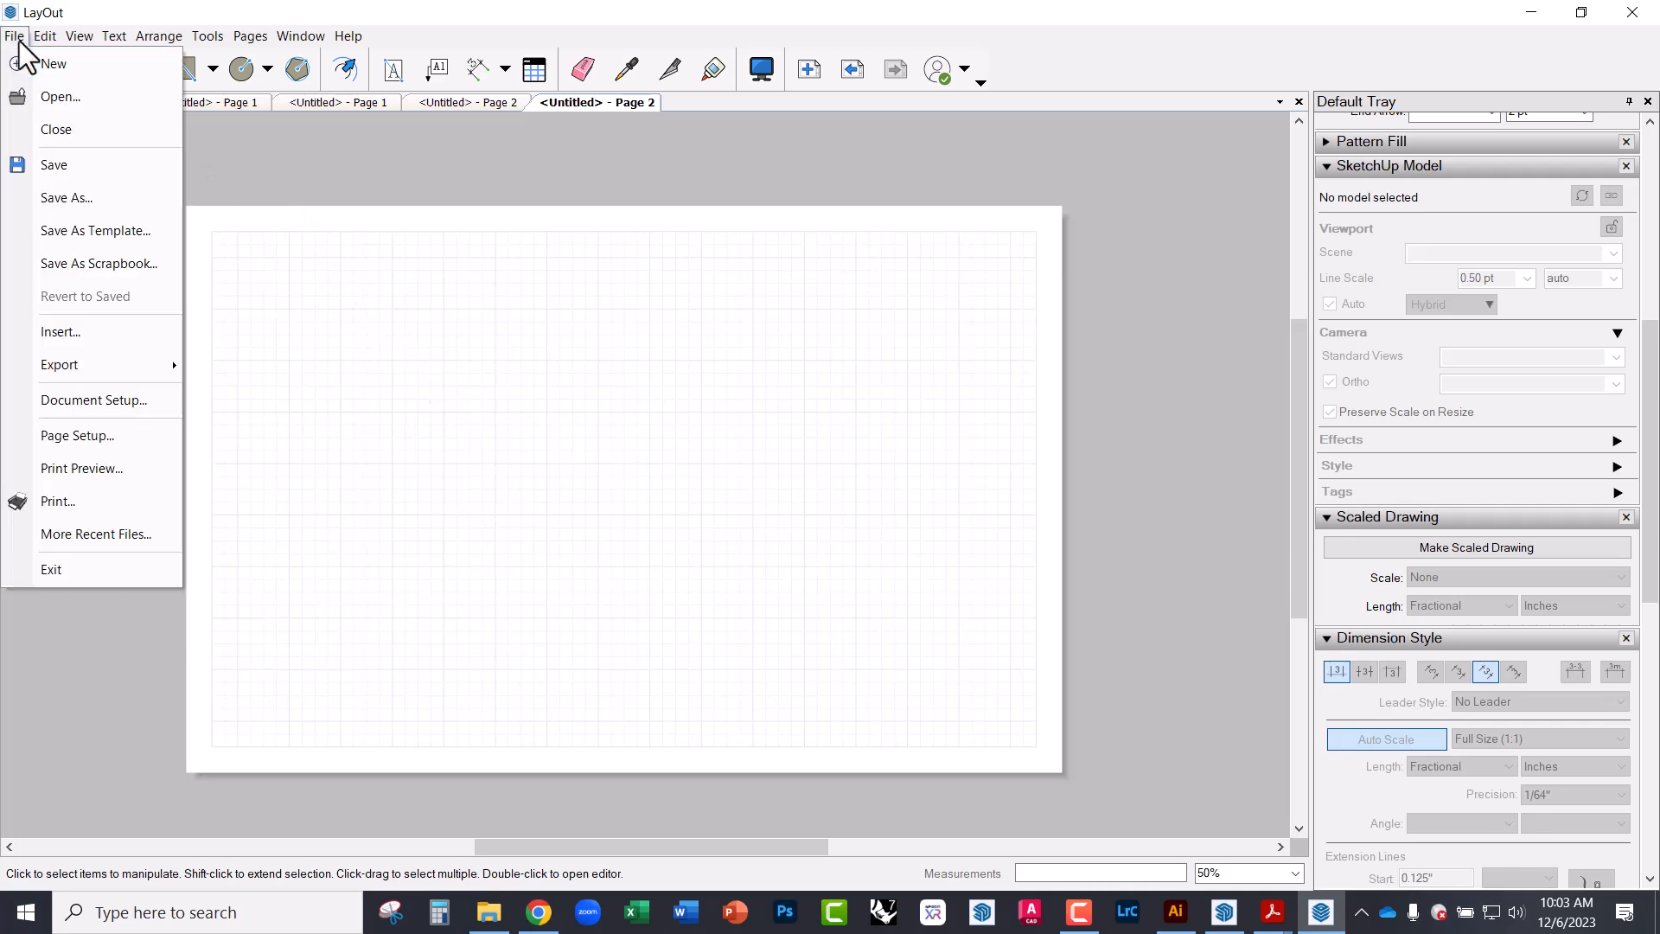
left_click(351, 323)
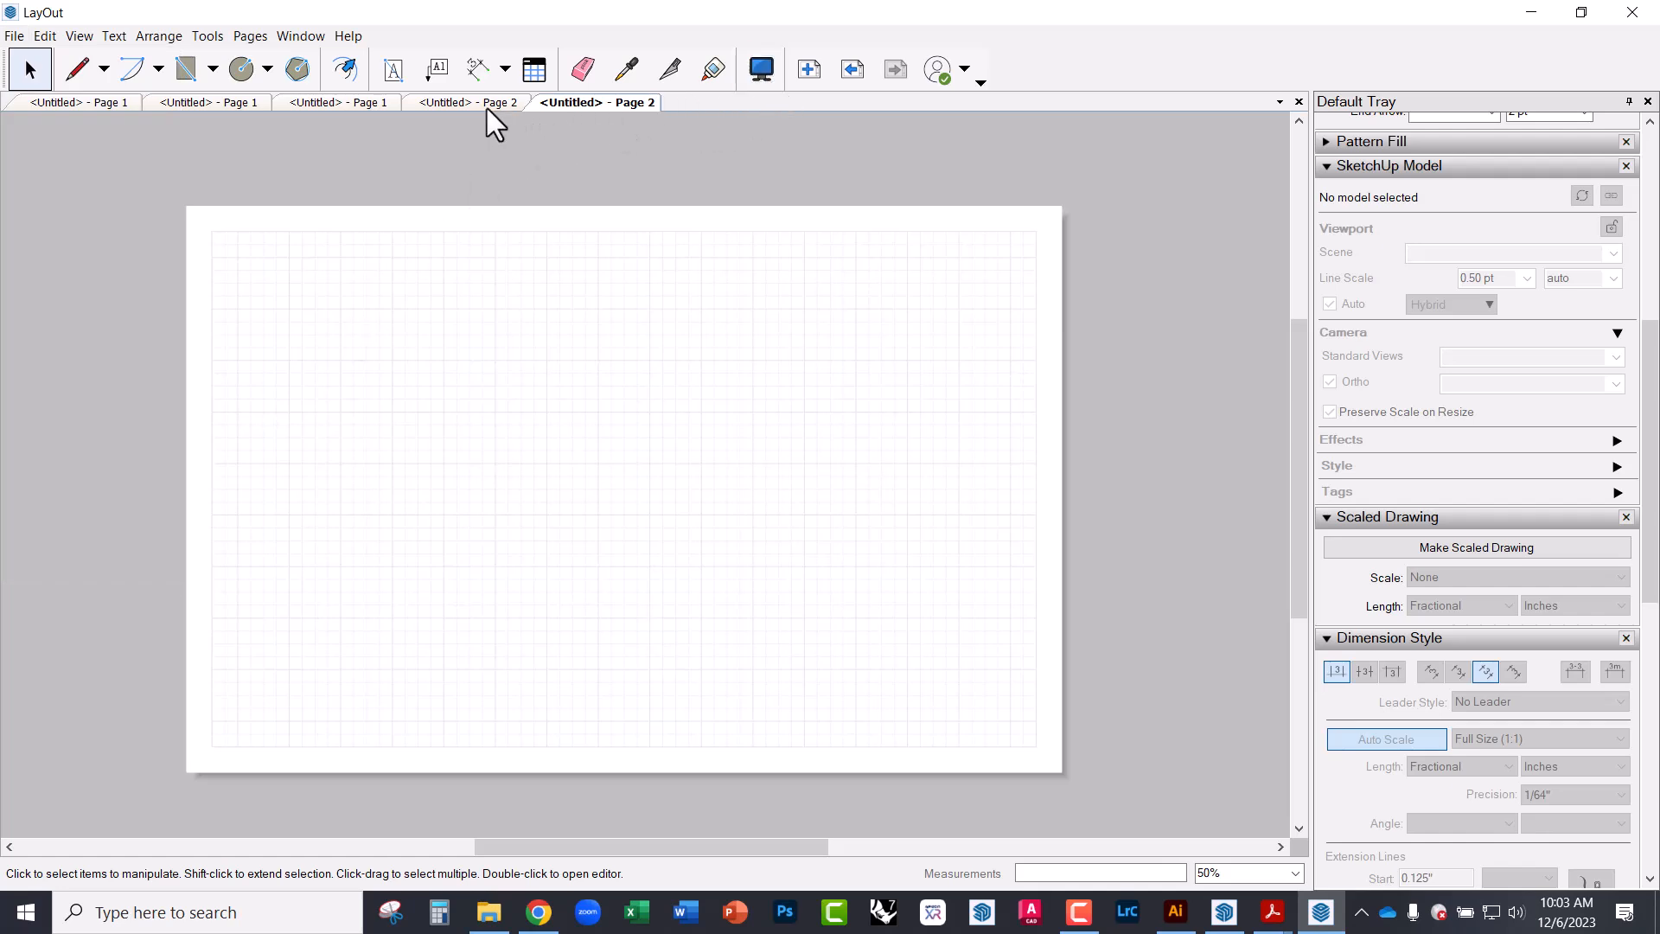
- Copy the West Elevation viewport from page 1 and paste it onto page 2
left_click(481, 105)
left_click(588, 102)
left_click(852, 69)
left_click(783, 374)
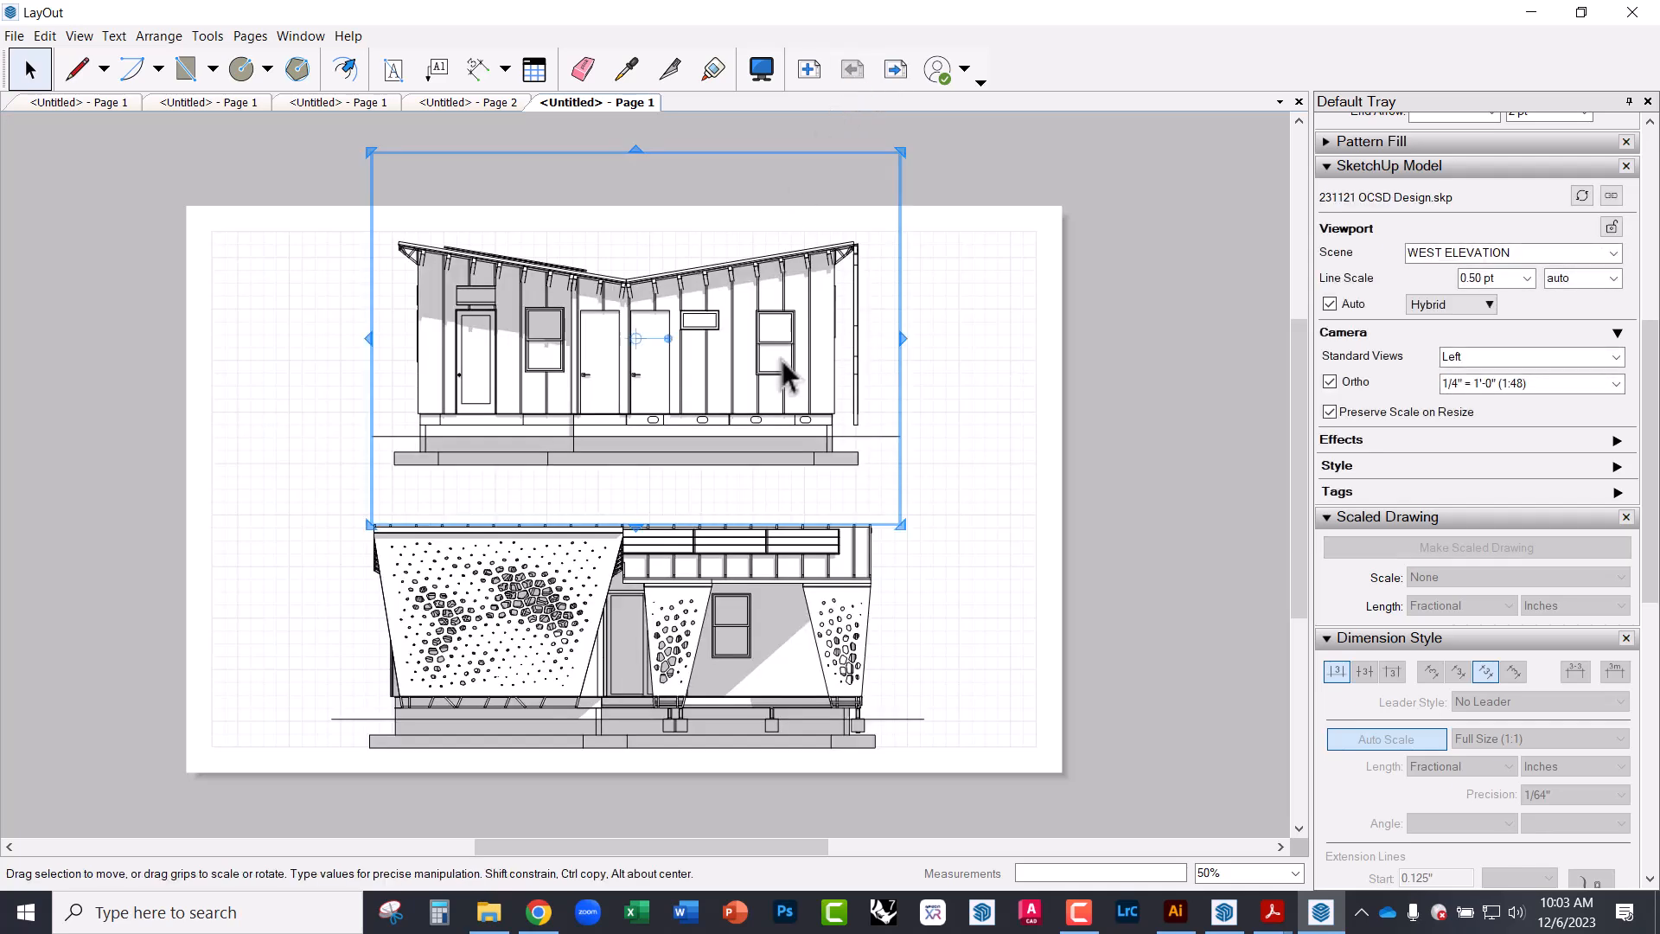
left_click(895, 71)
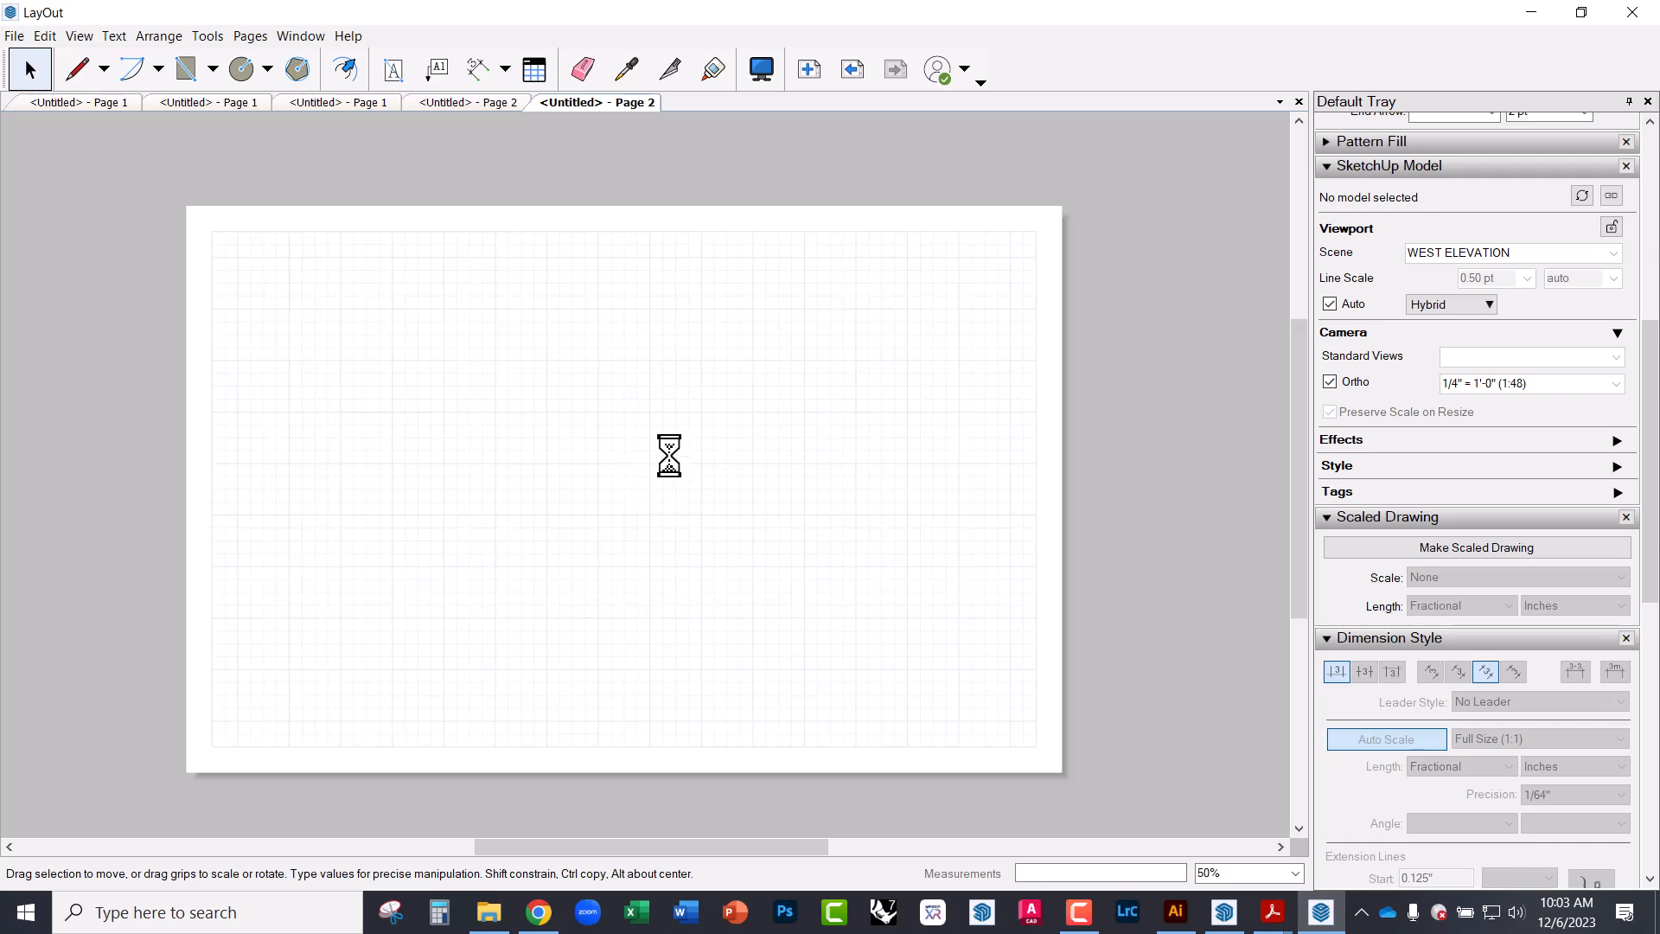
- Switch the pasted viewport to the EAST ELEVATION scene, move it down to the middle of page 2, and check its scale
right_click(640, 423)
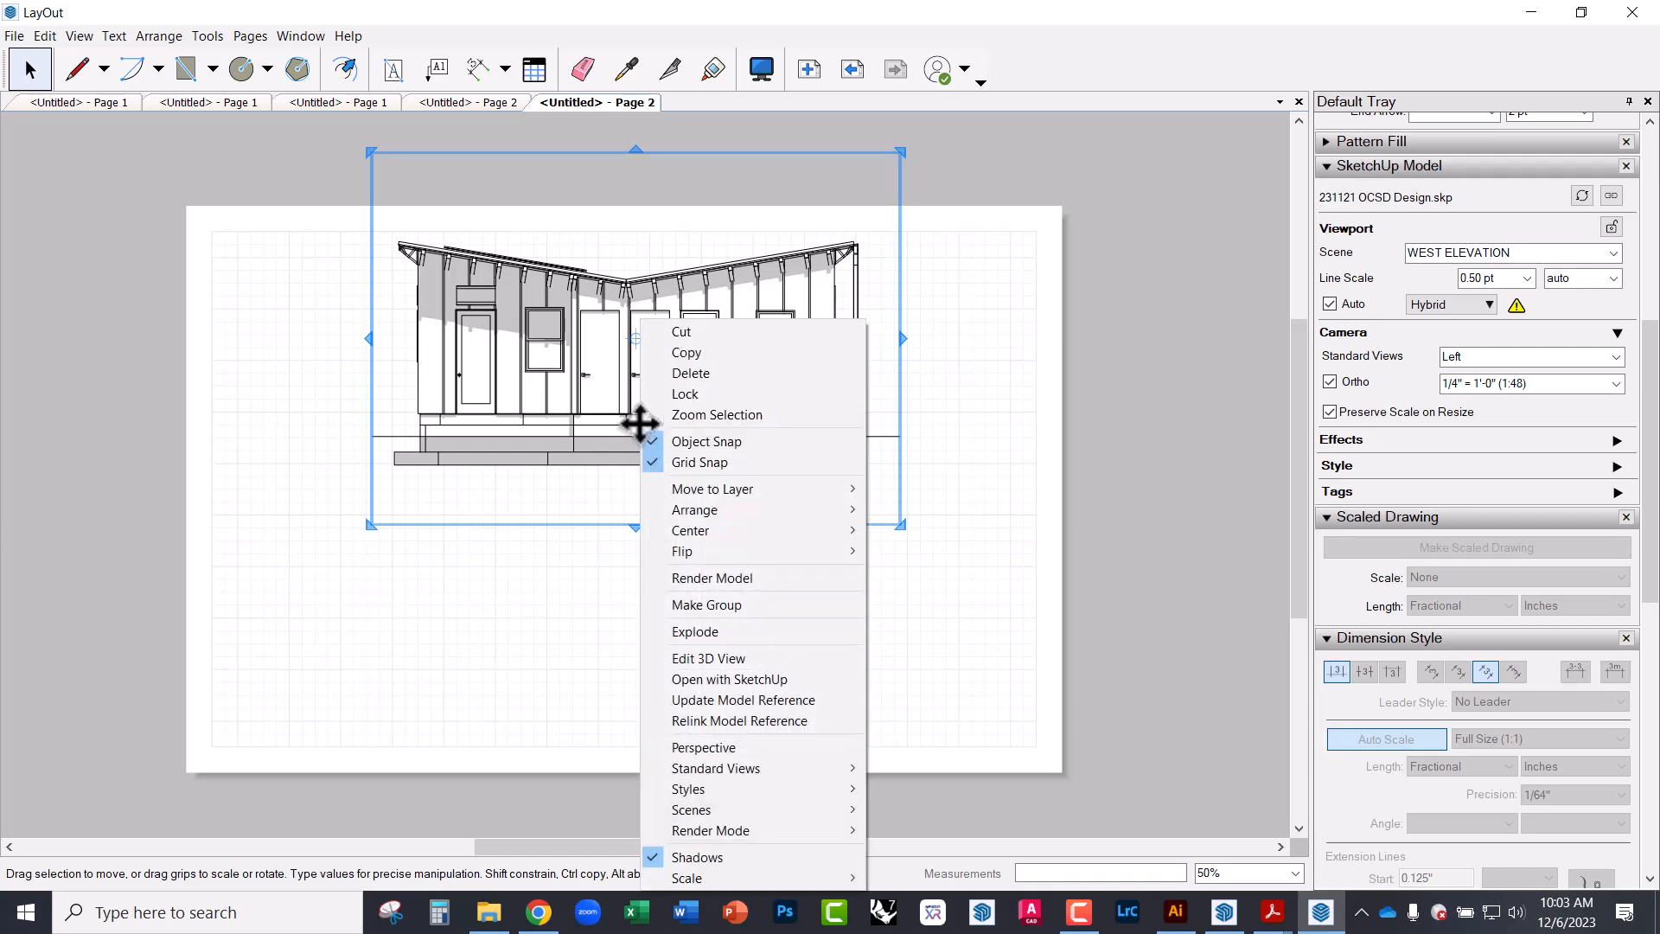
mouse_move(745, 808)
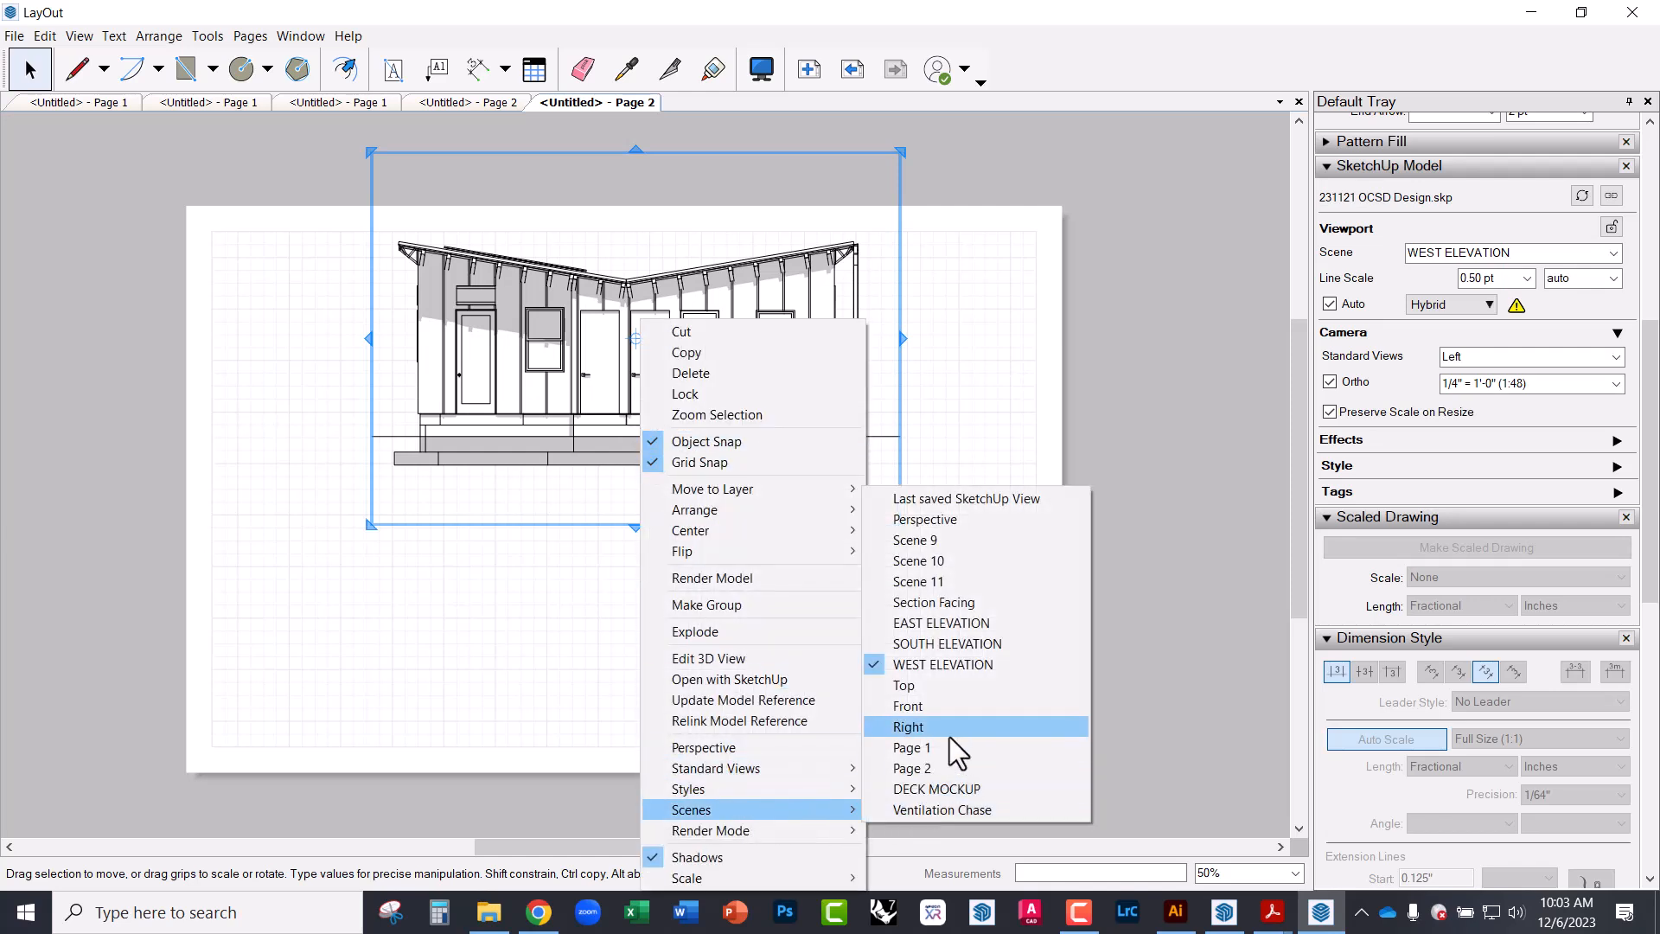
left_click(969, 623)
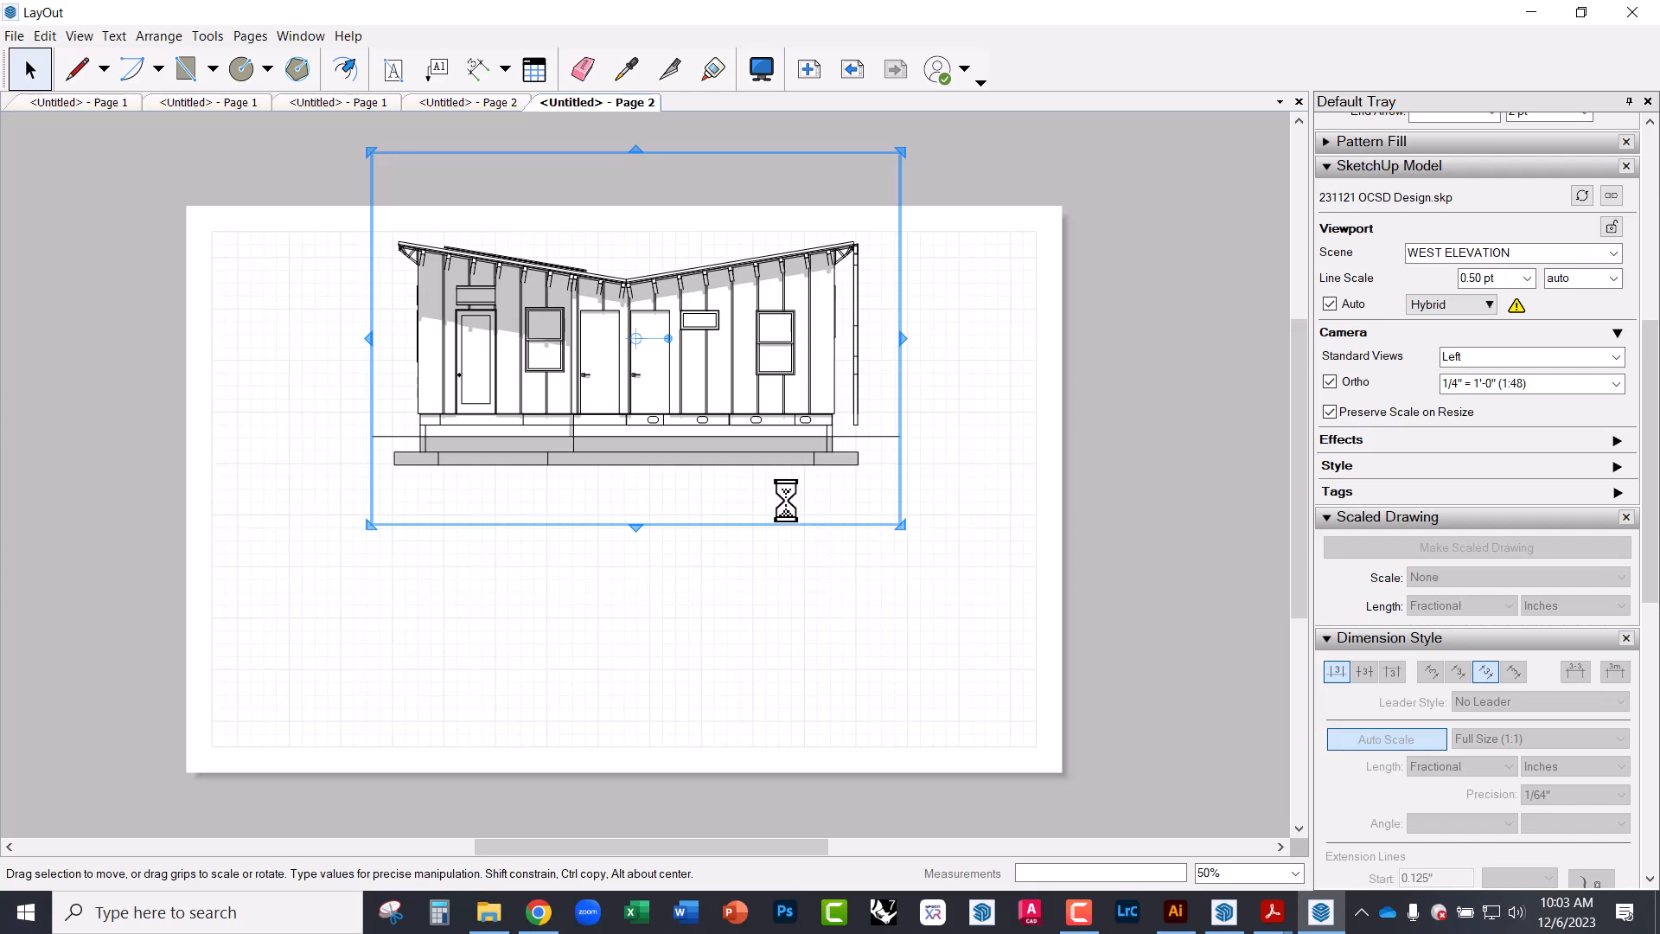
left_click_drag(741, 423, 735, 550)
left_click(949, 579)
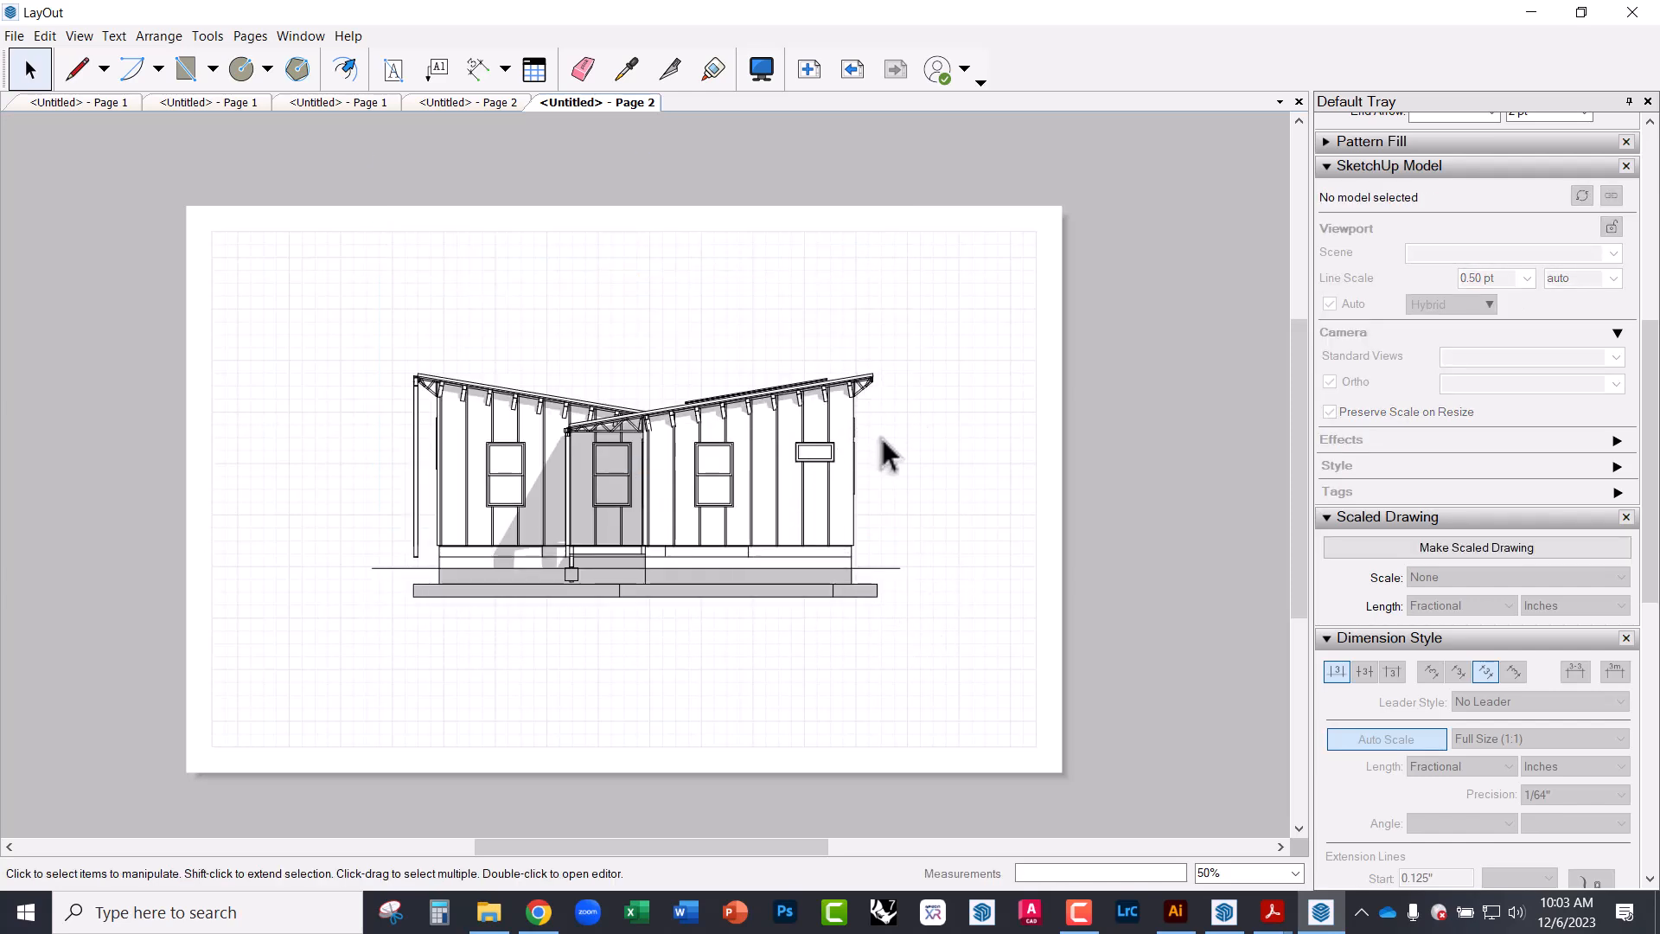
left_click(790, 457)
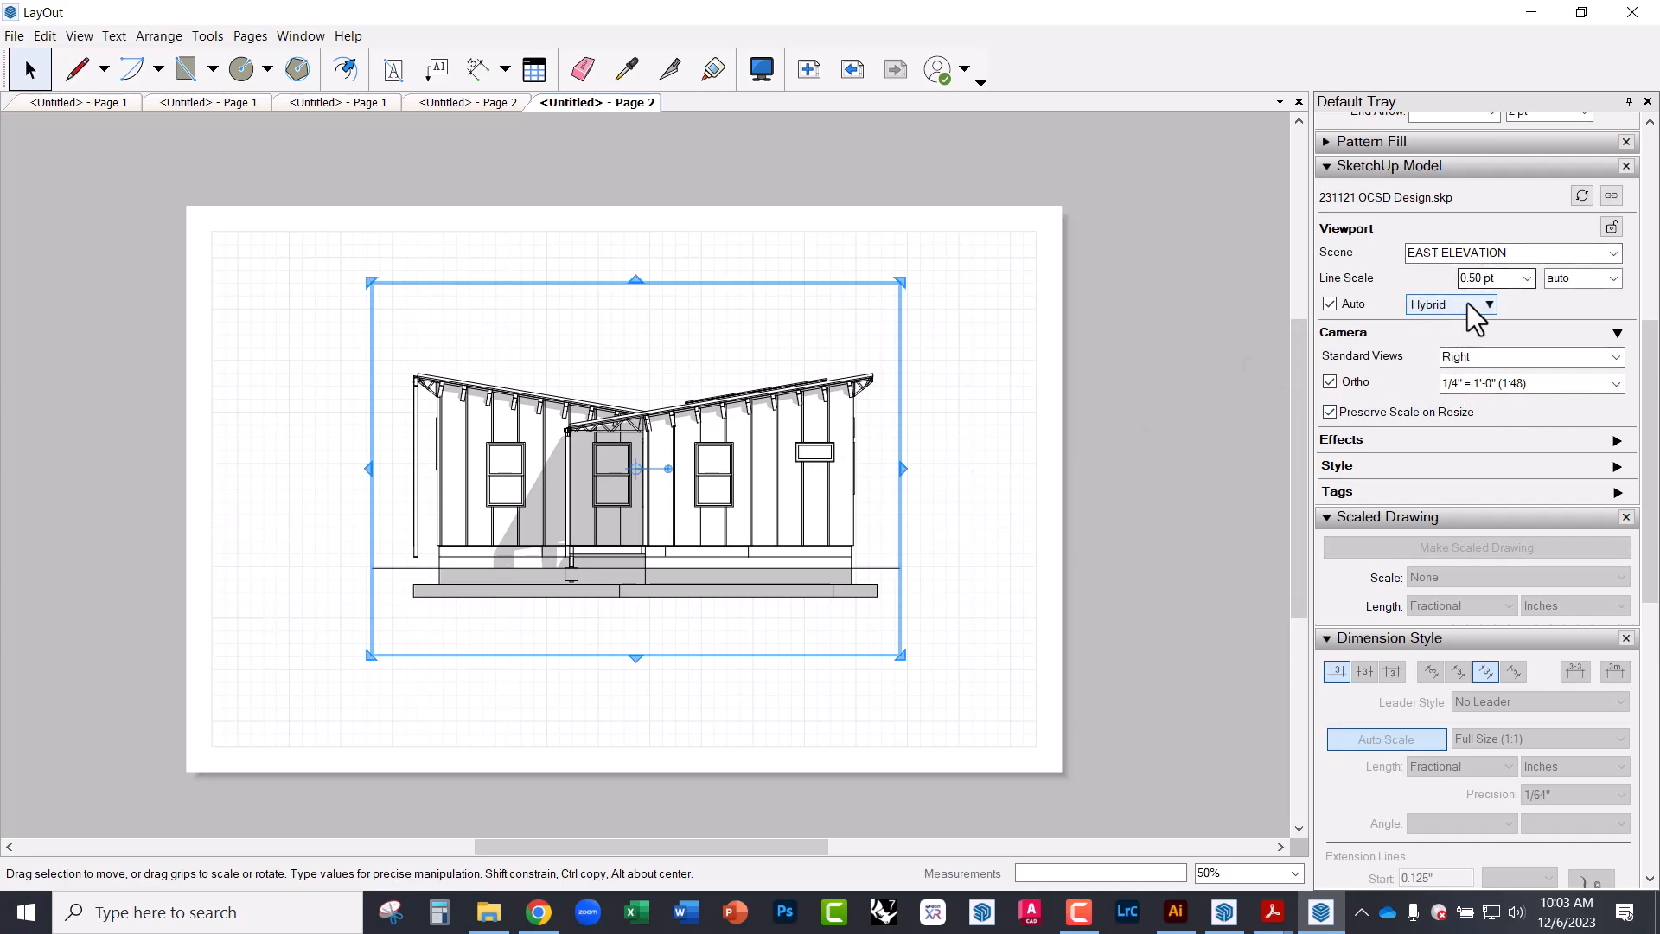
left_click(1008, 367)
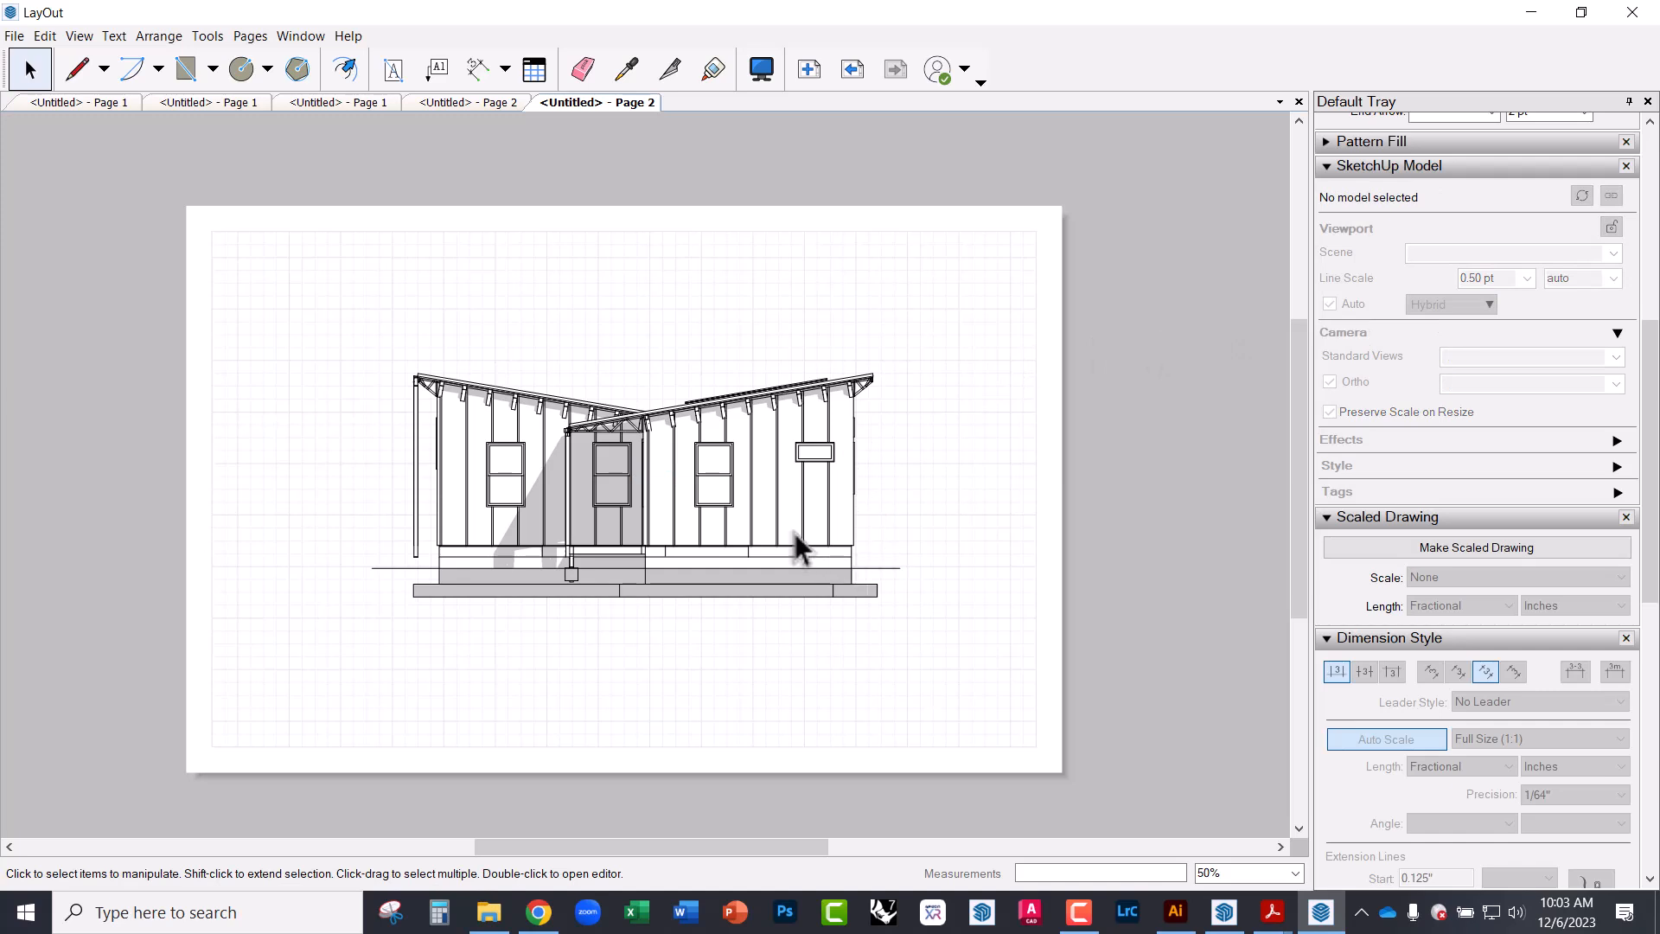
- Start a PDF export of the document into the Drawings folder of the 25 OCSD Solar Decathlon project
scroll(804, 553, "up", 1)
left_click(16, 37)
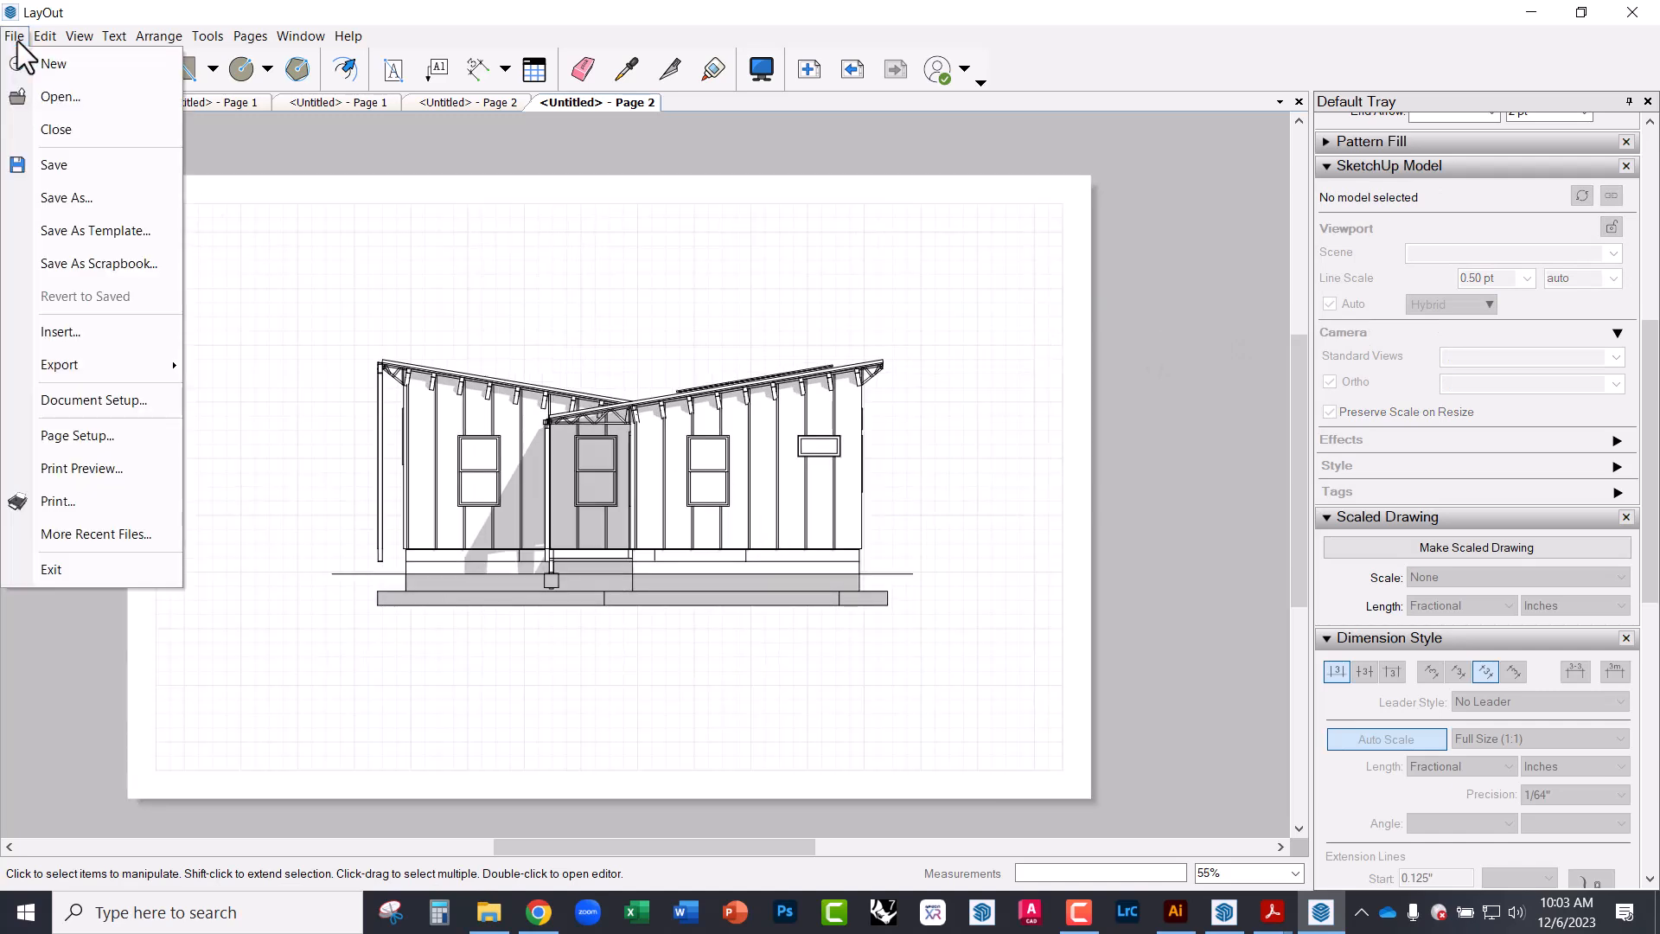
mouse_move(67, 370)
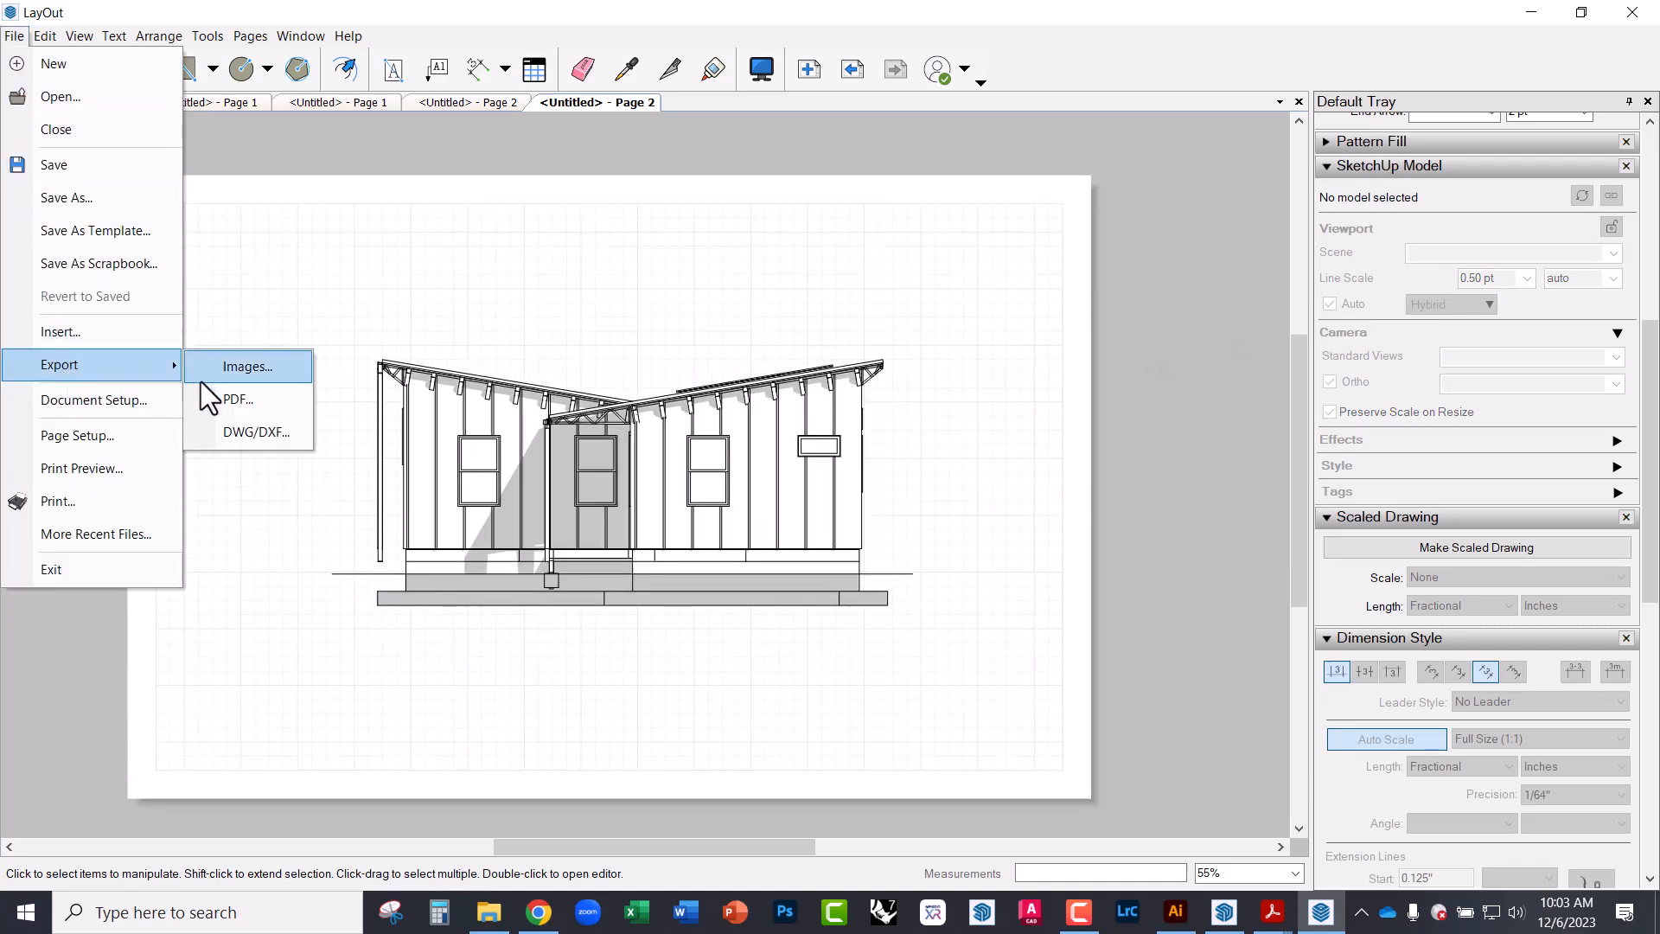
left_click(223, 402)
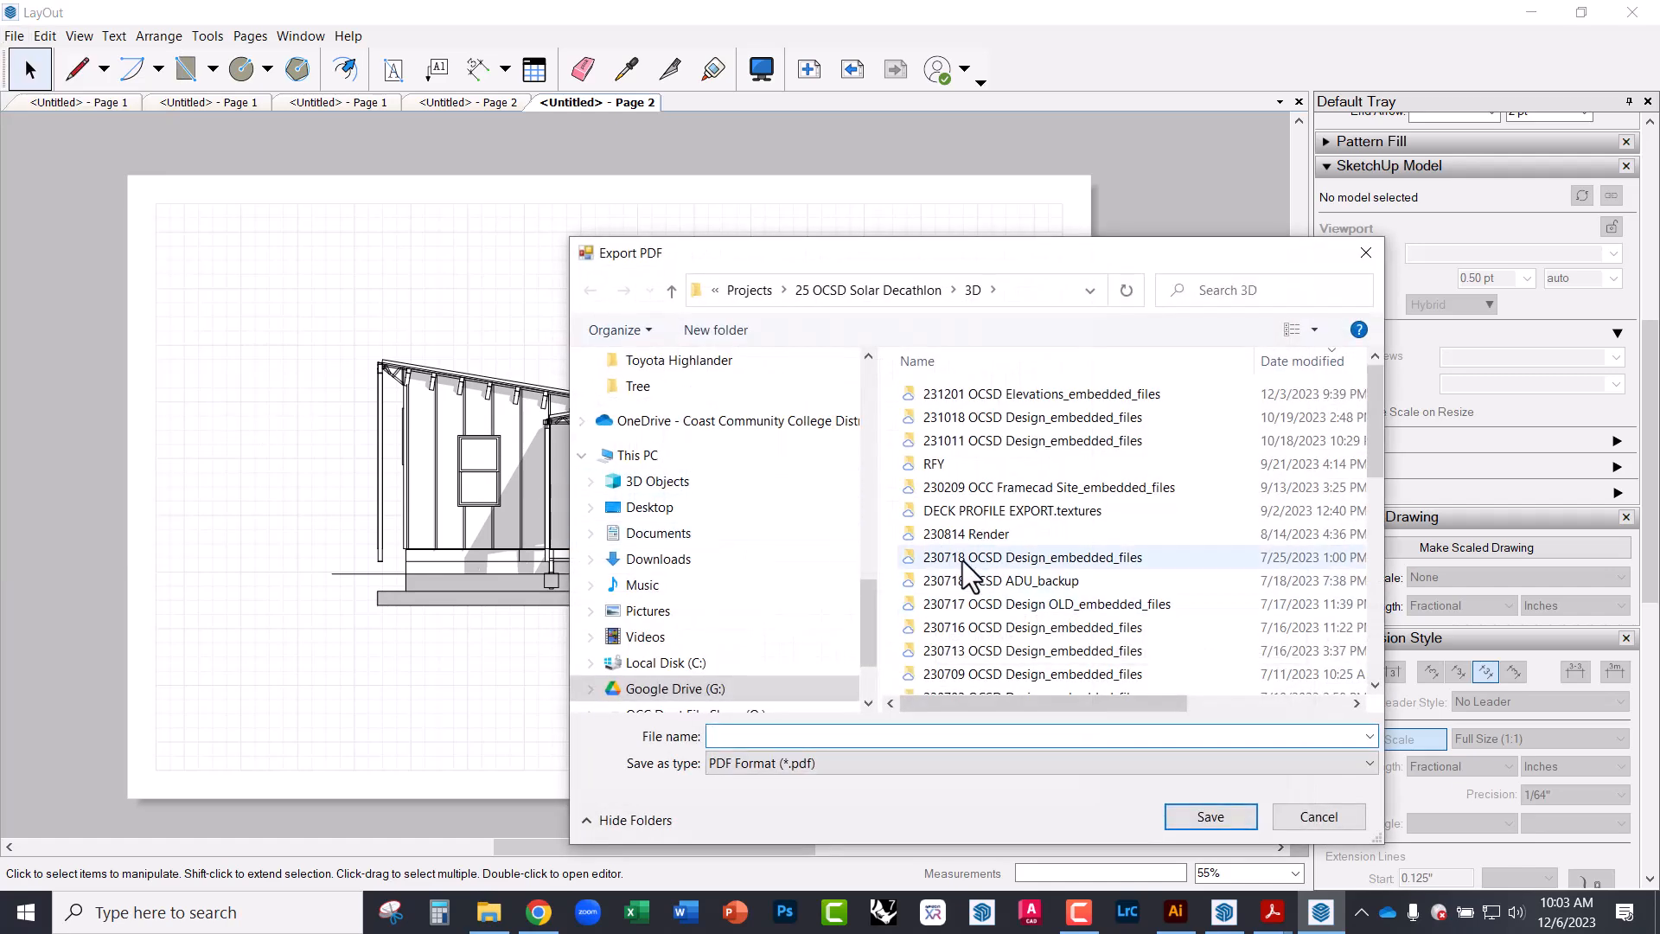
left_click_drag(956, 255, 869, 191)
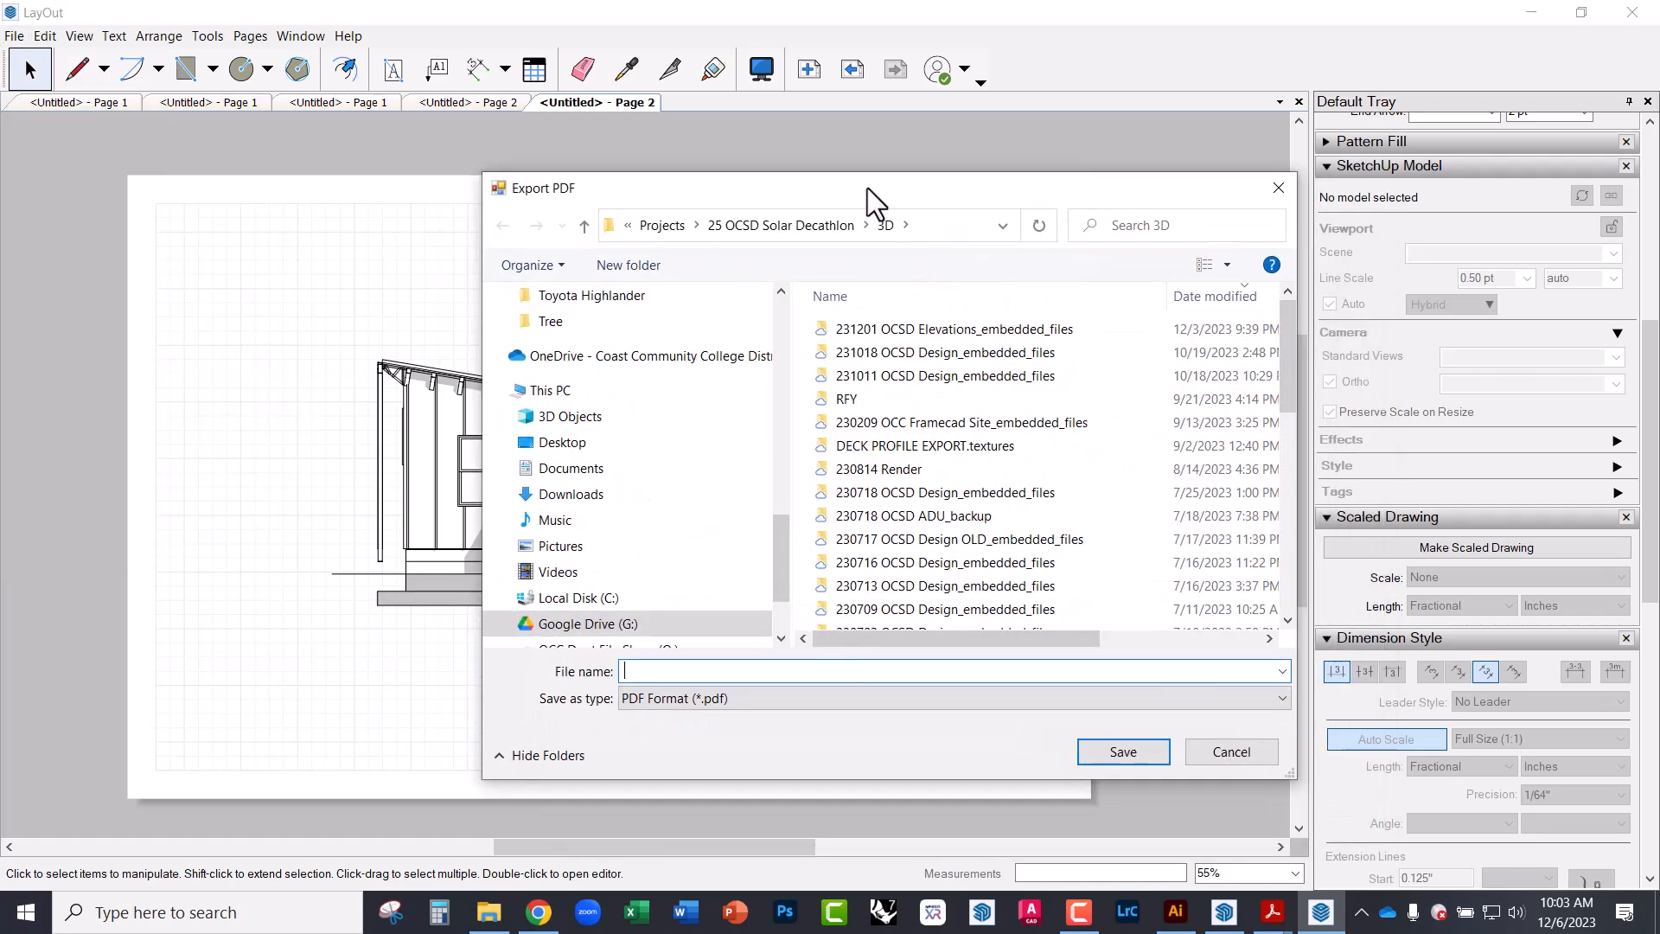
left_click(801, 225)
double_click(858, 426)
- Name the exported PDF Three Elevations and proceed to its export options
left_click(714, 672)
type("af")
key("BackSpace")
key("BackSpace")
type("Three Elevation")
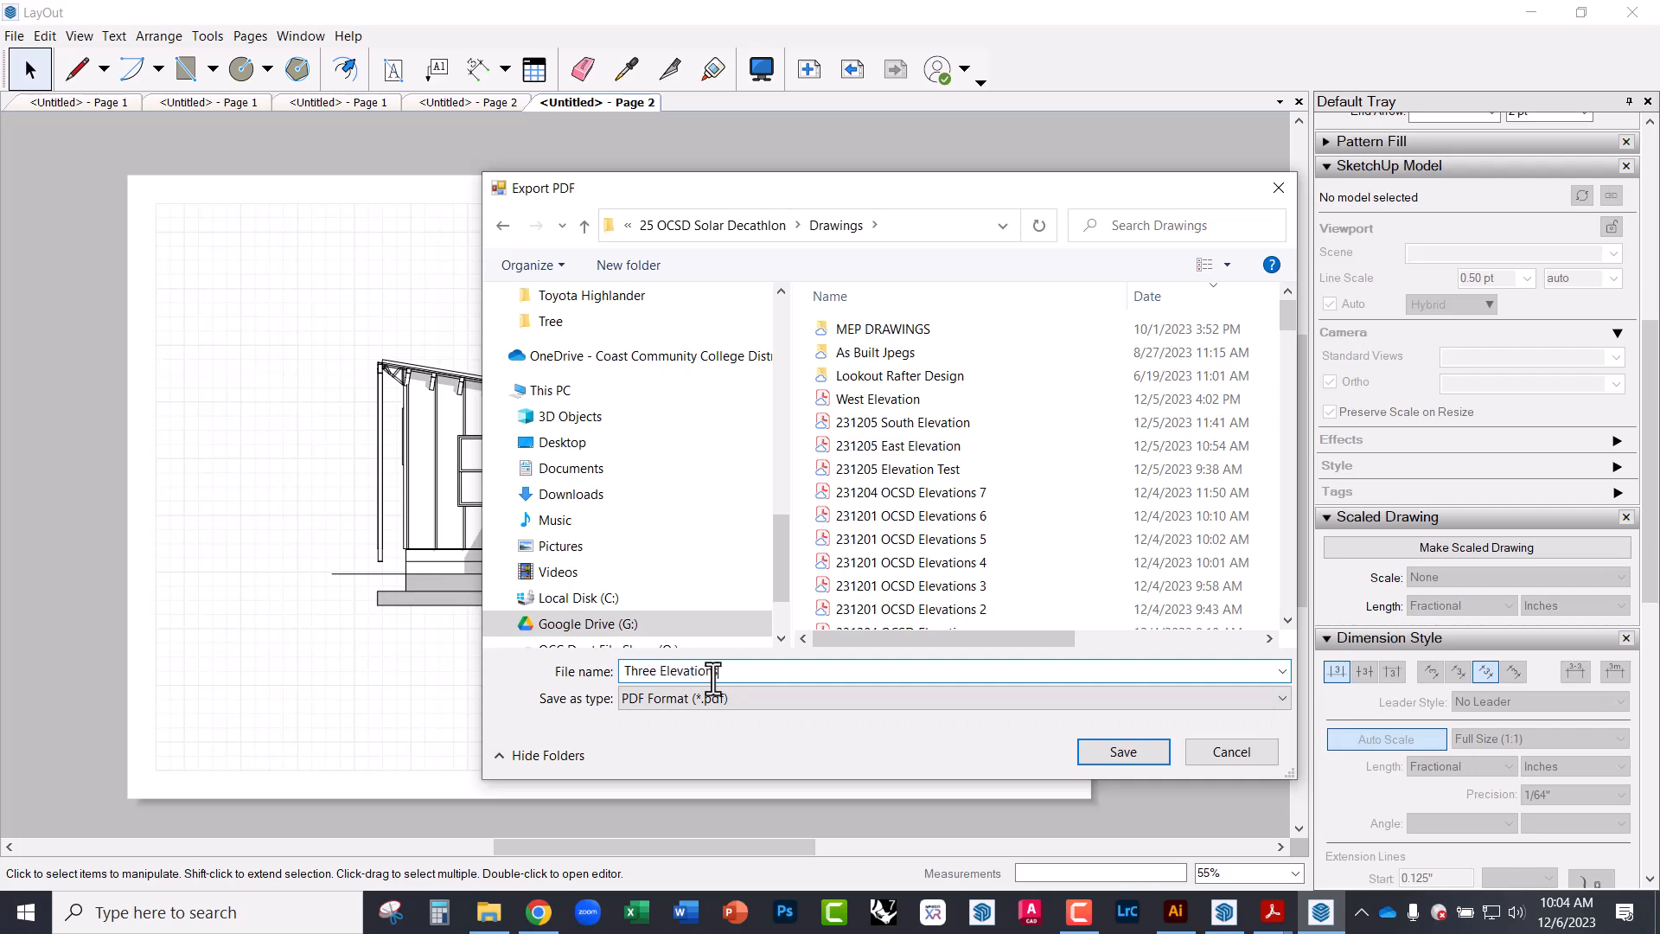
key("Return")
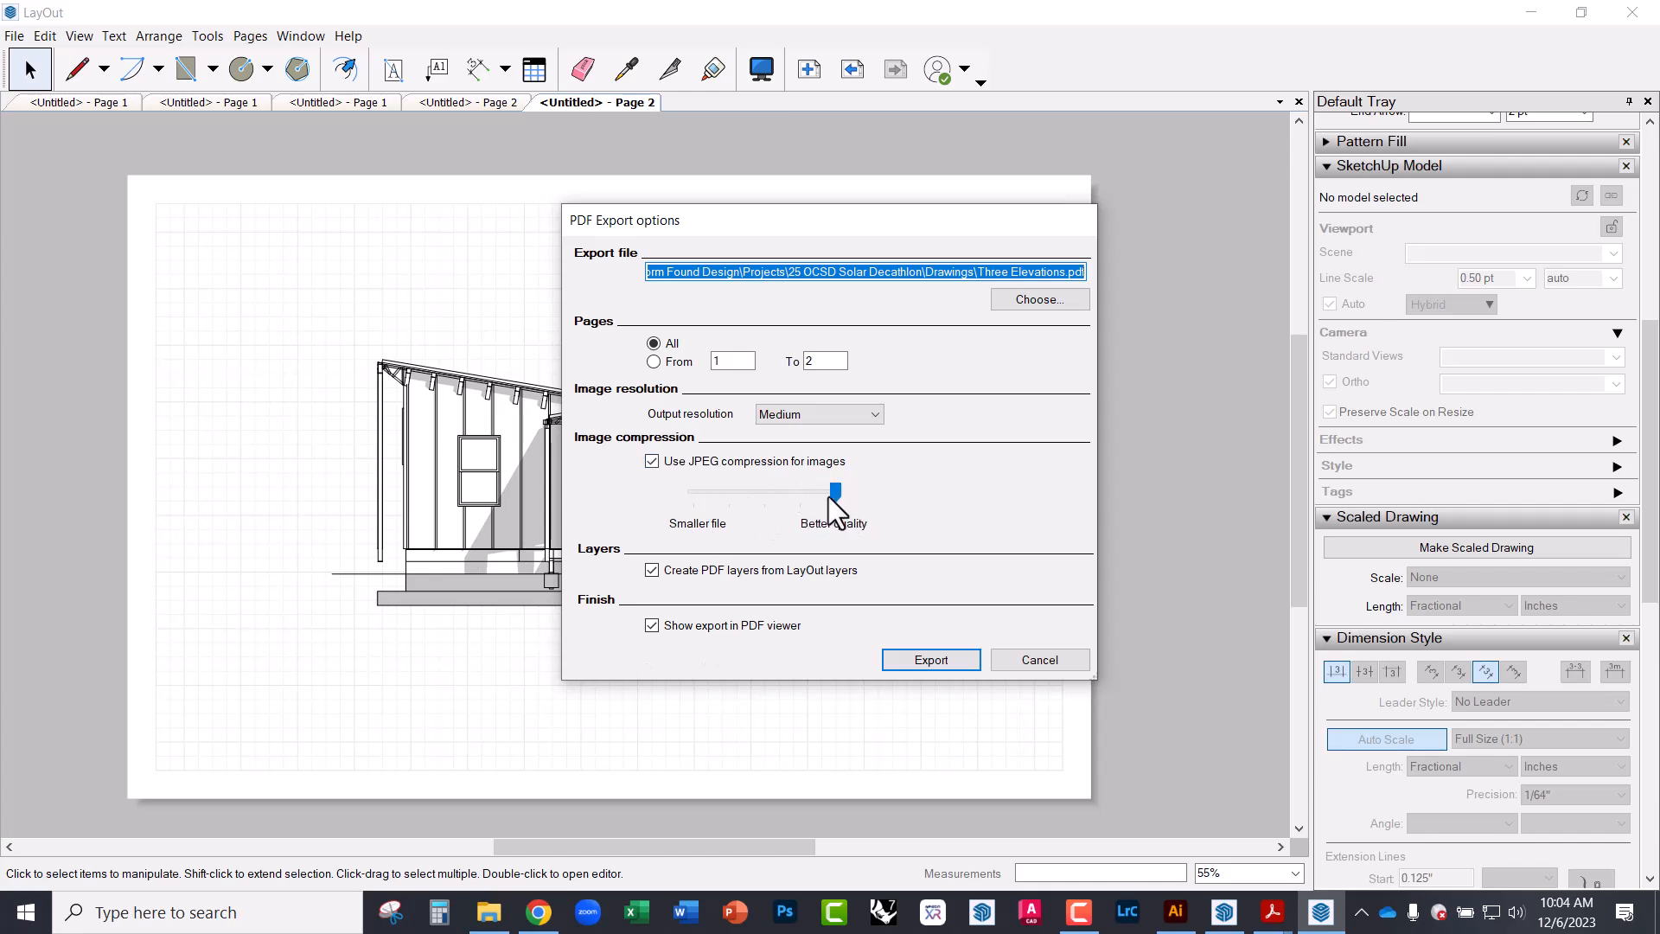
- Set the PDF output resolution to High and export all pages
left_click(830, 415)
left_click(811, 455)
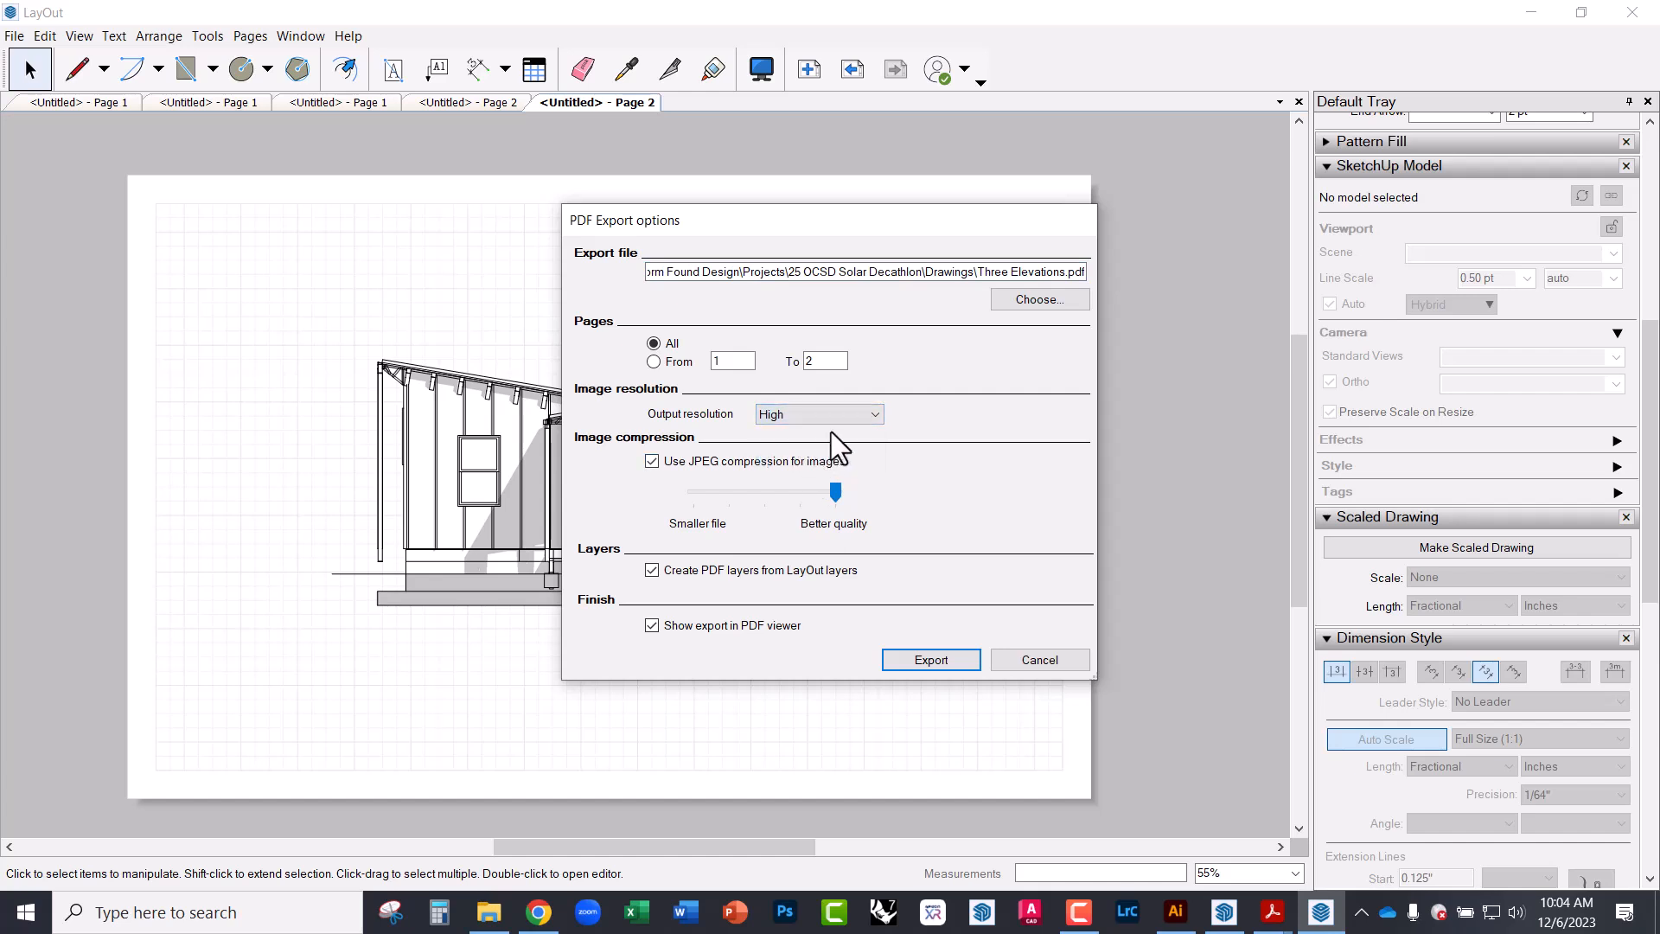
left_click(915, 659)
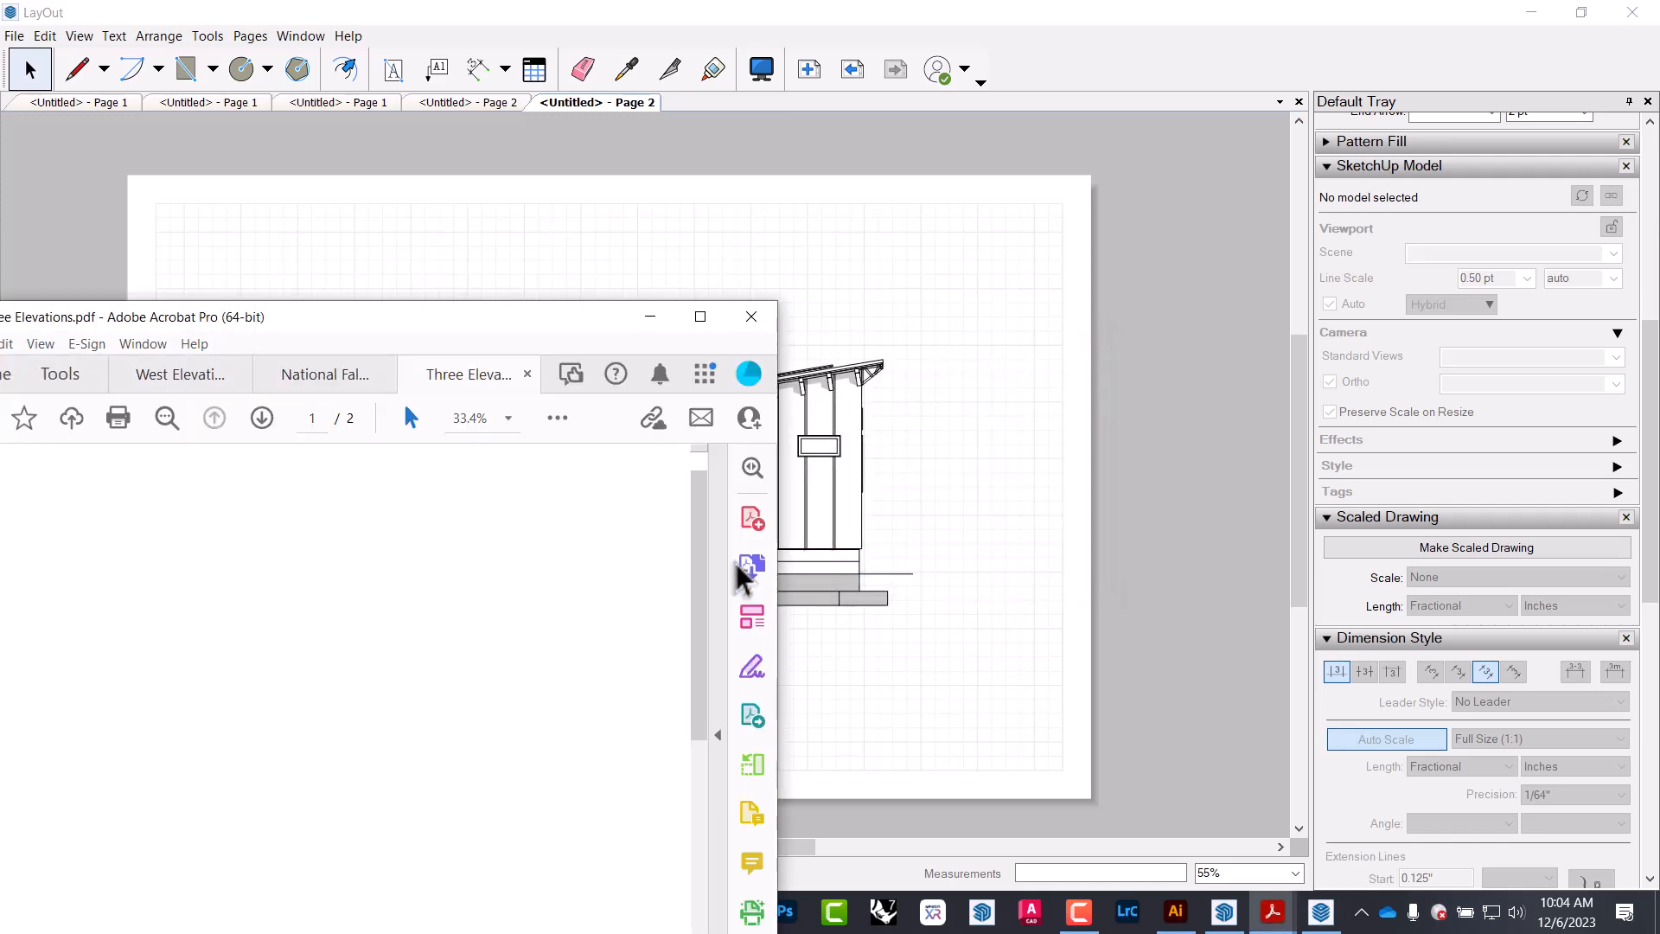
- Review both pages of Three Elevations.pdf in Acrobat, examining the West Elevation's lines and shadow edges up close
left_click_drag(522, 320, 797, 4)
scroll(951, 549, "down", 3)
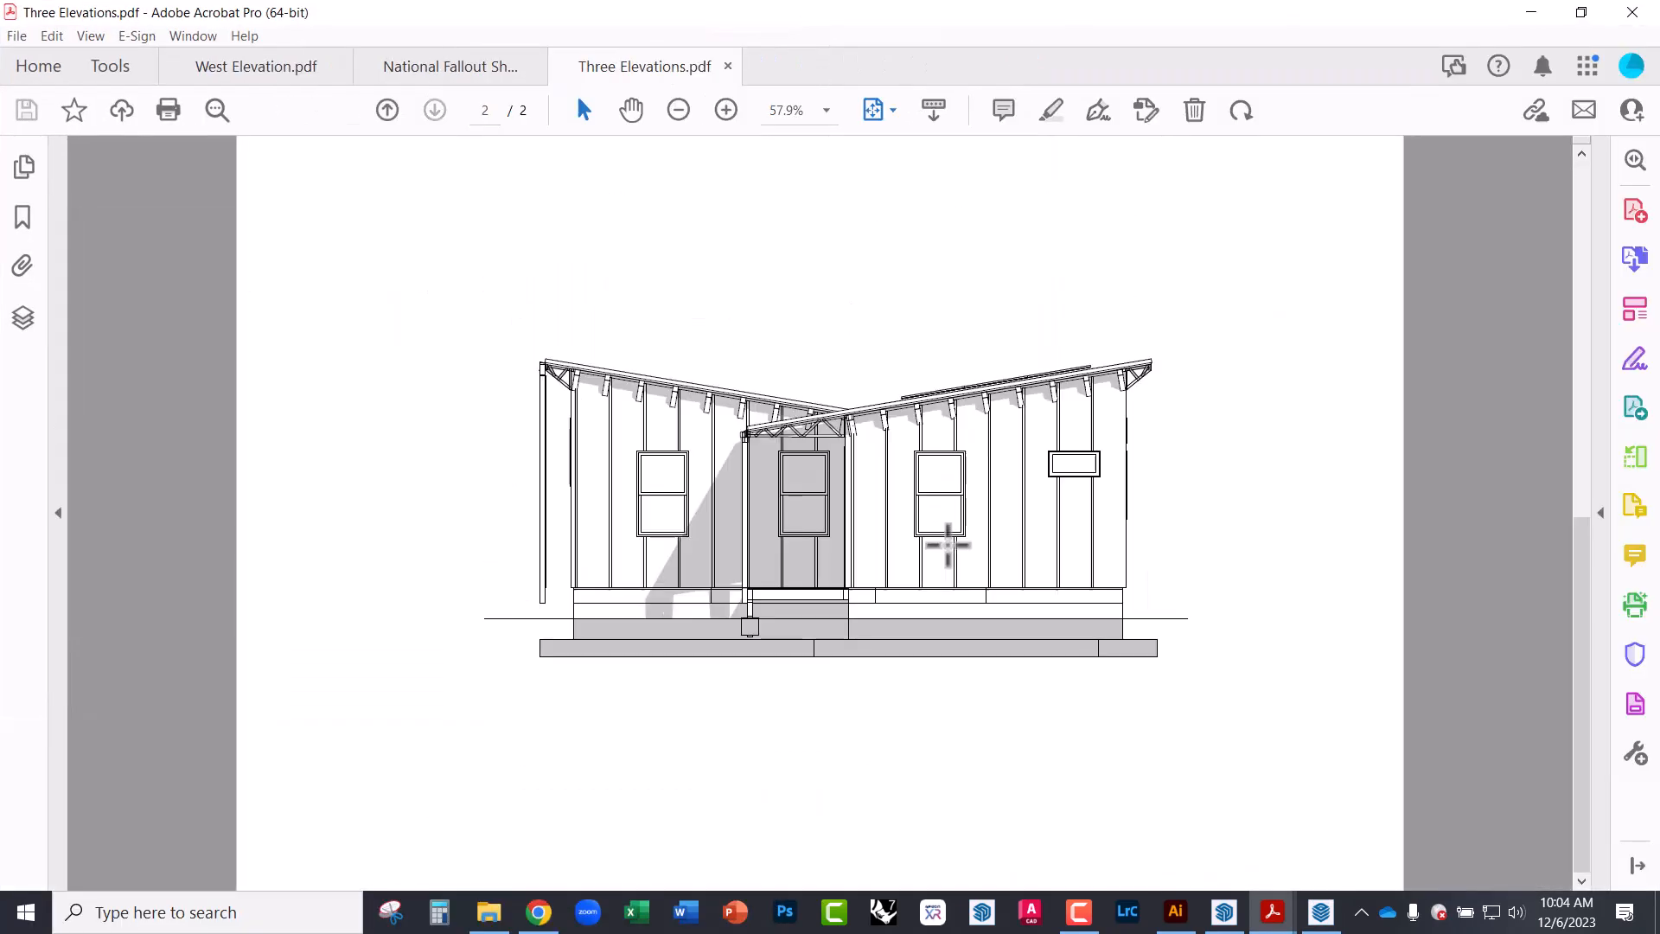
scroll(955, 565, "up", 3)
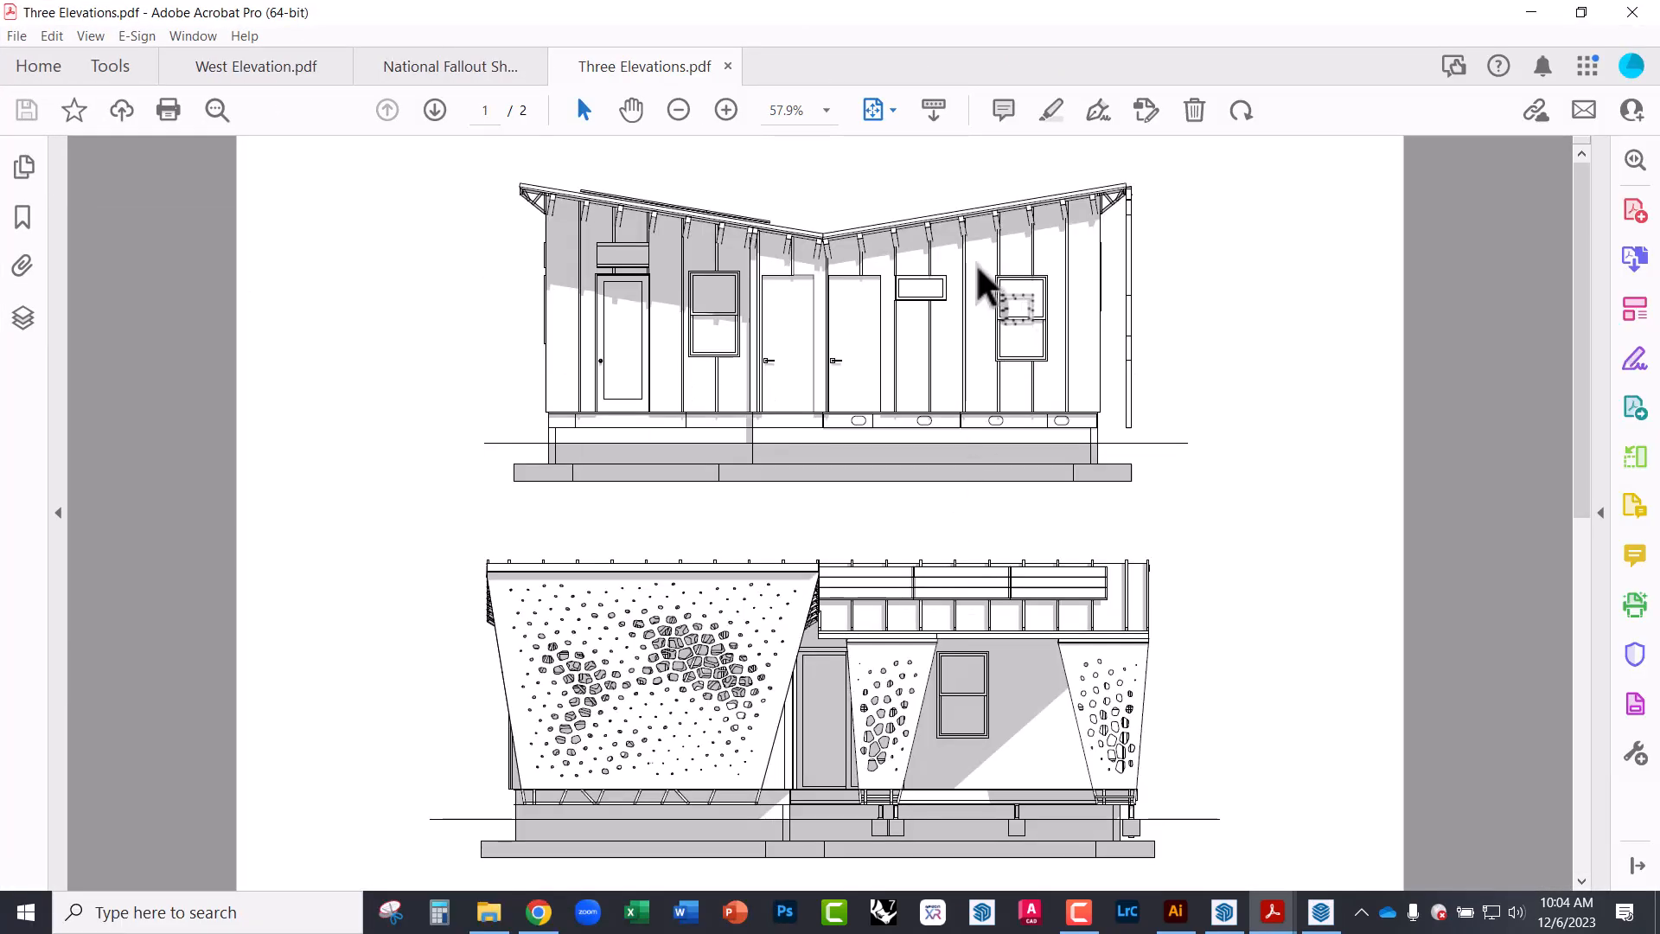
scroll(982, 278, "up", 5, "ctrl")
scroll(847, 229, "up", 4, "ctrl")
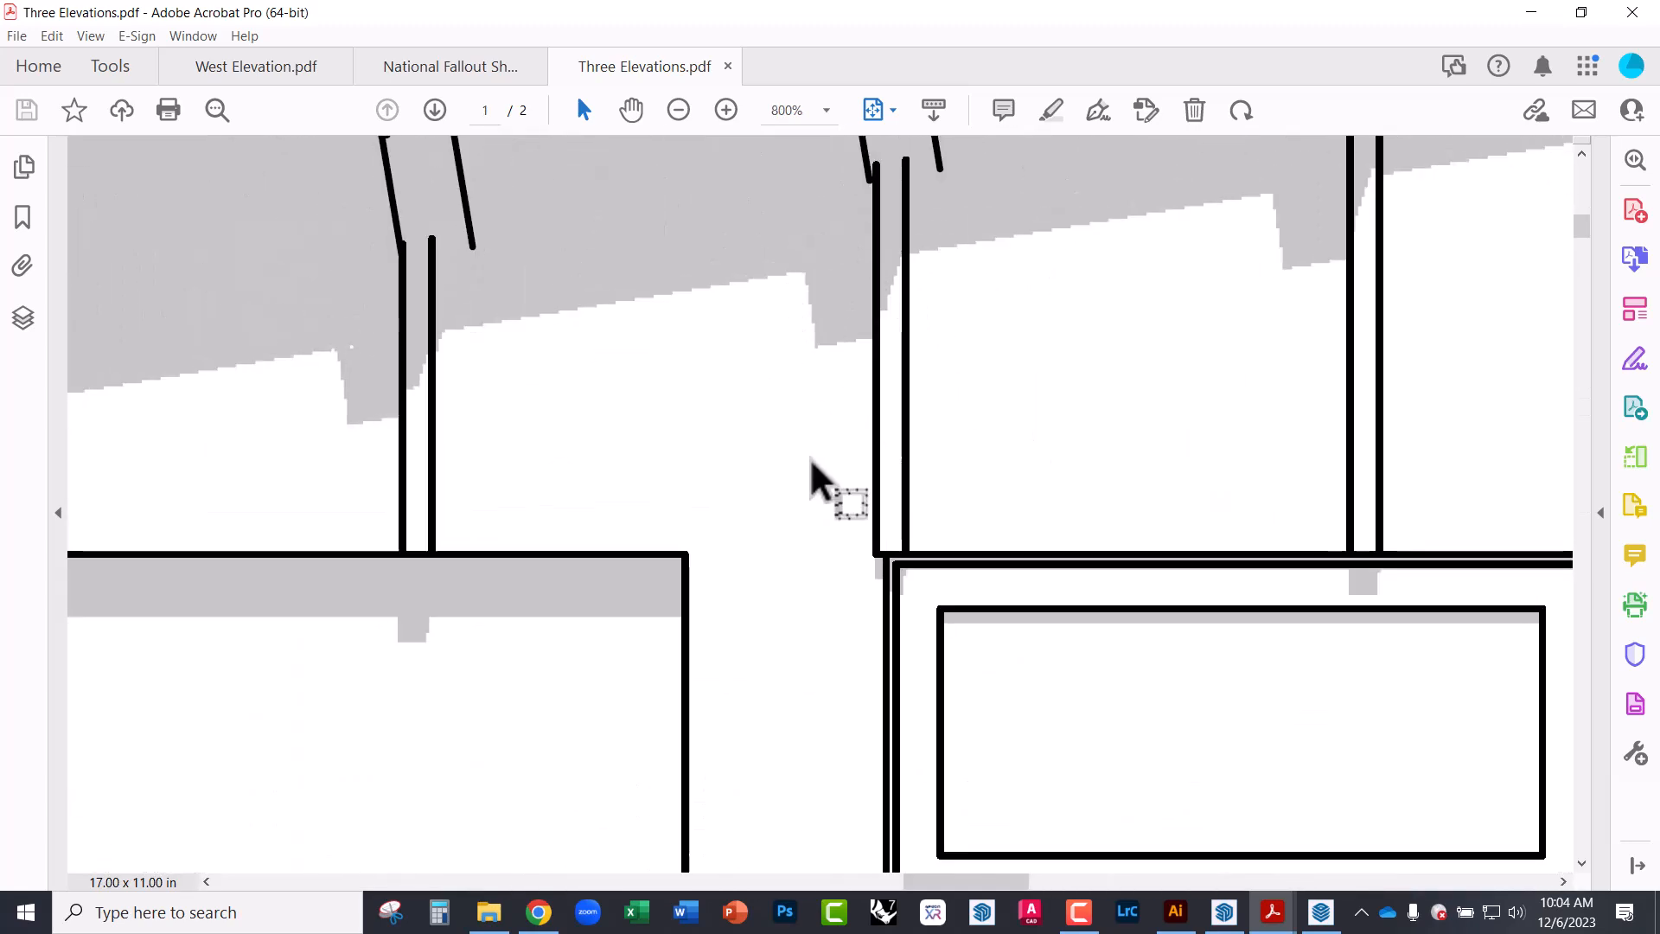
scroll(701, 567, "up", 2, "ctrl")
scroll(849, 452, "down", 8, "ctrl")
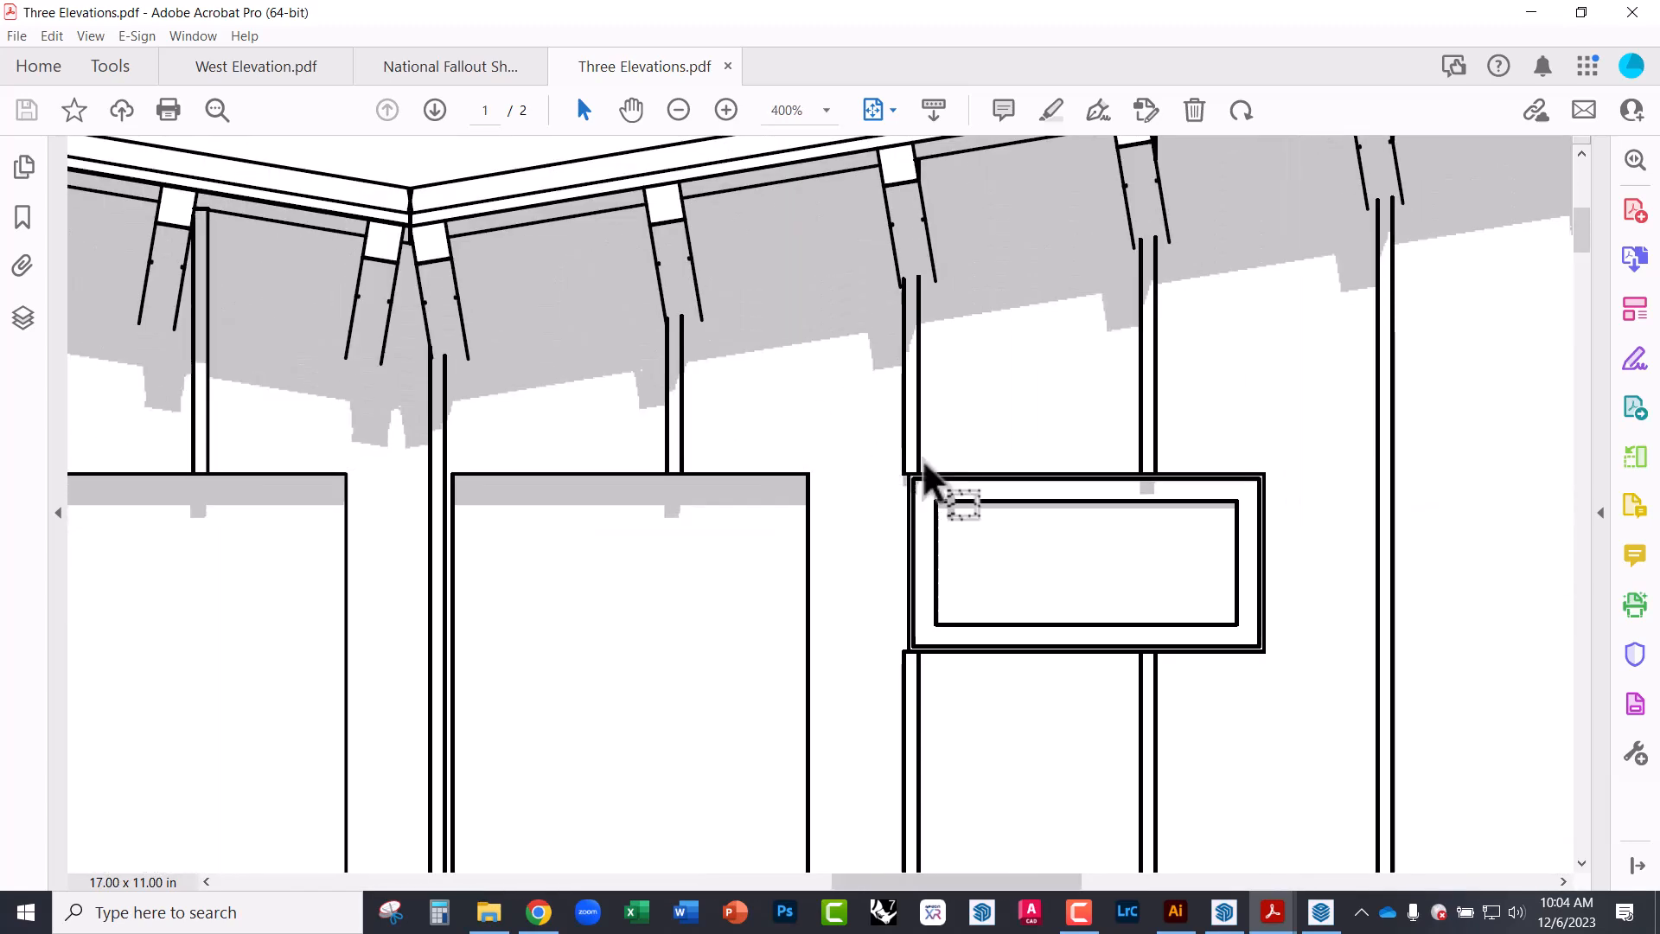
scroll(704, 356, "down", 3, "ctrl")
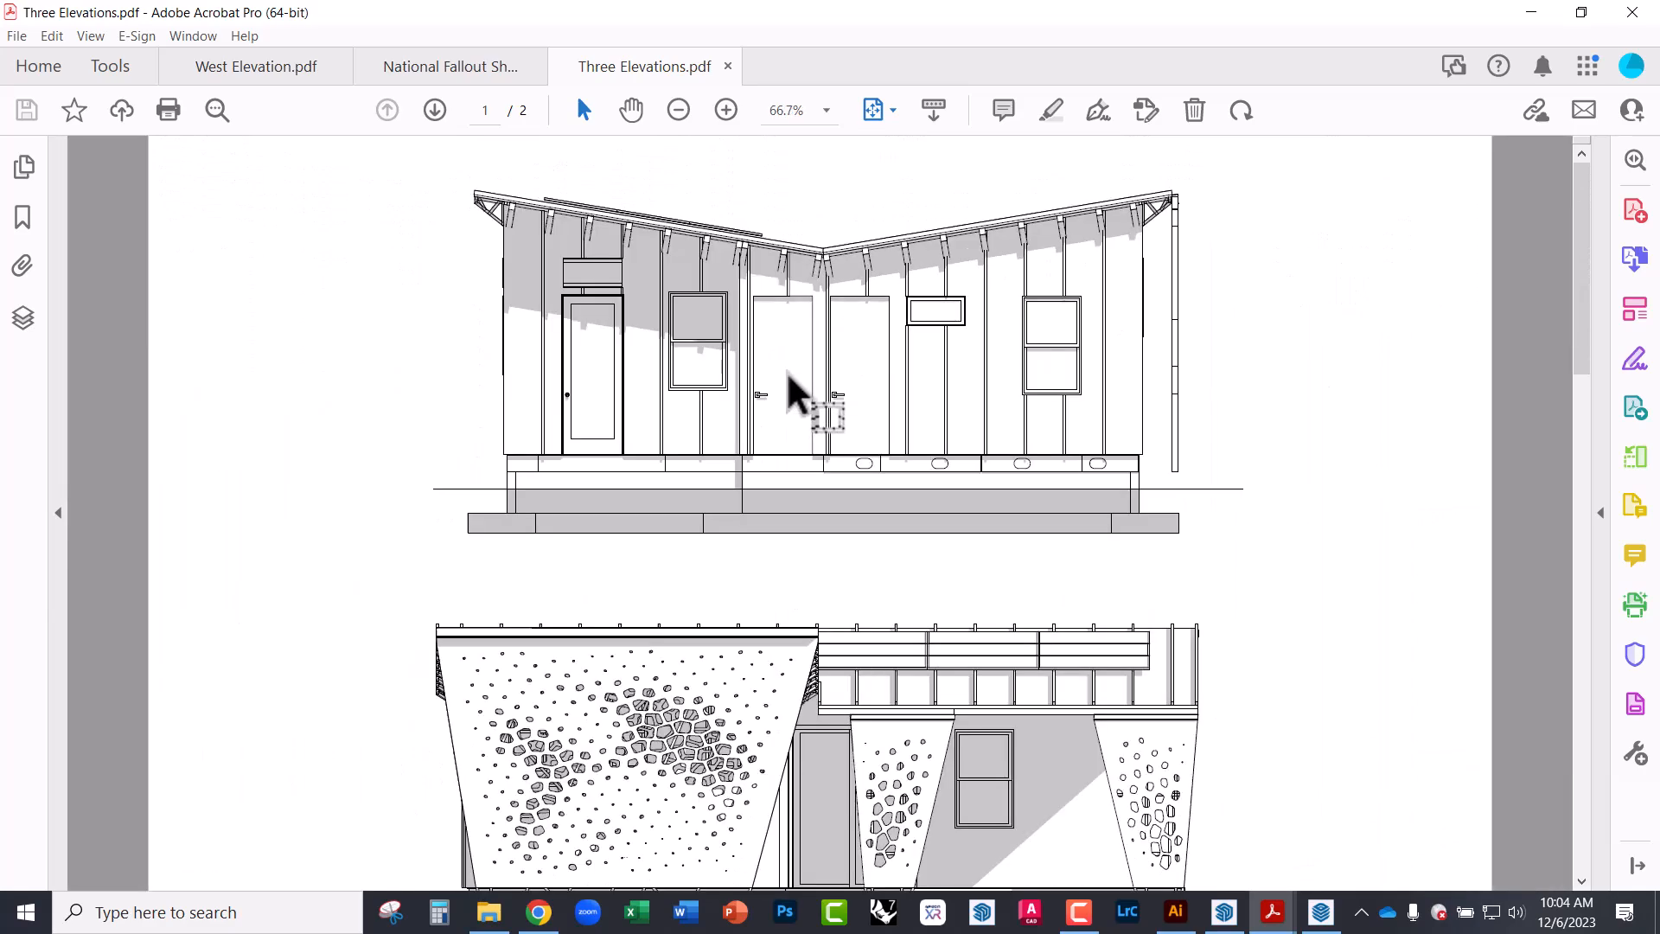
scroll(862, 445, "down", 2)
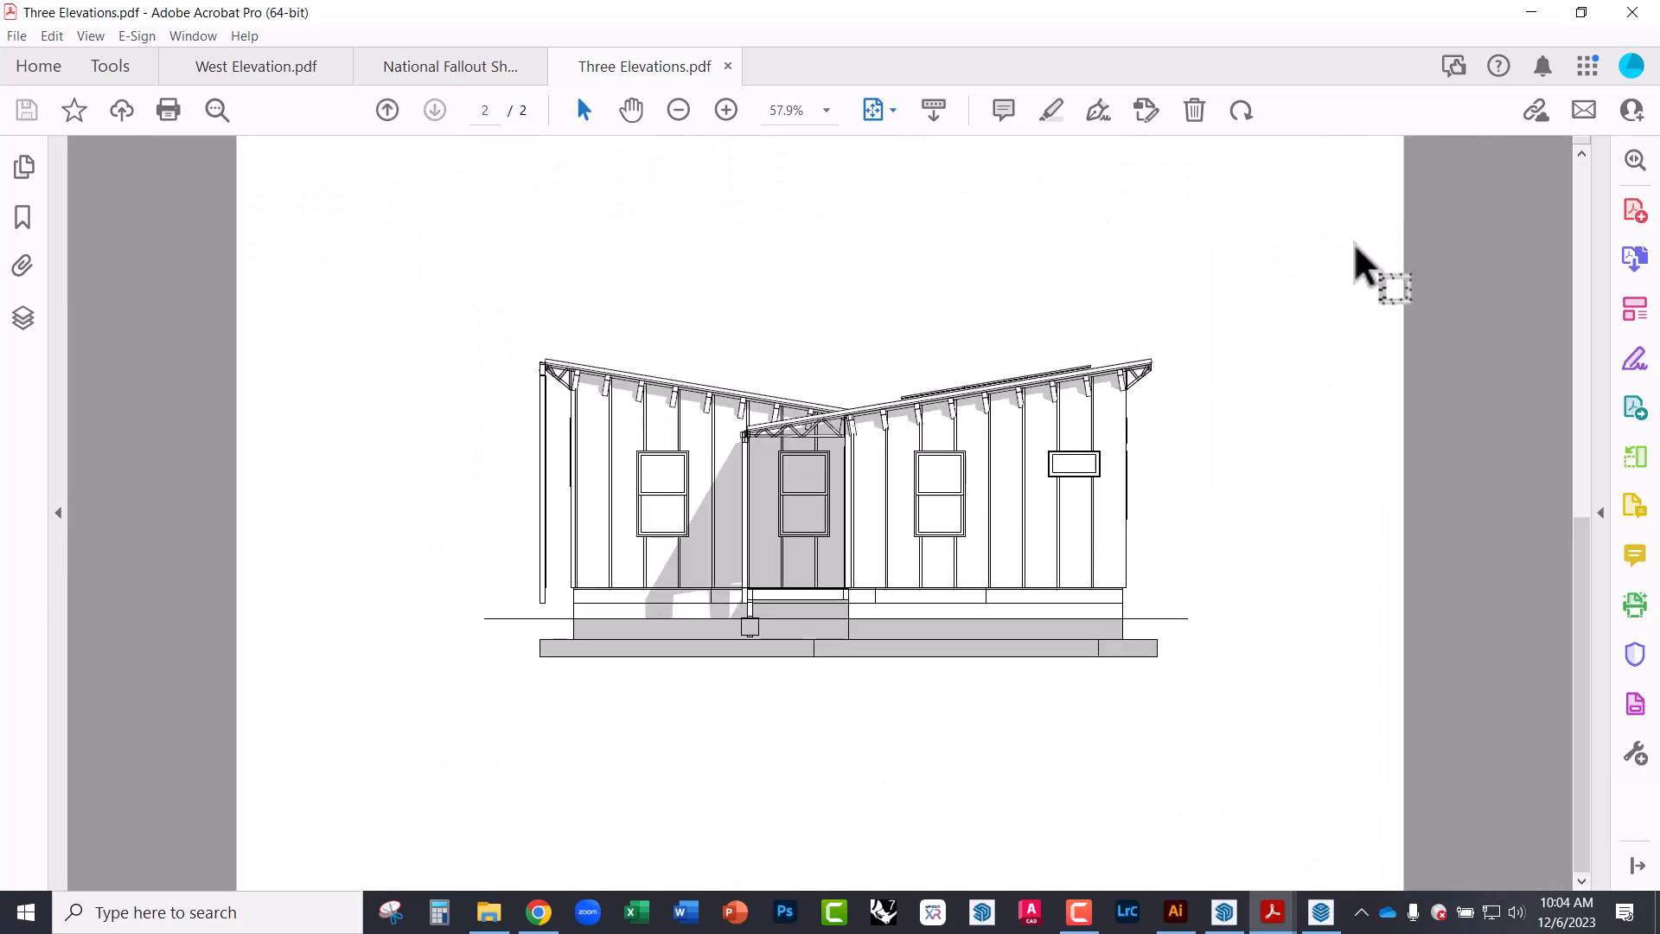
- Switch to Illustrator and open Three Elevations.pdf from the 25 OCSD Solar Decathlon Drawings folder
left_click(1194, 913)
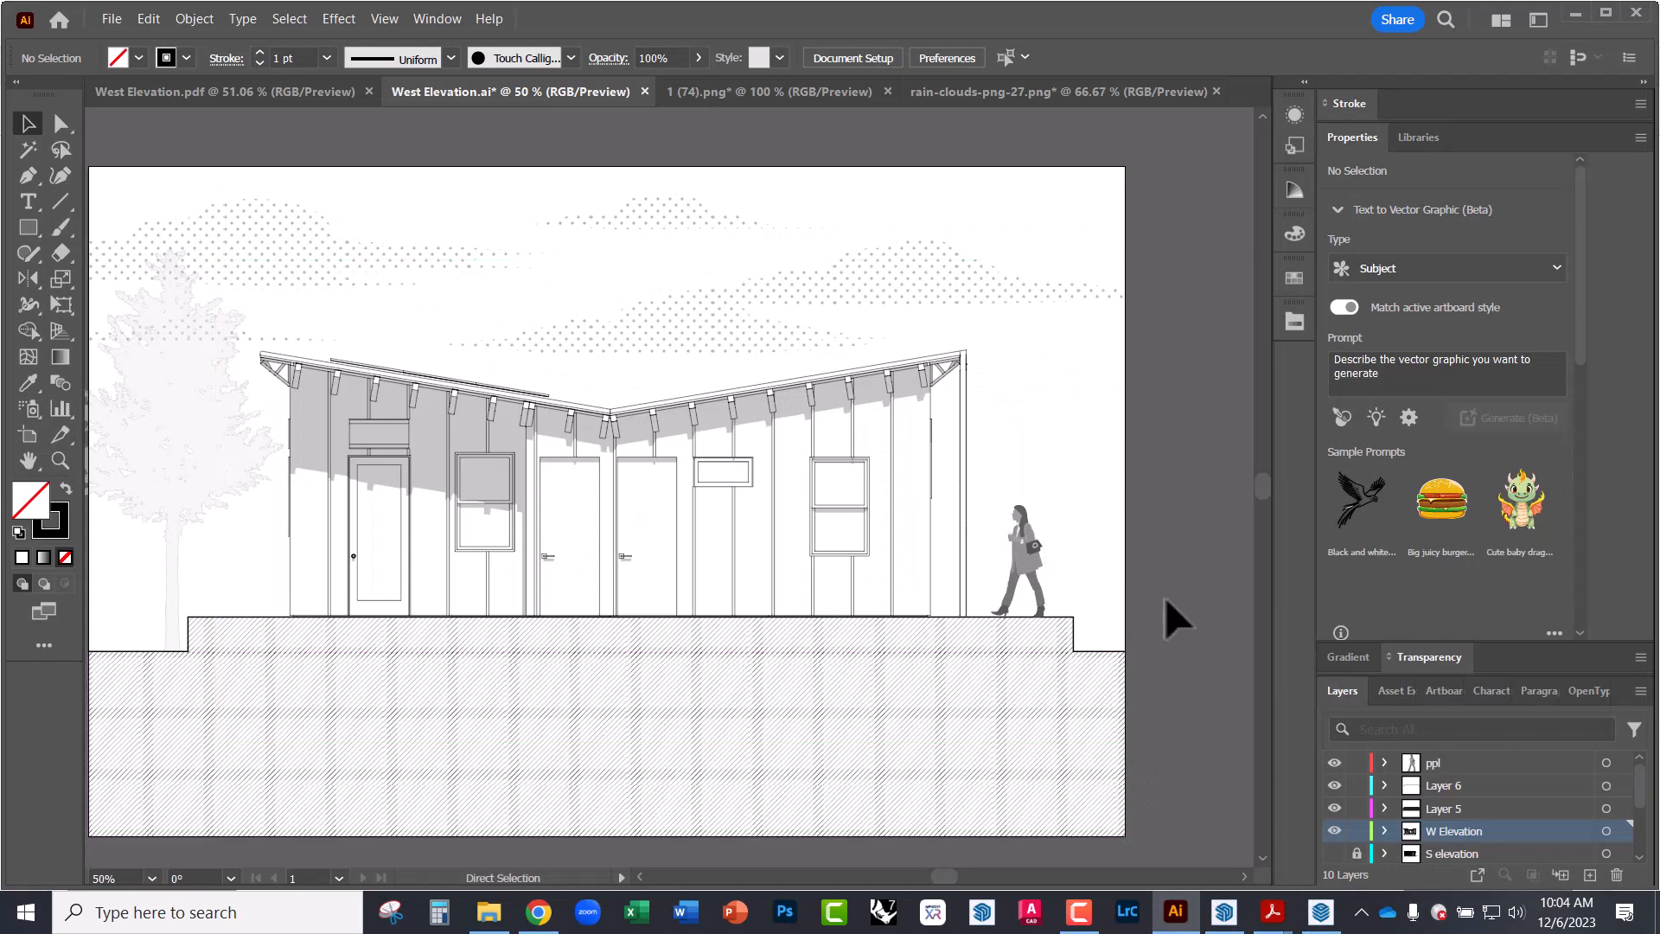
key("ctrl+o")
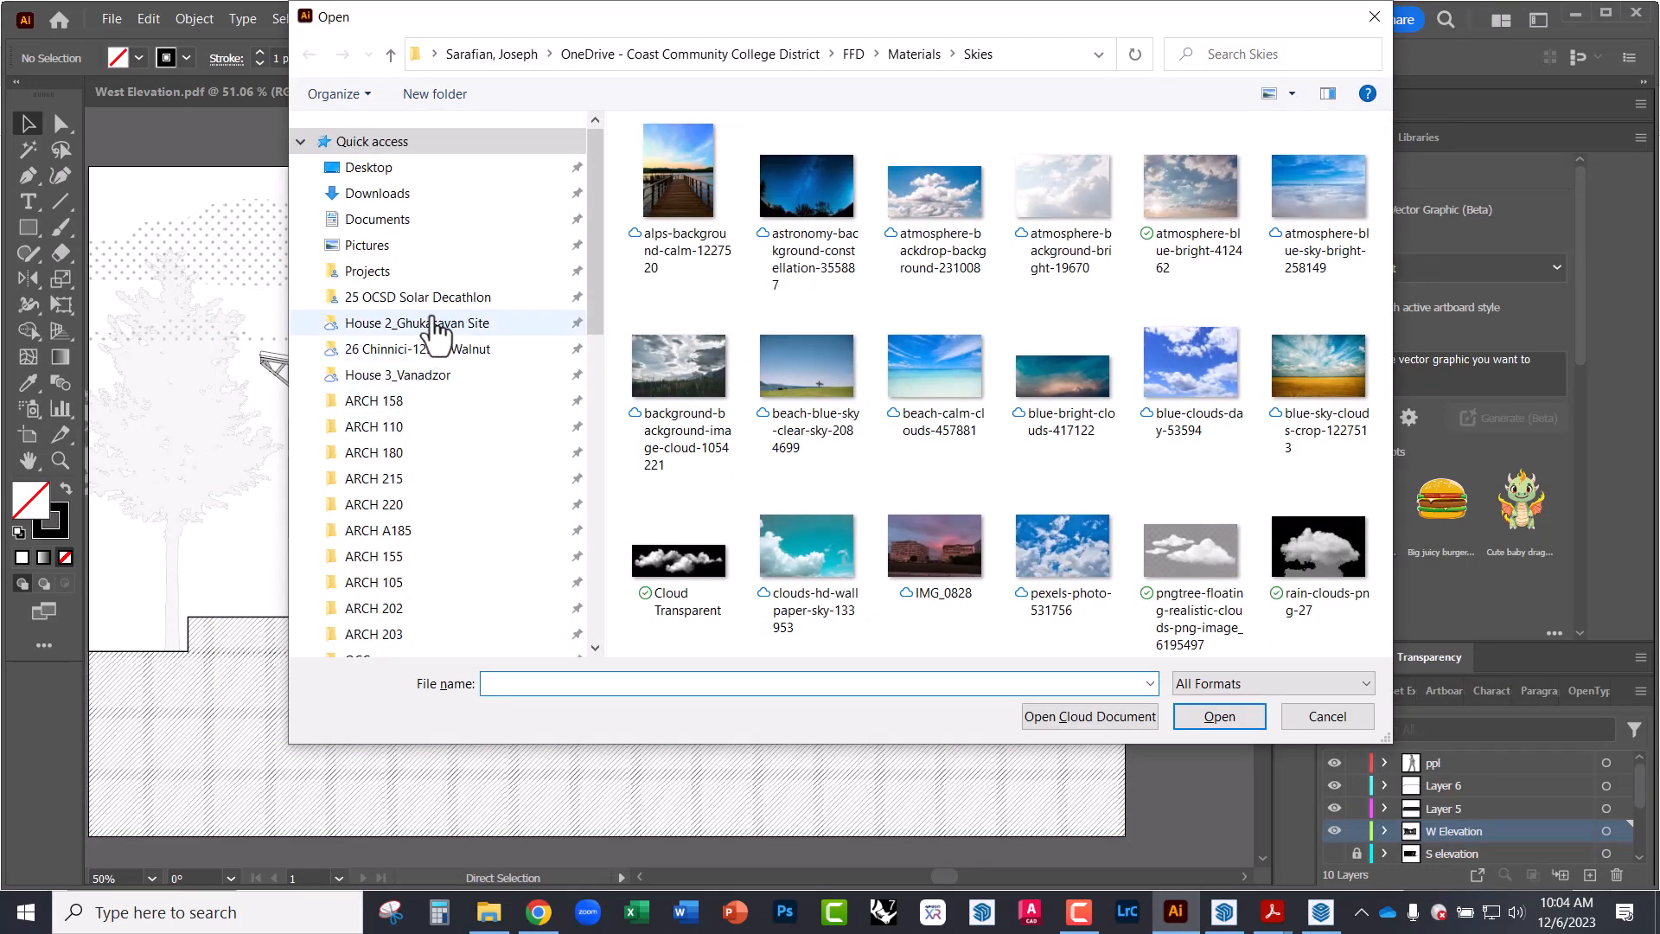
left_click(484, 298)
double_click(667, 256)
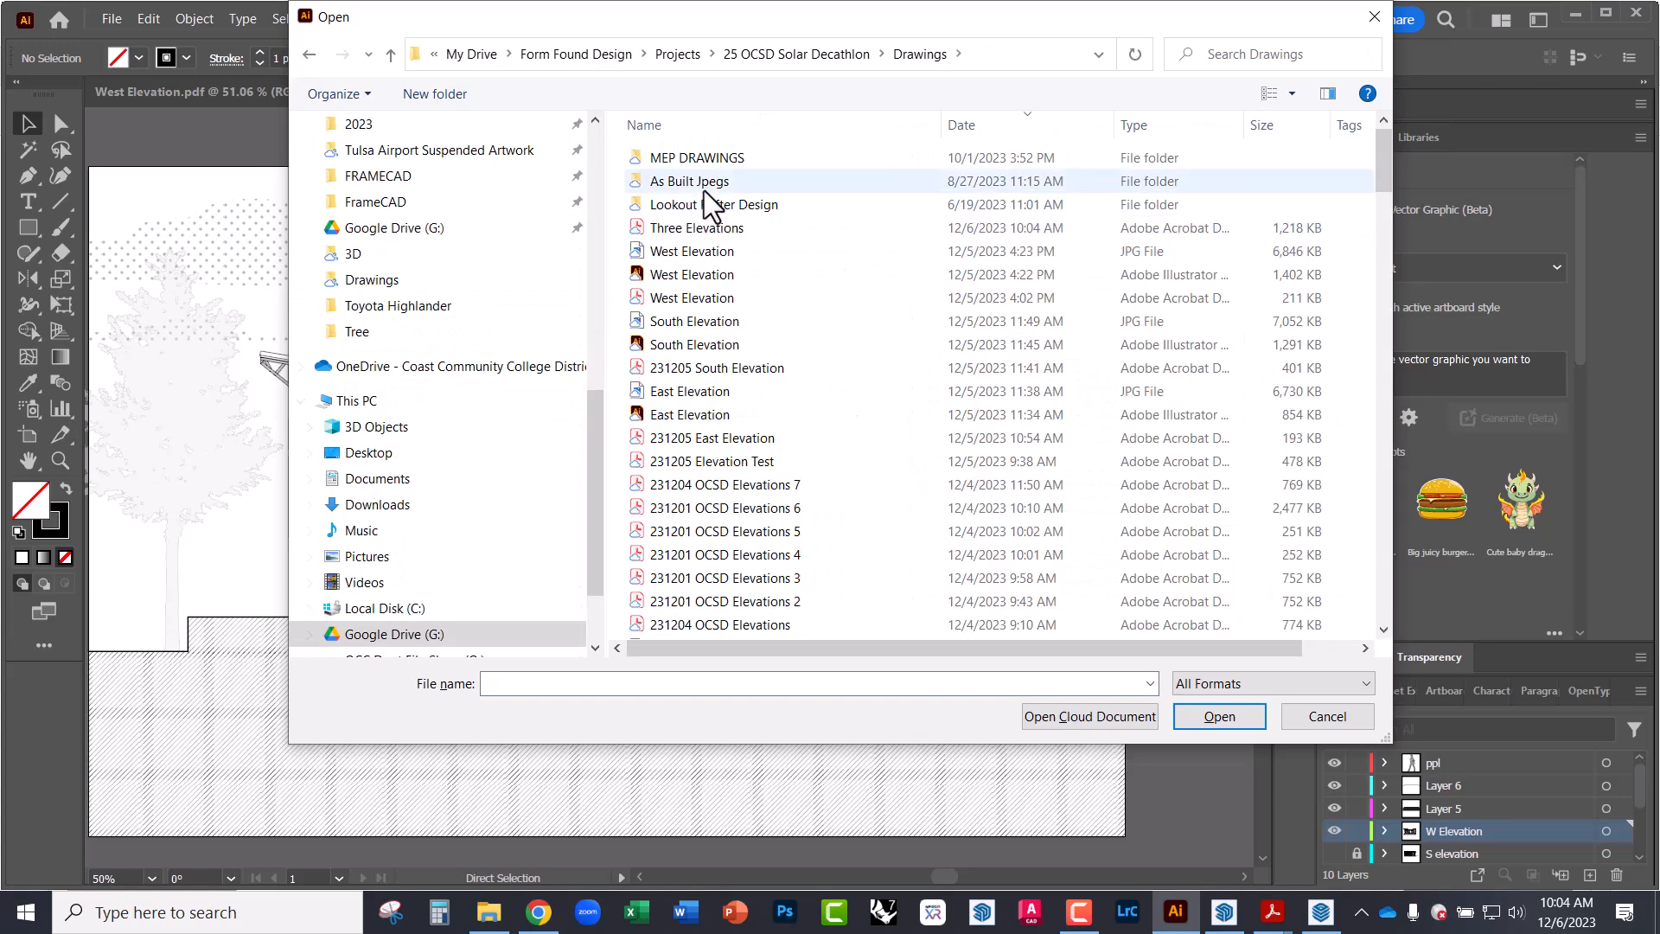
left_click(727, 230)
double_click(726, 230)
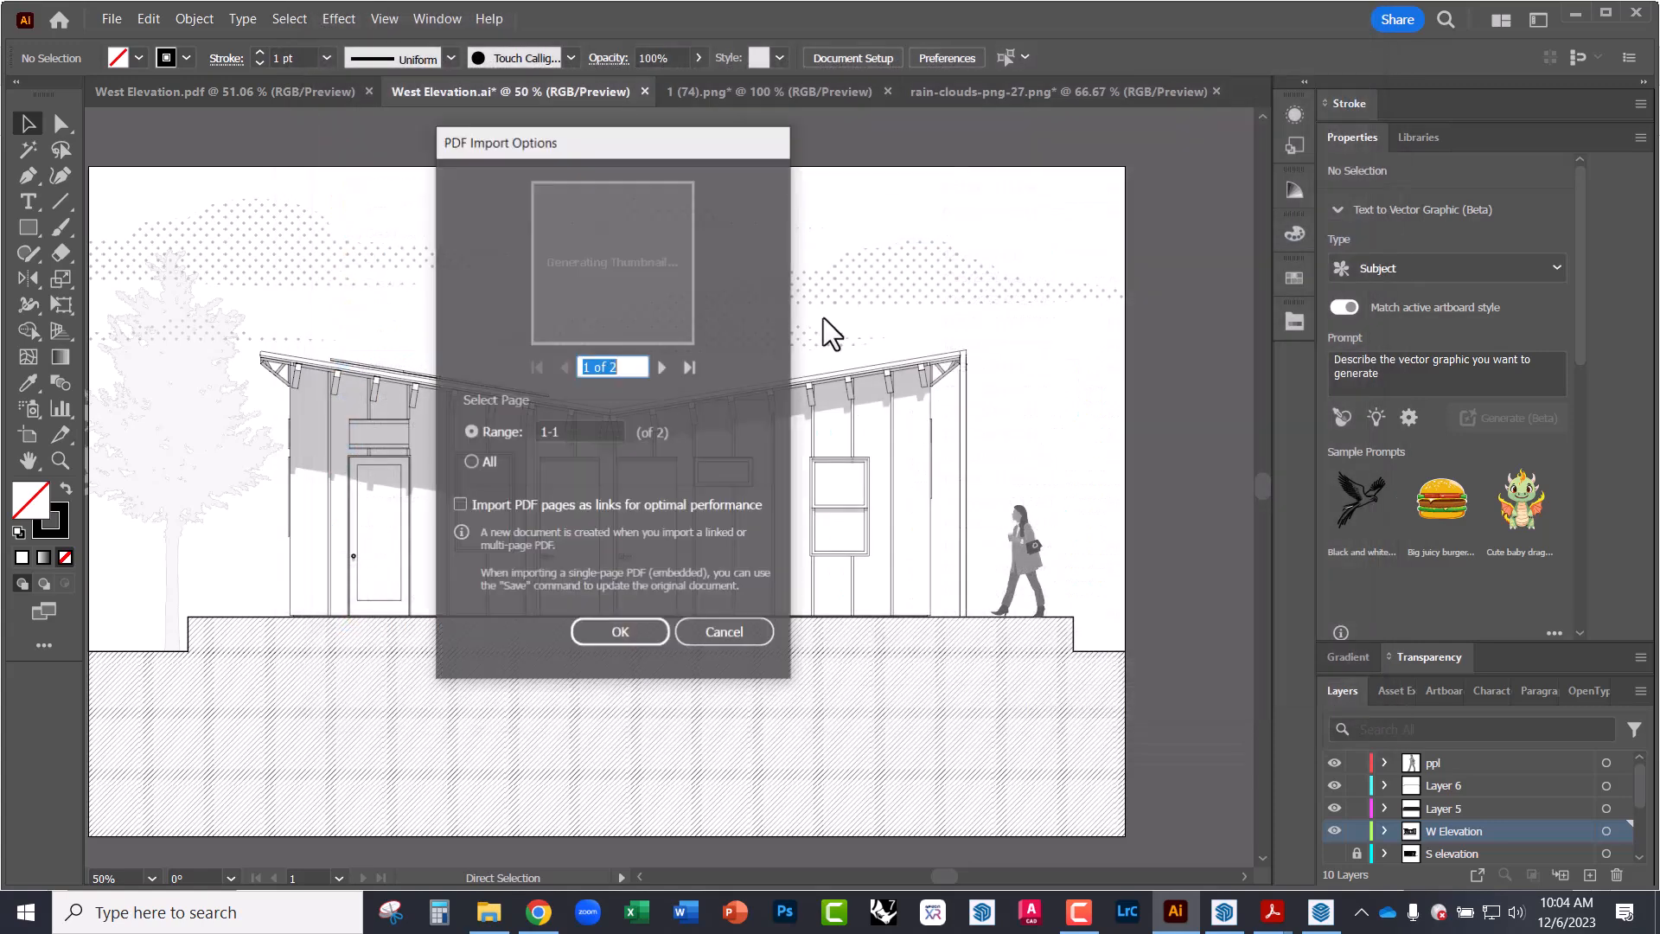
- Import all pages of the PDF as links into a new document
left_click(477, 463)
left_click(502, 505)
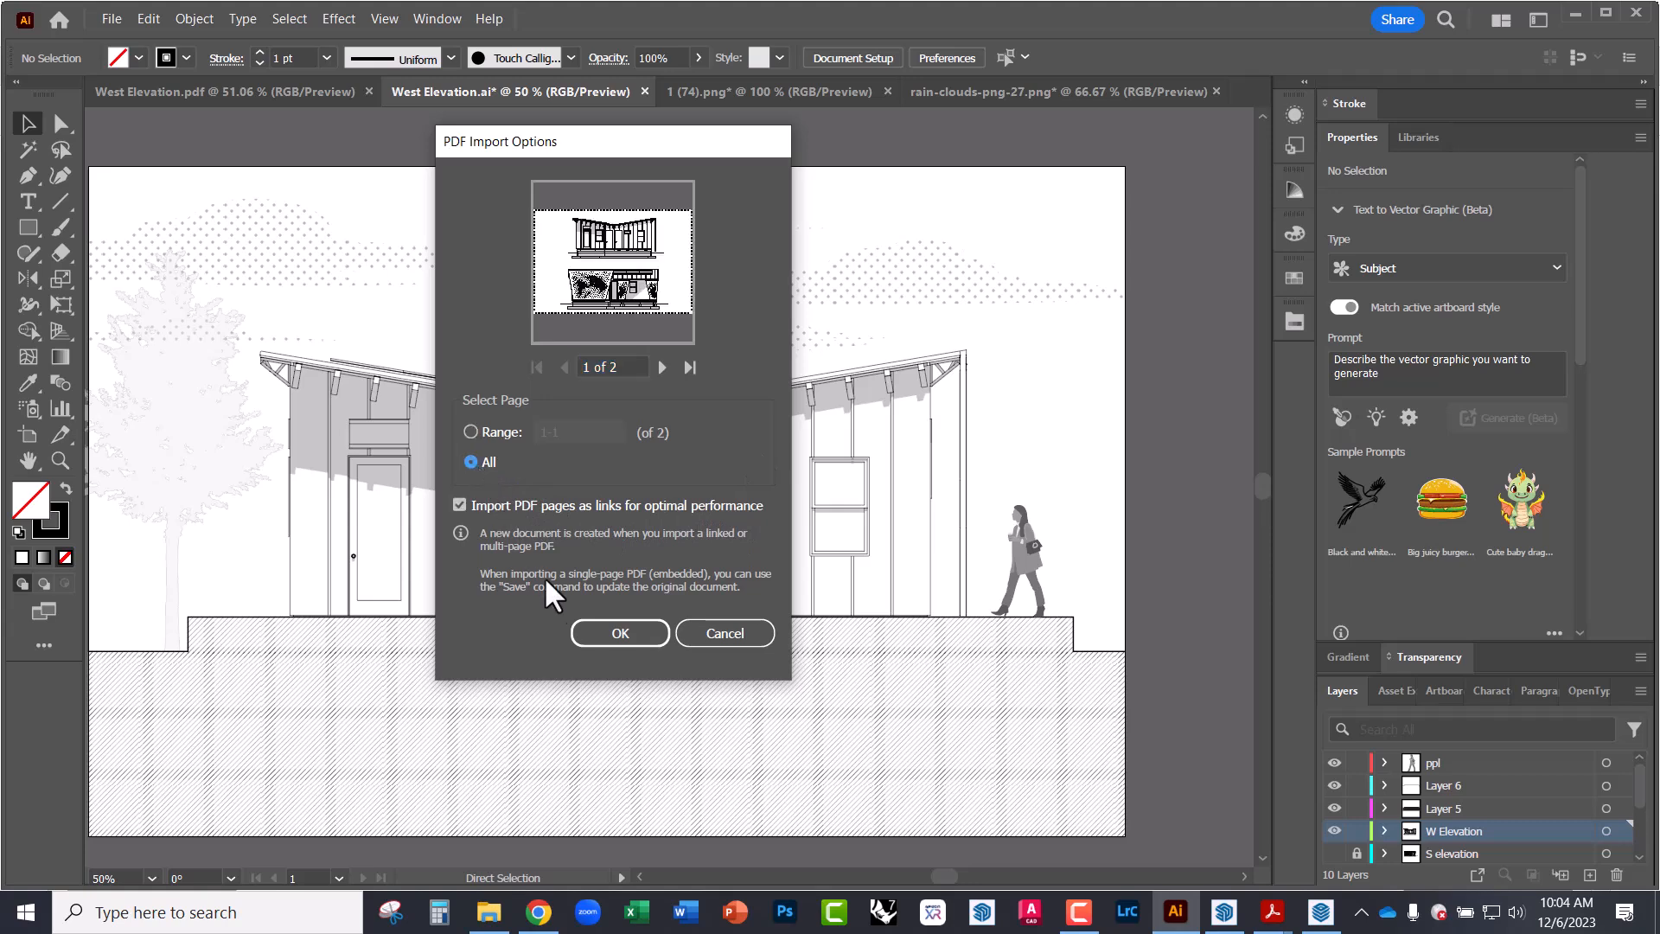
left_click(597, 640)
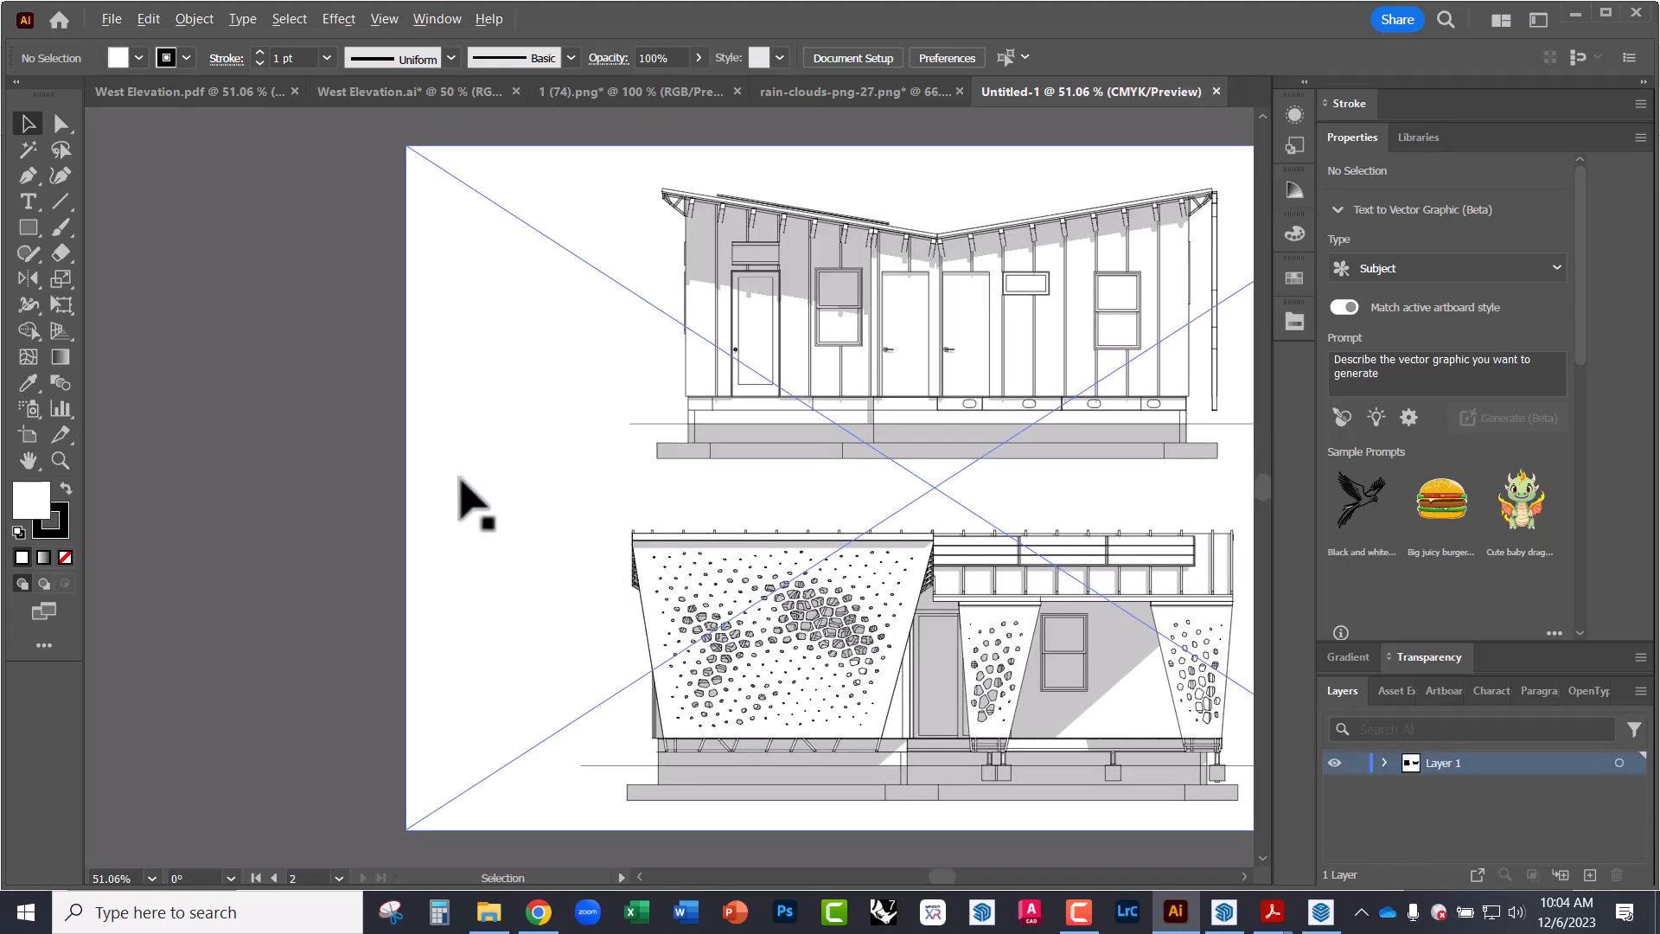
- Select the linked West and South Elevation page on the first artboard with the Direct Selection tool
scroll(445, 478, "down", 4, "alt")
scroll(701, 404, "up", 1, "alt")
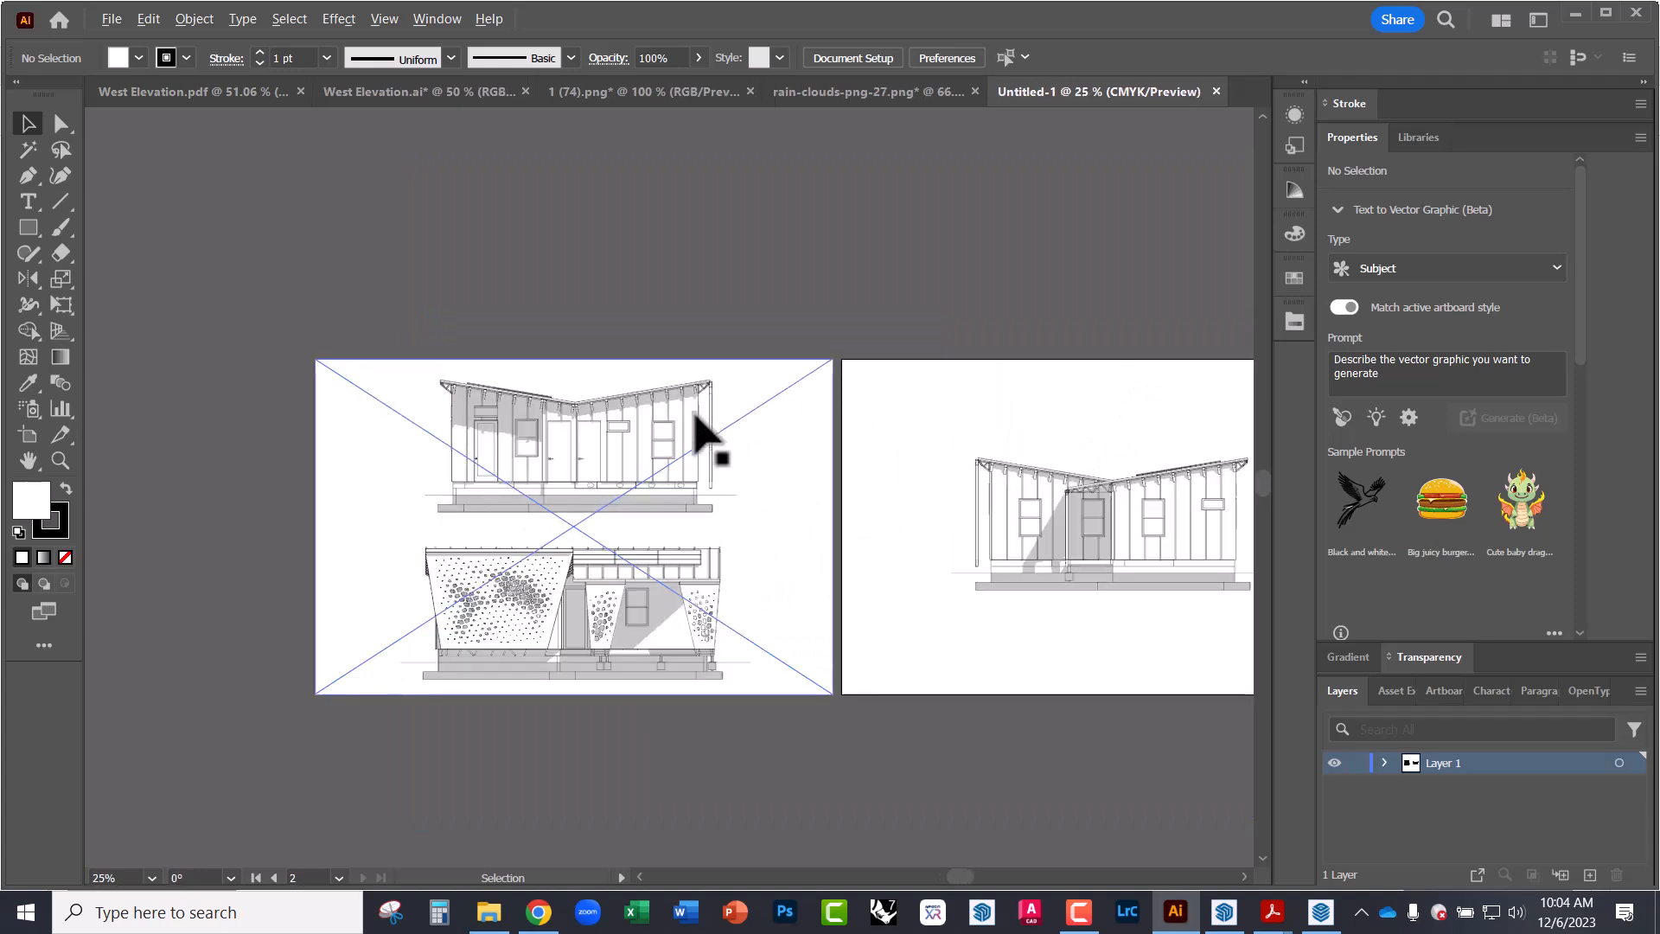
scroll(701, 405, "up", 1, "alt")
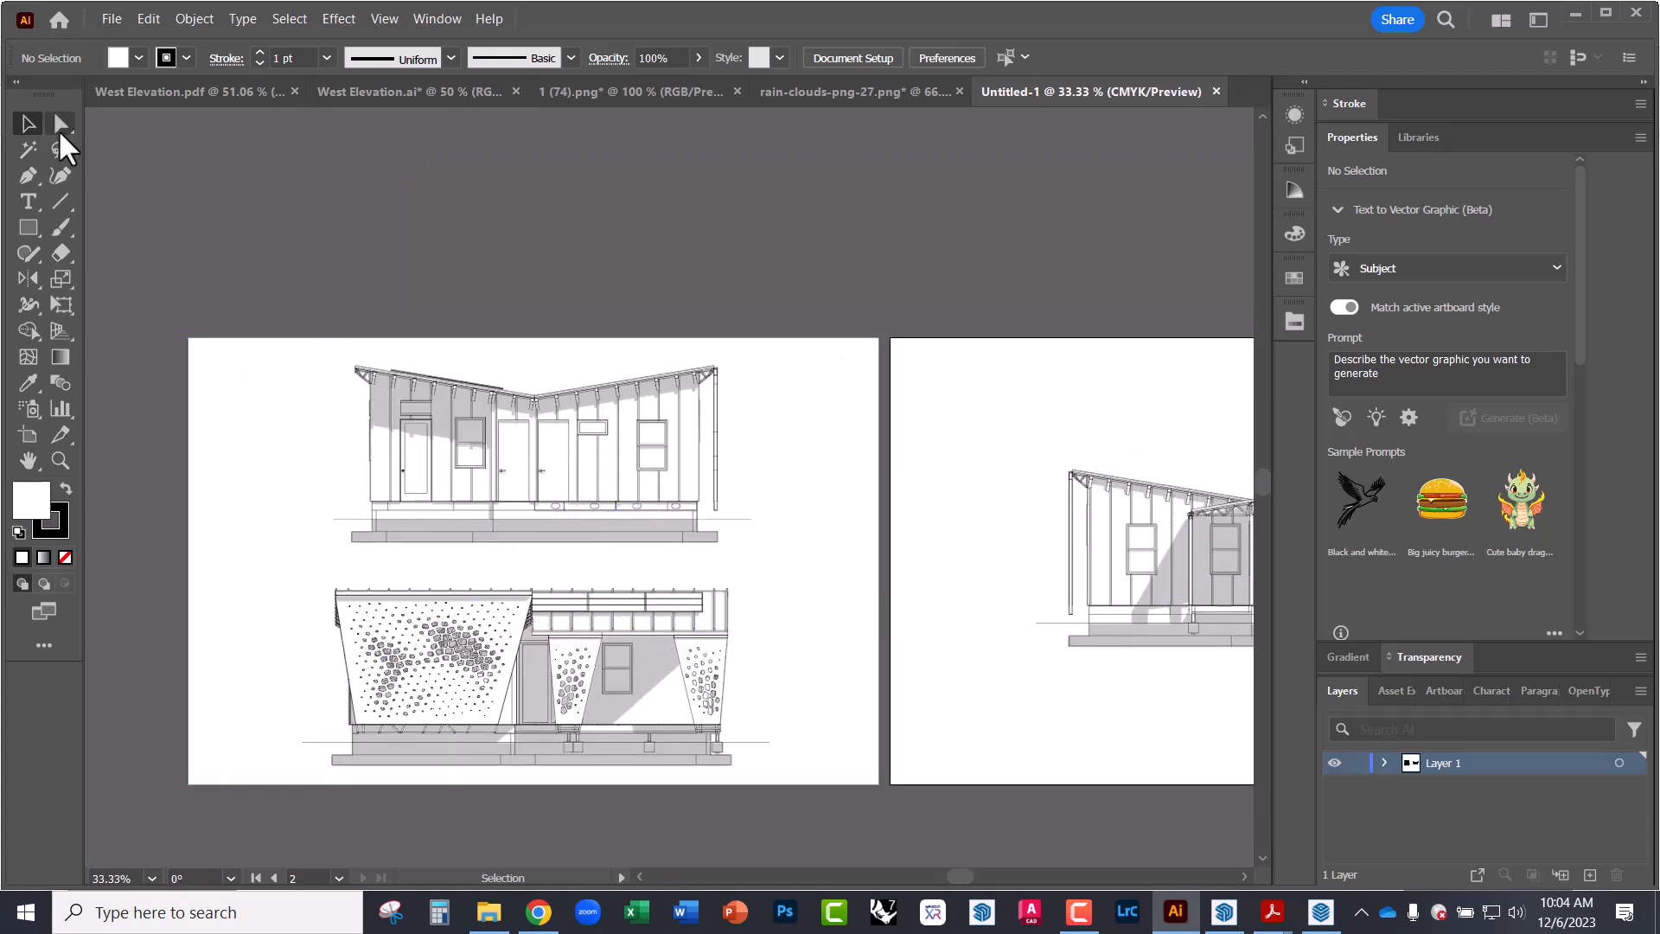
left_click(61, 122)
left_click(424, 432)
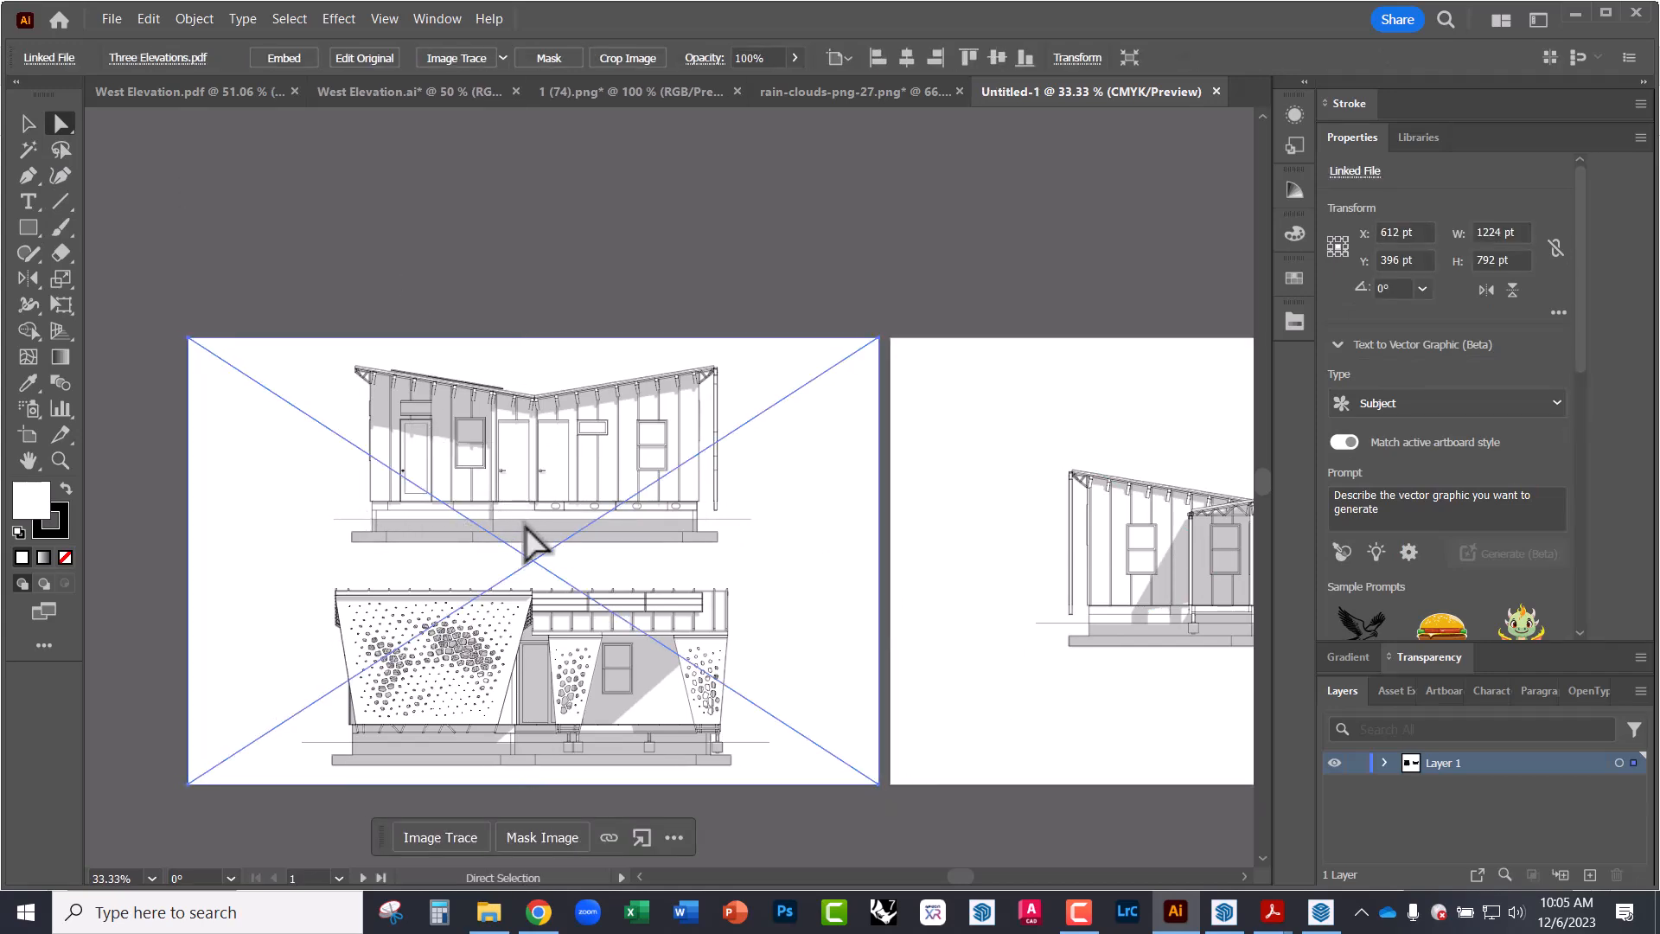
- Deselect the linked page and open Three Elevations.pdf again, importing only page 1 without linking it
scroll(657, 415, "up", 5, "alt")
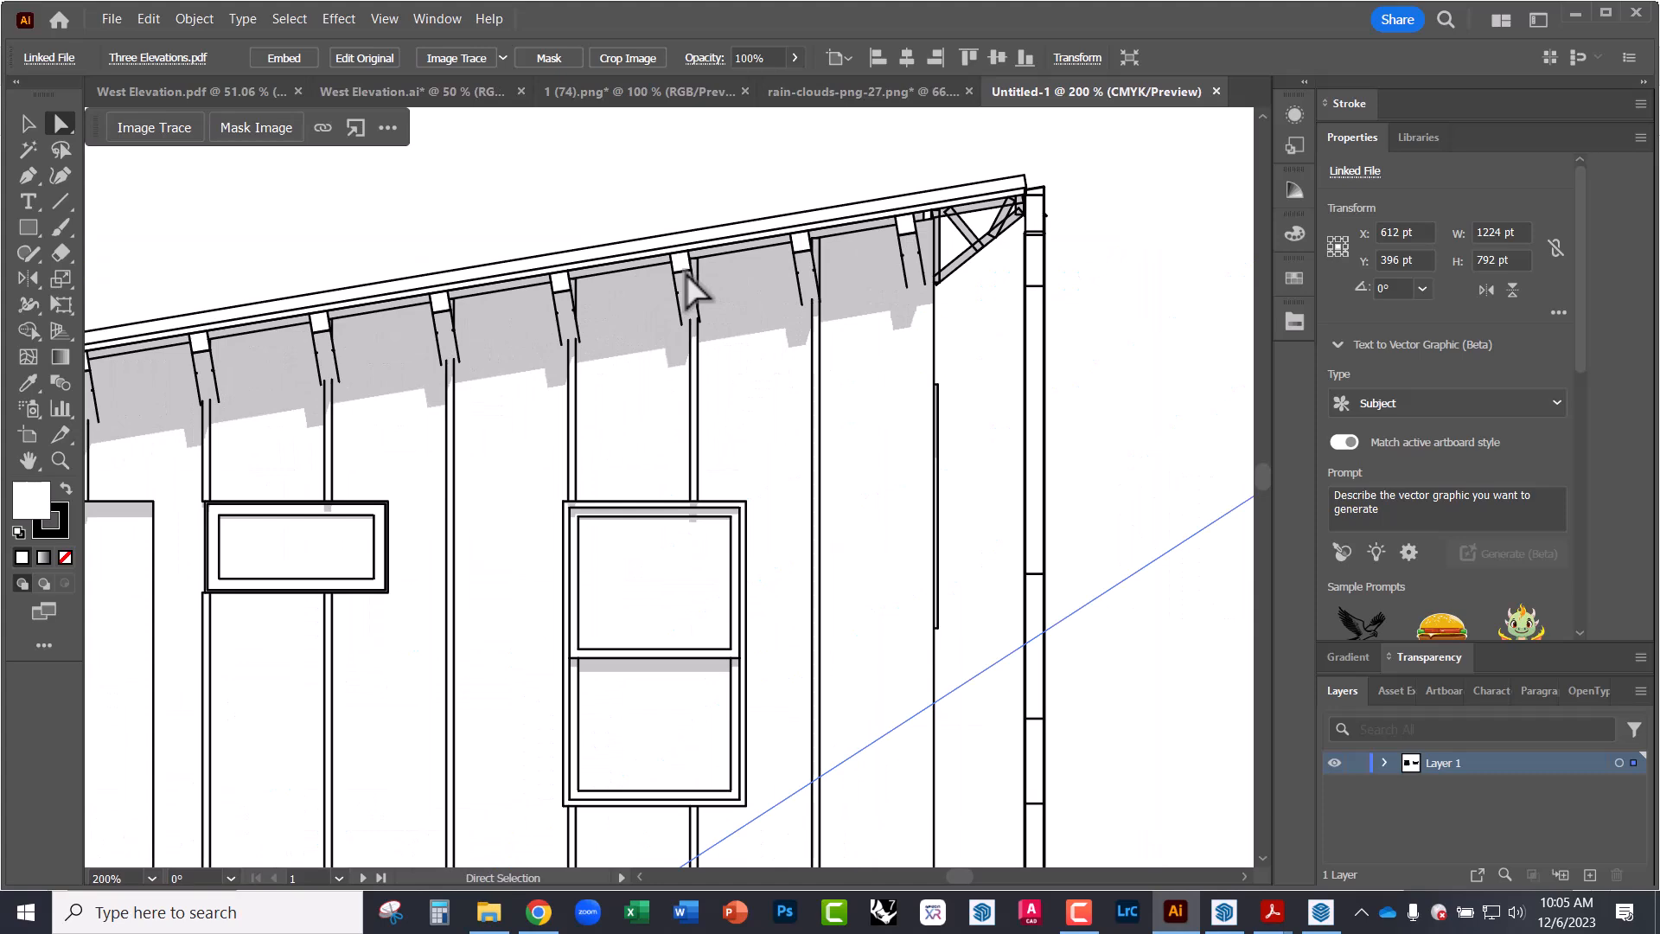
scroll(735, 346, "down", 4, "alt")
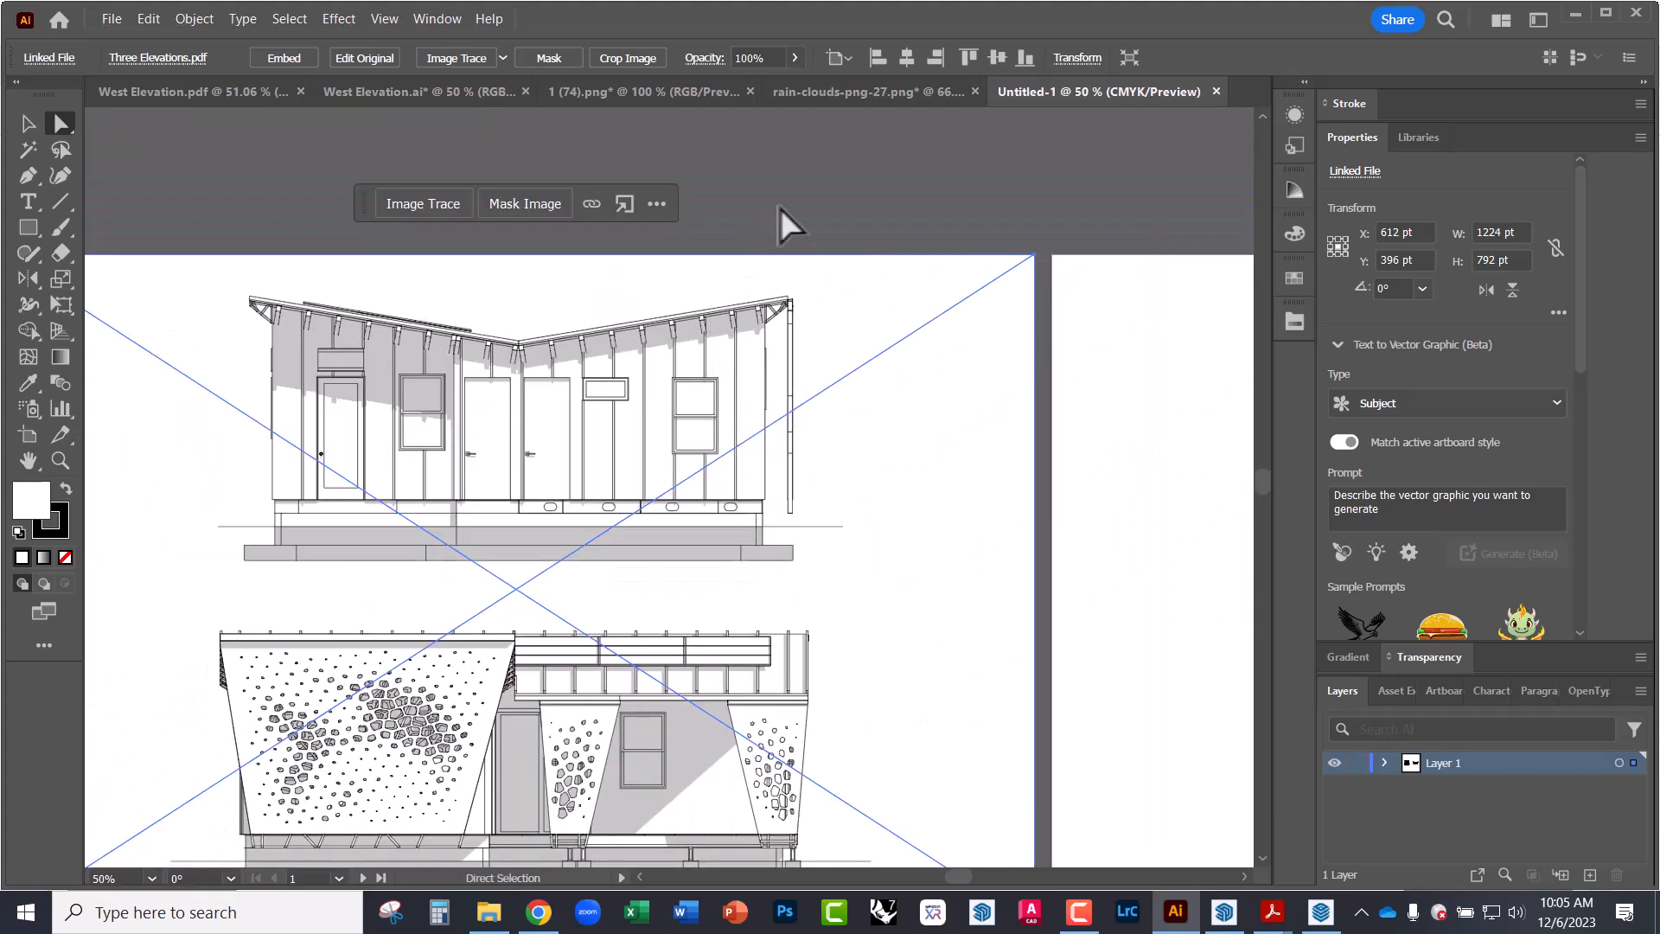
left_click(781, 209)
left_click(107, 22)
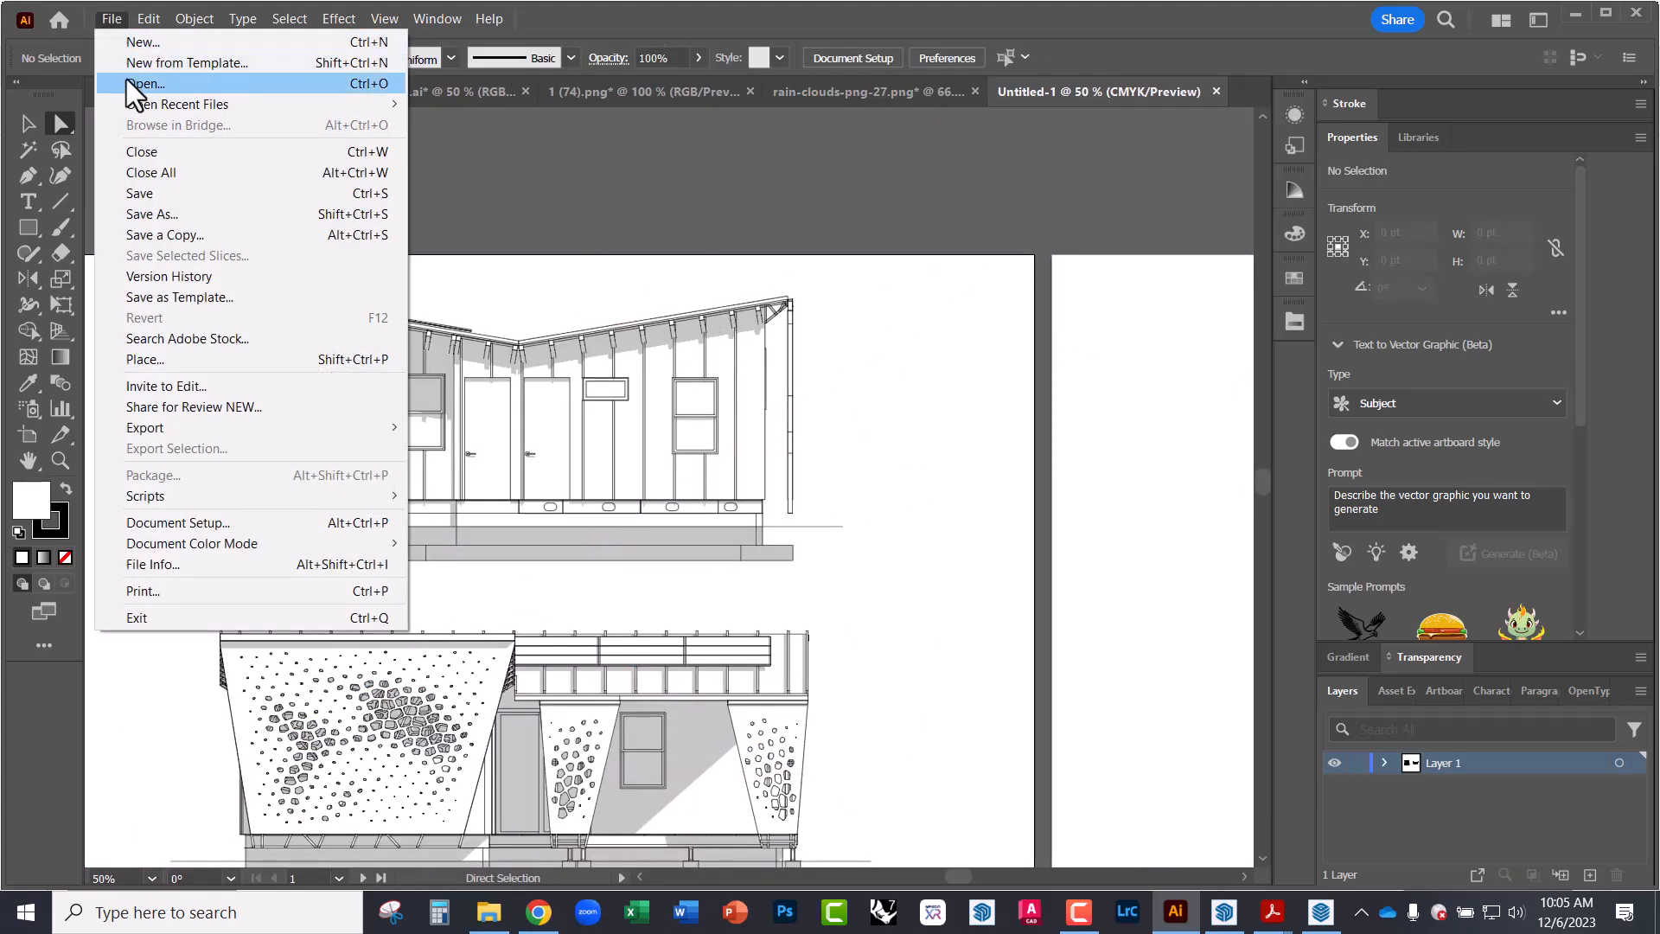
left_click(126, 80)
double_click(703, 229)
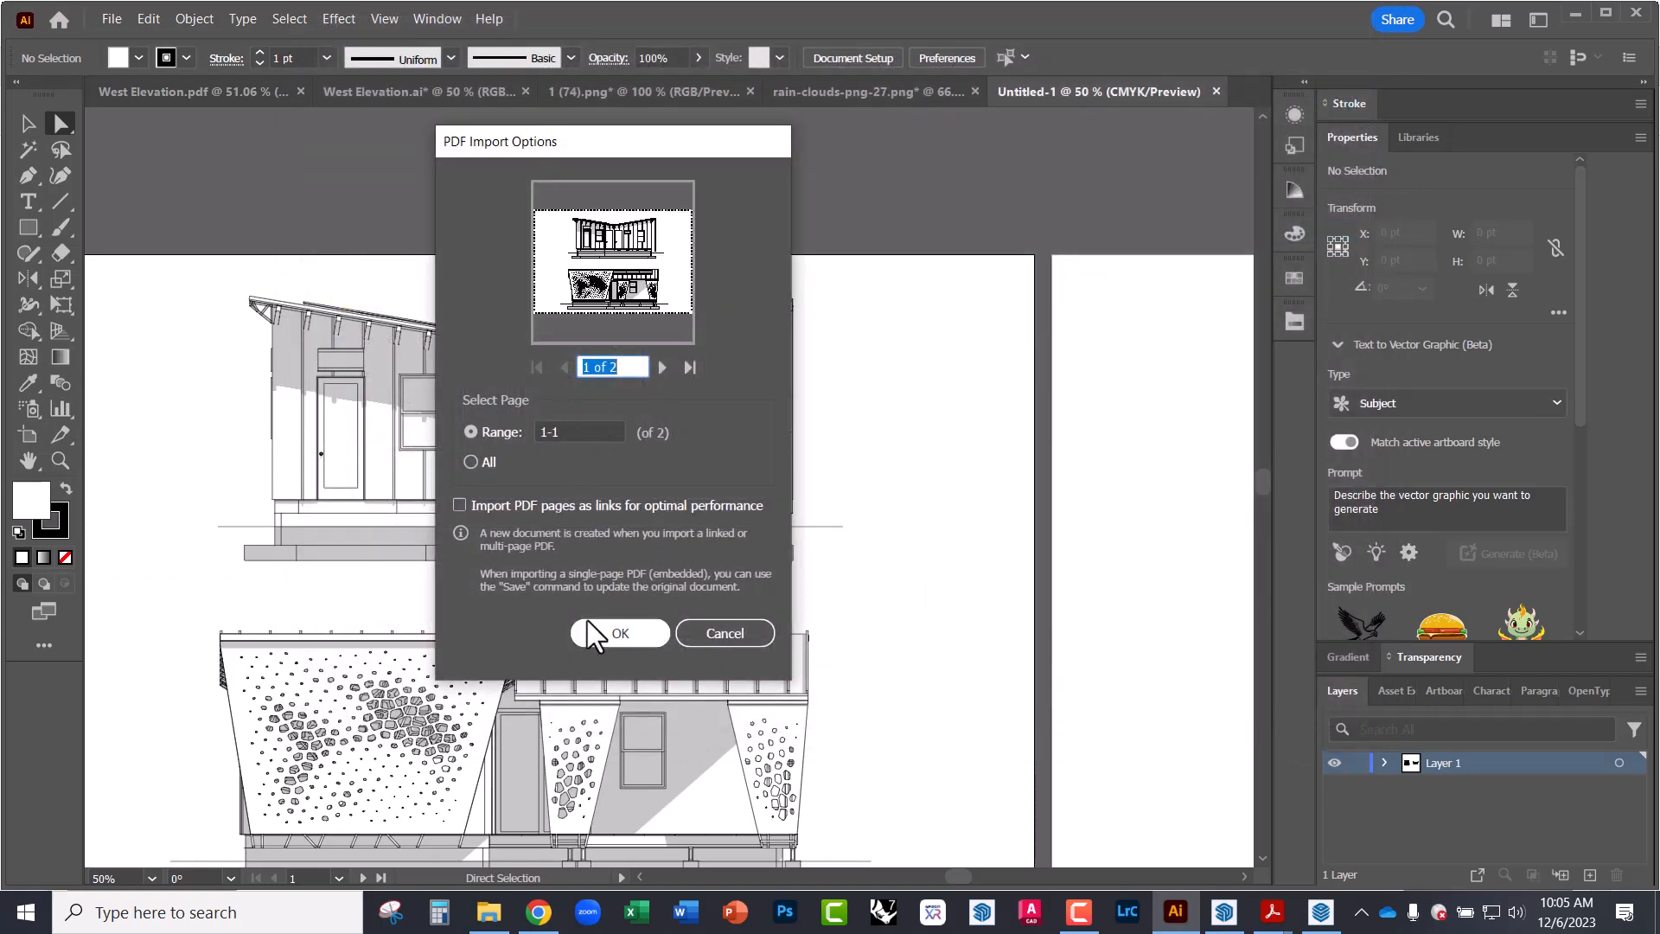
left_click(620, 633)
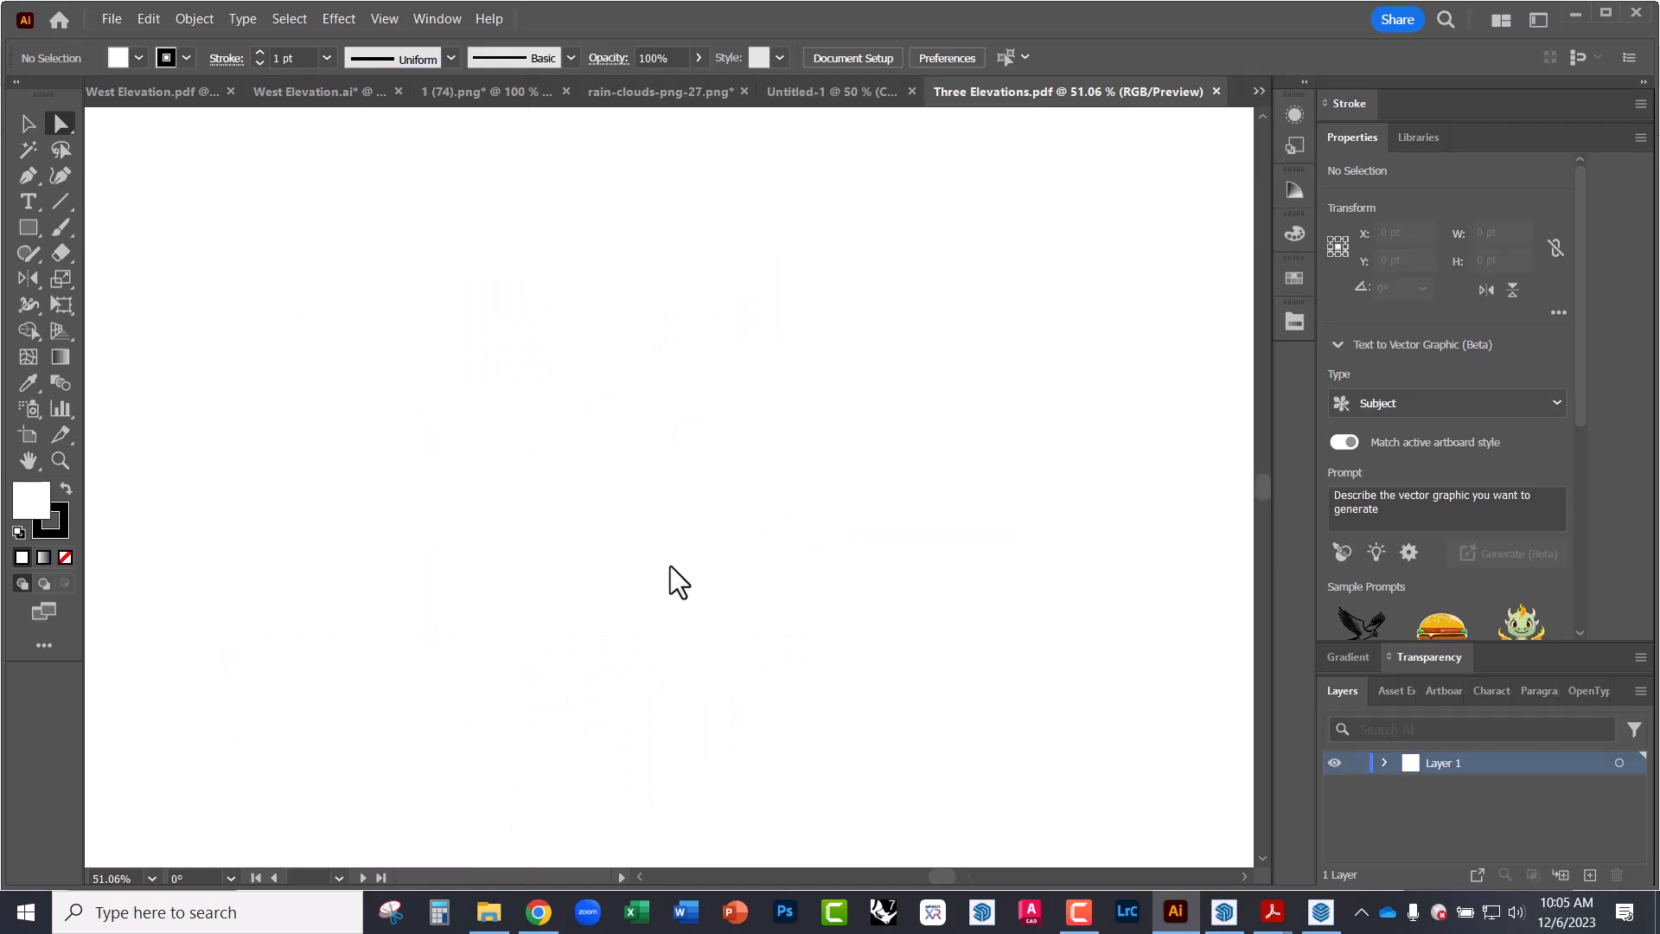
- Test the imported linework by selecting a wall line and moving the West Elevation's sloped roof edge upward
left_click(791, 396)
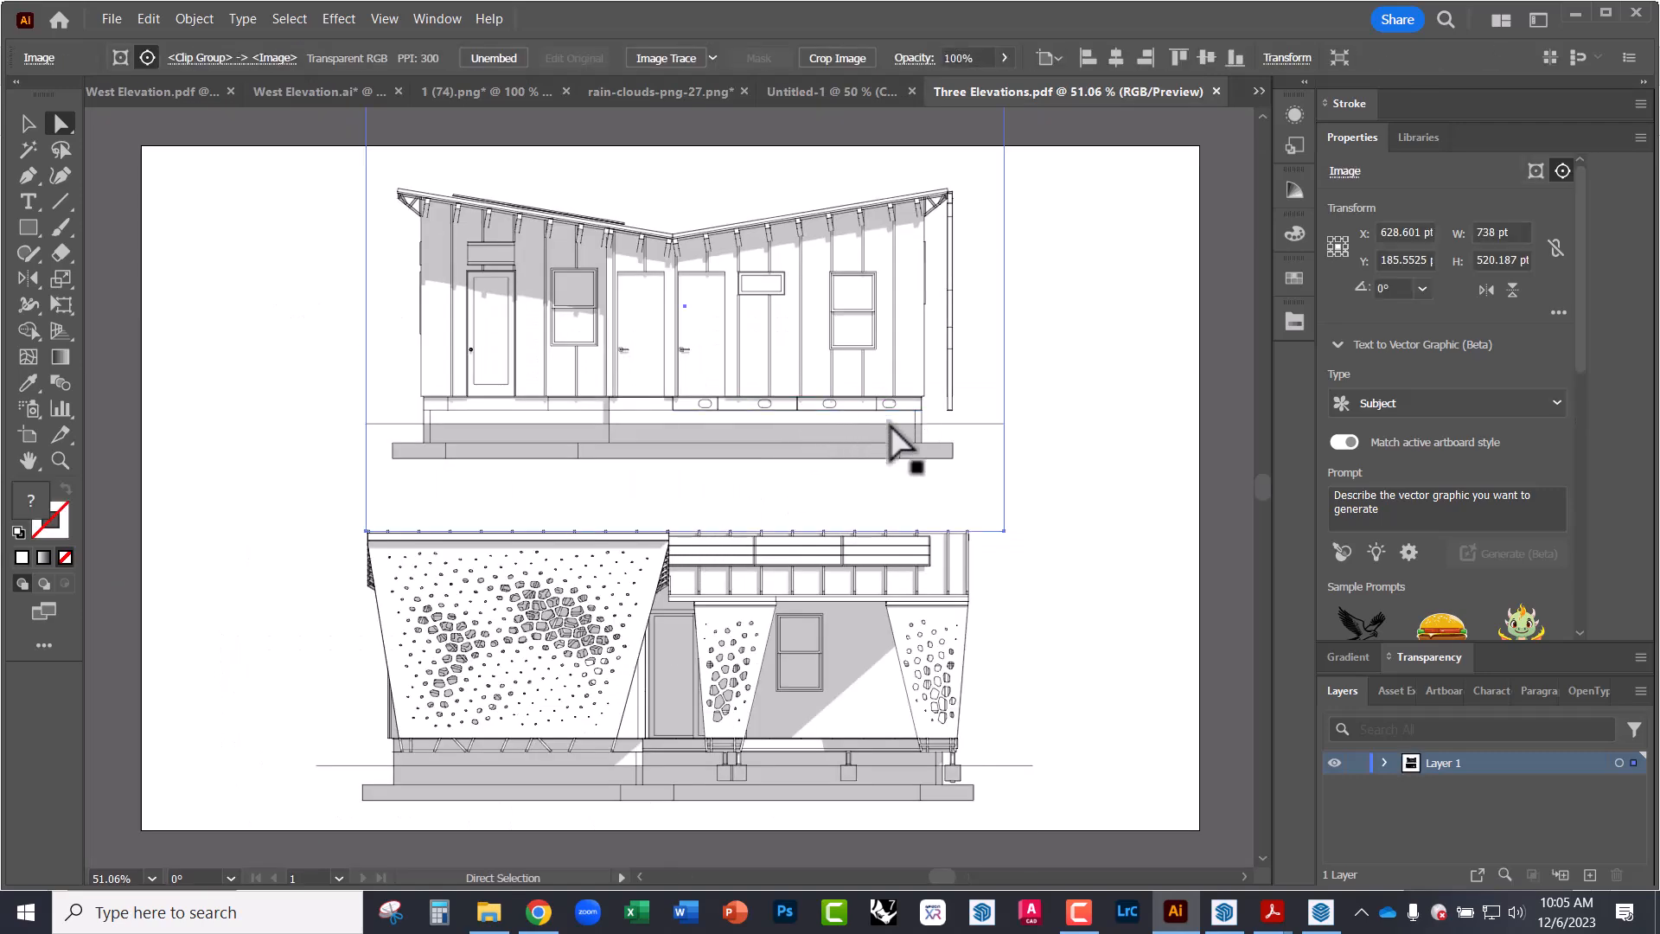
scroll(913, 285, "up", 5, "alt")
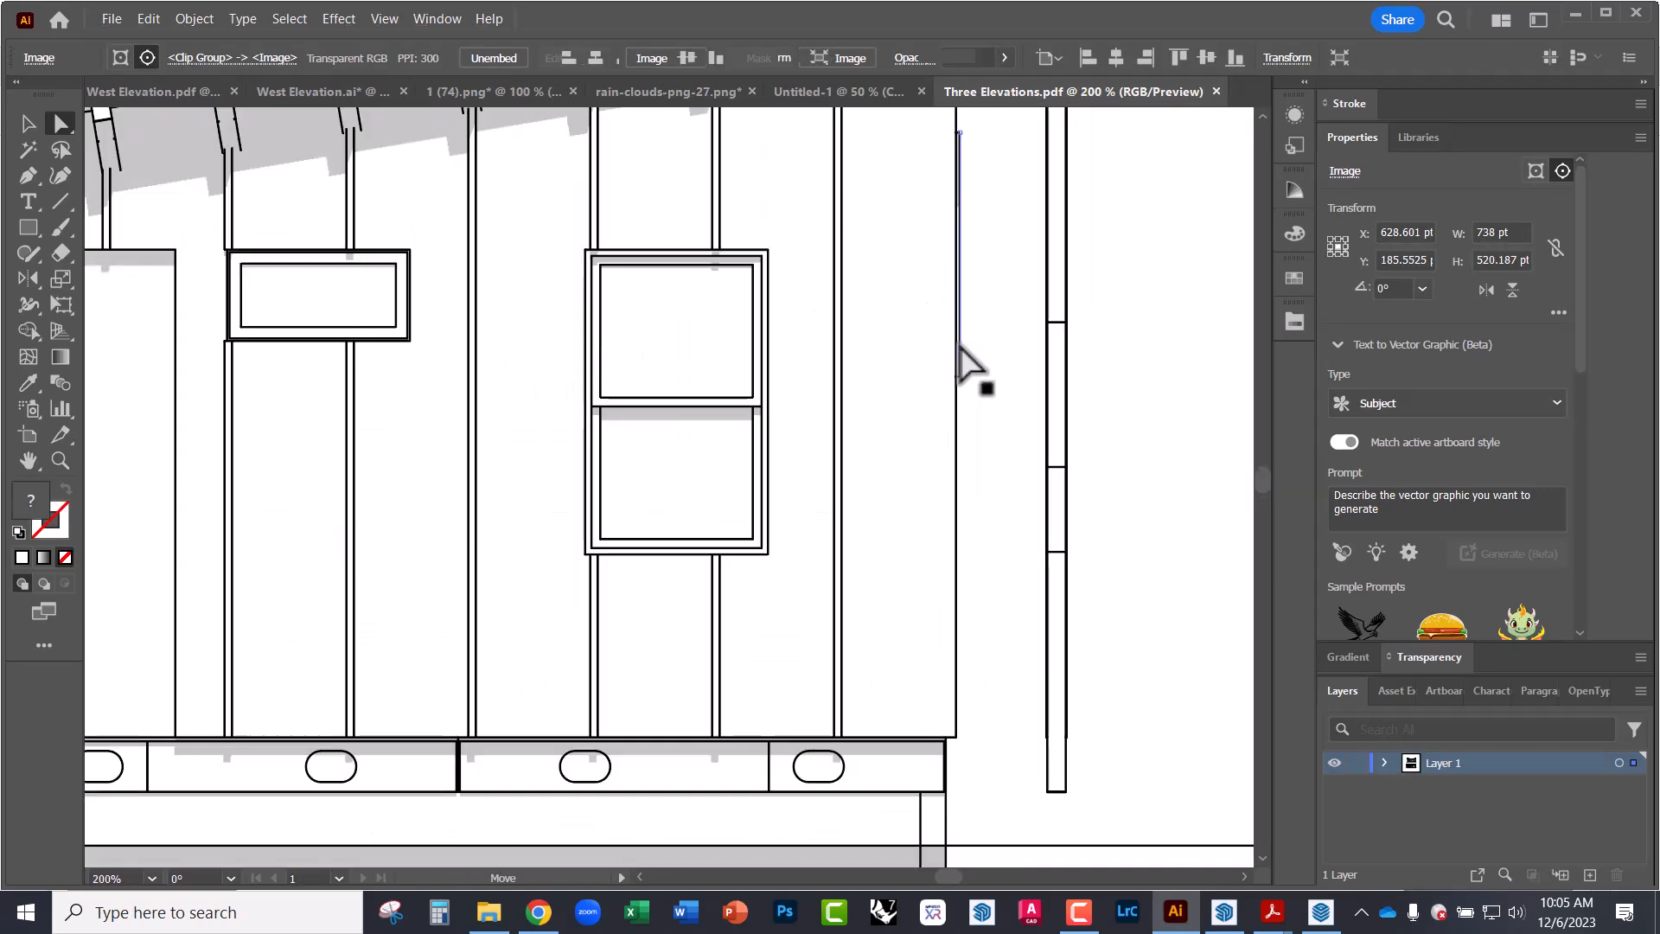
left_click(968, 372)
scroll(878, 563, "down", 3, "alt")
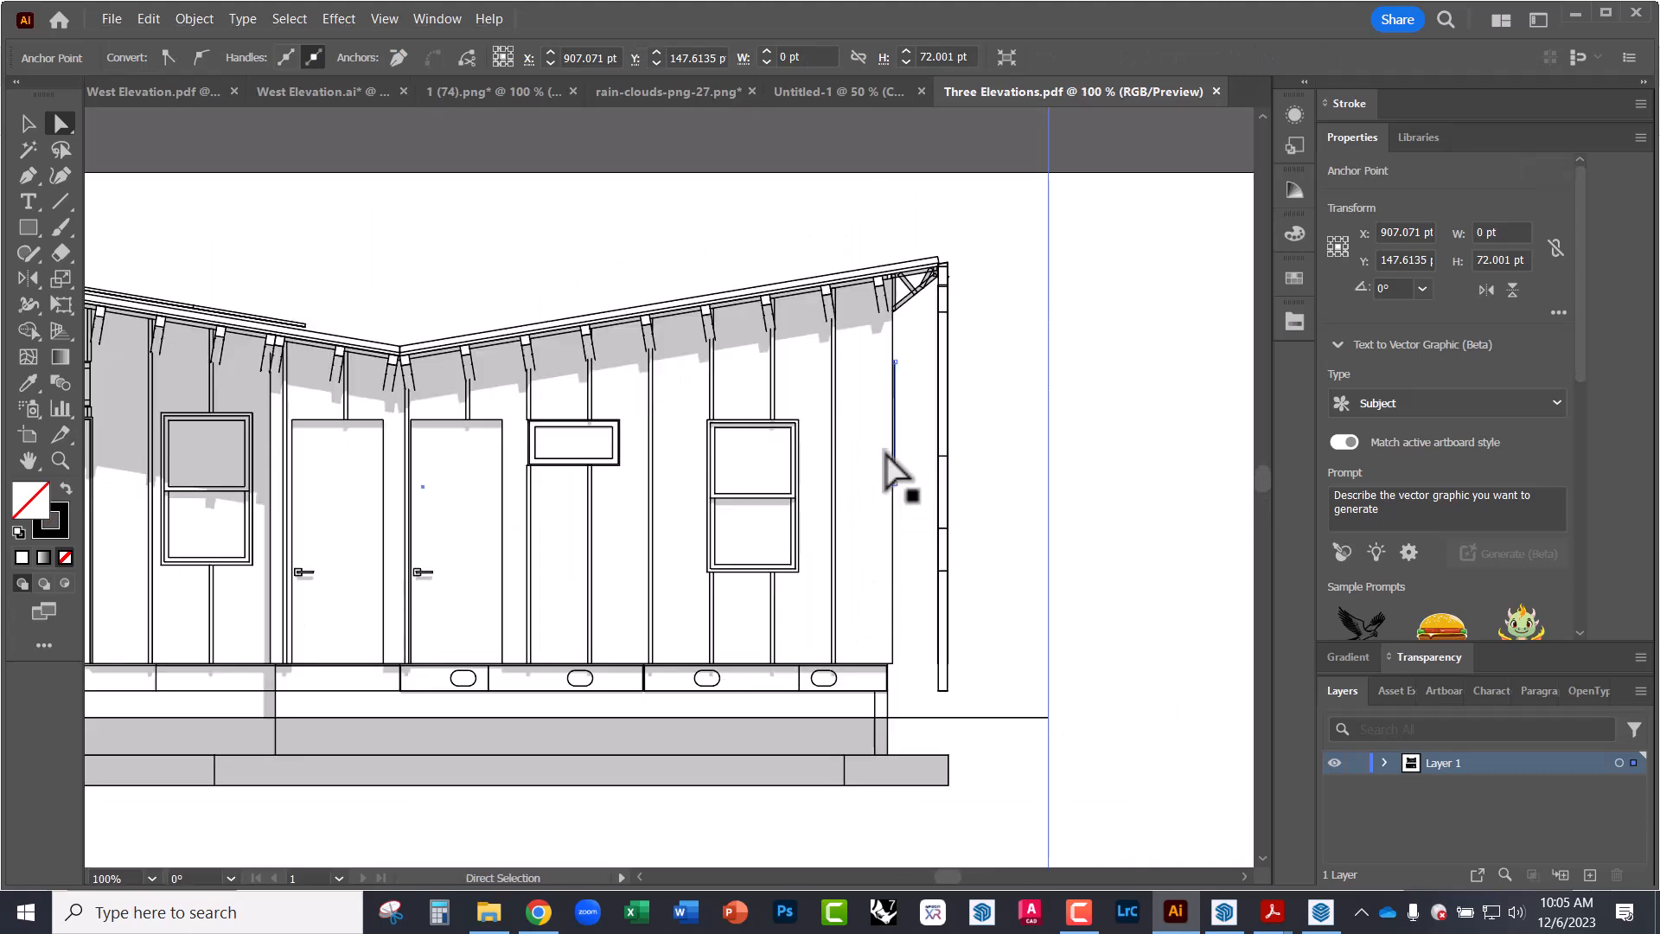
scroll(887, 385, "up", 3, "alt")
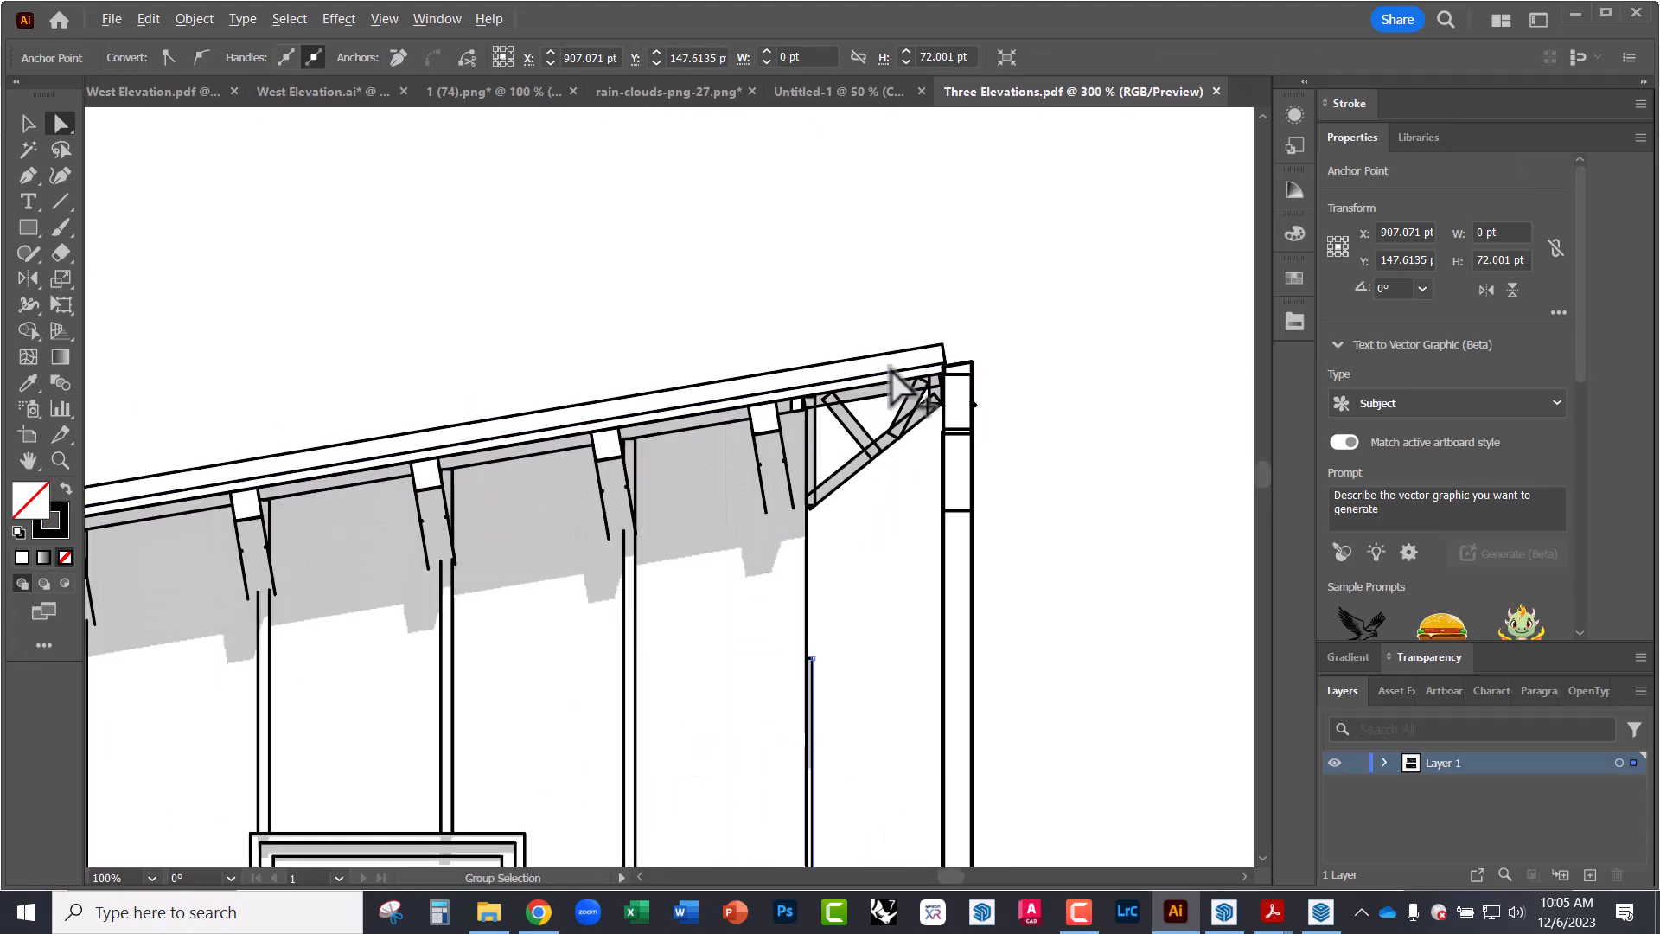
left_click_drag(886, 368, 869, 311)
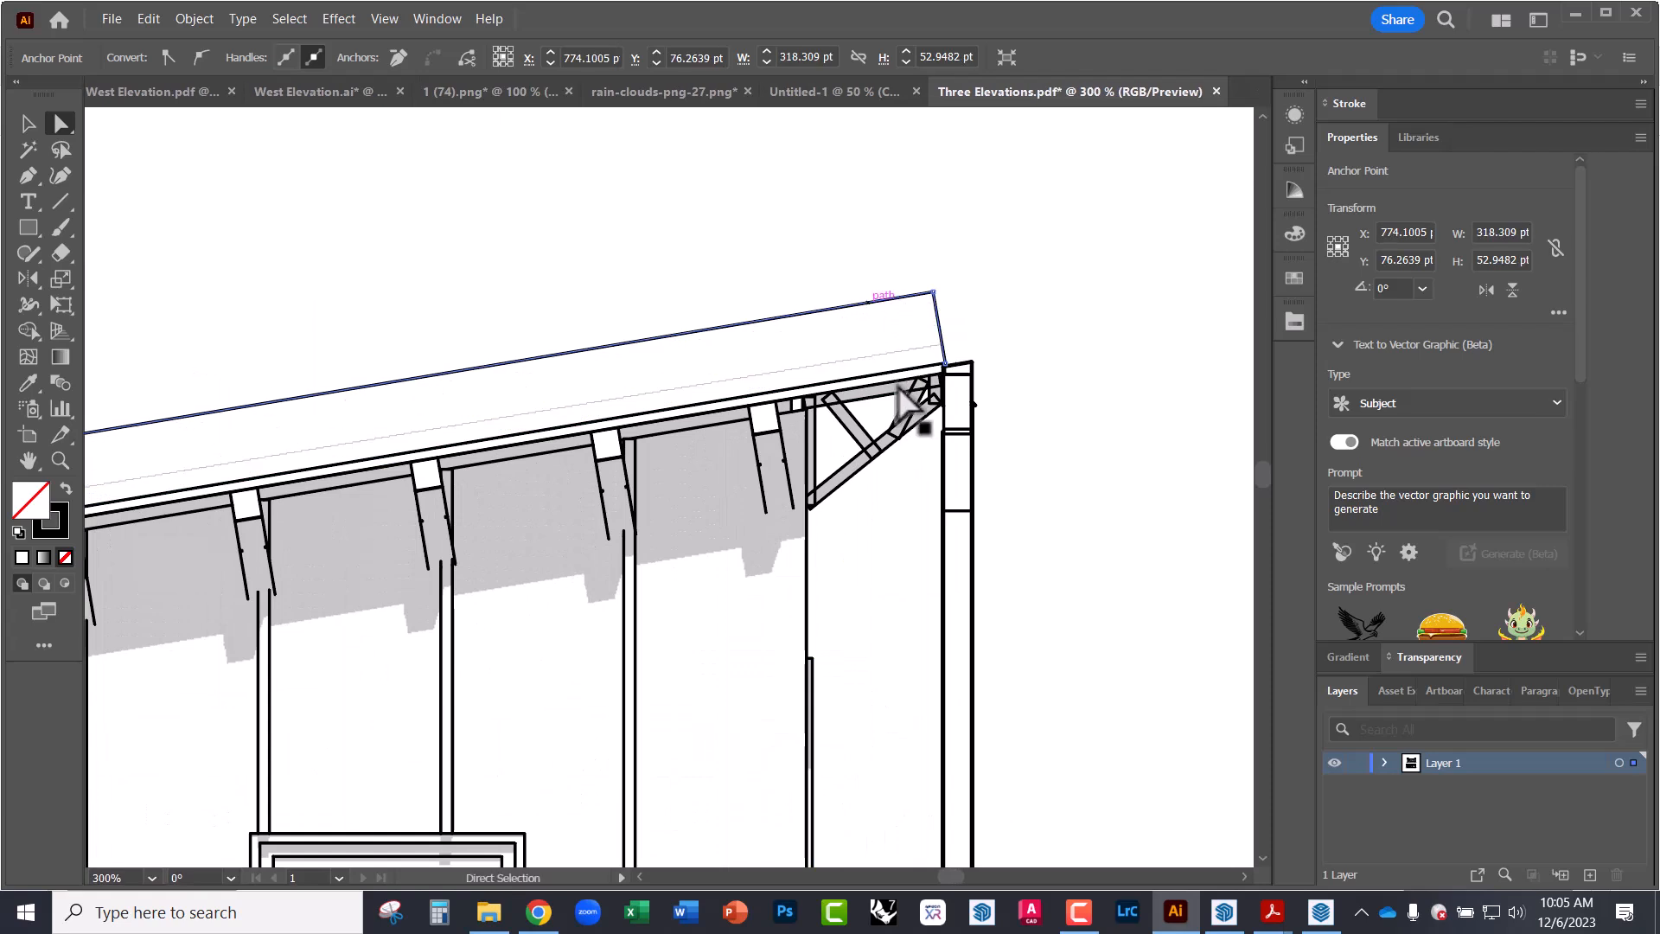
- Cut the West Elevation's shadow image out of its clip group on Layer 1
left_click(725, 553)
scroll(771, 476, "down", 5, "alt")
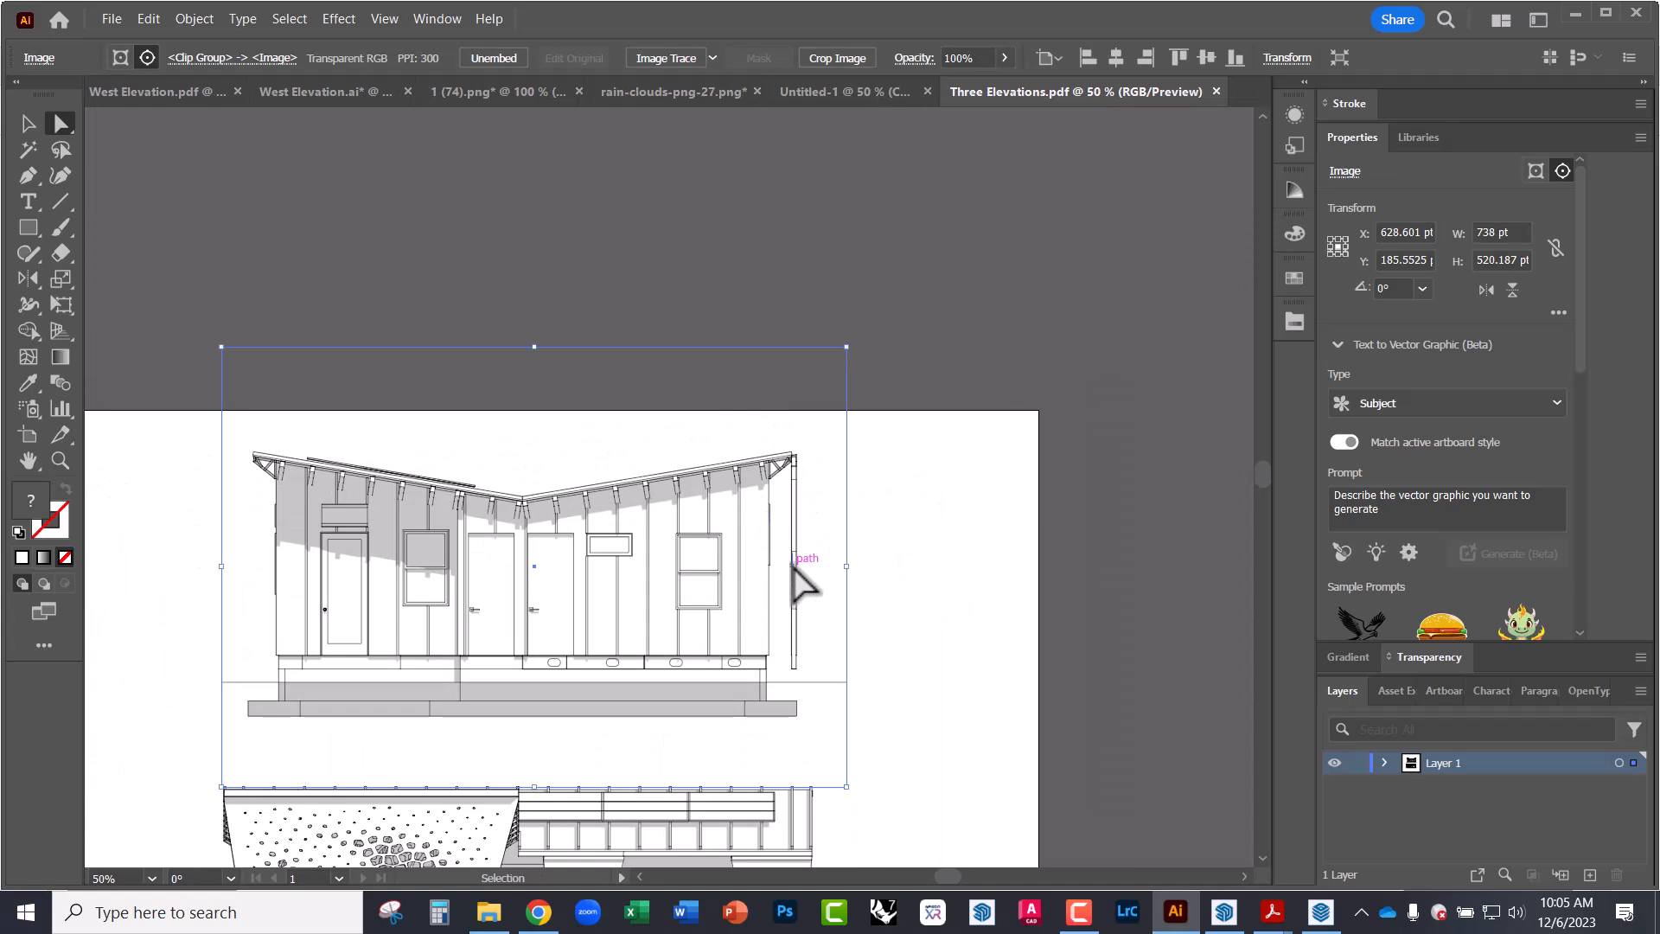
key("Delete")
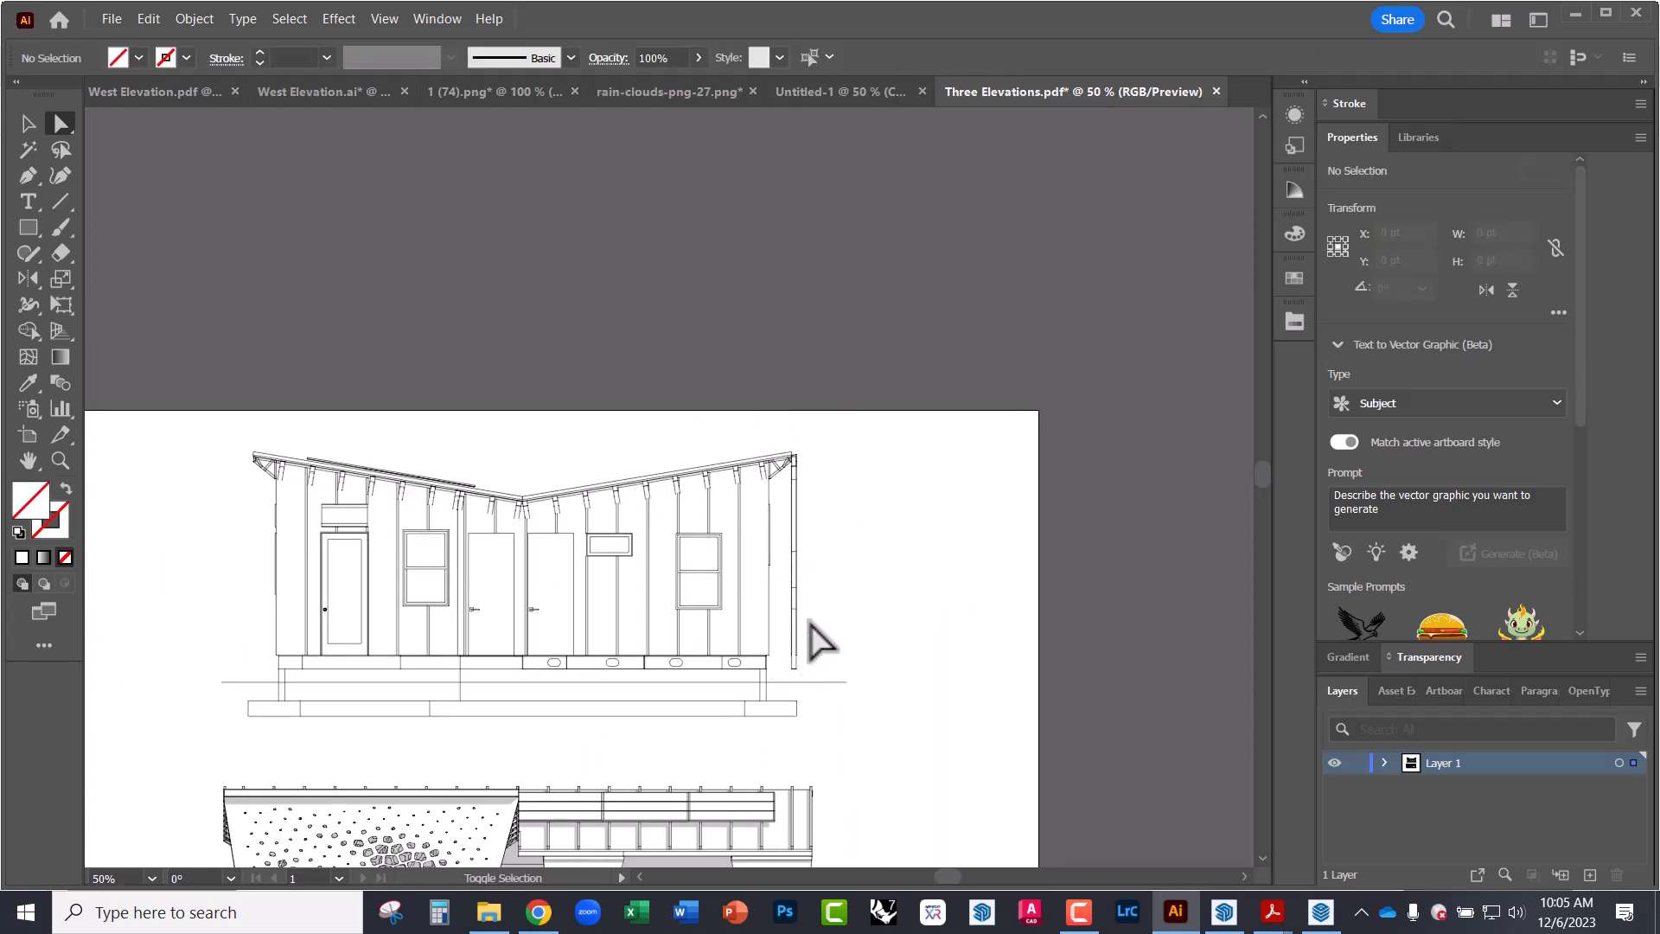
- Try pasting the West shadow image in place on Layer 1, inspect it against the linework, and remove it
key("ctrl+z")
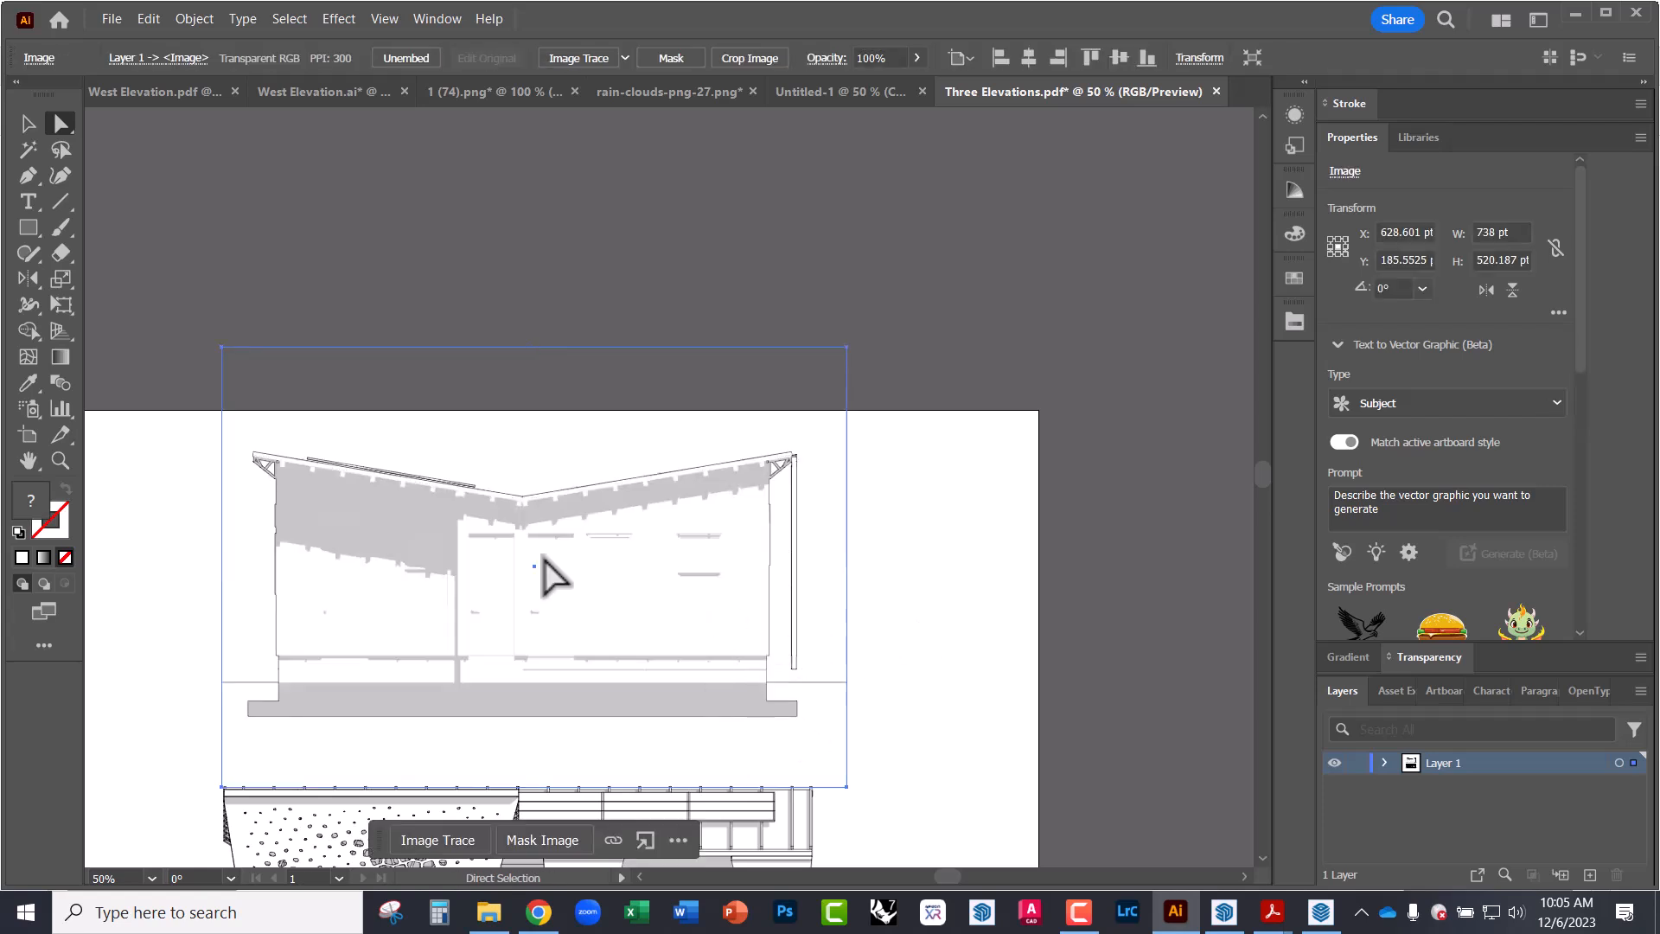
scroll(761, 511, "up", 3, "alt")
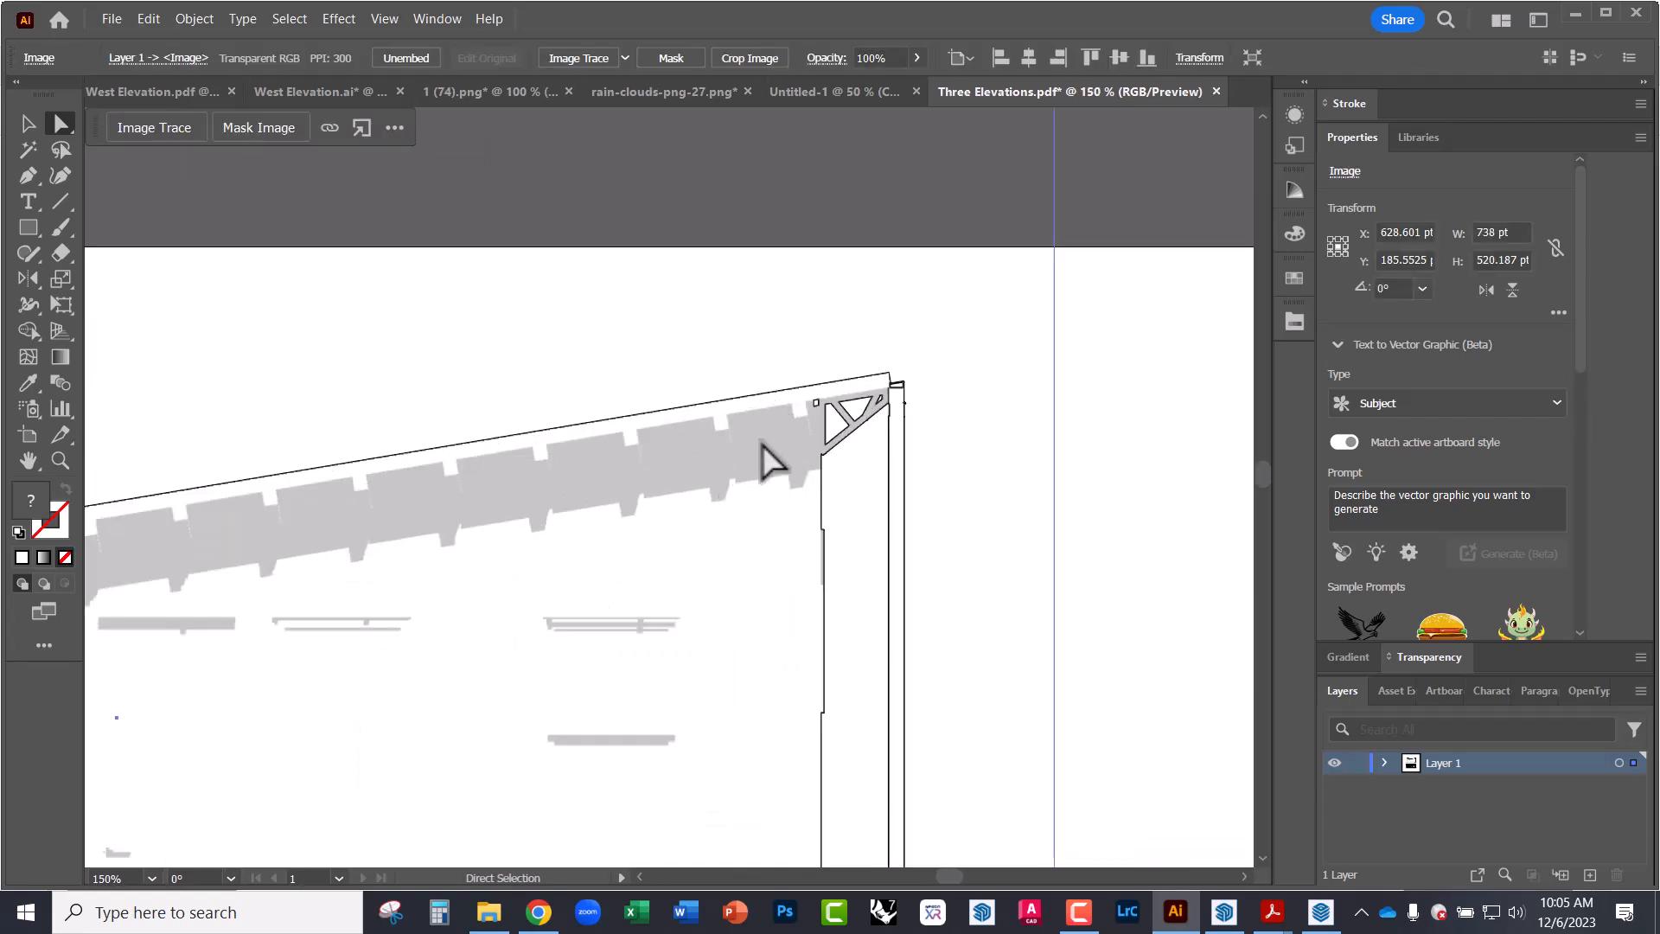
scroll(753, 360, "down", 3, "alt")
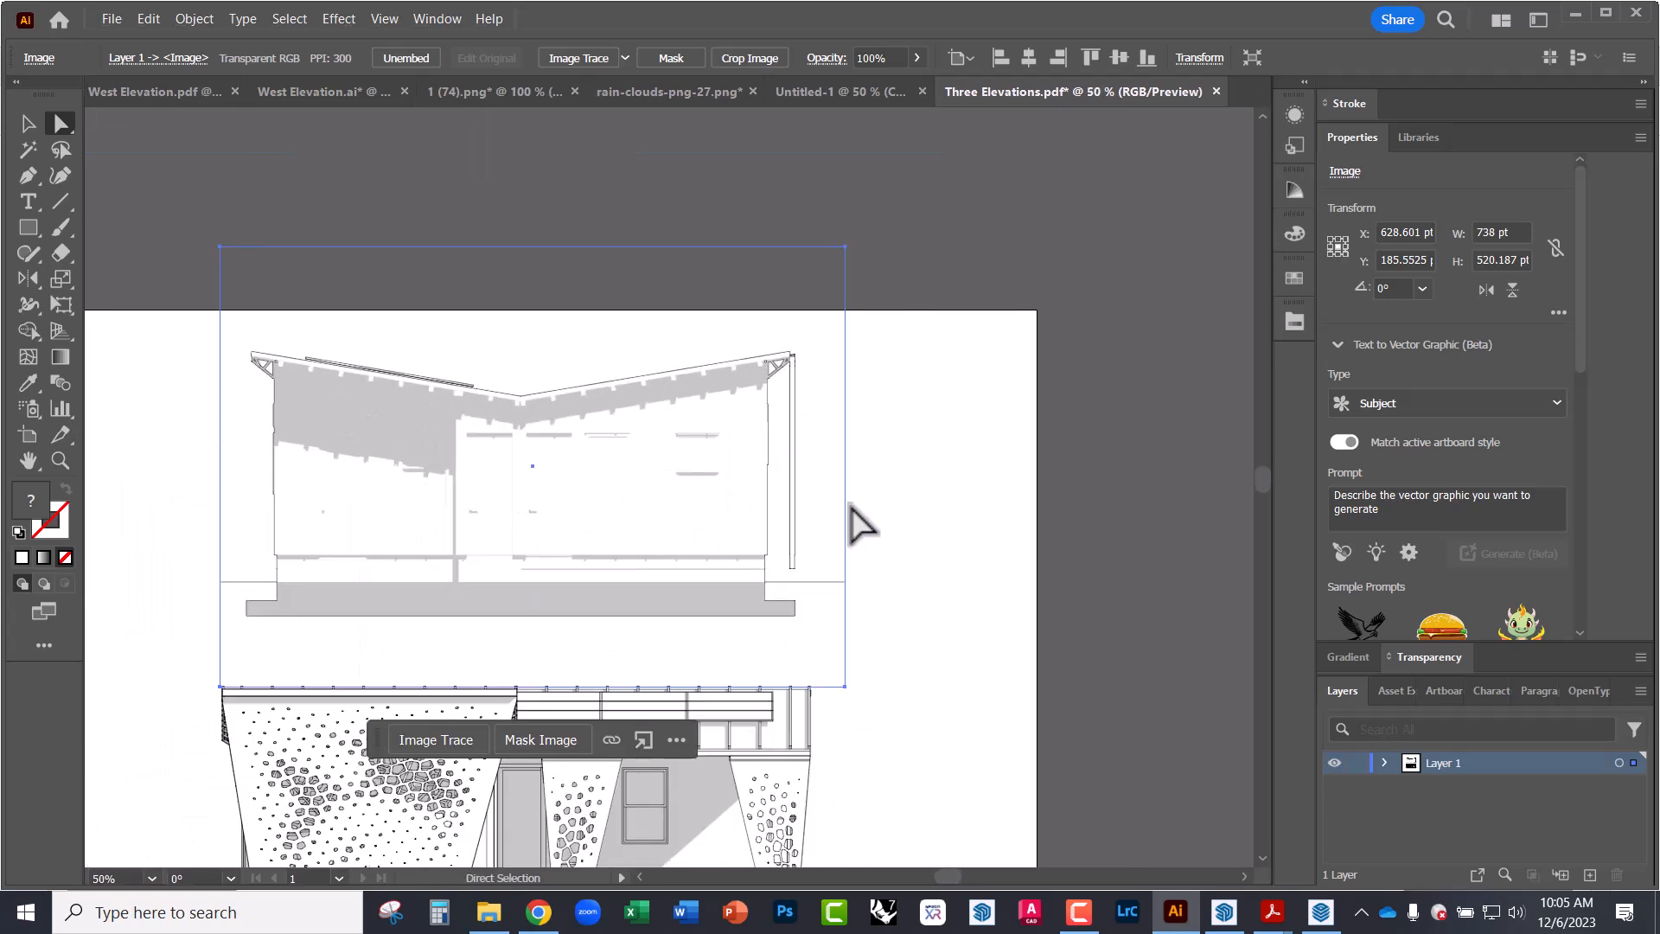
key("Delete")
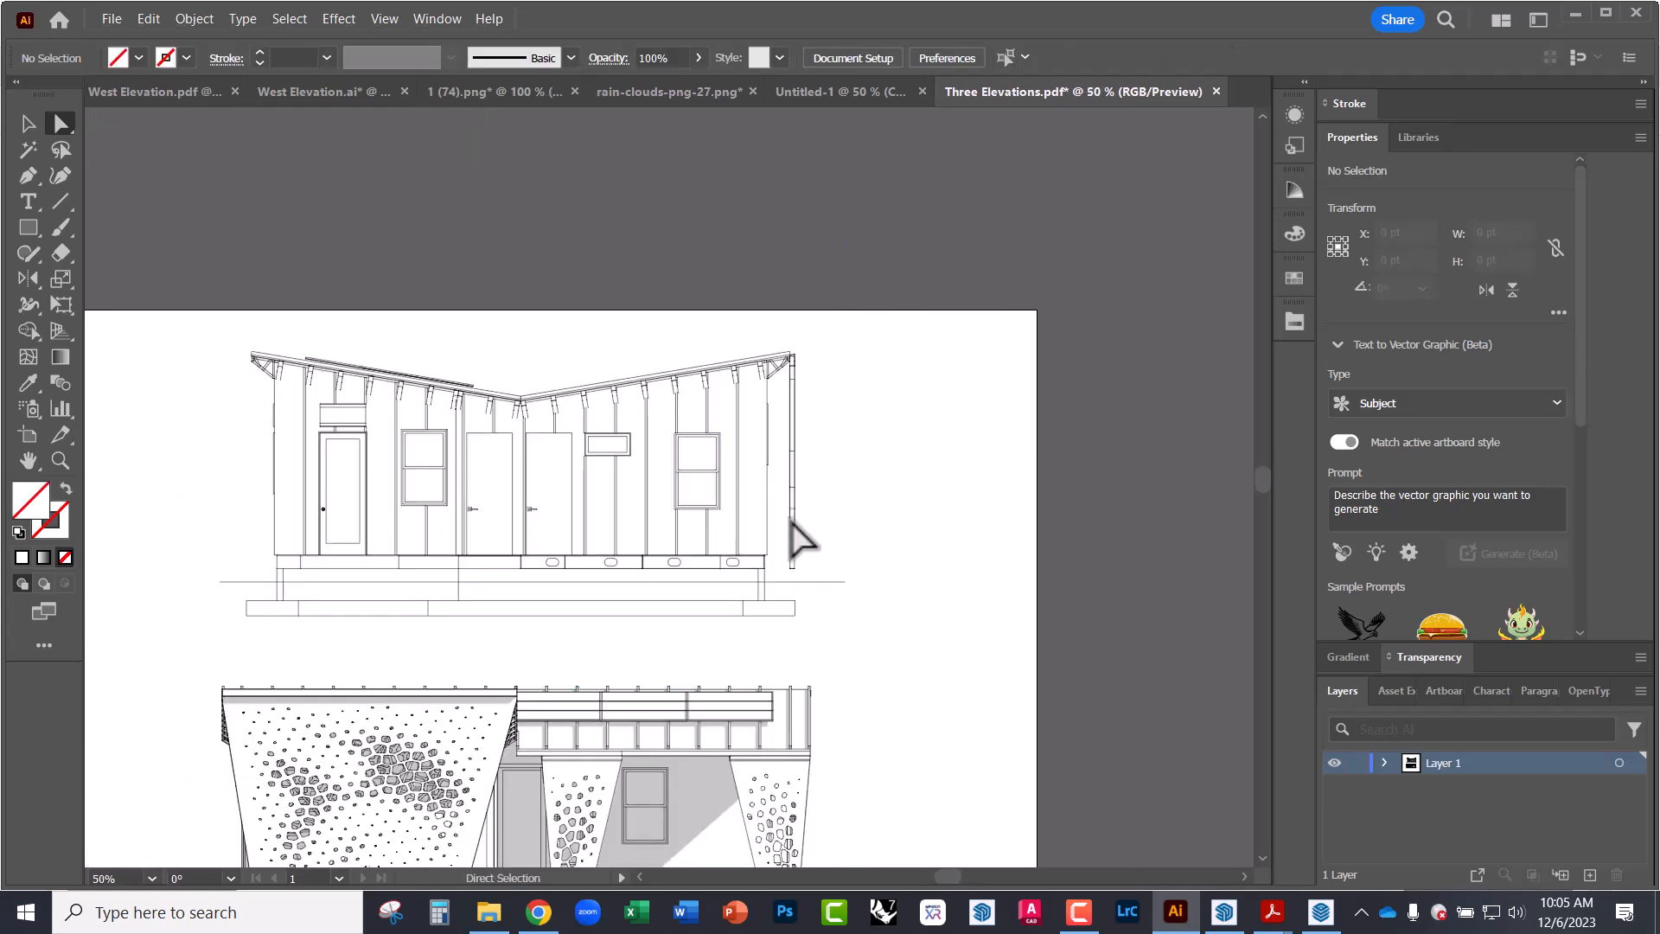
- Paste the West shadow image in place on a new layer below the locked Layer 1
left_click(1591, 875)
left_click_drag(1487, 763, 1476, 818)
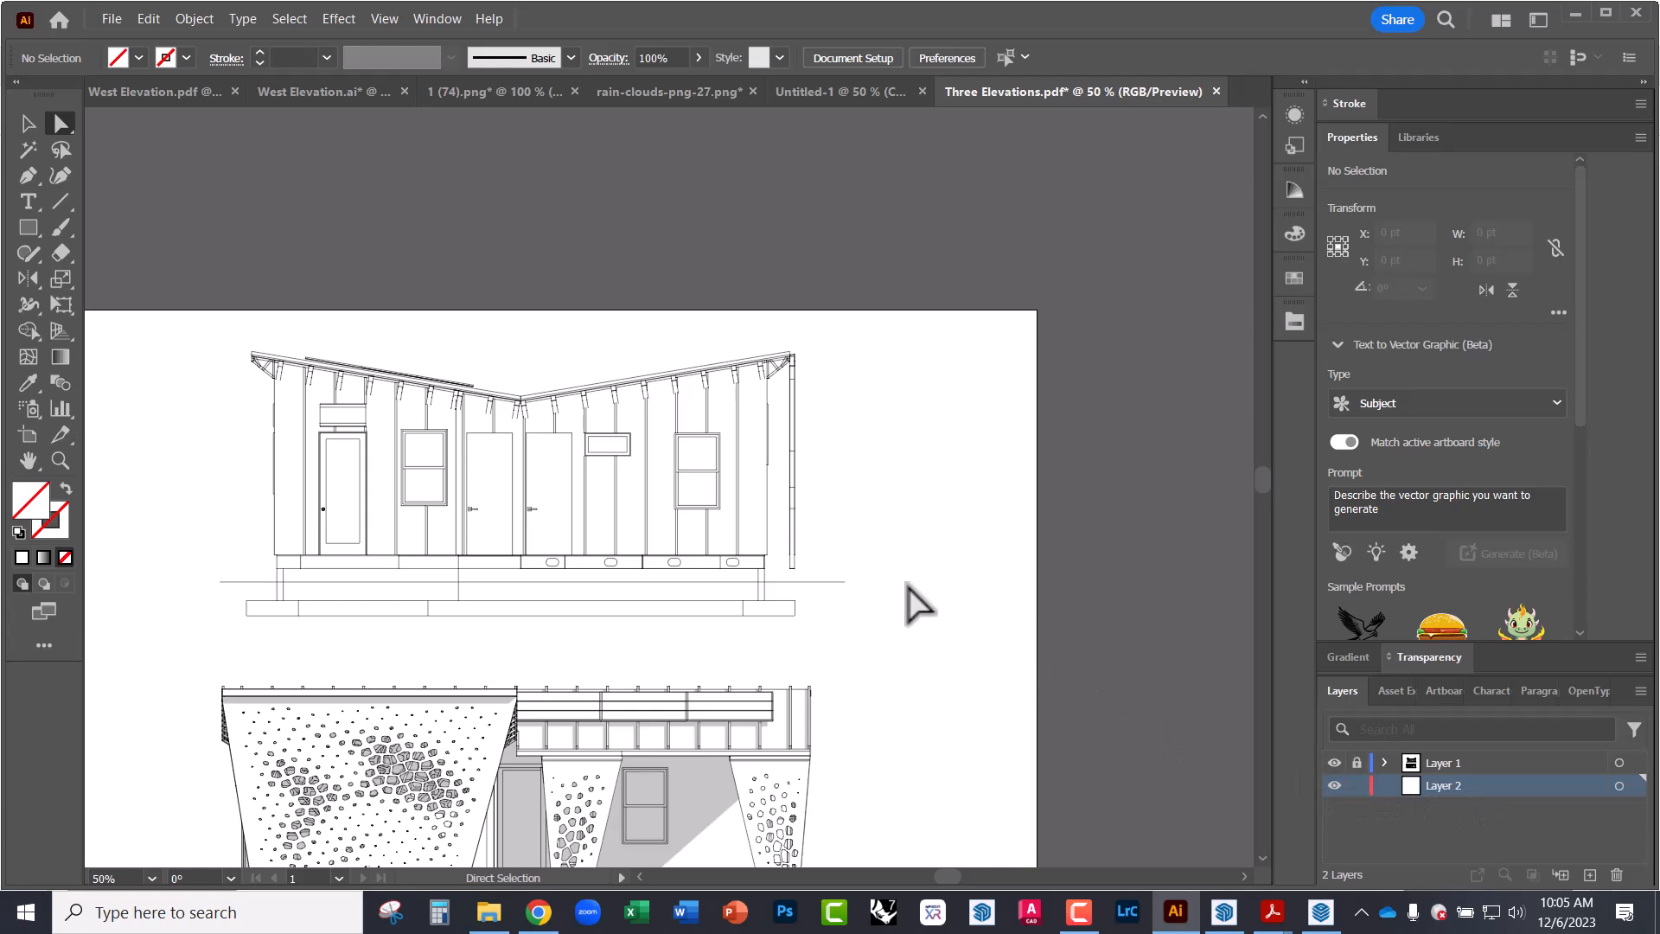
key("ctrl+shift+v")
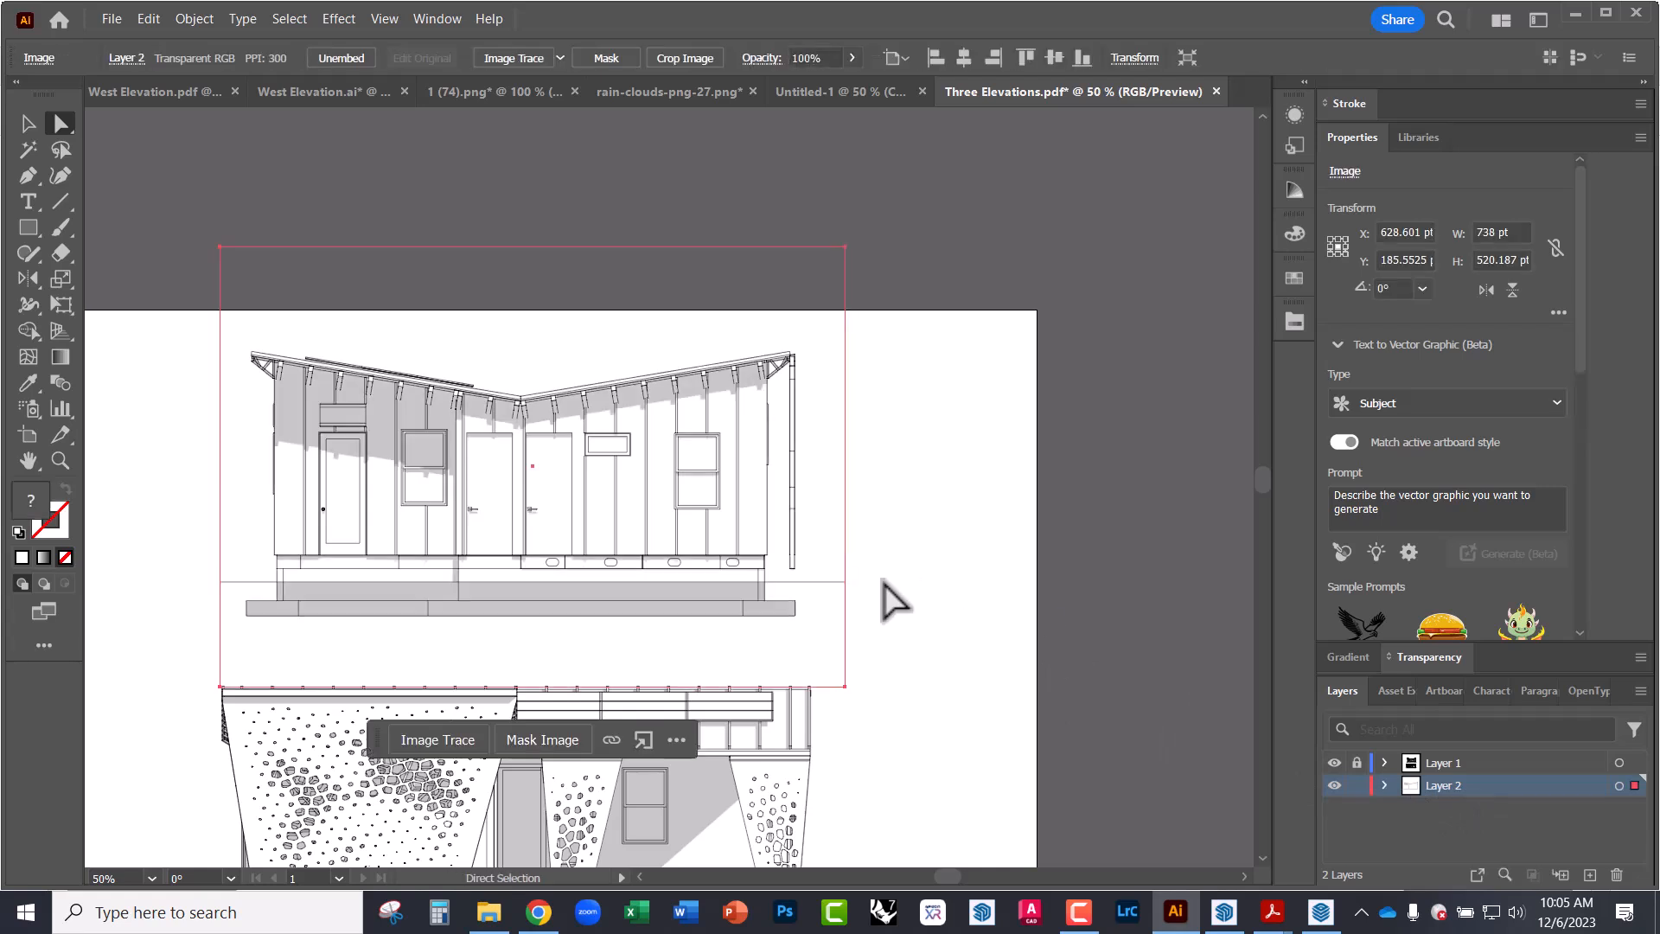
left_click(1032, 592)
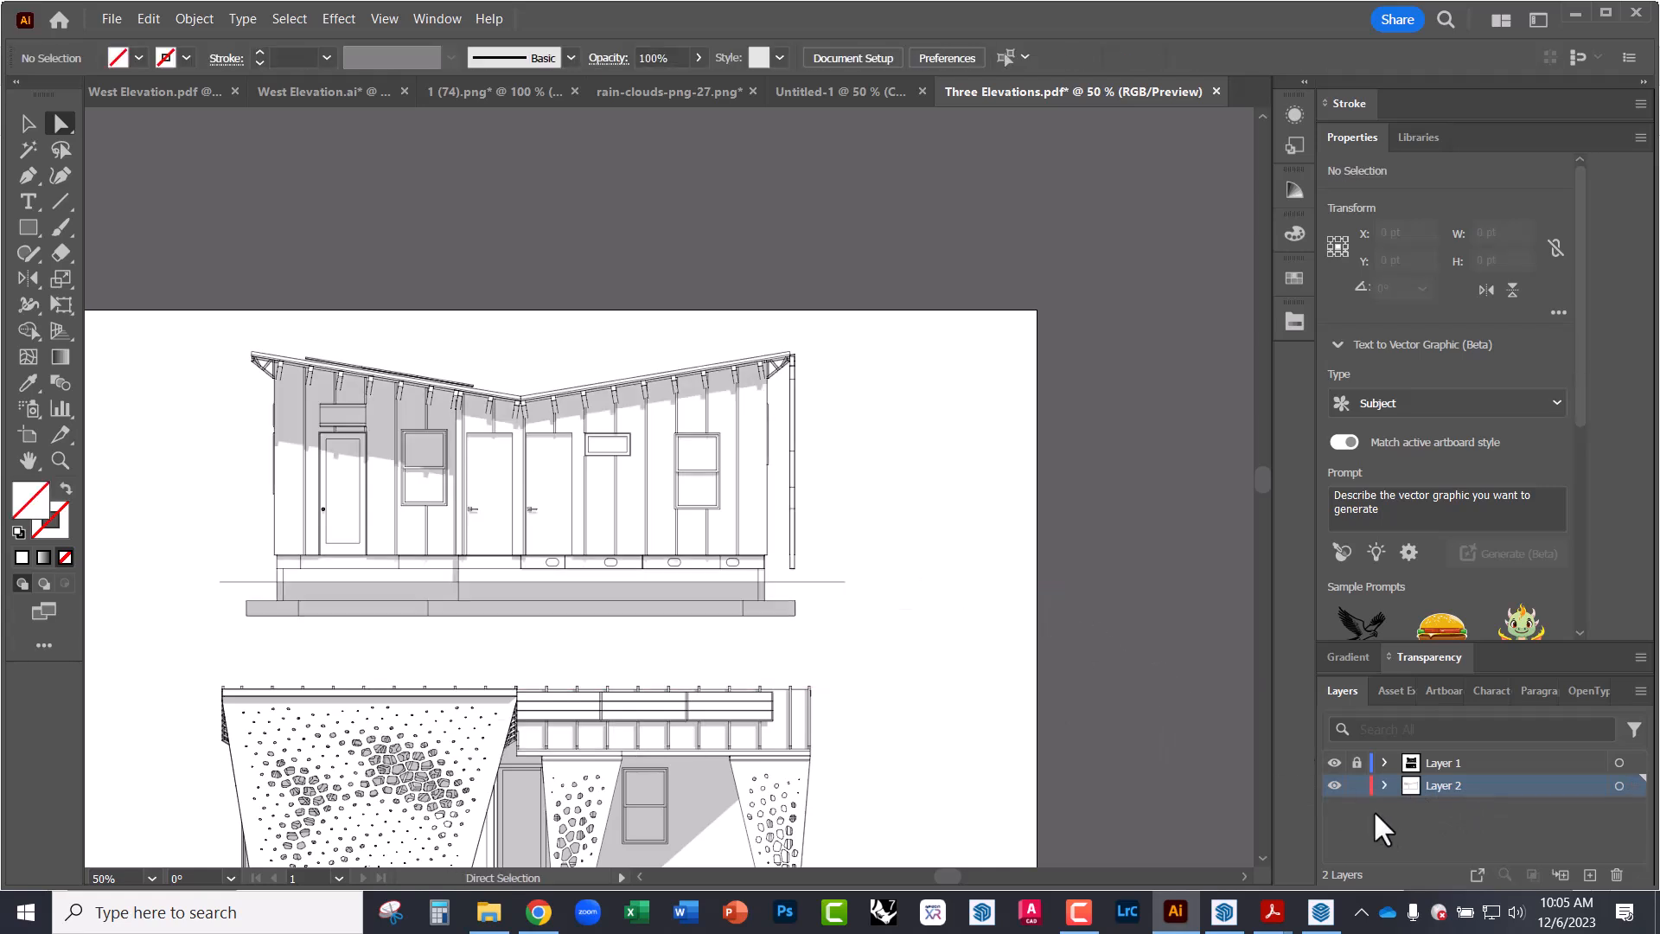
- Check the shadow layer against the linework and rename it West Image
left_click(1335, 785)
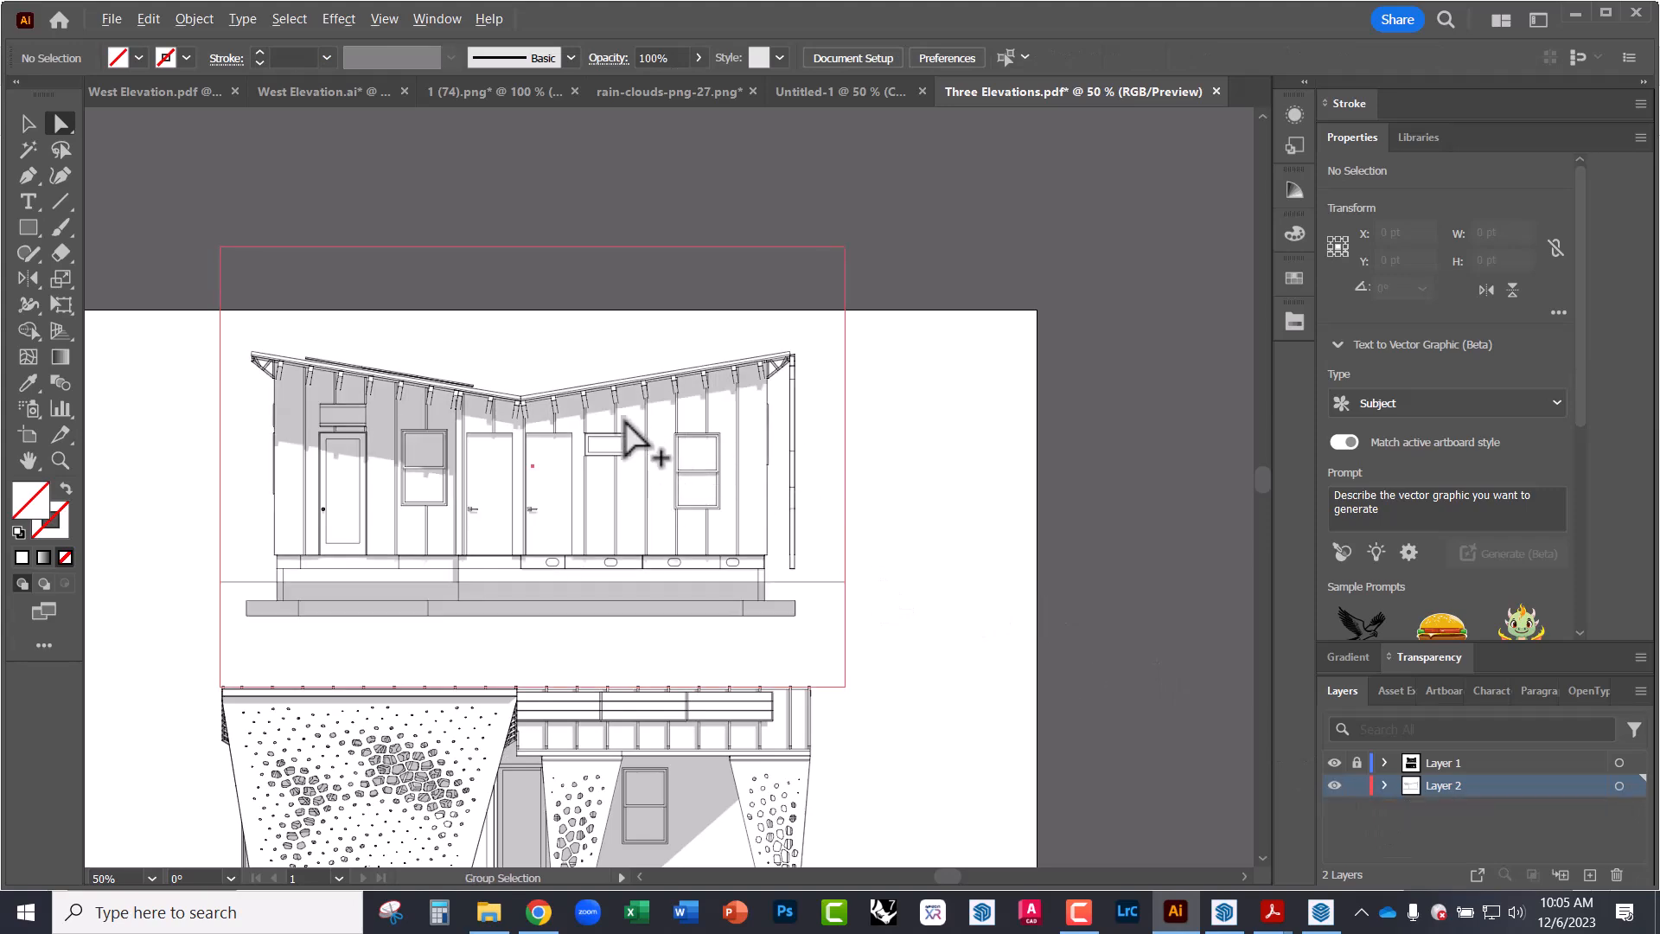
scroll(644, 432, "up", 3, "alt")
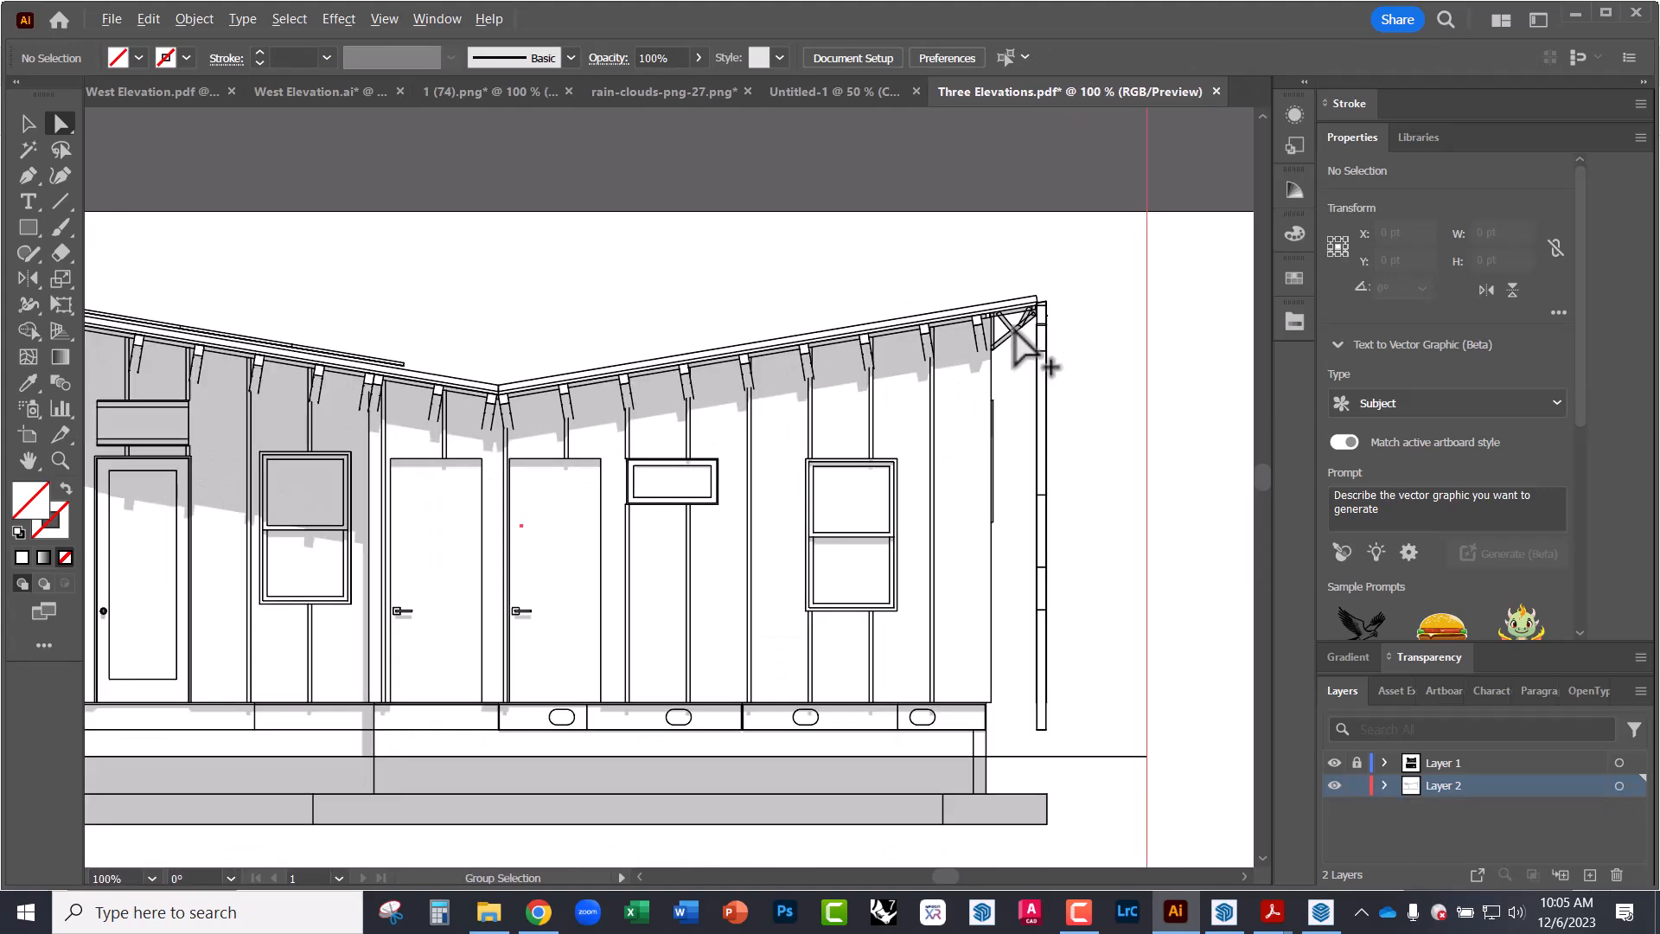
scroll(1025, 346, "down", 1, "alt")
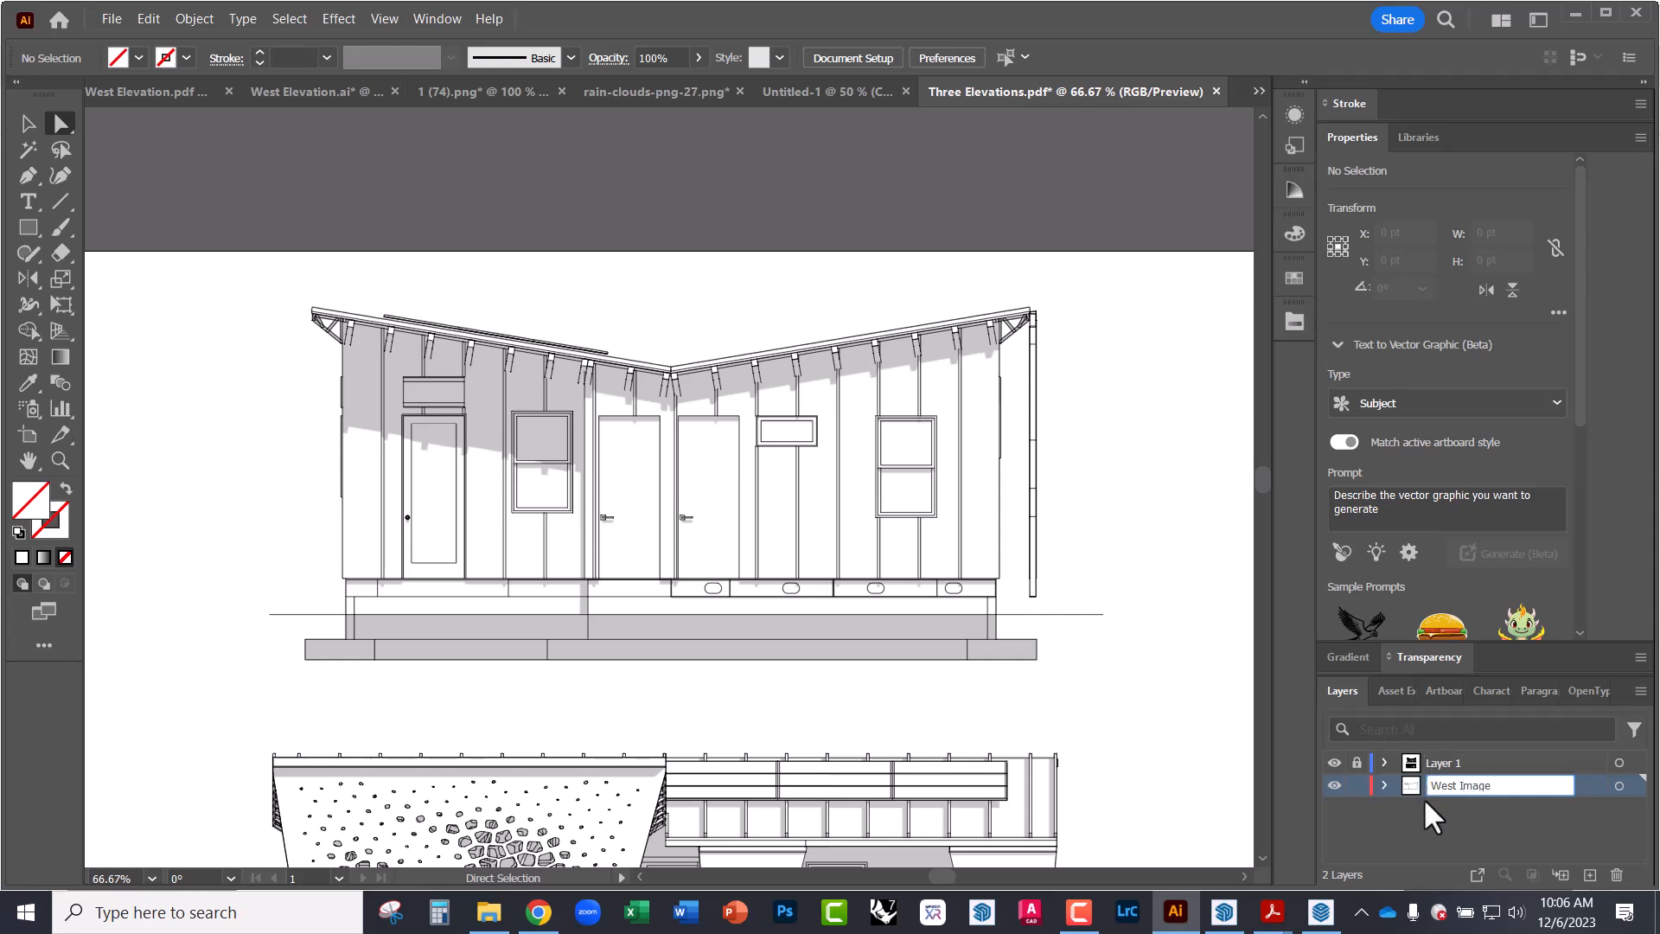
left_click(1556, 810)
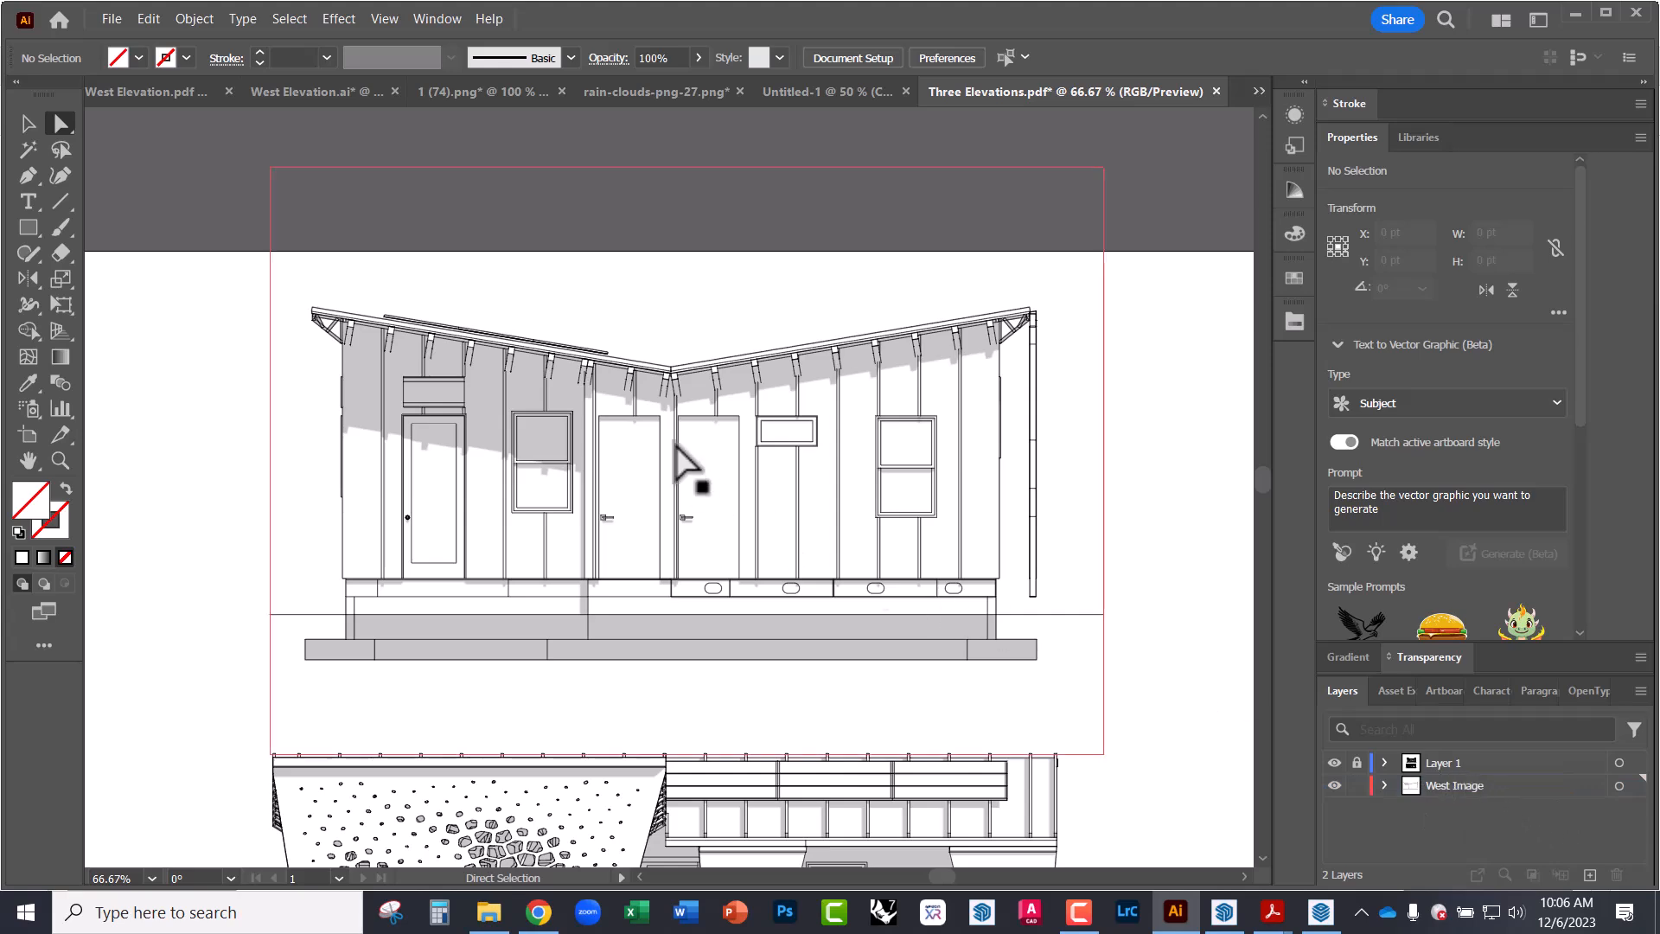
- Add a new layer above West Image and cut the South Elevation's shadow image out of Layer 1
scroll(683, 475, "down", 5)
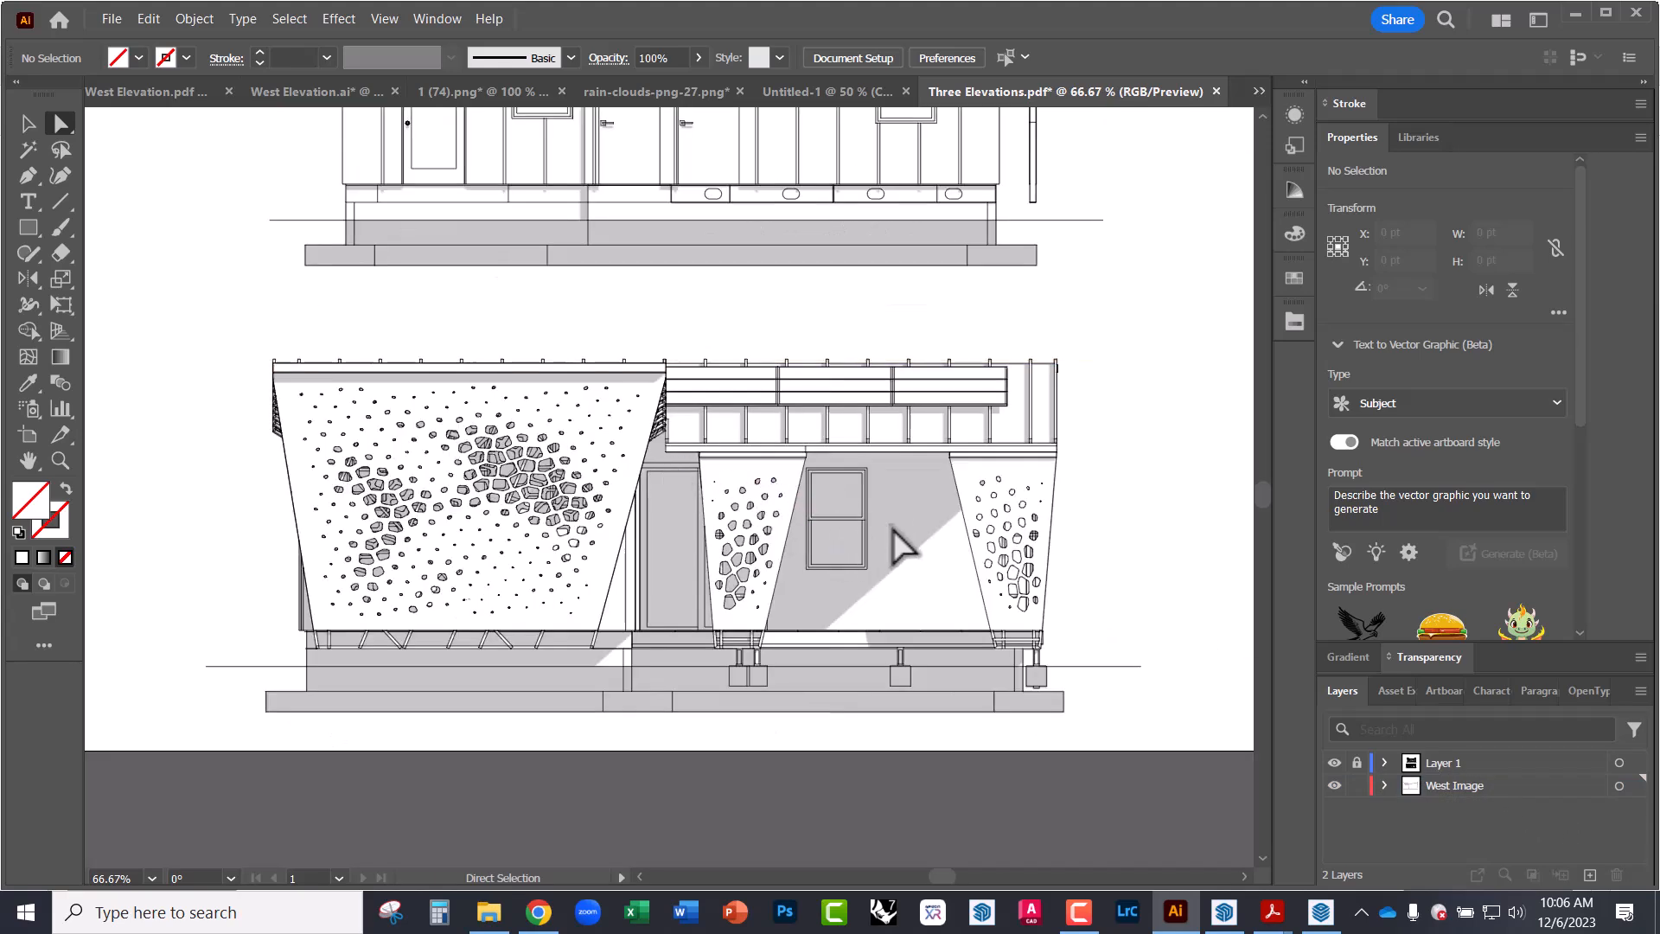
left_click(1588, 873)
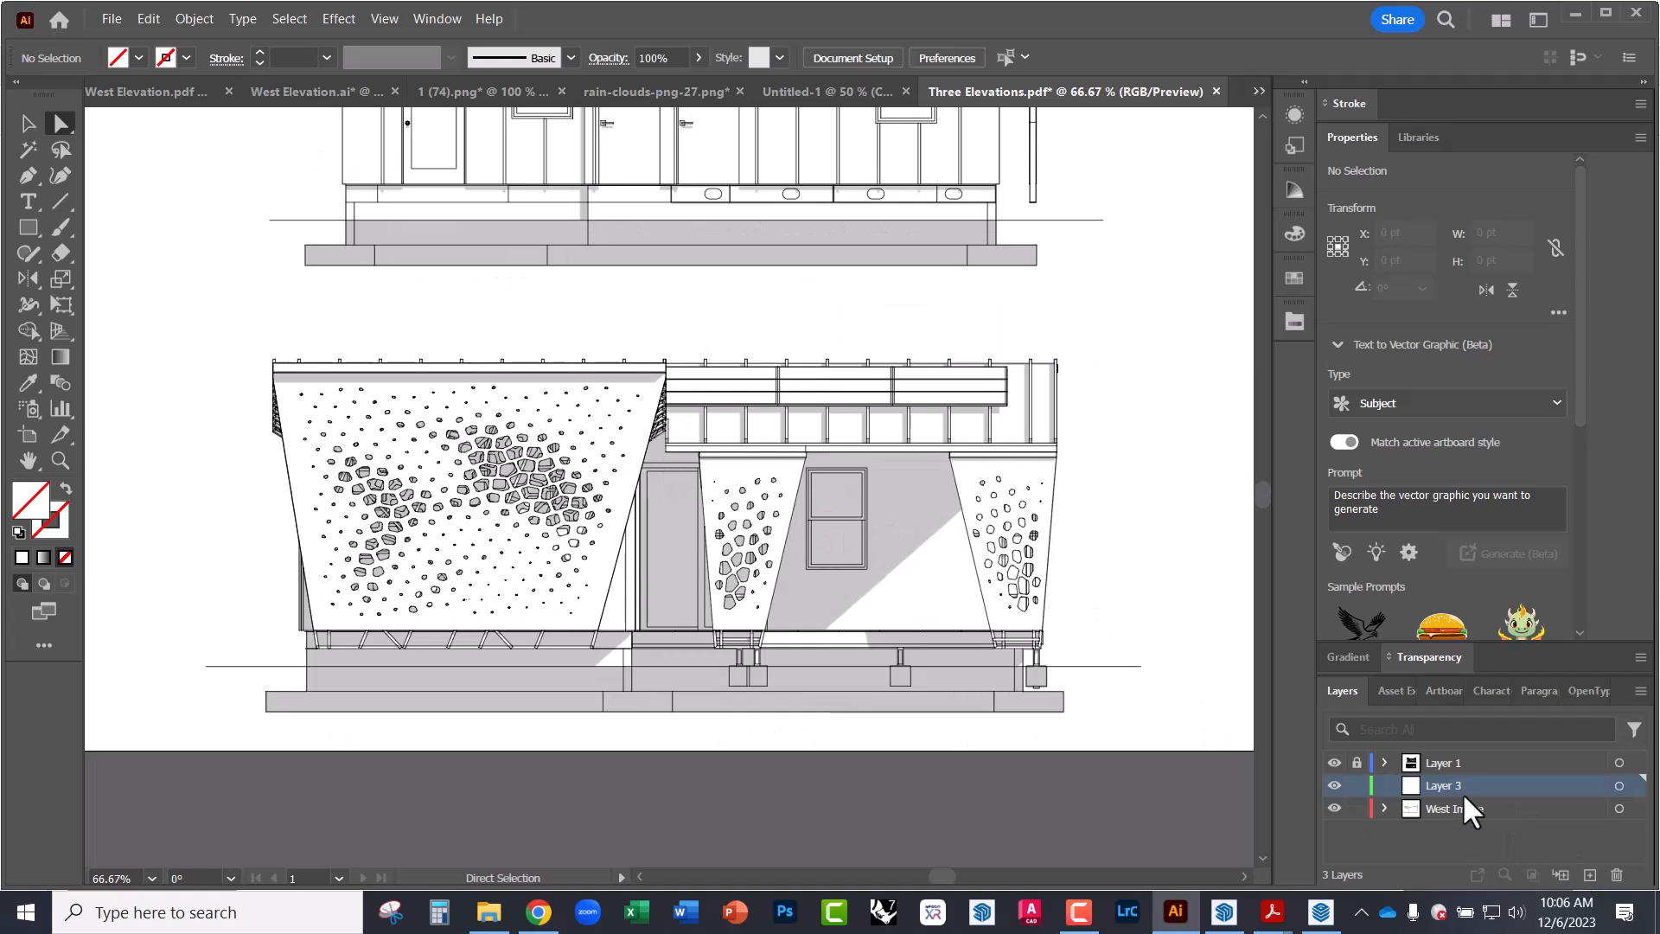
left_click(926, 593)
key("Delete")
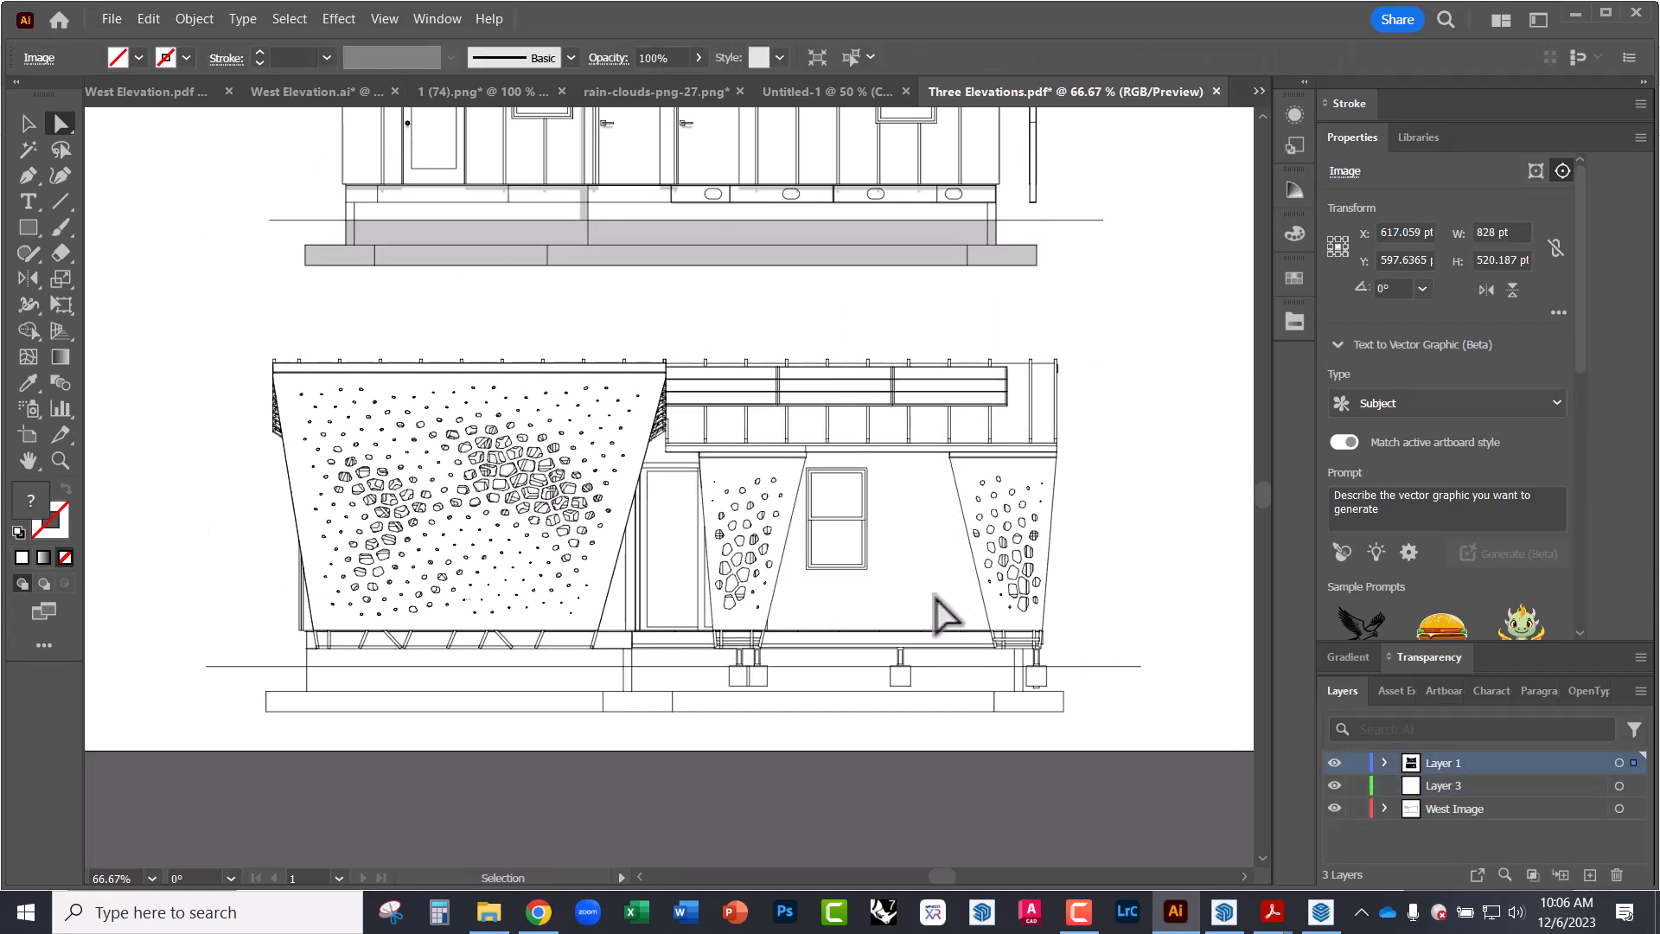
- Lock Layer 1 and West Image, and paste the South shadow image in place on Layer 3
left_click(1357, 763)
left_click(1357, 809)
left_click(1429, 786)
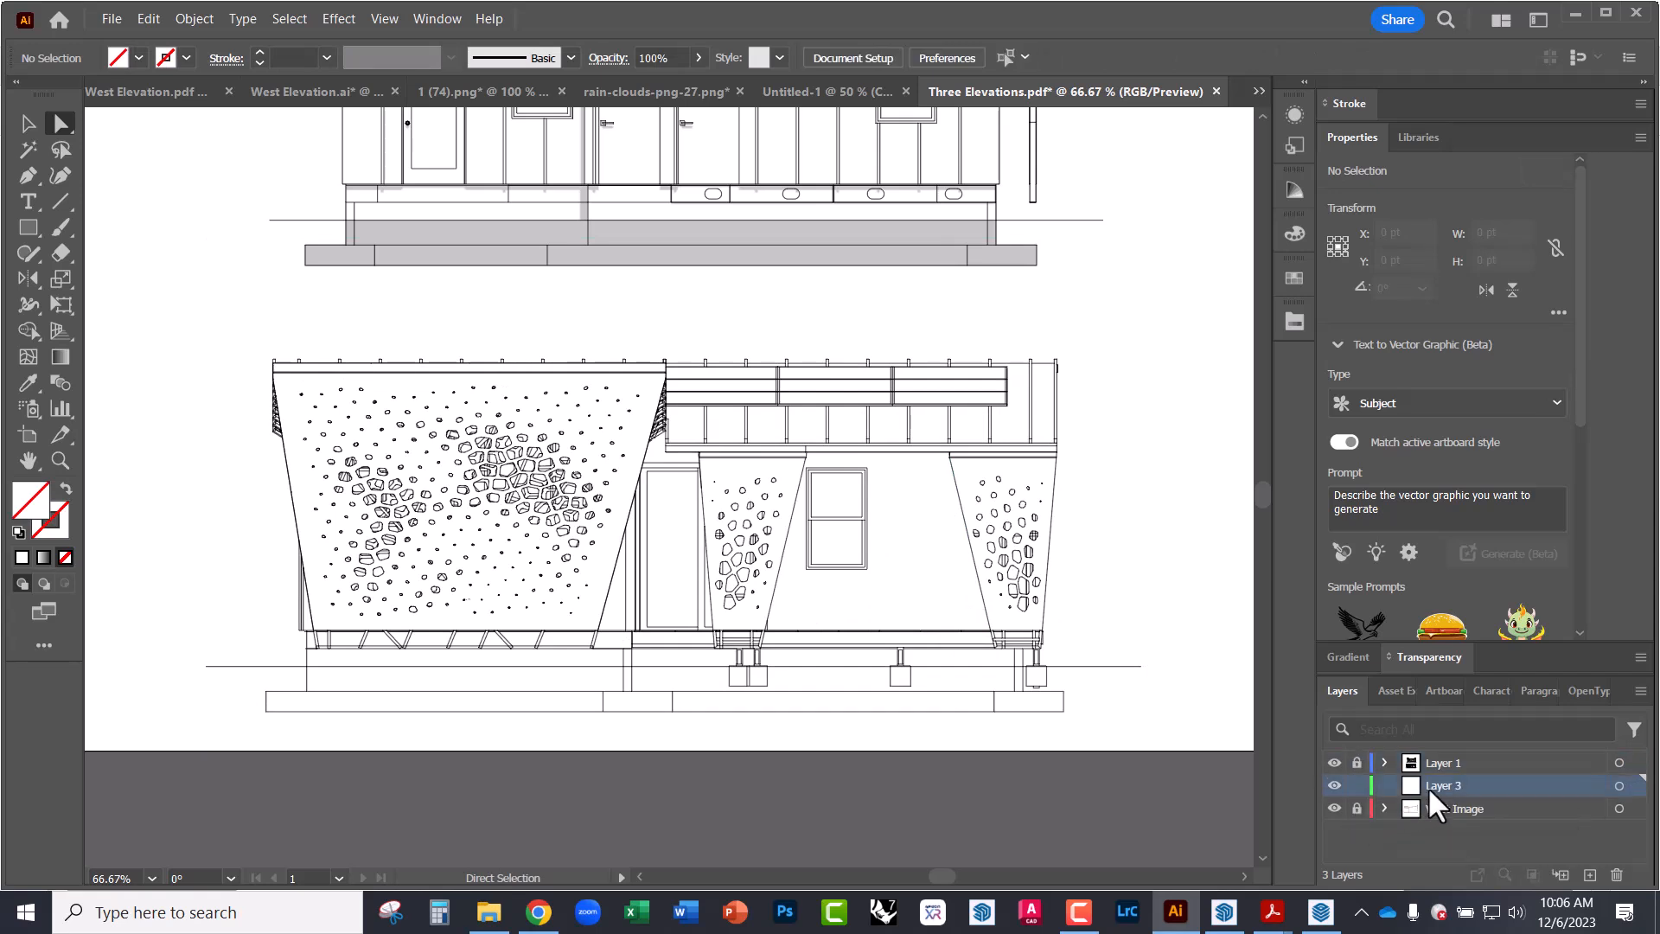
key("ctrl+f")
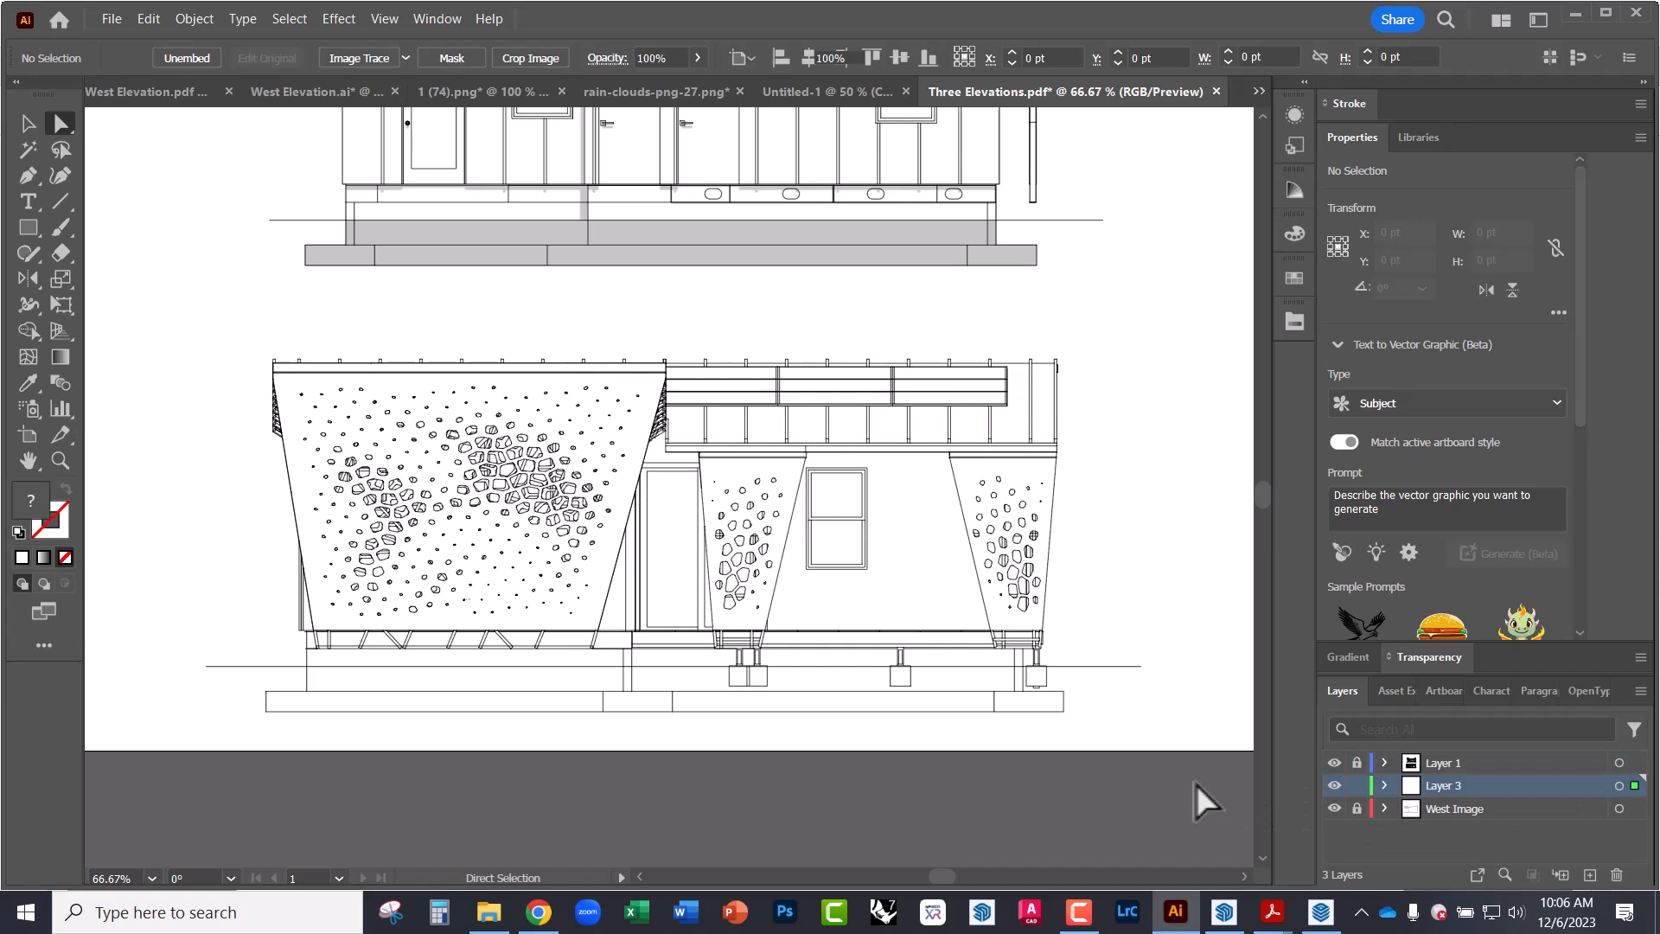
- Rename Layer 3 as South Image
double_click(1445, 783)
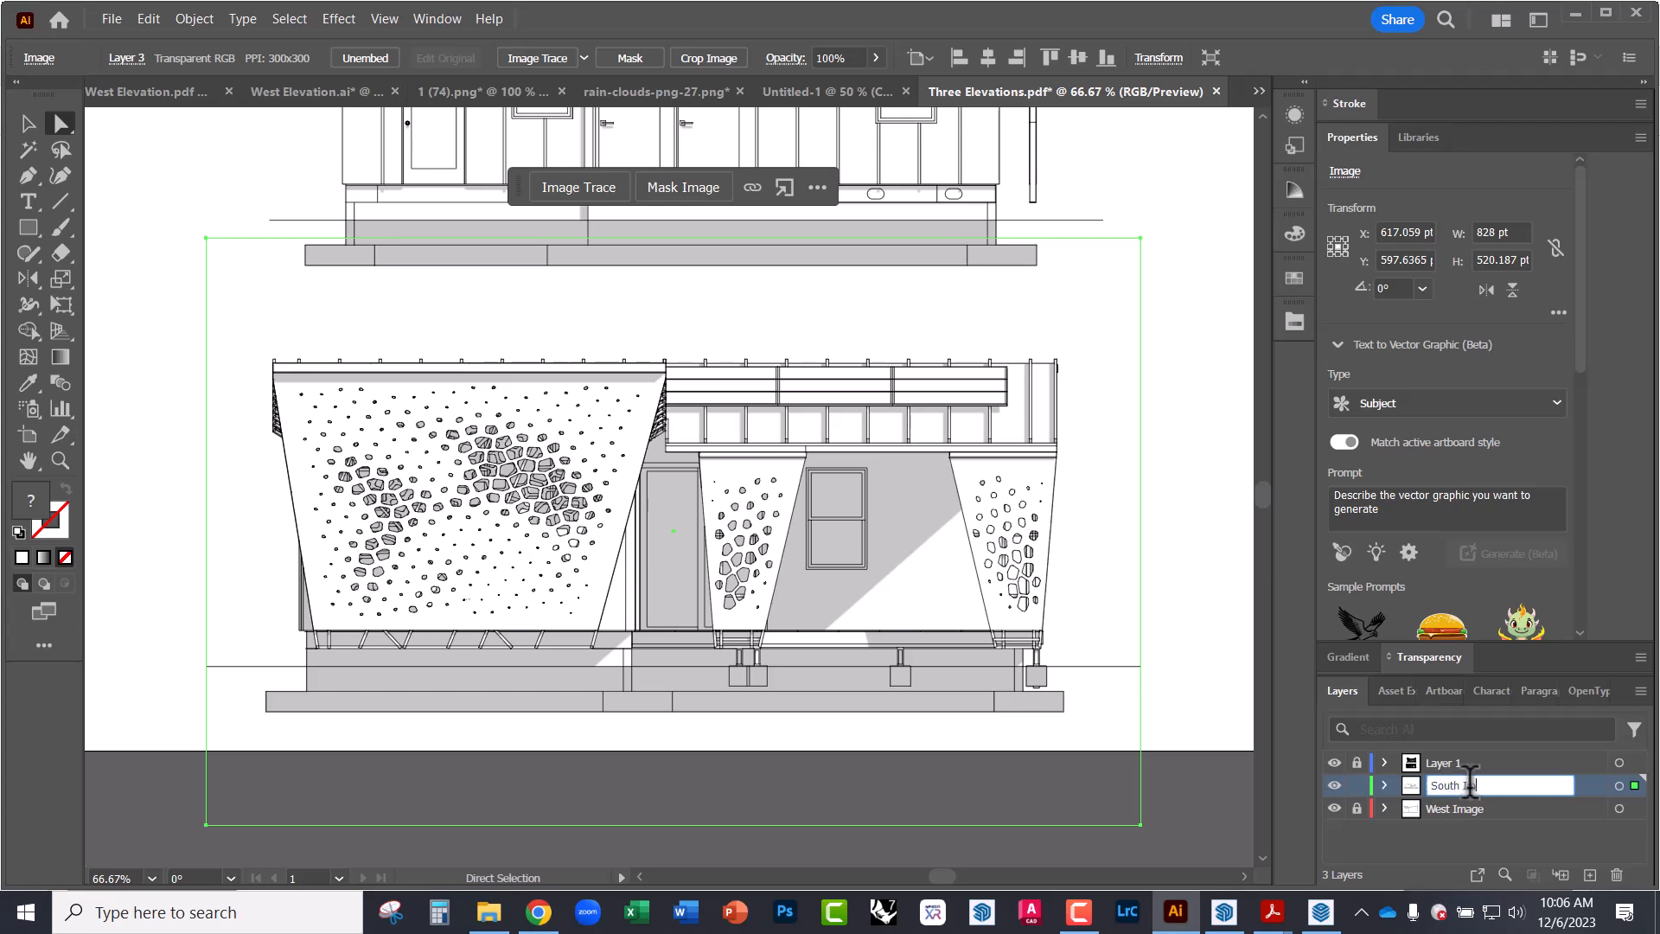
type("South Image")
key("Return")
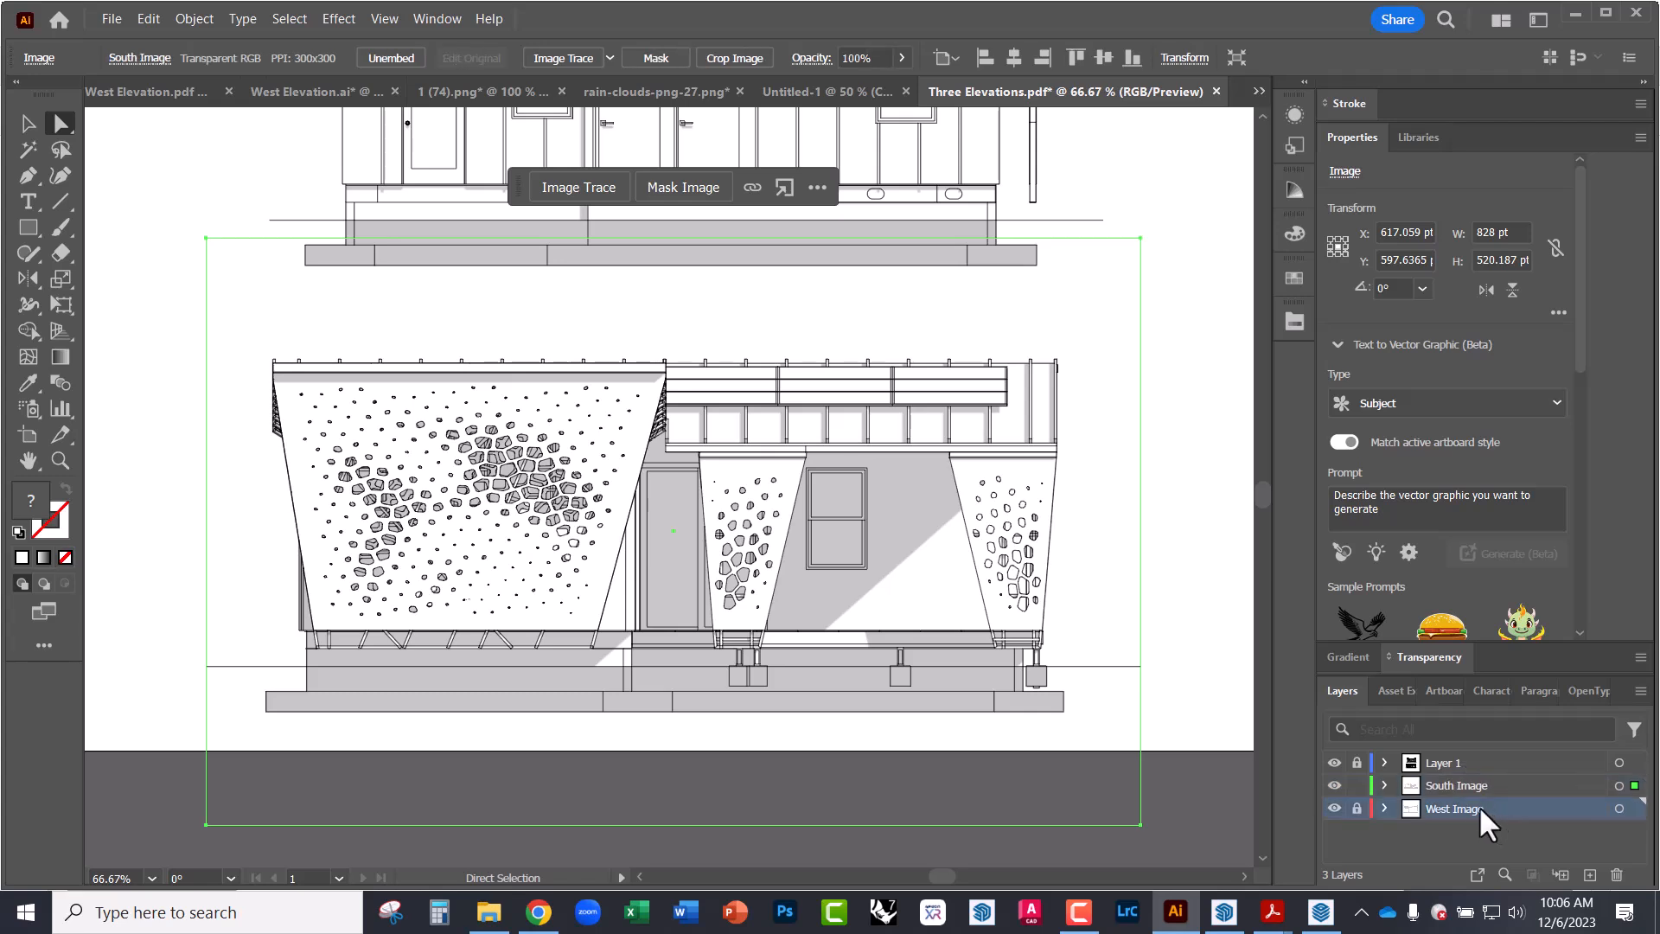
- Toggle the visibility of South Image, West Image and Layer 1 to check what each layer contains across both elevations
left_click(1336, 787)
left_click(1336, 787)
left_click(1335, 808)
left_click(1336, 785)
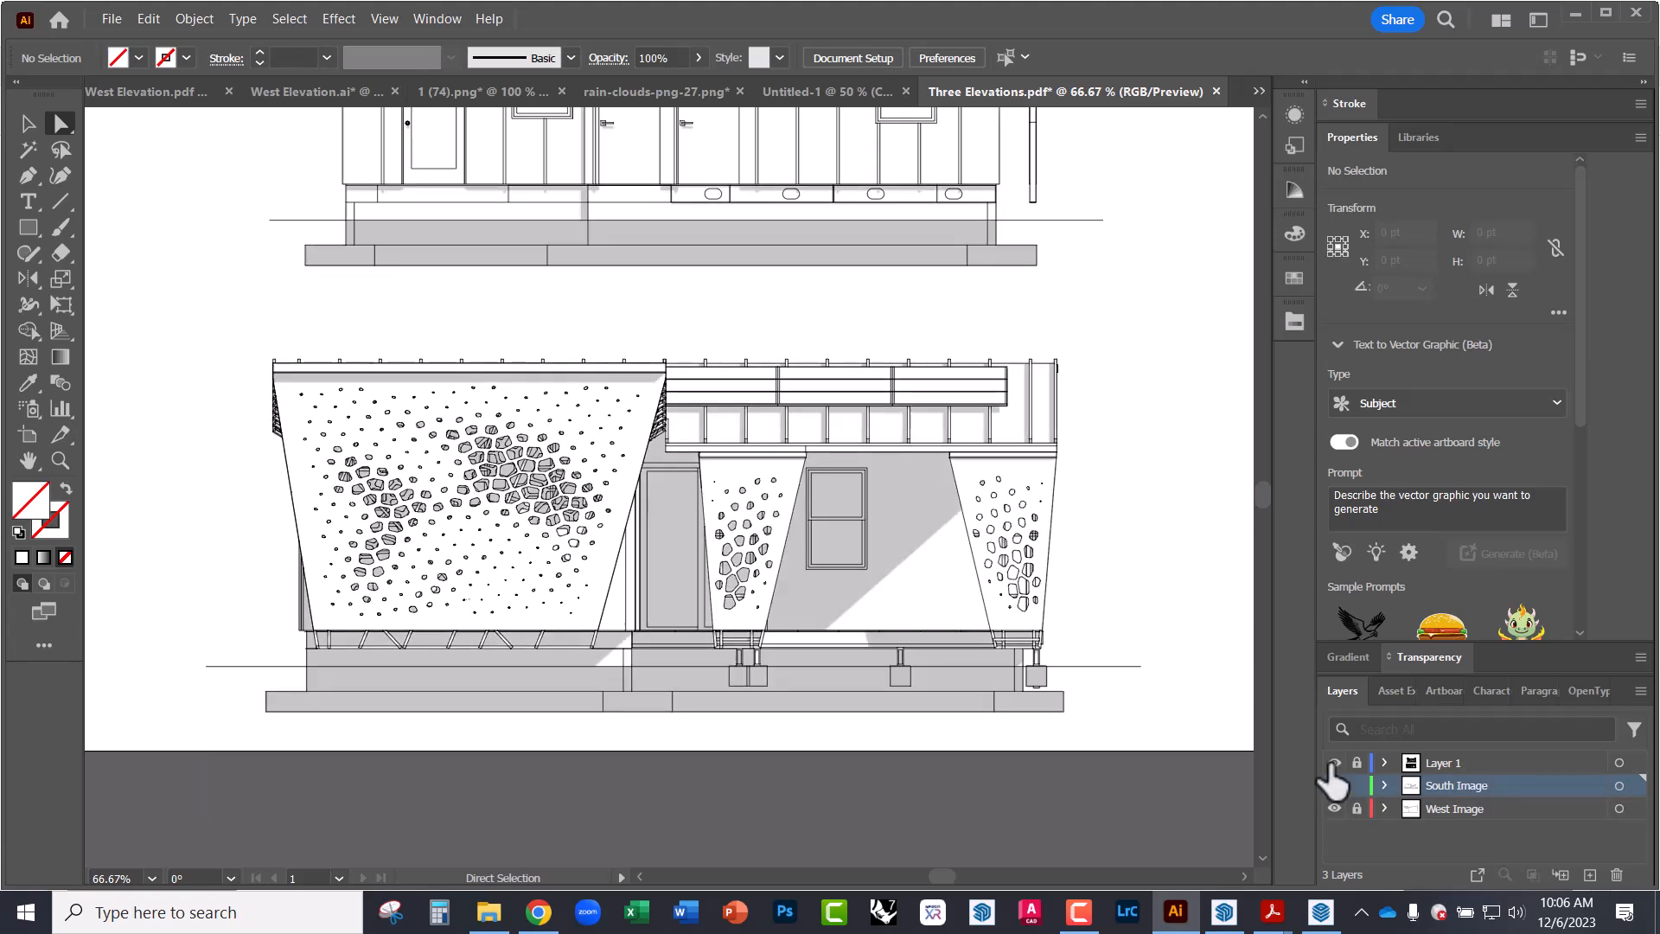
left_click(1332, 764)
left_click(1333, 764)
scroll(989, 617, "up", 5)
scroll(484, 479, "down", 1, "alt")
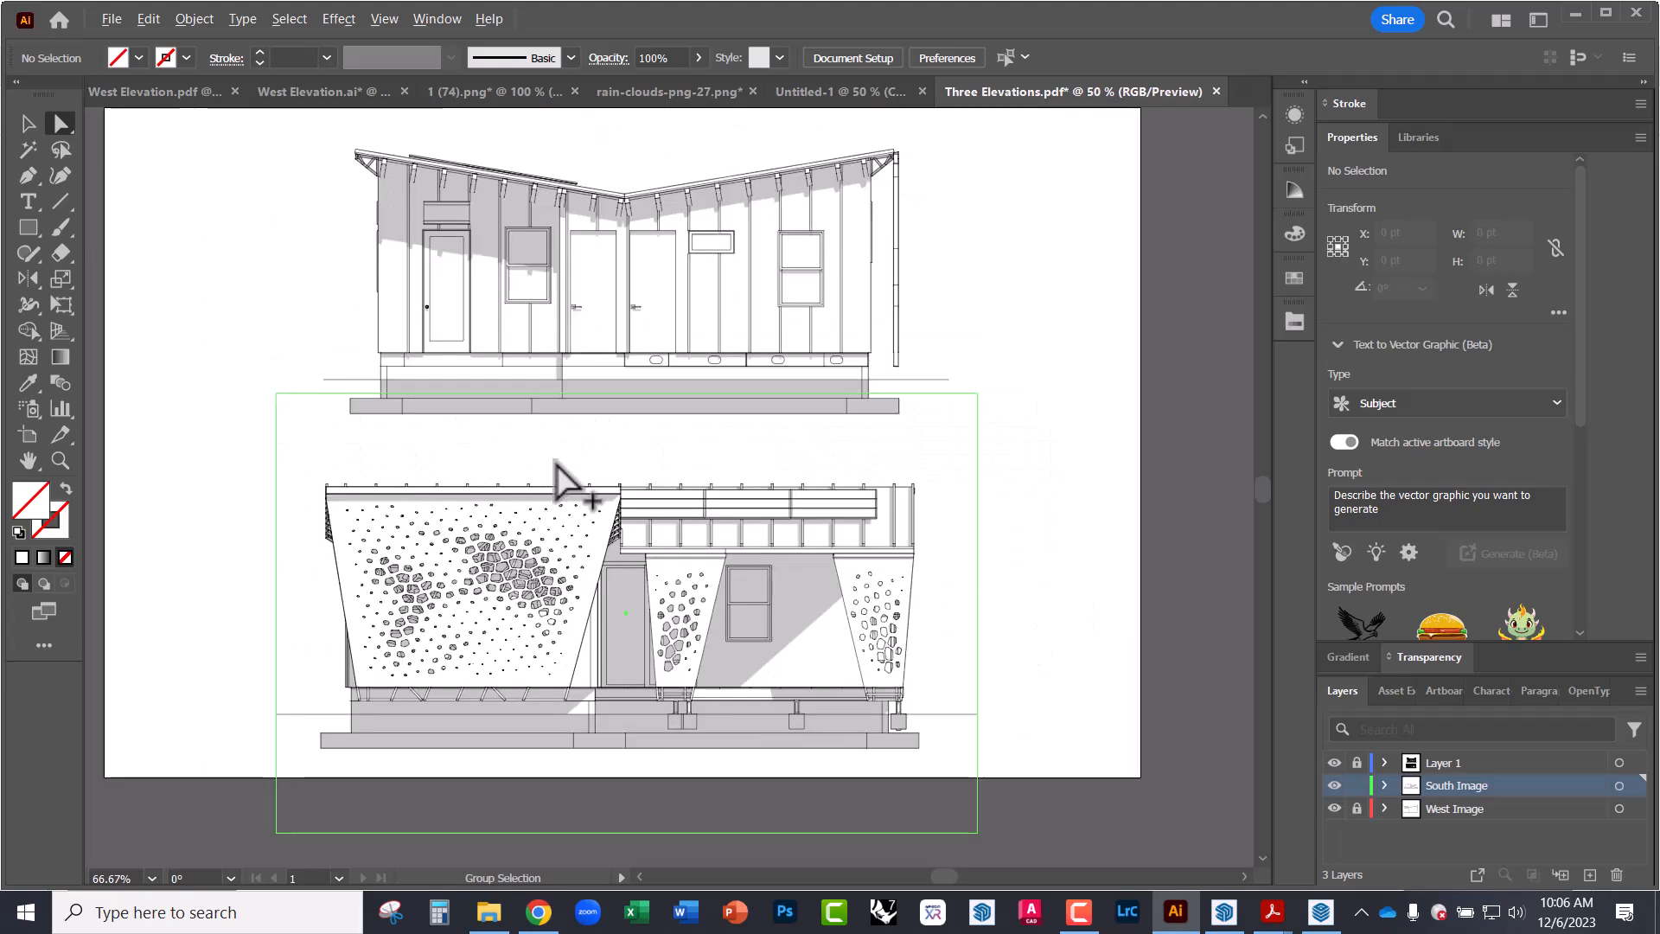
scroll(869, 216, "up", 1, "alt")
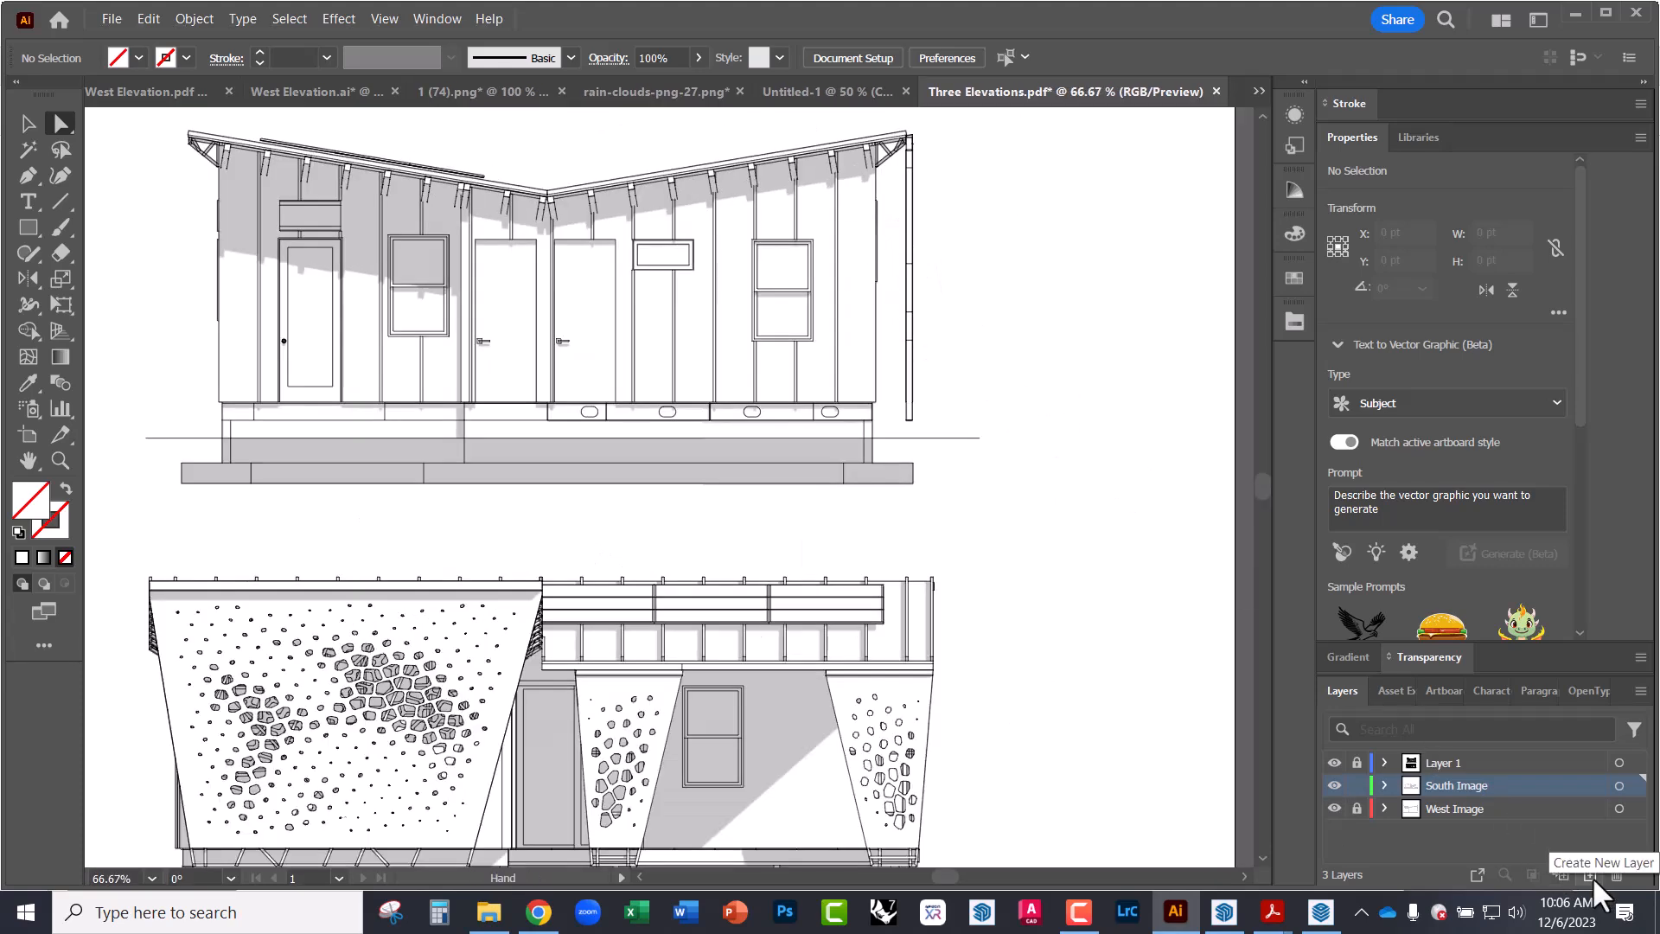
- Create a new empty layer above Layer 1
left_click(1491, 763)
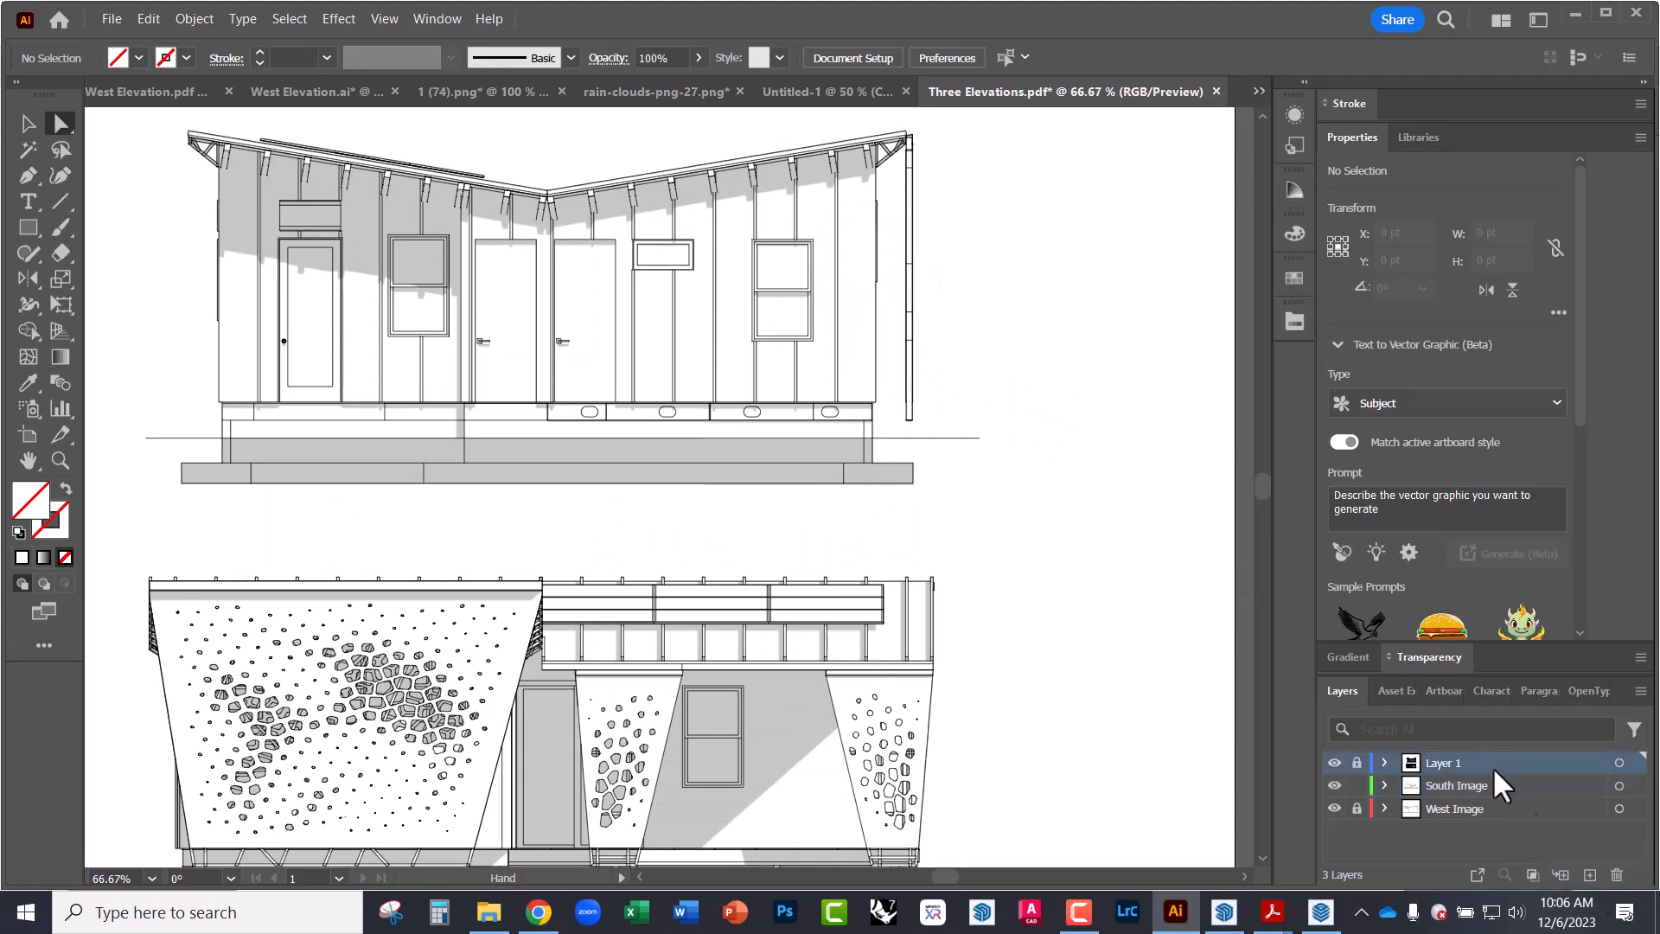
left_click(1588, 875)
scroll(1070, 497, "down", 1, "alt")
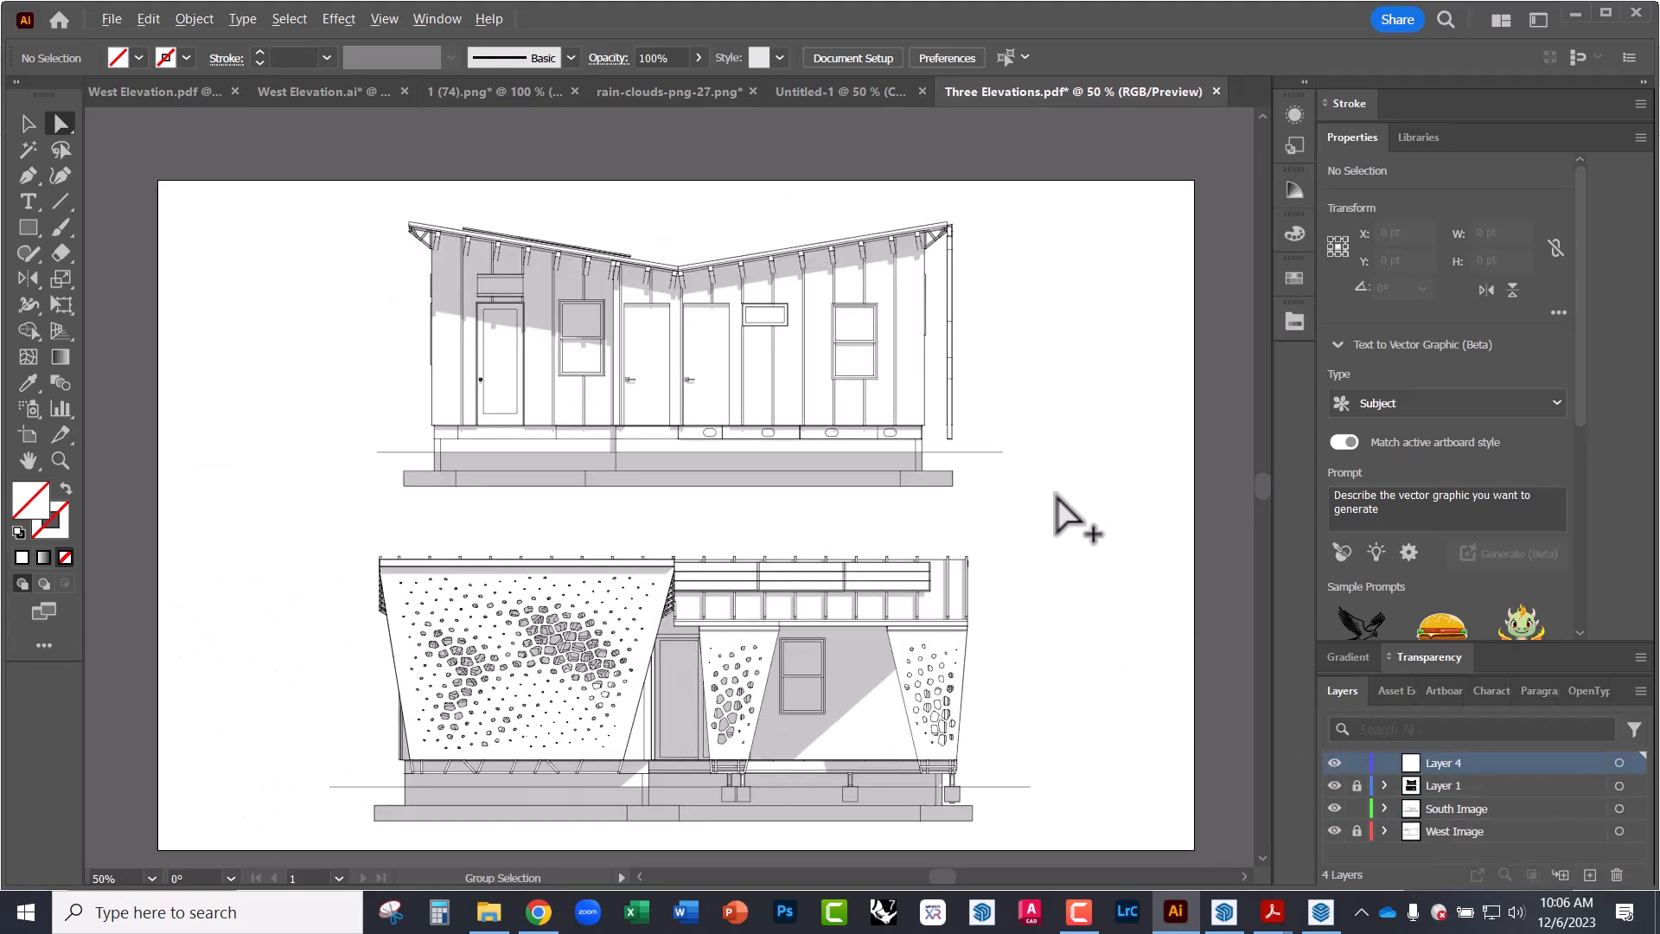
- Draw a white, strokeless rectangle about 1230 by 74 pt across the artboard, over the West elevation's foundation
left_click(30, 228)
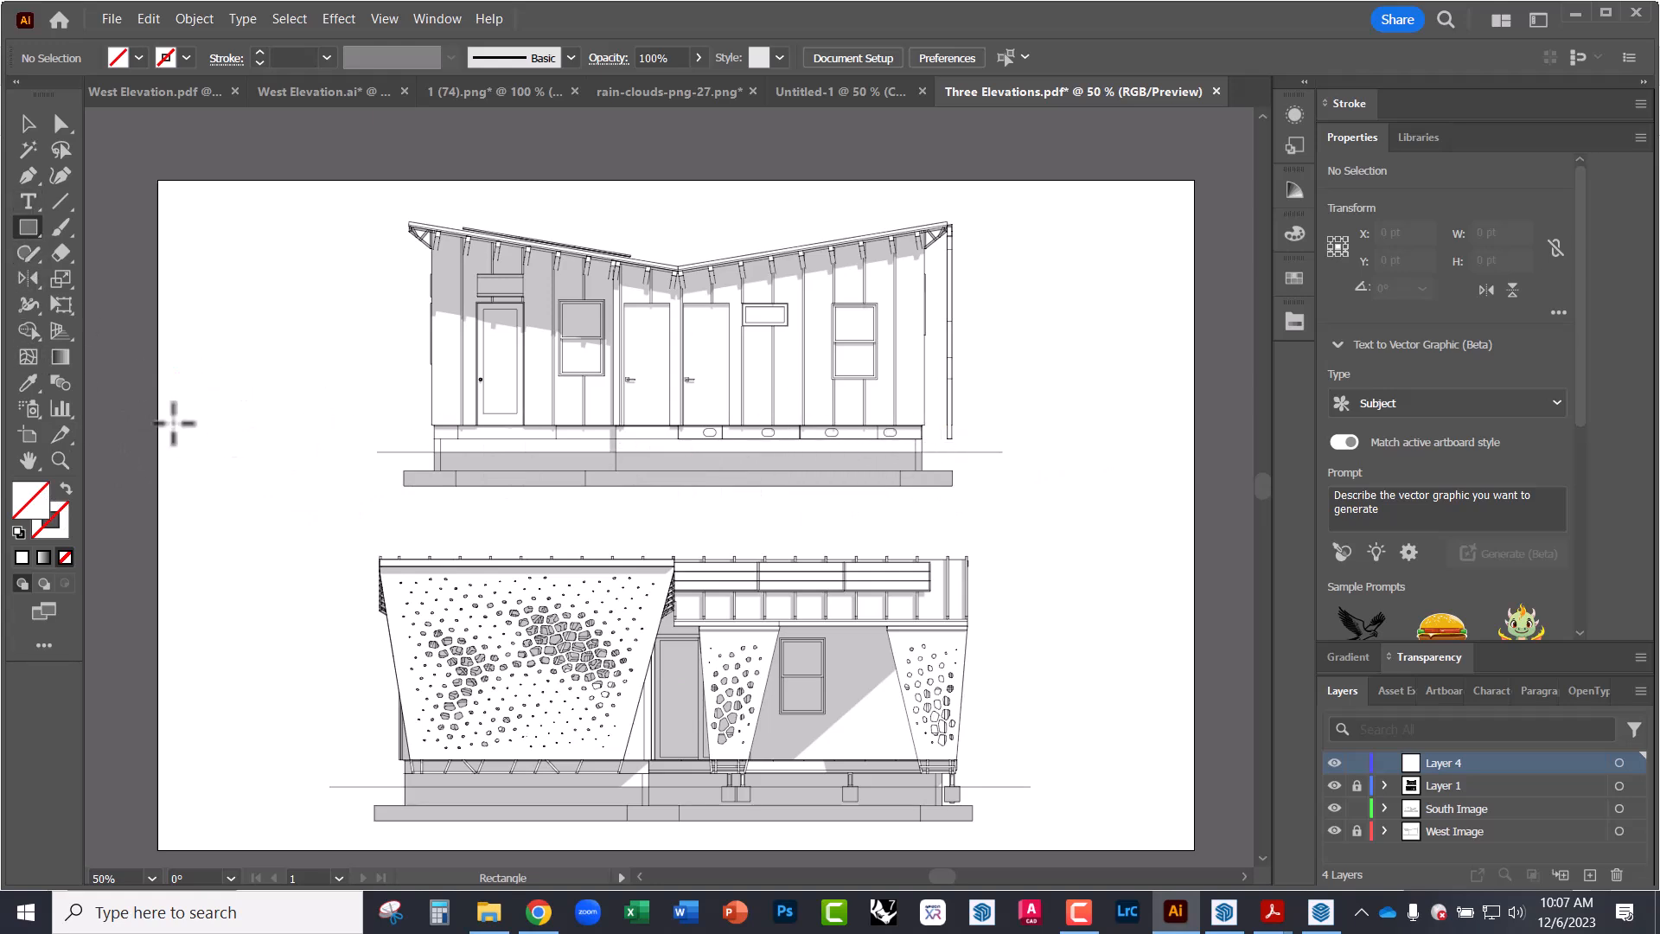
left_click(21, 557)
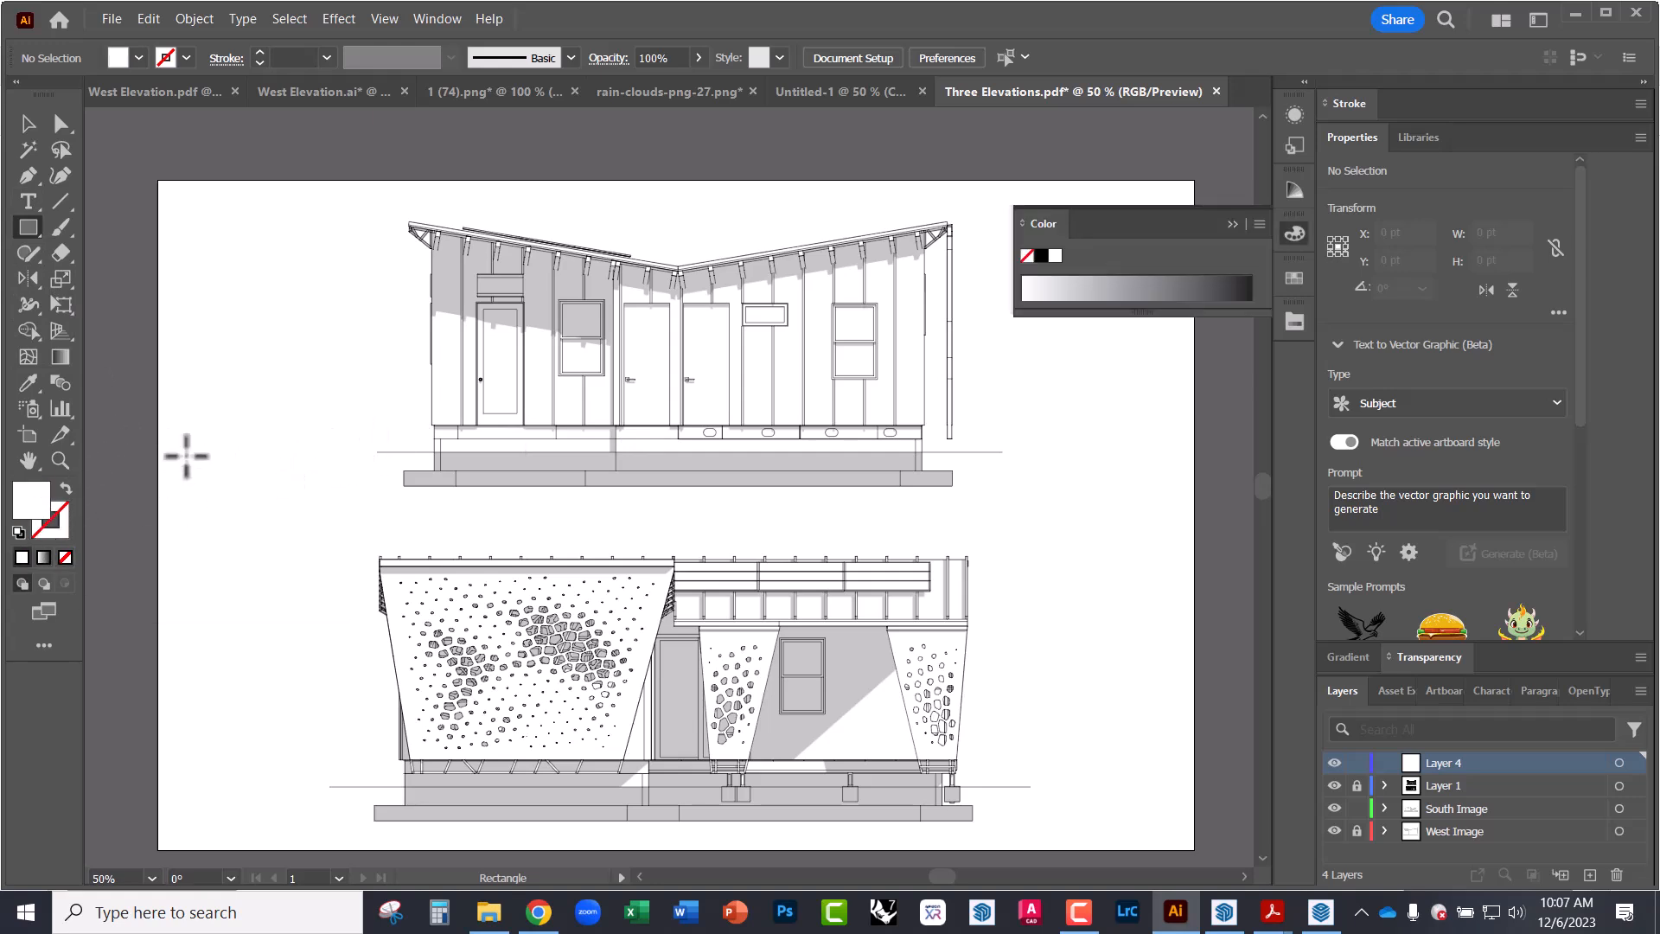
left_click(156, 451)
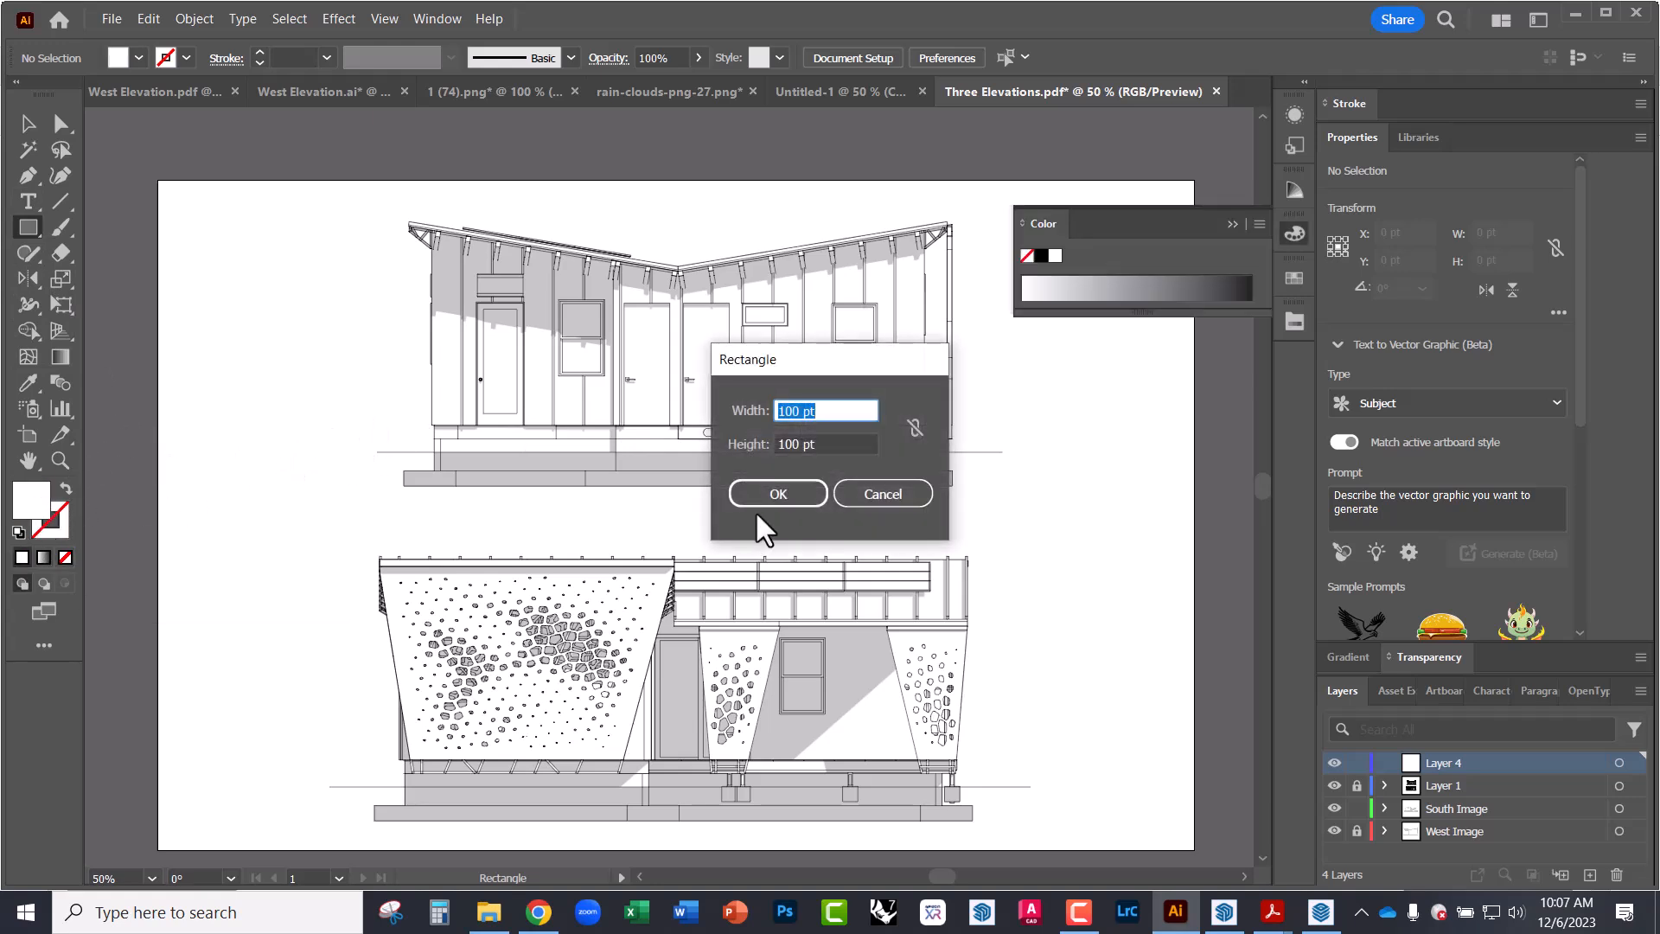
left_click(851, 495)
left_click_drag(153, 452, 1194, 514)
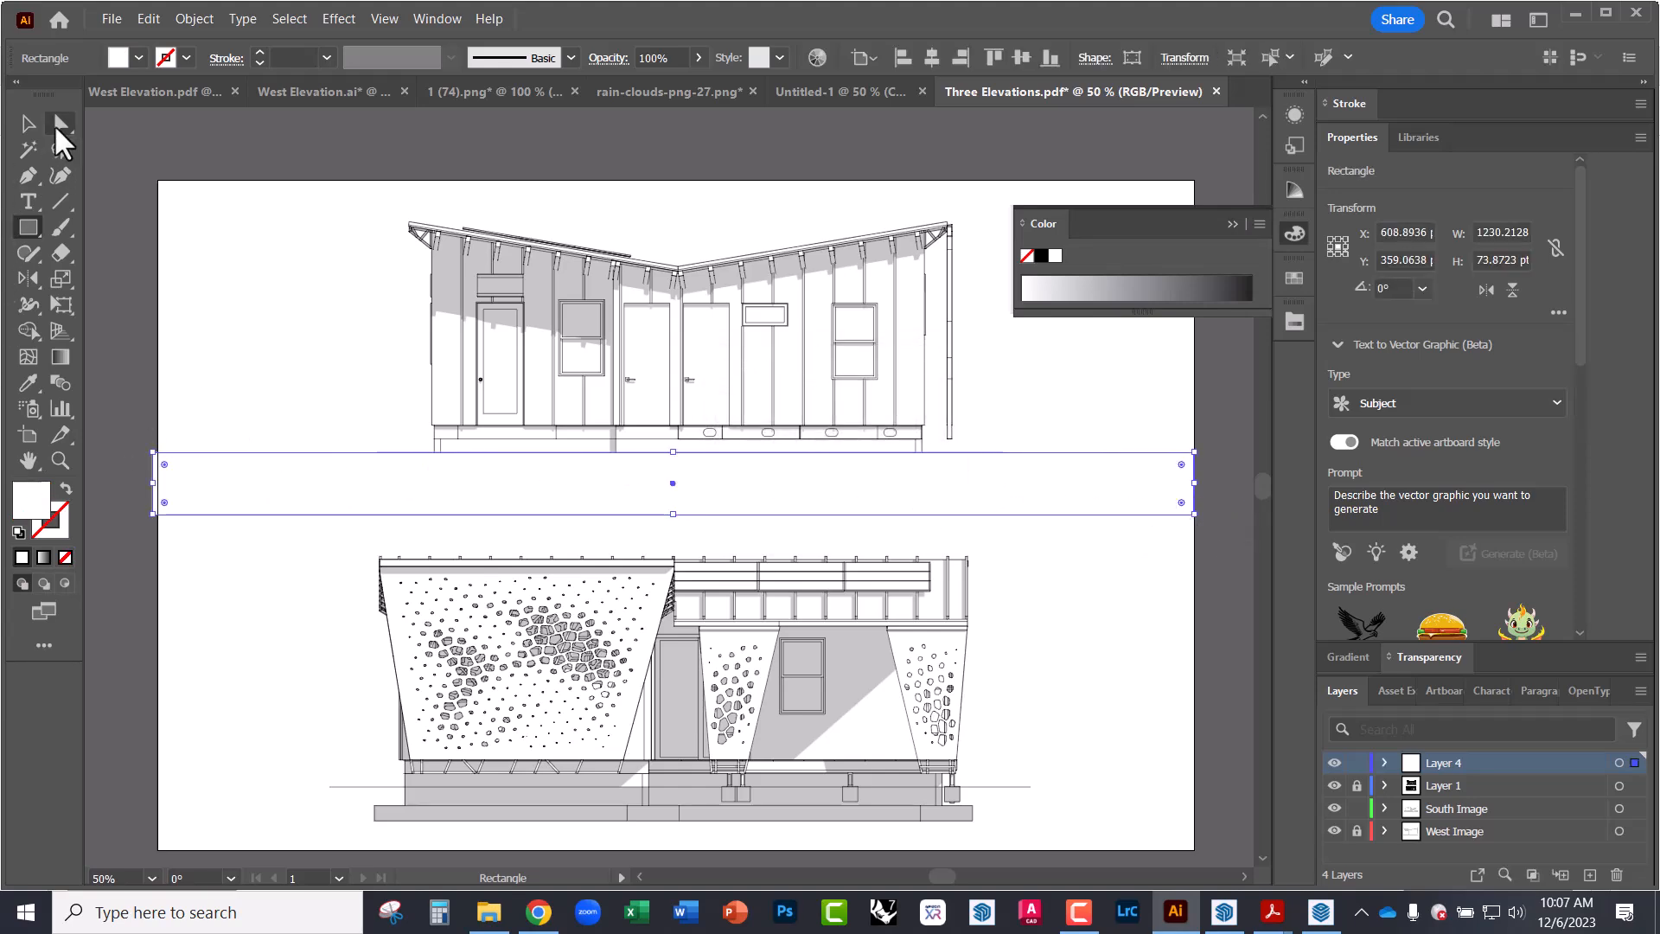
- Raise the rectangle's upper edge to the West elevation's floor line, about 105 pt high, and fit its width to the artboard
left_click(29, 125)
scroll(637, 452, "up", 3, "alt")
left_click_drag(746, 471, 749, 392)
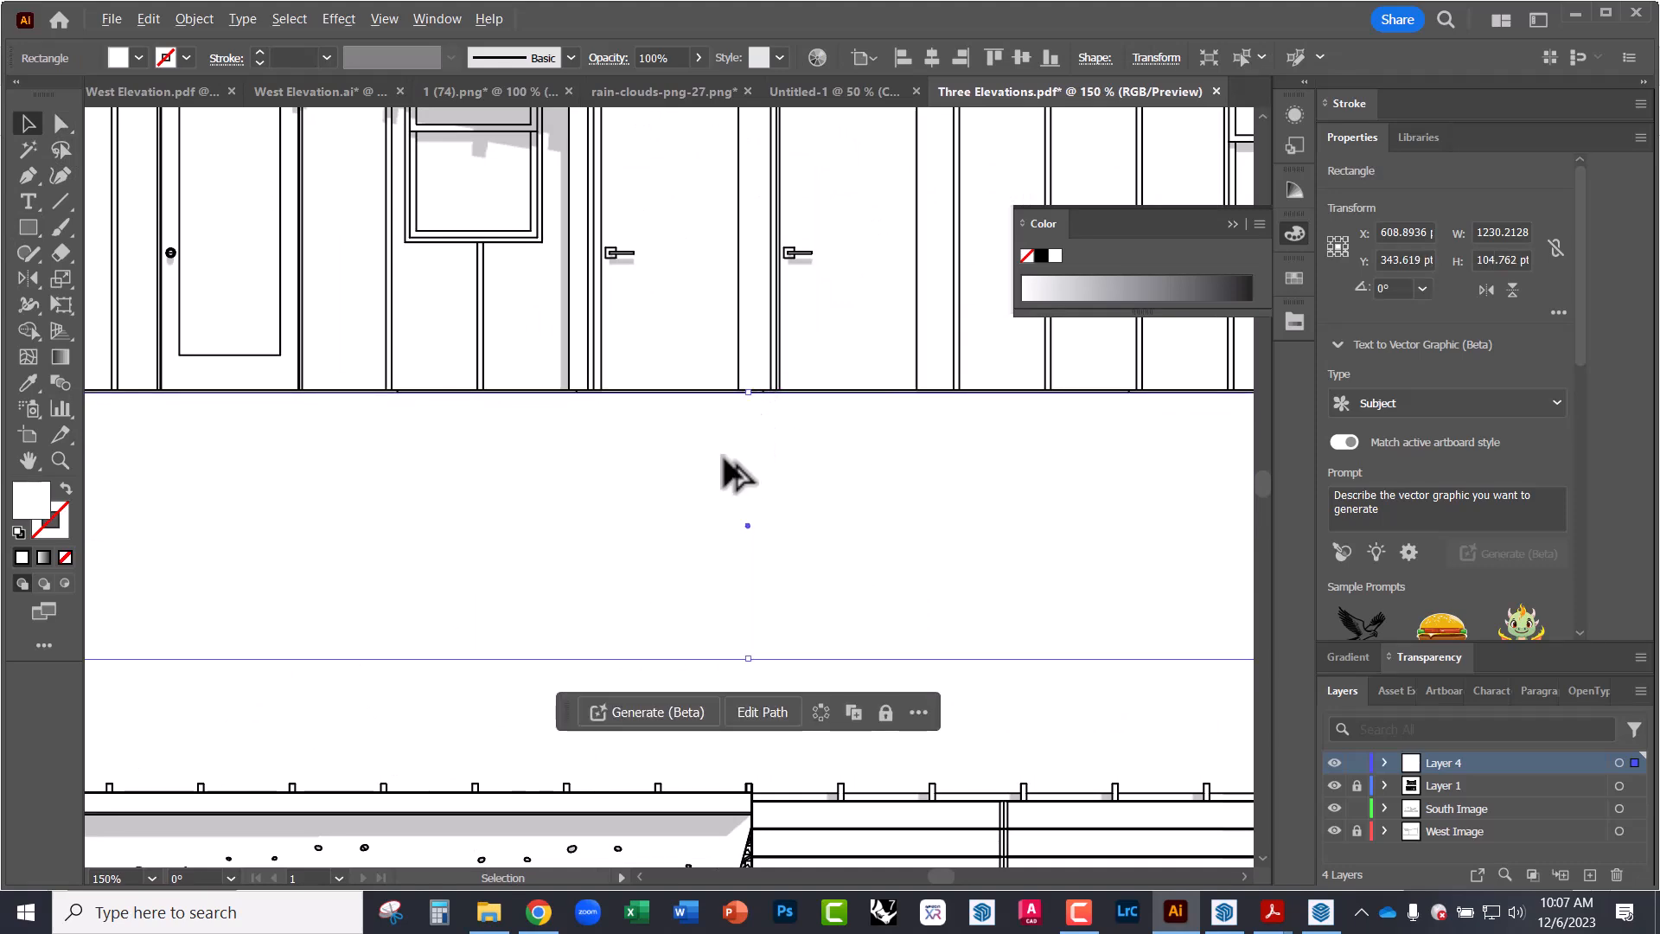
scroll(739, 474, "down", 4, "alt")
left_click_drag(385, 475, 391, 478)
left_click(344, 456)
scroll(675, 406, "up", 1, "alt")
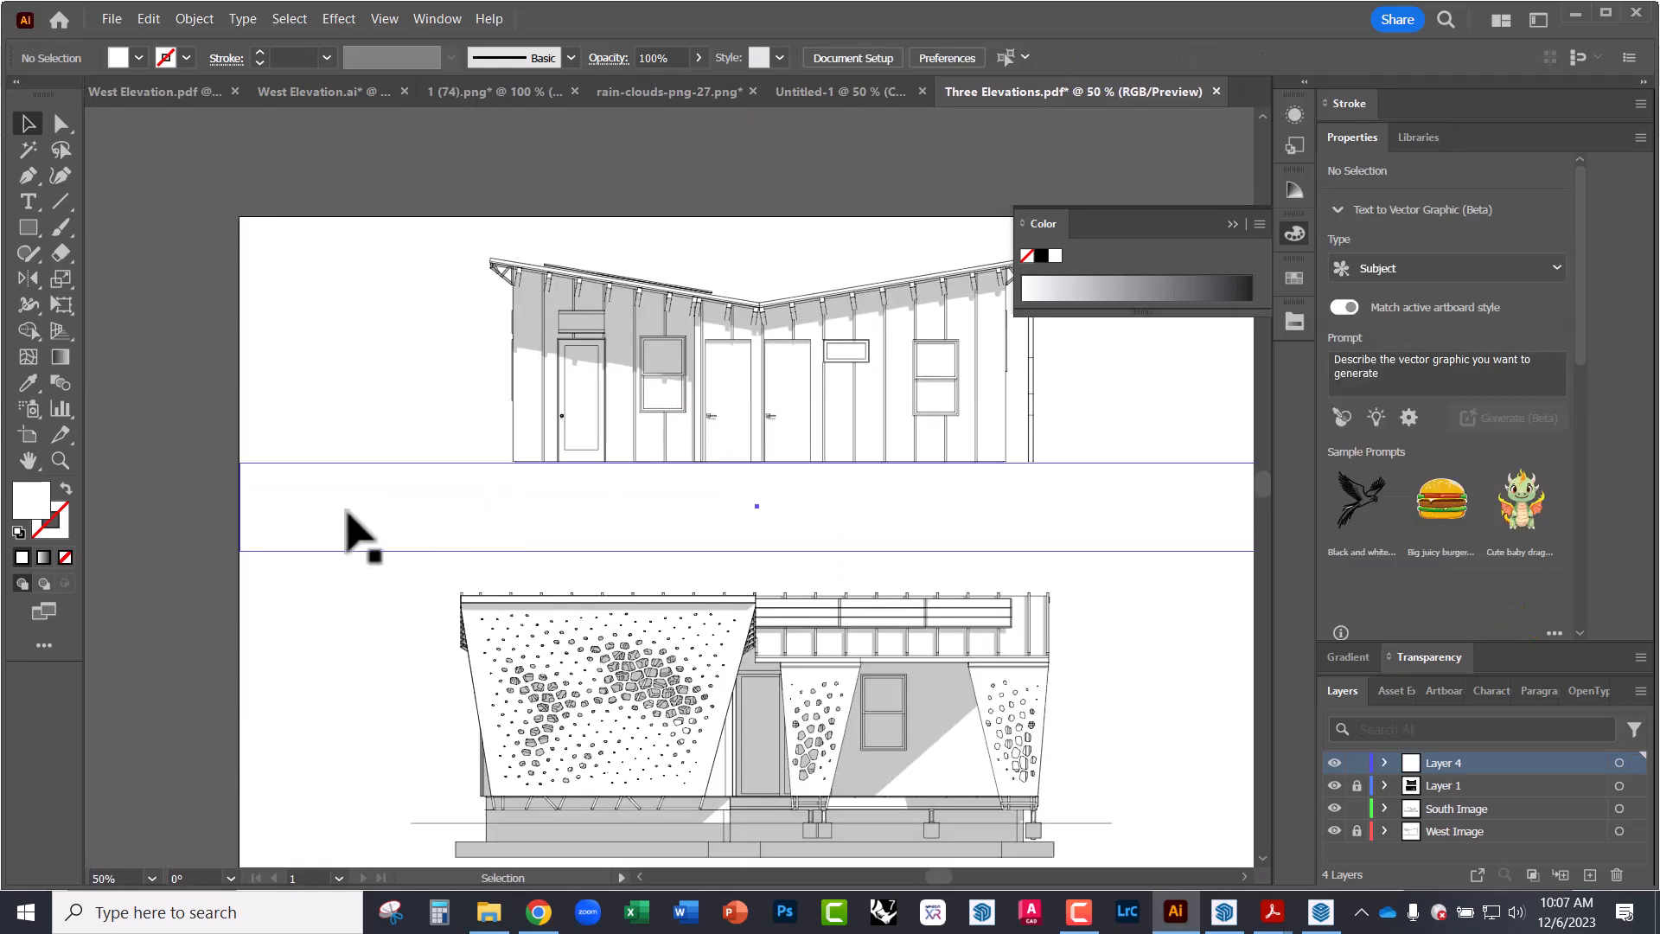
- Fill the ground rectangle with a diagonal line hatch from the Basic Graphics_Textures pattern library
left_click(360, 537)
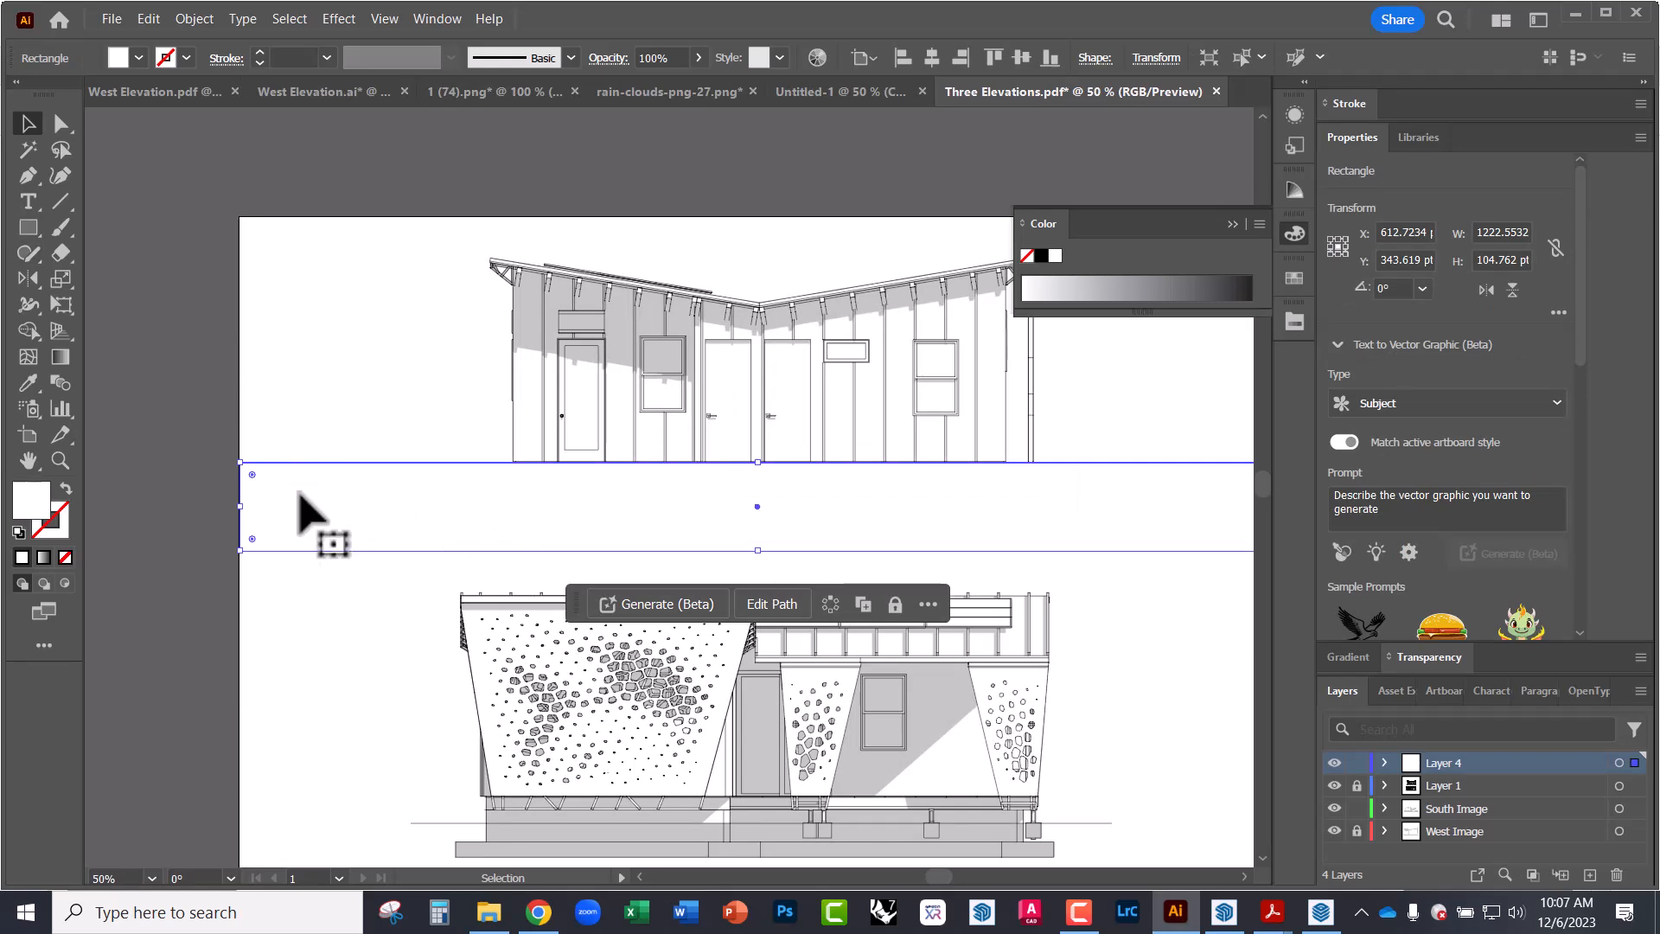
left_click(216, 391)
left_click(333, 504)
key("ctrl")
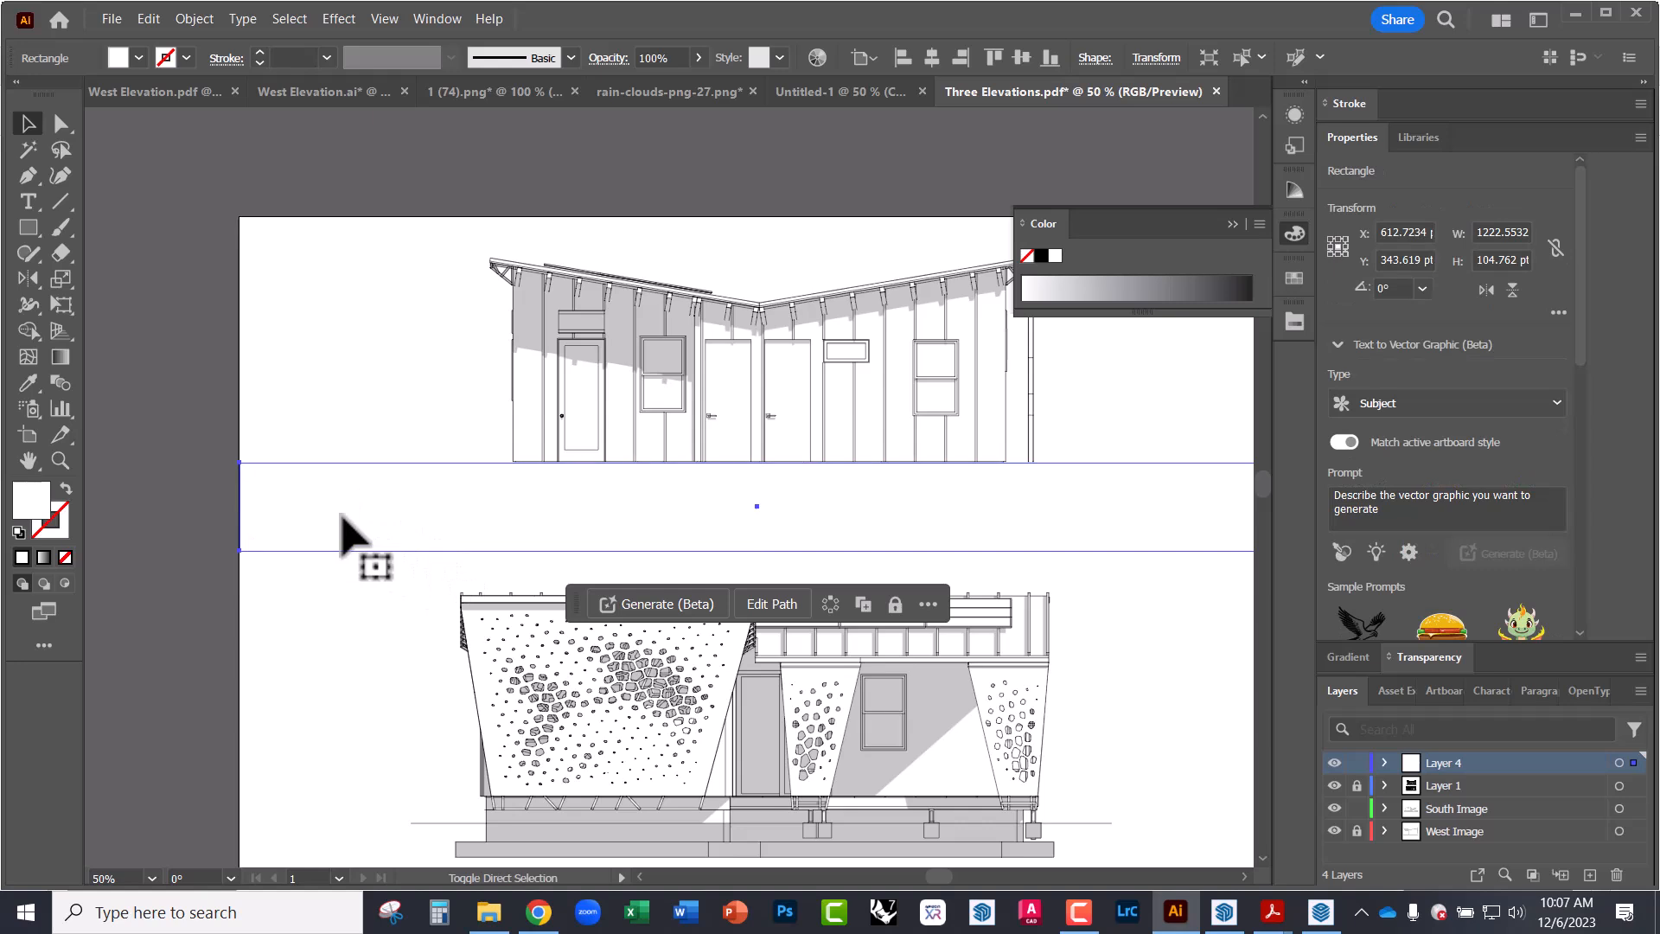
left_click(138, 58)
left_click(24, 196)
mouse_move(140, 479)
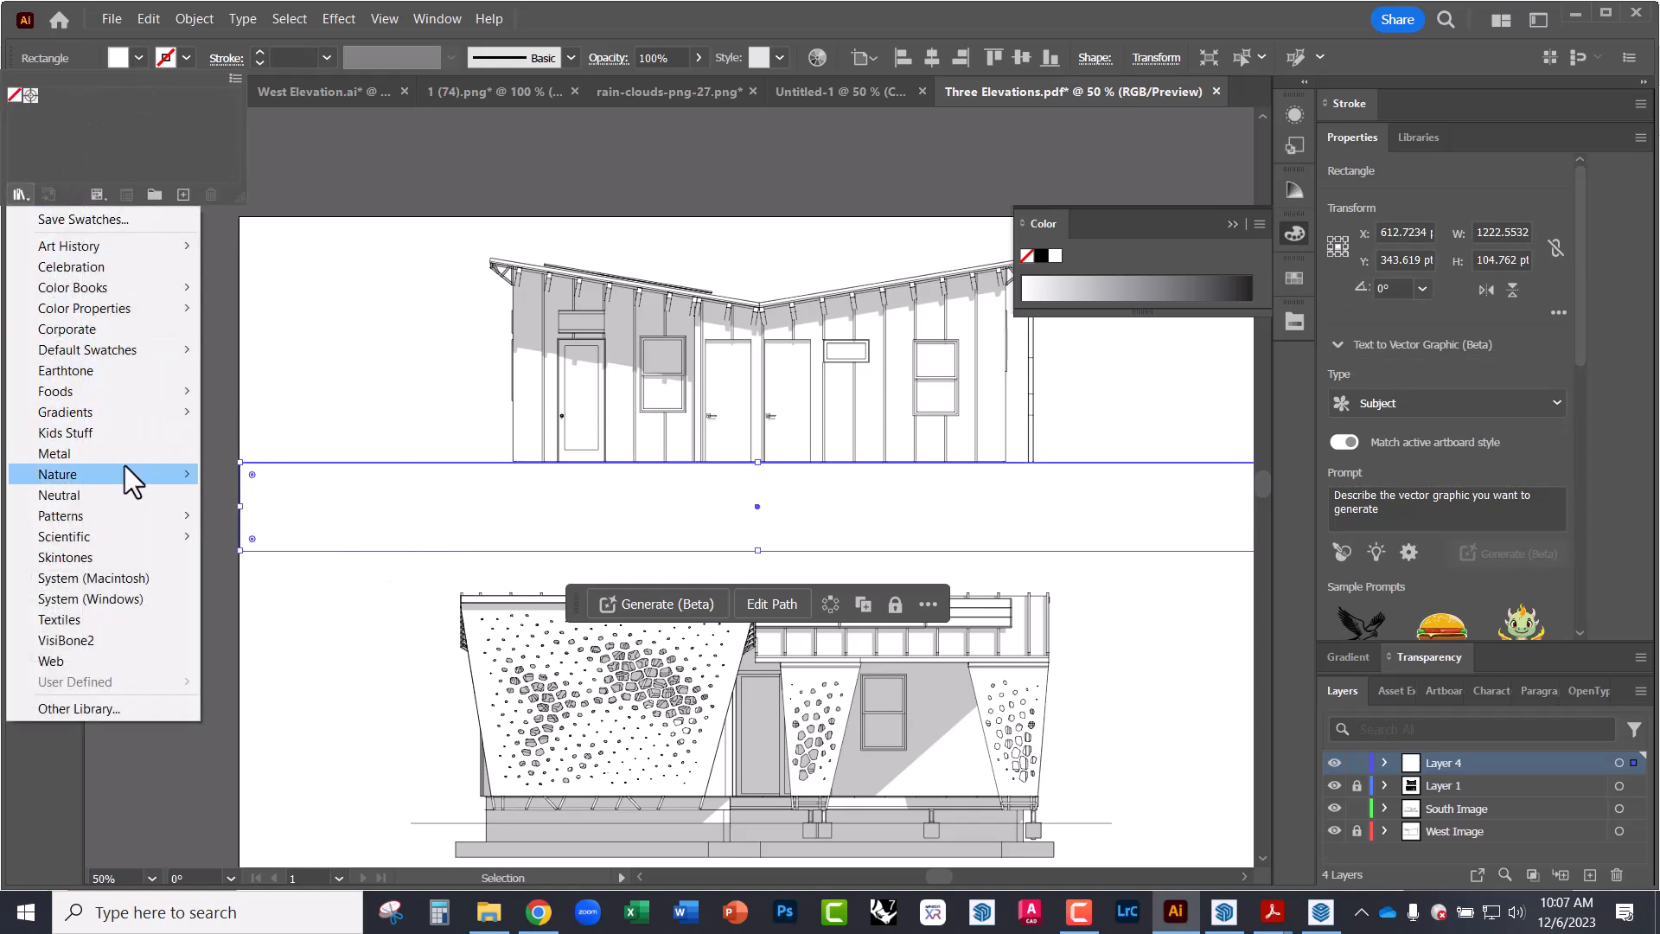
mouse_move(141, 518)
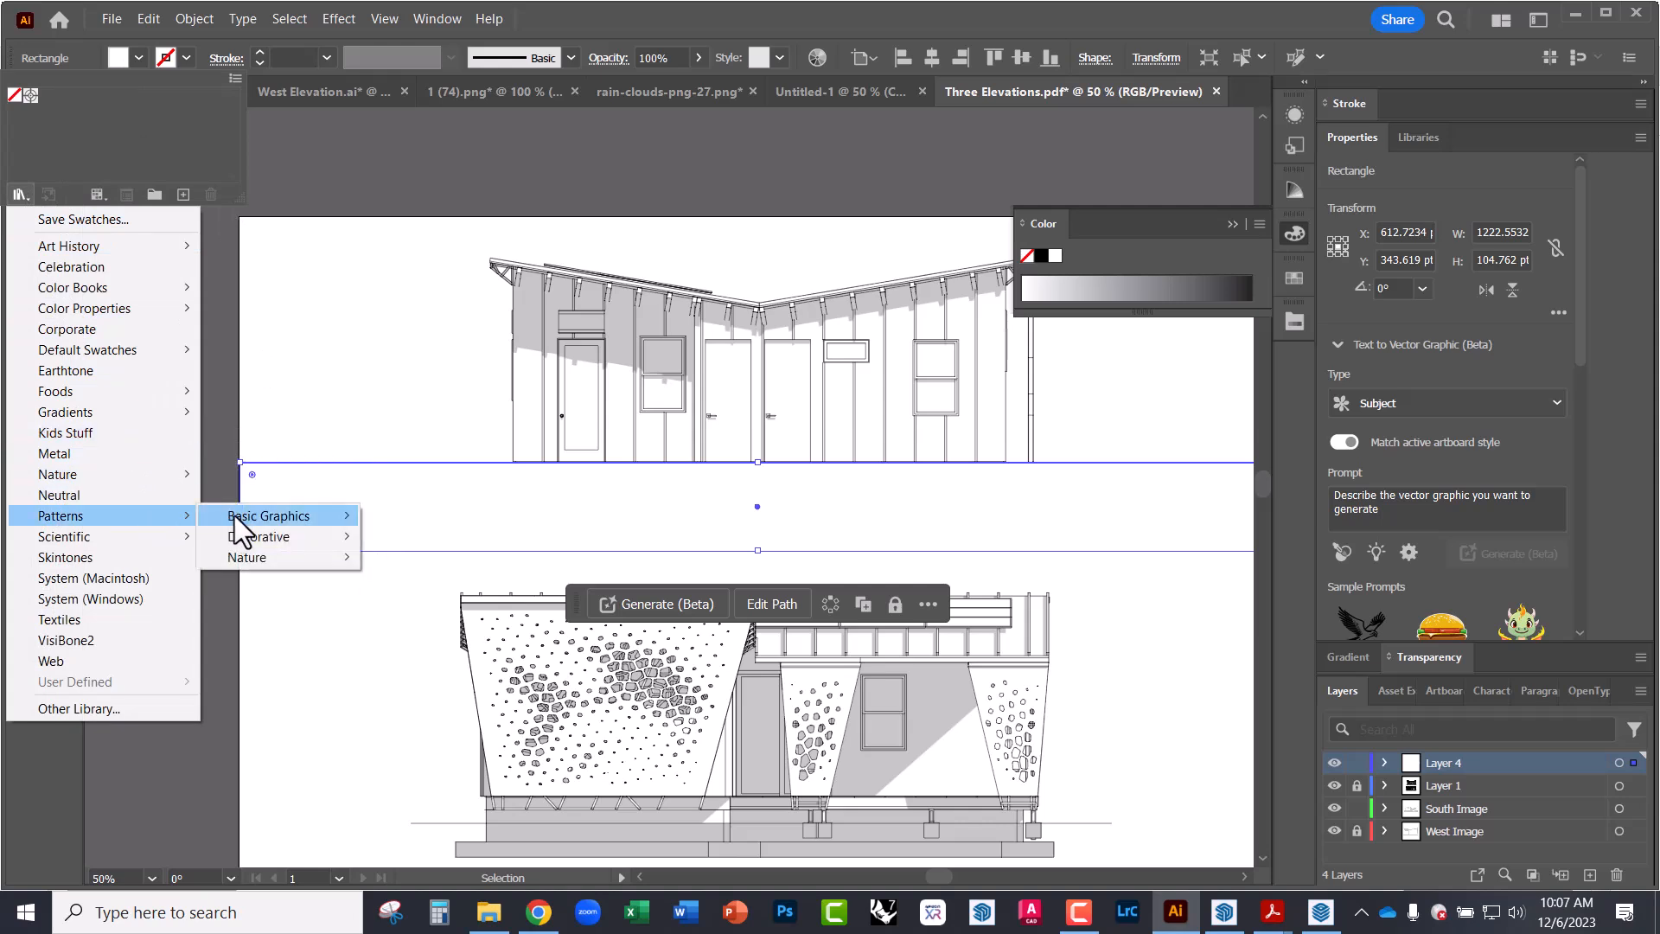
mouse_move(234, 515)
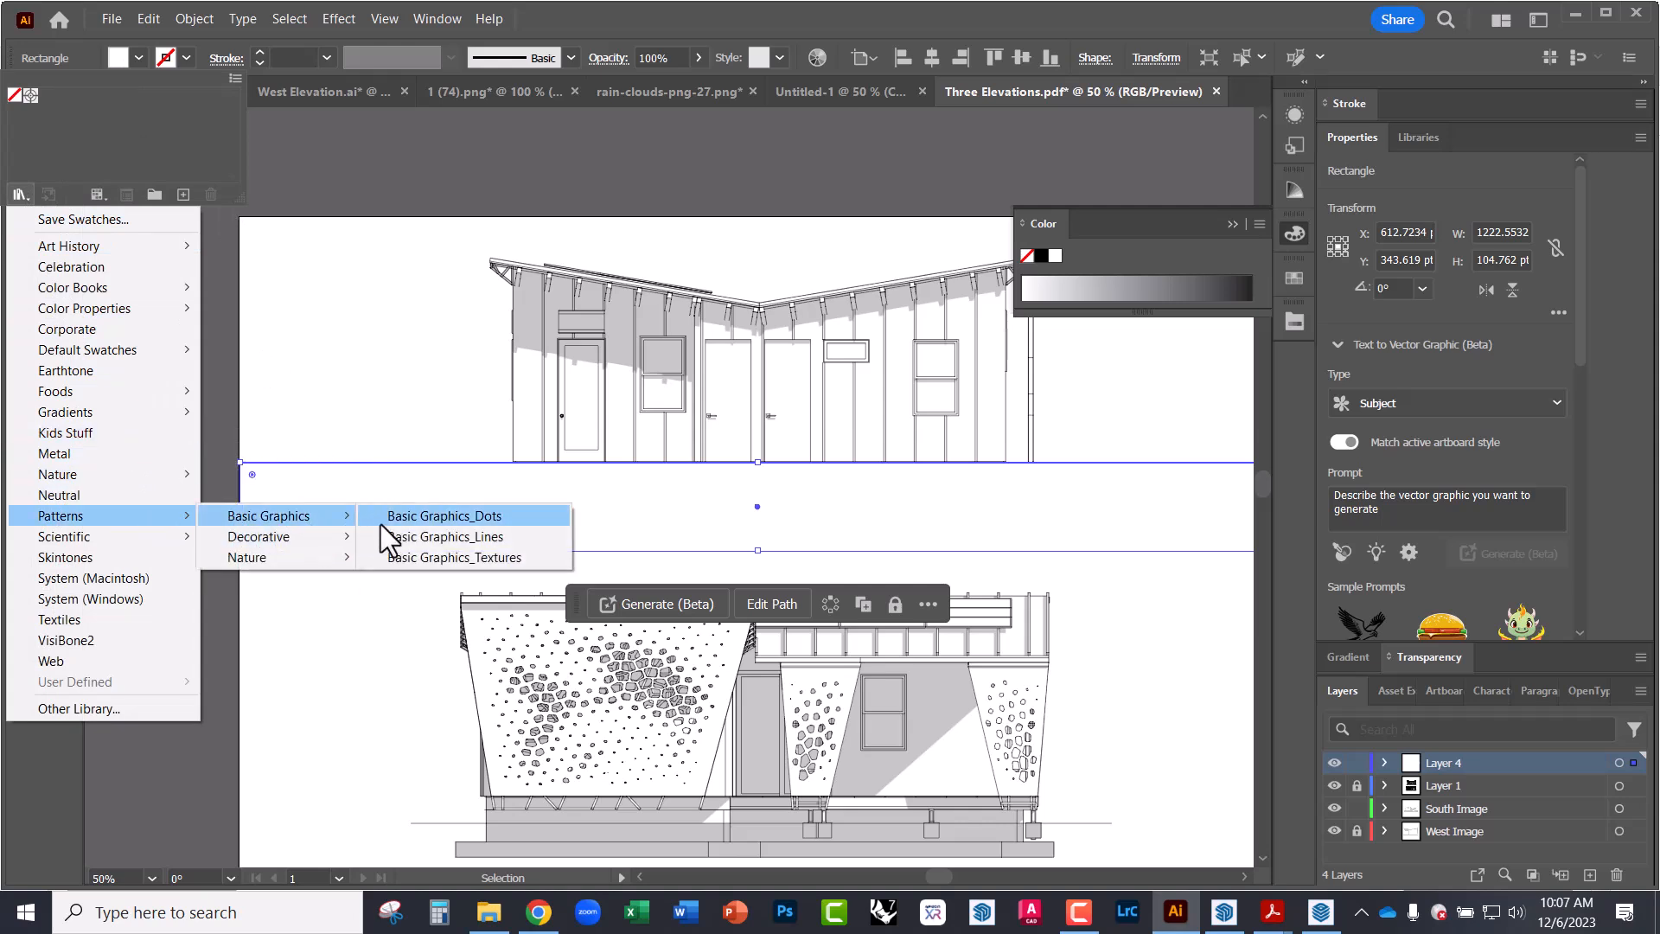
left_click(415, 558)
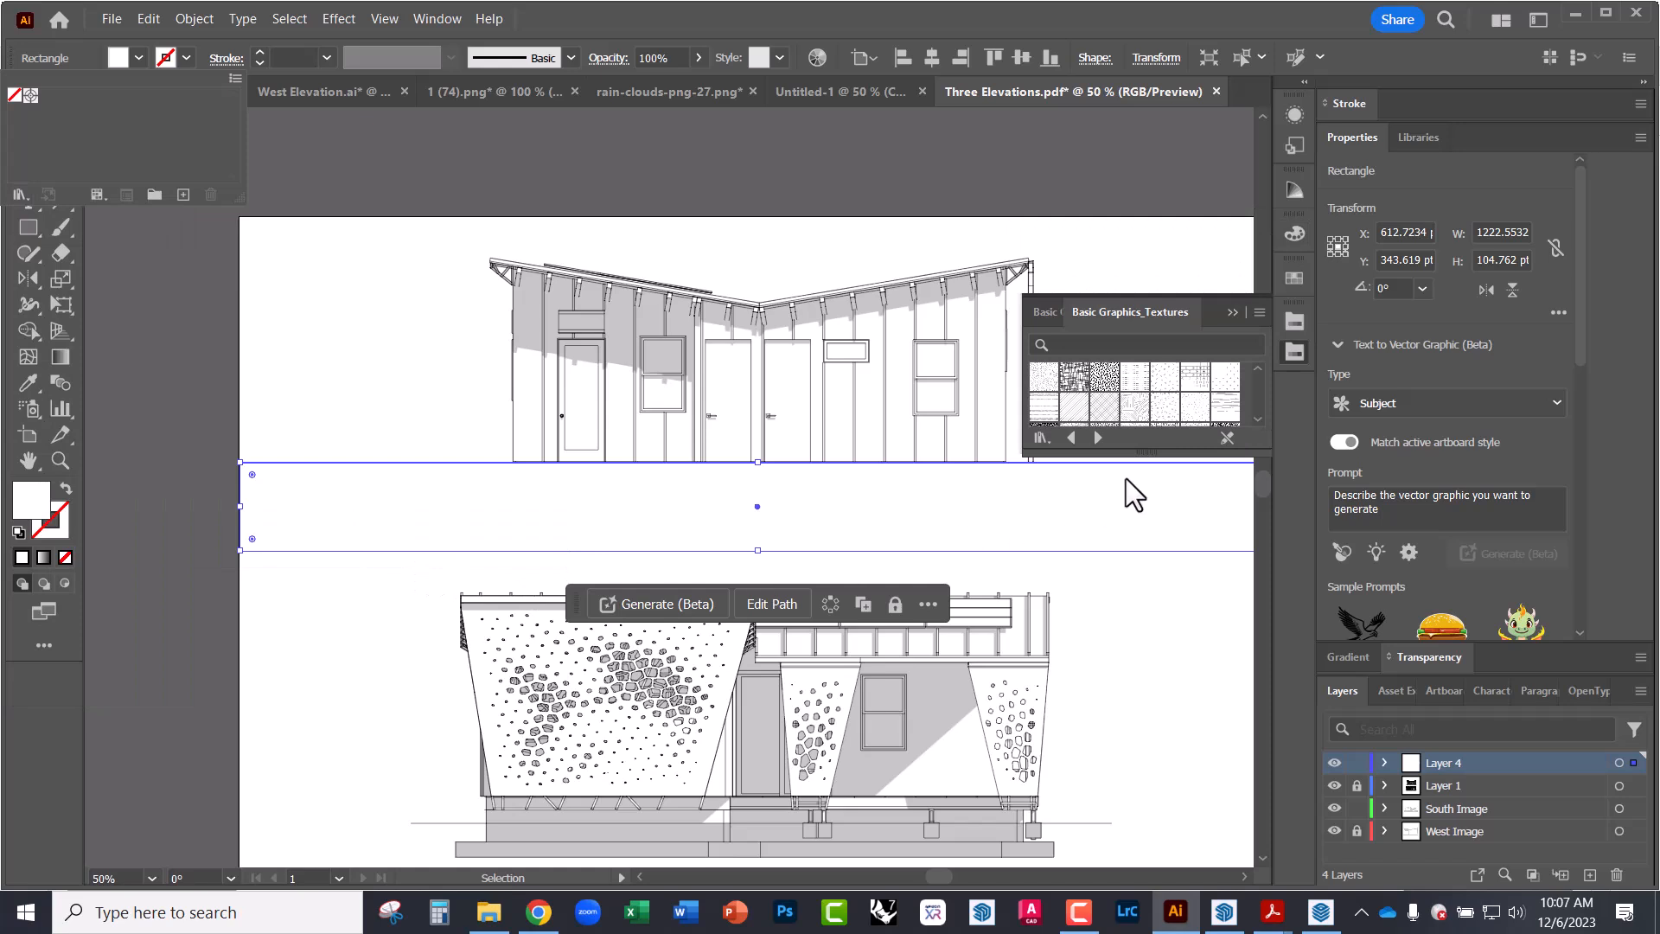
left_click(1073, 410)
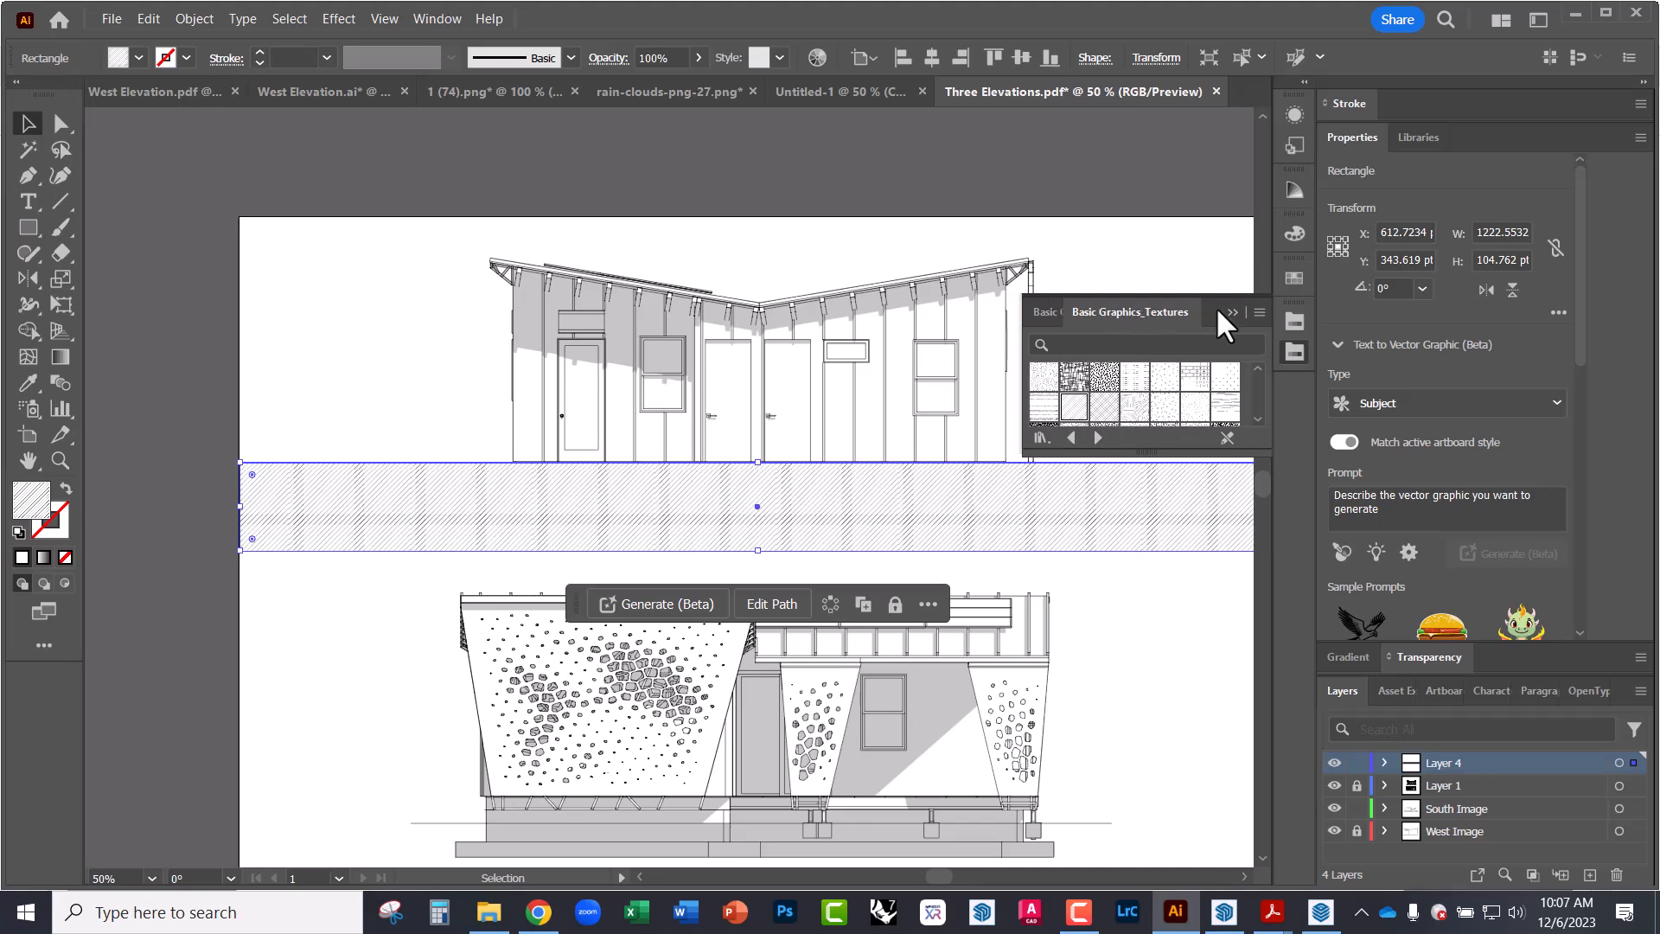
- Inspect the hatch pattern and the ground rectangle's edges along the base of the West elevation
left_click(297, 374)
scroll(390, 516, "up", 4, "alt")
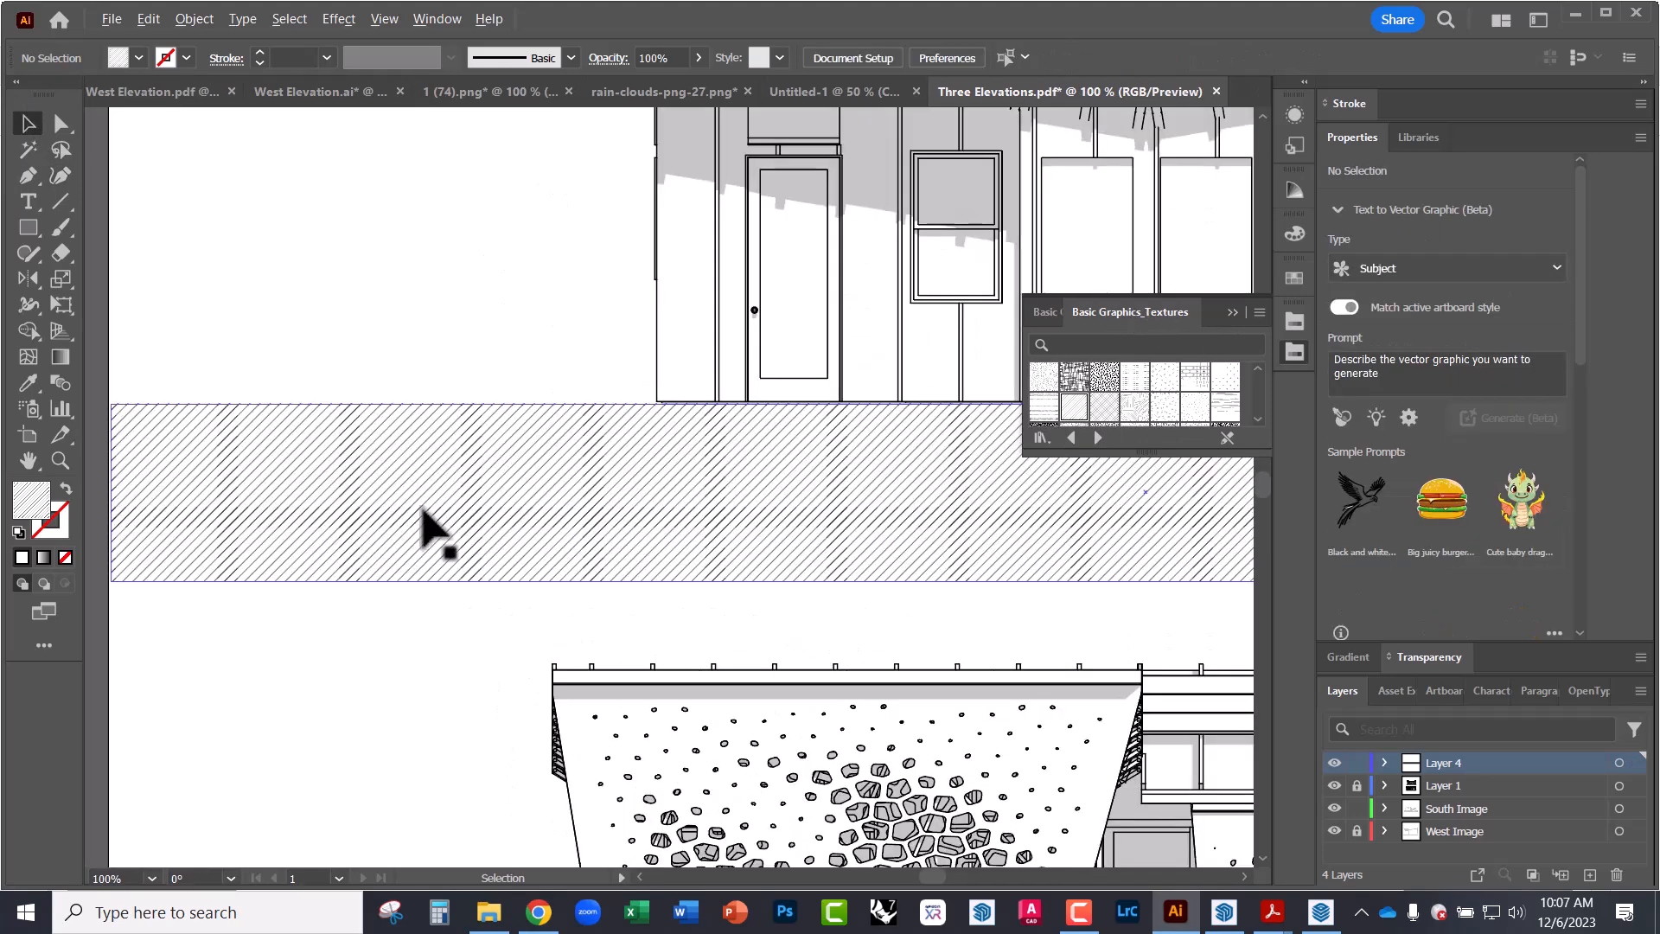
left_click_drag(653, 452, 297, 557)
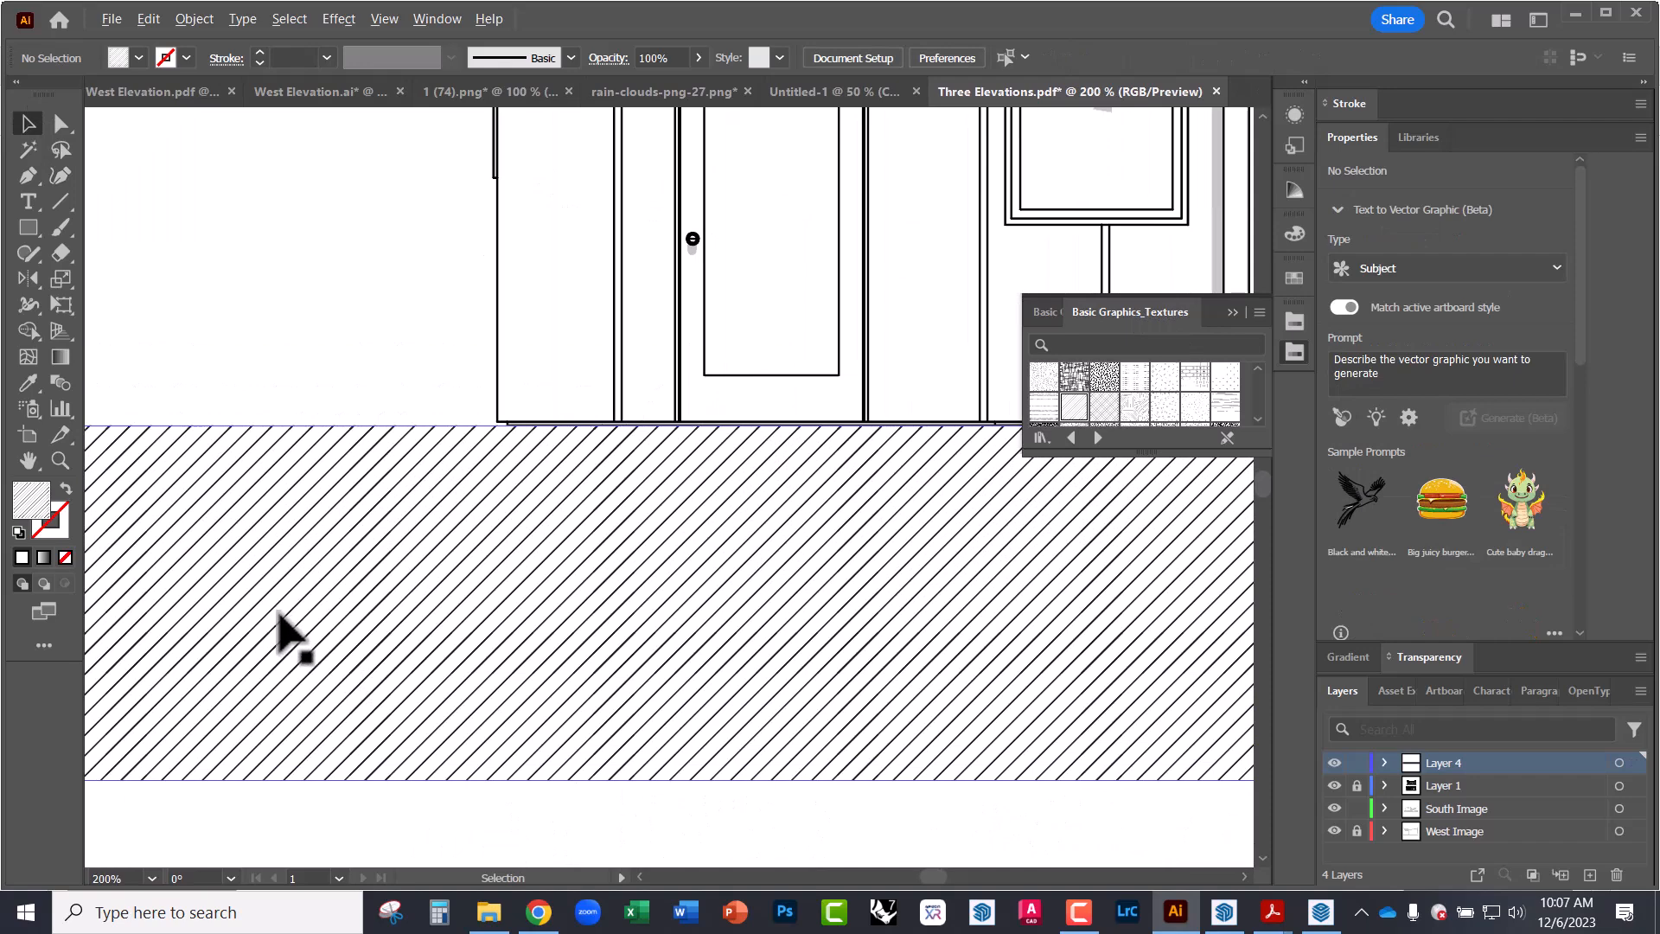
scroll(303, 632, "down", 3, "alt")
scroll(813, 541, "up", 1, "alt")
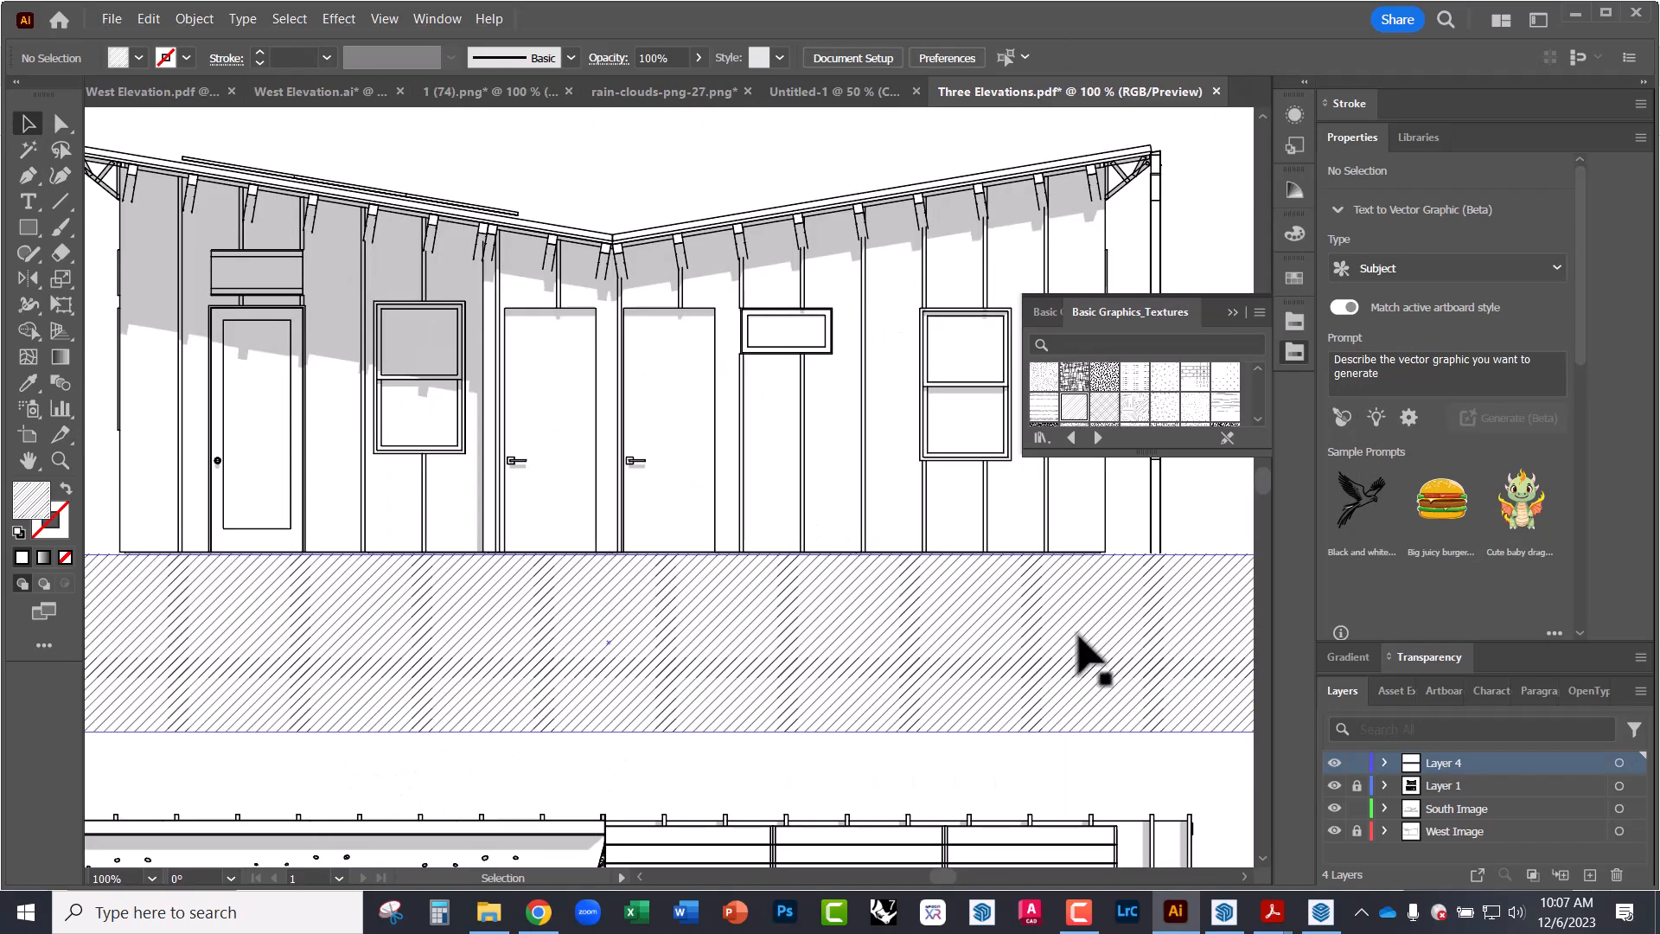
scroll(841, 619, "up", 2, "alt")
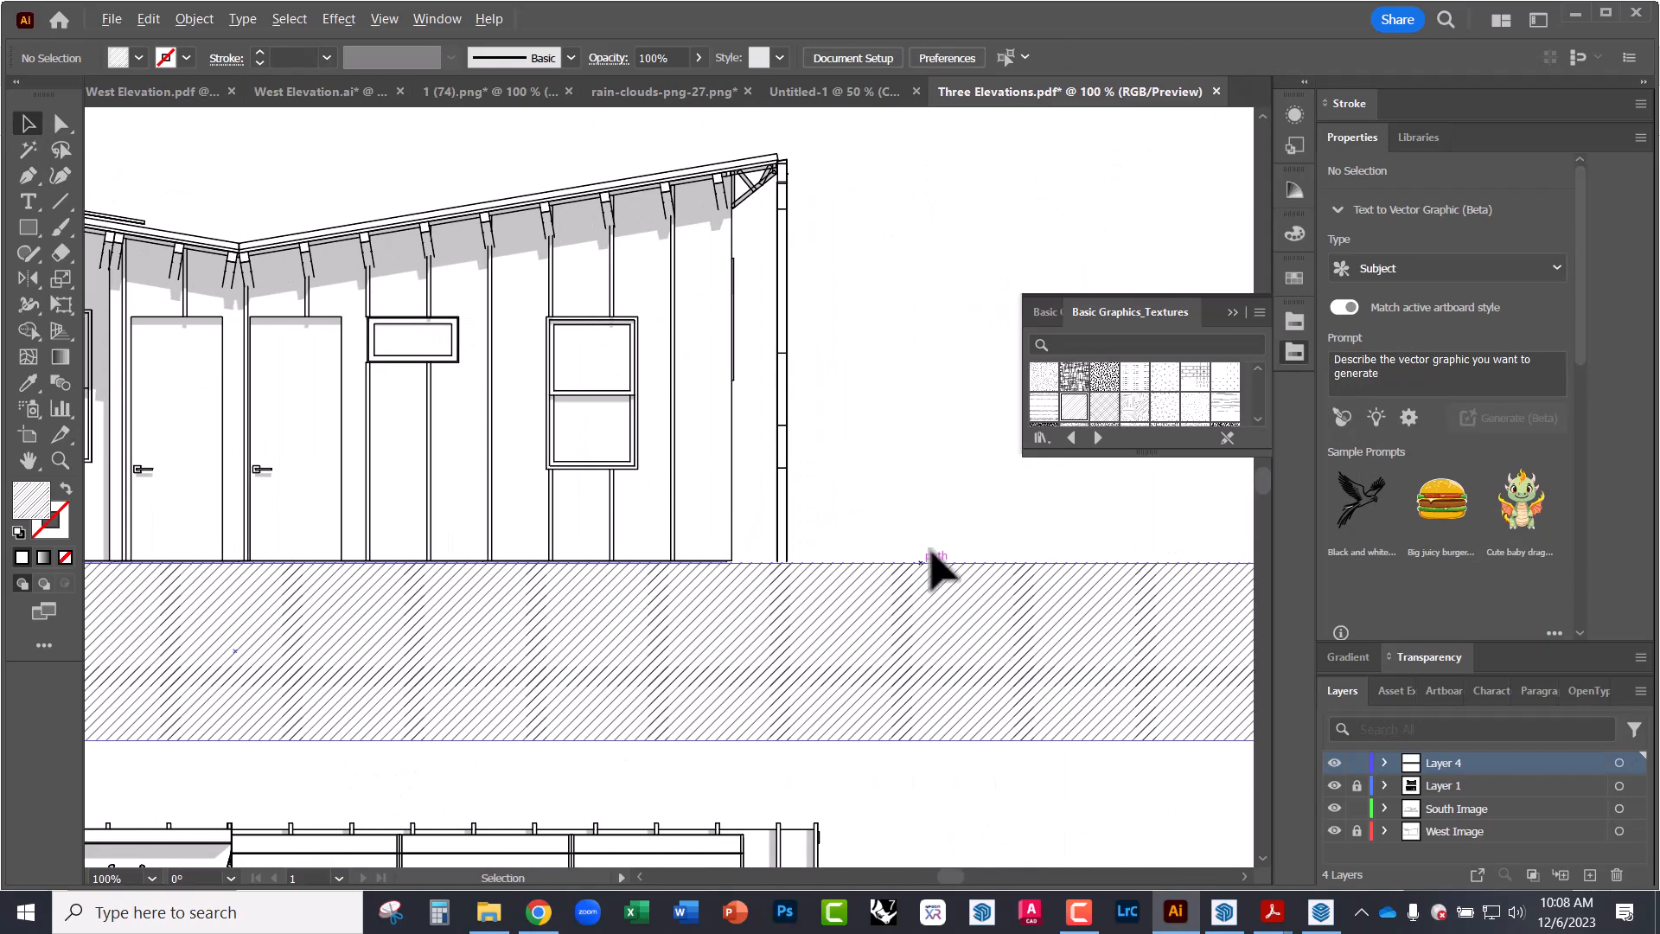
scroll(926, 579, "down", 1, "alt")
scroll(945, 574, "down", 1, "alt")
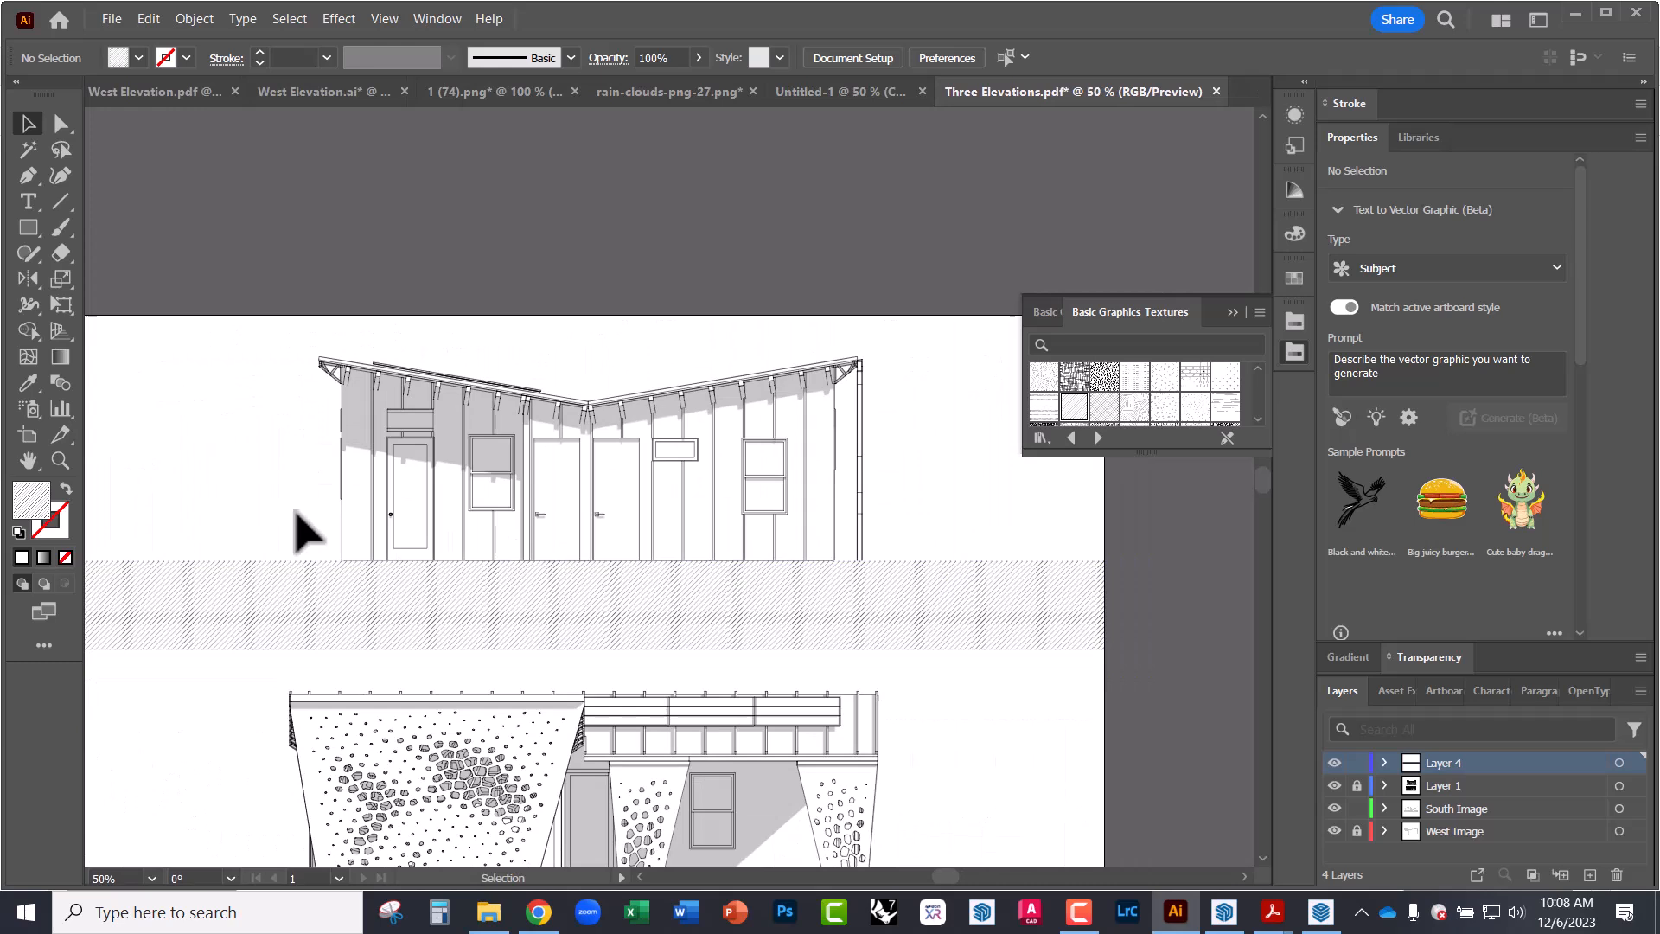
- Draw a horizontal ground line about 1329 pt long along the hatched rectangle's upper edge, extending past the artboard
left_click(61, 201)
mouse_move(1107, 562)
left_mouse_down()
mouse_move(96, 558)
mouse_move(124, 558)
left_mouse_up()
mouse_move(168, 552)
left_mouse_down()
mouse_move(252, 571)
mouse_move(217, 564)
left_mouse_up()
key("ctrl+z")
left_click_drag(540, 597, 468, 588)
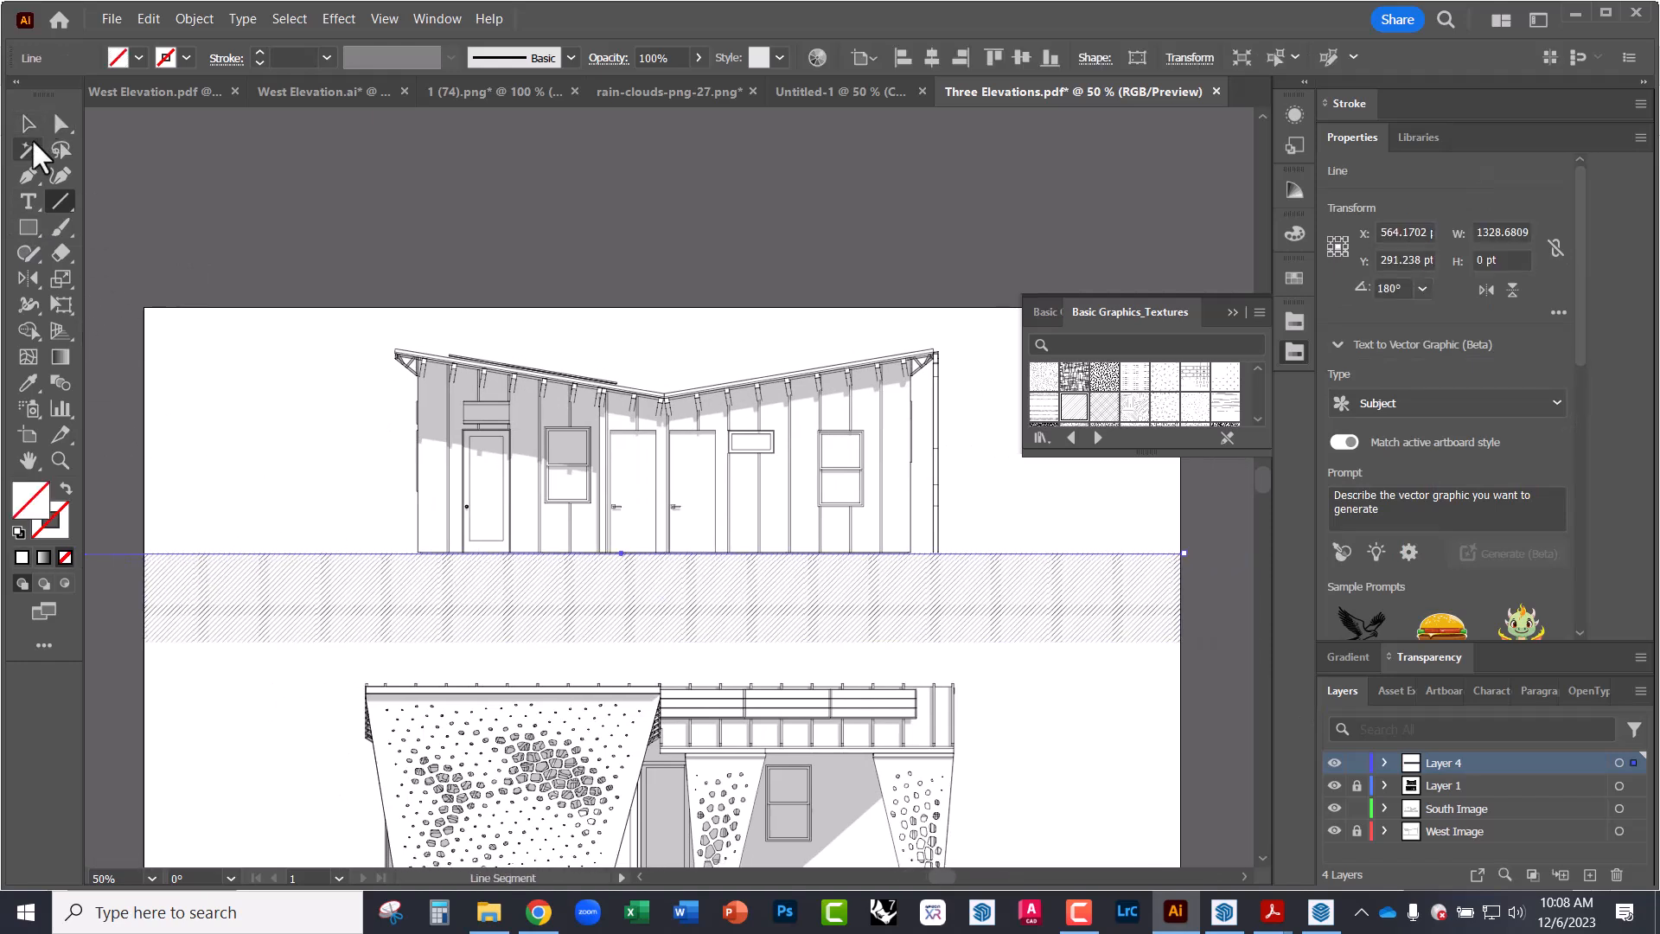
- Give the ground line a 1 pt black stroke and no fill
key("v")
left_click(230, 207)
left_click(122, 552)
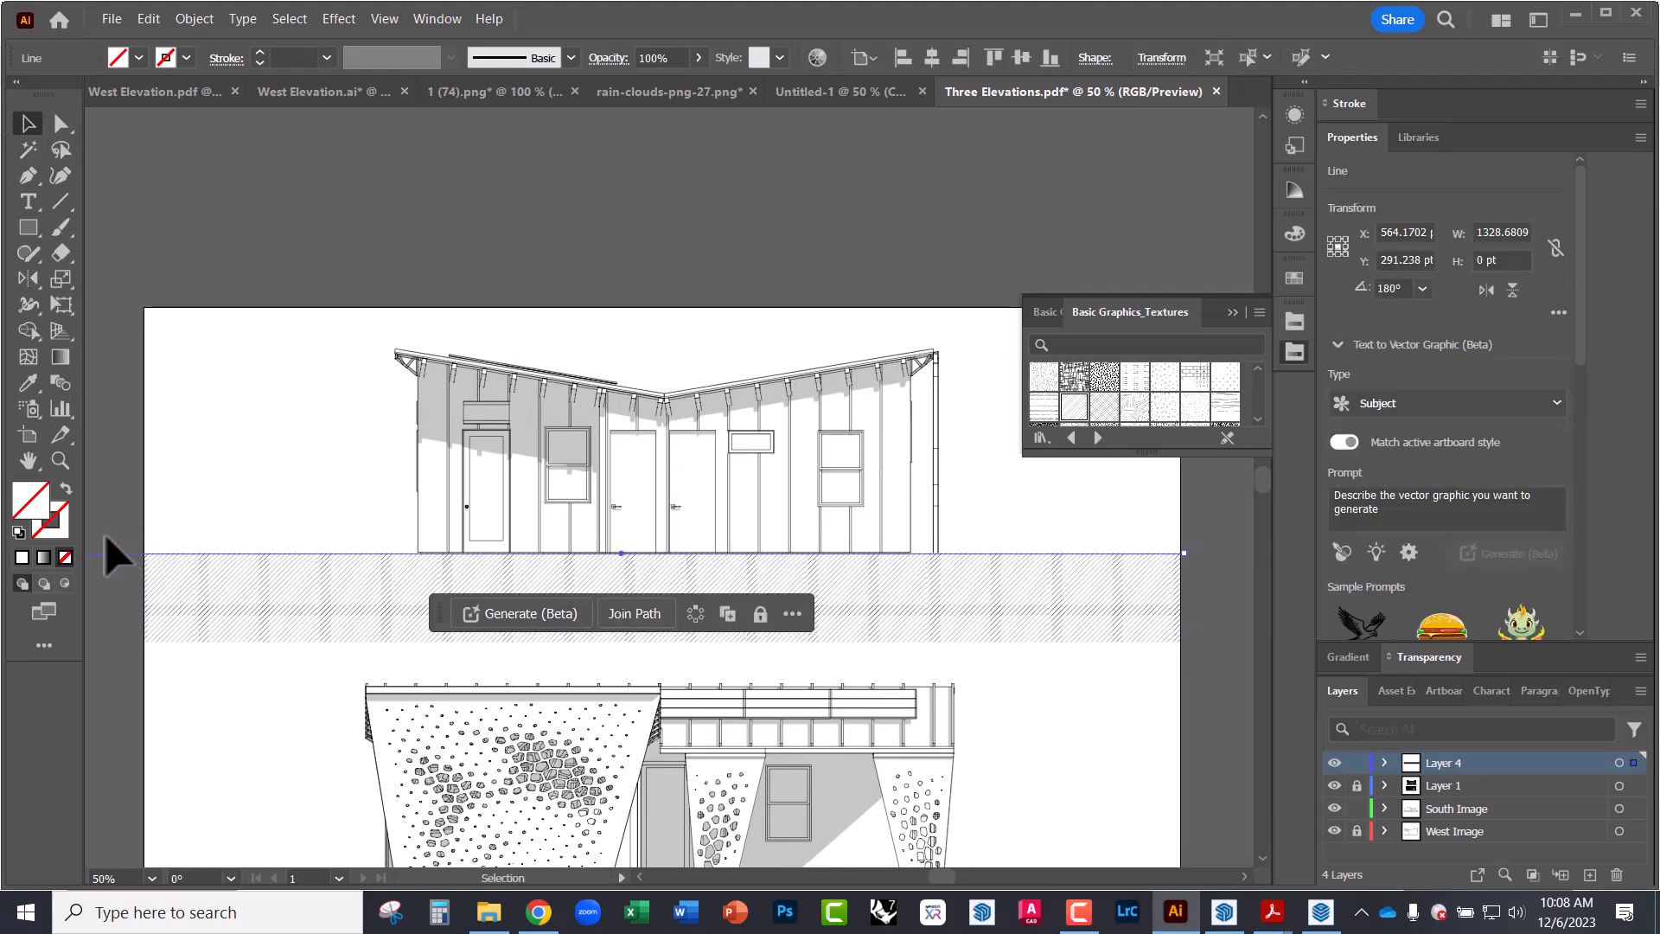
left_click(19, 532)
left_click(65, 557)
left_click(148, 519)
- Shorten both ends of the ground line to meet the artboard edges
scroll(951, 558, "up", 1, "alt")
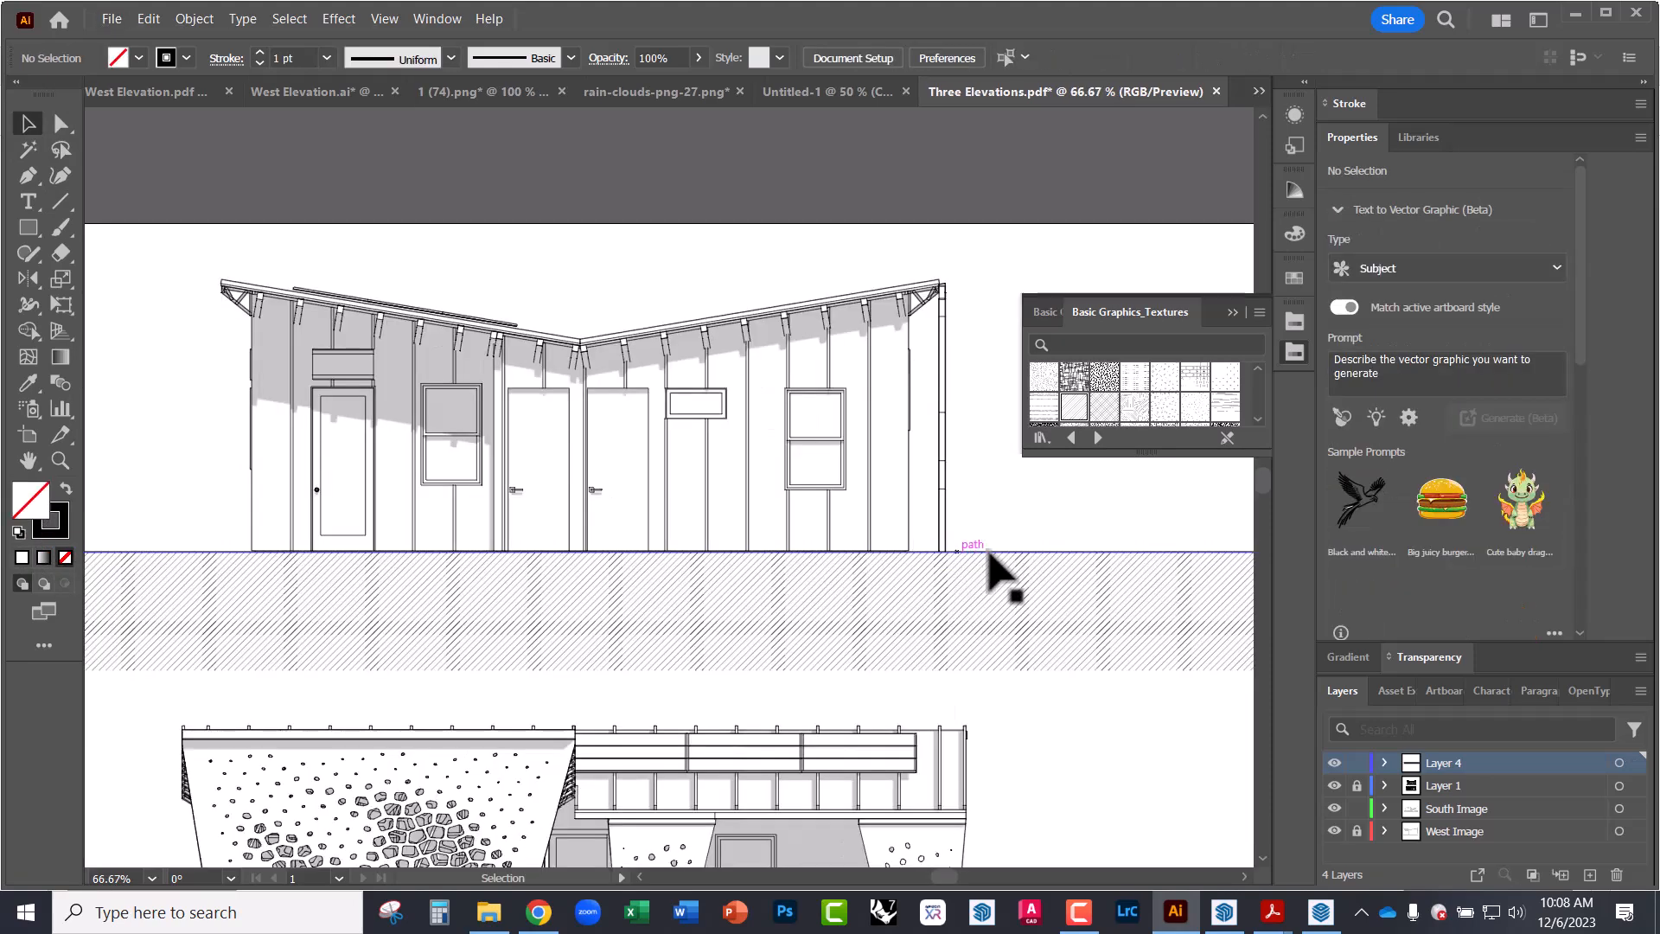
scroll(951, 562, "up", 3, "alt")
scroll(637, 563, "down", 3, "alt")
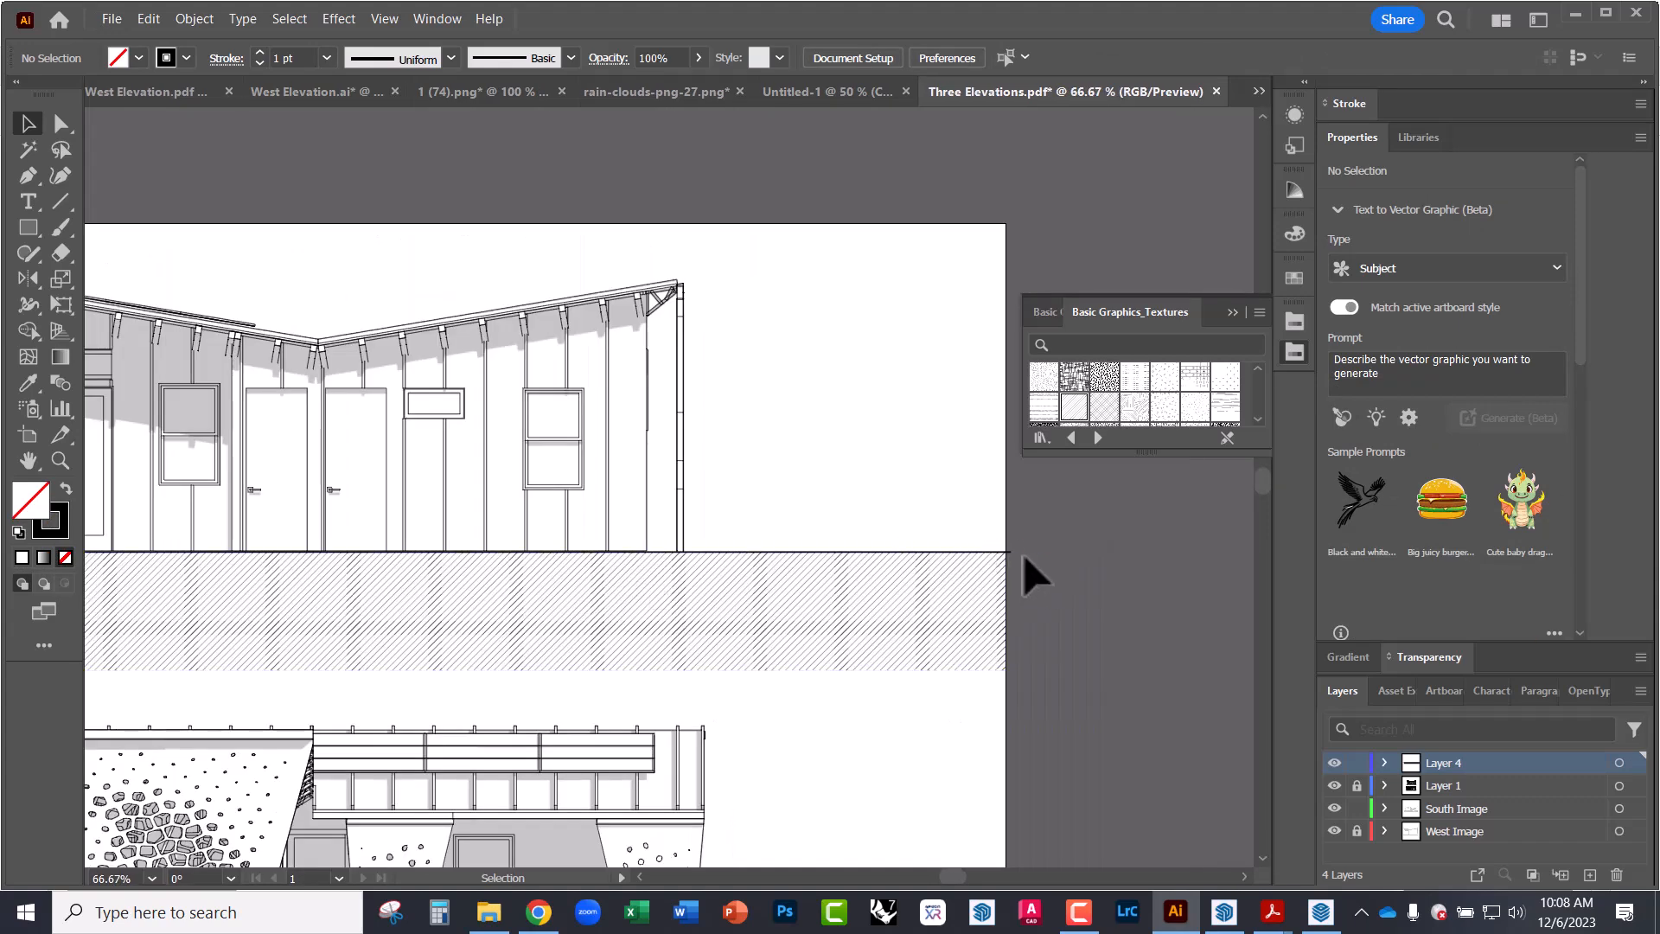
scroll(1029, 554, "up", 4, "alt")
left_click(921, 564)
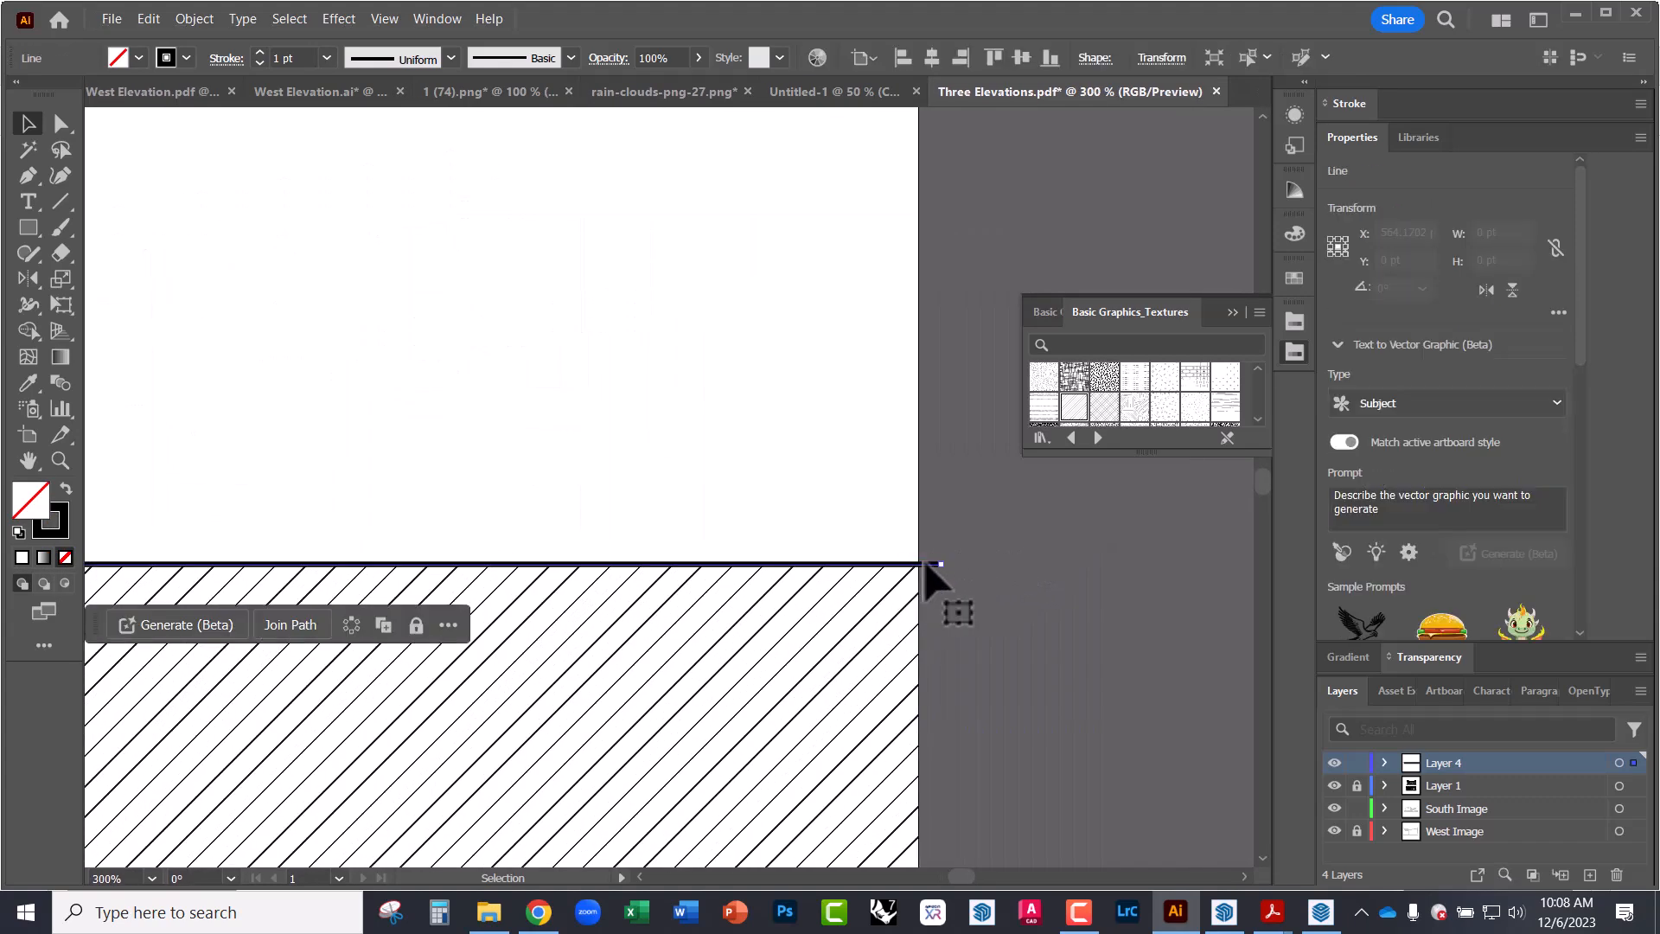
left_click_drag(941, 564, 919, 564)
scroll(1061, 624, "down", 5, "alt")
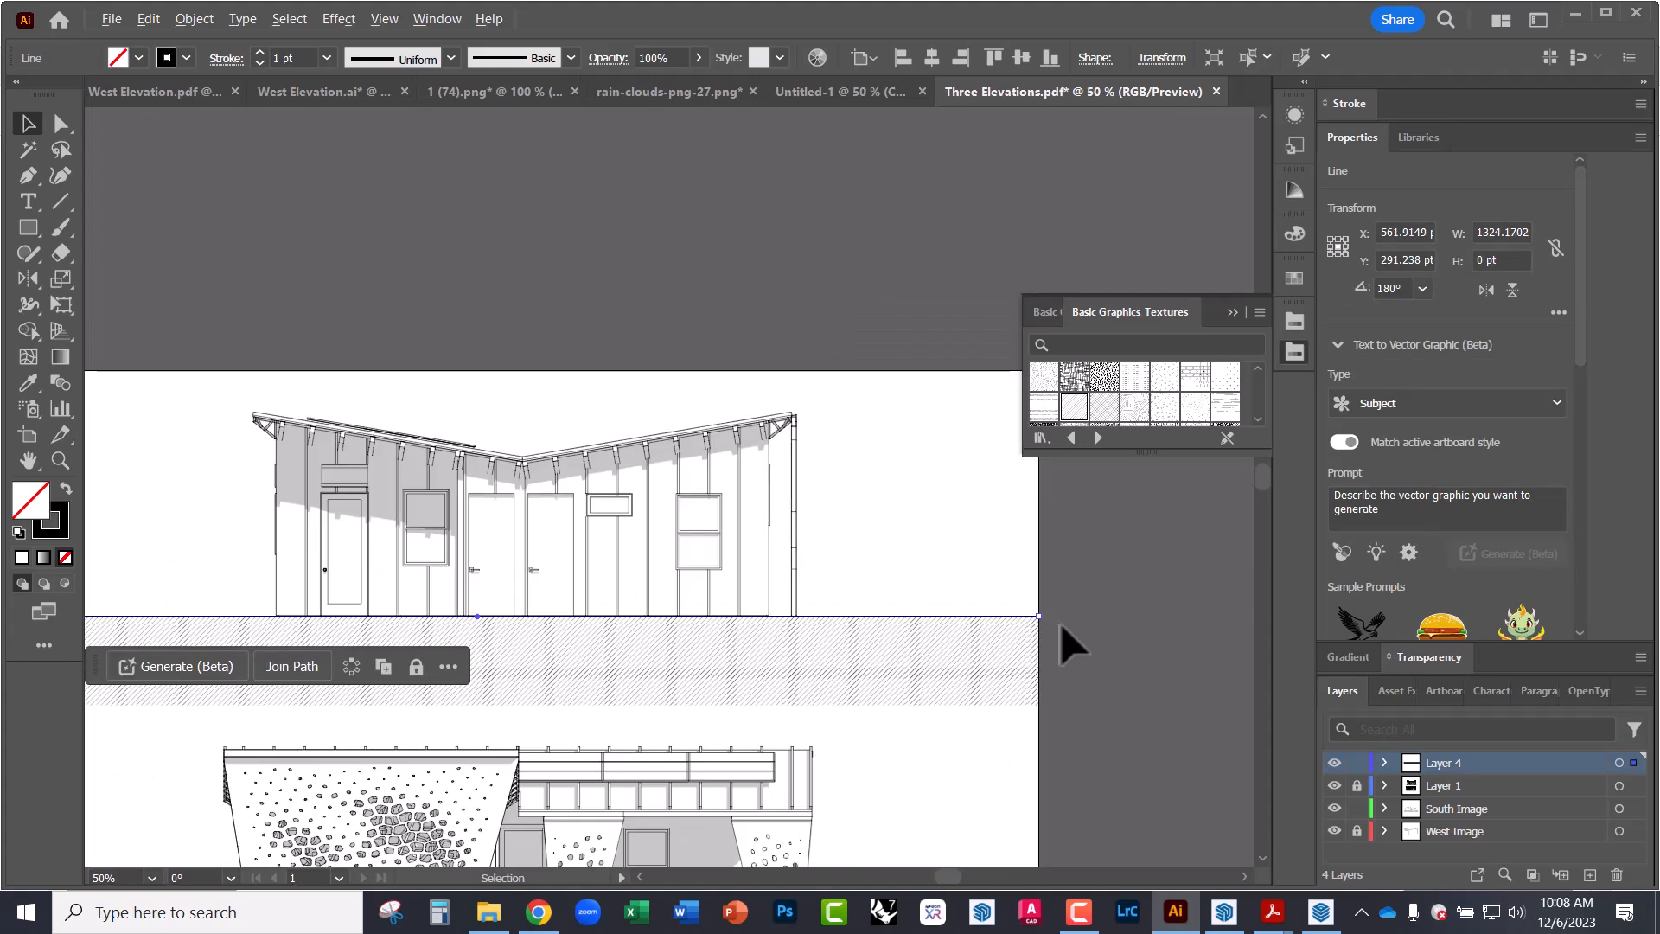
scroll(804, 631, "down", 1, "alt")
scroll(200, 620, "up", 1, "alt")
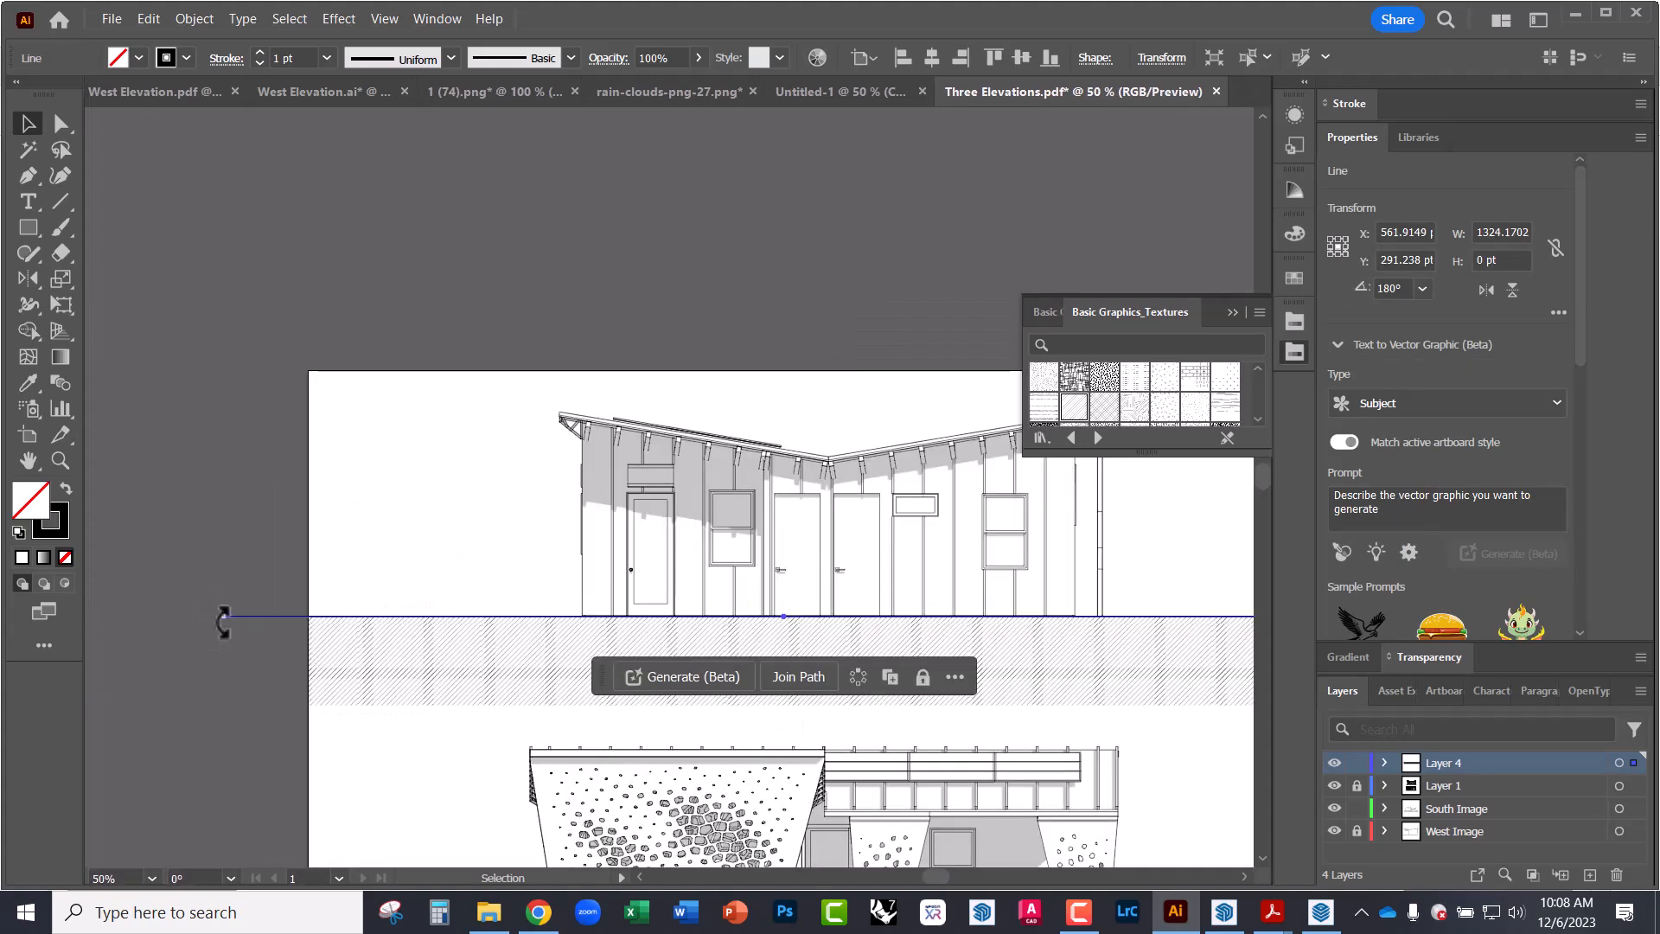
left_click_drag(229, 616, 308, 616)
left_click(240, 619)
- Lock the South Image layer and group the ground line with the hatched rectangle
scroll(392, 667, "up", 2, "alt")
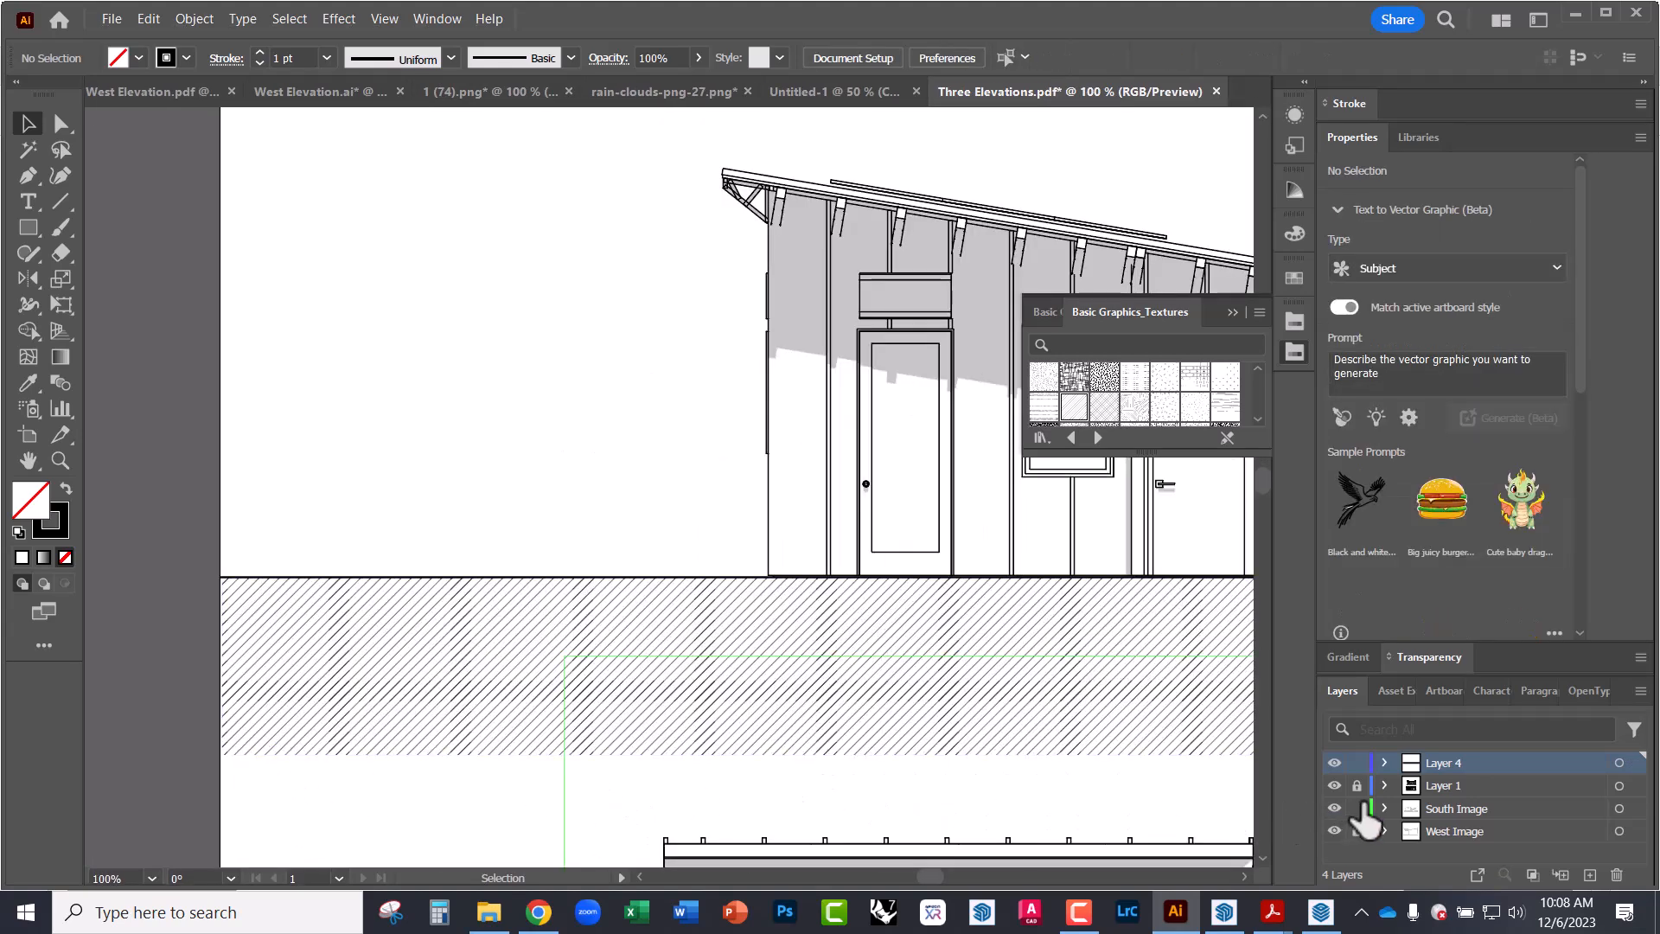
left_click(251, 605)
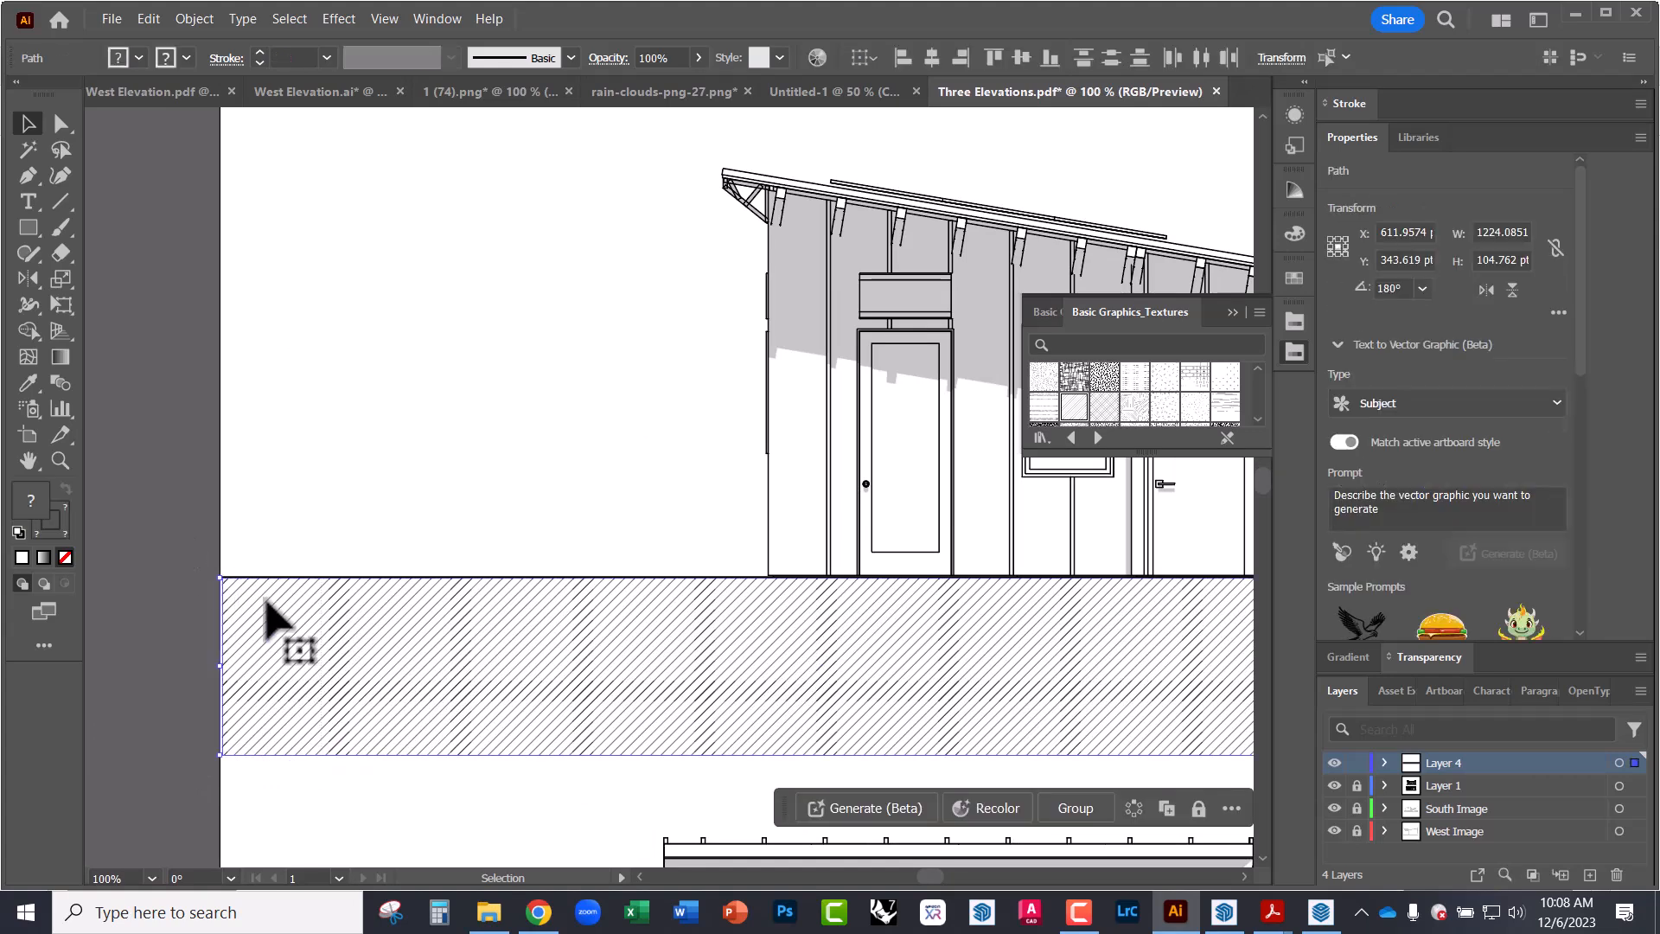
right_click(286, 651)
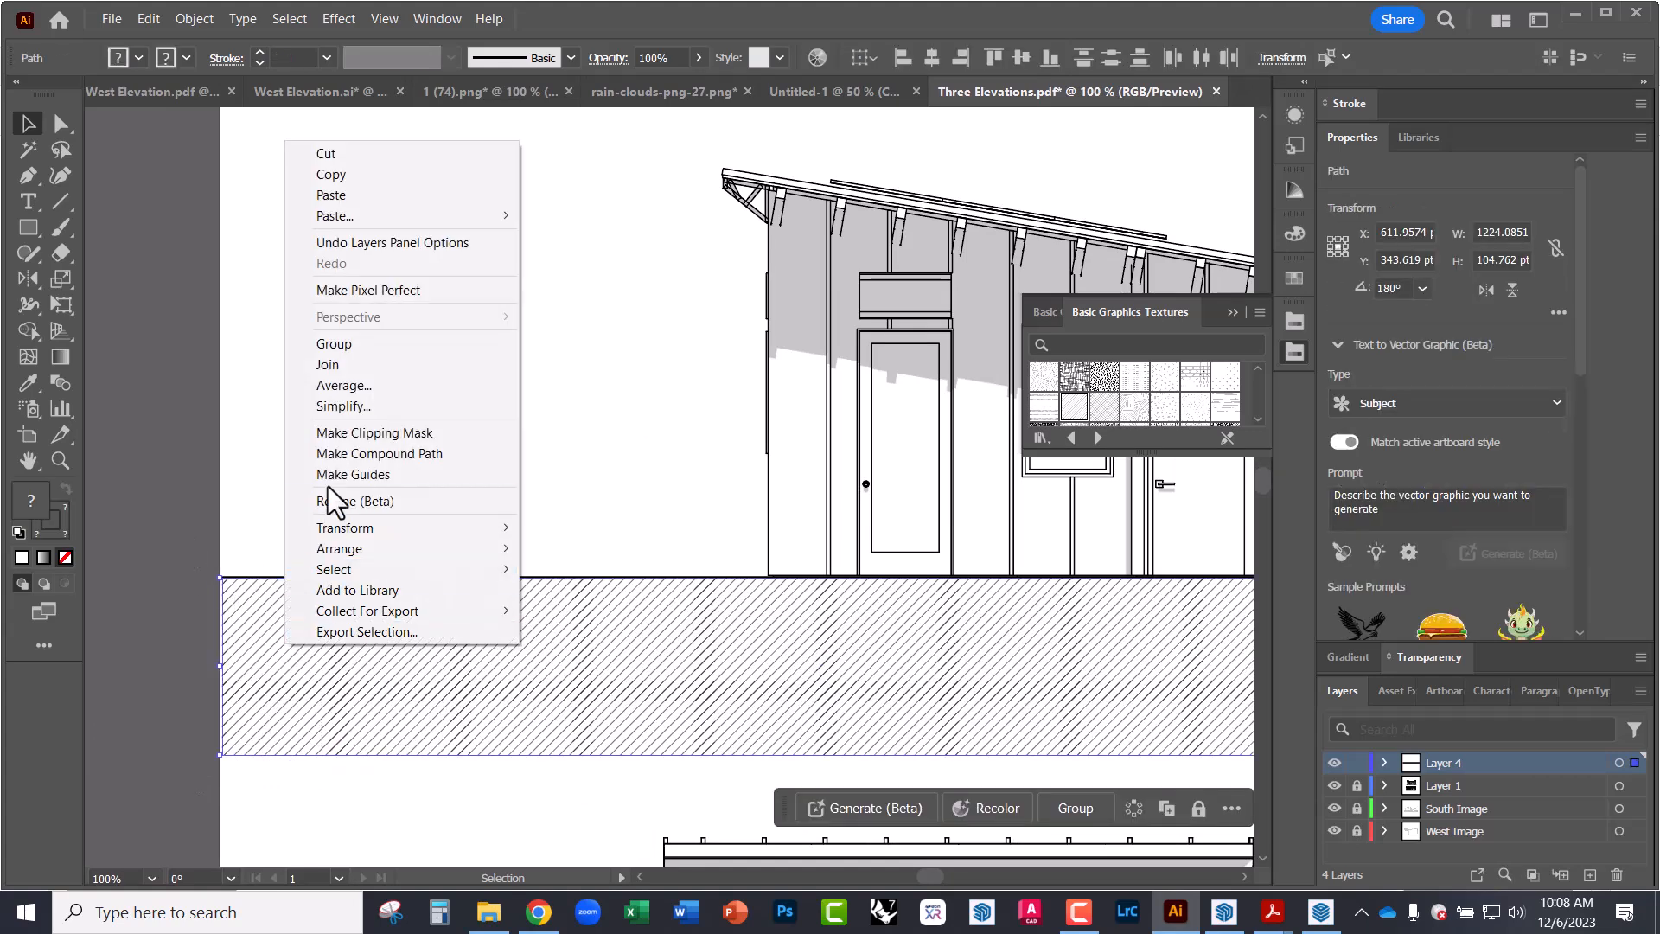
left_click(342, 344)
- Duplicate the ground group straight down so its line meets the base of the South elevation
scroll(271, 372, "down", 3, "alt")
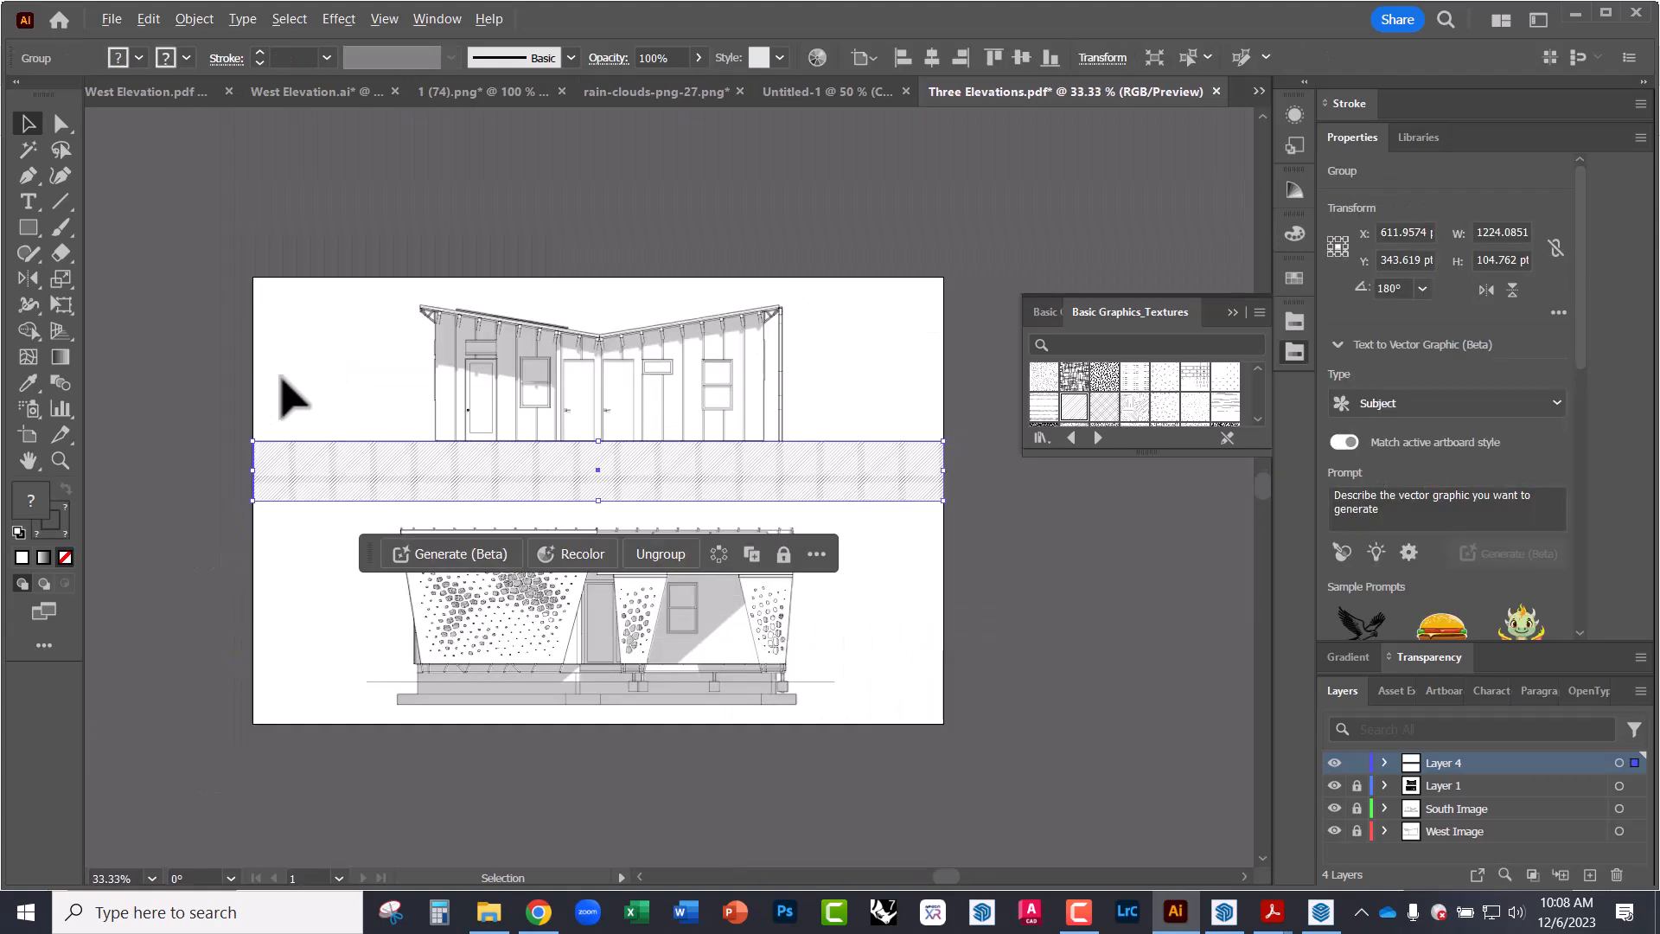
mouse_move(389, 467)
left_mouse_down()
mouse_move(418, 475)
mouse_move(323, 691)
left_mouse_up()
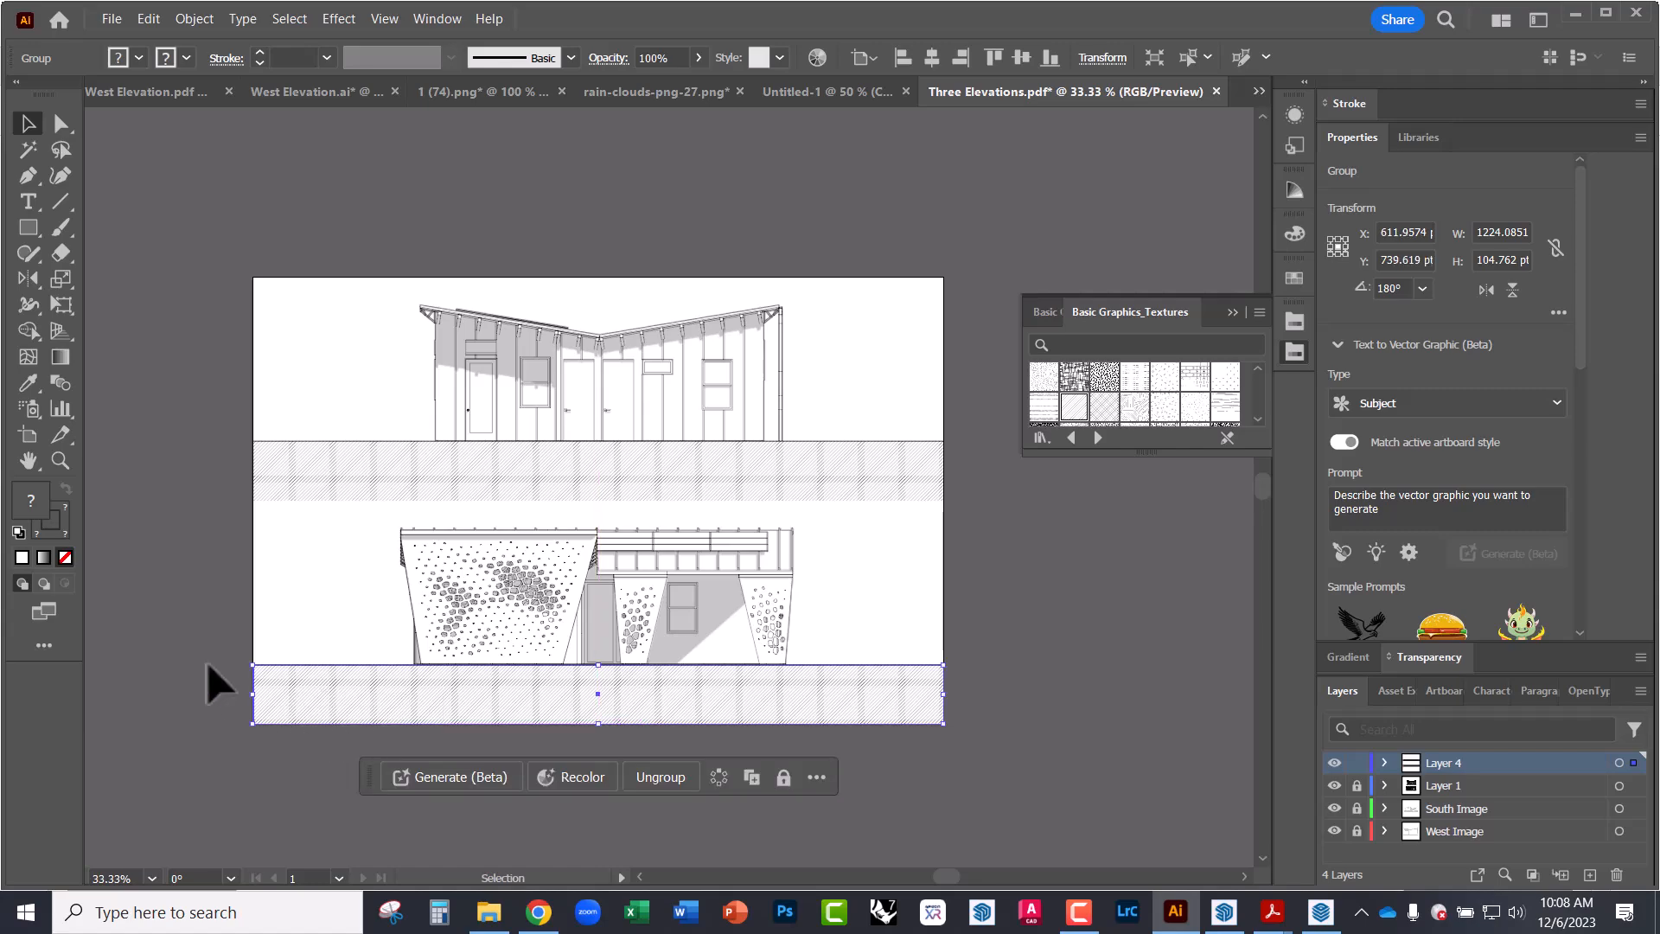
left_click(208, 663)
- Review both elevations with their hatched ground bands, checking alignment at the floor lines and artboard edges
scroll(465, 672, "up", 4, "alt")
scroll(351, 708, "down", 1, "alt")
scroll(351, 709, "down", 2, "alt")
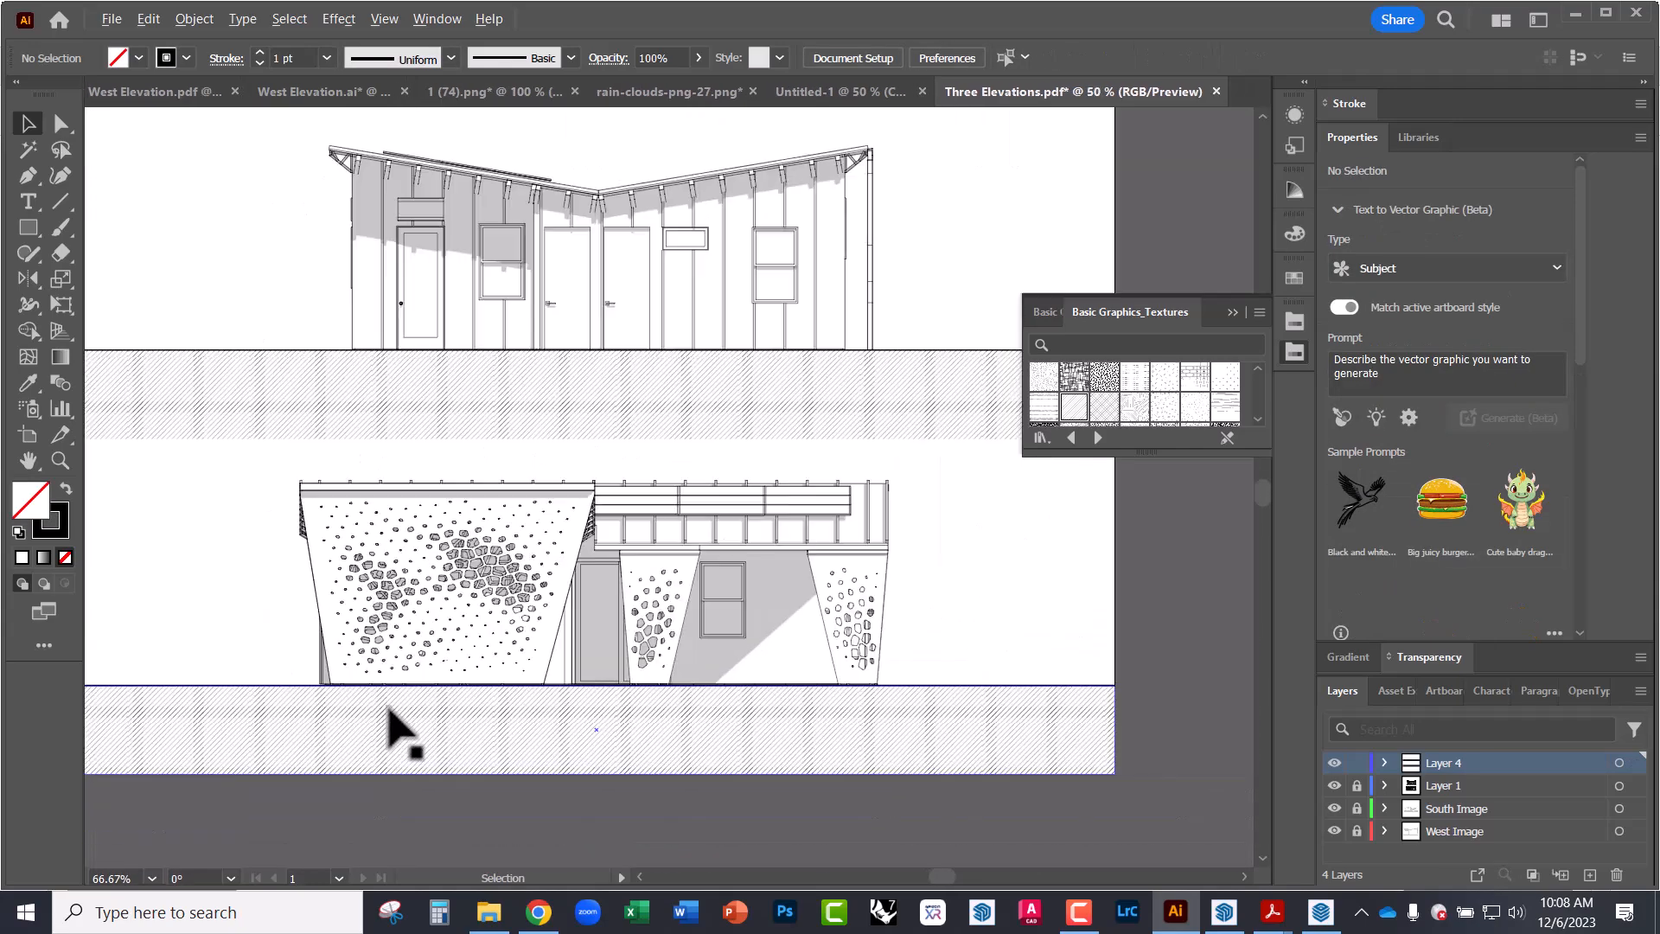
scroll(797, 397, "down", 1, "alt")
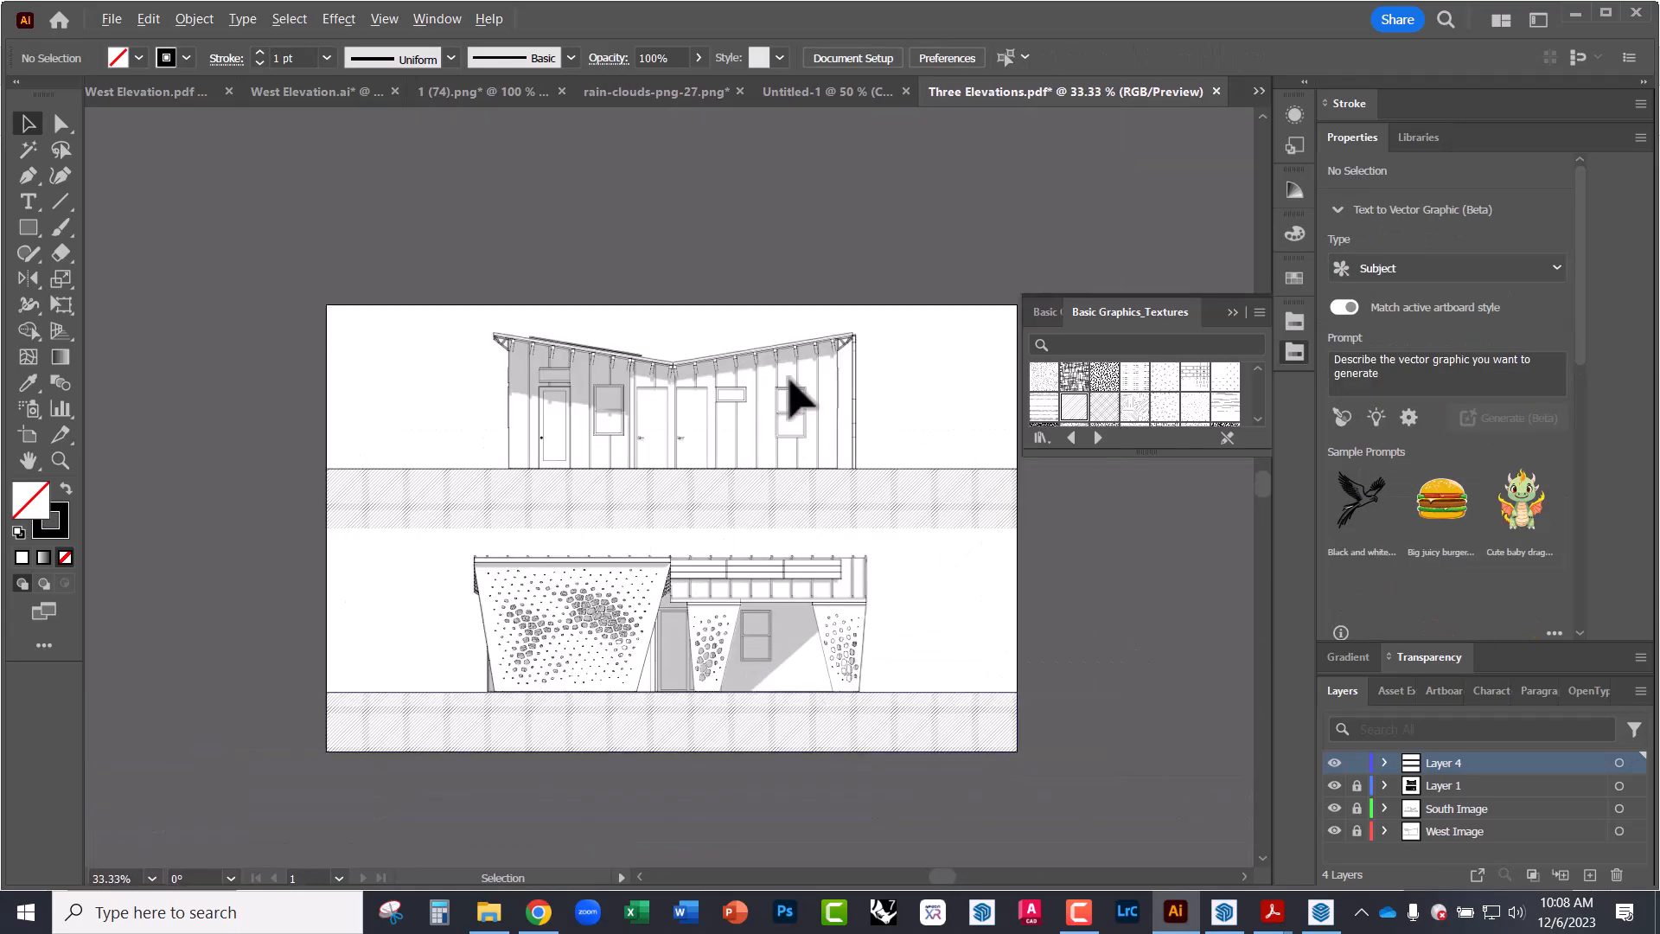
scroll(890, 452, "up", 2, "alt")
left_click_drag(820, 421, 739, 540)
scroll(707, 359, "down", 1, "alt")
scroll(705, 358, "down", 2, "alt")
scroll(704, 452, "up", 1, "alt")
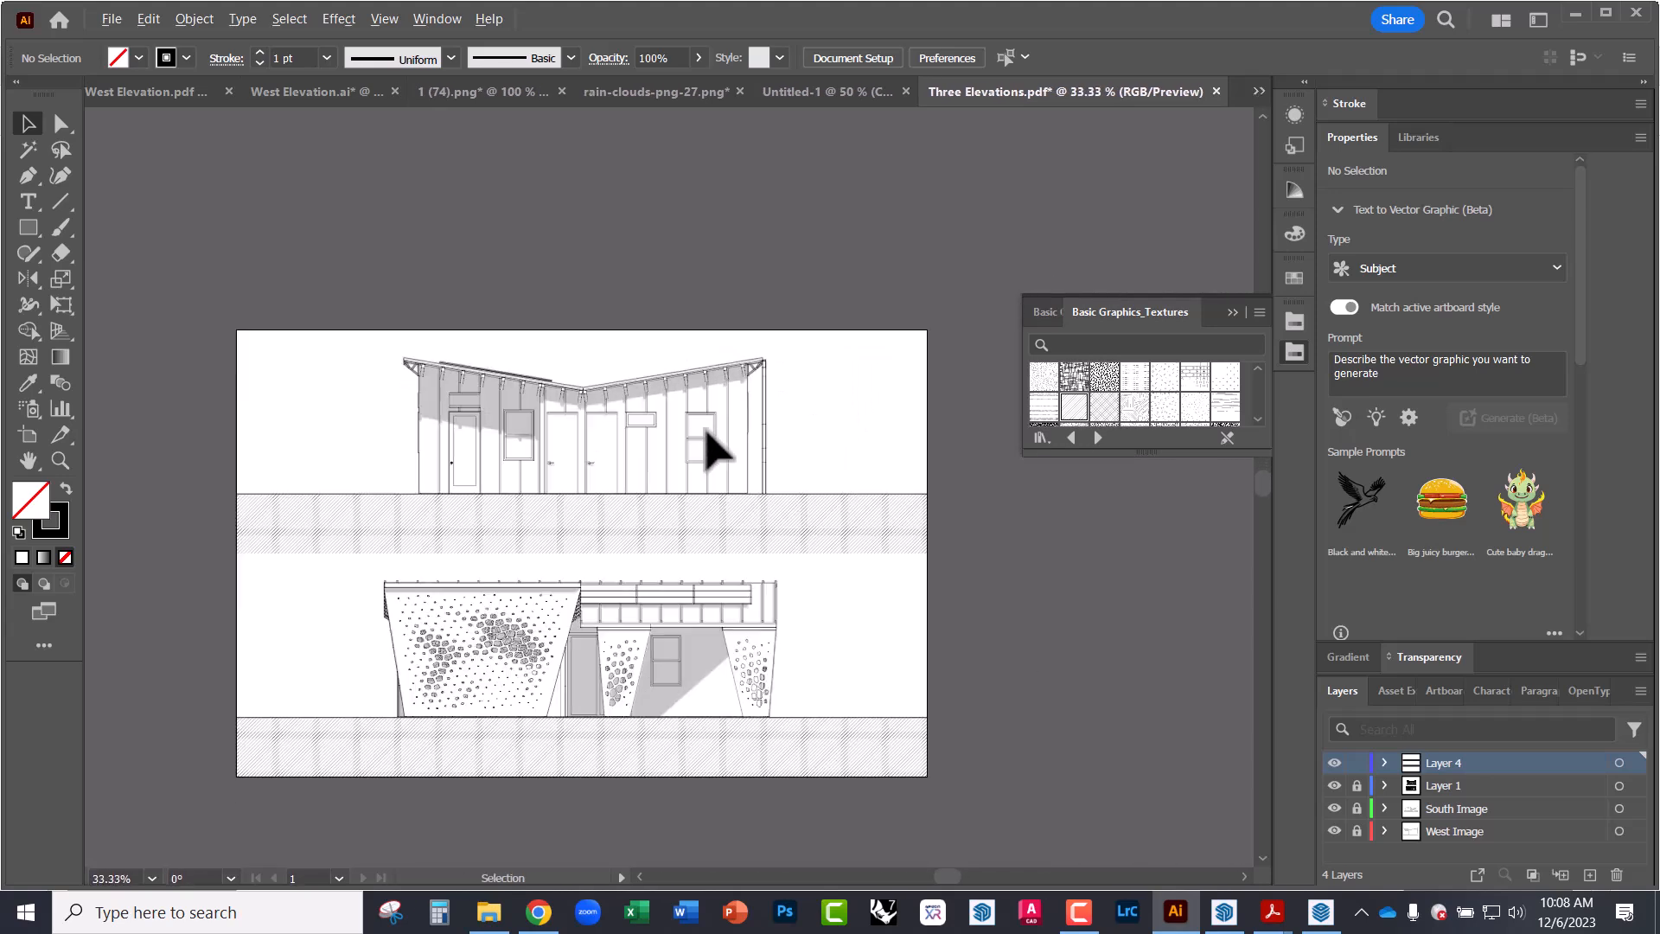
scroll(605, 506, "up", 1, "alt")
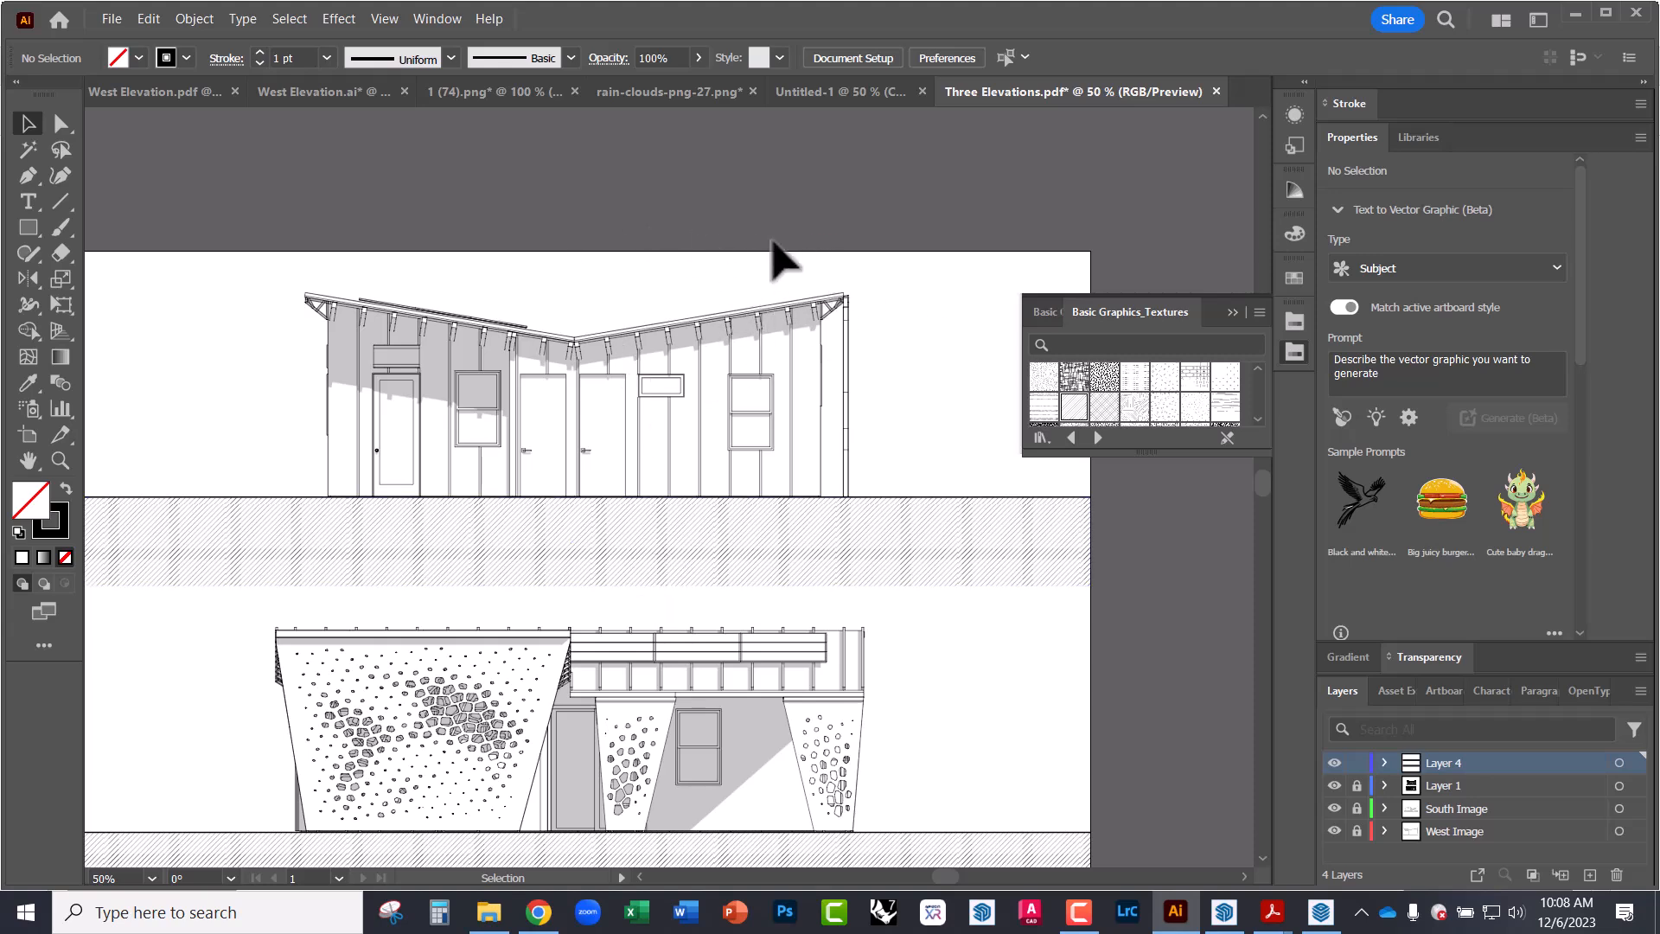
scroll(791, 367, "down", 2, "alt")
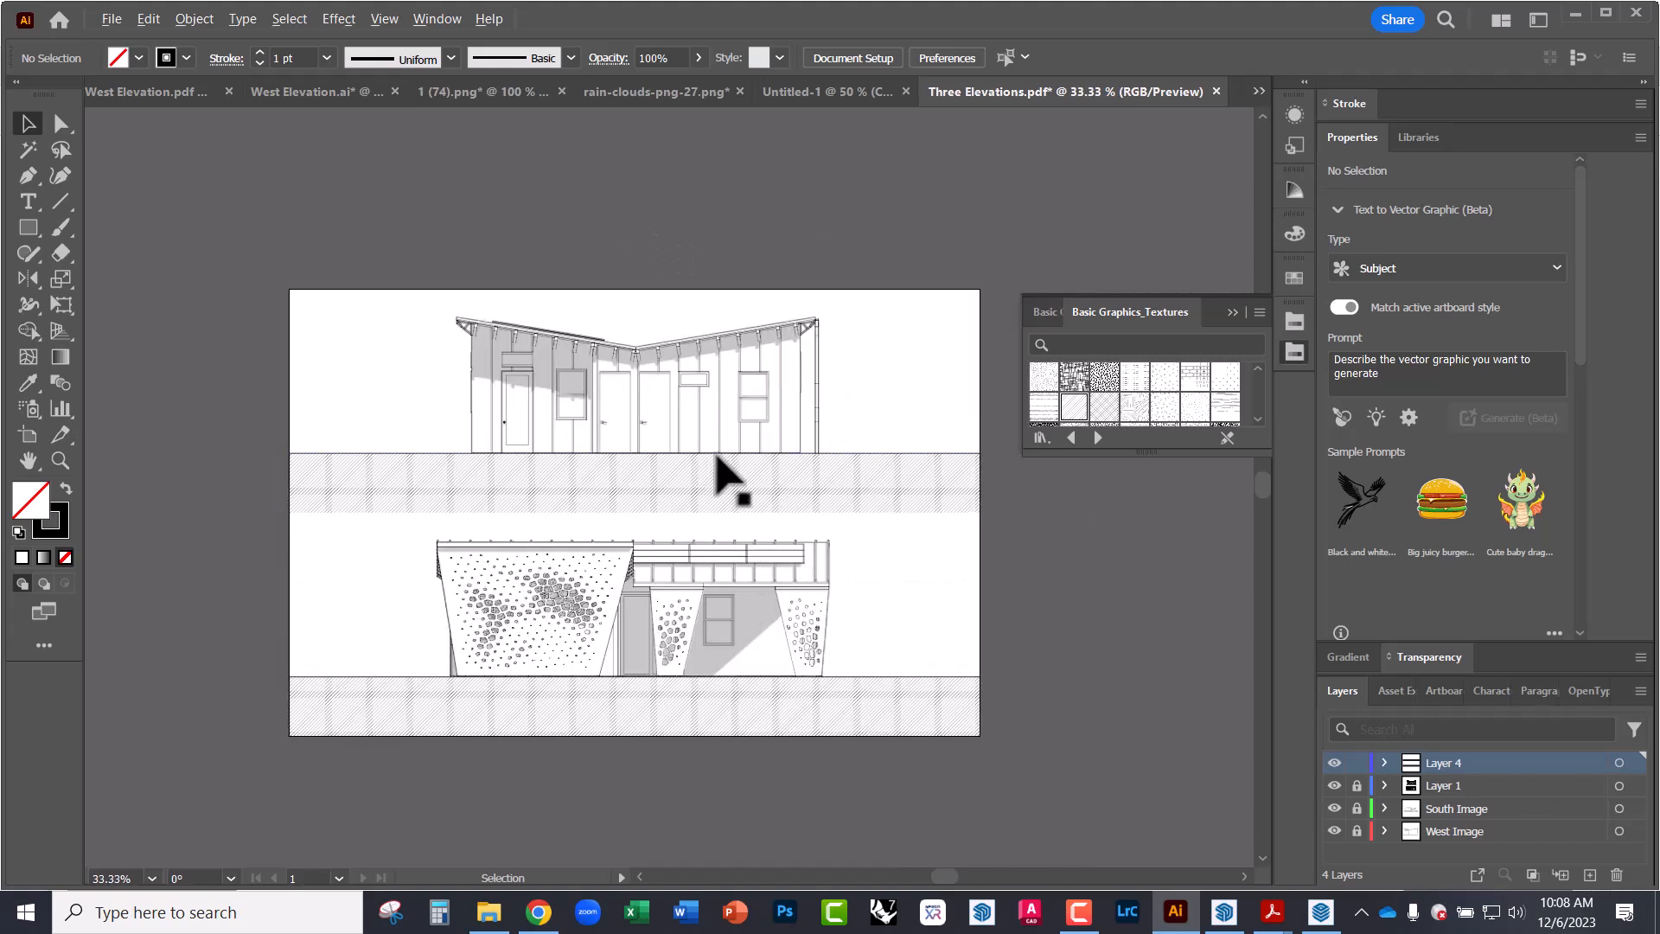
- Collapse the Basic Graphics_Textures swatches and switch to the 1 (74).png tree image document
scroll(712, 460, "up", 2, "alt")
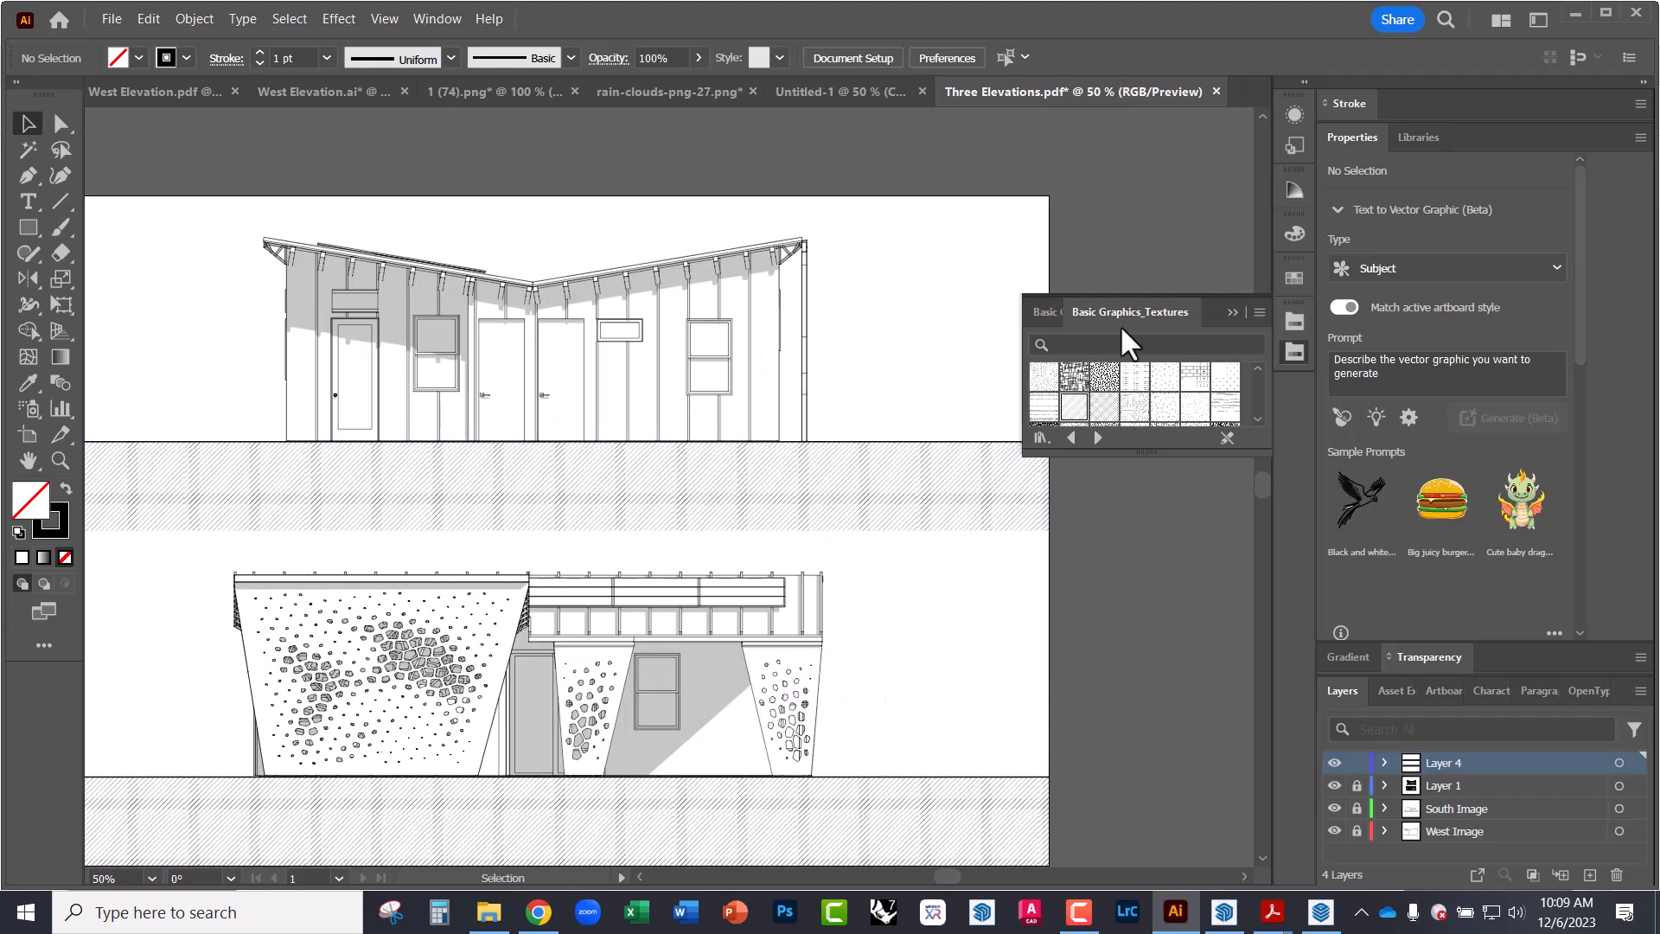
left_click(1233, 312)
left_click_drag(951, 337, 923, 442)
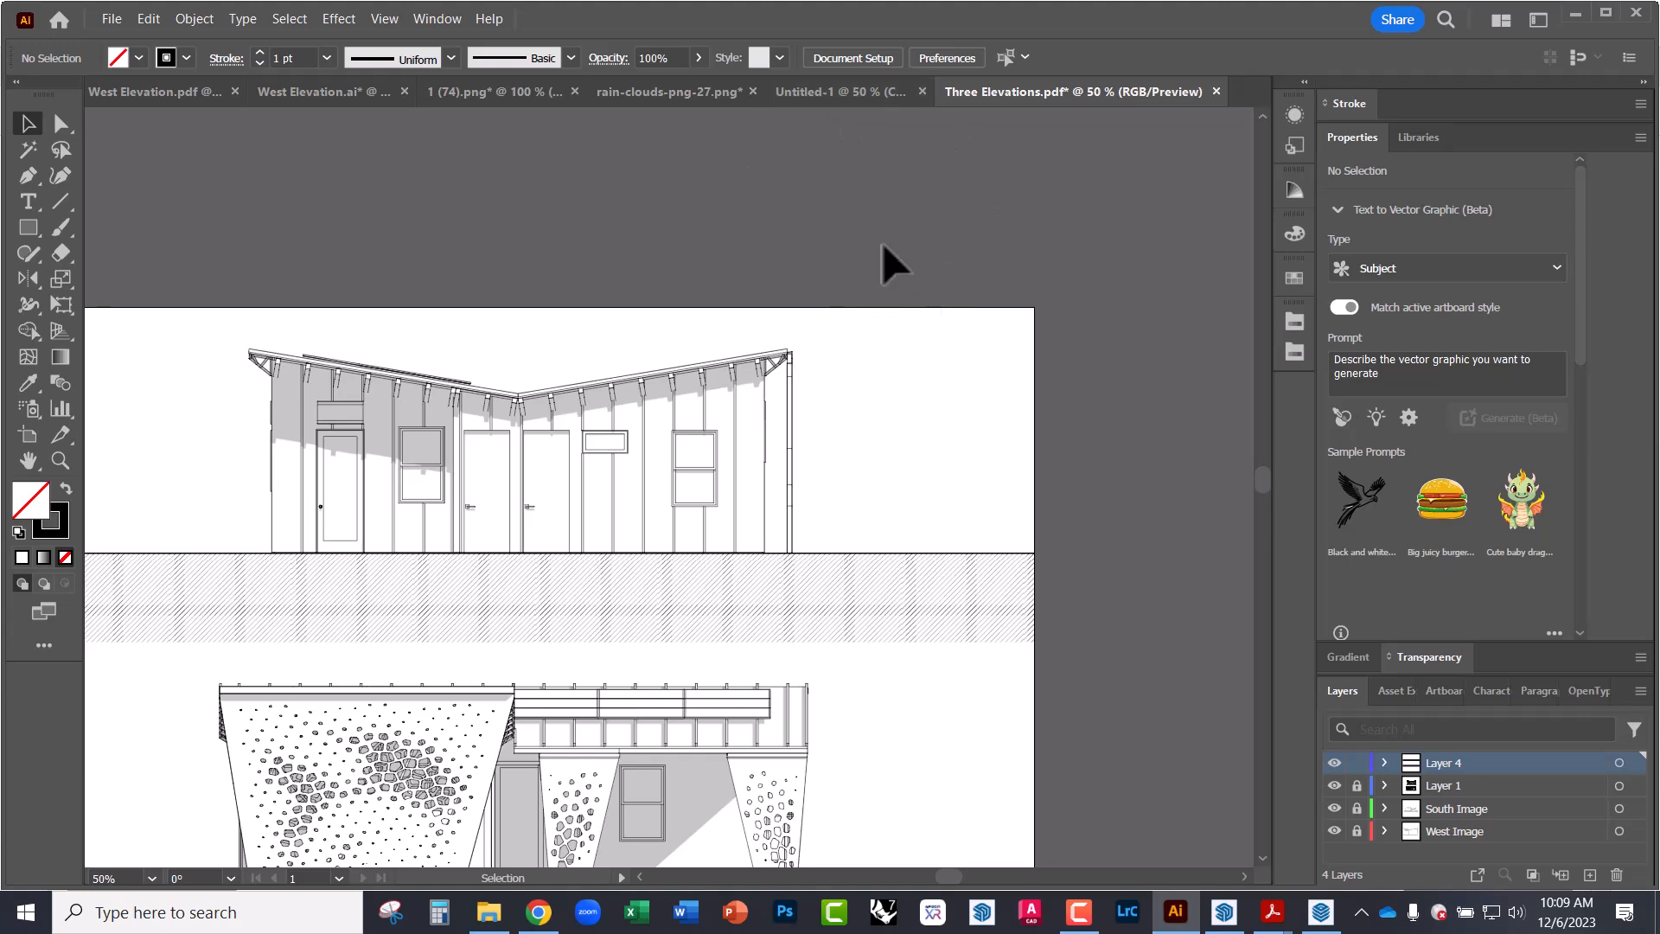
left_click(837, 92)
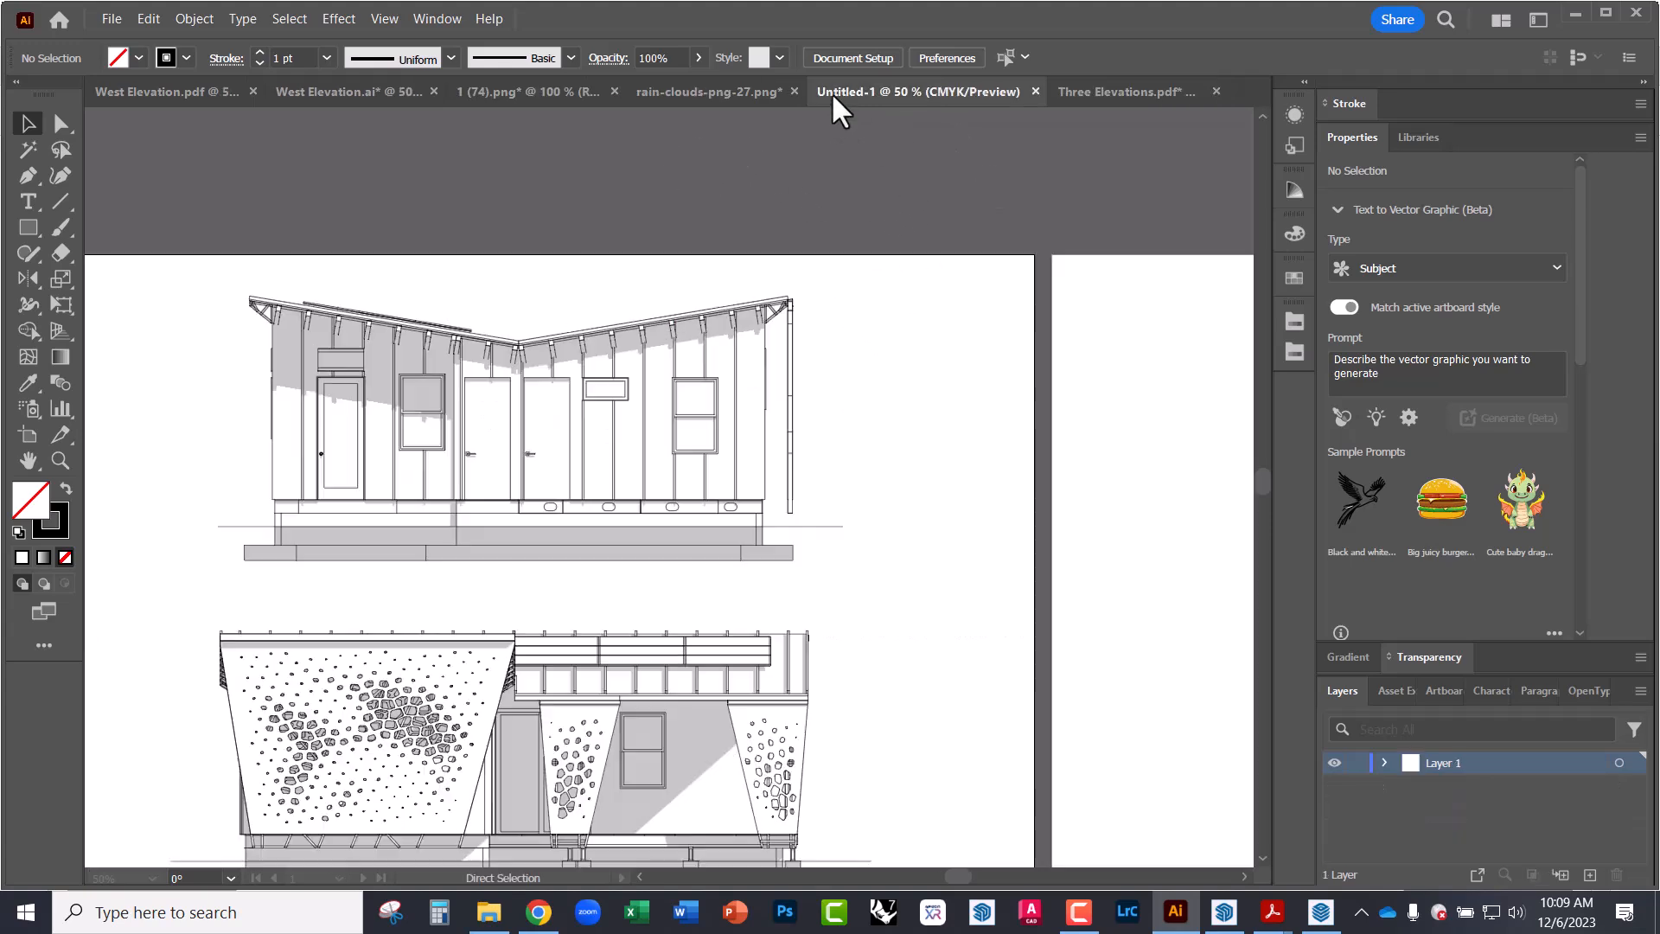
left_click(721, 95)
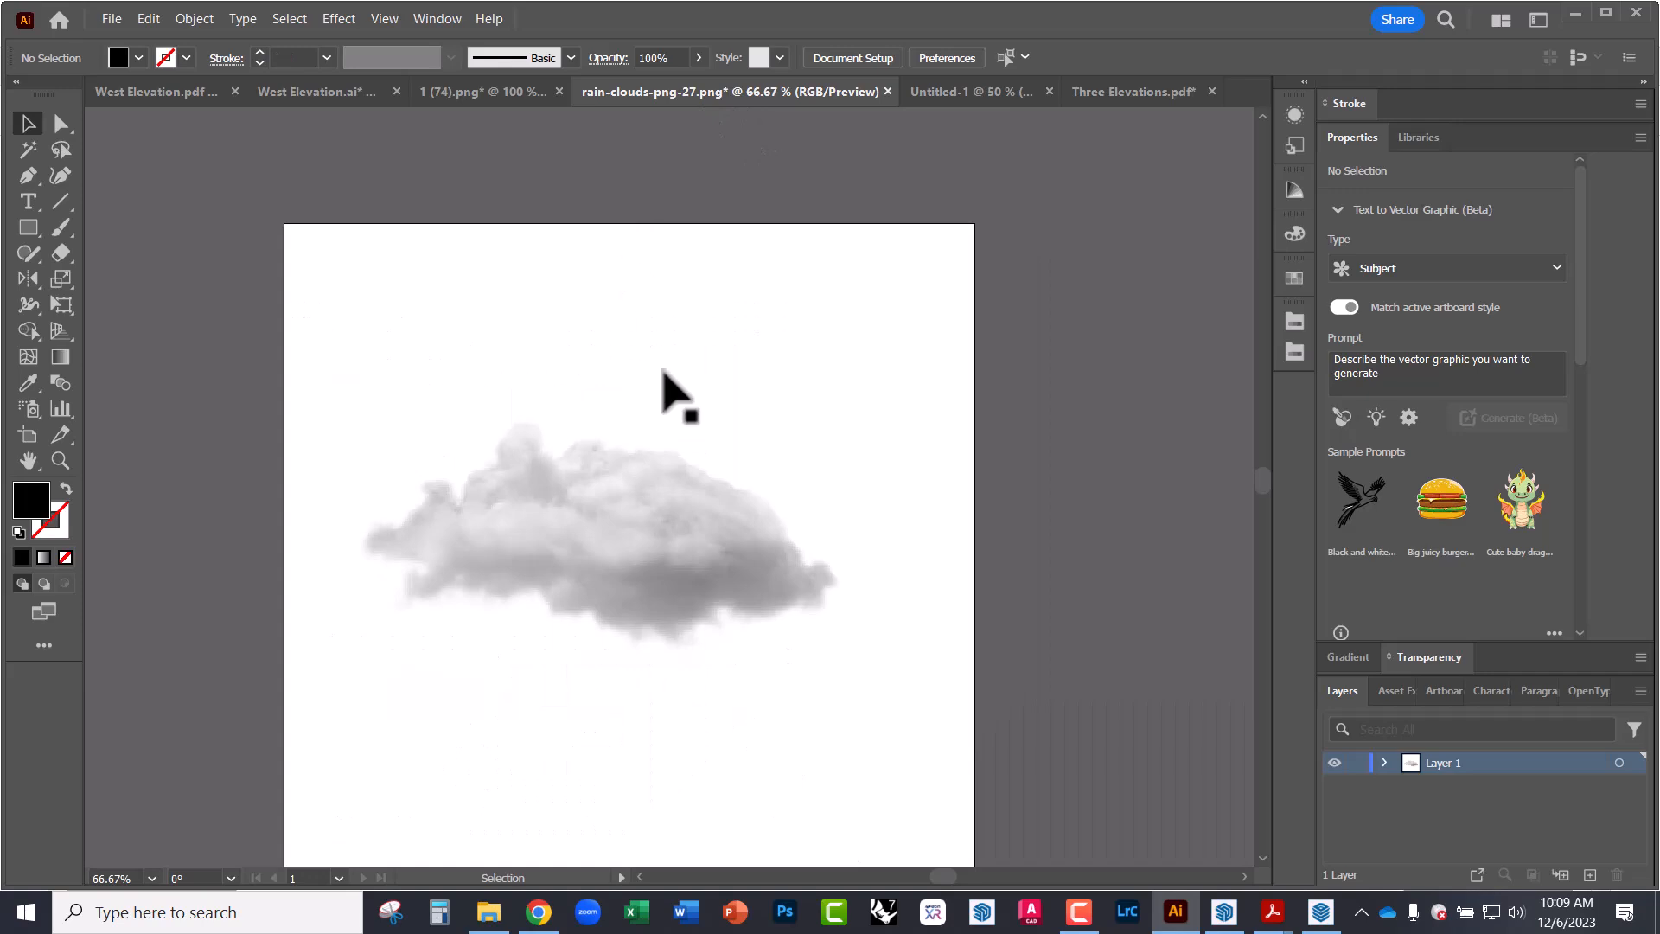
left_click(484, 92)
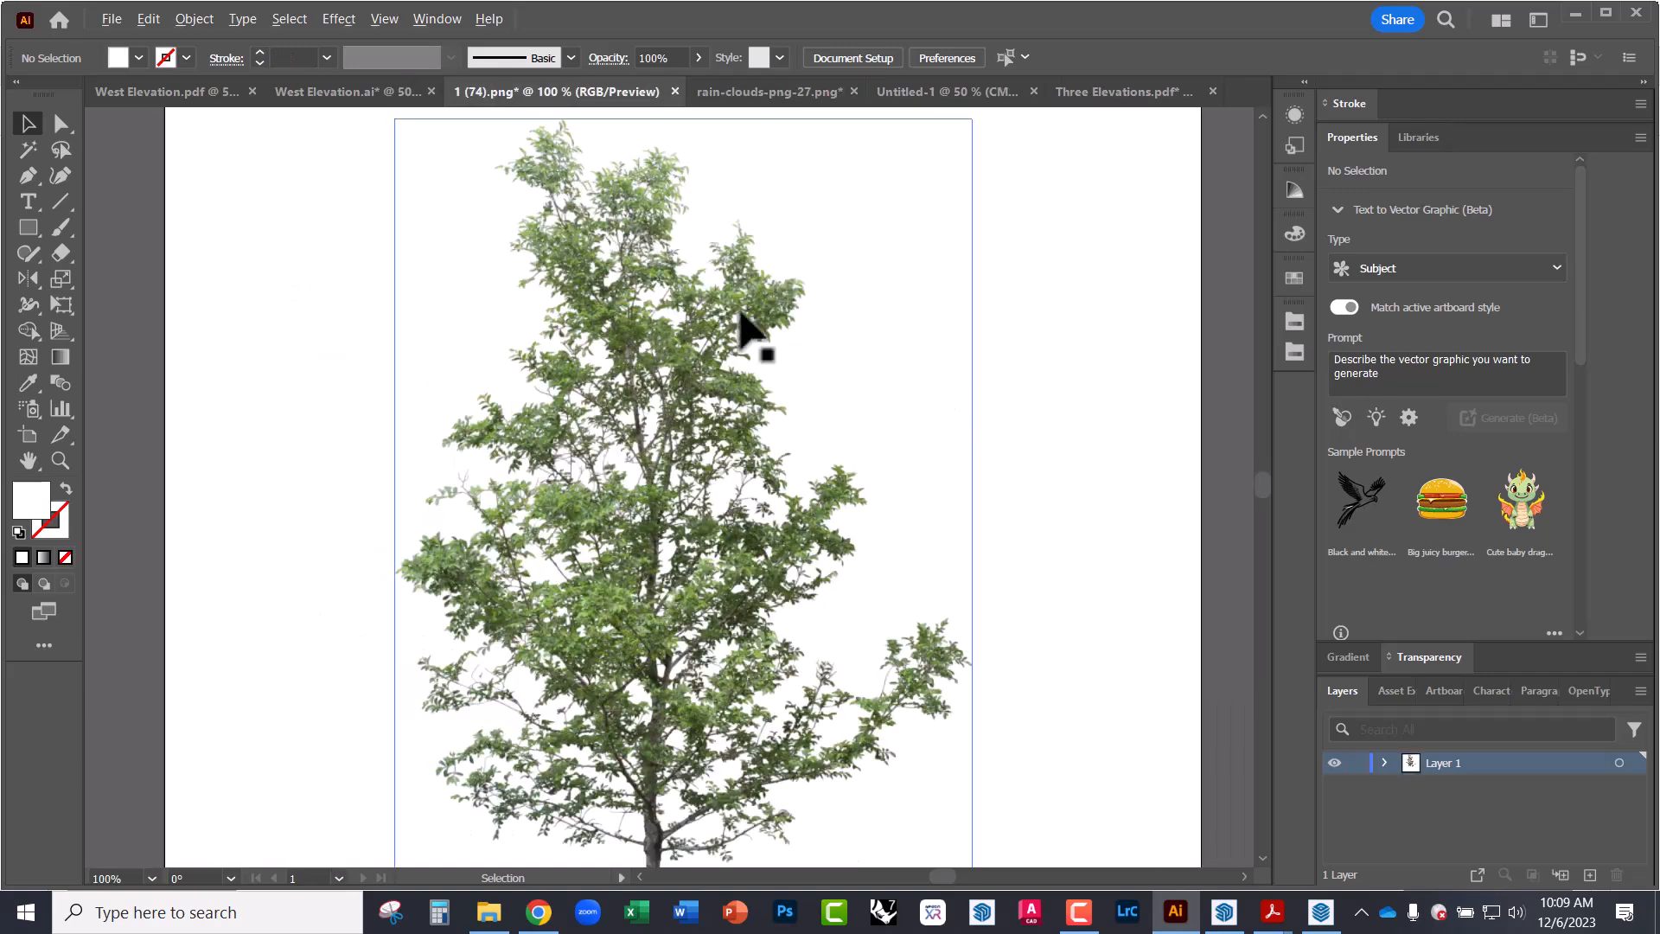
- Examine the tree image up close and as a whole, from its crown to the trunk base
key("ctrl+minus")
key("ctrl+minus")
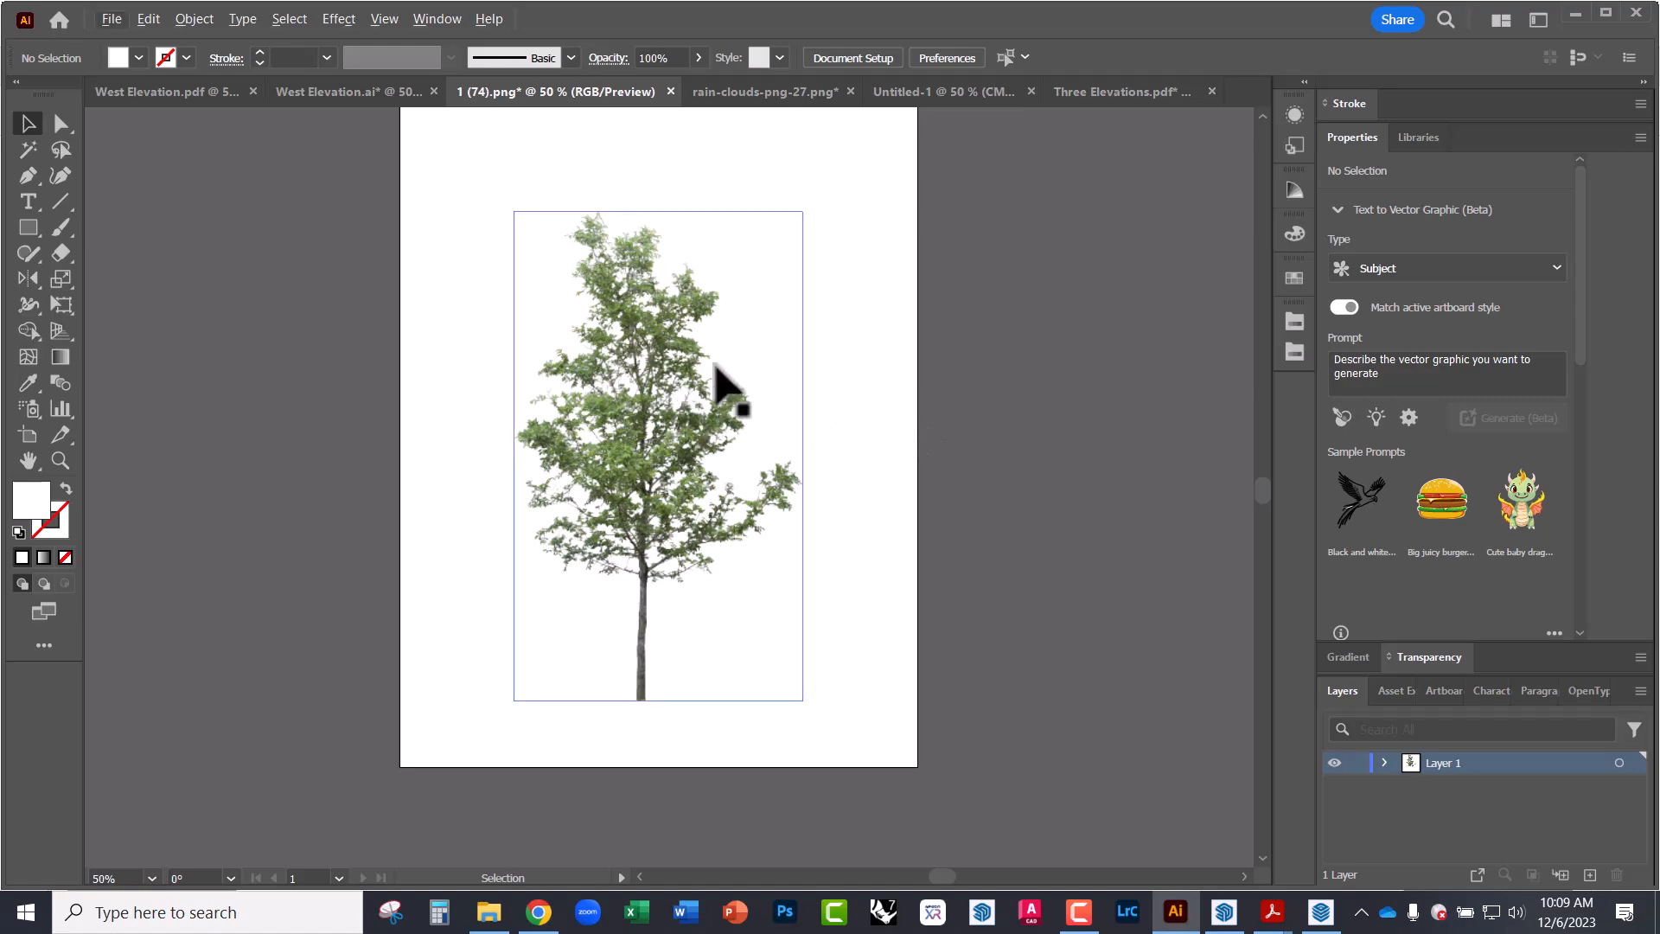
scroll(658, 333, "up", 5, "alt")
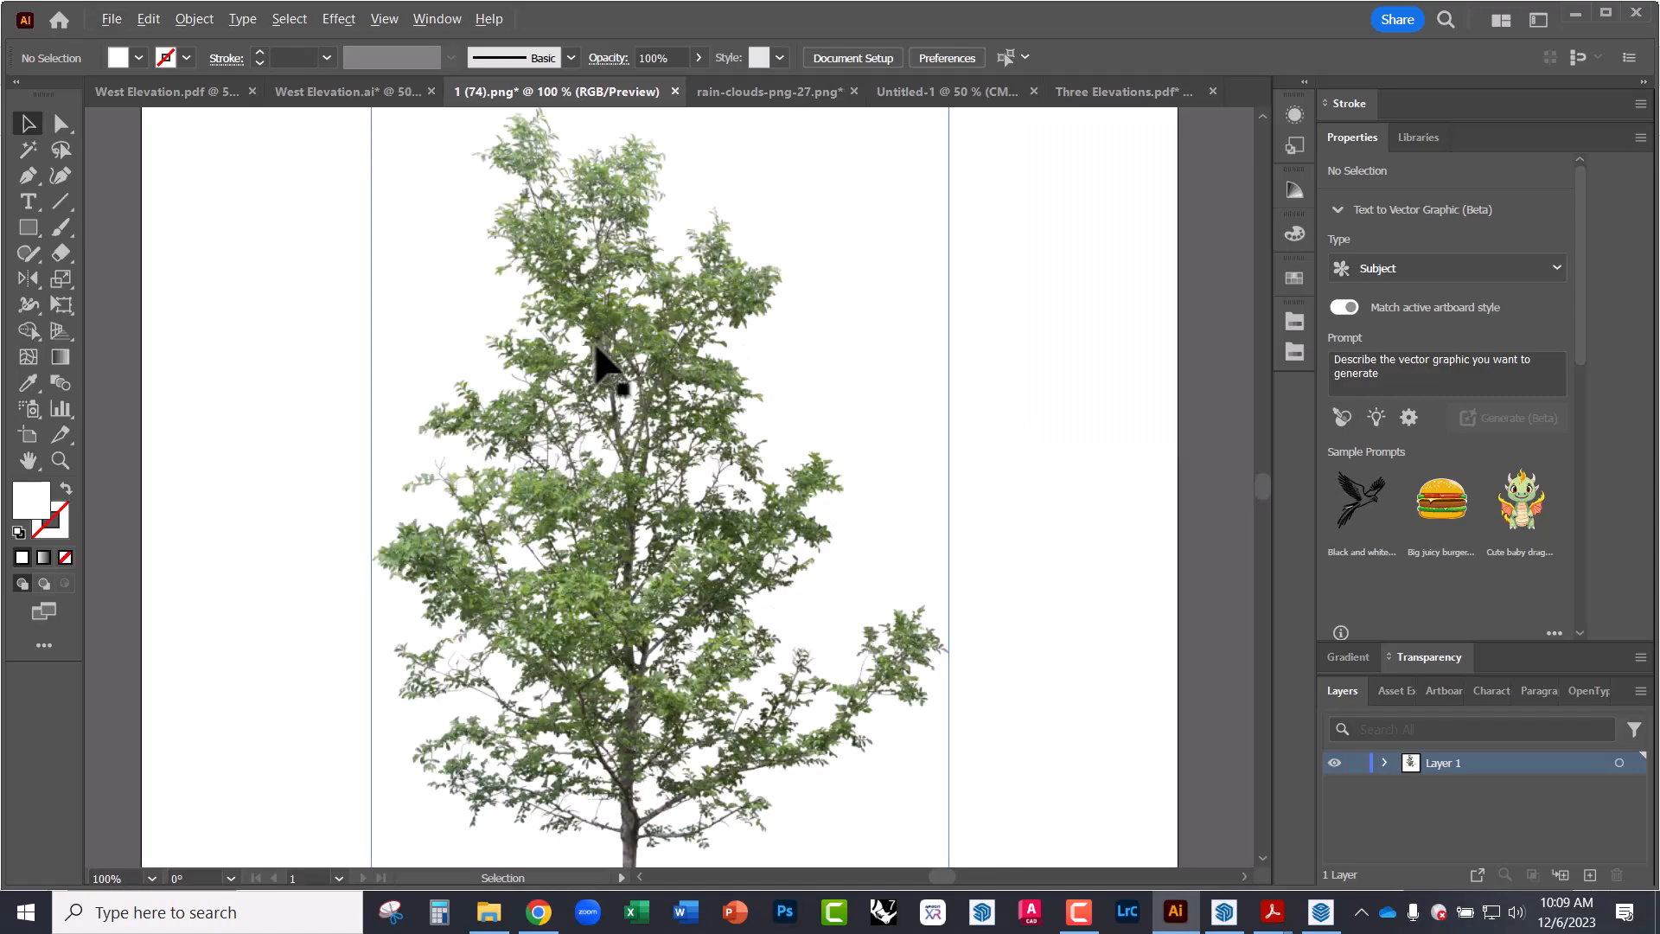
scroll(612, 330, "down", 2, "alt")
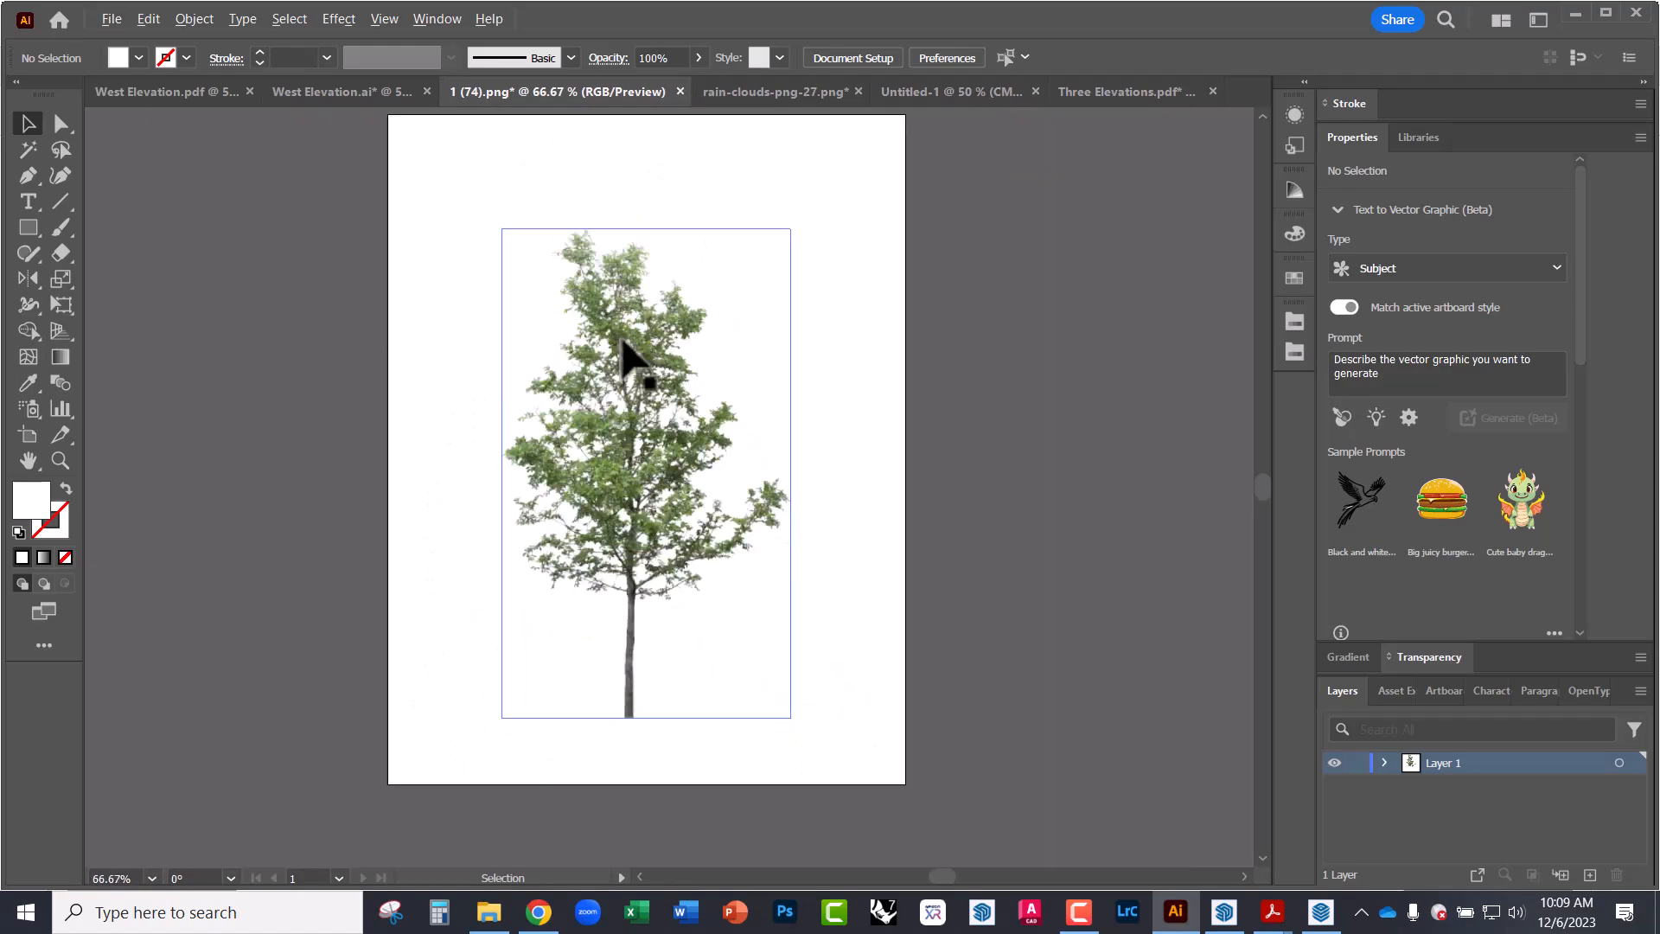
scroll(591, 315, "up", 1, "alt")
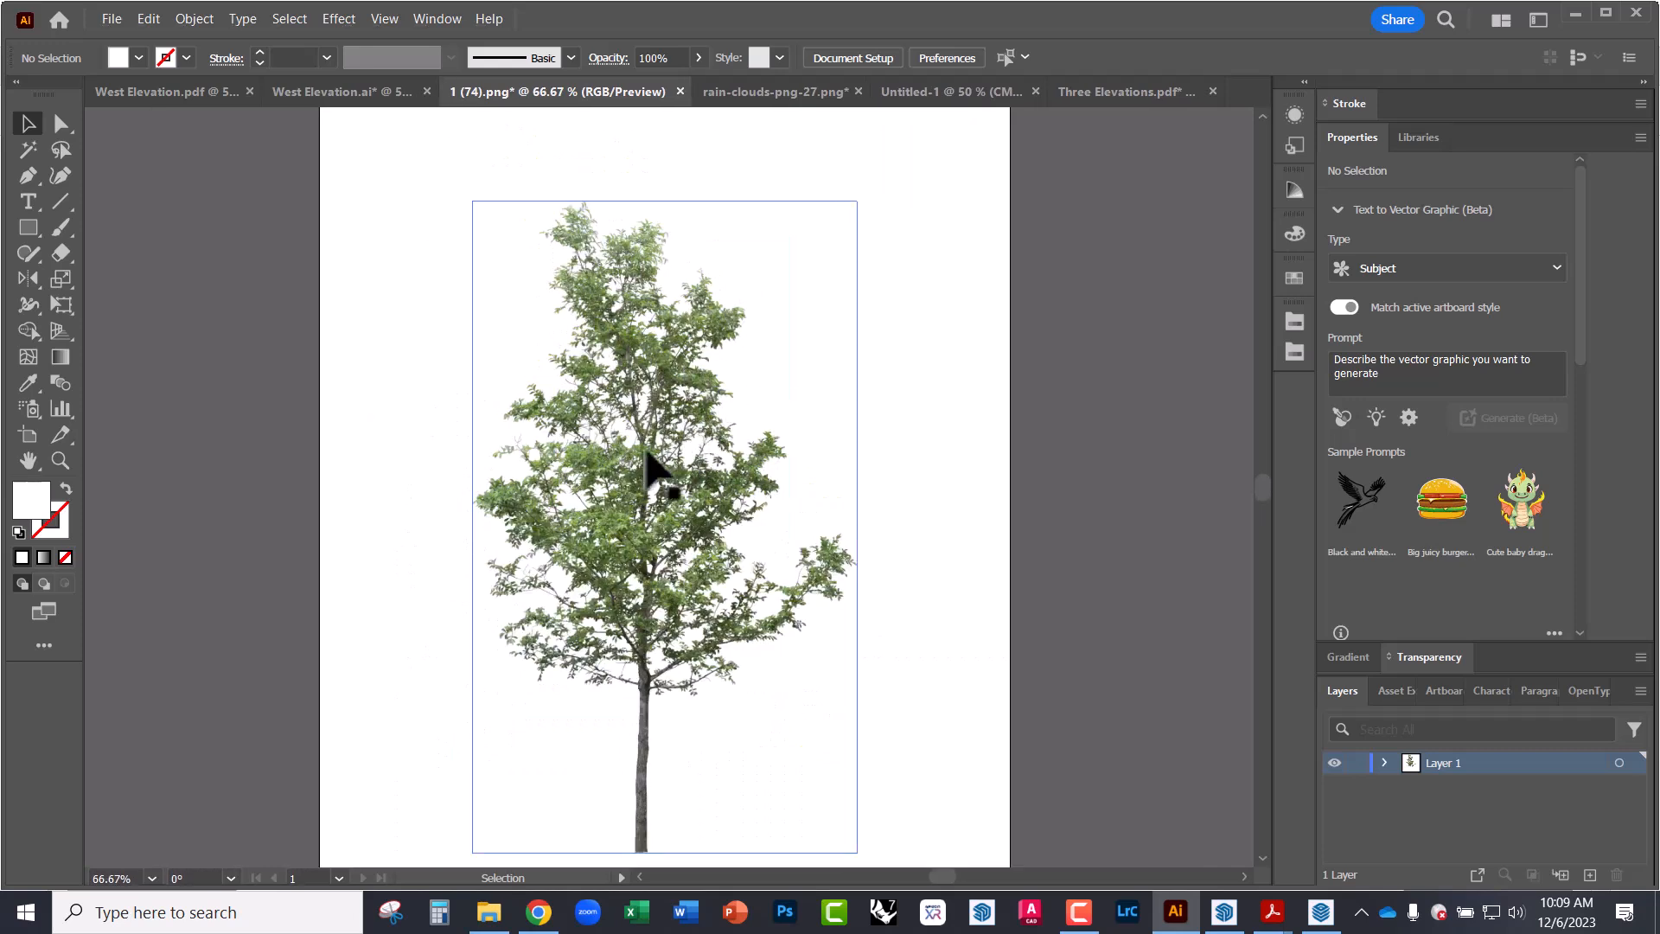
left_click(655, 482)
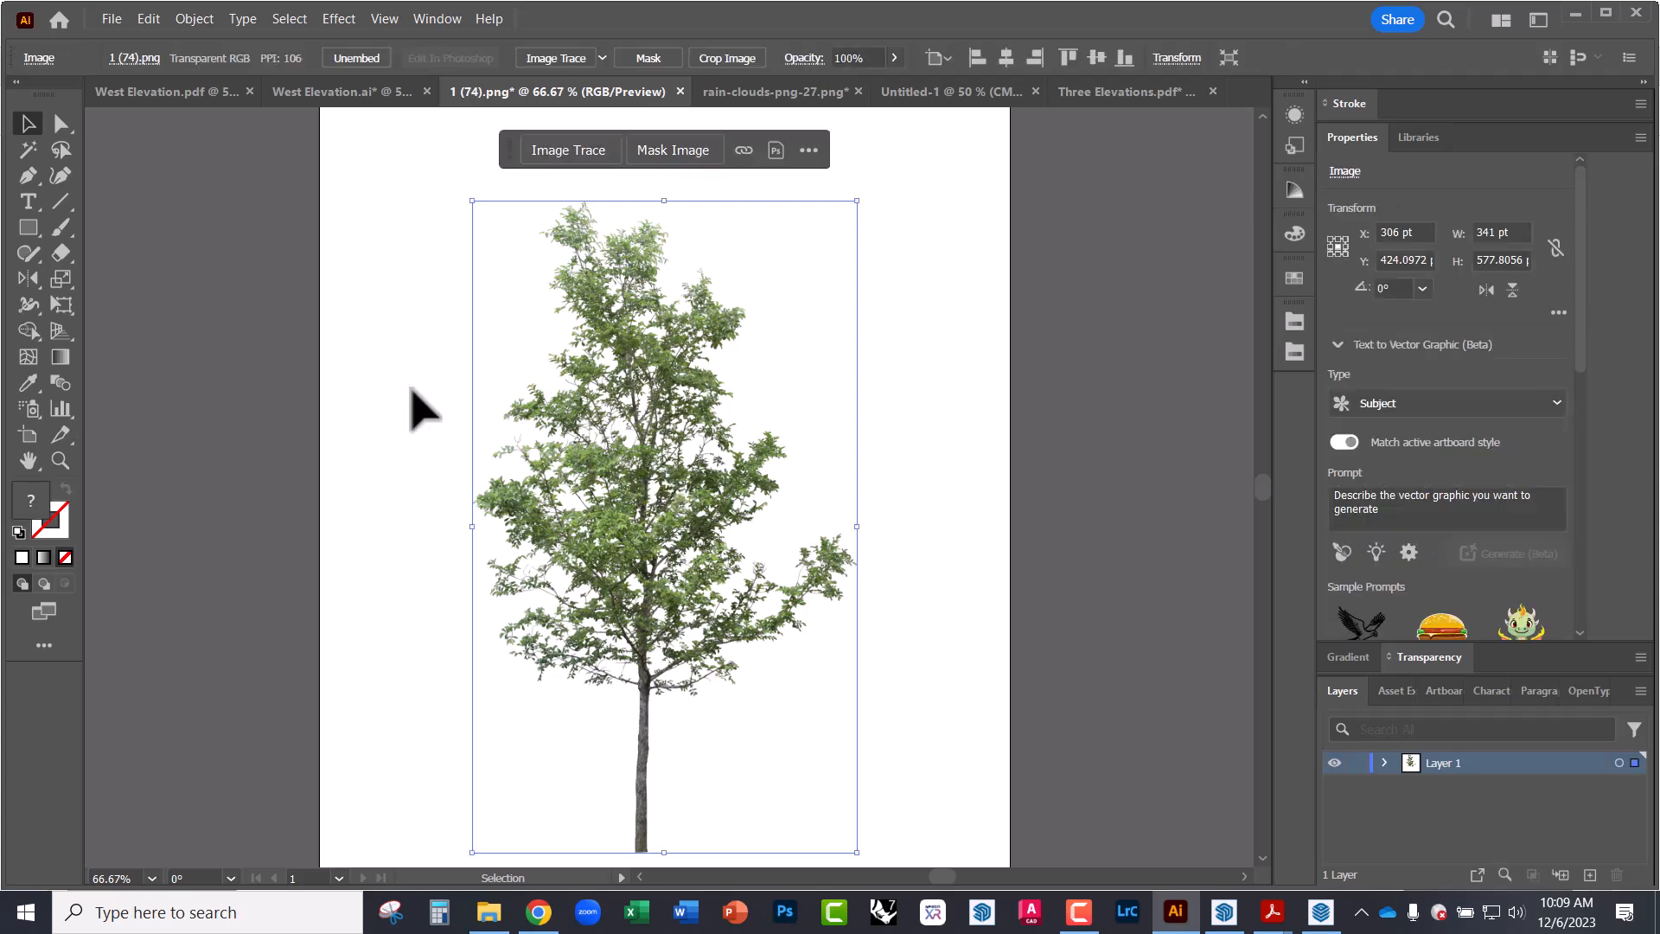
left_click(393, 382)
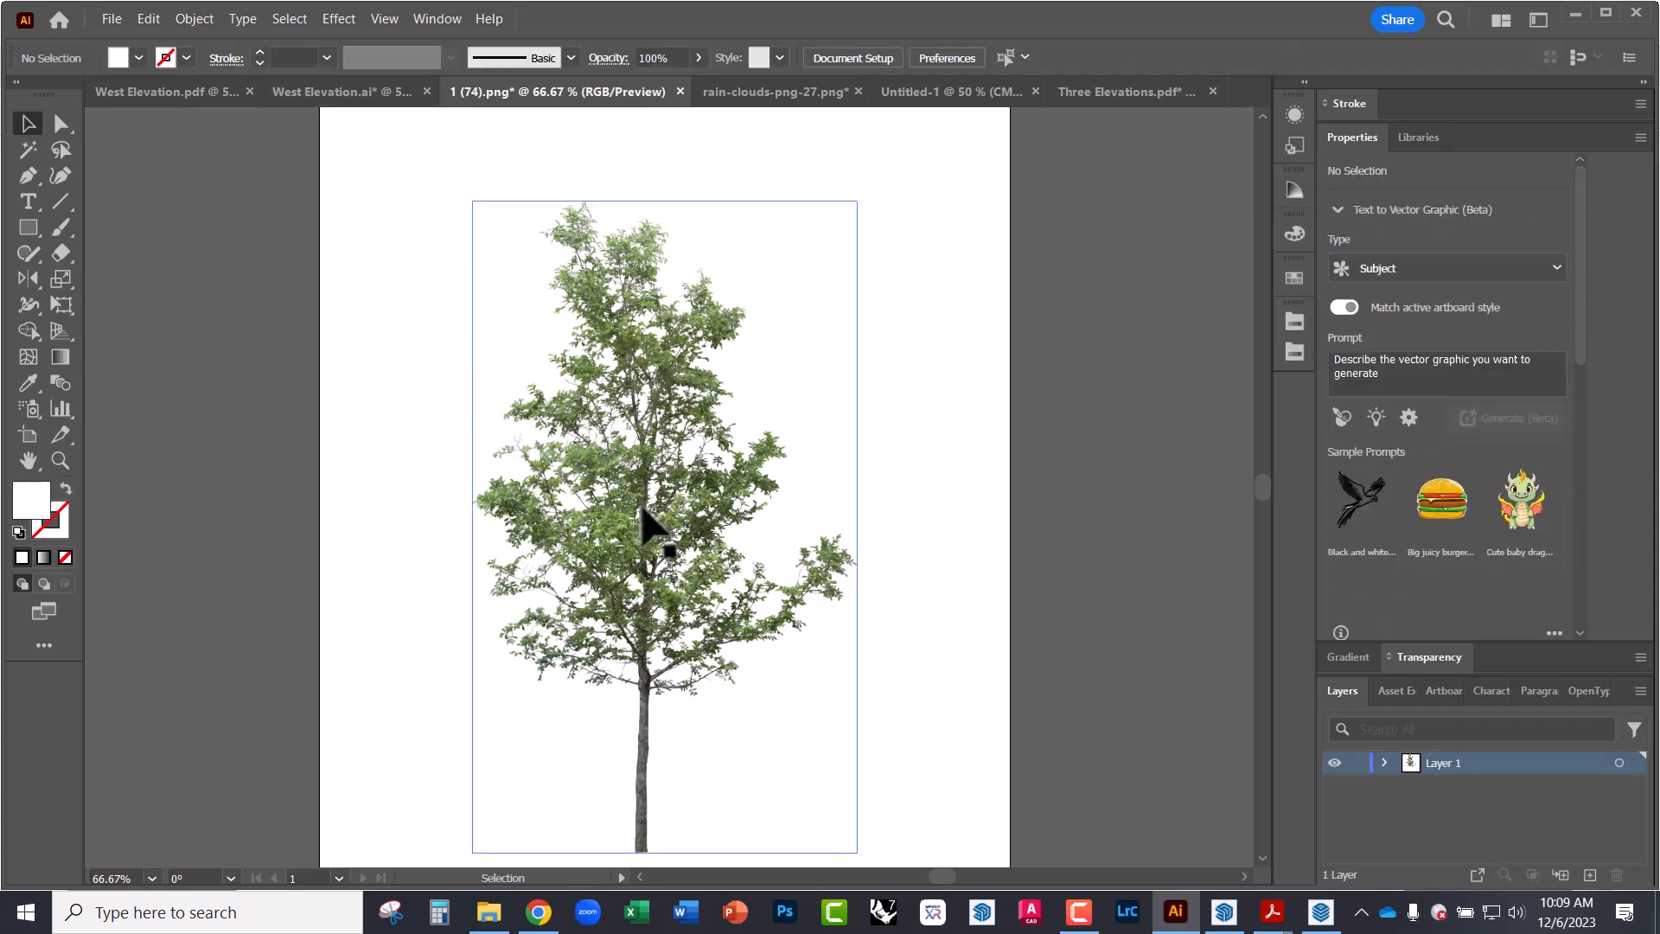
scroll(398, 298, "down", 3)
scroll(553, 327, "up", 1)
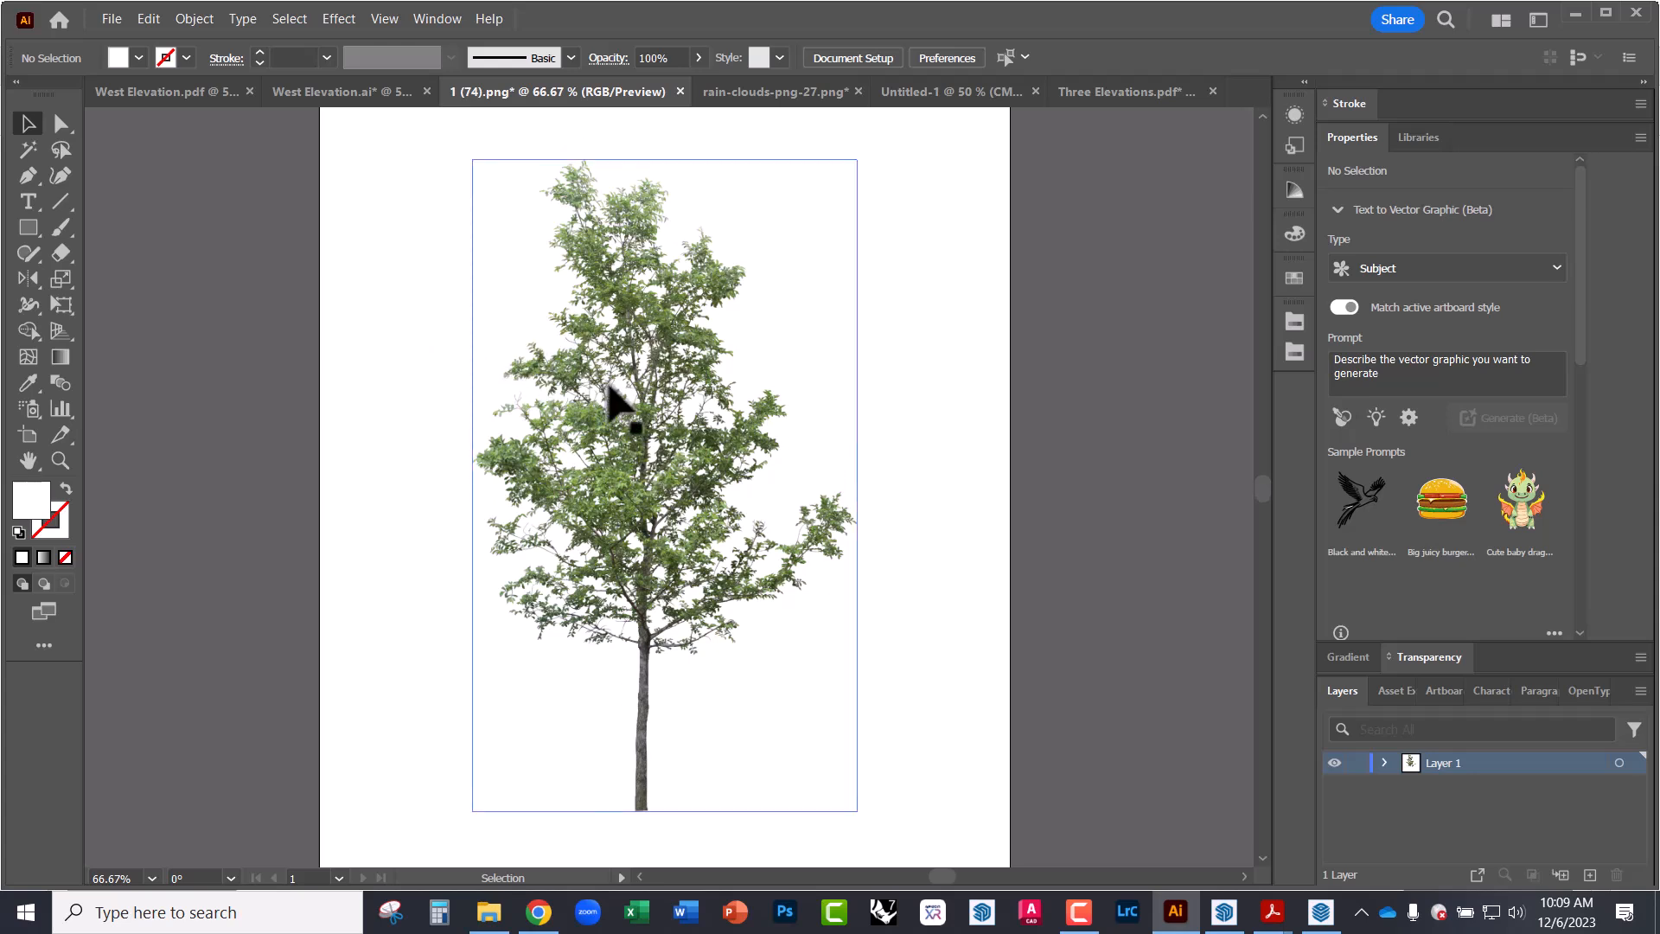
- Check which workspace is active in the list of available workspaces
left_click(648, 314)
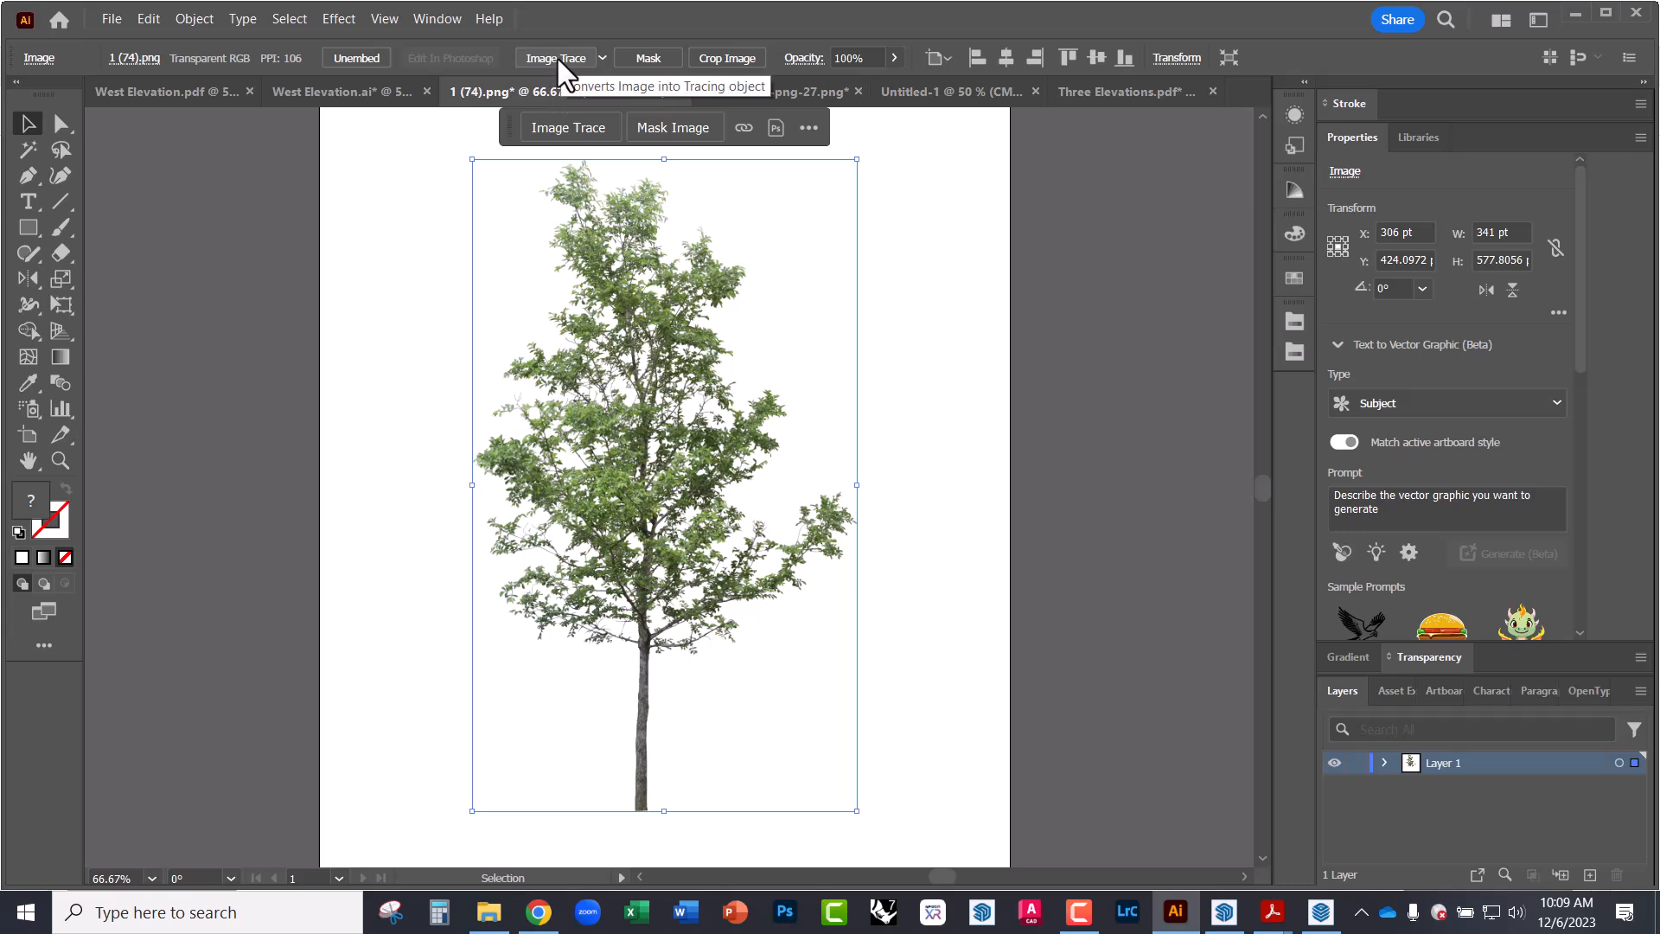
left_click(1191, 206)
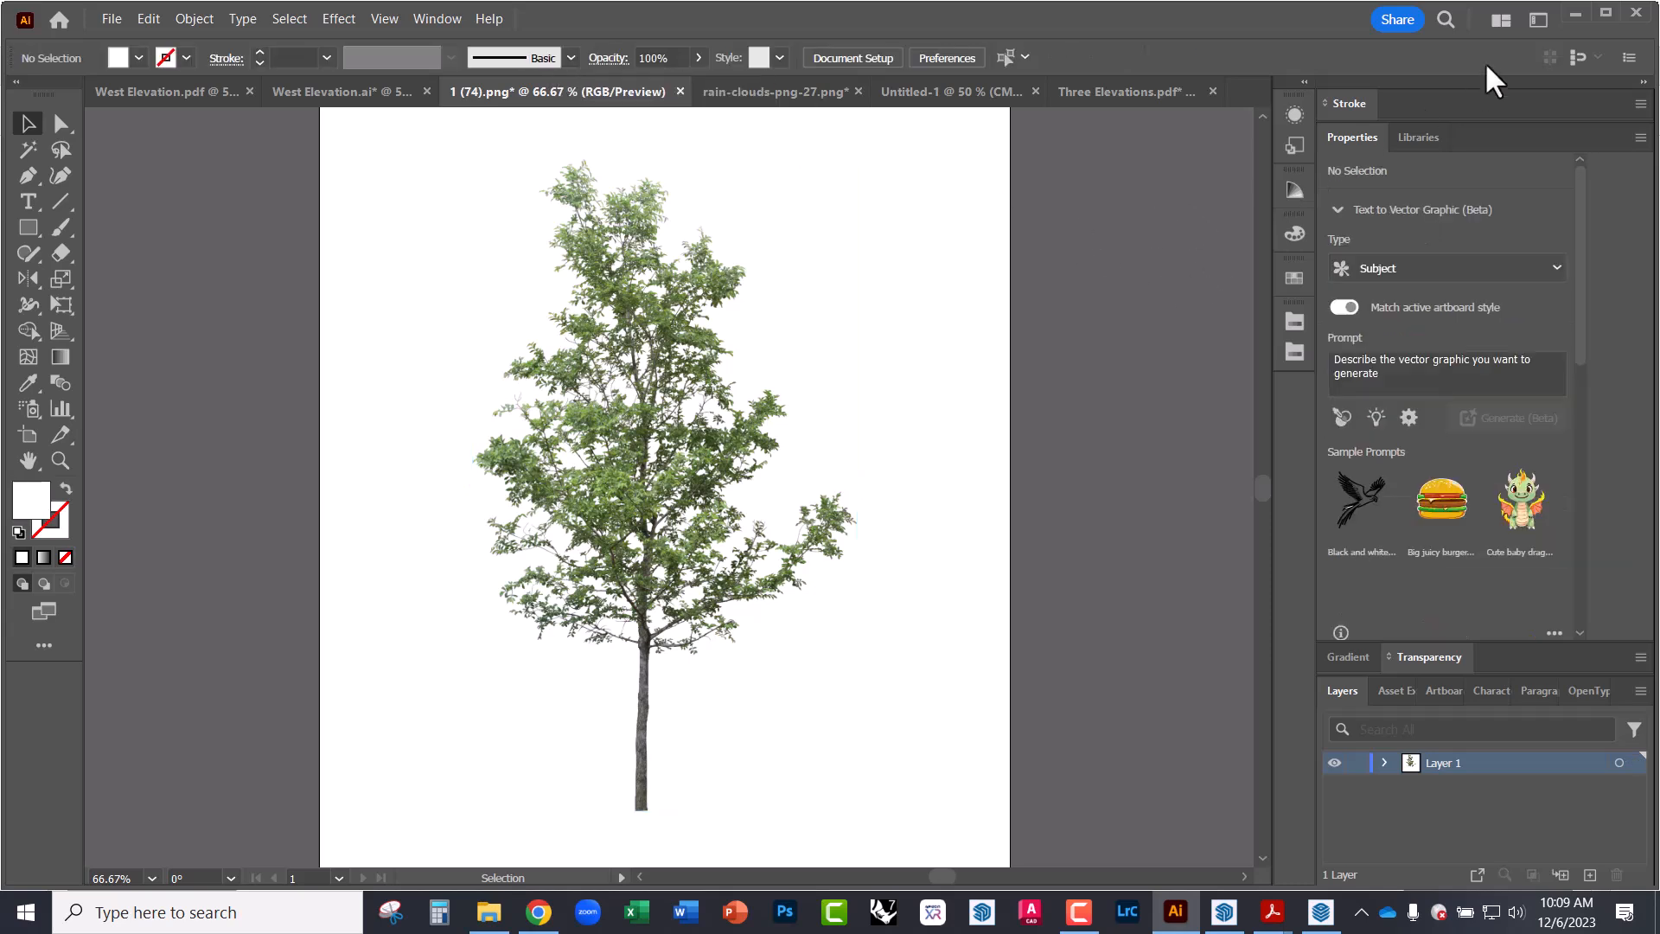
left_click(1539, 21)
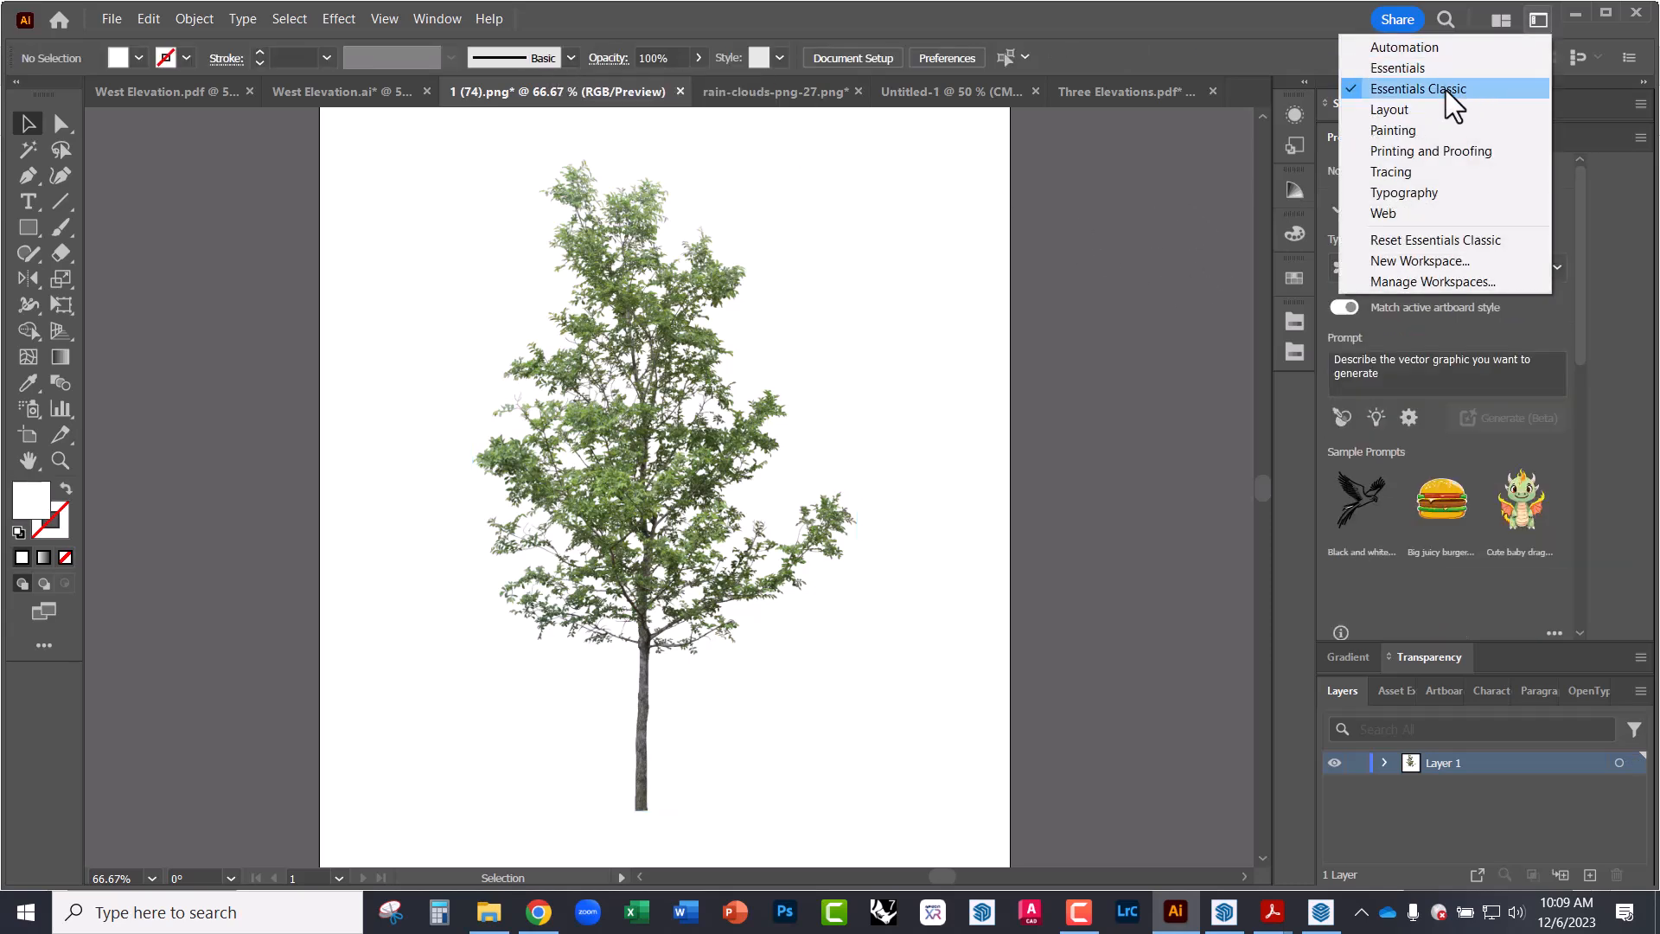
left_click(1177, 195)
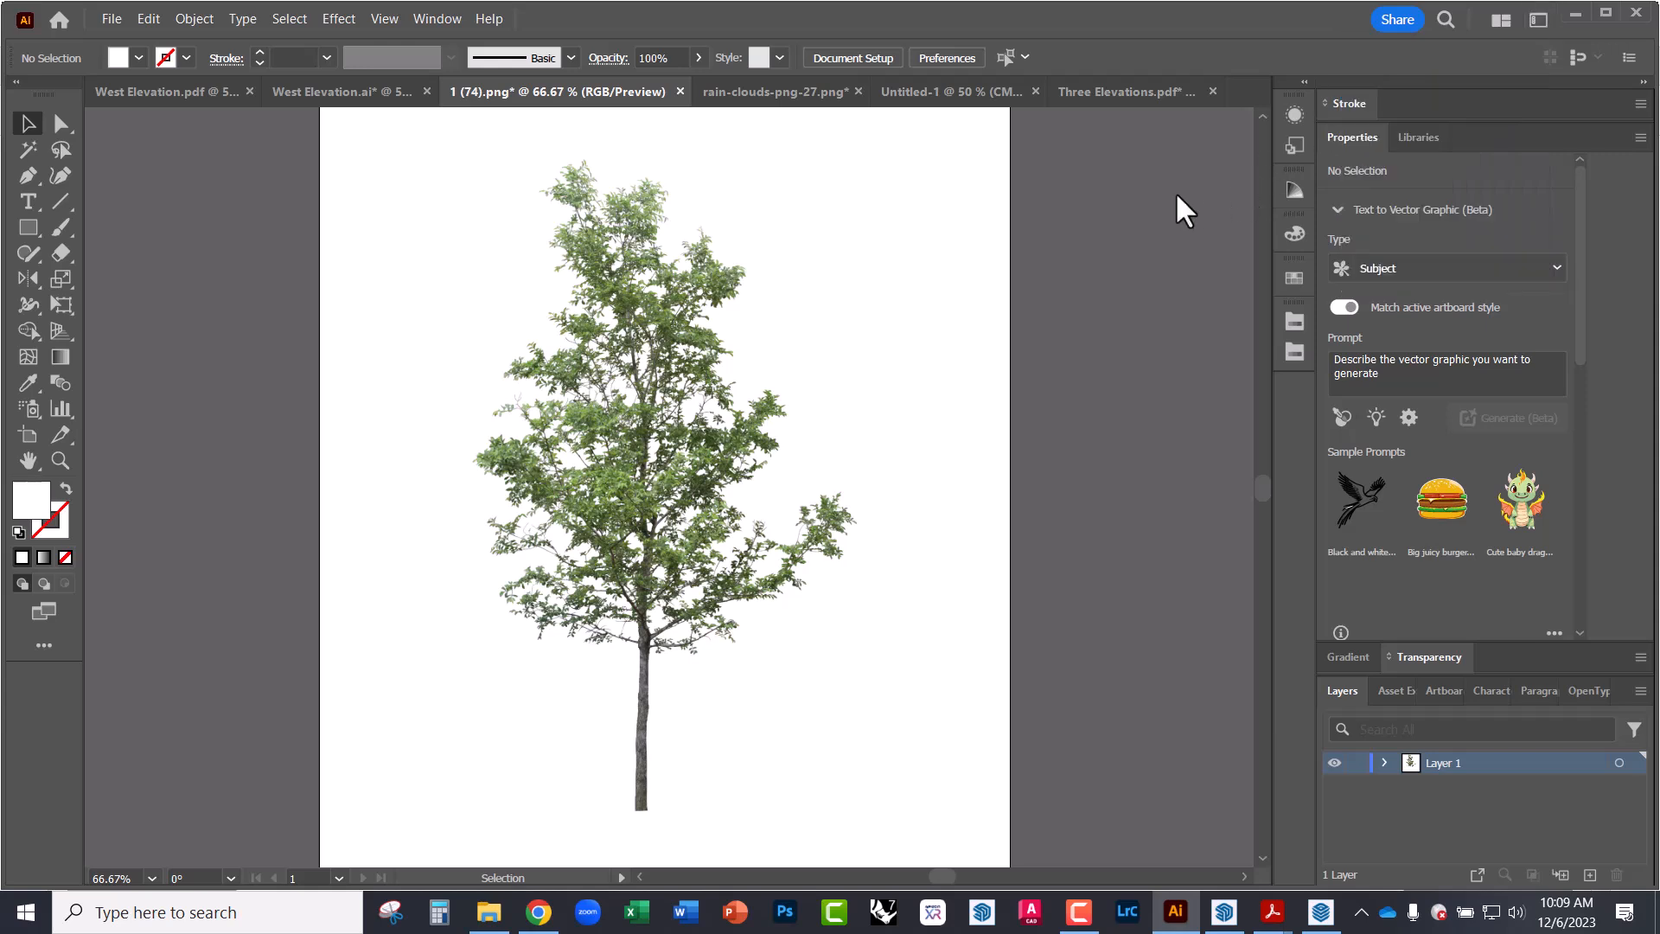
left_click(1538, 19)
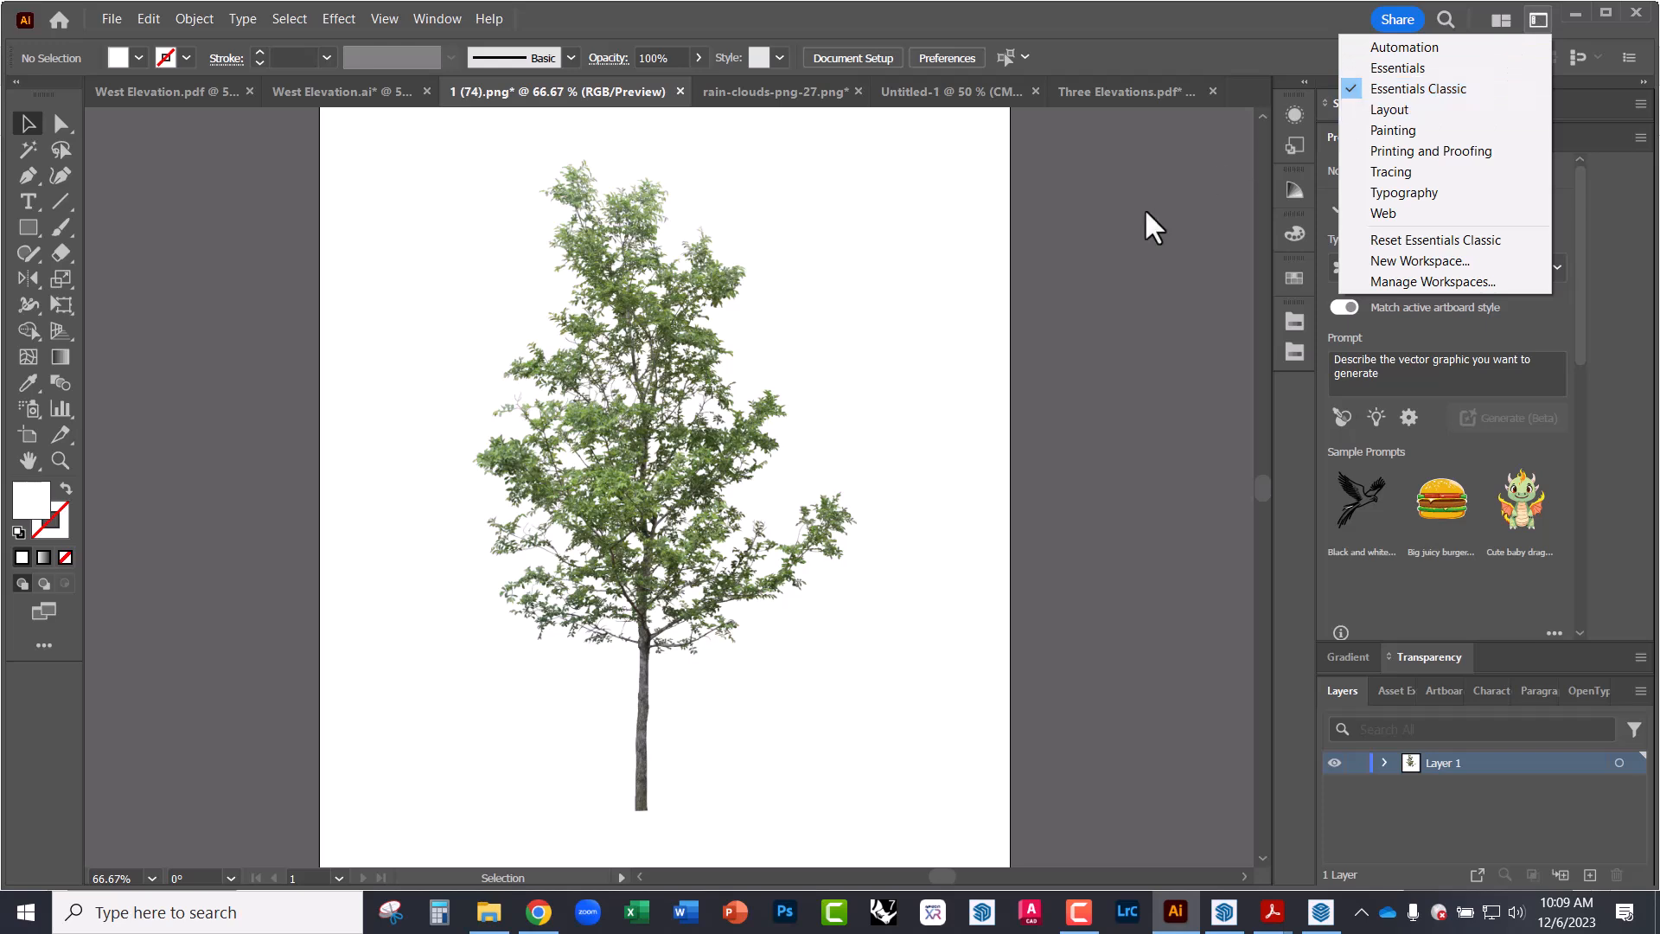
left_click(1037, 258)
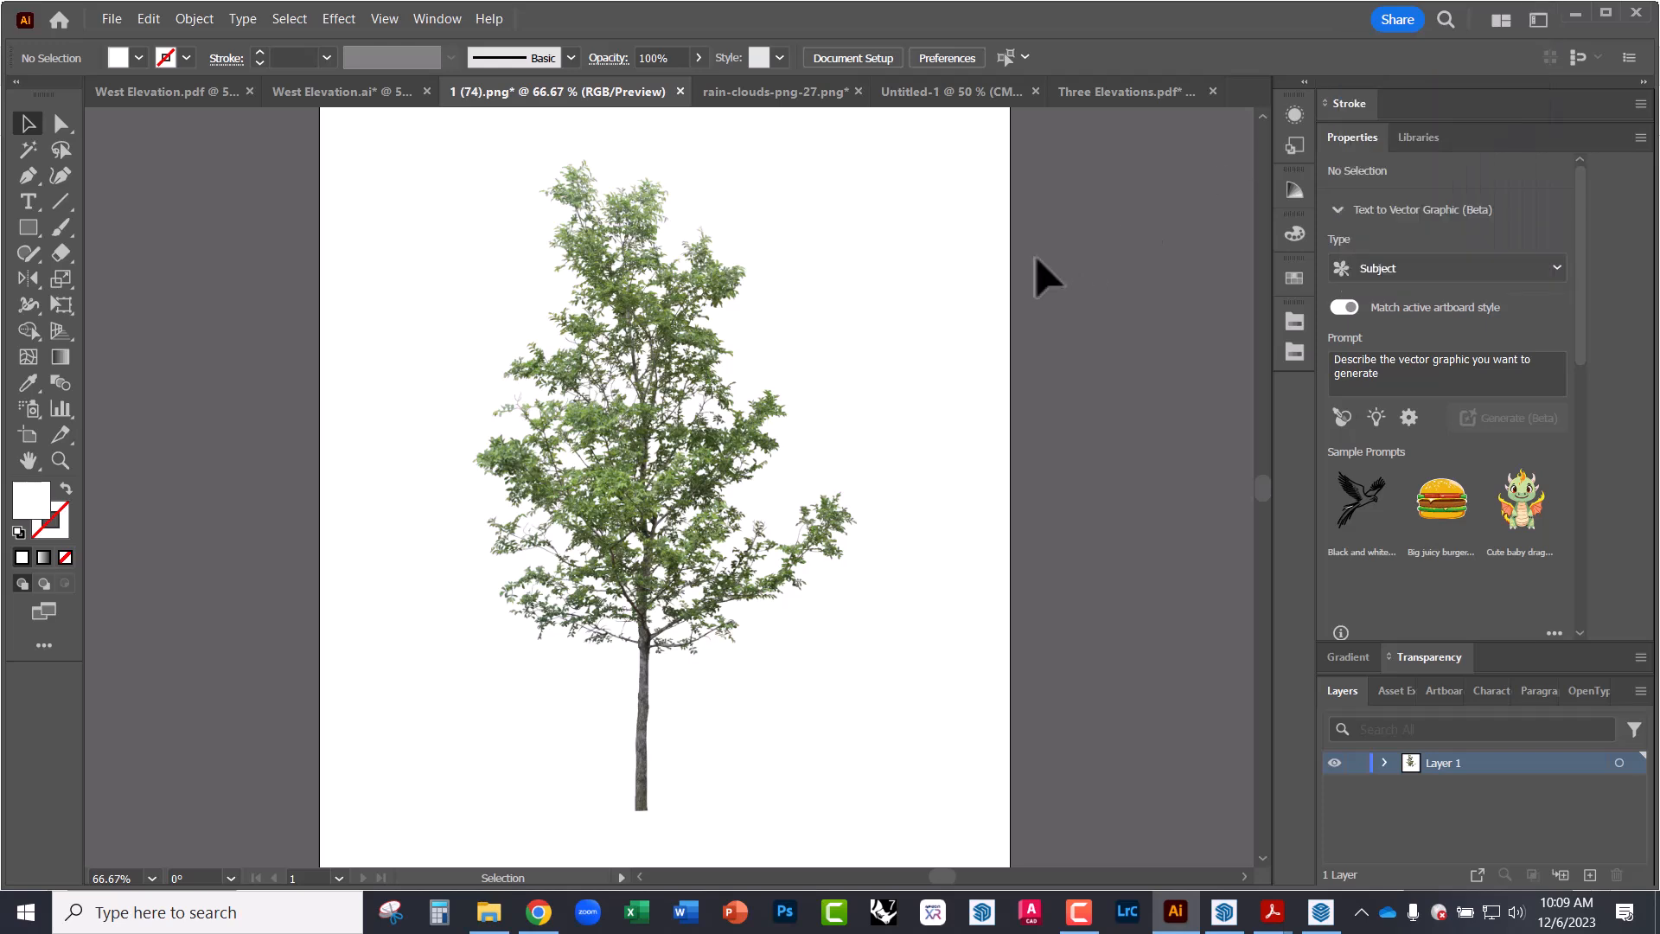
- Image Trace the tree picture with the Silhouettes preset and expand the tracing into paths
left_click(610, 327)
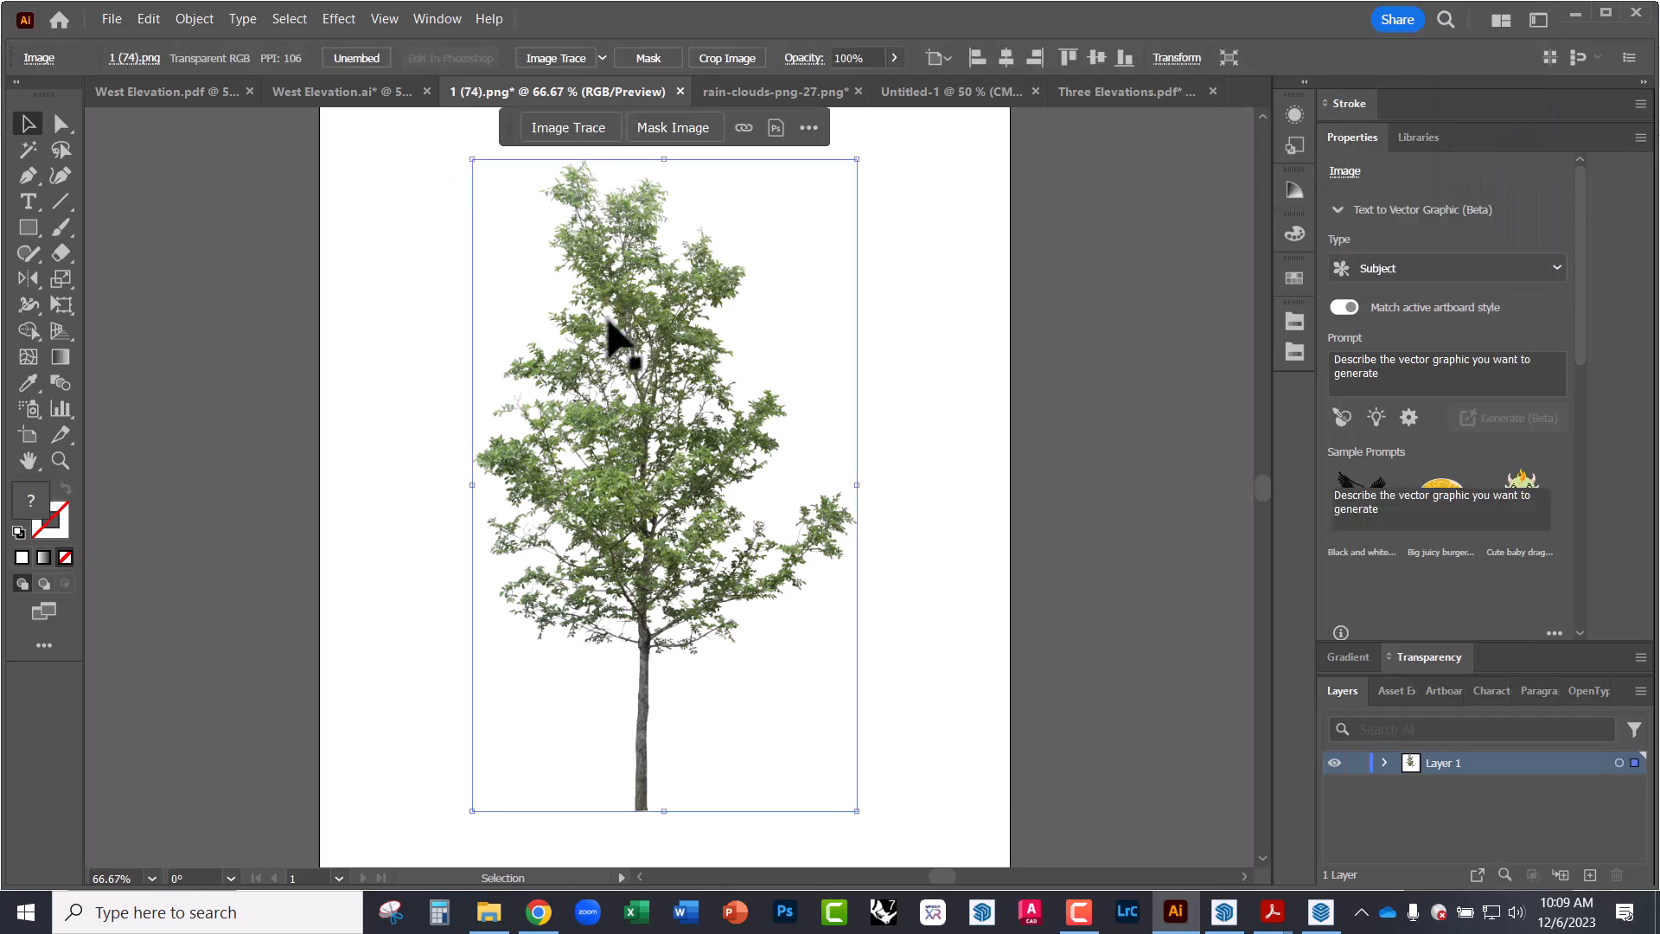
left_click(554, 56)
key("ctrl+z")
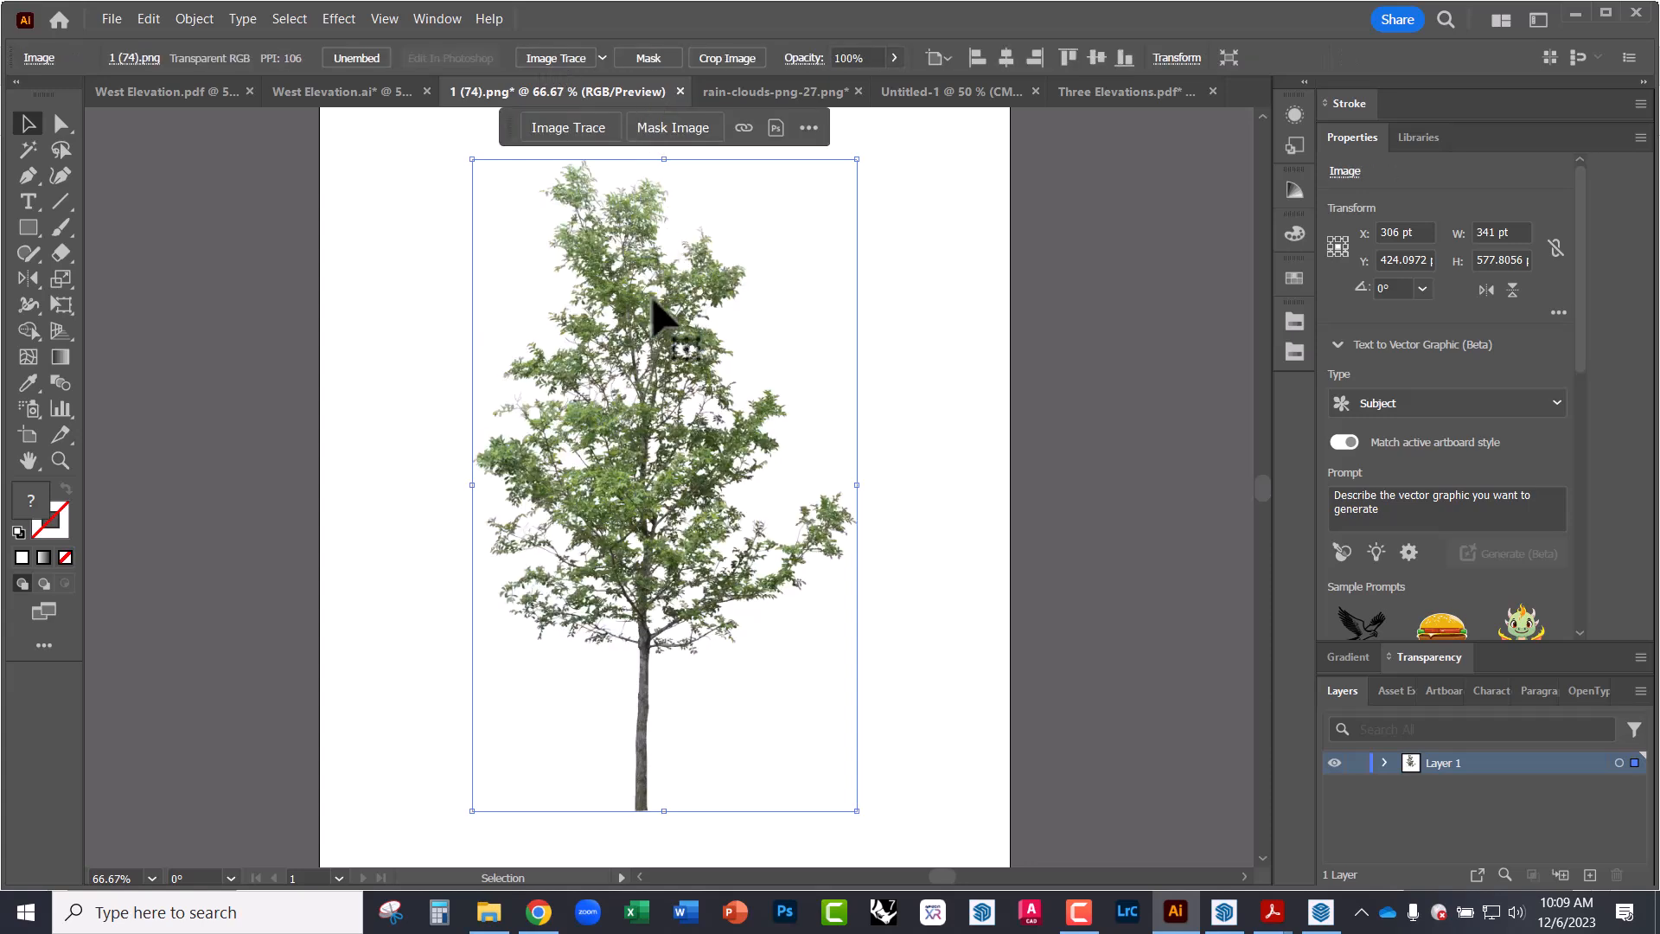
left_click(602, 57)
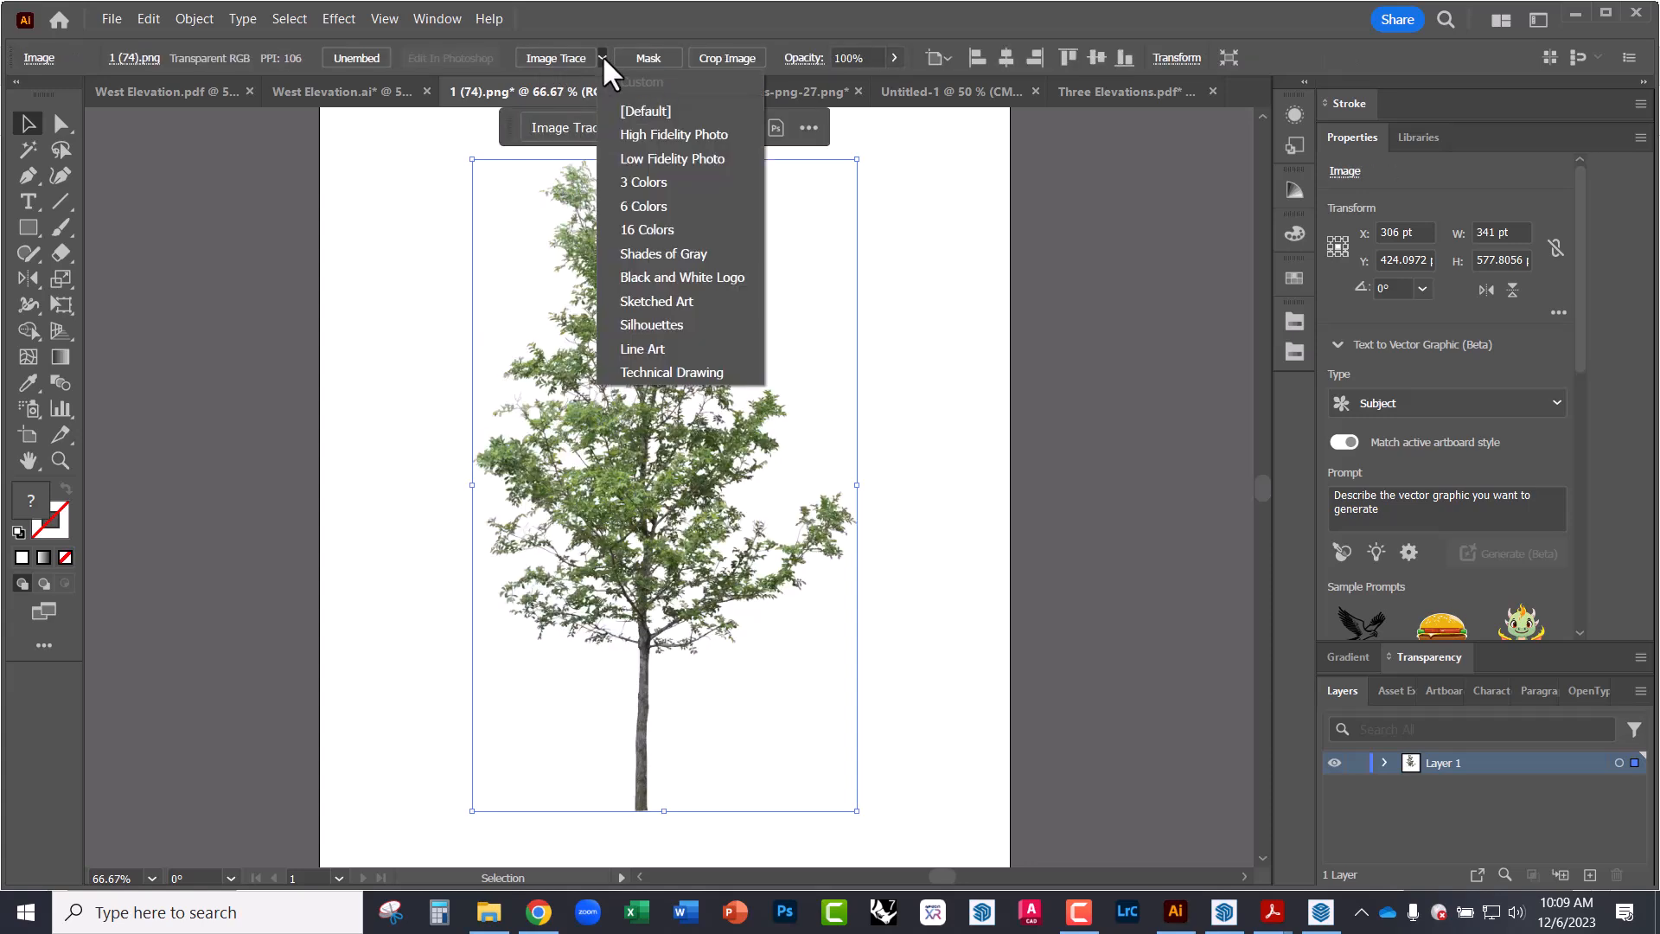
left_click(674, 322)
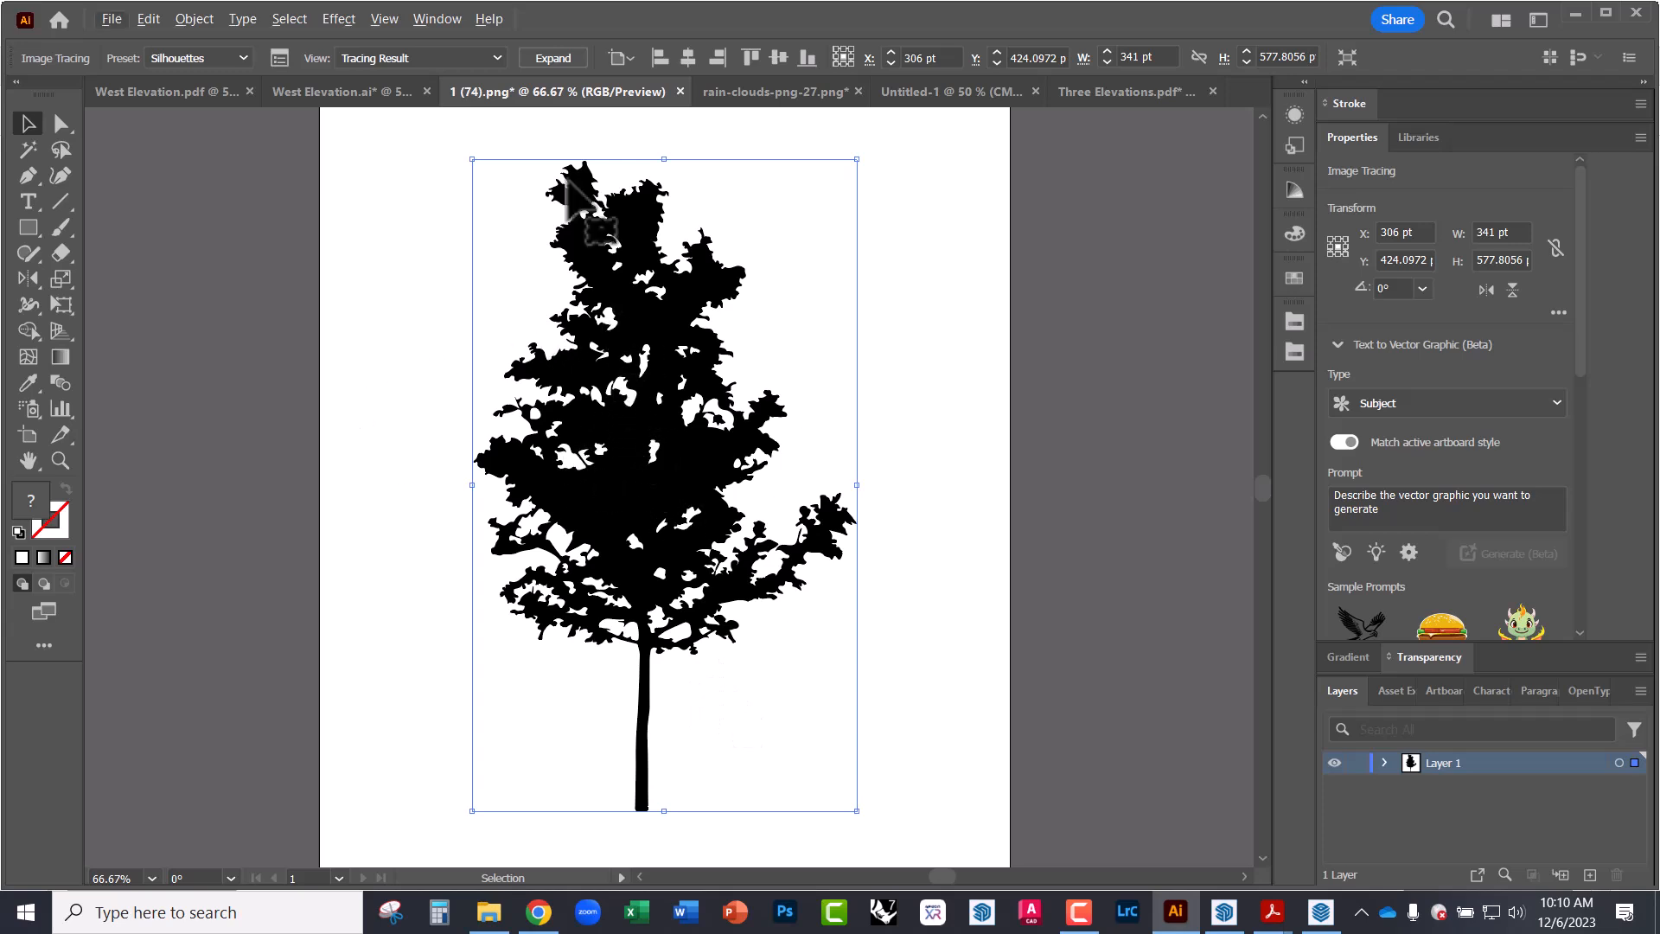
left_click(554, 56)
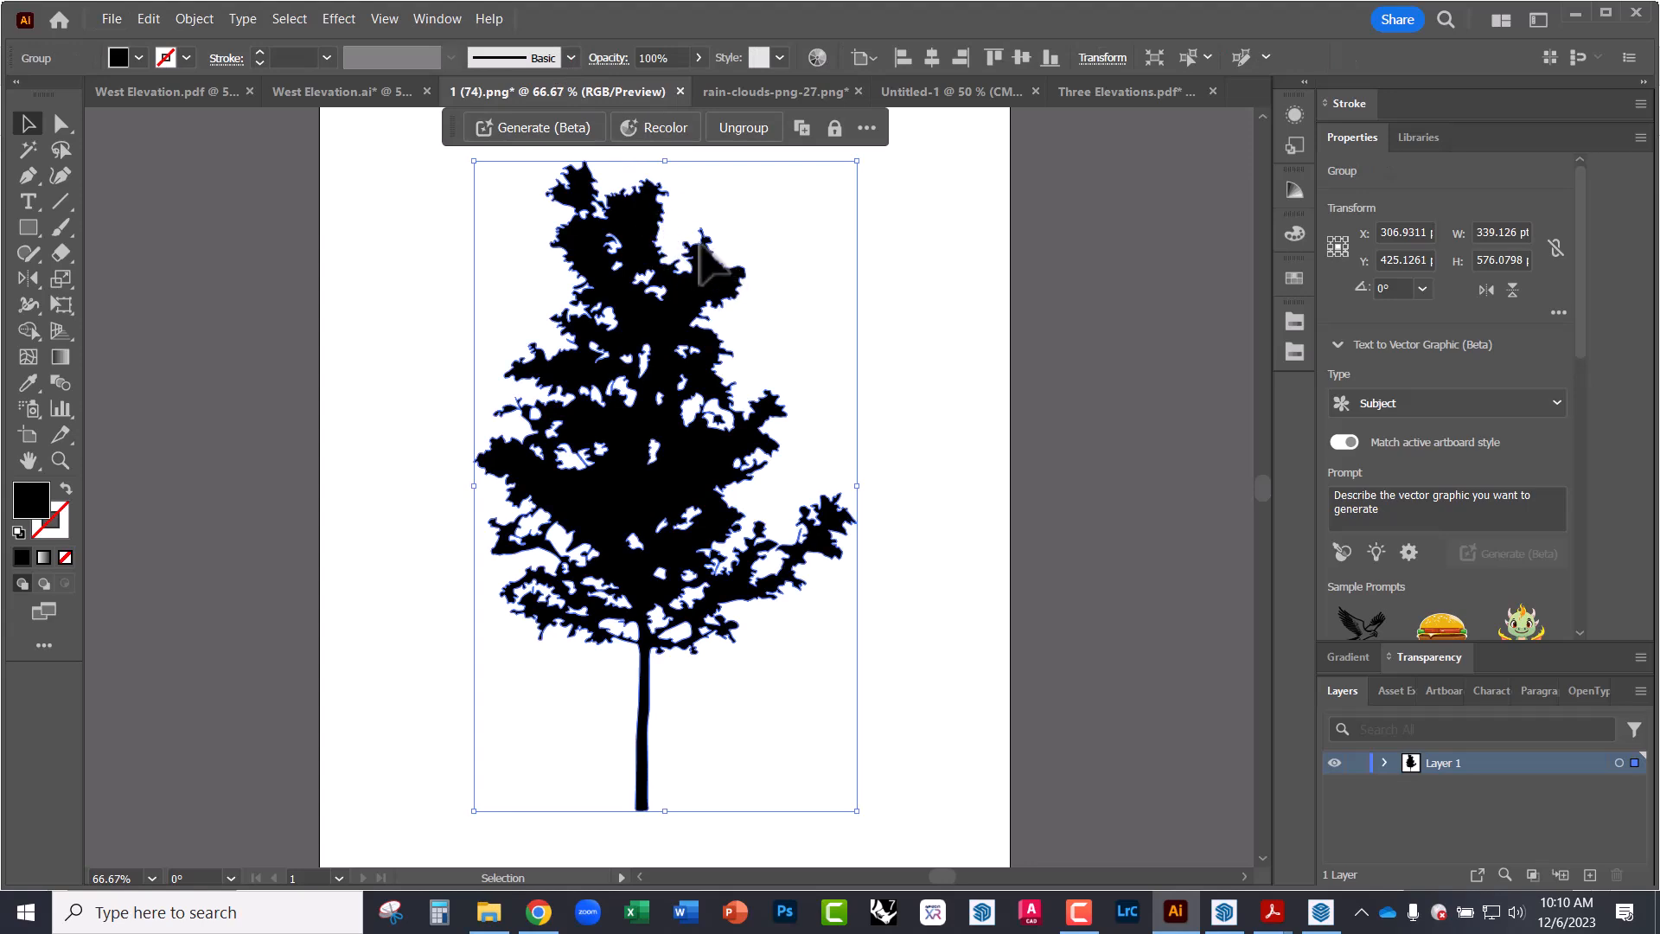
- Directly select the tree's compound path and apply the default white fill and black stroke
left_click(61, 123)
left_click(221, 204)
left_click(593, 280)
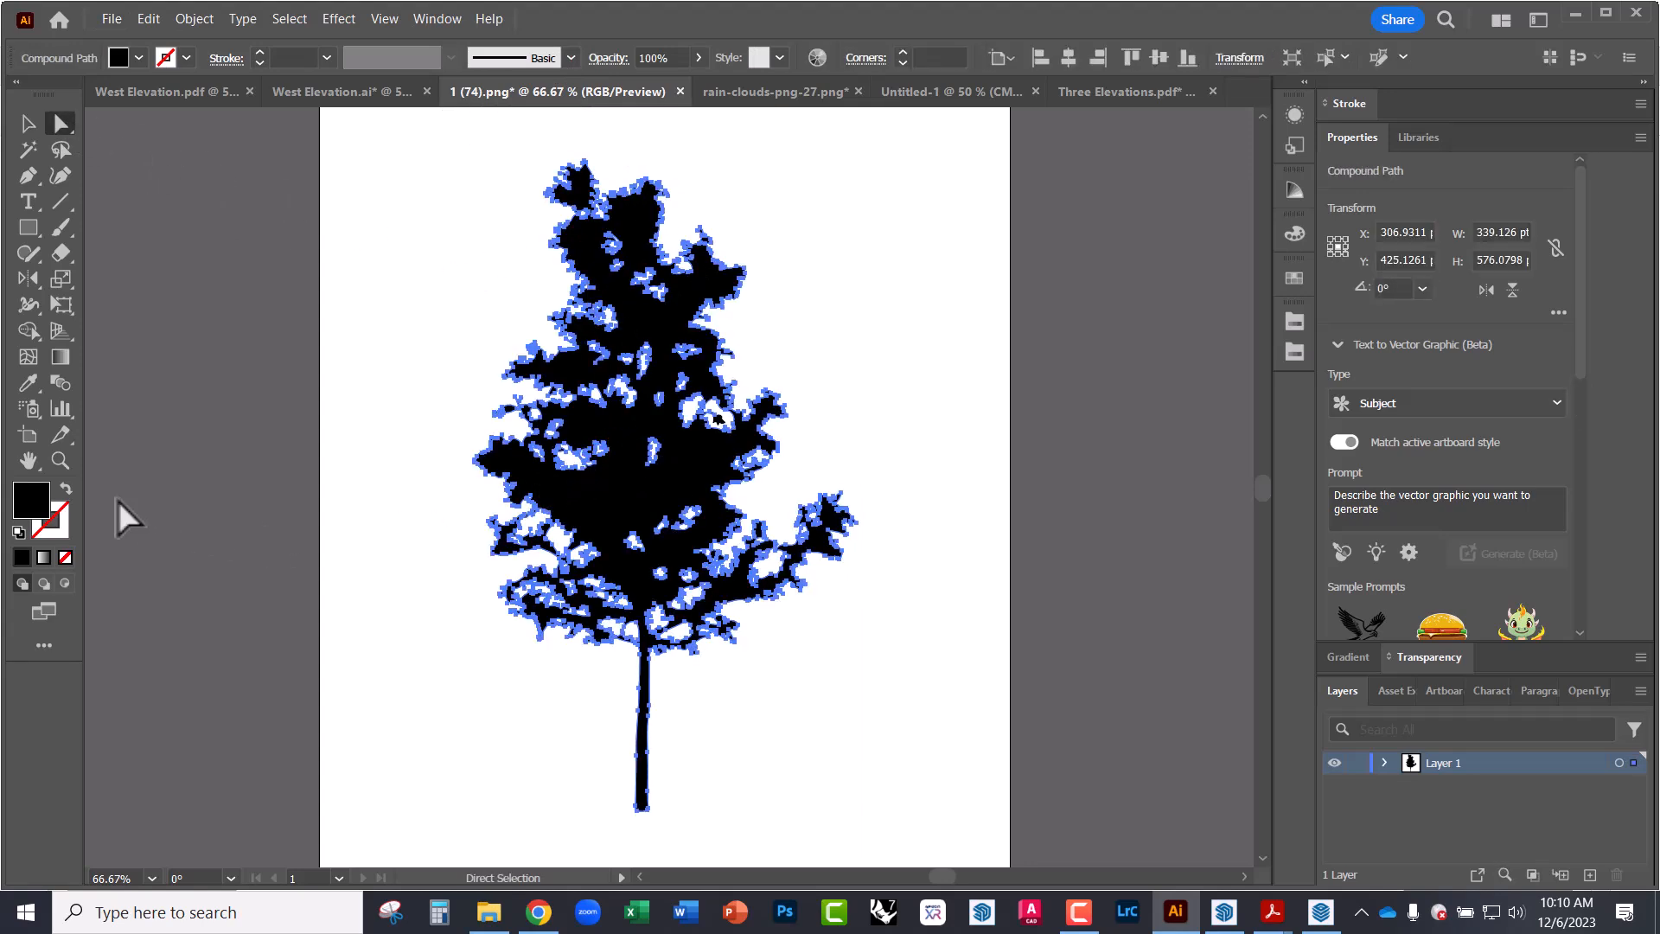
left_click(66, 489)
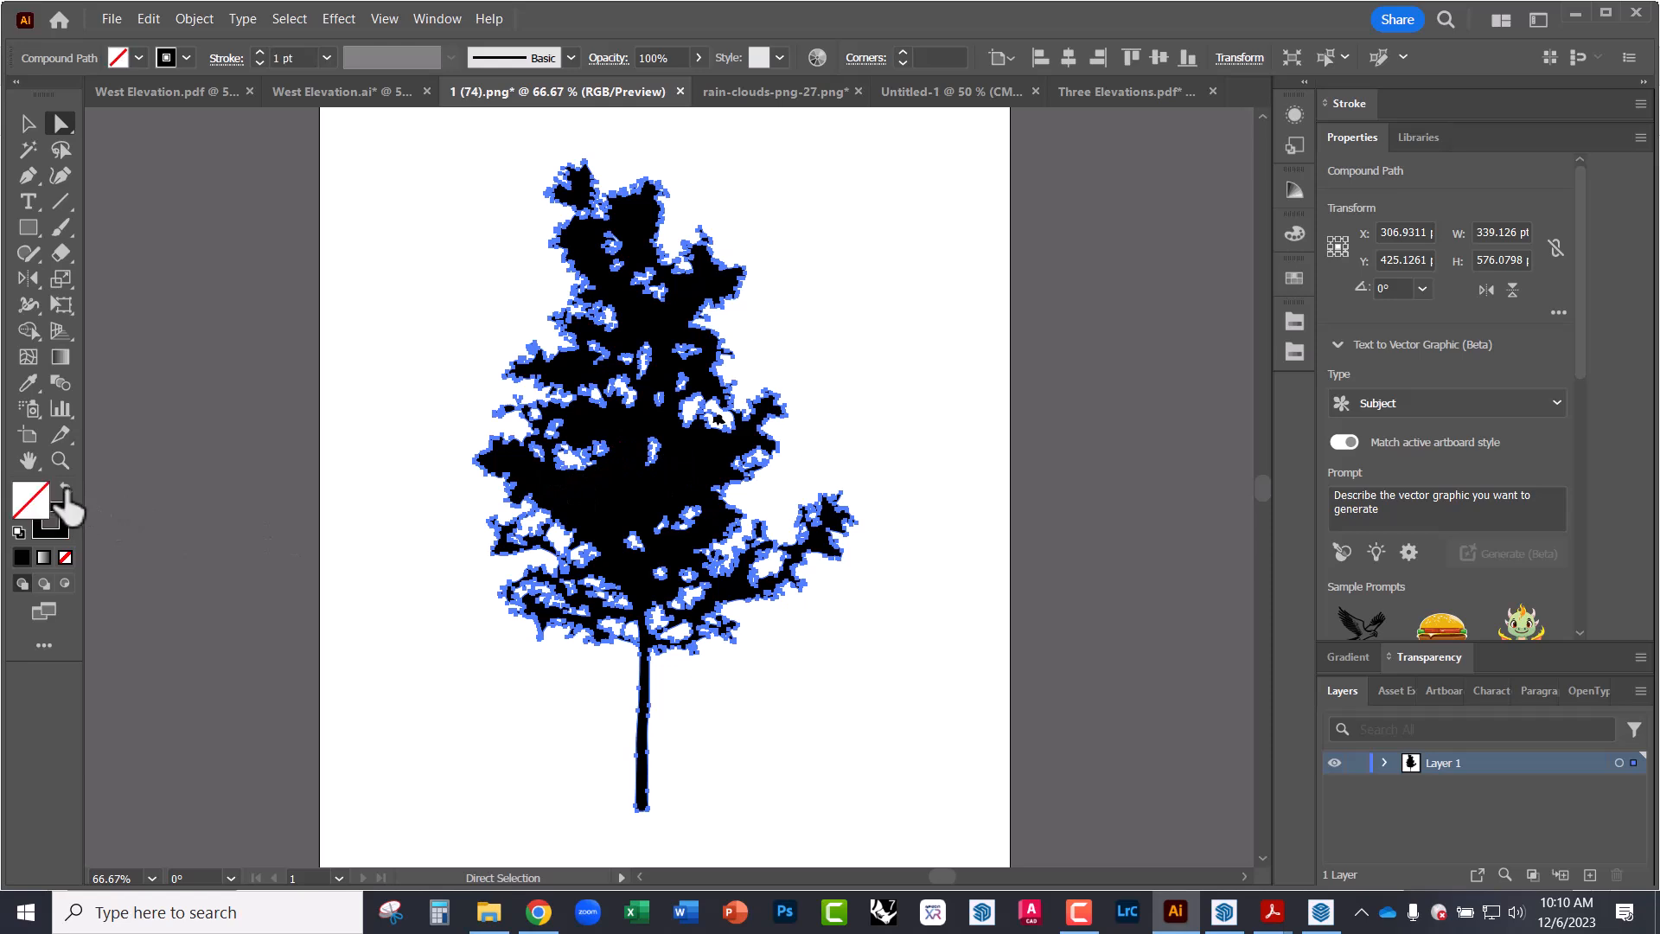
left_click(18, 532)
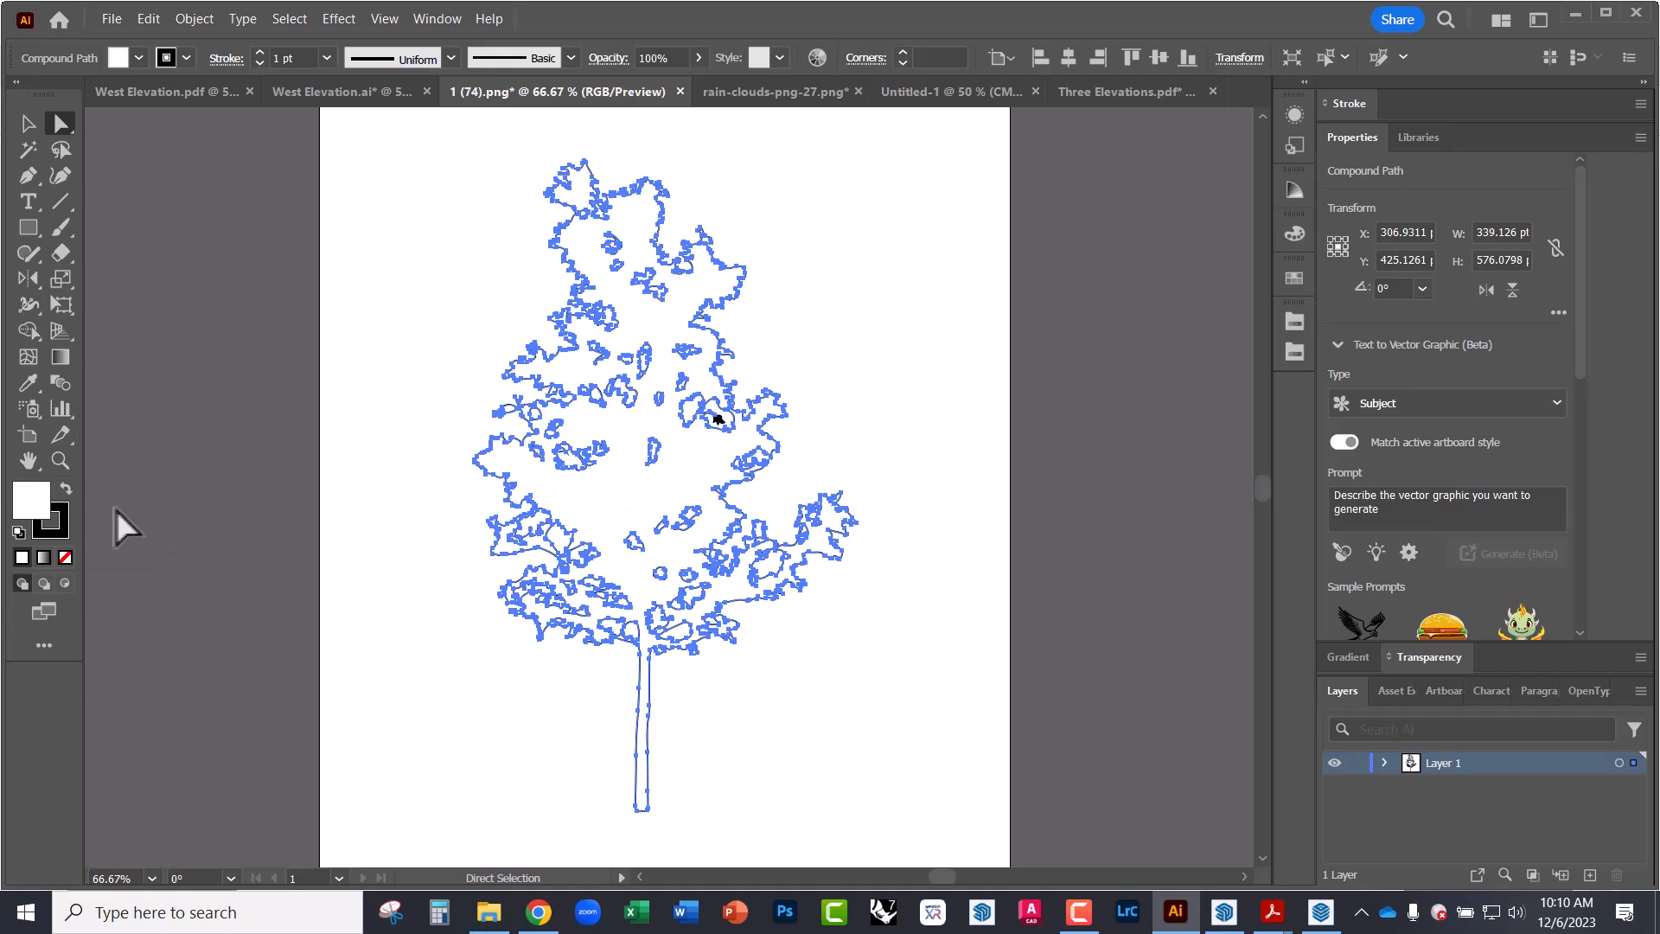
left_click(273, 443)
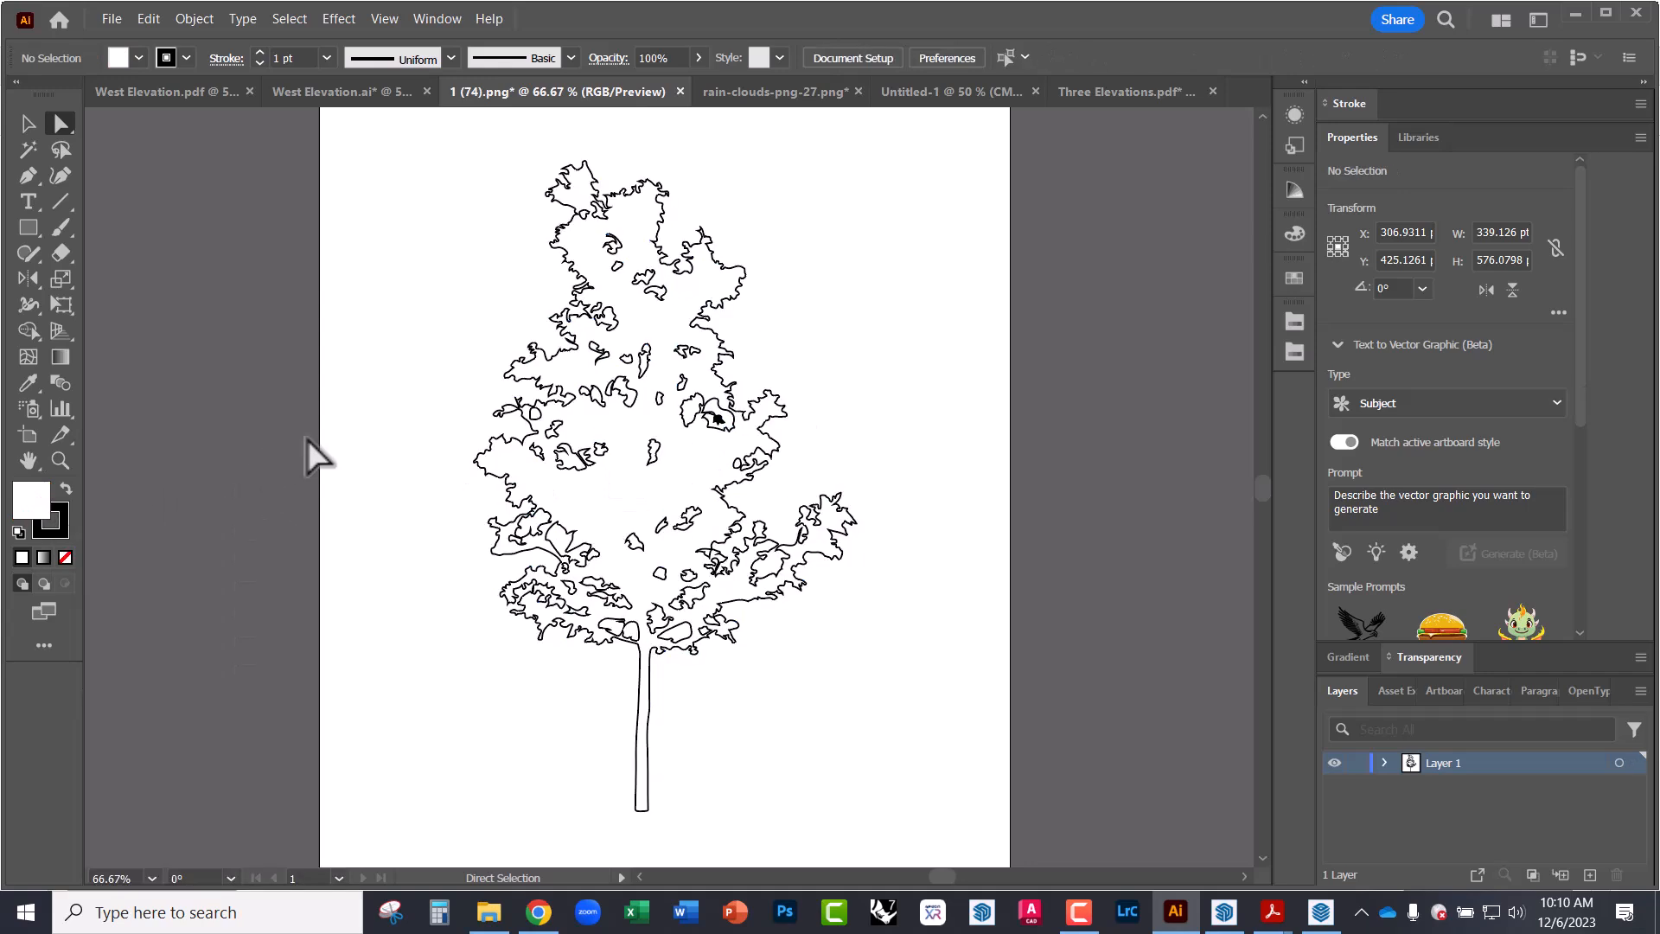
- Apply the default white fill and black stroke to the small solid black shape inside the tree crown
scroll(741, 405, "up", 5, "alt")
left_click(640, 471)
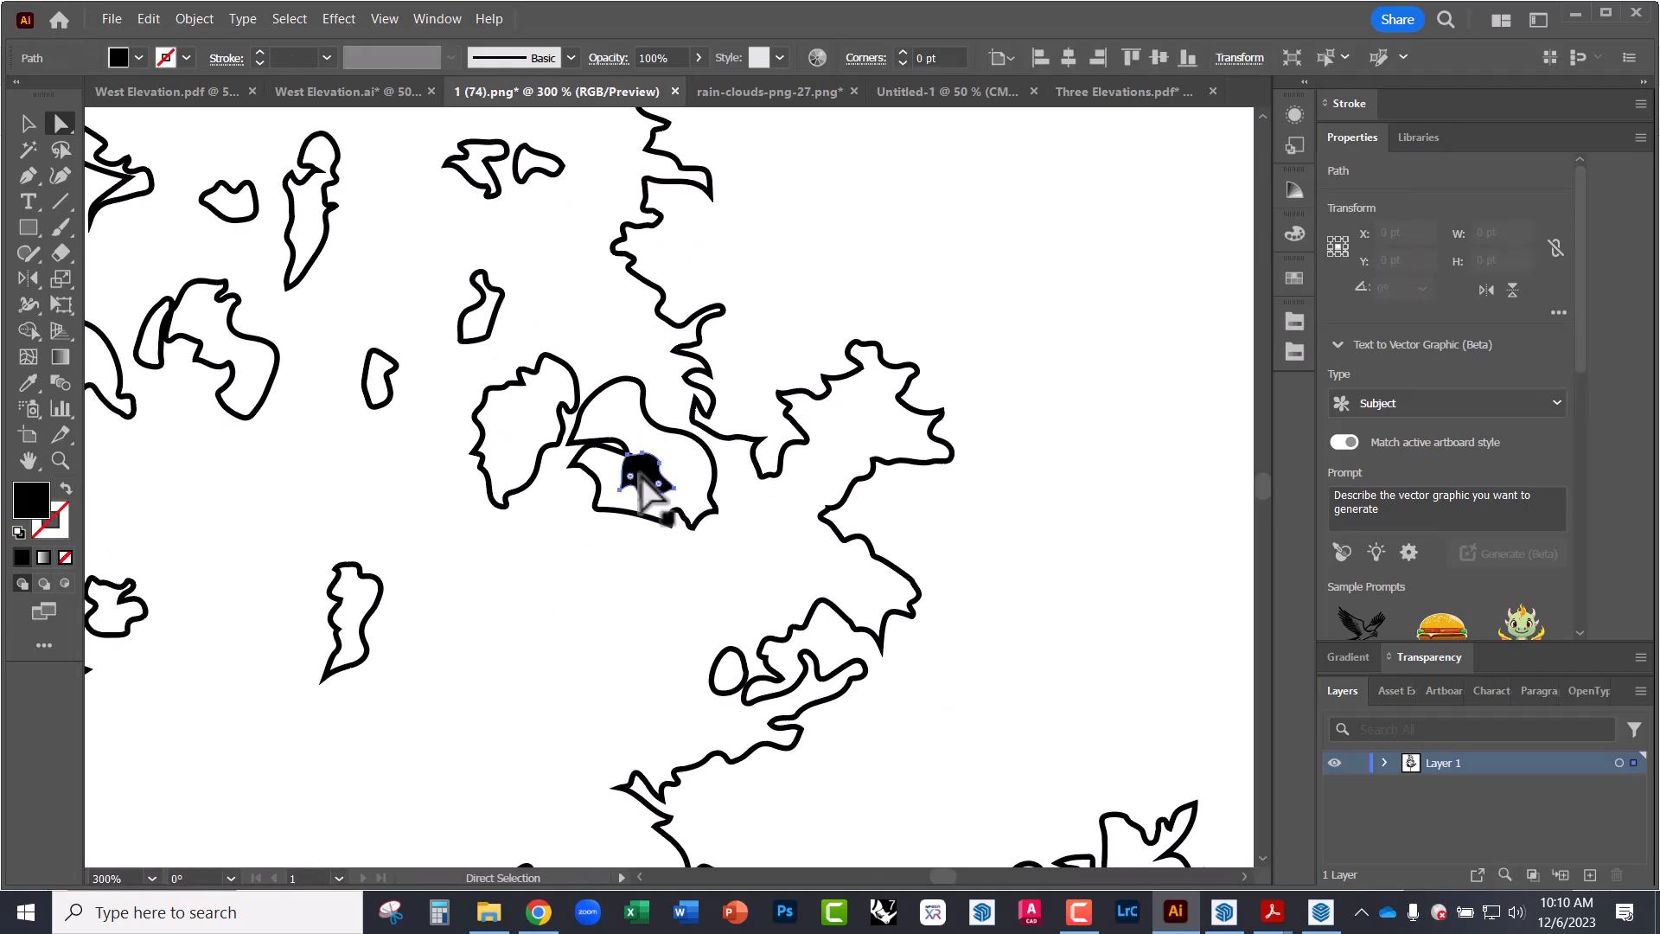
left_click(18, 533)
left_click(816, 452)
scroll(662, 430, "down", 3, "alt")
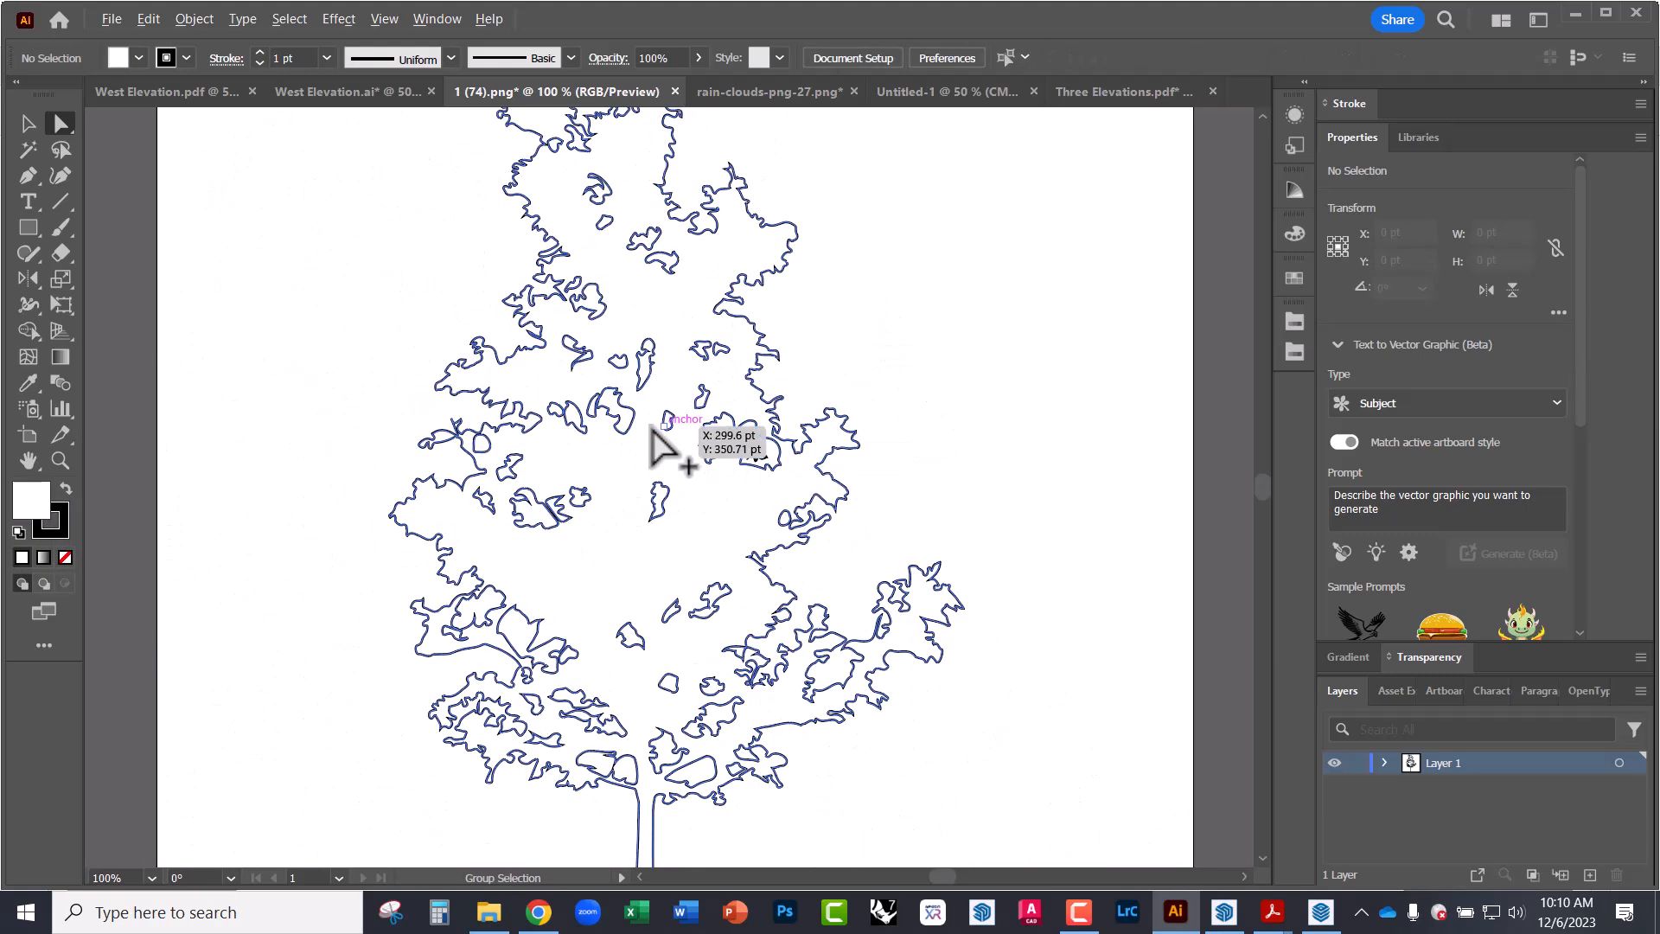
scroll(662, 446, "down", 2, "alt")
- Select the whole tree outline group and set its stroke weight to 0.25 pt
left_click(29, 123)
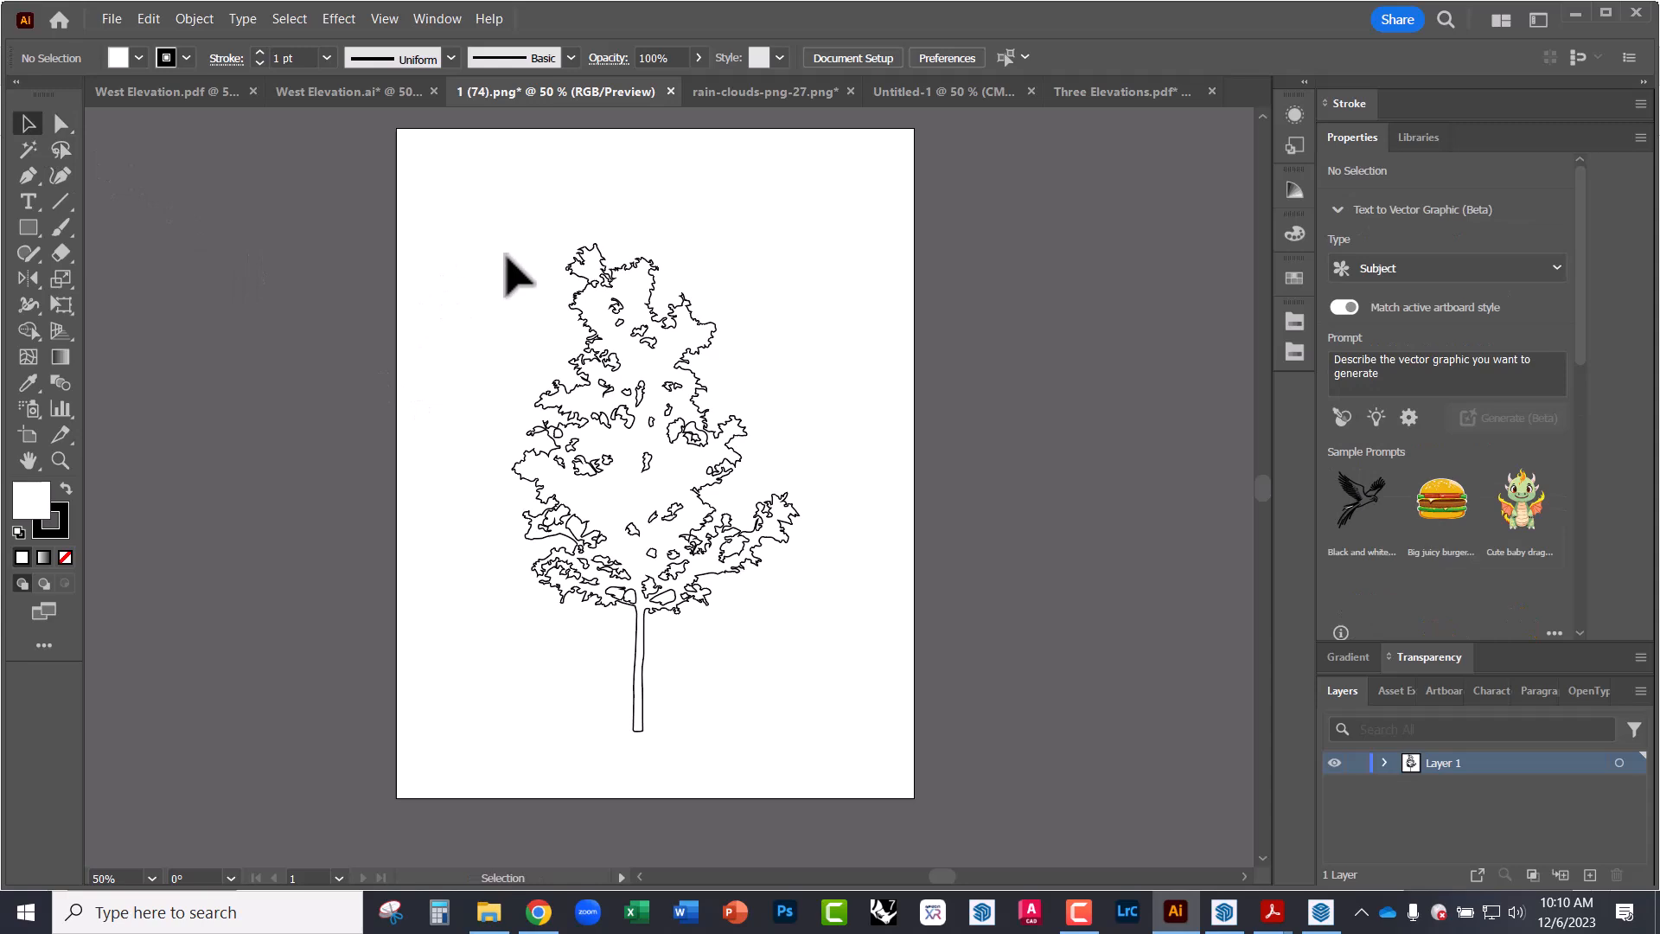
scroll(763, 555, "up", 1, "alt")
scroll(761, 556, "up", 1, "alt")
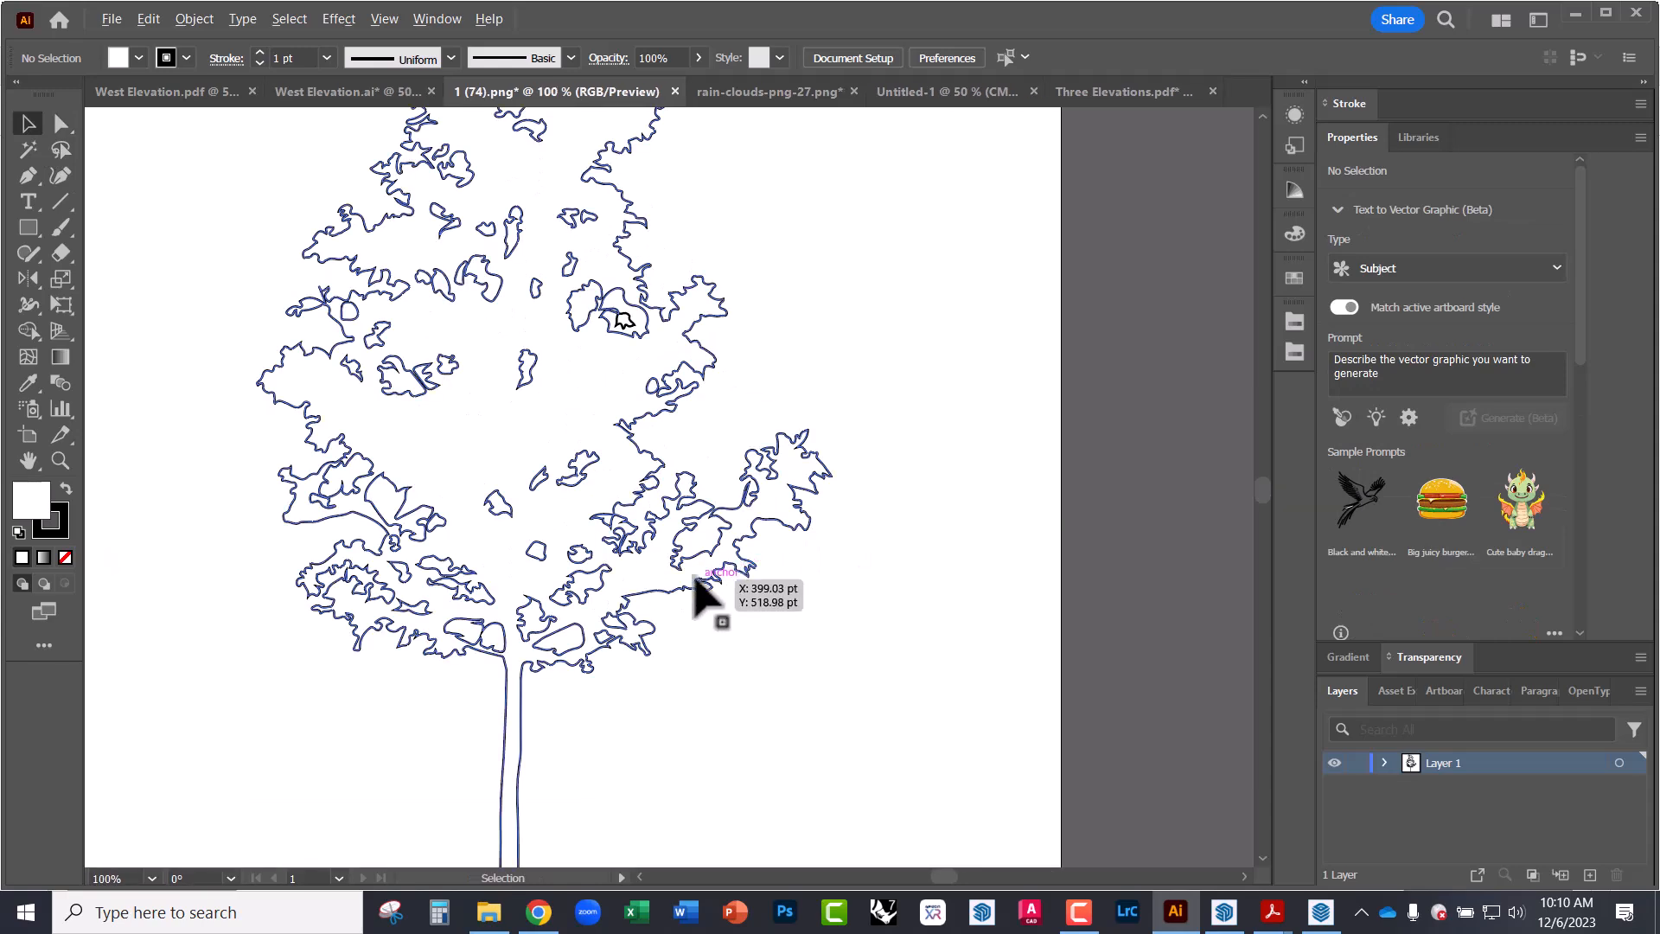
scroll(545, 475, "down", 1, "alt")
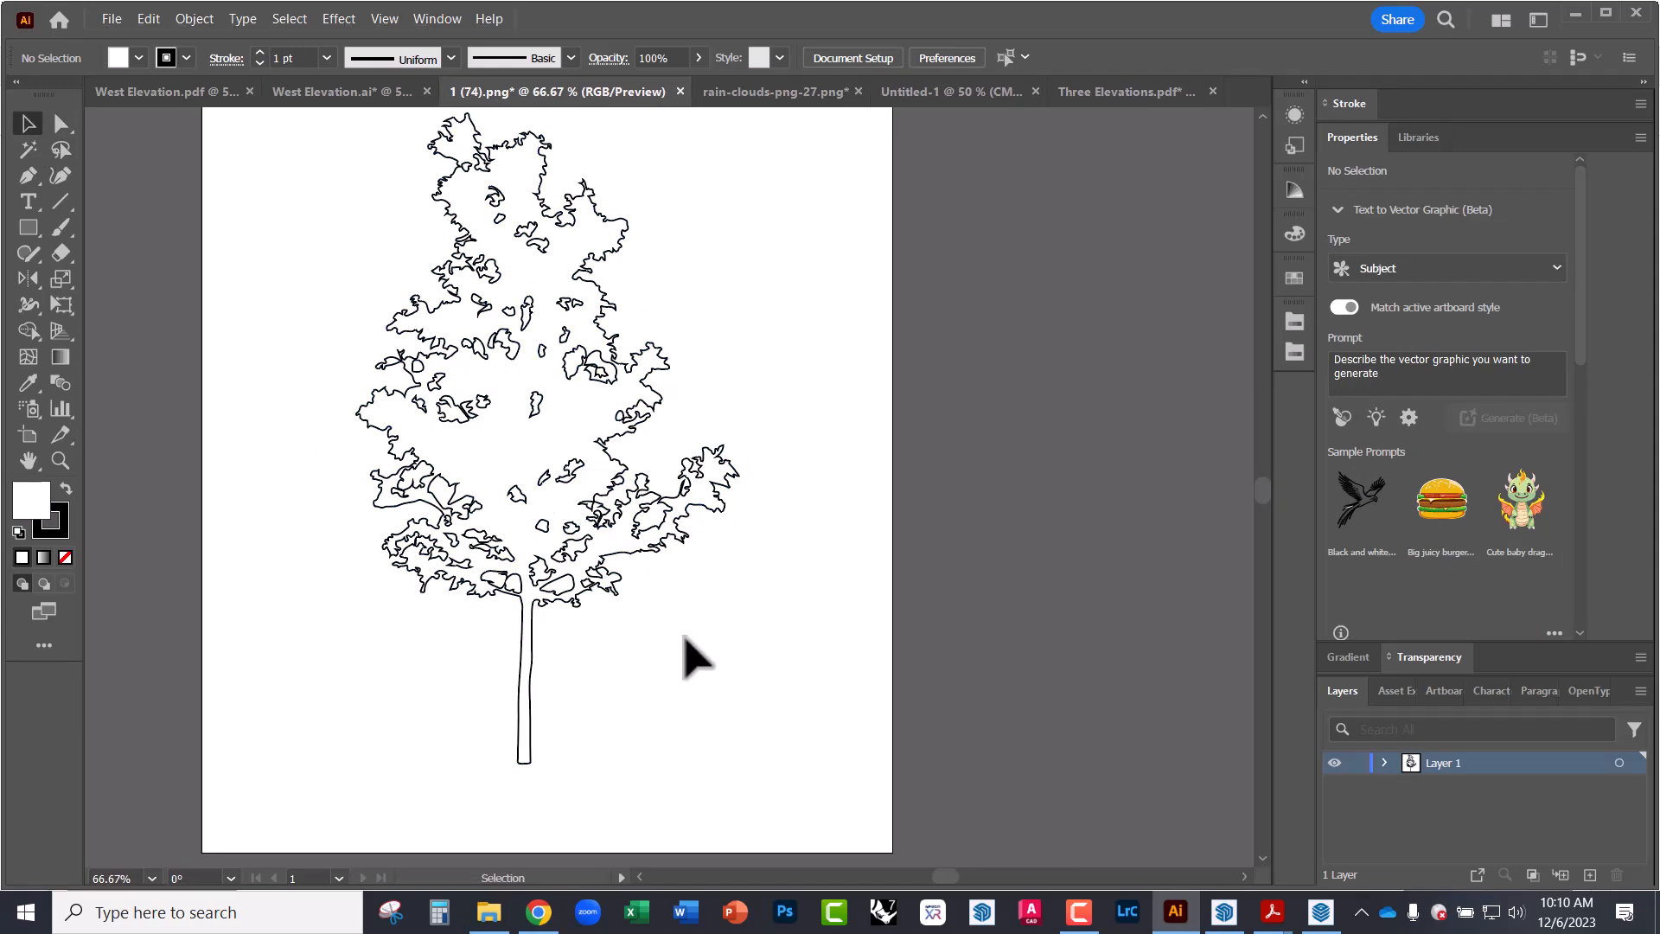
scroll(699, 673, "down", 1, "alt")
left_click_drag(765, 755, 389, 237)
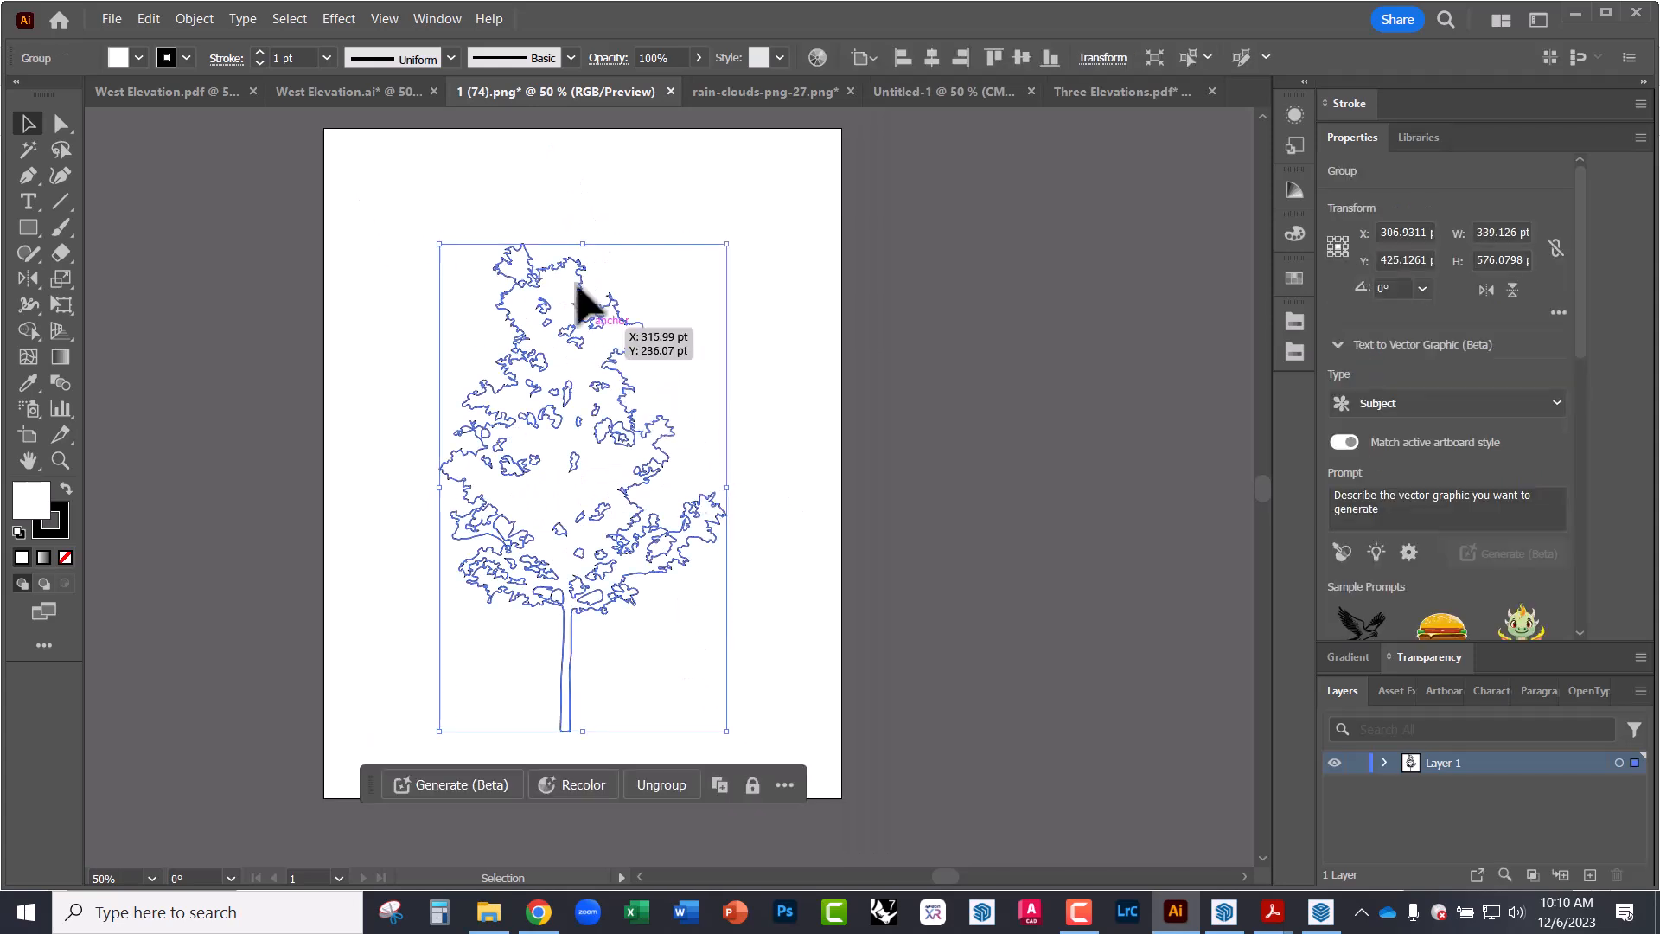
left_click(323, 56)
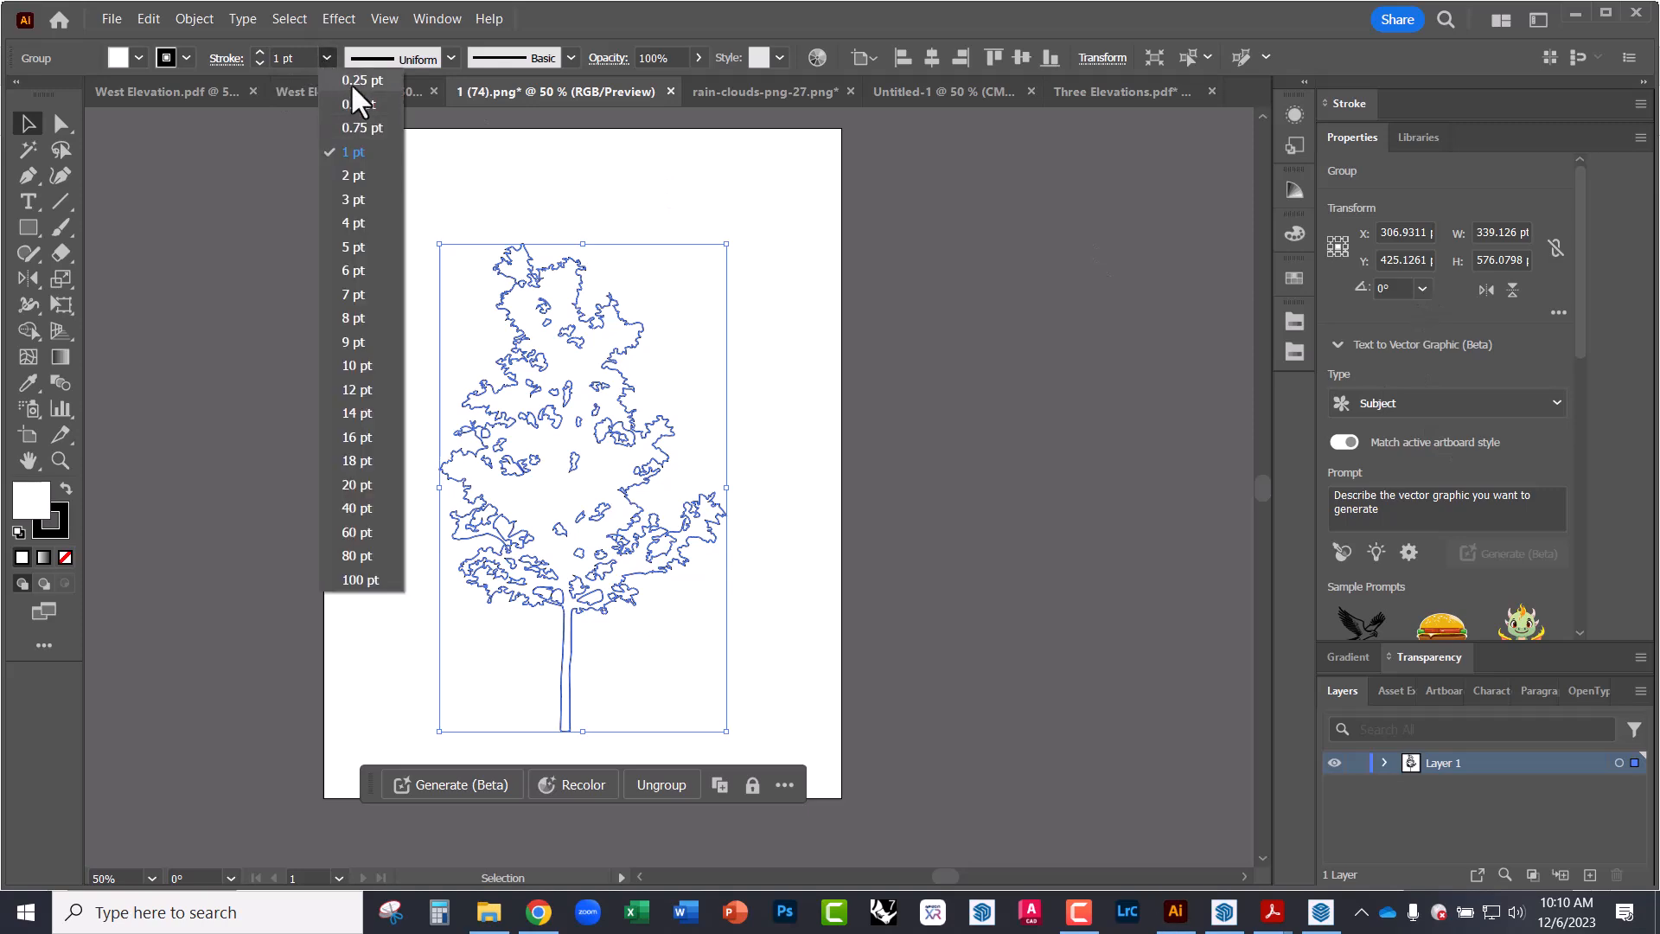
left_click(350, 80)
left_click(220, 196)
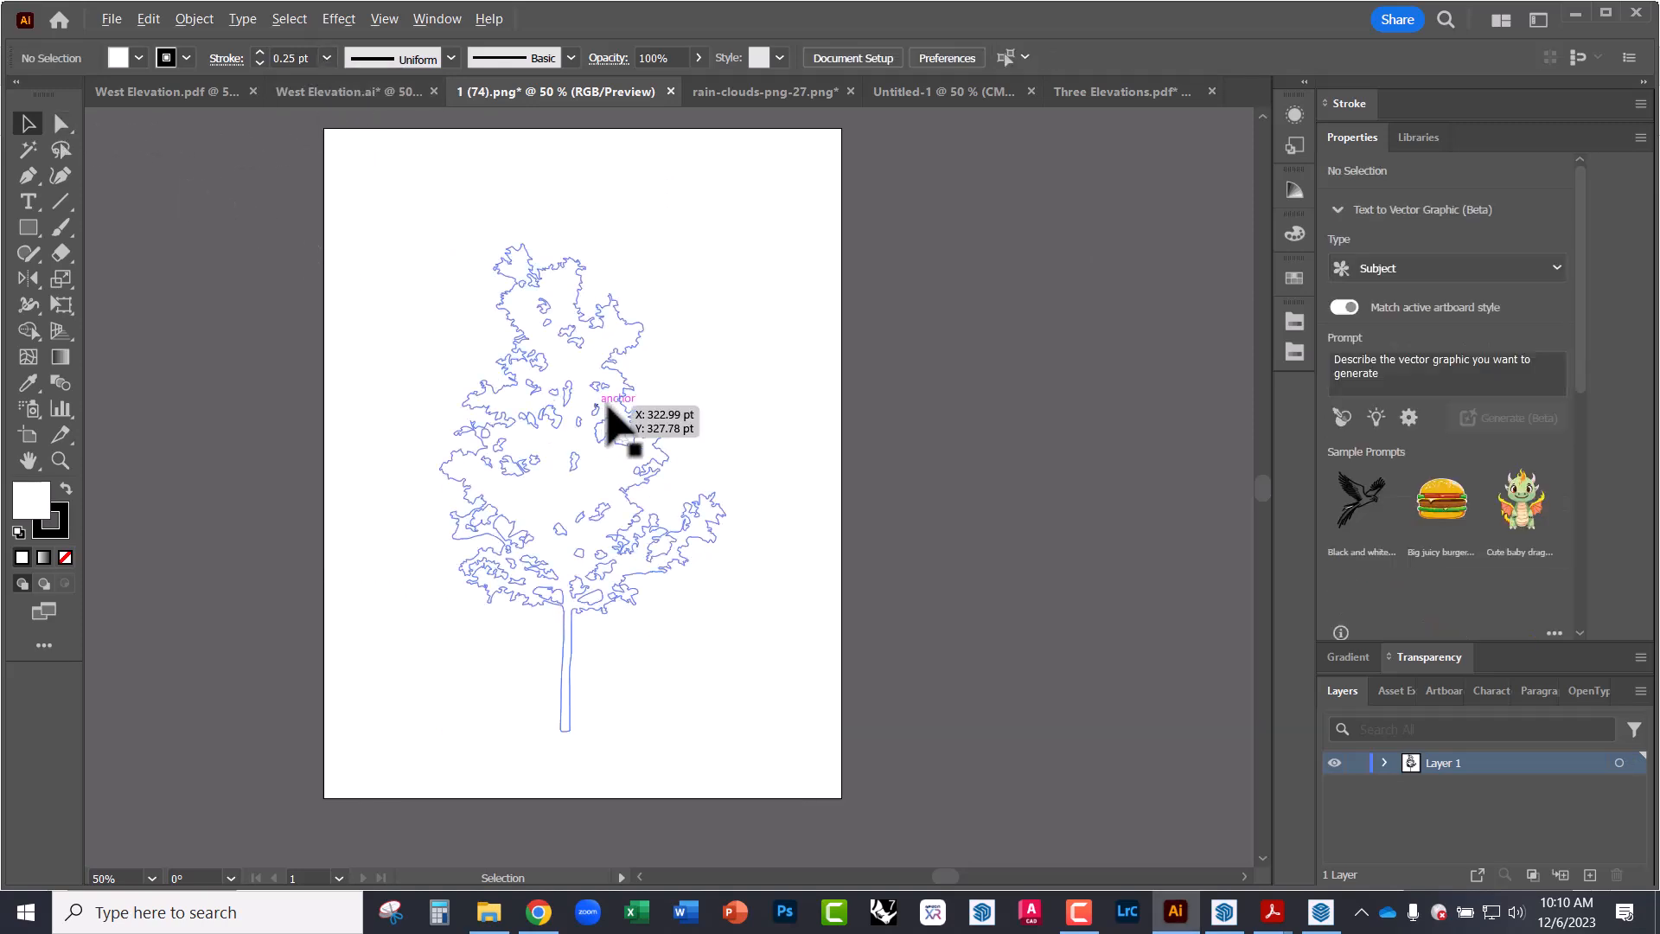
- Copy the outlined tree group and switch to the Three Elevations.pdf document
scroll(611, 416, "up", 1, "alt")
scroll(705, 554, "down", 1, "alt")
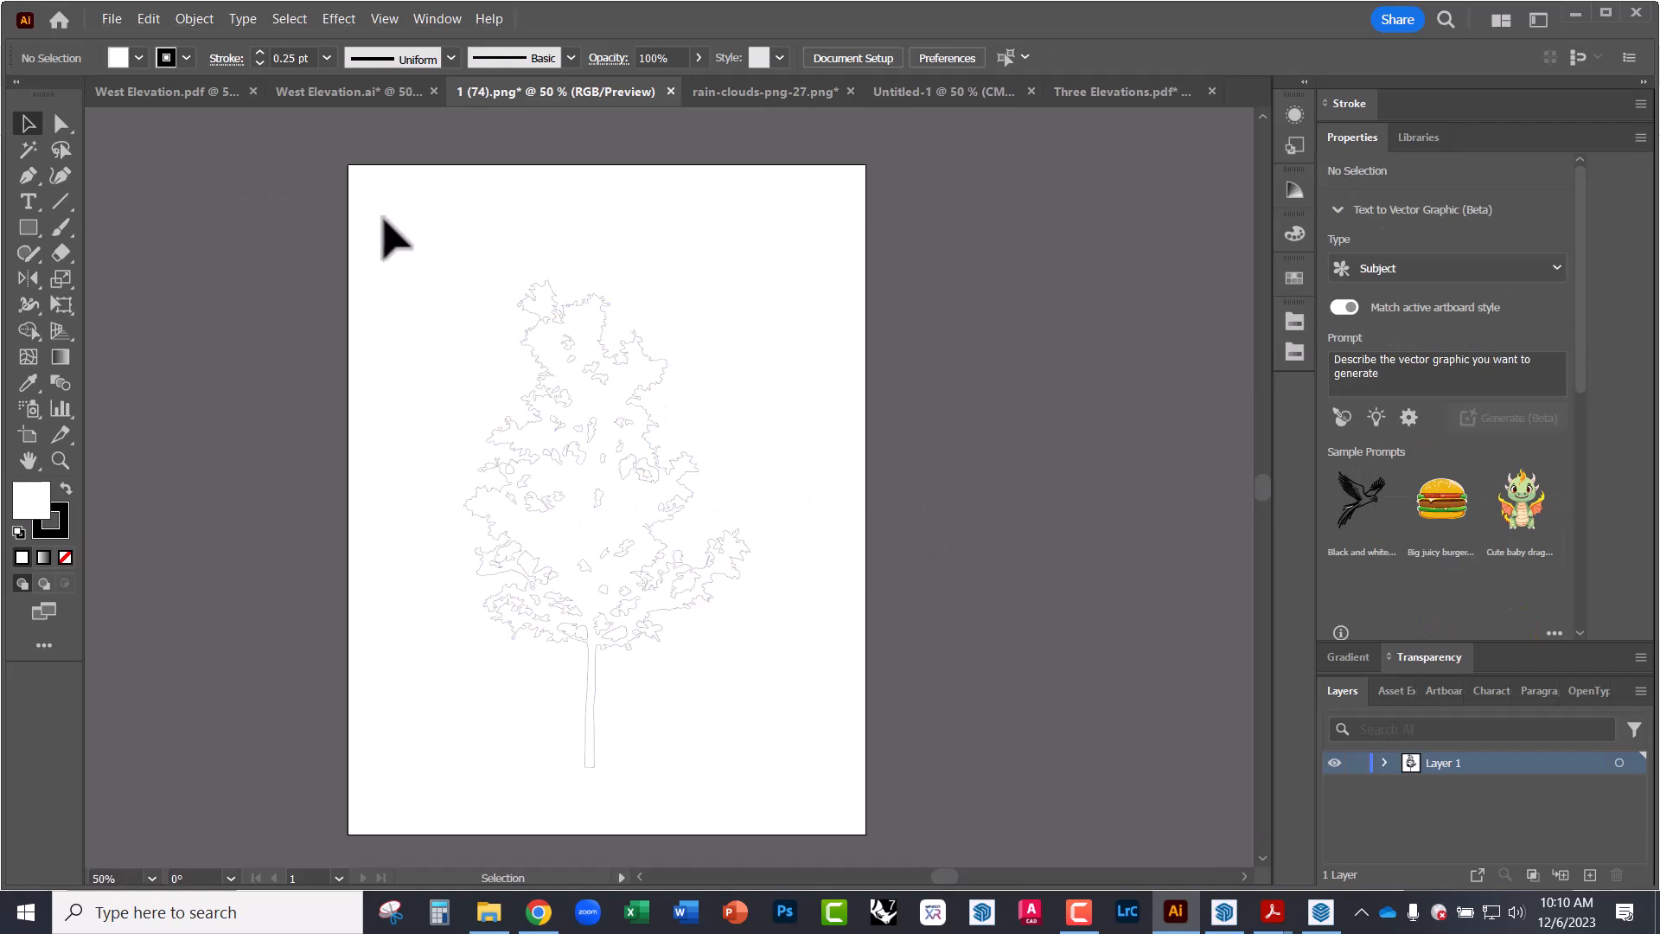
left_click(558, 372)
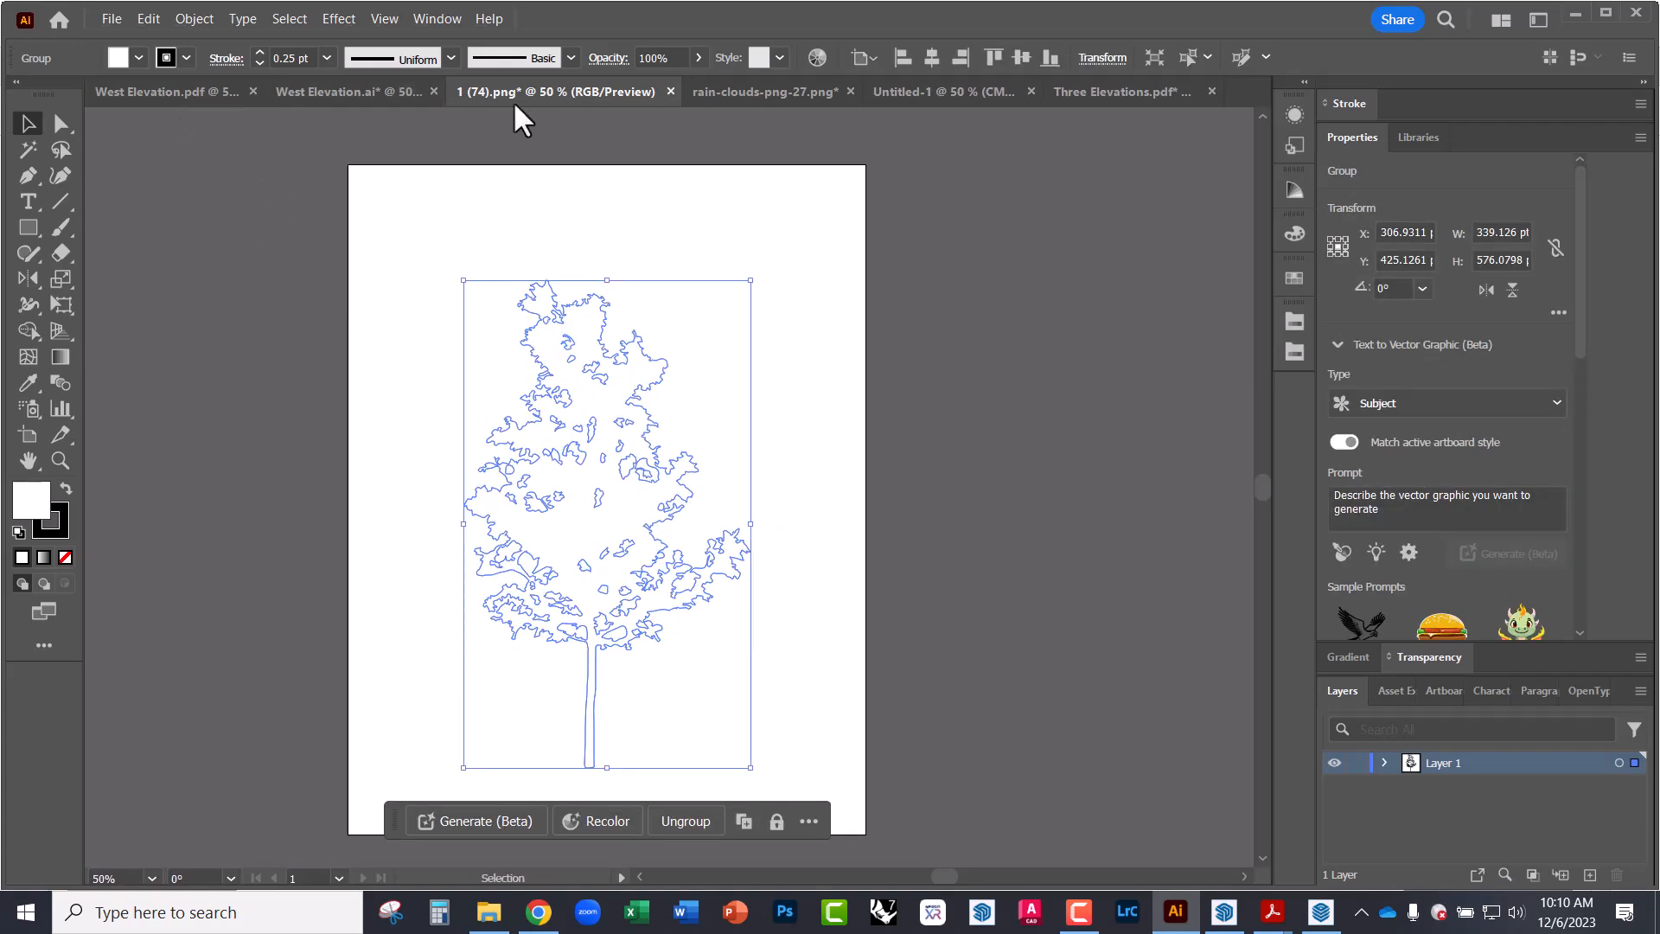
left_click(932, 100)
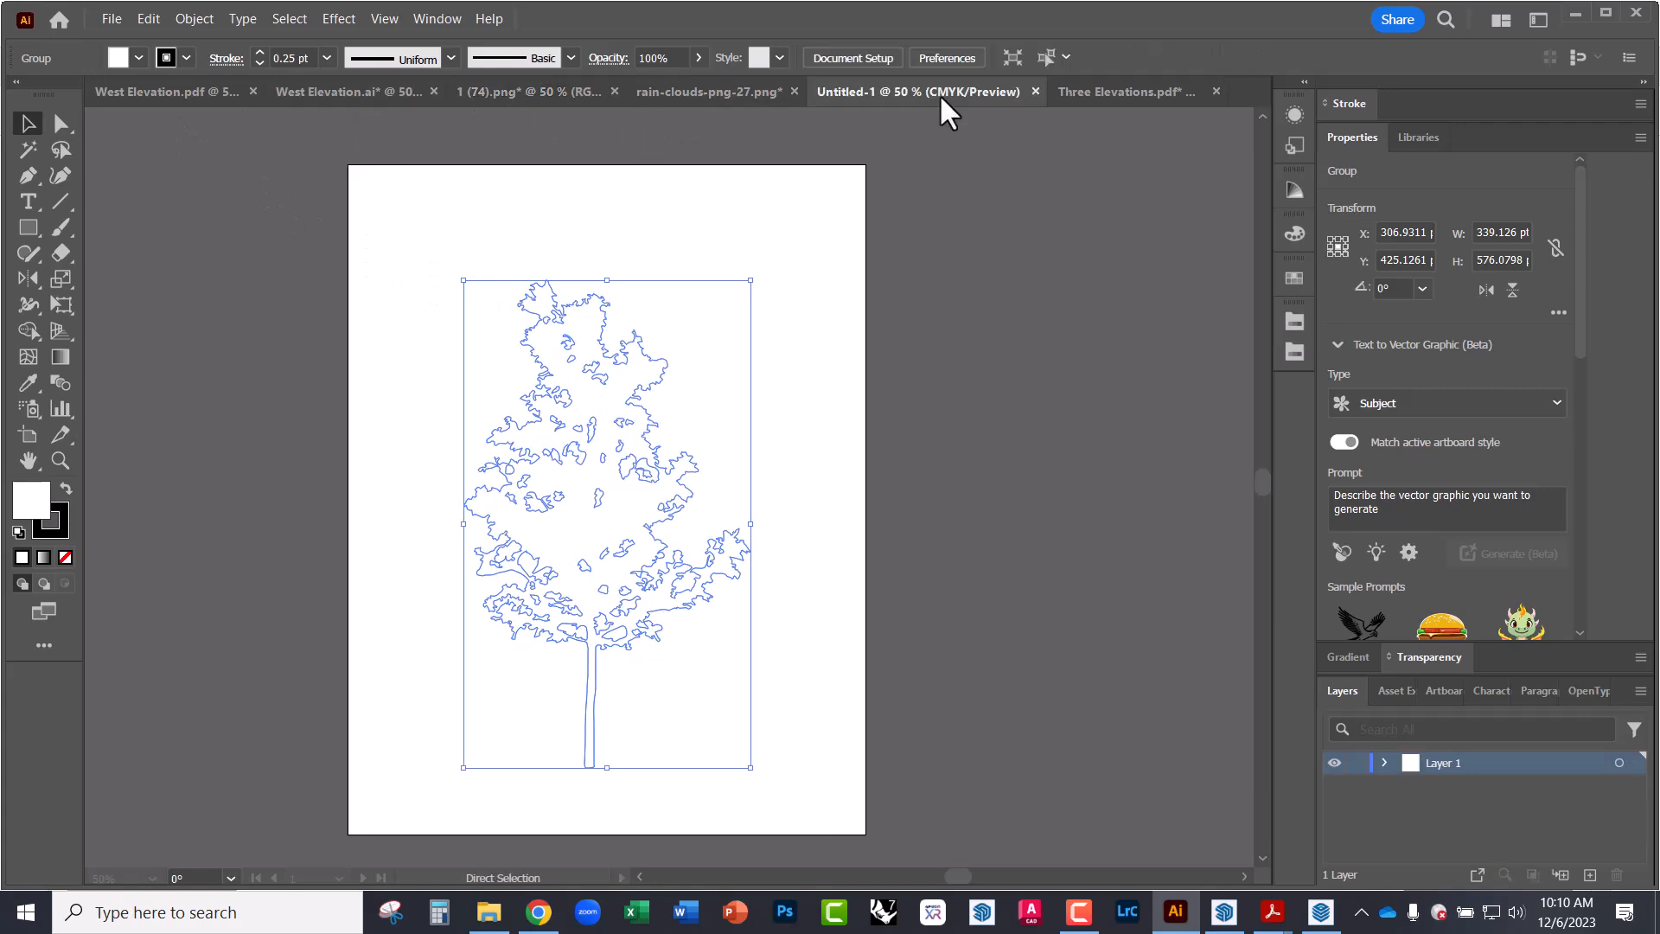
left_click(1086, 94)
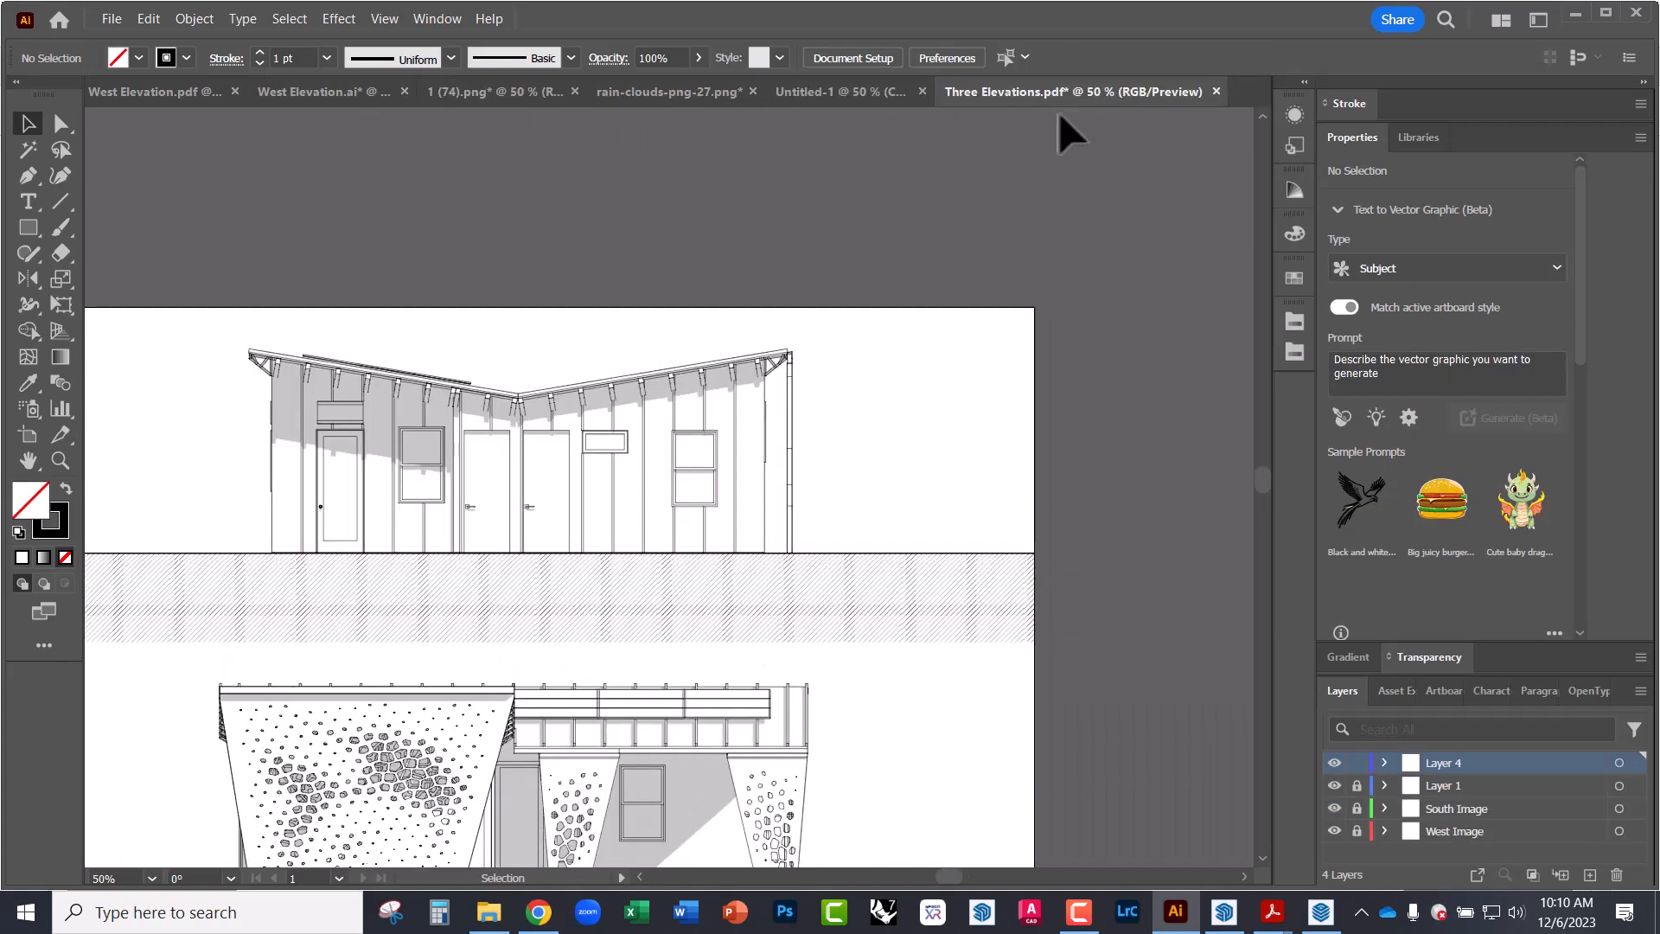
- Create a layer named Trees and place it beneath the West Image layer at the bottom of the layer stack
left_click_drag(899, 415, 769, 471)
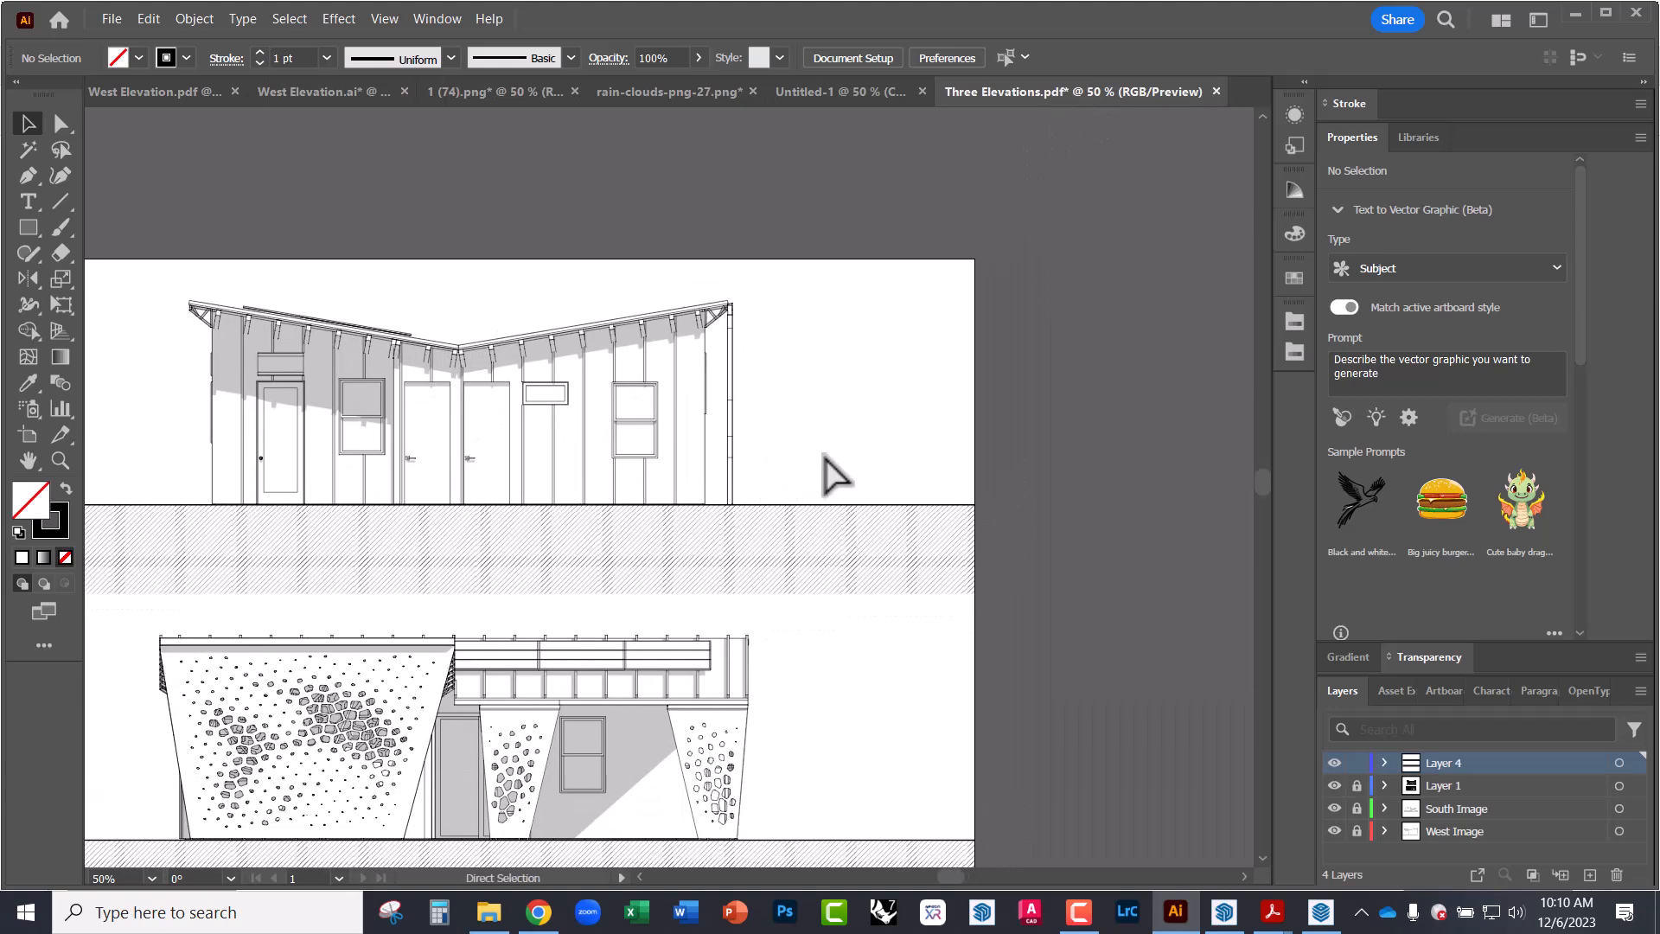
left_click(1485, 835)
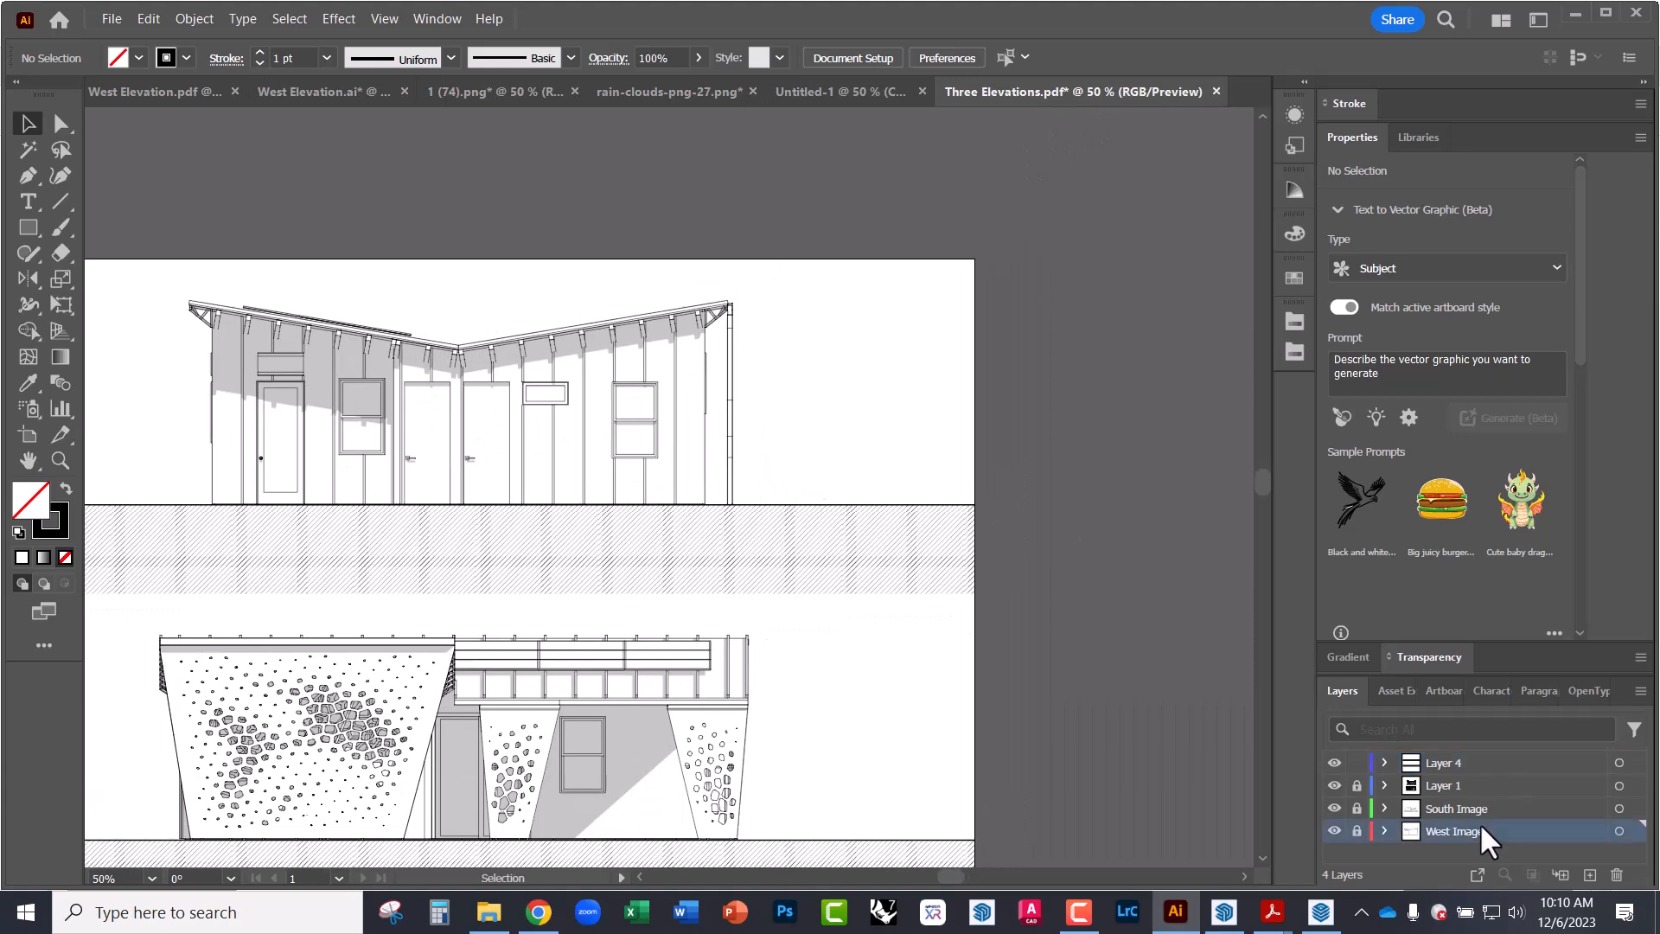
left_click(1591, 874)
mouse_move(1473, 832)
left_mouse_down()
mouse_move(1475, 899)
mouse_move(1470, 861)
left_mouse_up()
double_click(1444, 852)
type("Trees")
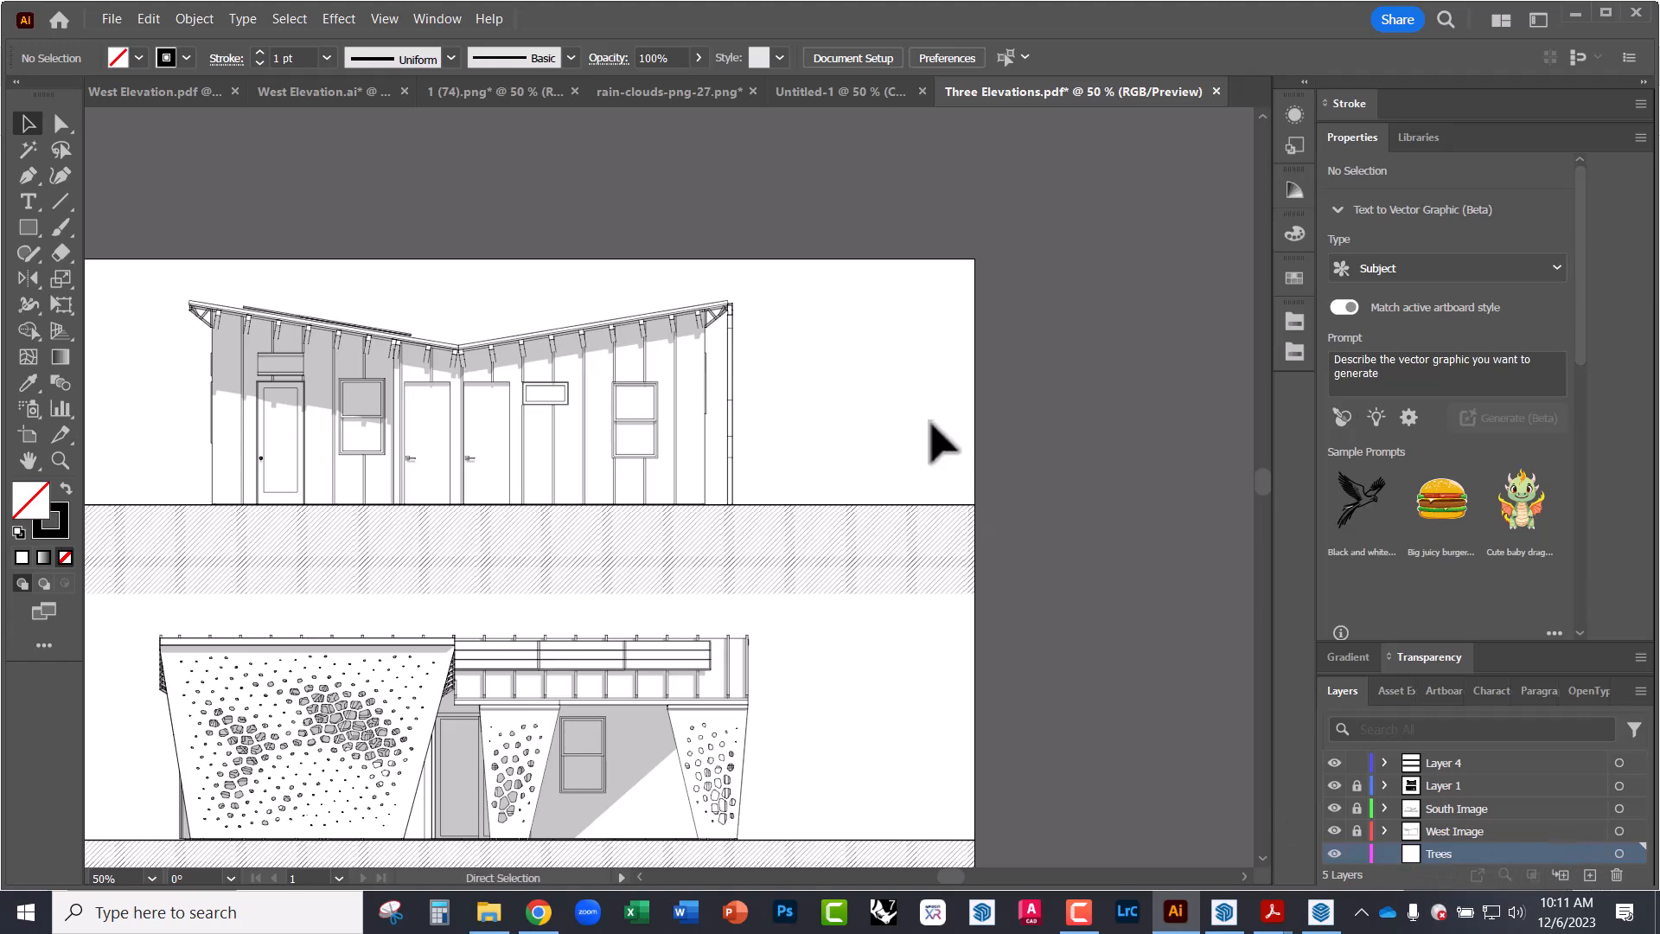
- Paste the tree onto the Trees layer and place it beside the right end of the upper elevation, with its trunk on the ground line
key("ctrl+v")
left_click_drag(528, 246, 683, 260)
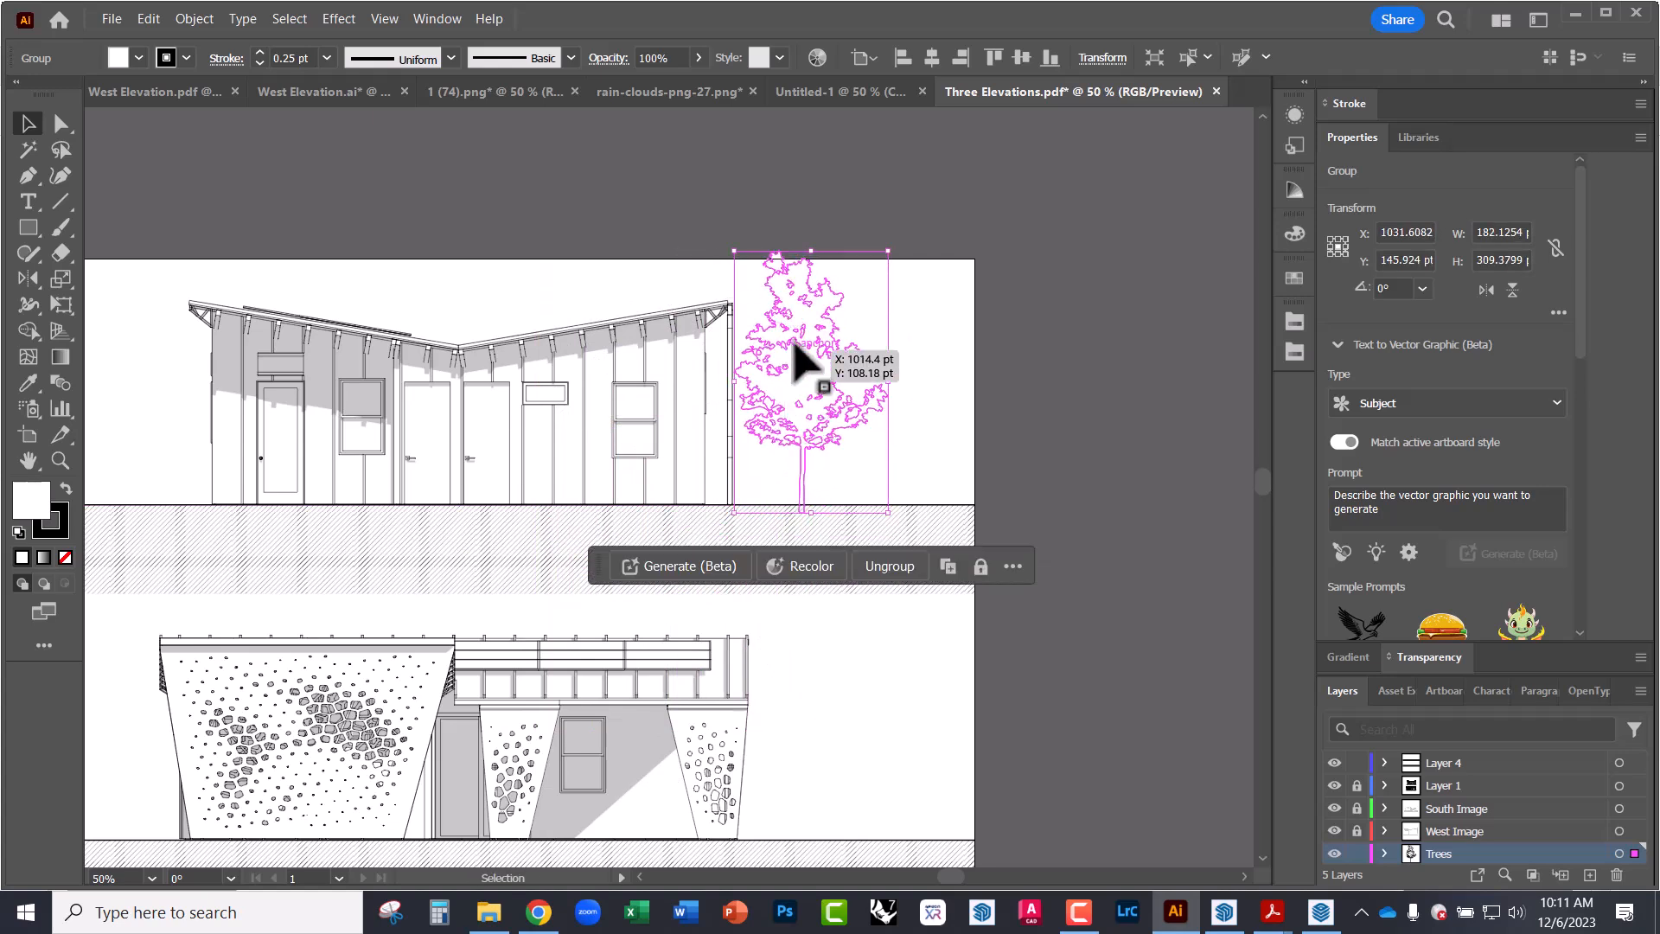
left_click(932, 335)
scroll(860, 341, "up", 2, "alt")
left_click_drag(649, 333, 659, 335)
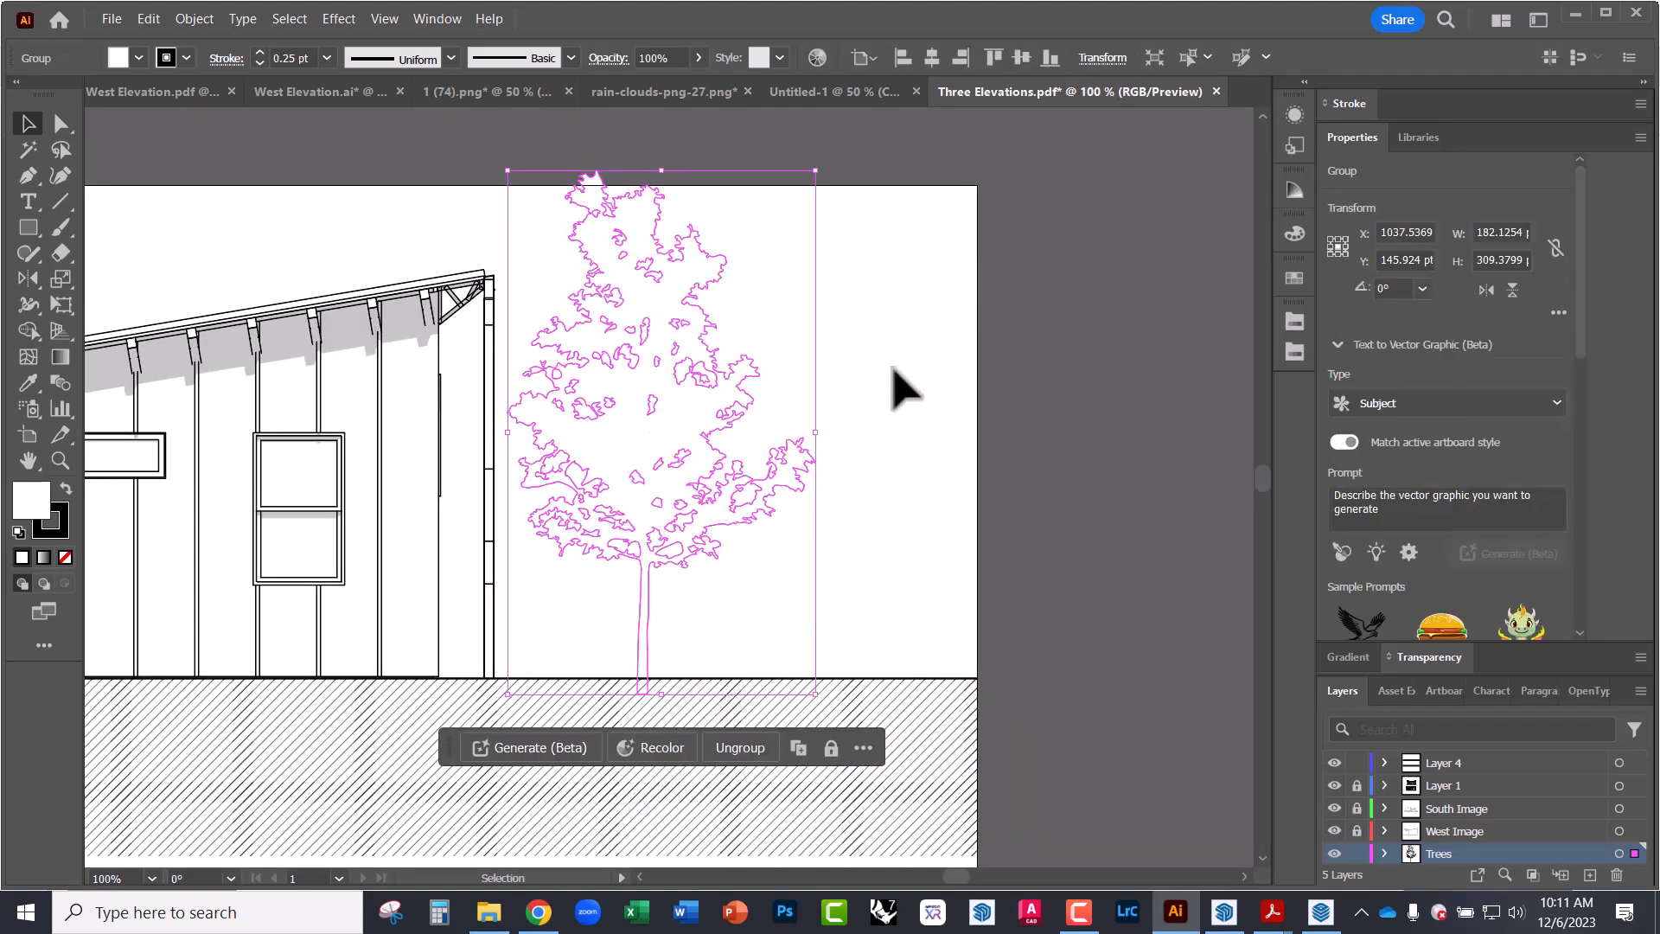
- Scale the pasted tree down to about 175.5 × 298 pt so its top fits inside the artboard
left_click(888, 368)
left_click(653, 245)
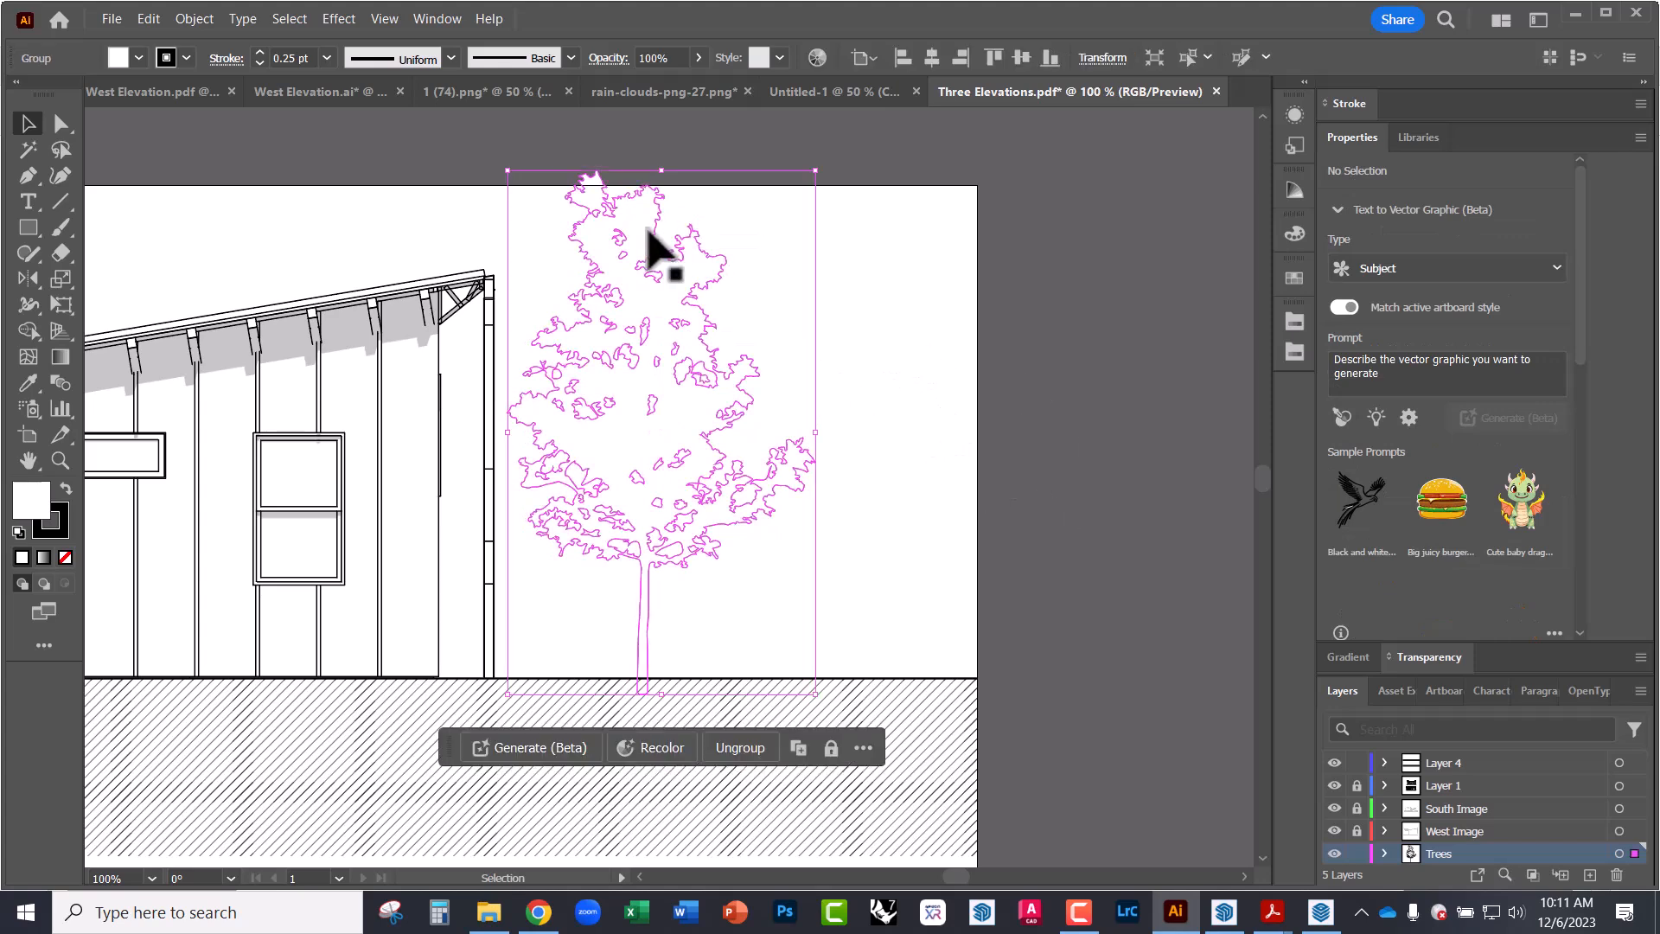
left_click_drag(510, 173, 519, 192)
left_click(342, 212)
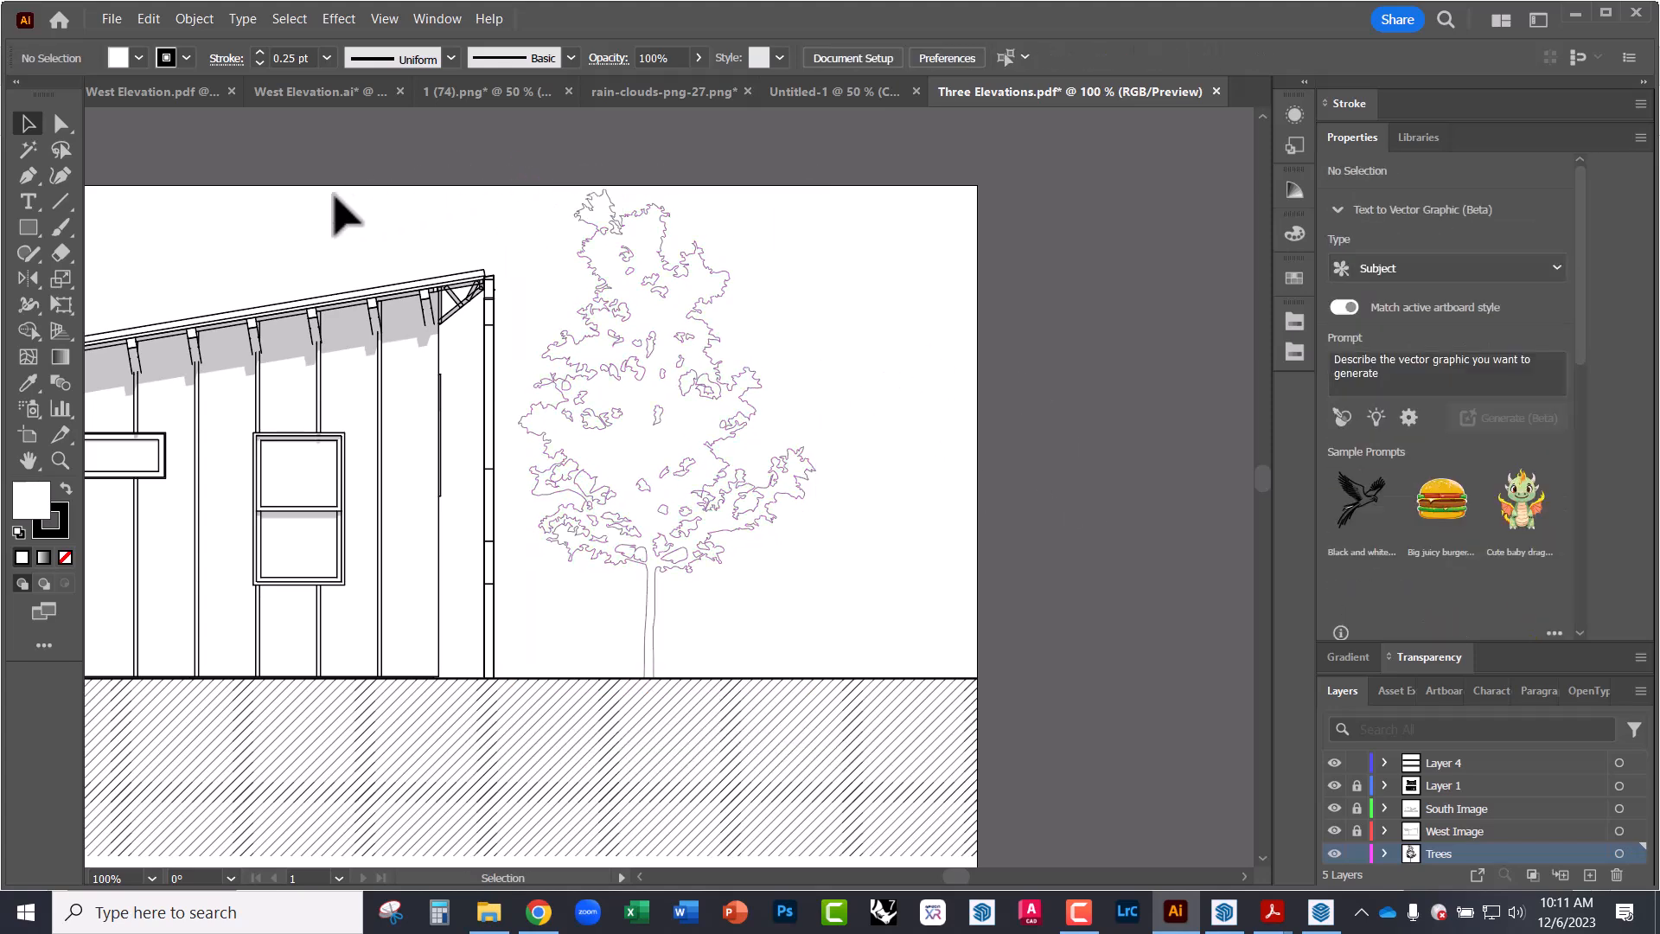
- Convert the tree outline group into a Live Paint group
left_click(686, 371)
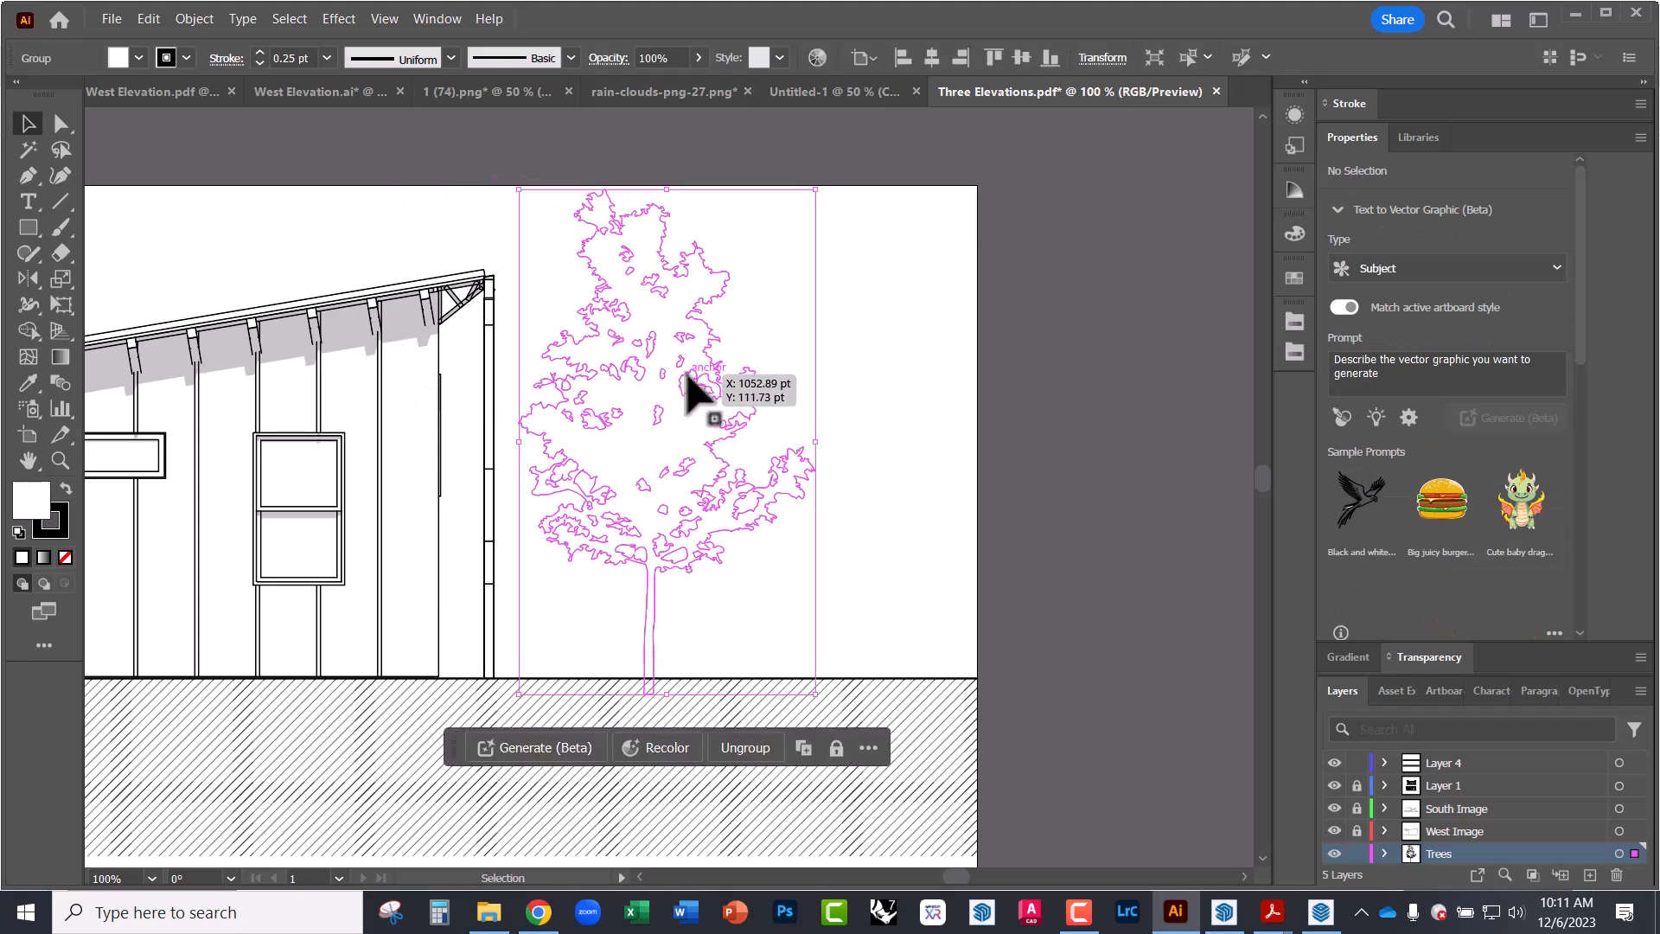
left_click(199, 12)
mouse_move(301, 653)
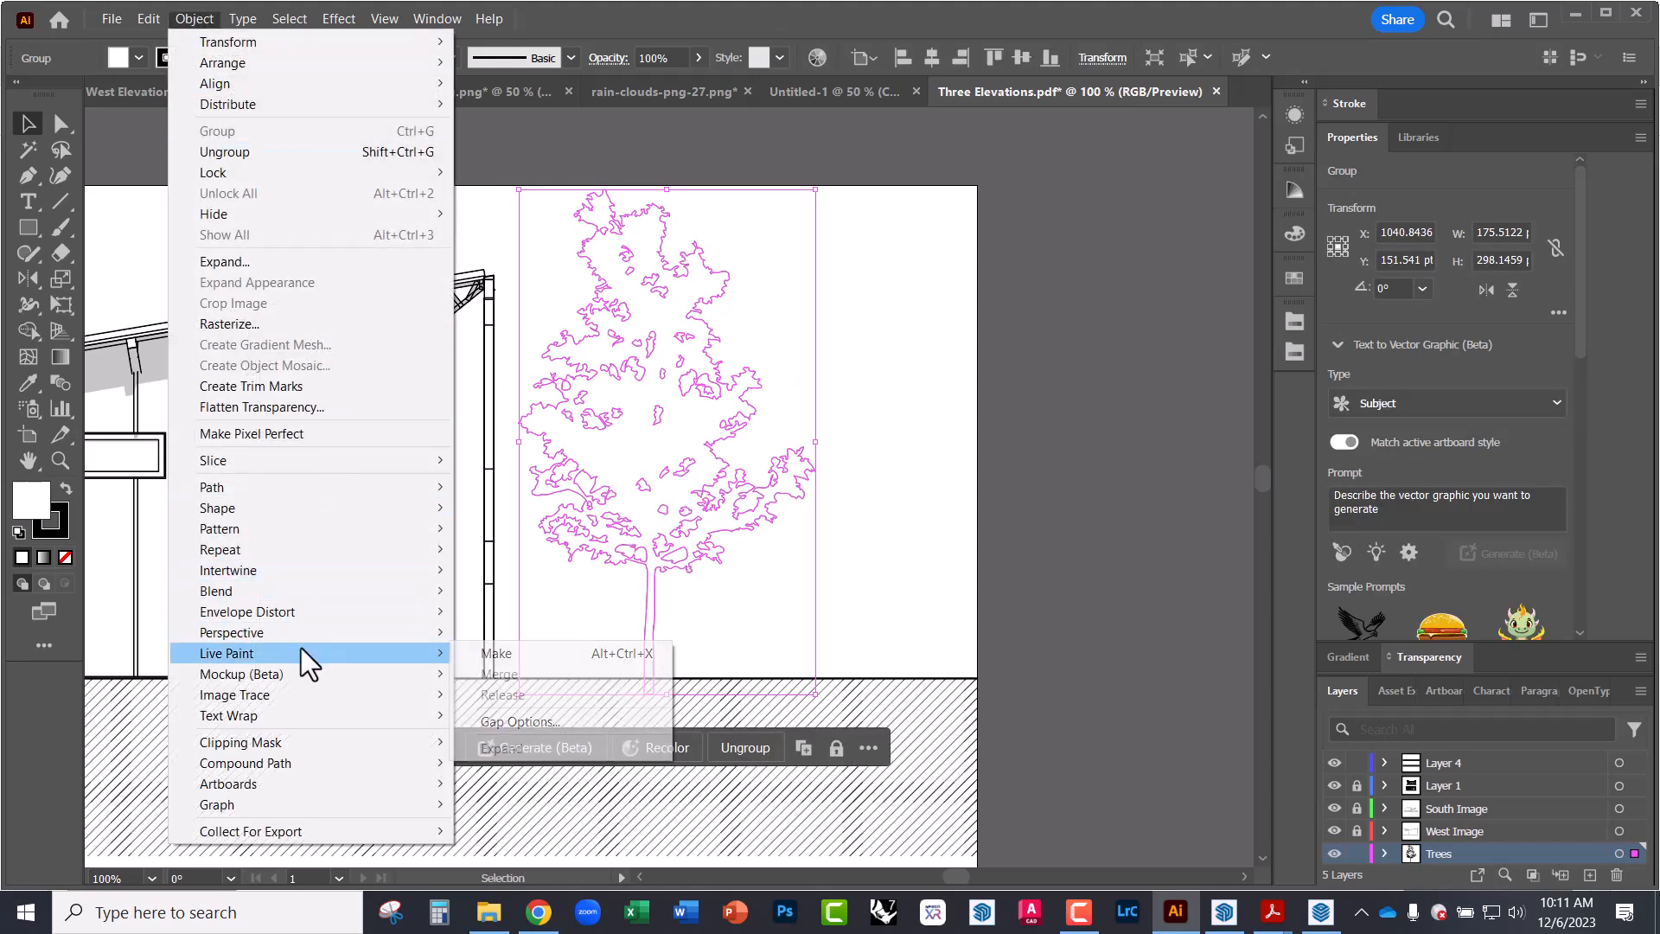
left_click(470, 653)
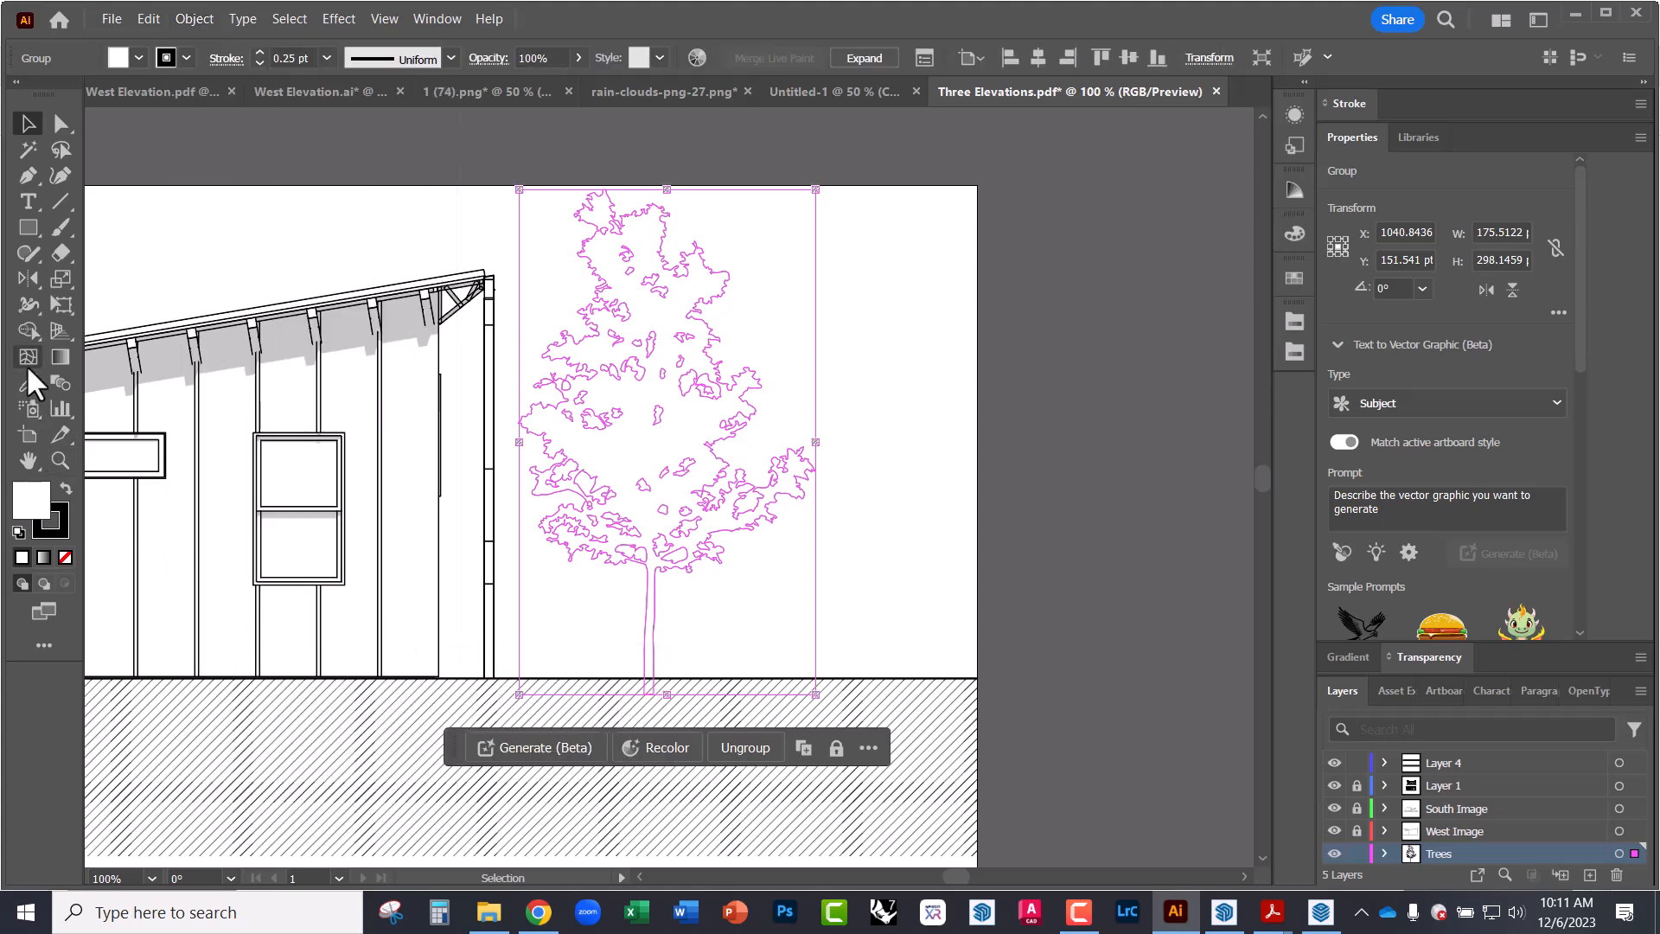
- Choose a light gray fill and apply it to the tree's main crown and trunk with the Live Paint Bucket
left_click_drag(30, 326, 67, 357)
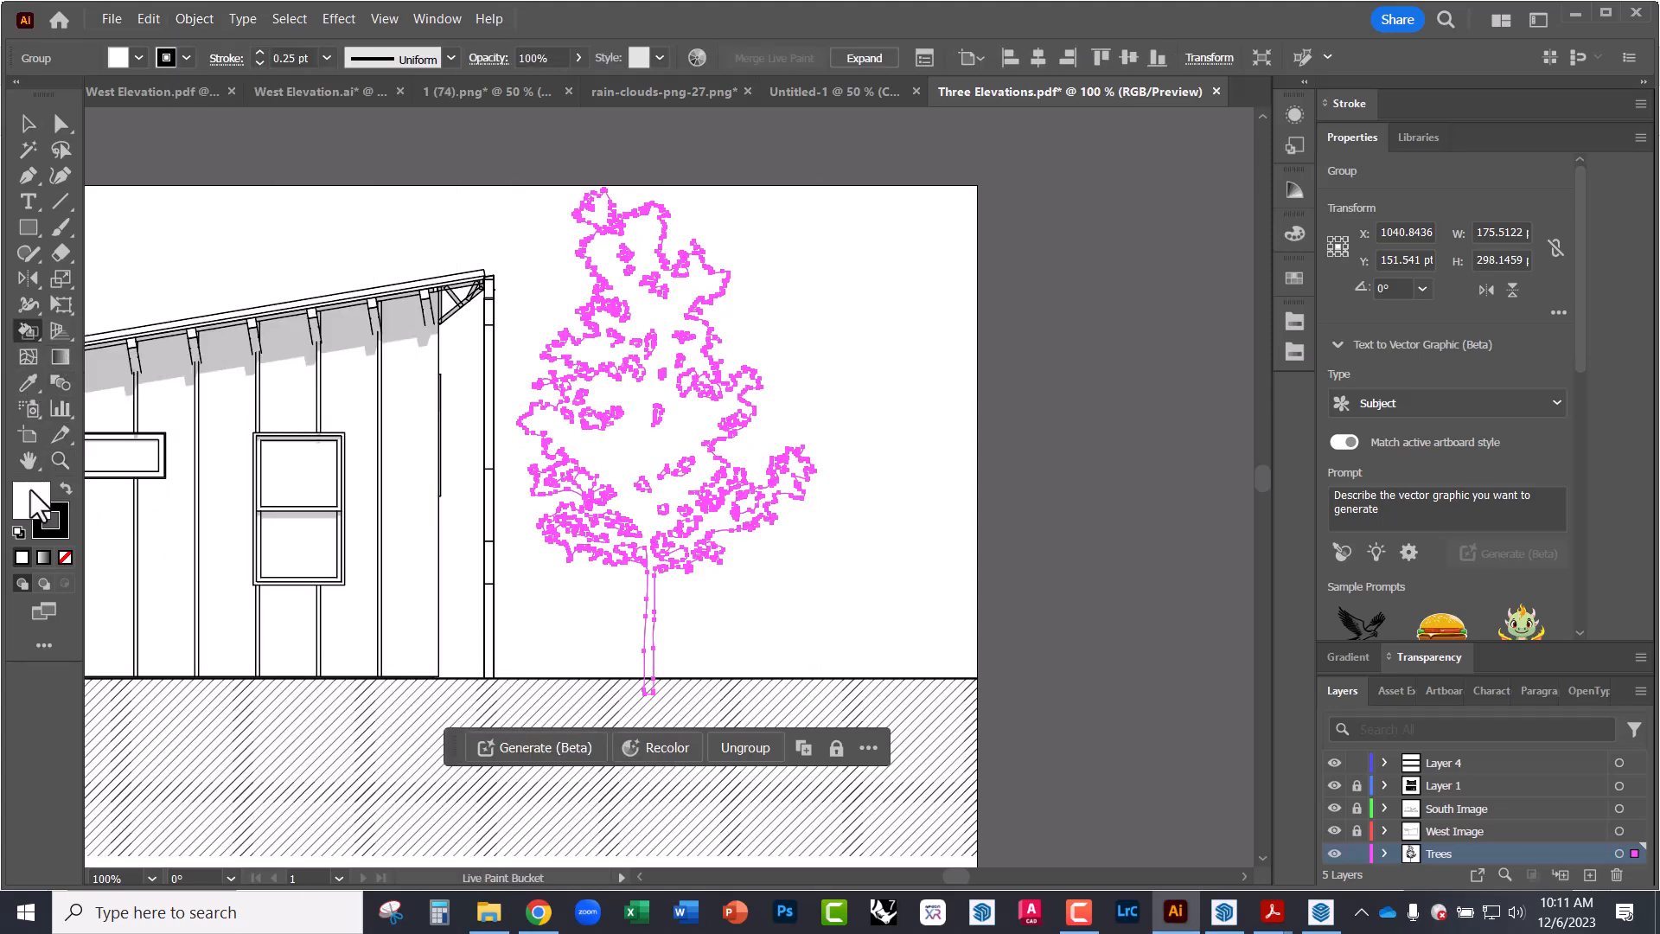
double_click(33, 512)
left_click_drag(610, 391, 506, 383)
left_click(1013, 330)
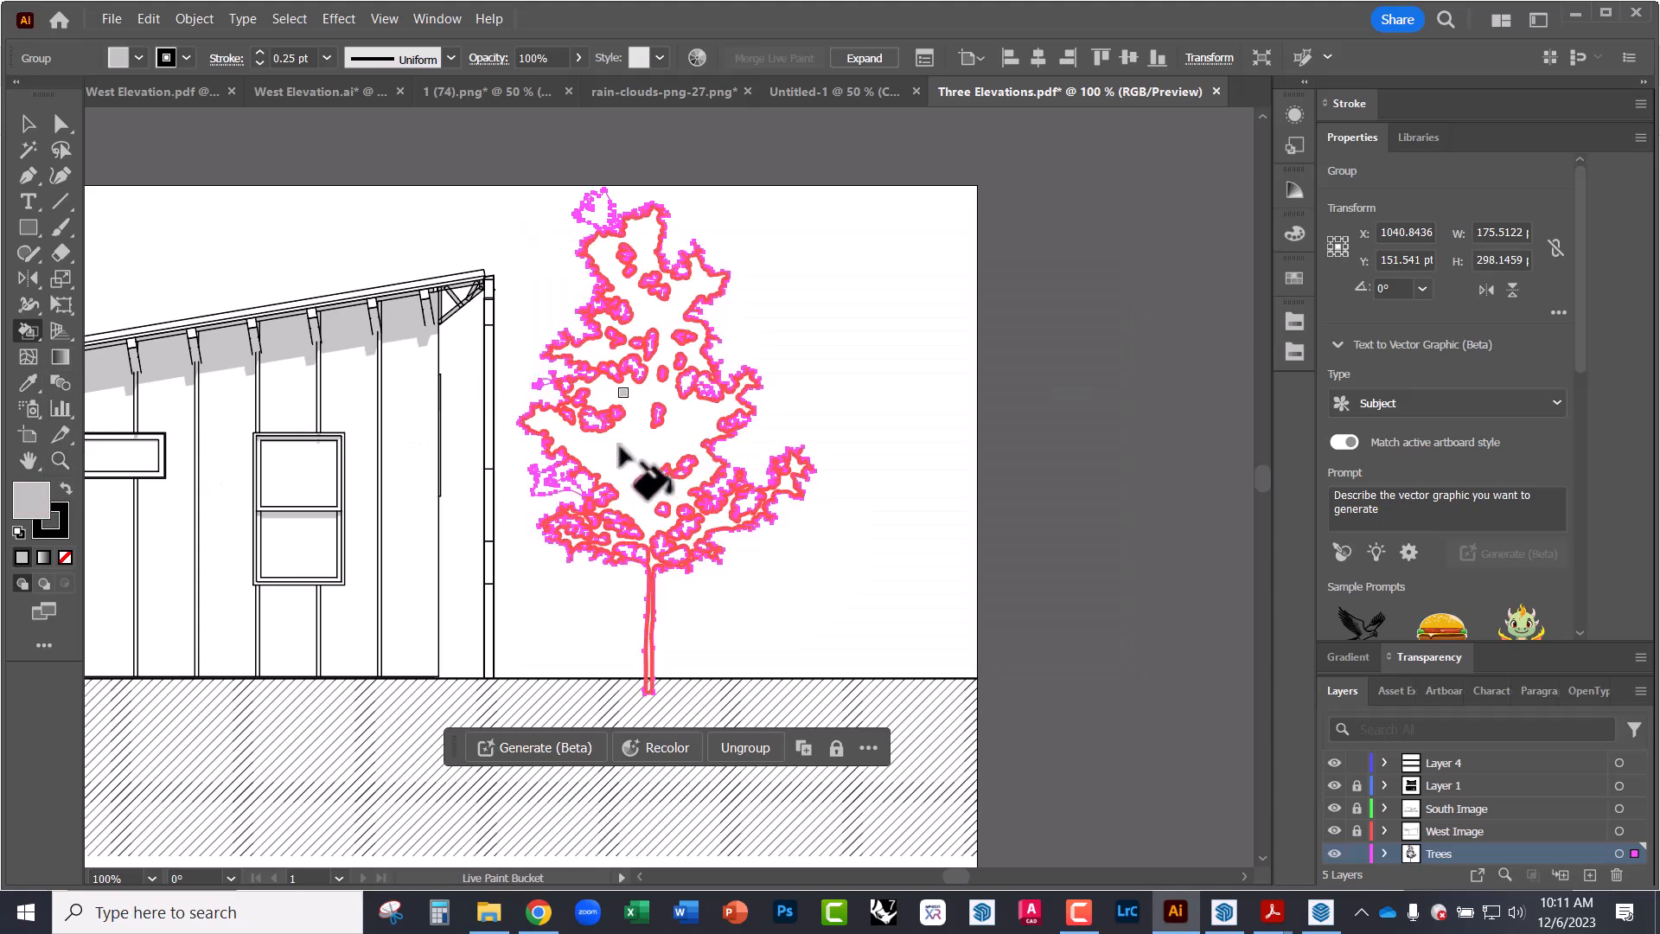
left_click(649, 475)
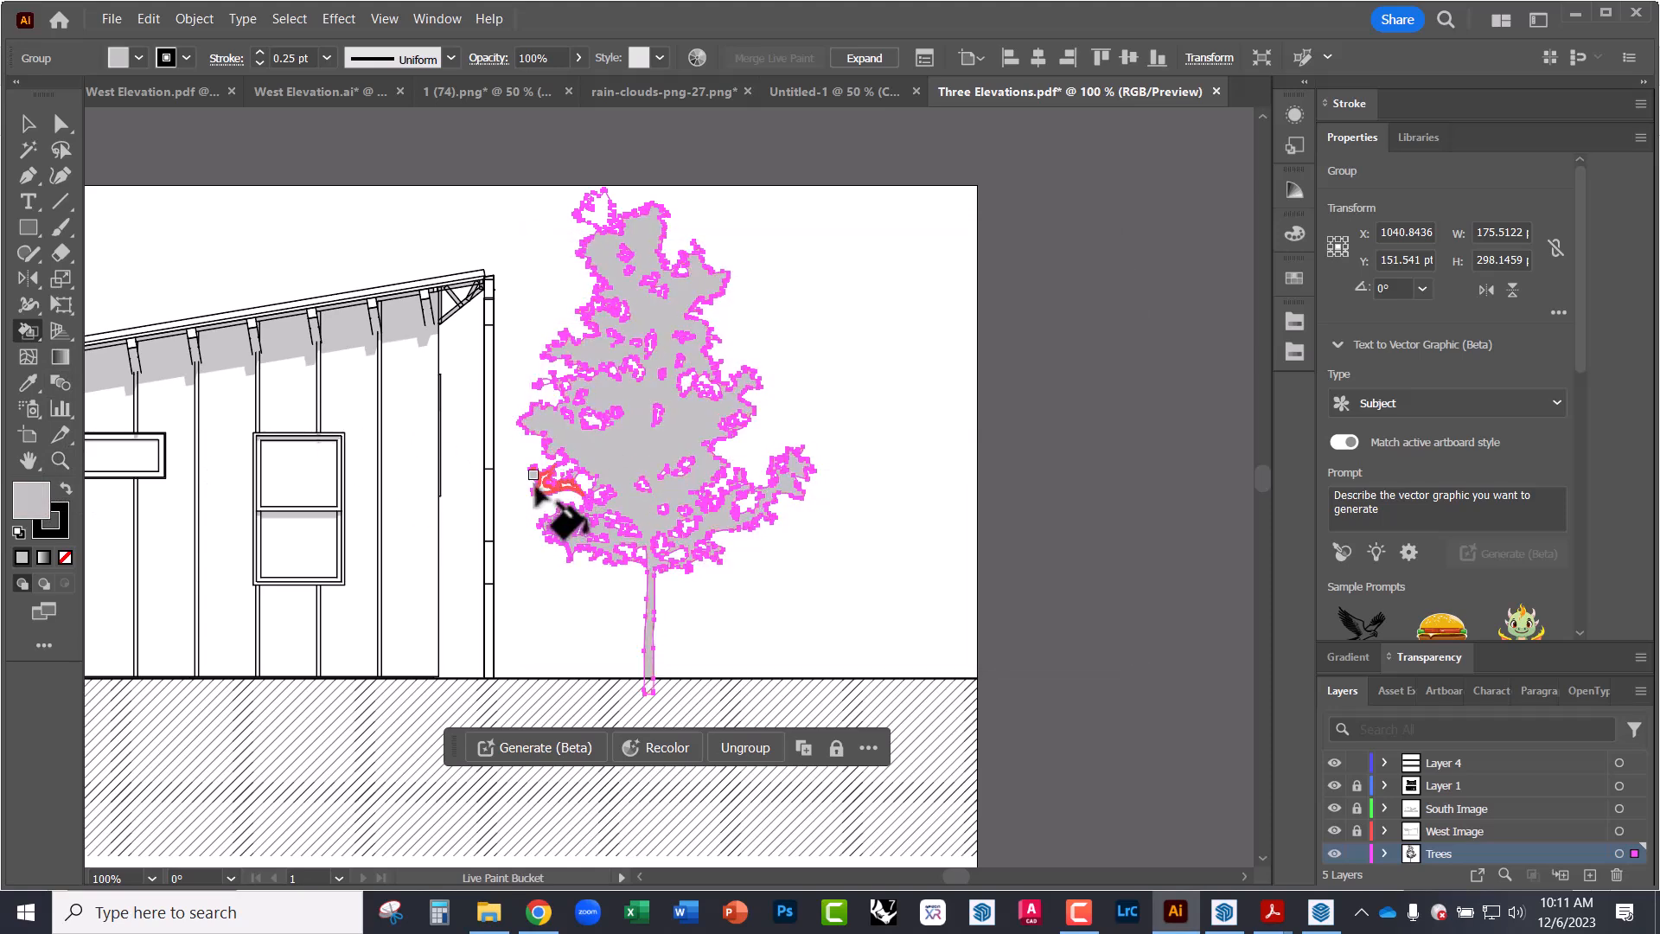
left_click(29, 124)
left_click(452, 401)
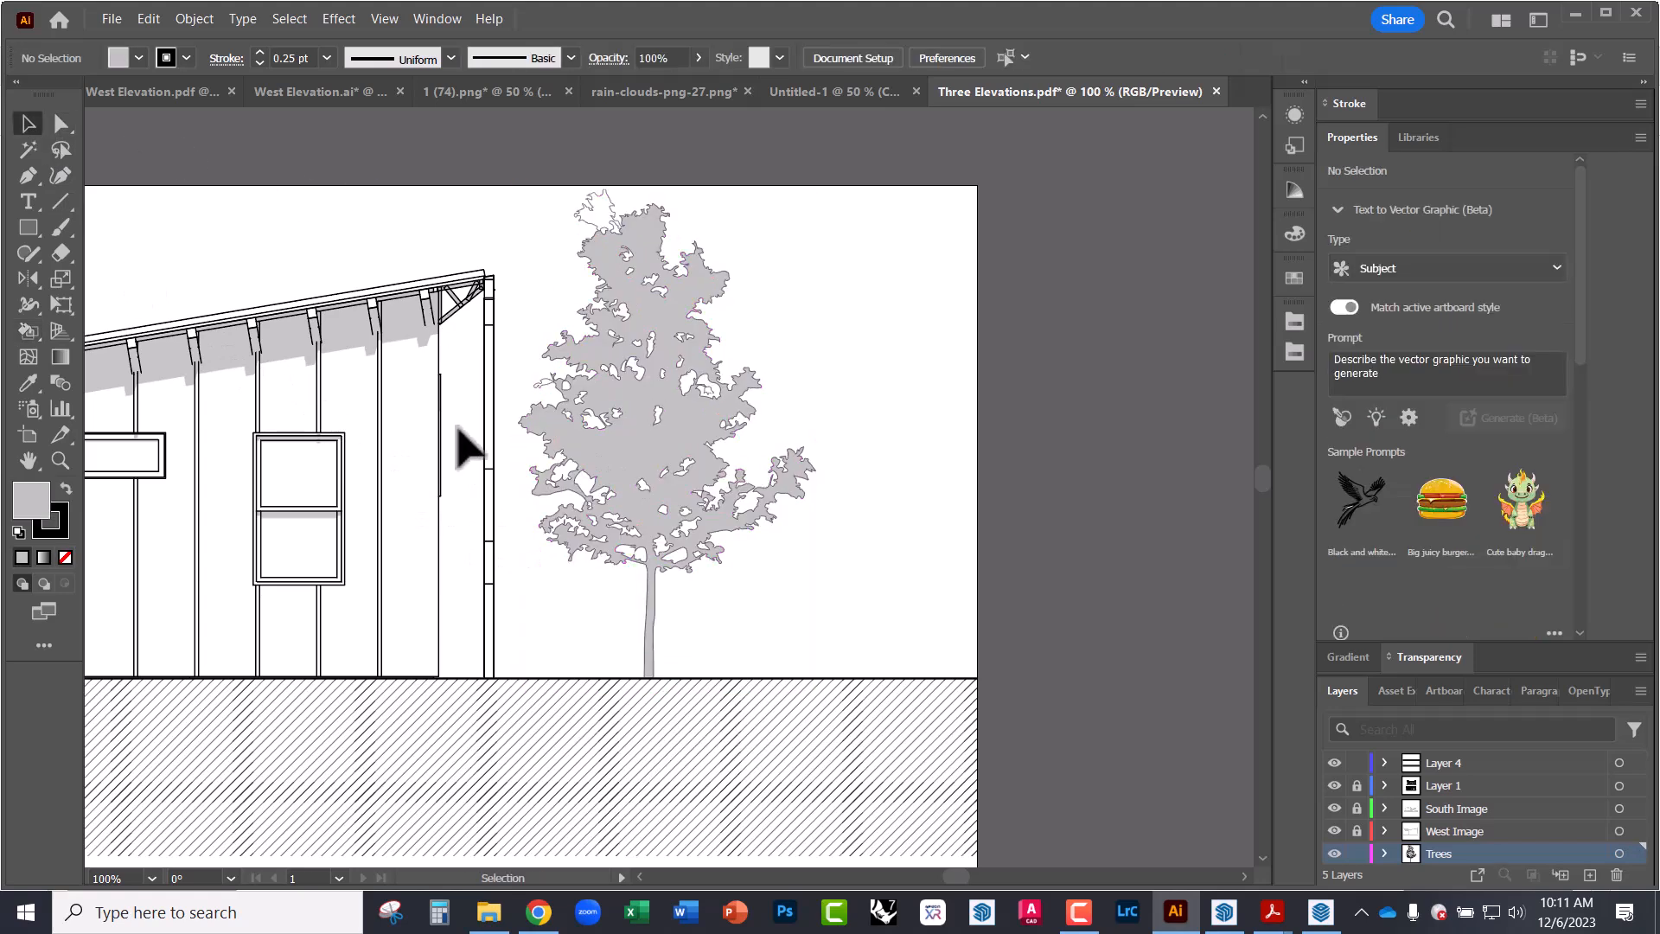
- Sample the tree's gray and fill its remaining white branch areas and crown gaps with the Live Paint Bucket
scroll(638, 326, "up", 2, "alt")
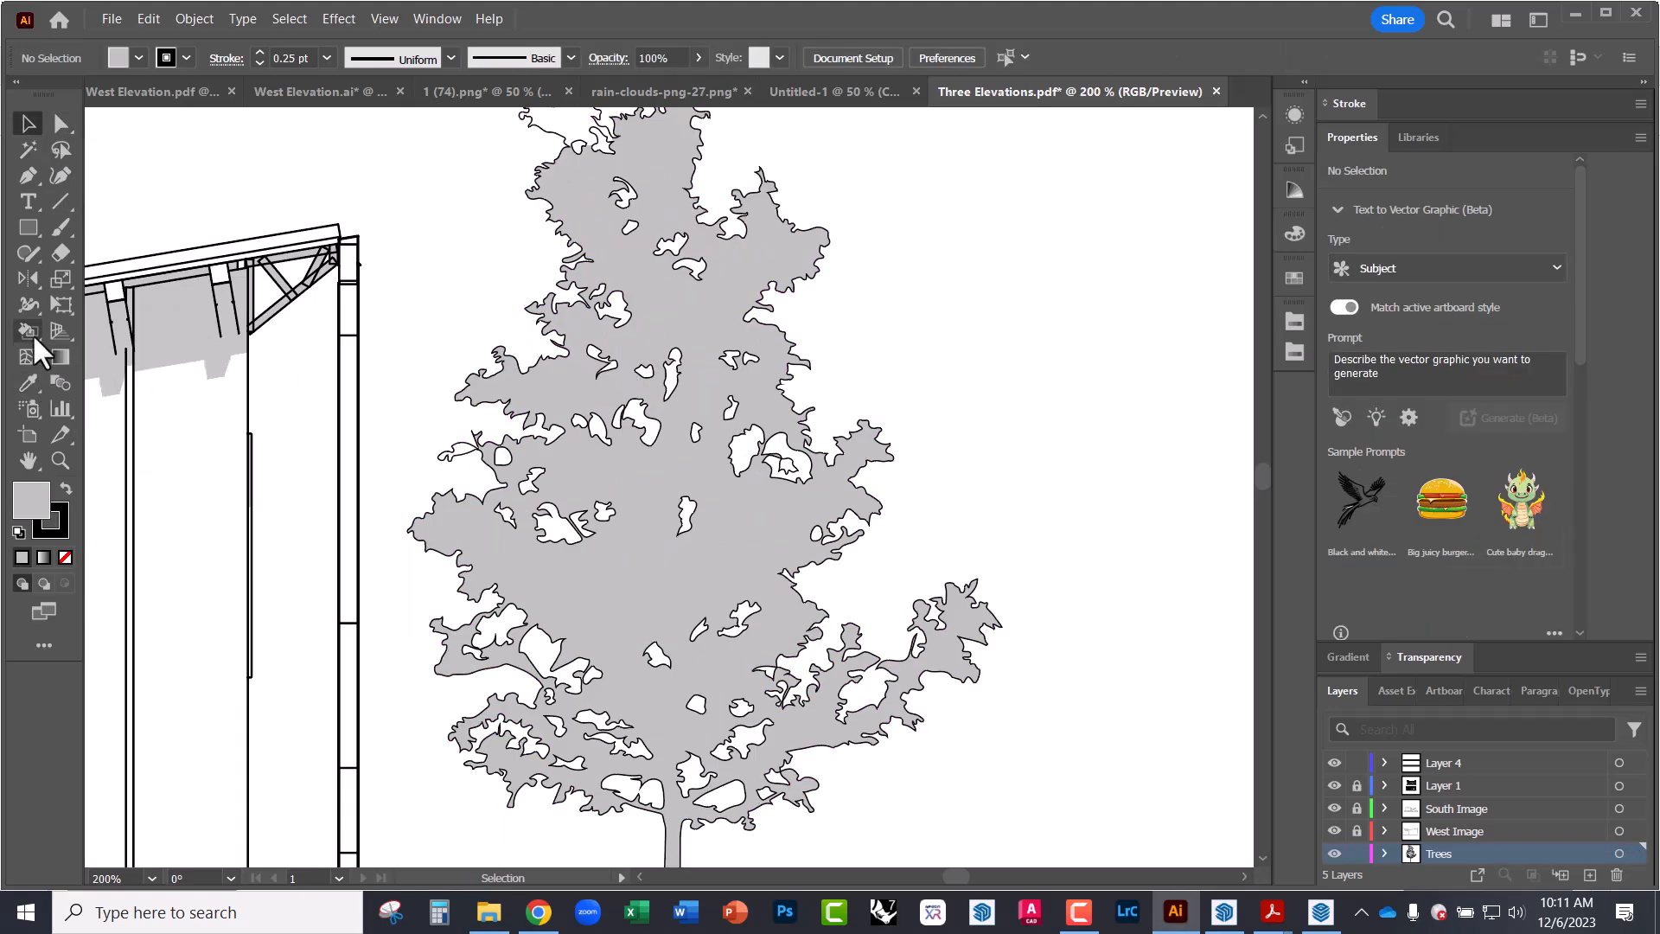
left_click(28, 331)
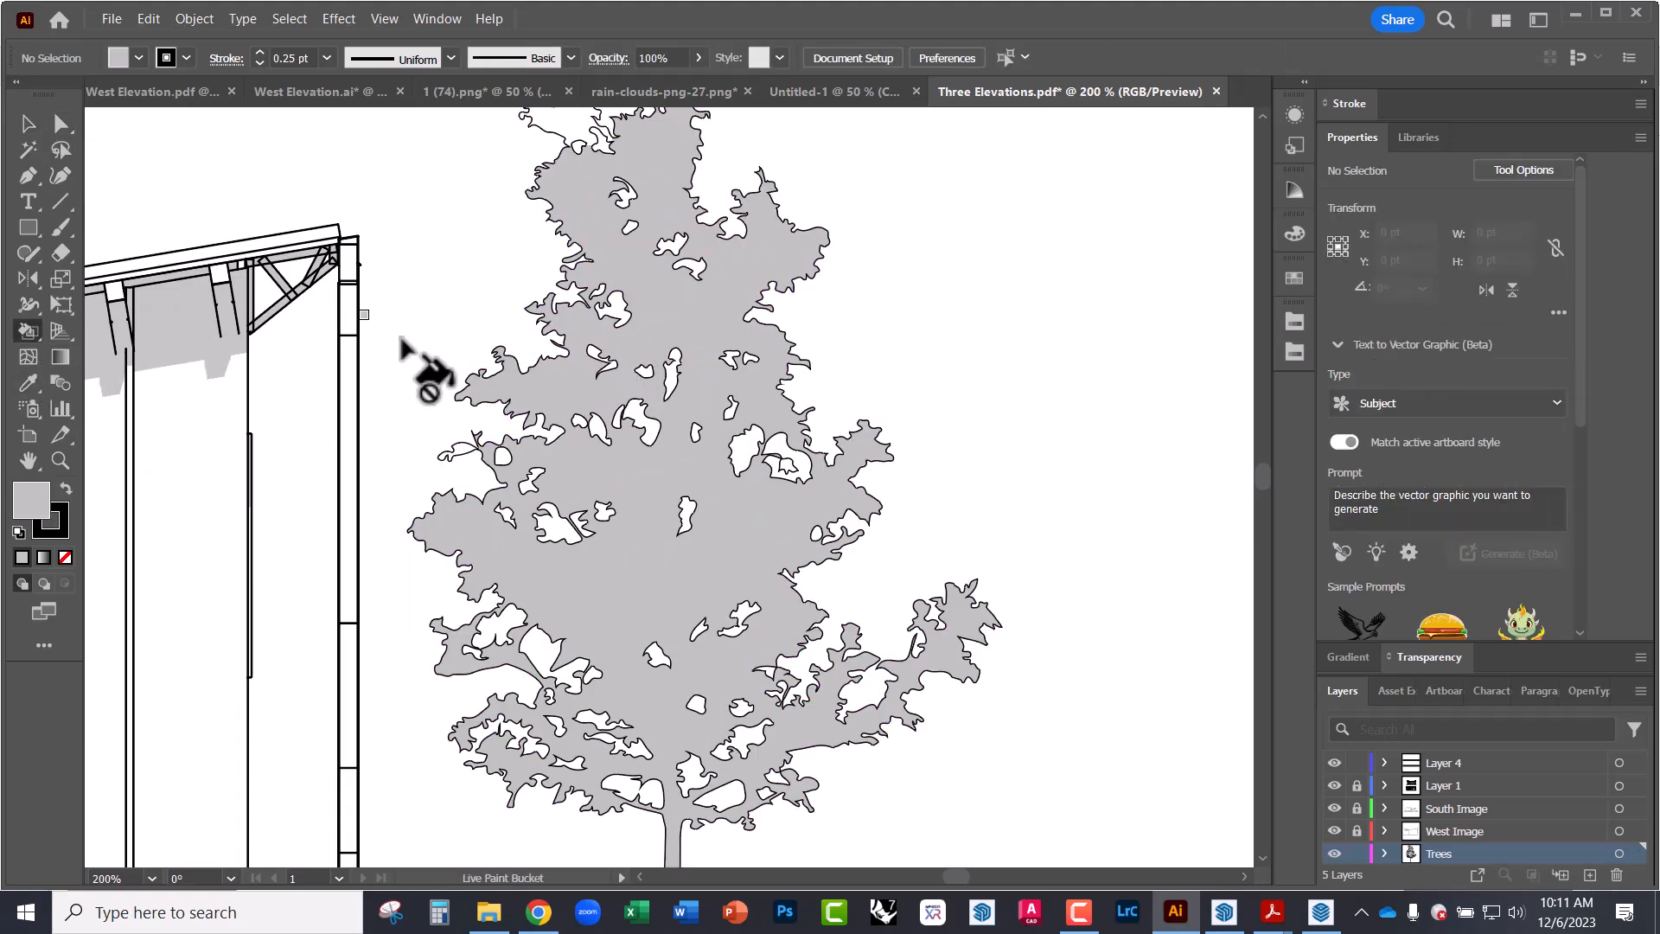
left_click(568, 382, "alt")
scroll(588, 371, "up", 4)
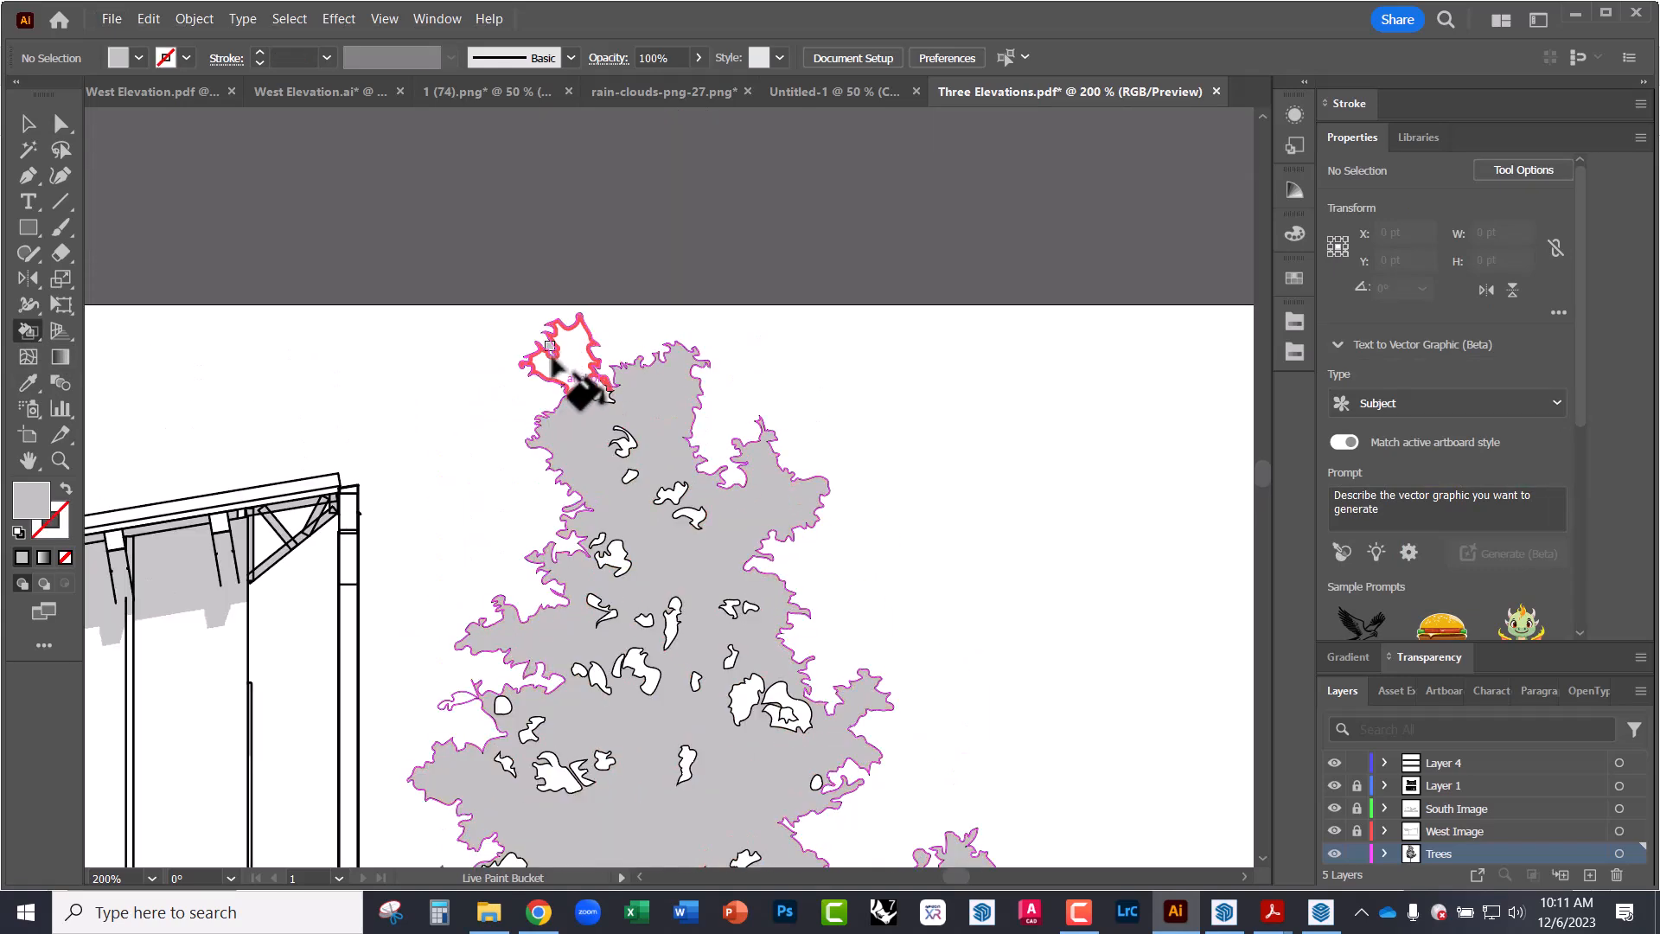
scroll(605, 451, "down", 2, "alt")
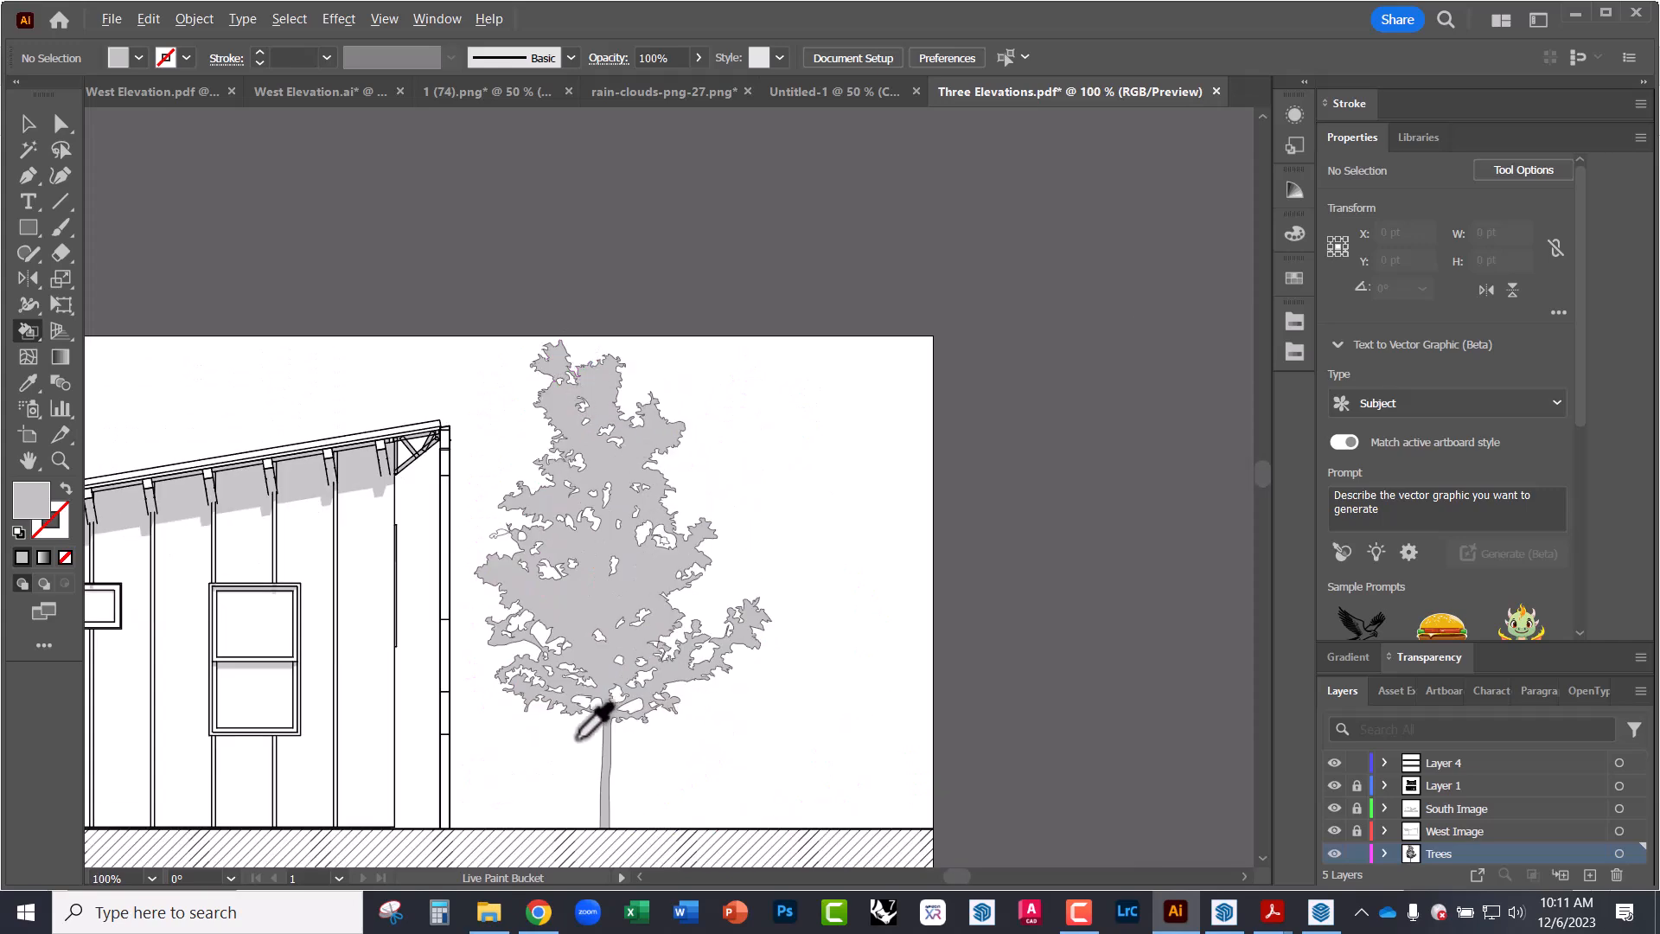
scroll(604, 738, "up", 1, "alt")
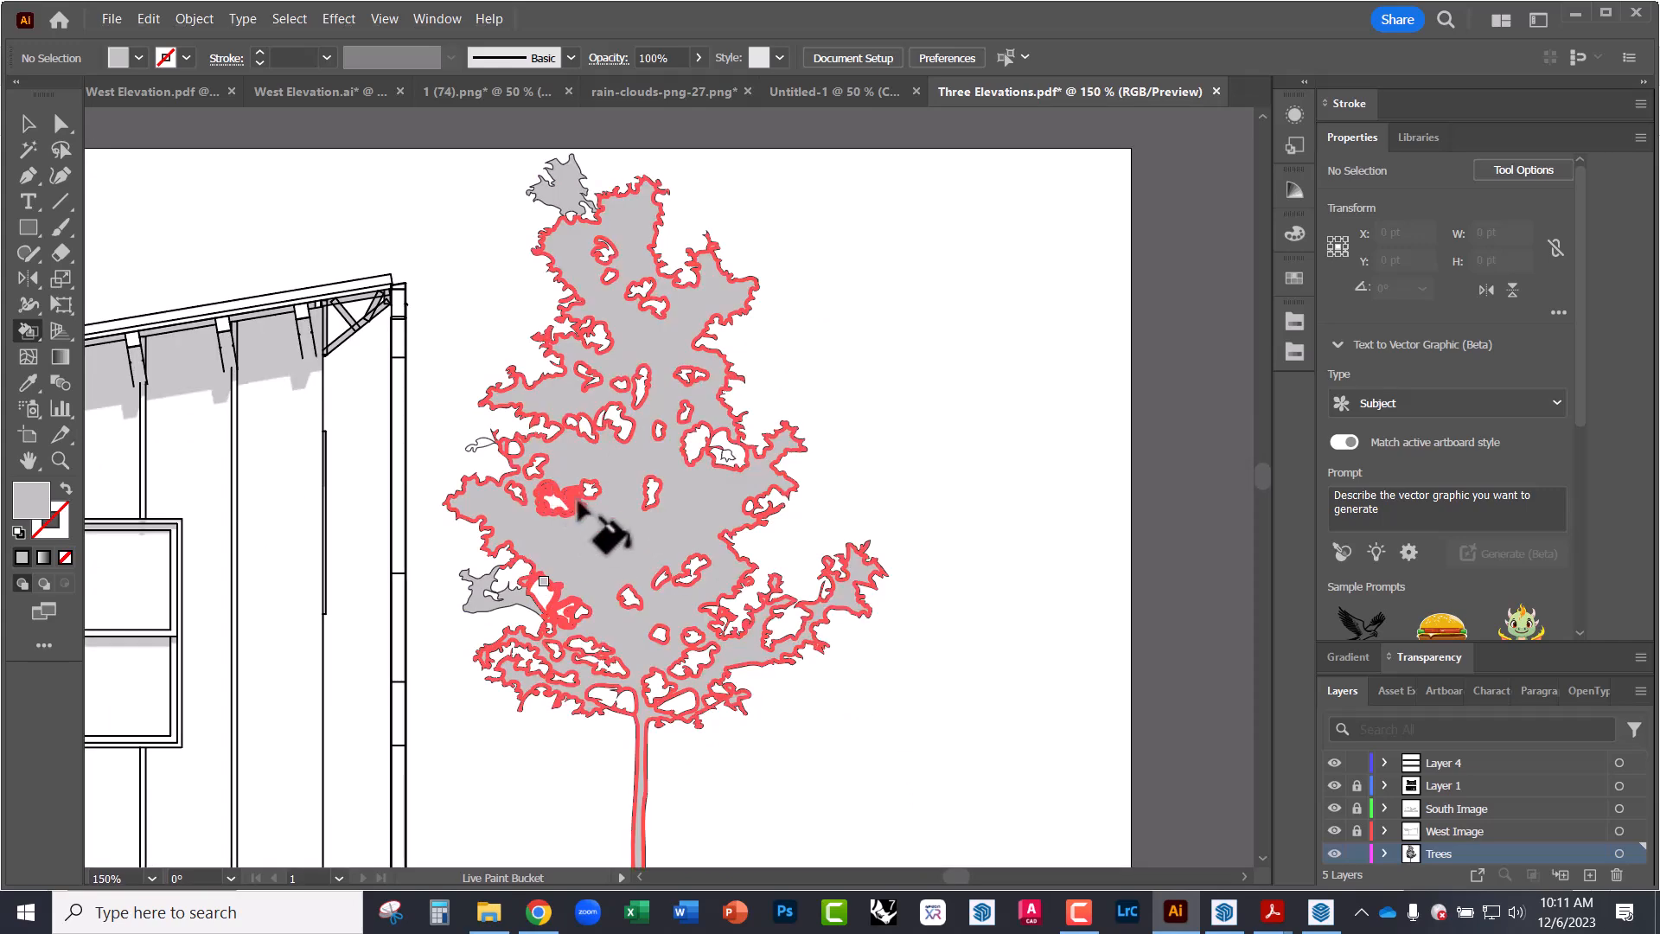
mouse_move(601, 493)
left_mouse_down()
mouse_move(653, 483)
mouse_move(617, 401)
mouse_move(657, 294)
mouse_move(605, 257)
mouse_move(681, 379)
mouse_move(701, 378)
mouse_move(652, 419)
mouse_move(689, 441)
mouse_move(652, 496)
mouse_move(640, 588)
mouse_move(657, 582)
mouse_move(682, 612)
mouse_move(652, 660)
mouse_move(593, 652)
mouse_move(599, 679)
mouse_move(550, 657)
mouse_move(678, 668)
mouse_move(668, 689)
mouse_move(680, 631)
mouse_move(596, 714)
left_mouse_up()
scroll(942, 371, "down", 2, "alt")
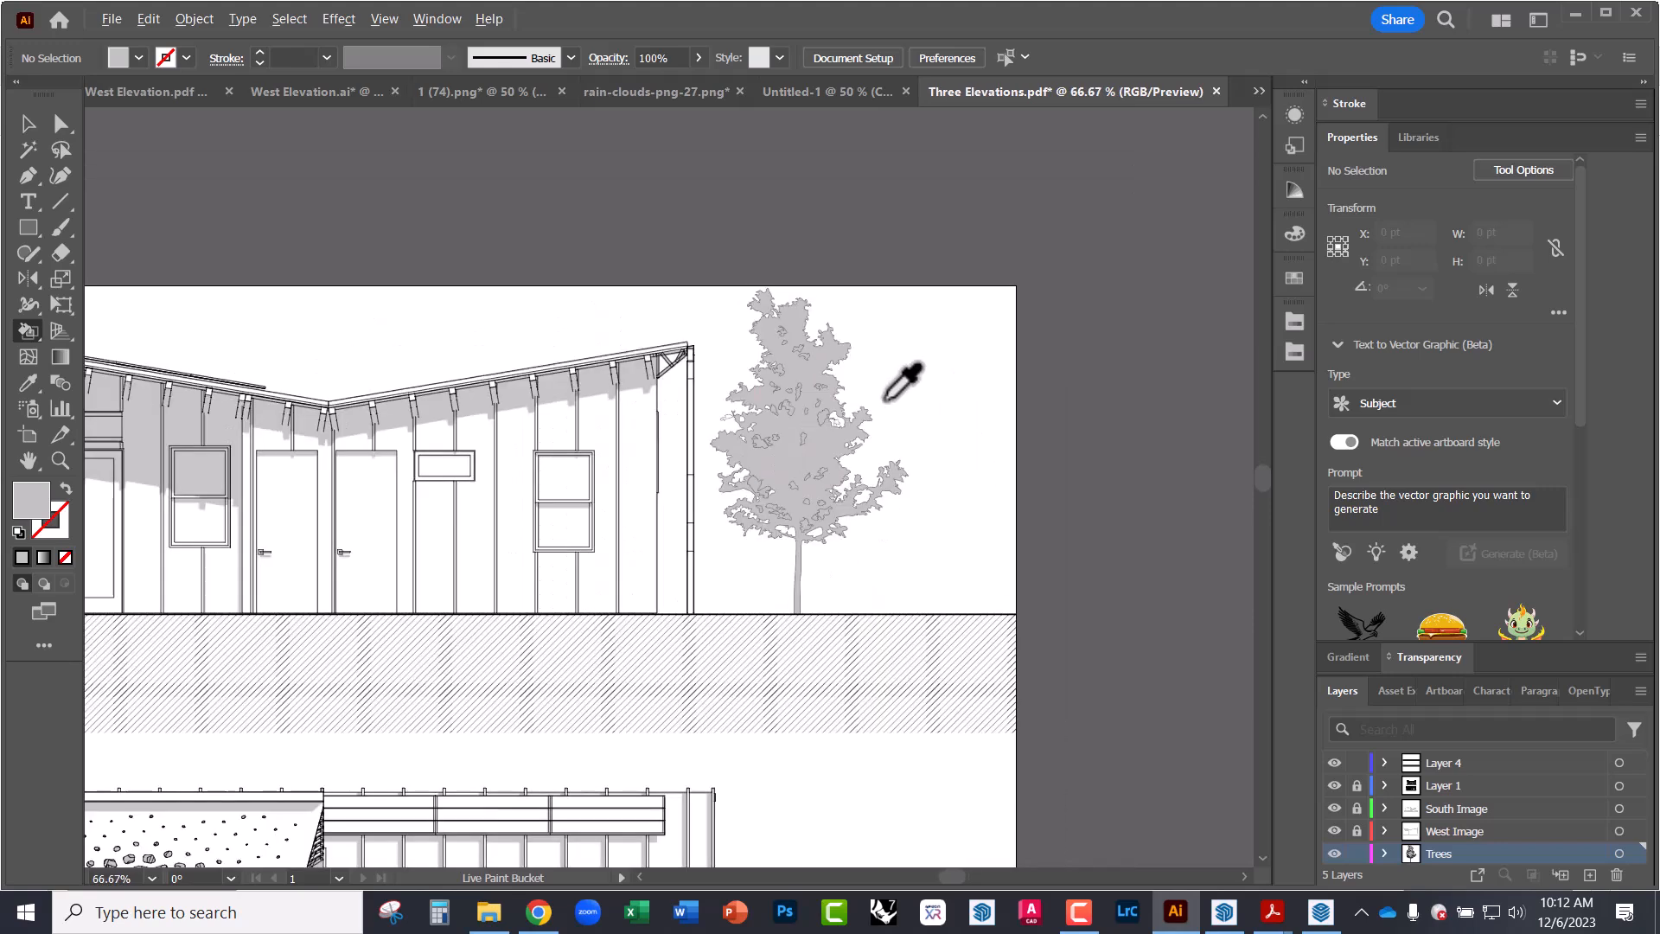
left_click(18, 133)
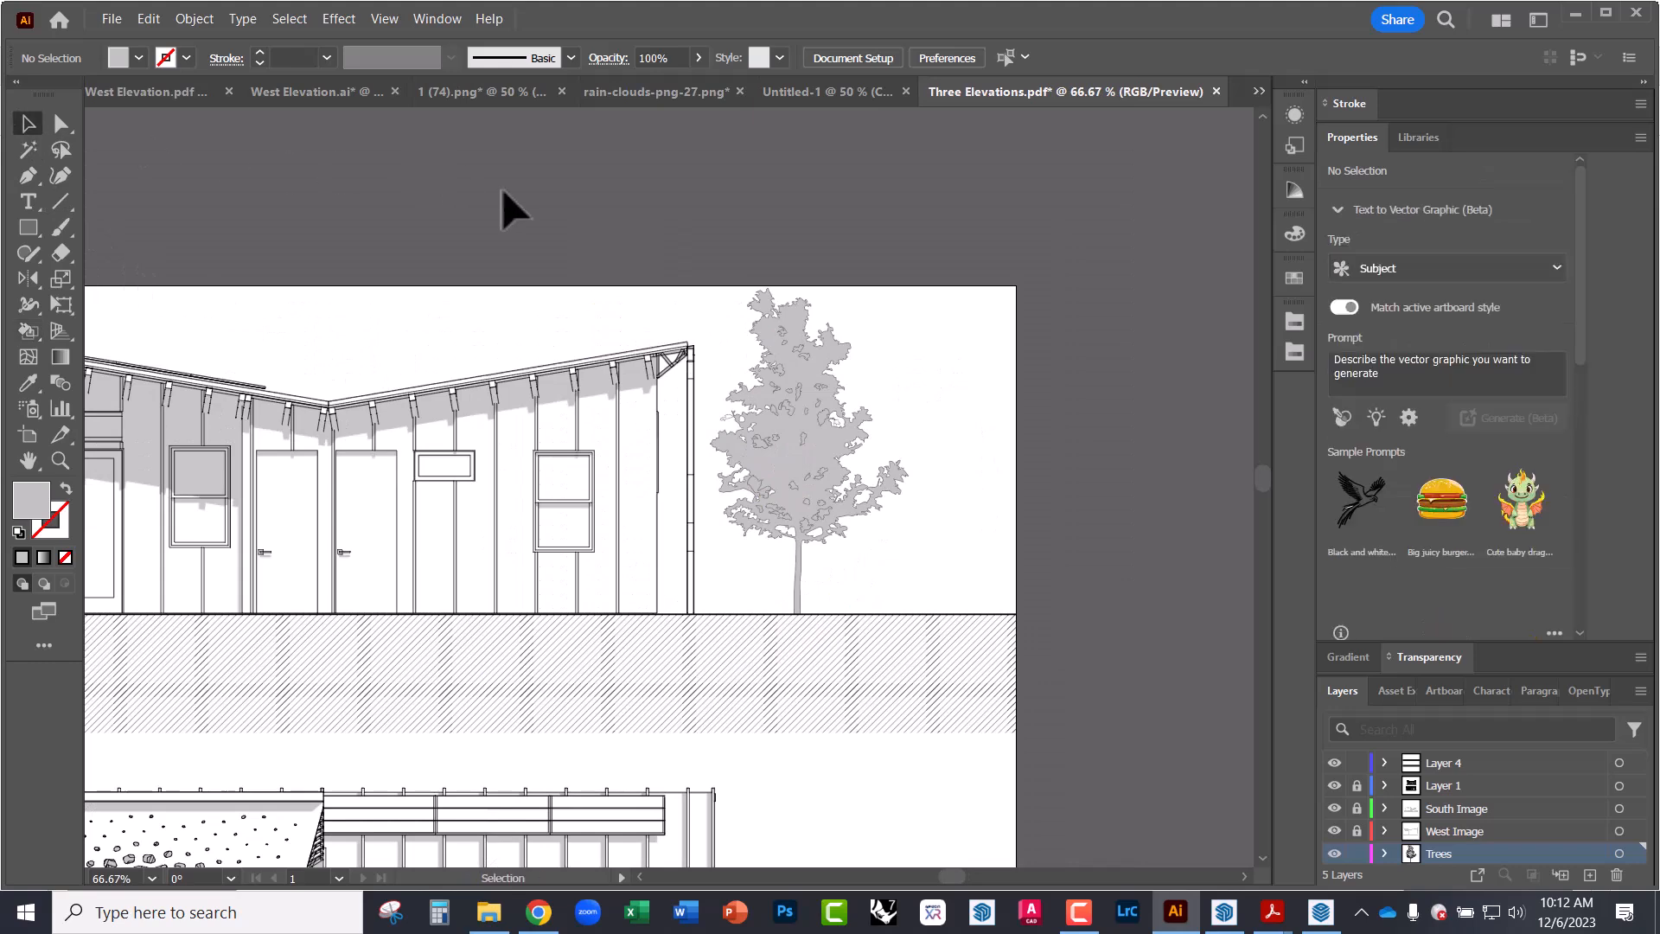
- Lower the gray tree's opacity to 56%
scroll(958, 402, "up", 2, "alt")
left_click(641, 476)
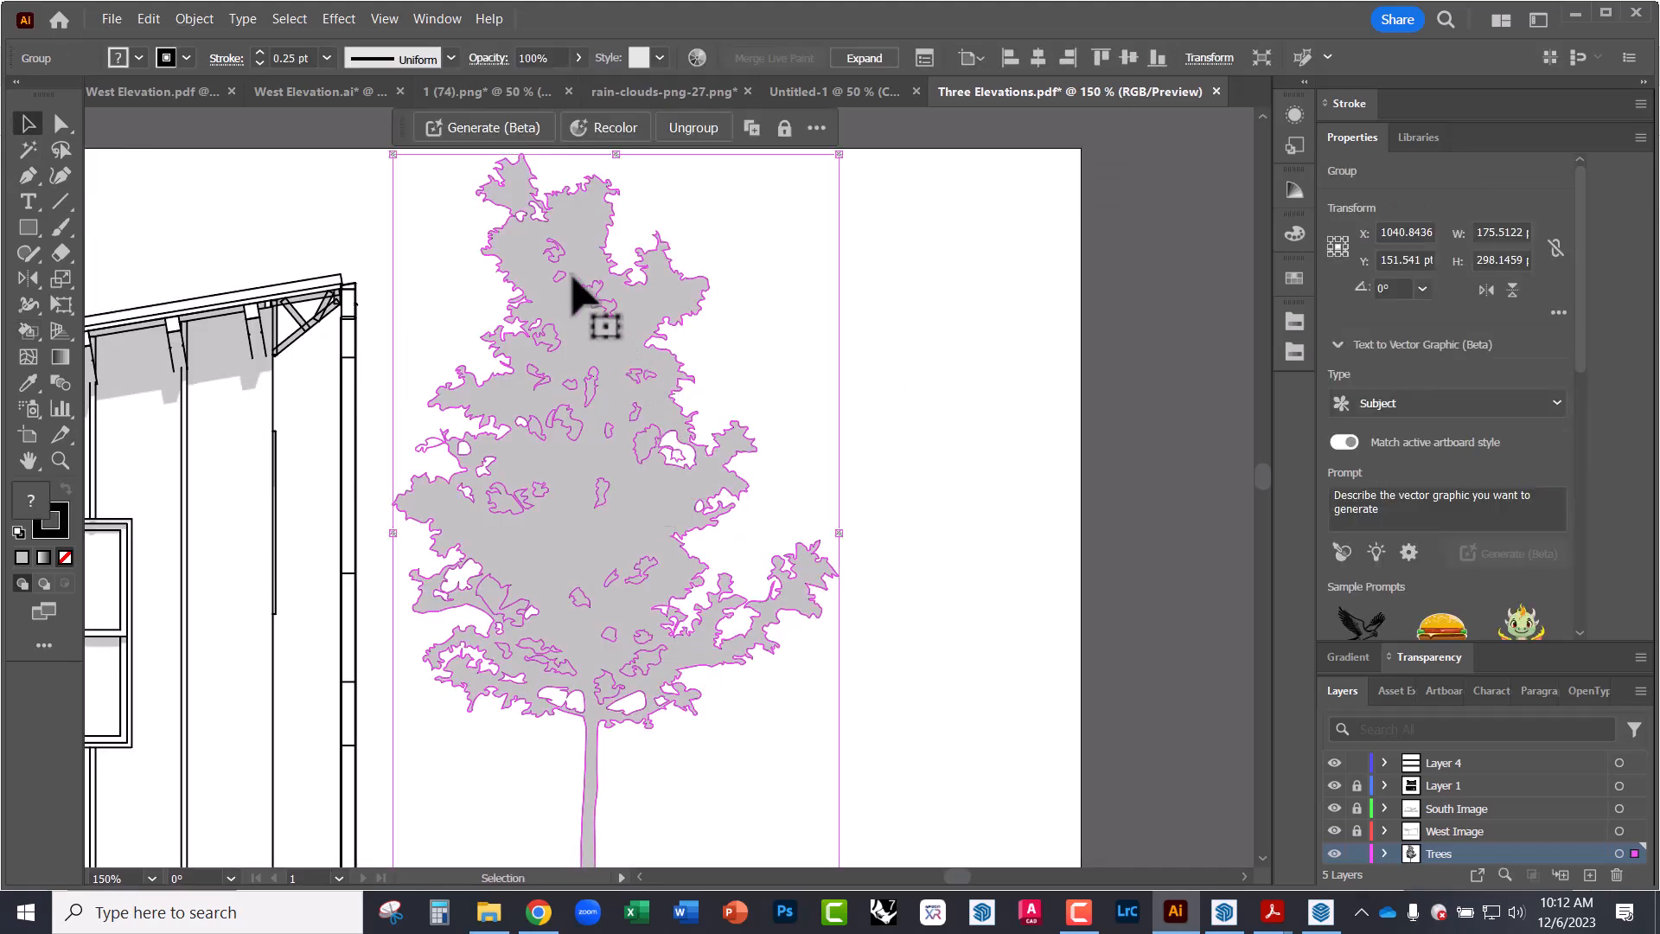
left_click_drag(545, 87, 529, 81)
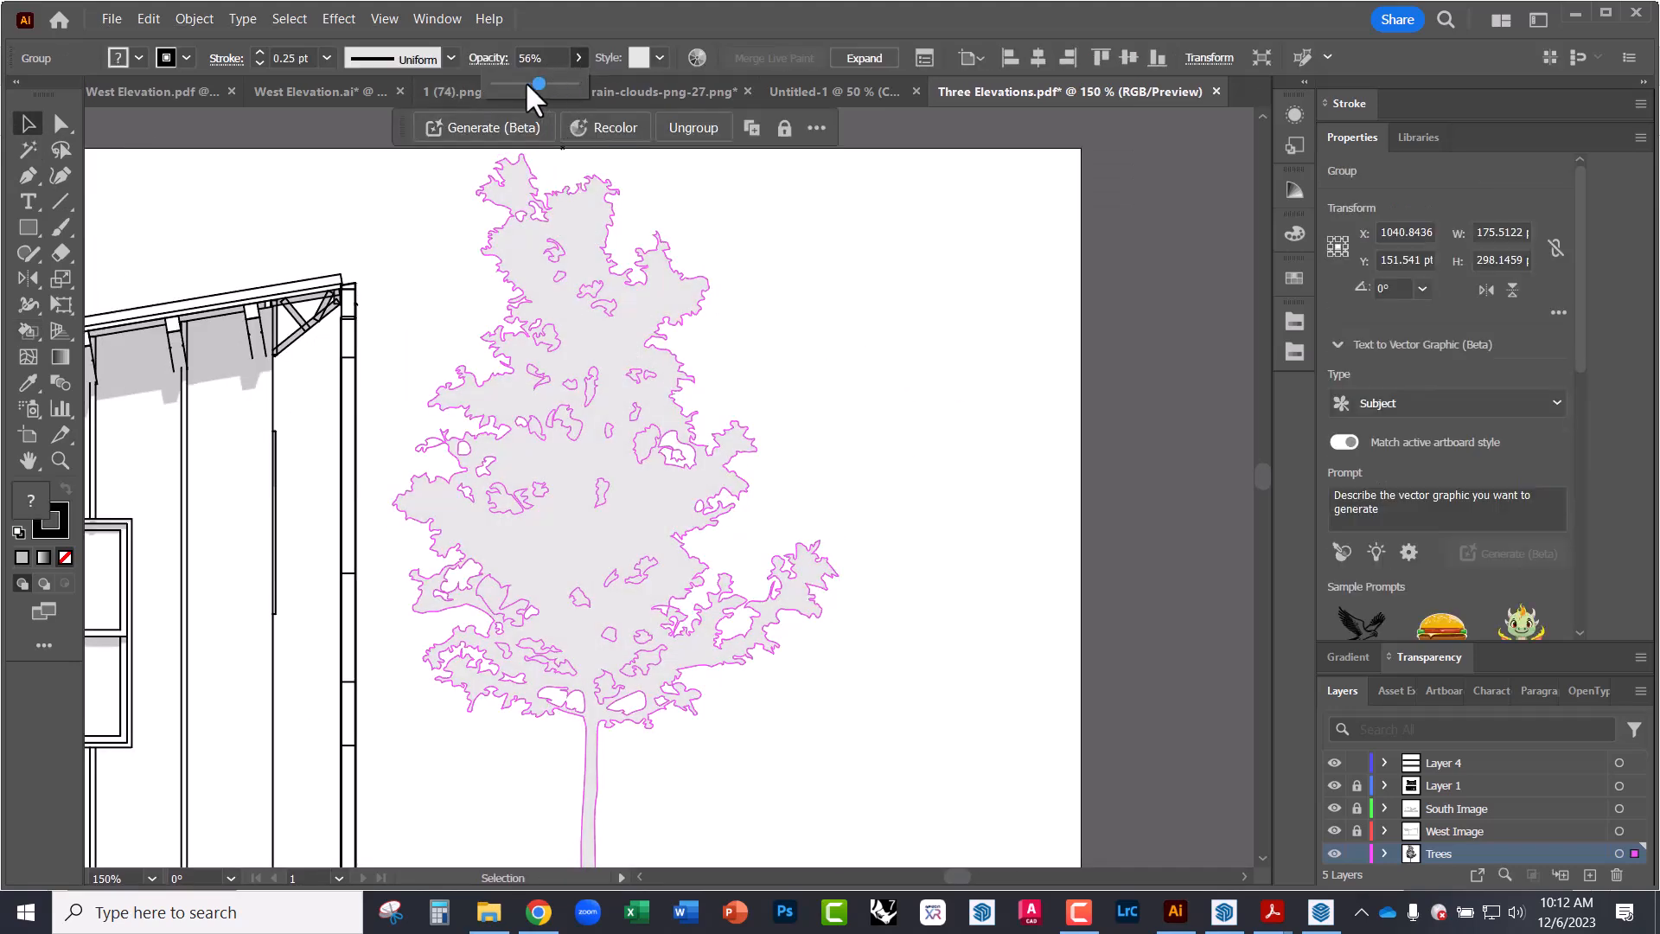
left_click(949, 334)
scroll(917, 389, "down", 2, "alt")
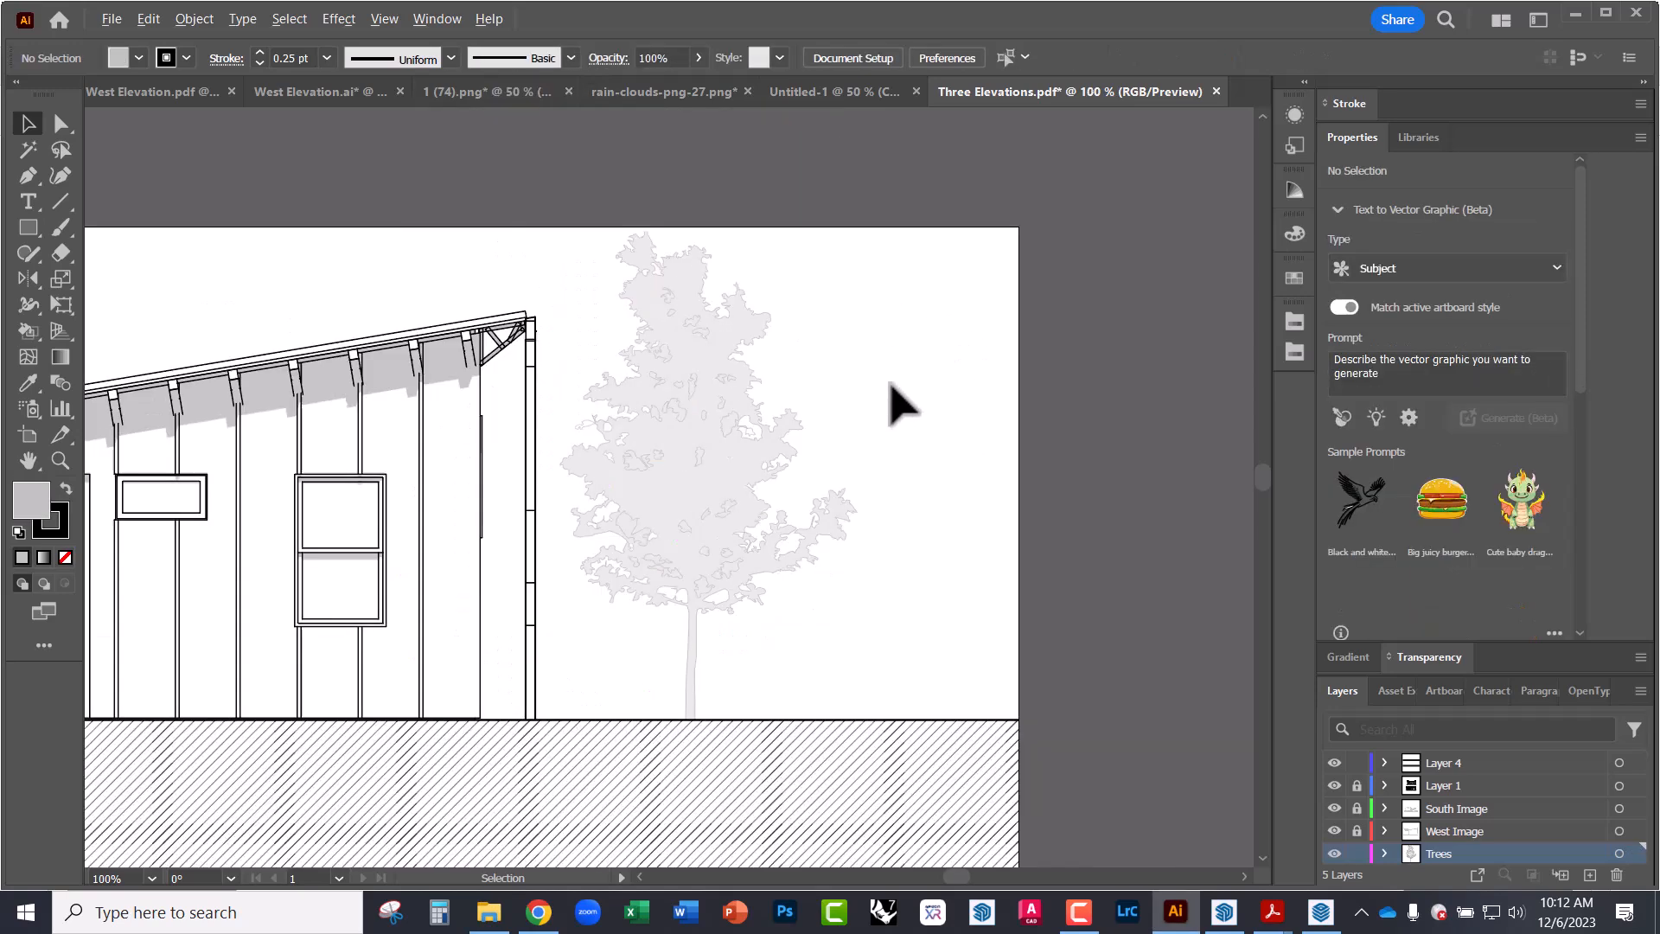
- Try the tree behind the upper elevation, first behind the roof slope and then at the roof's right end
scroll(946, 499, "down", 1, "alt")
scroll(692, 464, "up", 1, "alt")
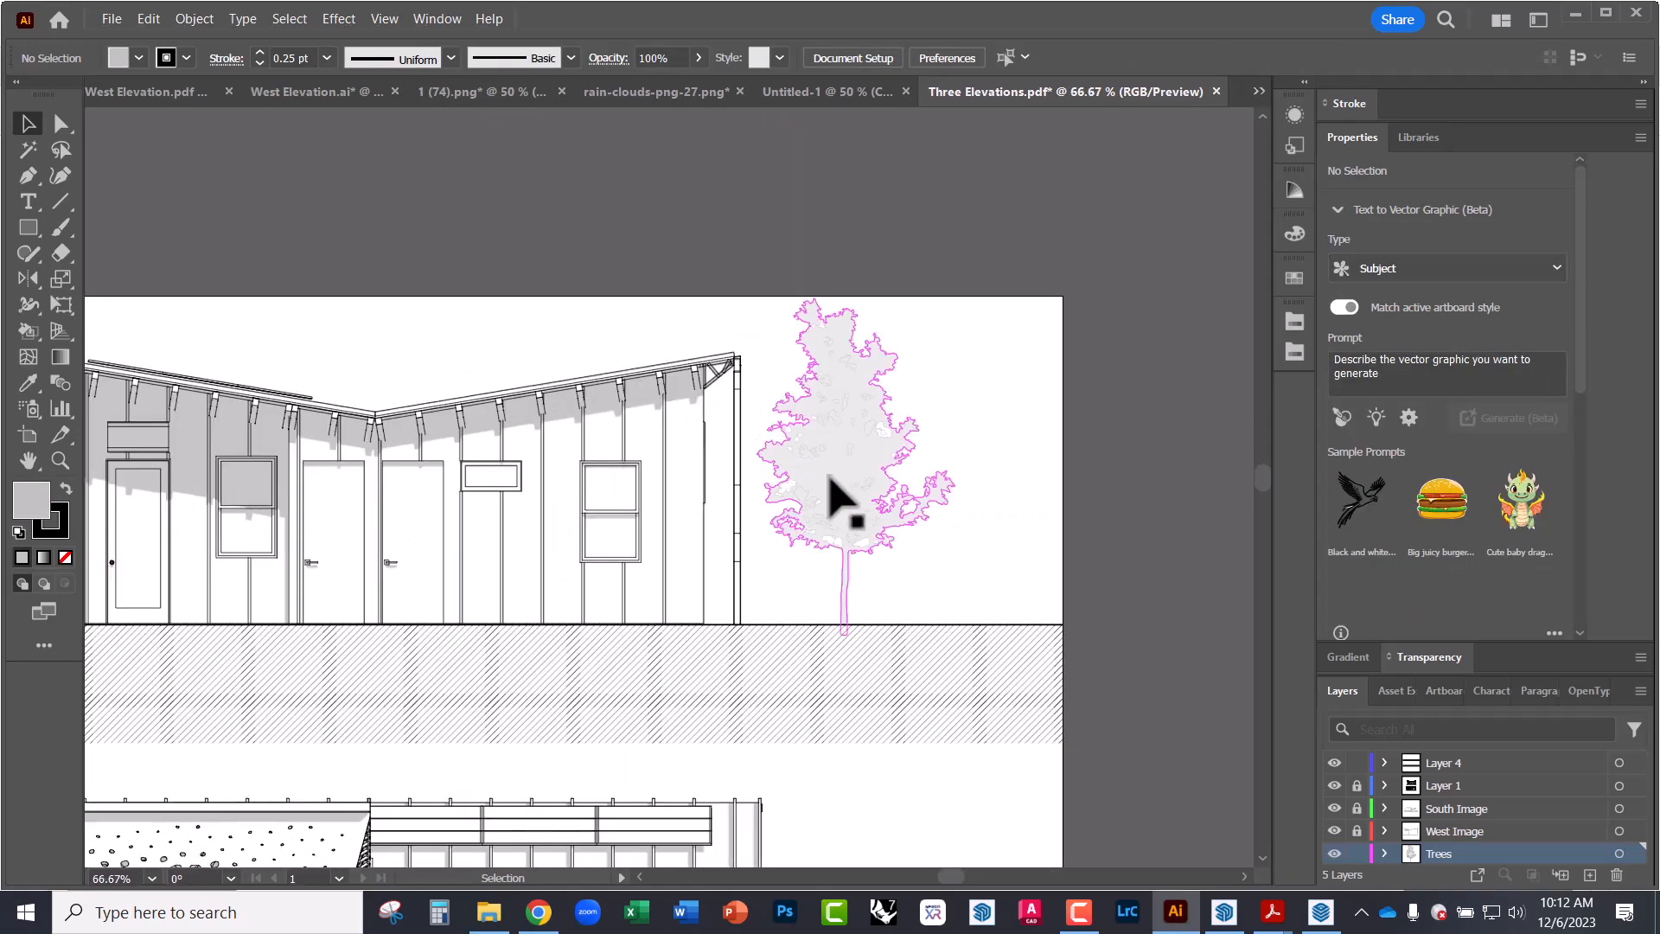
left_click_drag(843, 465, 605, 447)
scroll(603, 346, "up", 1, "alt")
left_click(787, 247)
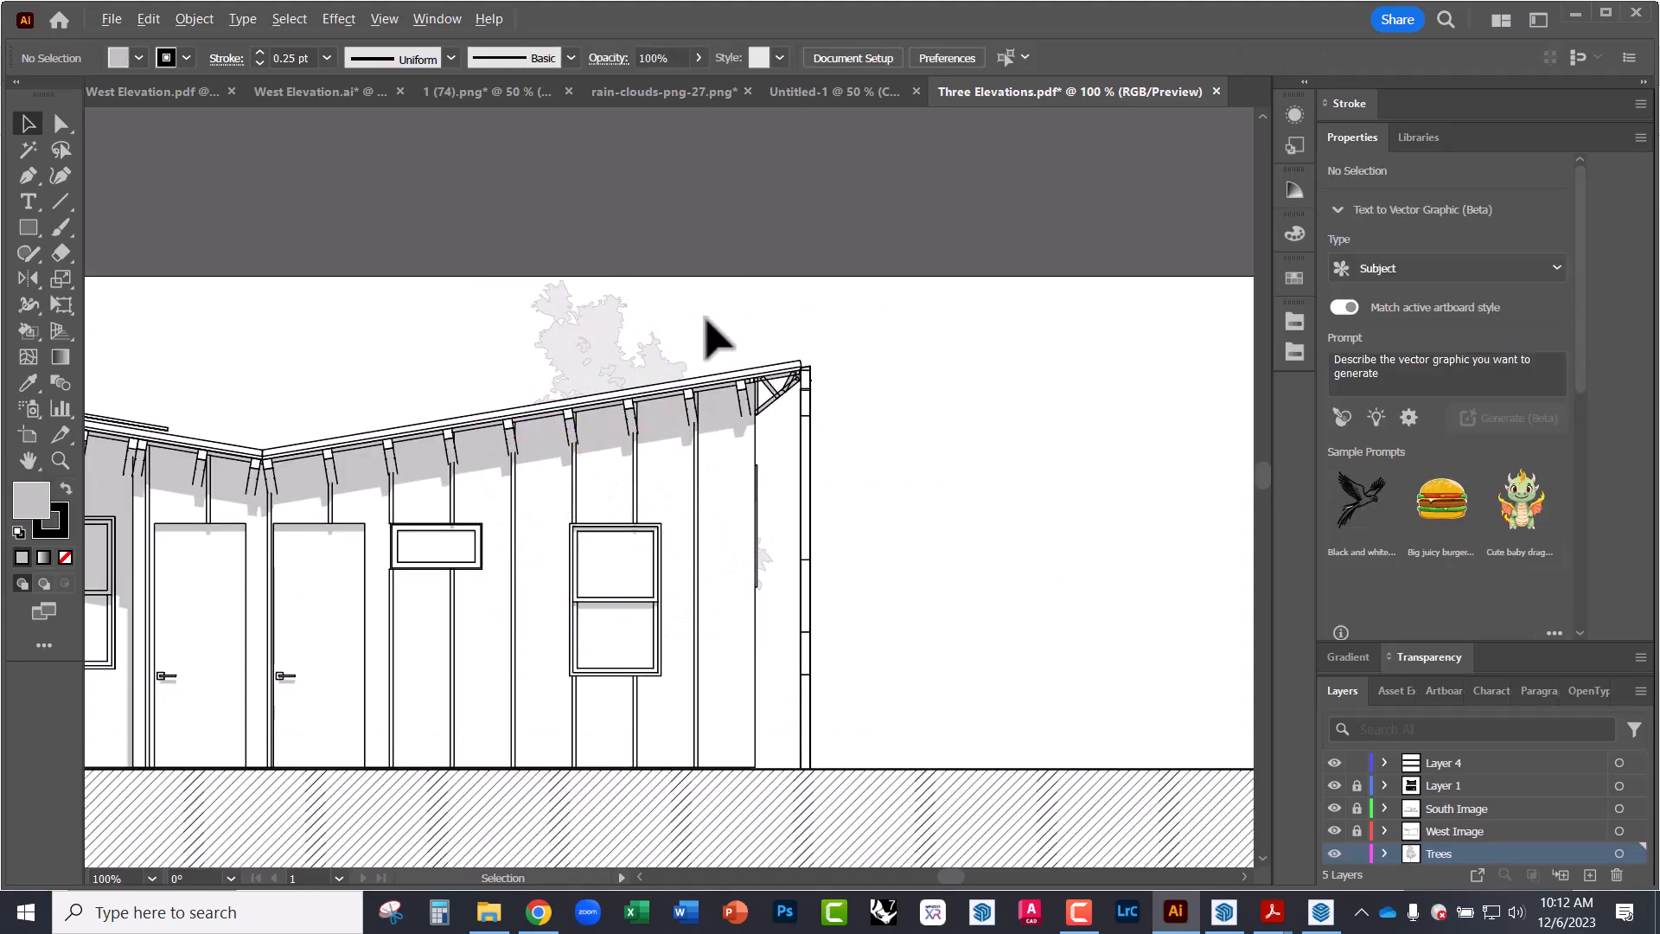
left_click_drag(622, 341, 796, 381)
left_click(912, 289)
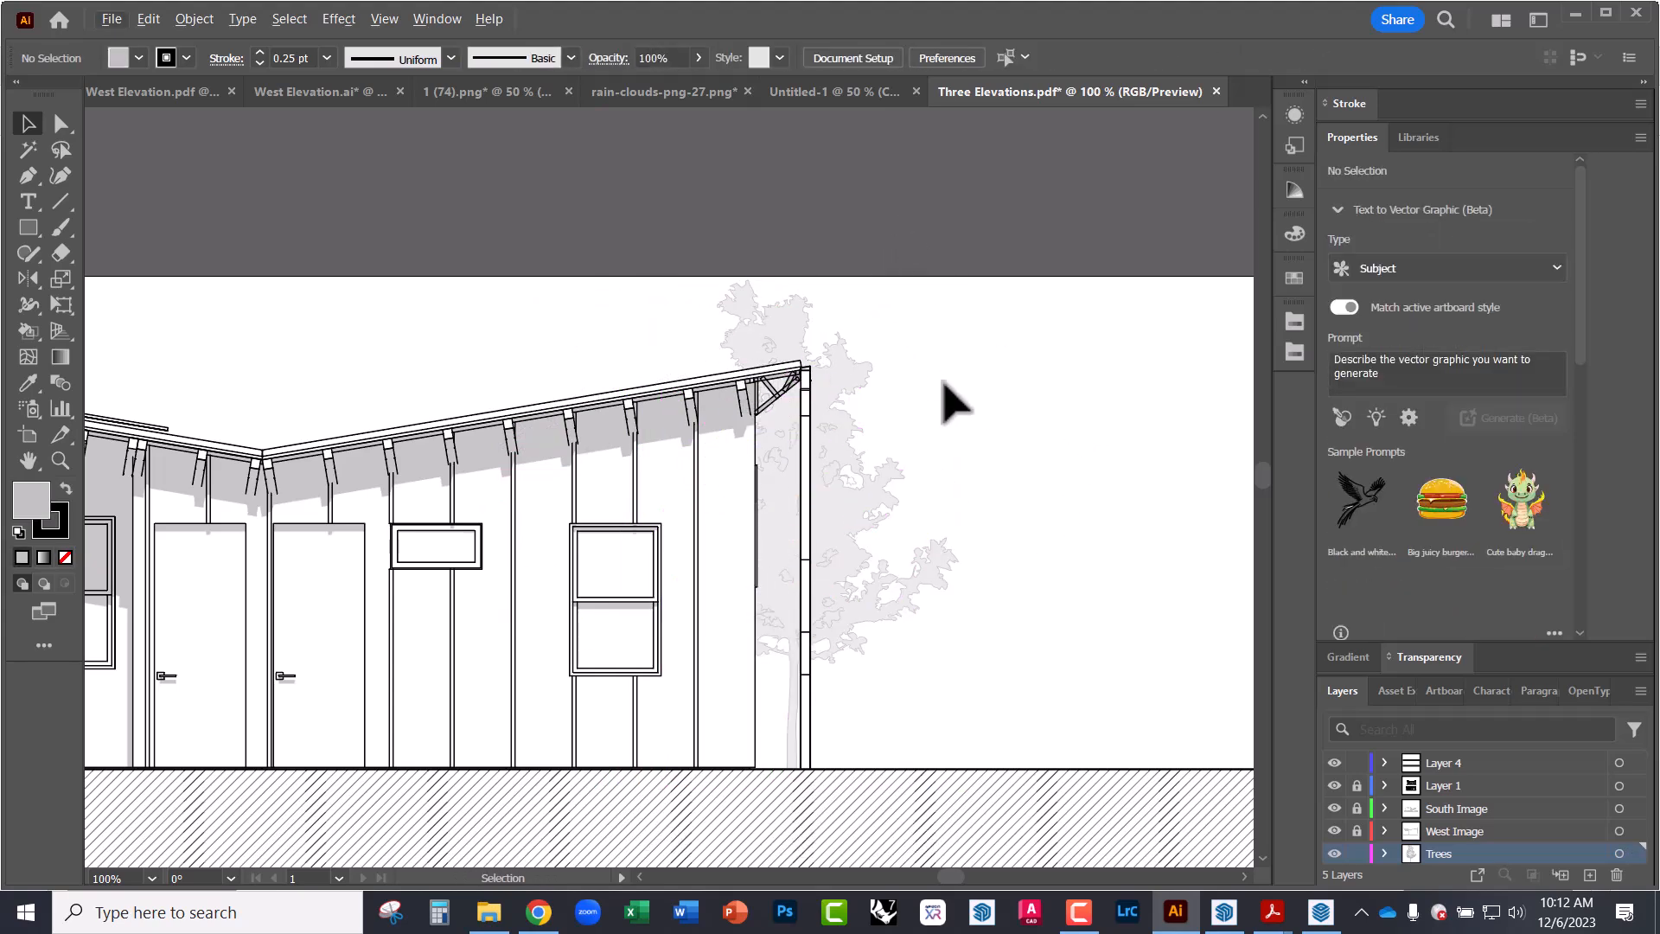
- Move the tree behind the left end of the upper elevation, keeping its trunk base at the ground line
scroll(938, 382, "down", 1, "alt")
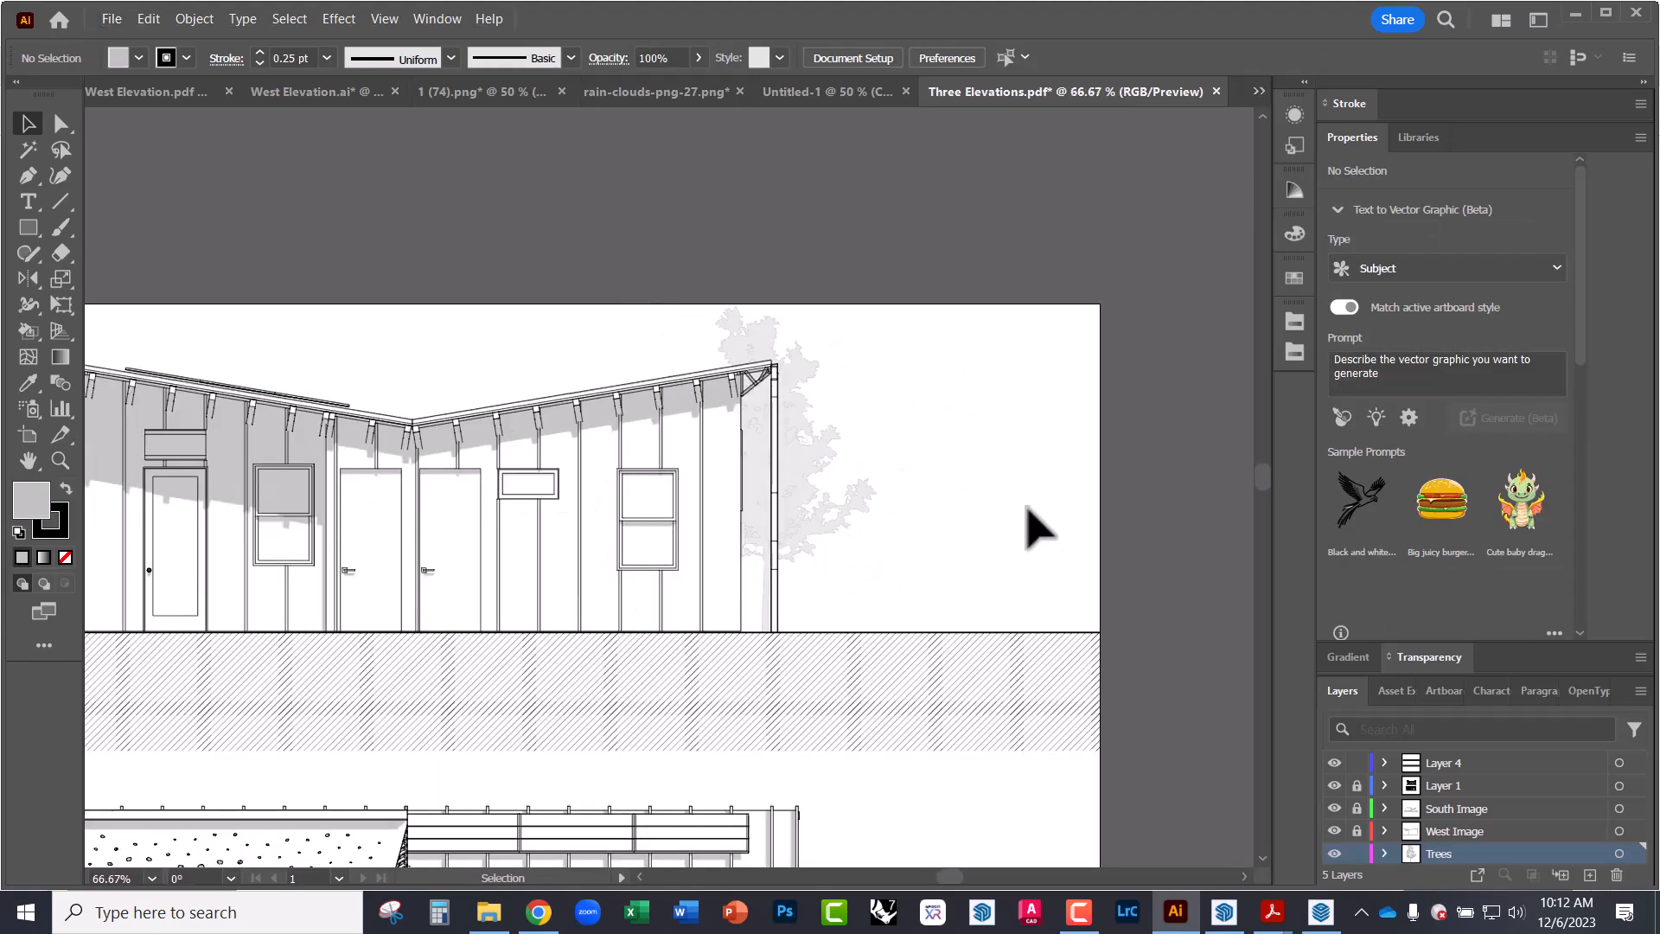
left_click_drag(829, 484, 381, 497, "shift")
left_click_drag(381, 424, 830, 474)
left_click_drag(779, 407, 503, 407, "shift")
left_click_drag(496, 399, 484, 413)
left_click(606, 264)
scroll(445, 389, "down", 1, "alt")
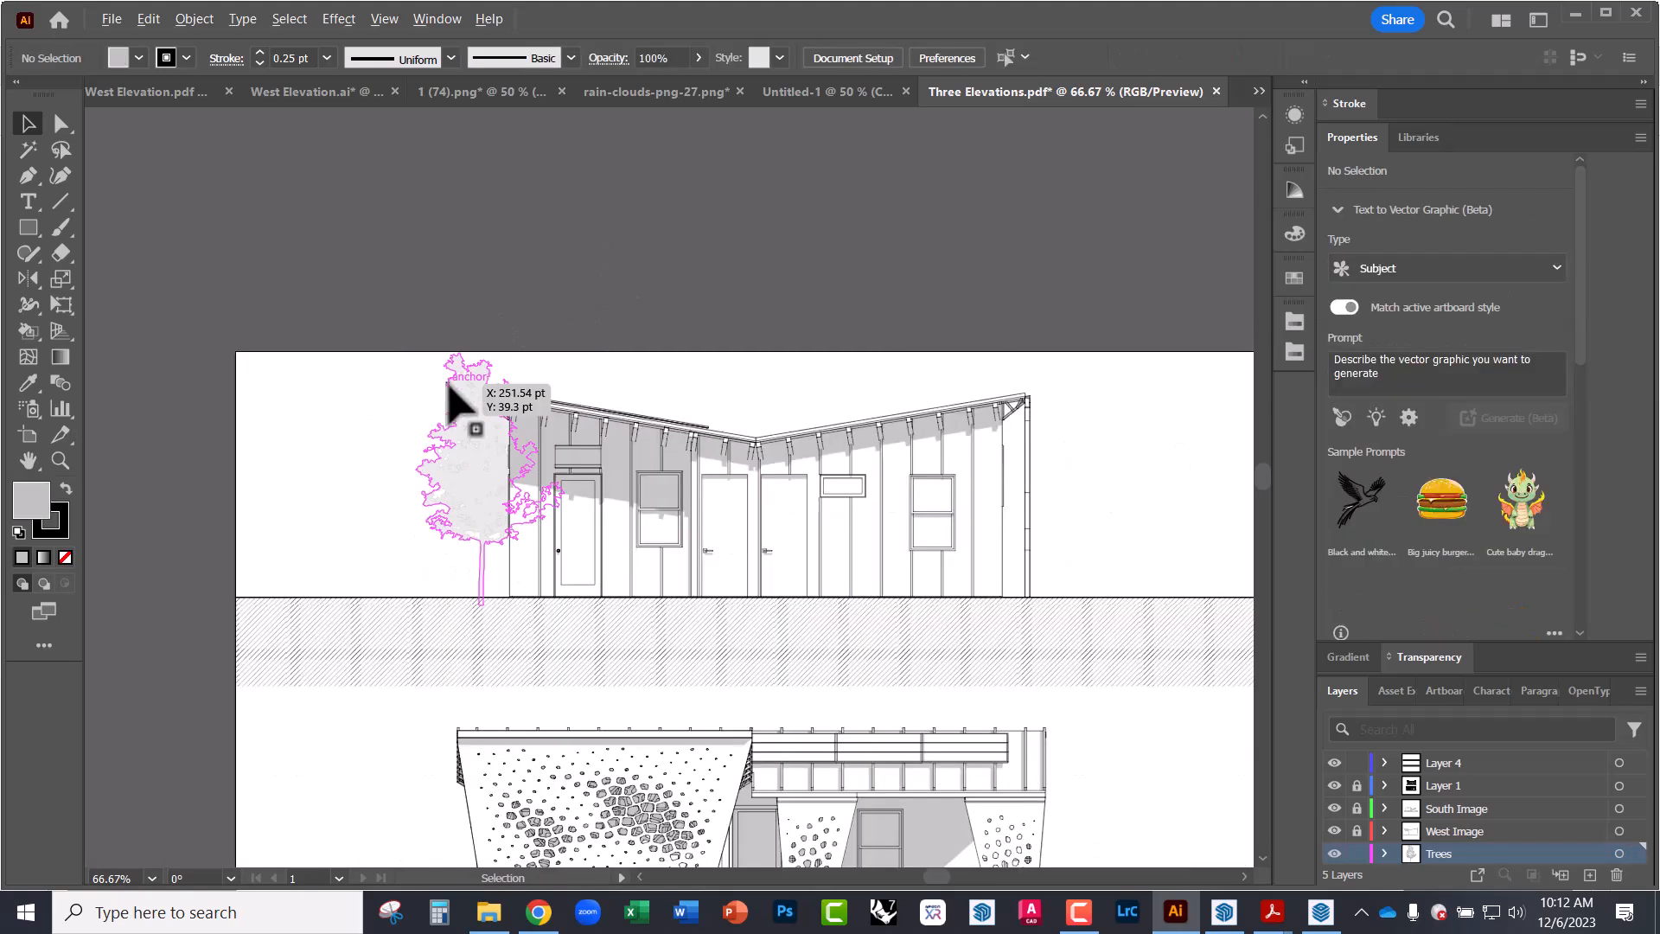
scroll(603, 313, "down", 1, "alt")
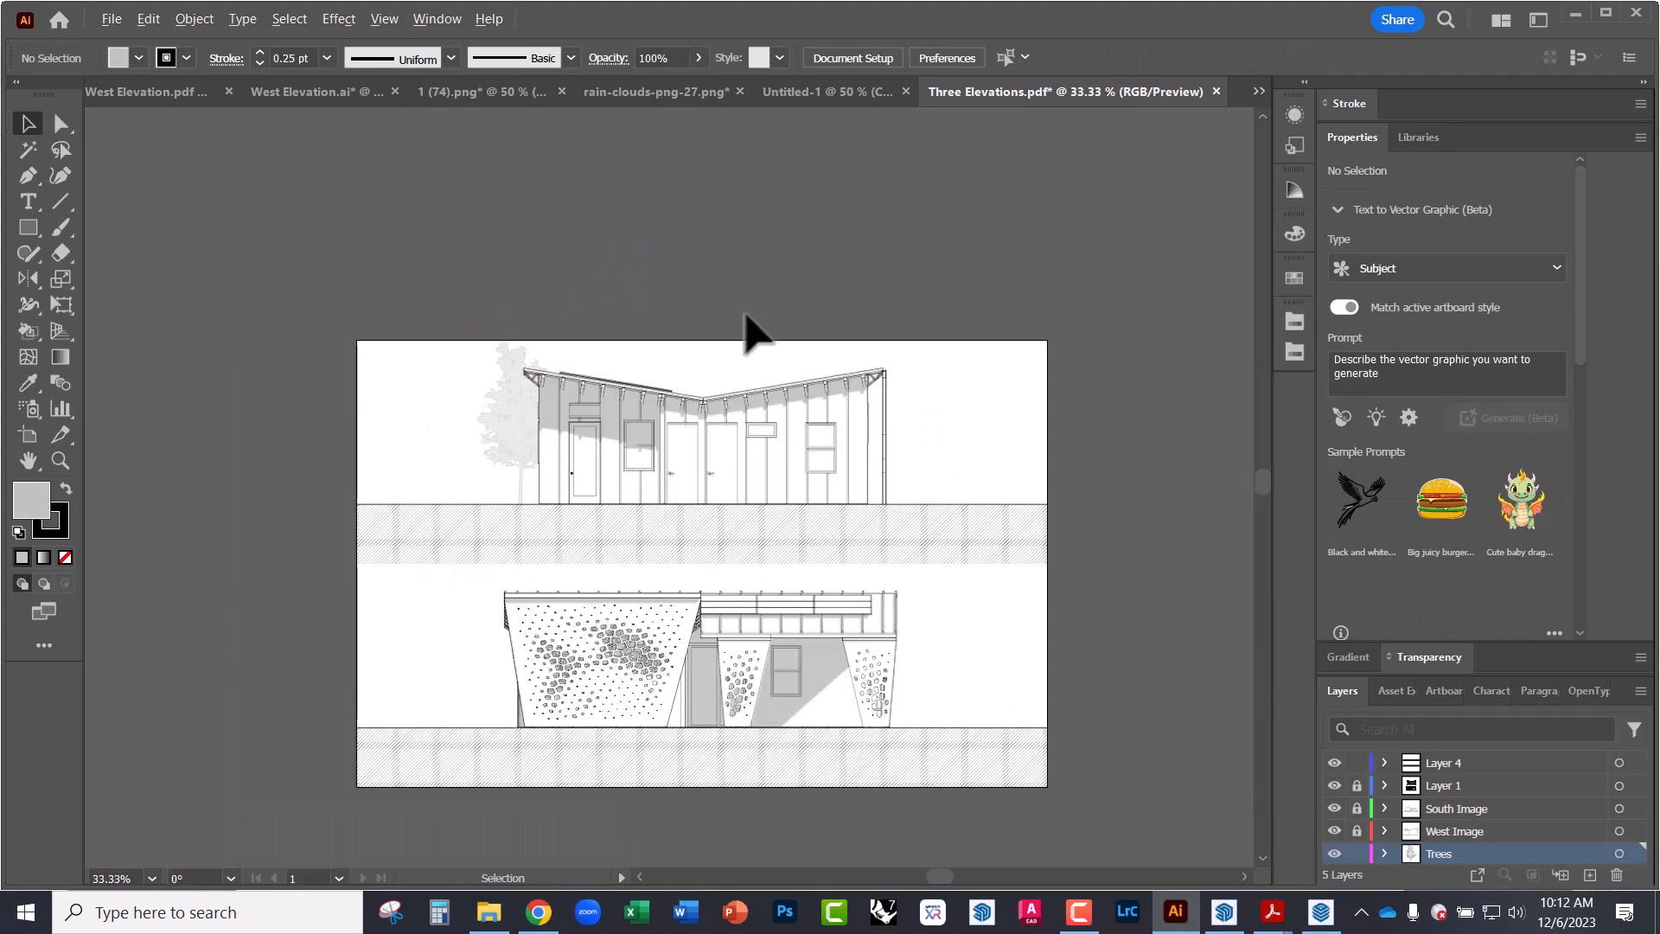
scroll(856, 314, "up", 2, "alt")
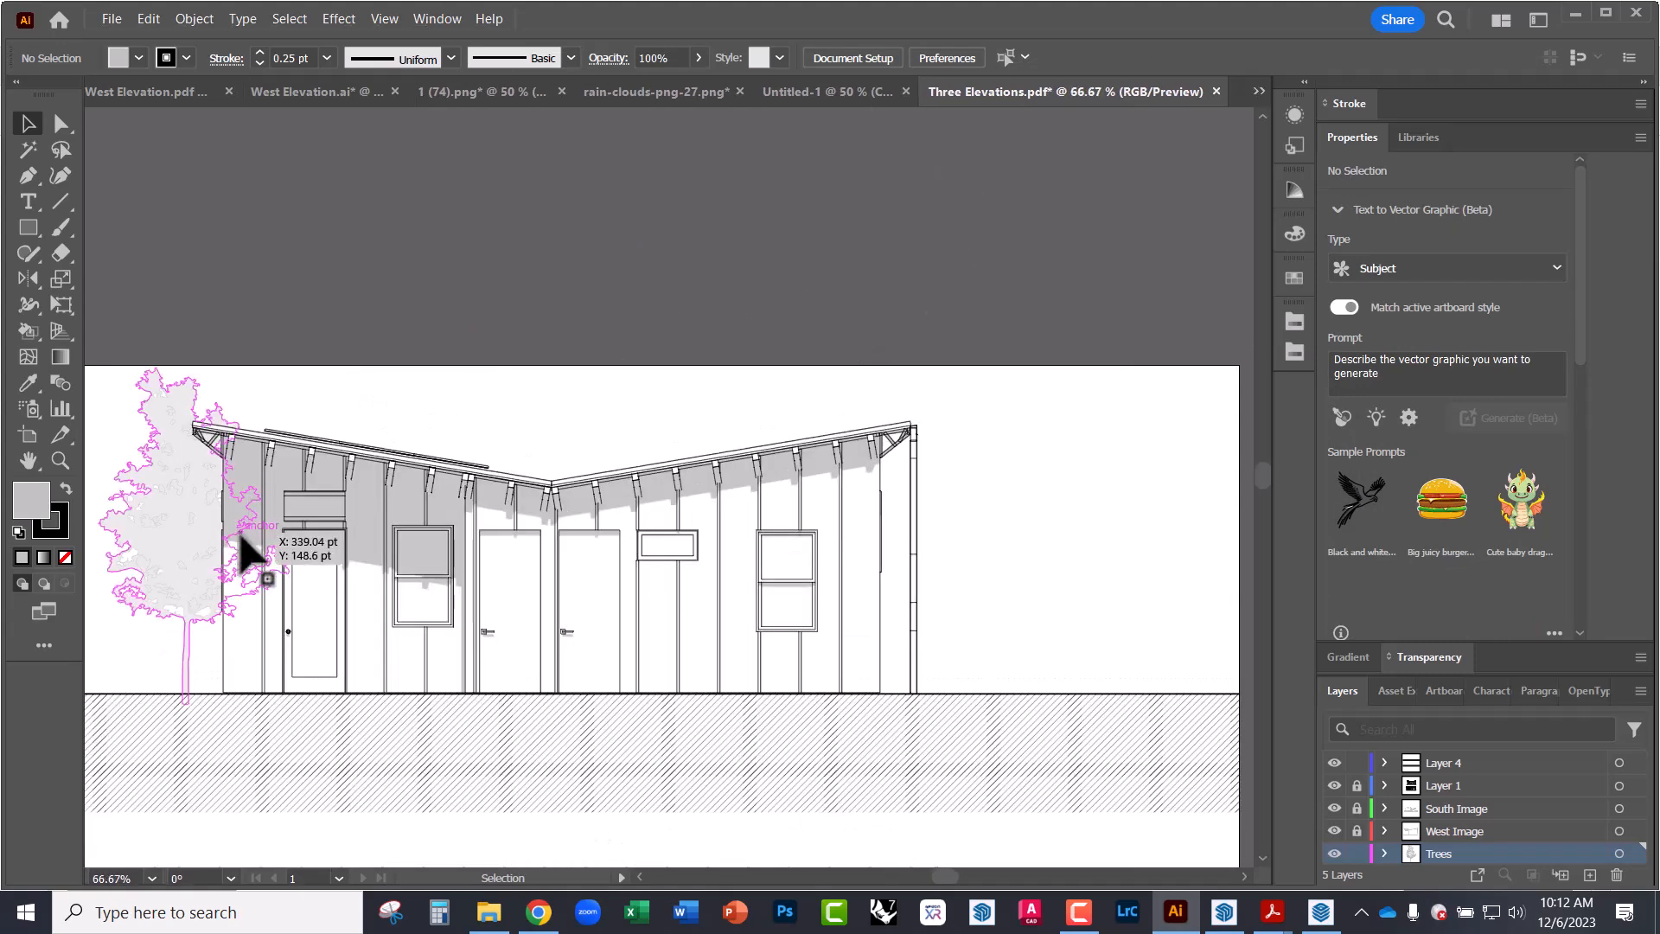
- Switch to the rain-clouds-png-27.png document and move the cloud image slightly up on its artboard
left_click(836, 90)
left_click(1086, 86)
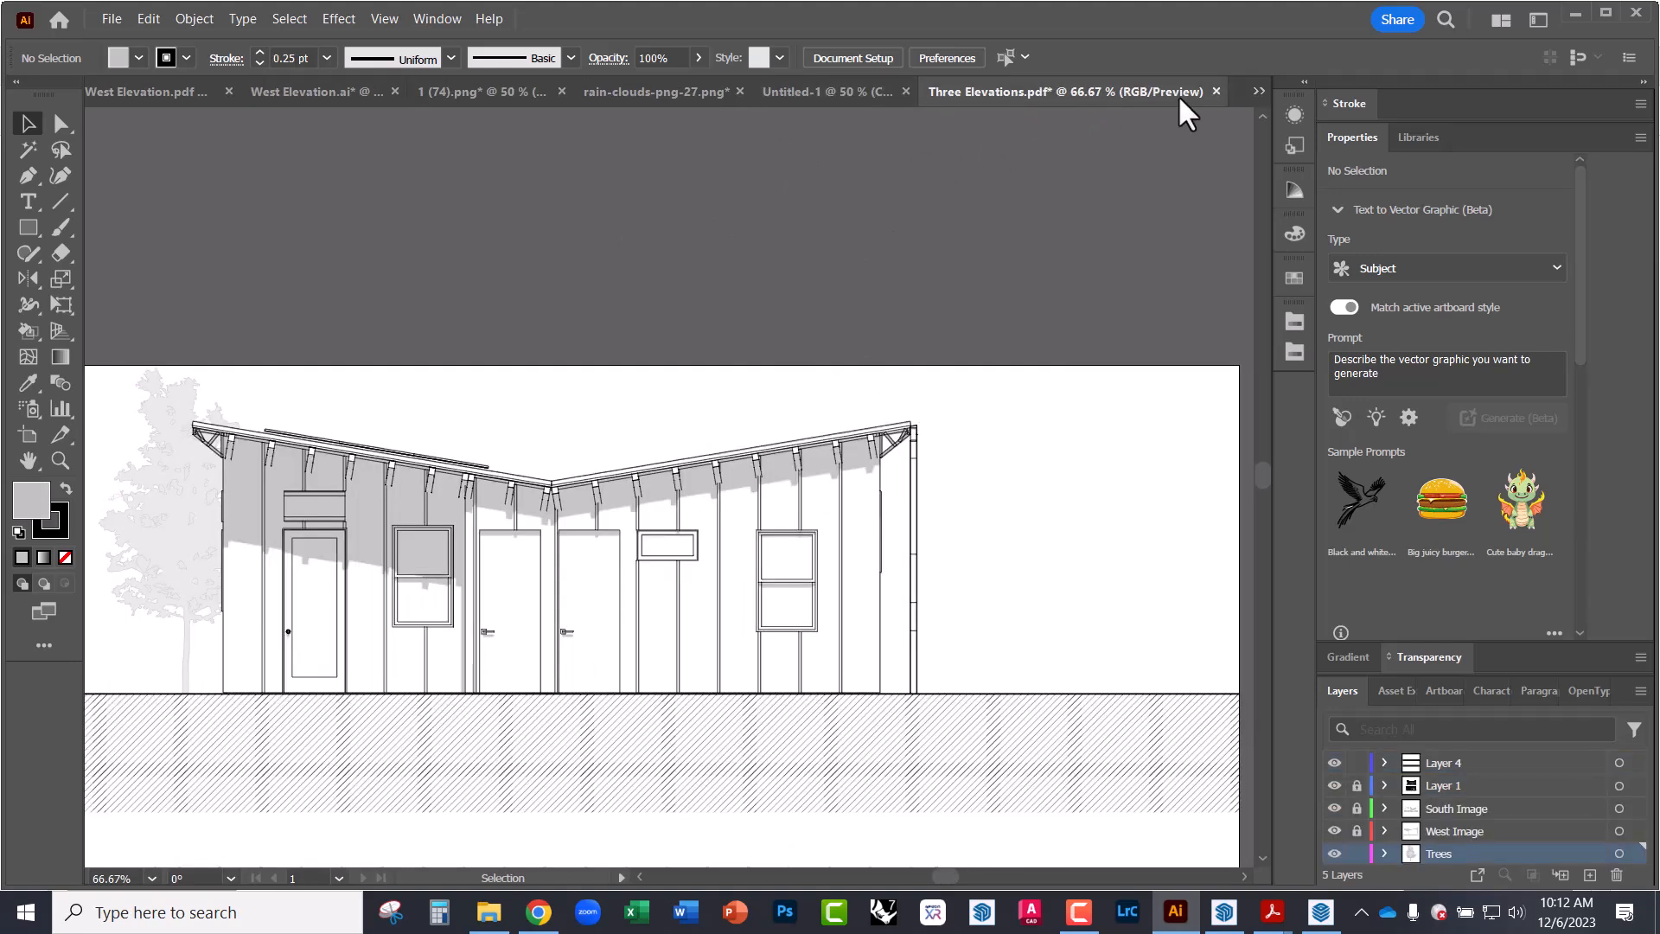
left_click(1254, 86)
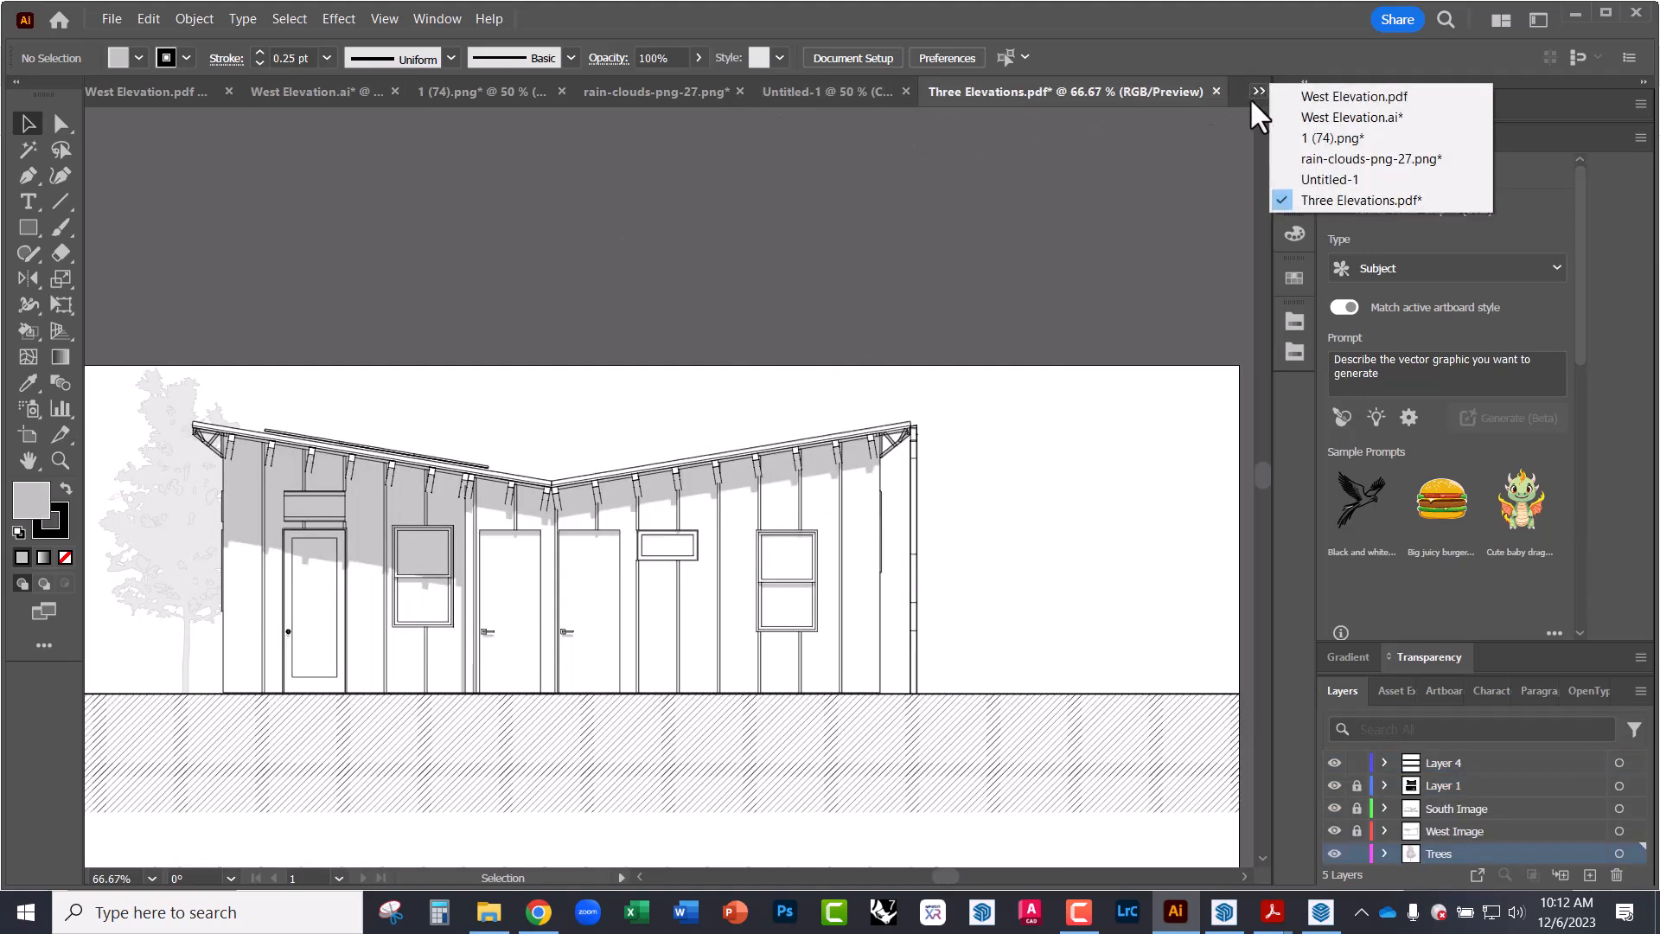
left_click(1304, 160)
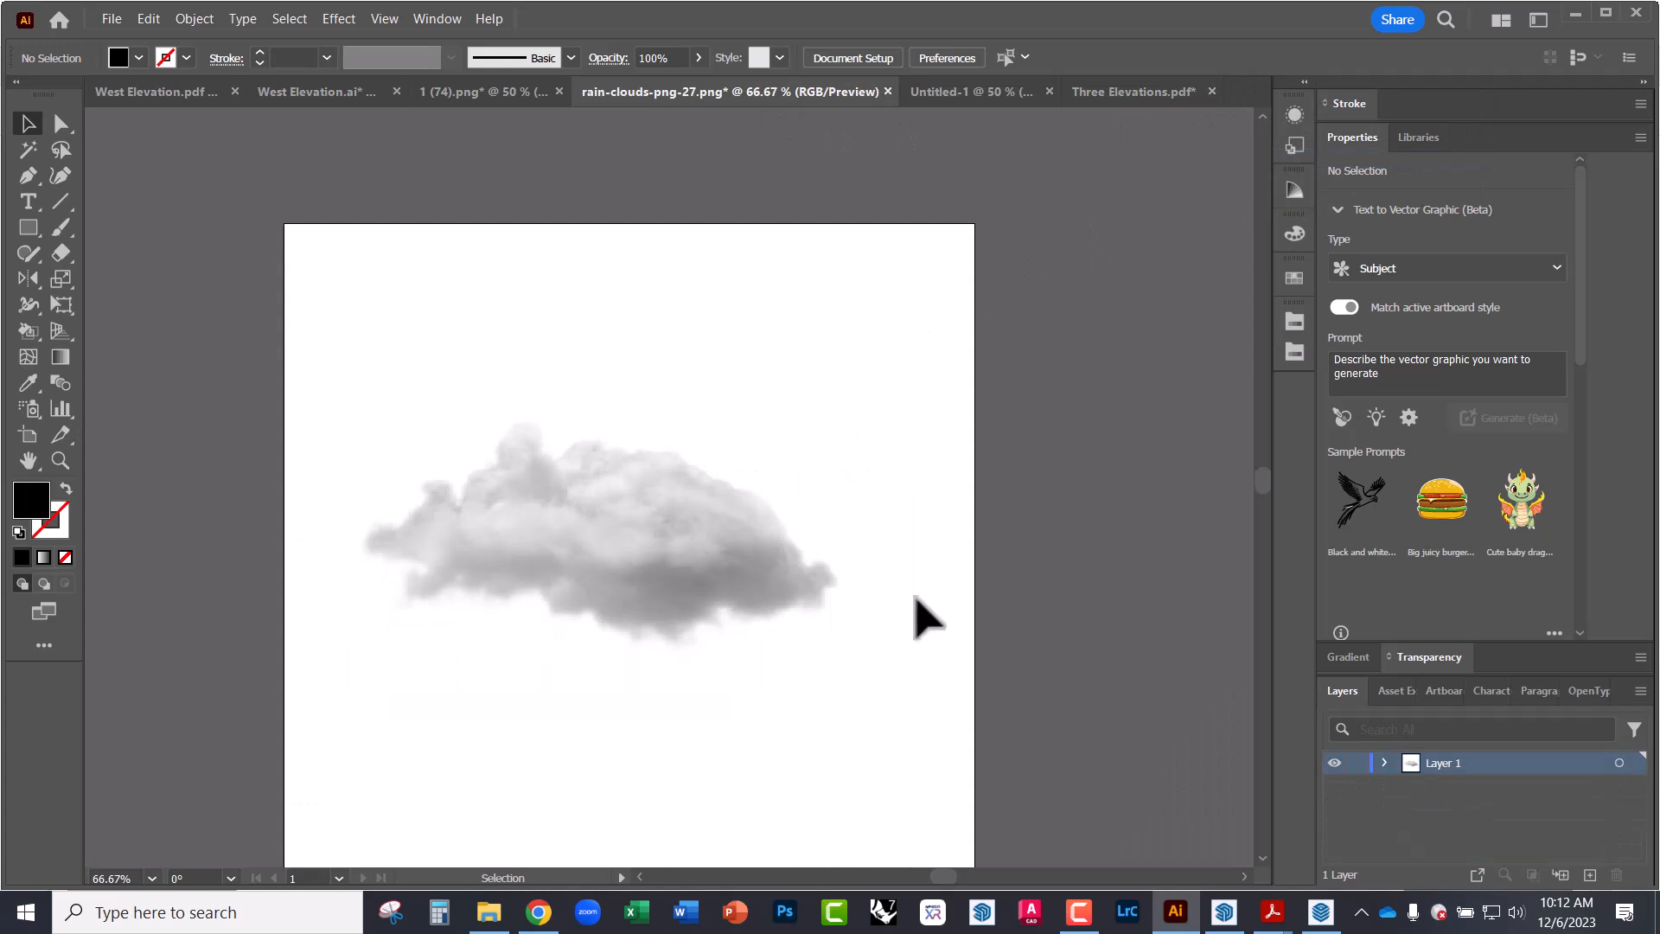
left_click_drag(650, 595, 641, 521)
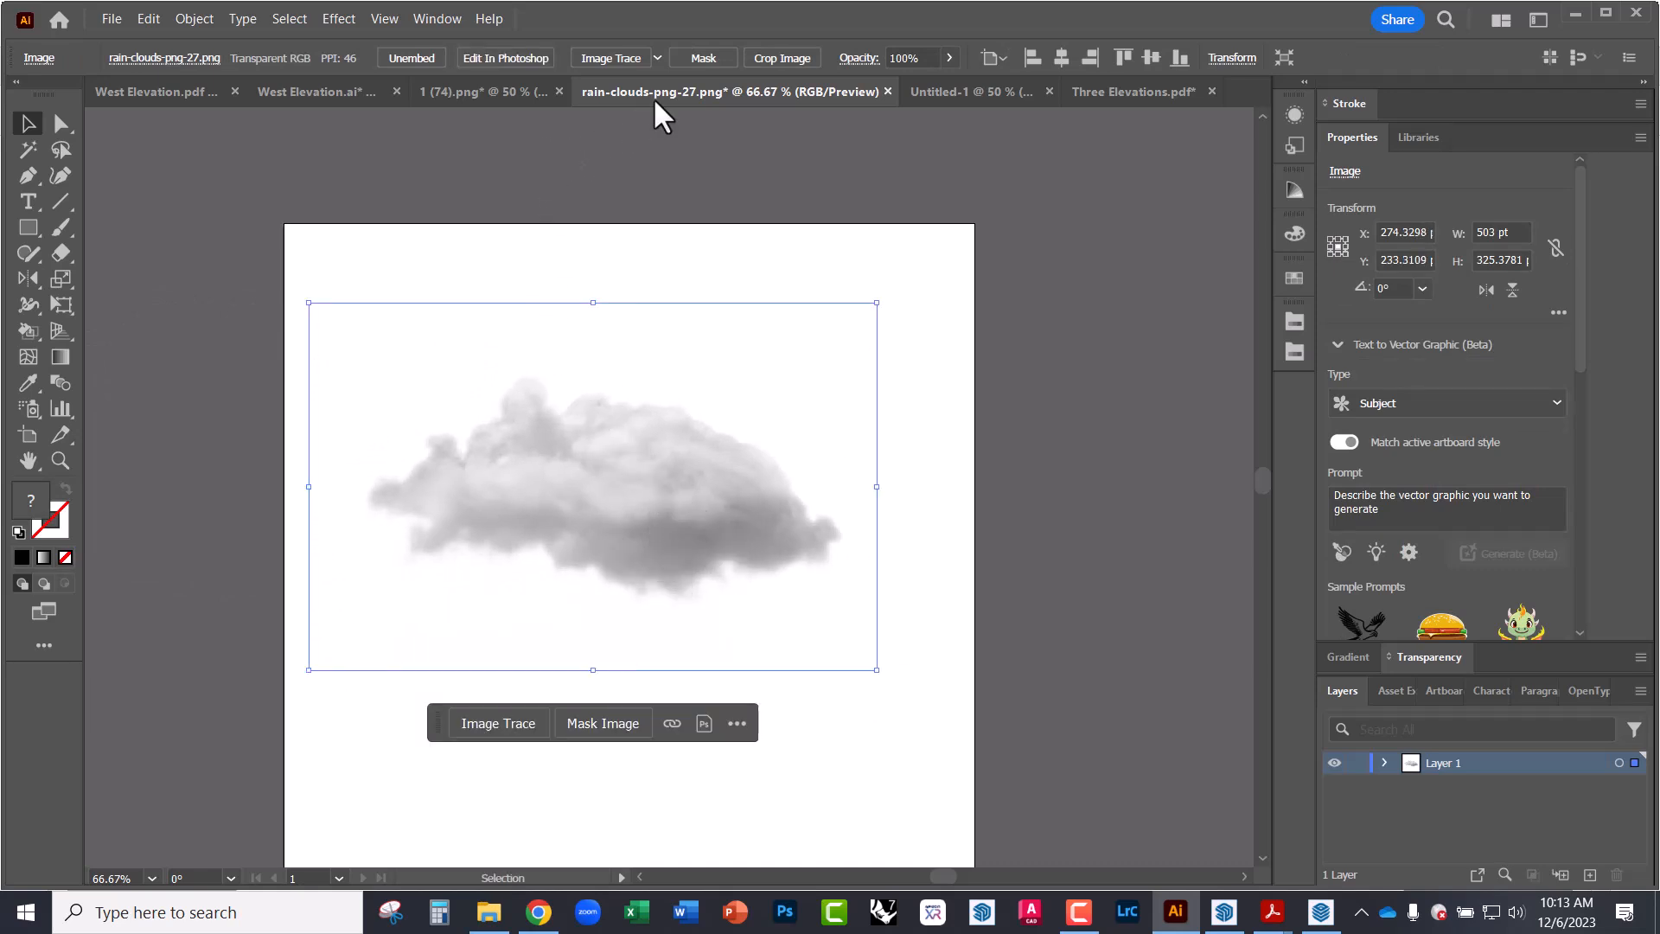
- Trace the cloud image with the Silhouettes preset, expand the tracing and directly select the resulting cloud shape
left_click(658, 57)
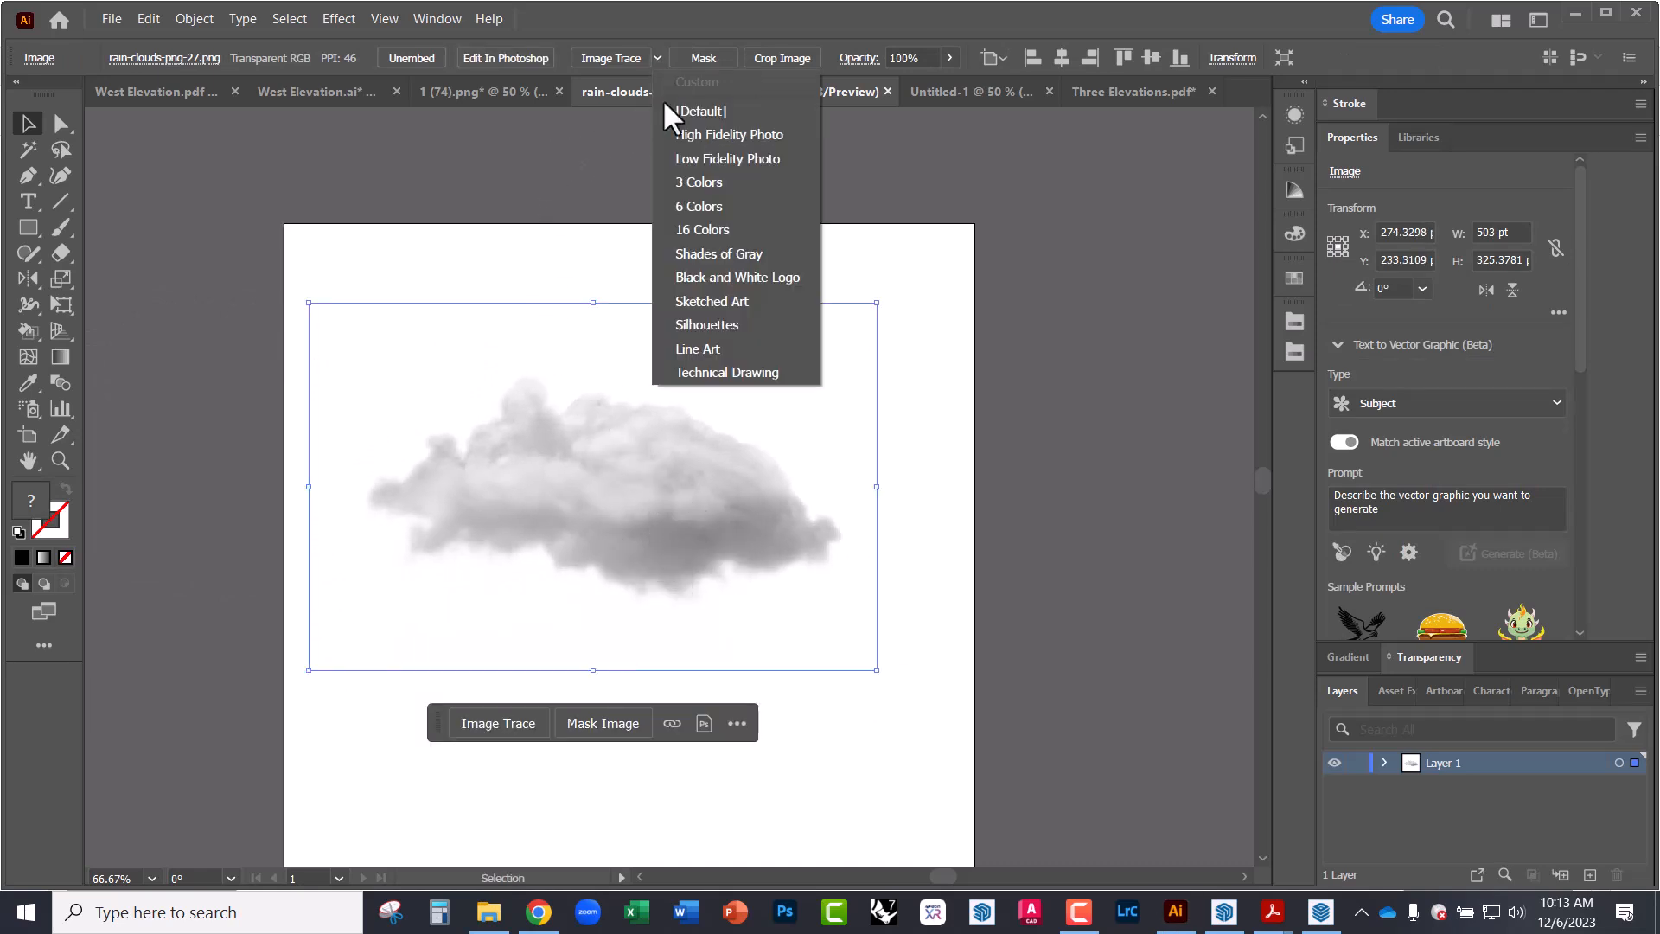
left_click(694, 326)
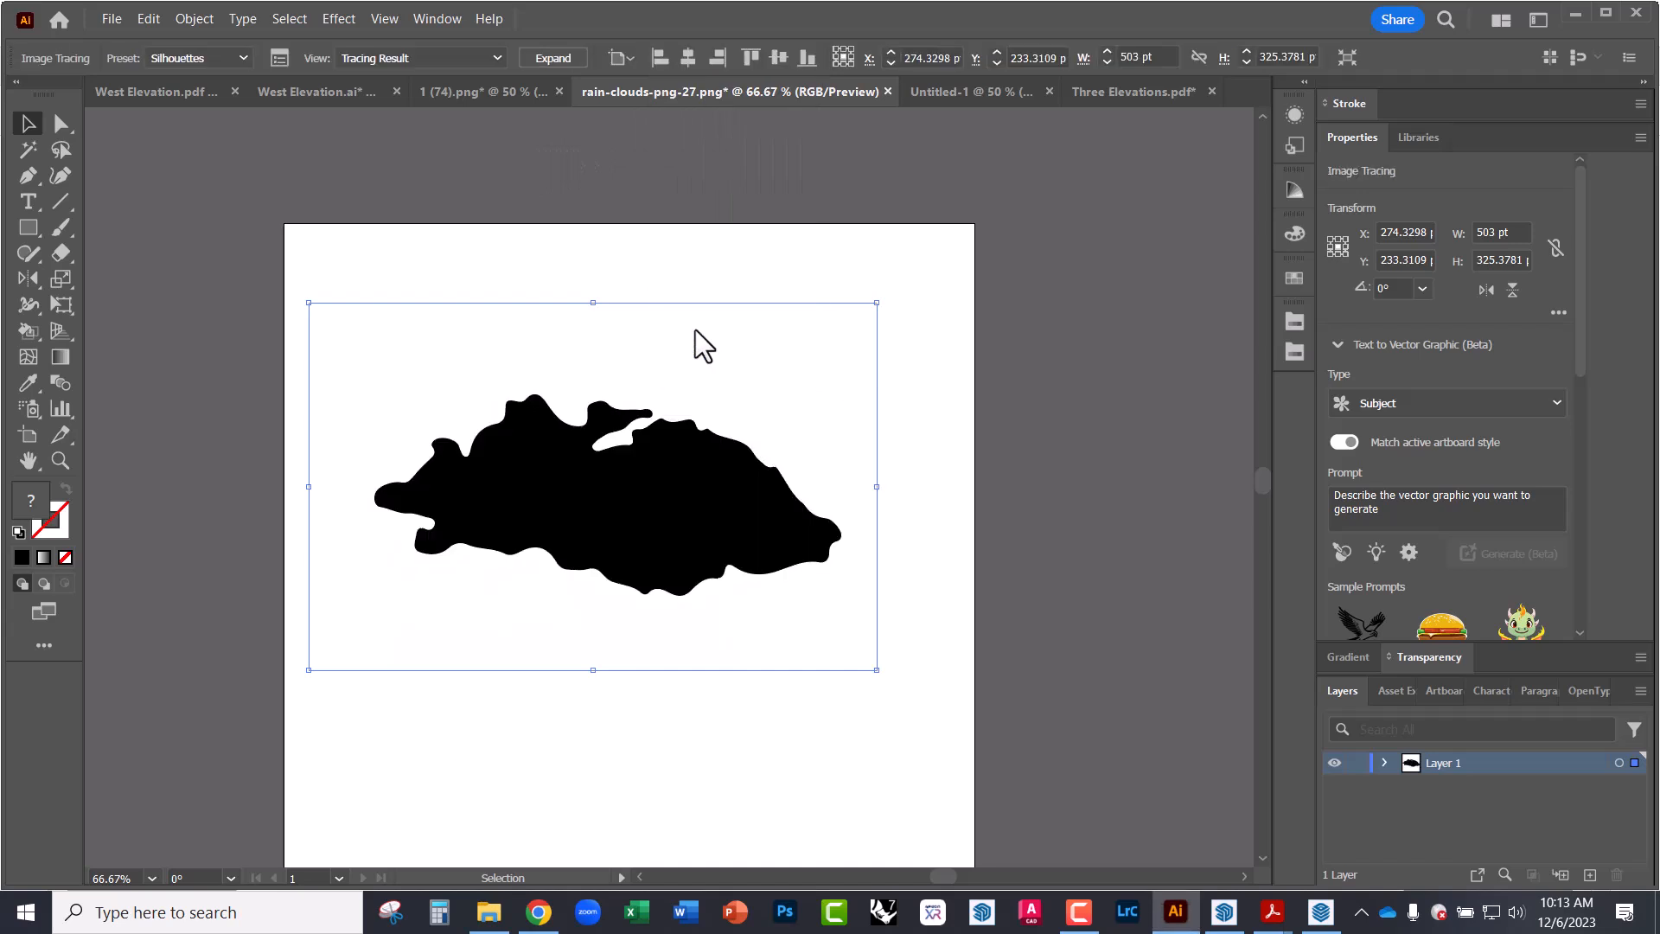
left_click(552, 58)
left_click(60, 123)
left_click(244, 282)
left_click(563, 482)
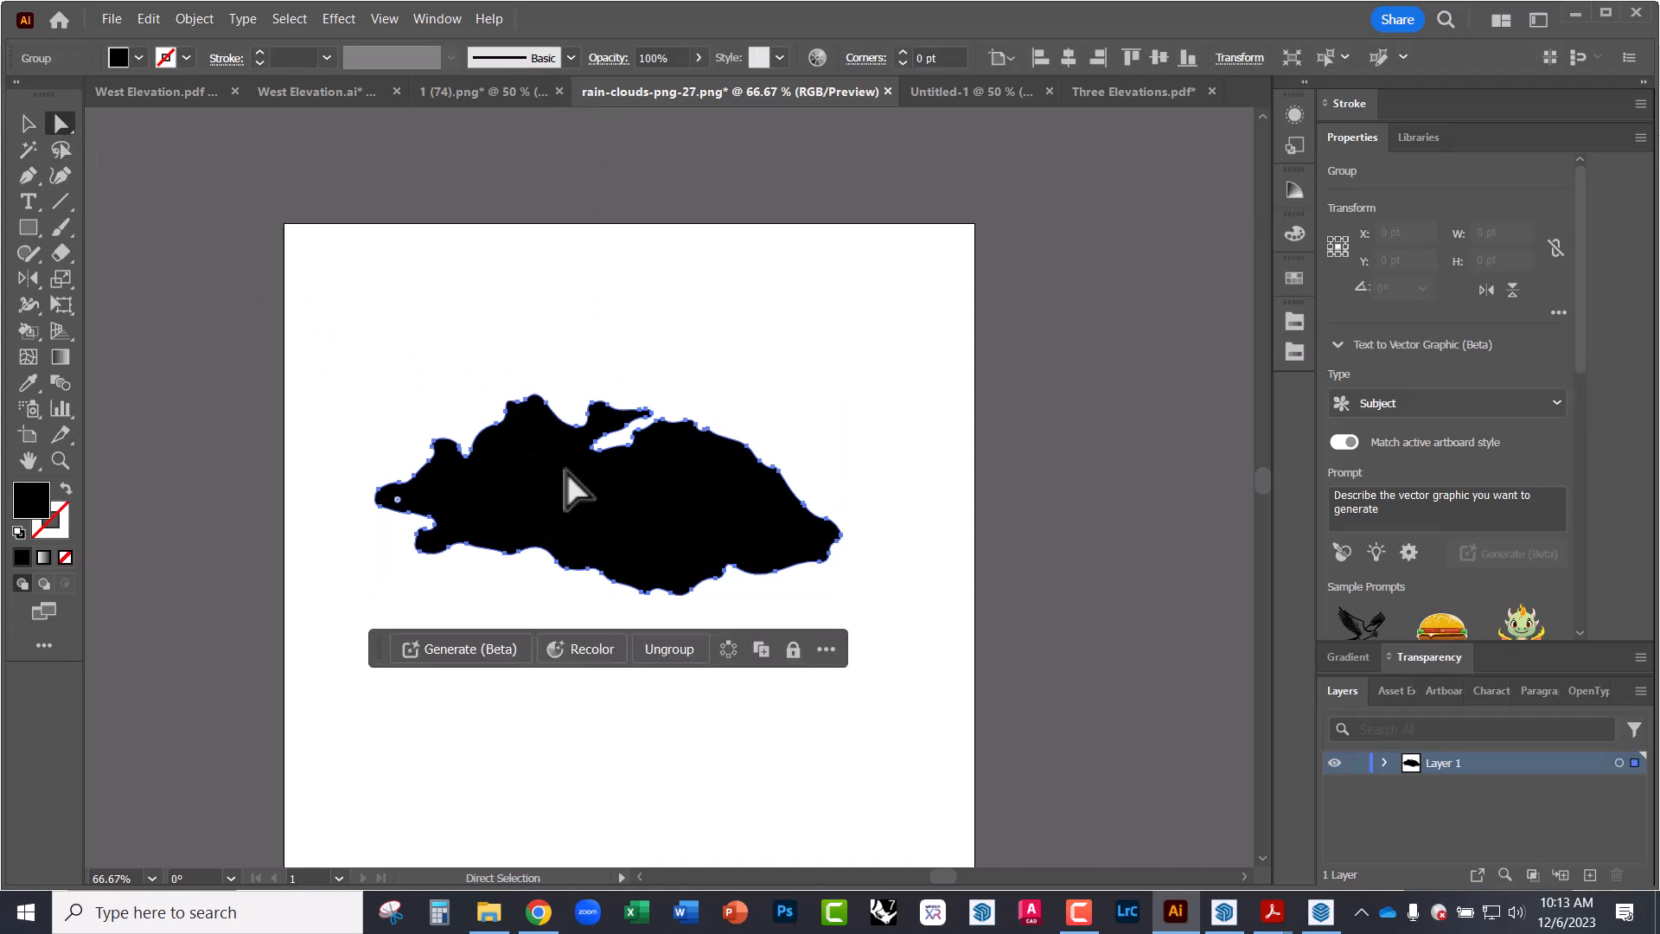
left_click(441, 413)
left_click(489, 469)
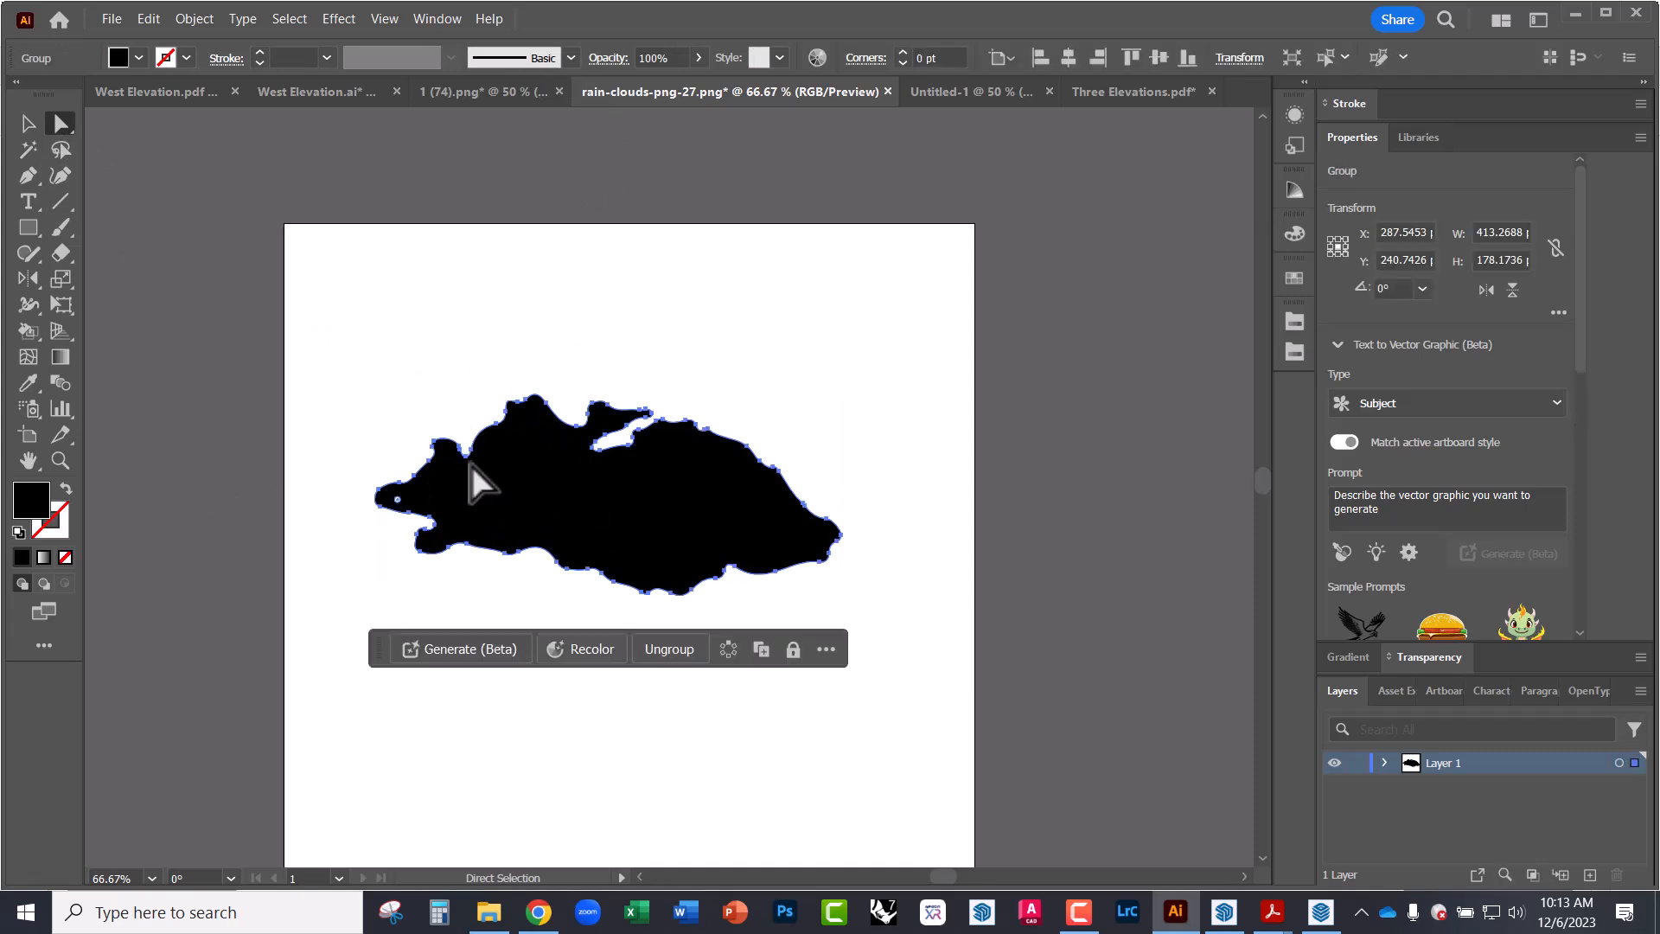
- Close West Elevation.pdf and examine the dotted sky clouds above the building in West Elevation.ai
left_click(156, 89)
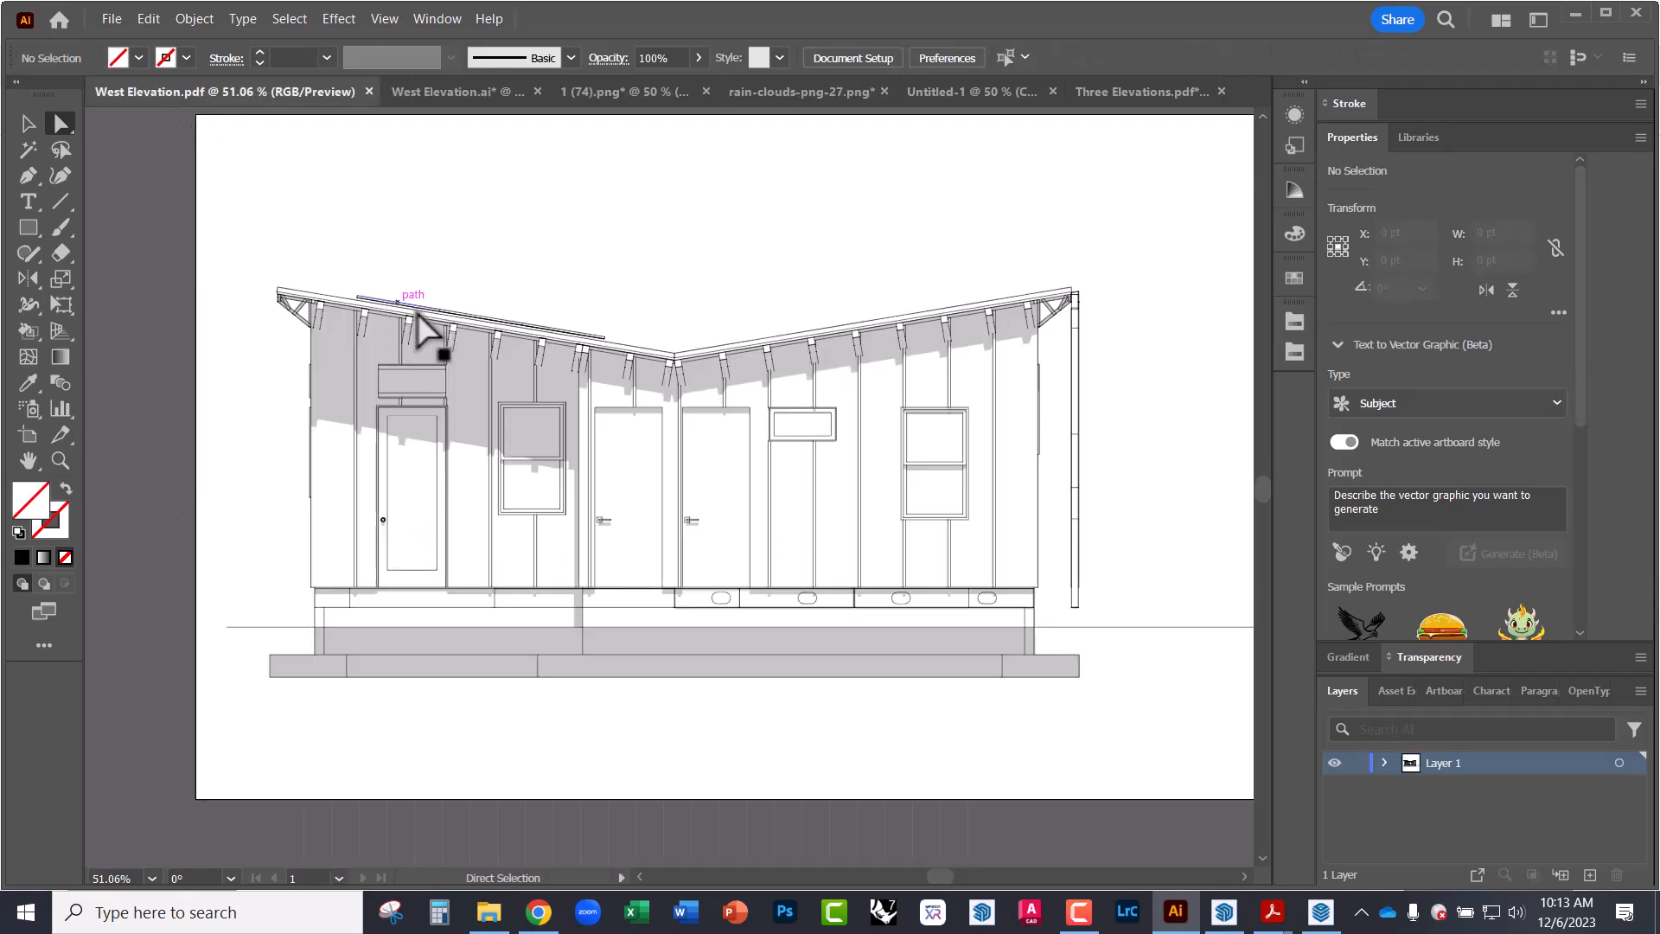
left_click(369, 93)
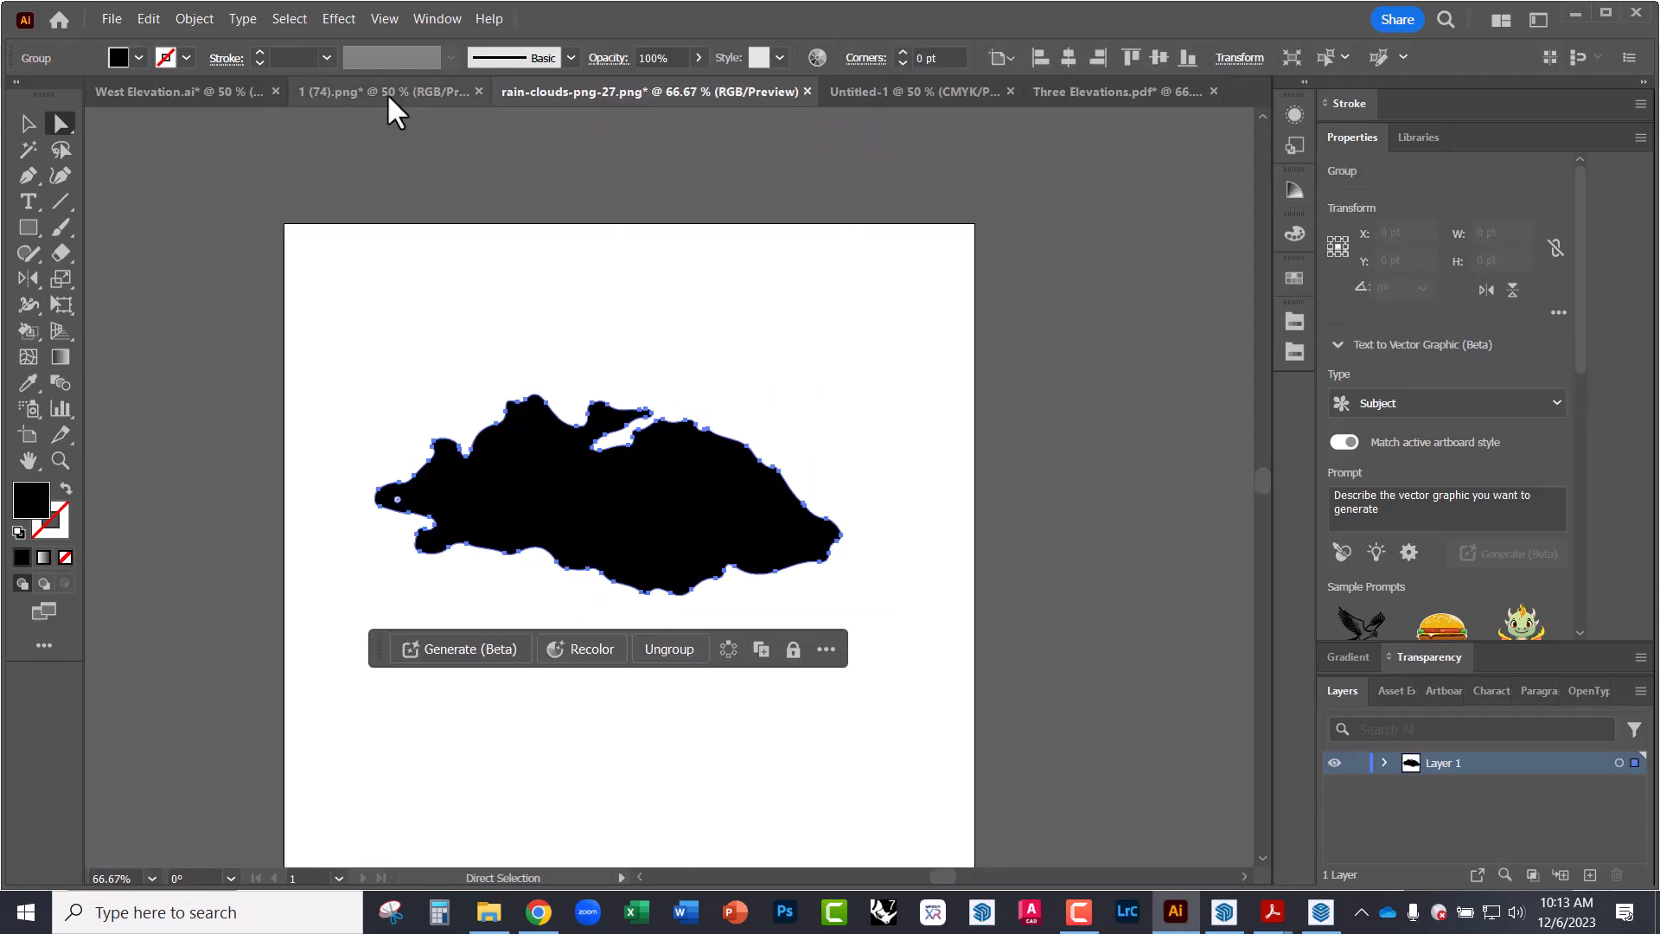
left_click(246, 95)
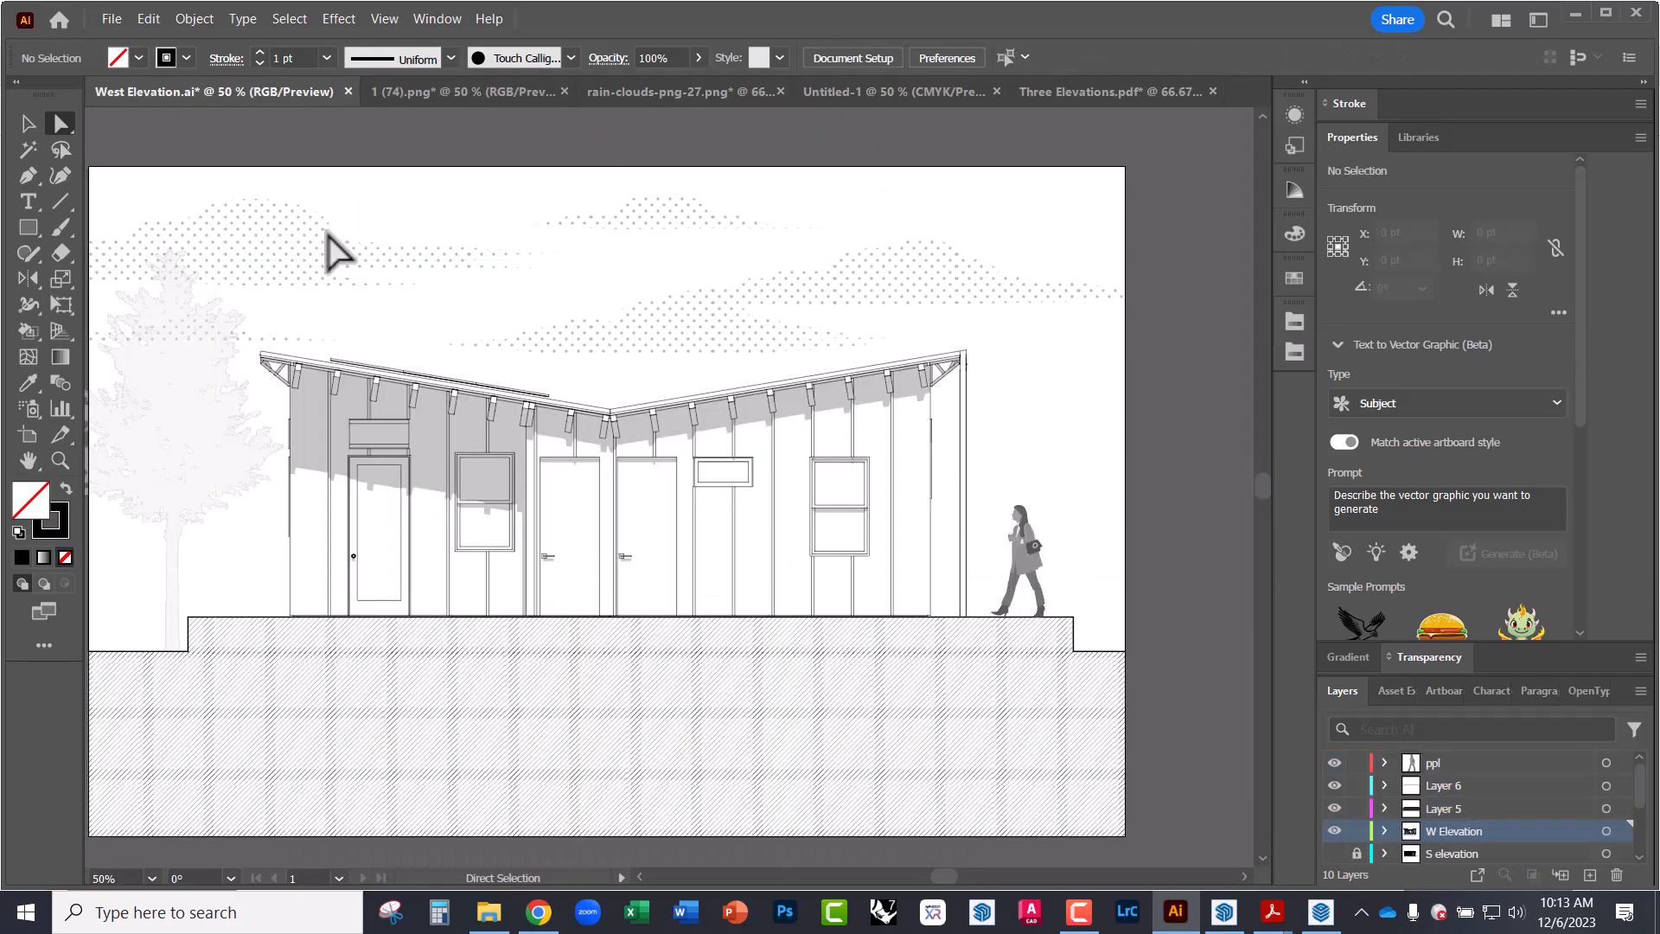
scroll(510, 327, "up", 4, "alt")
scroll(445, 419, "down", 3, "alt")
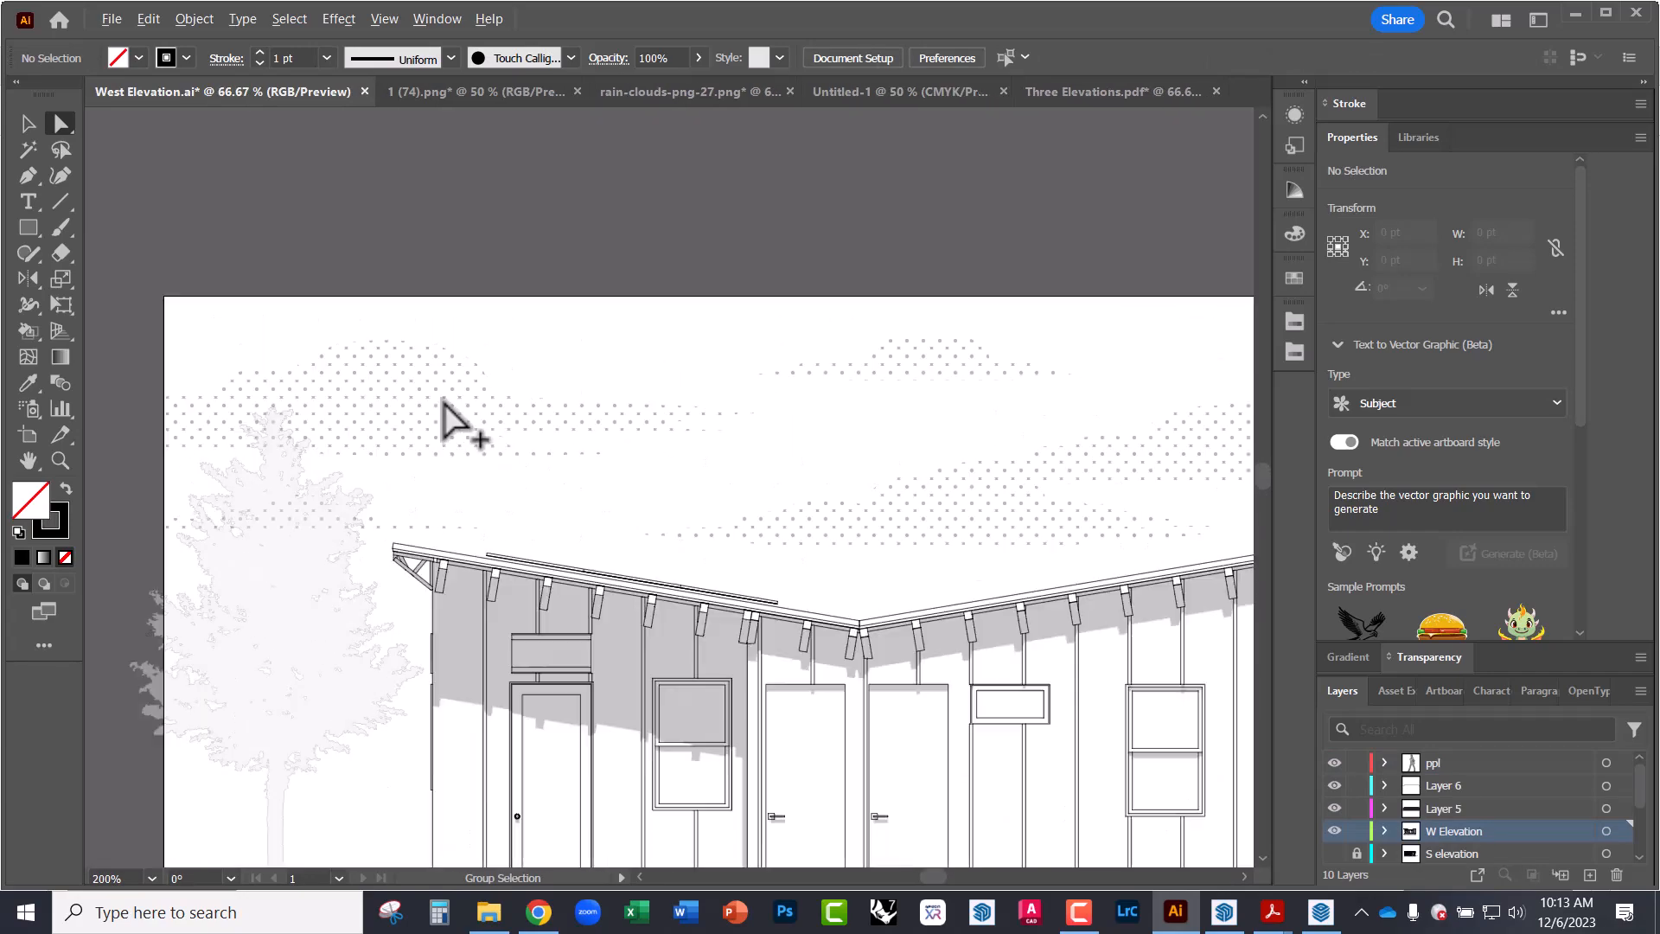
left_click_drag(999, 506, 556, 470)
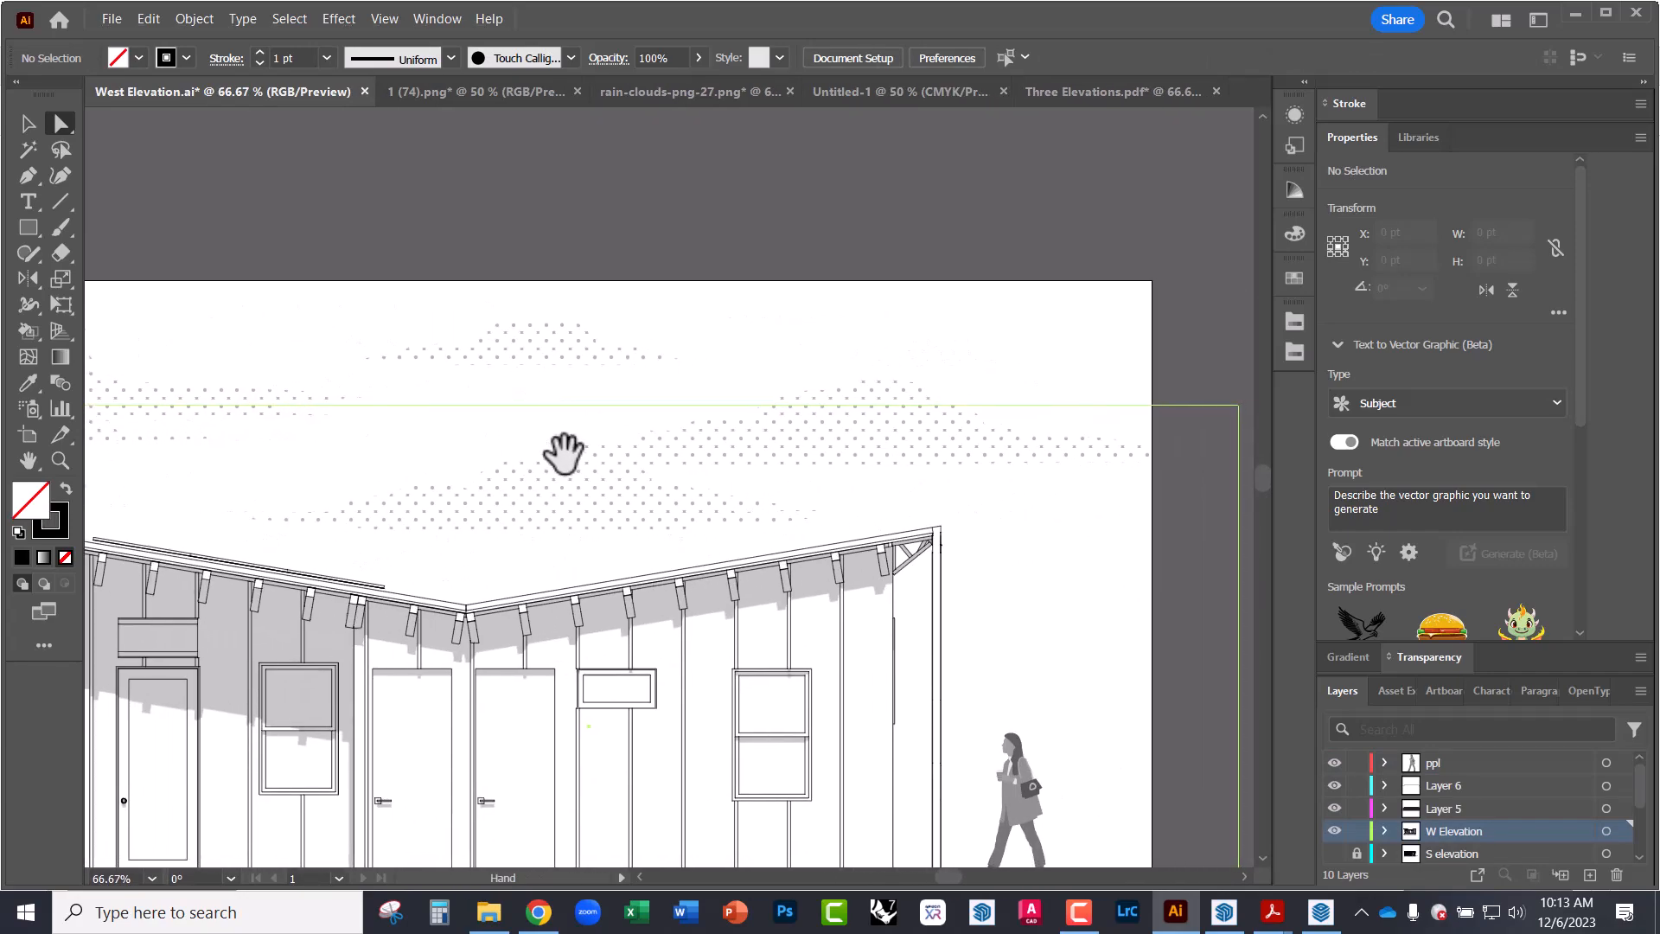
- Return to rain-clouds-png-27.png and fill the cloud shape with the first pattern of the Basic Graphics_Dots swatch library
left_click(1057, 95)
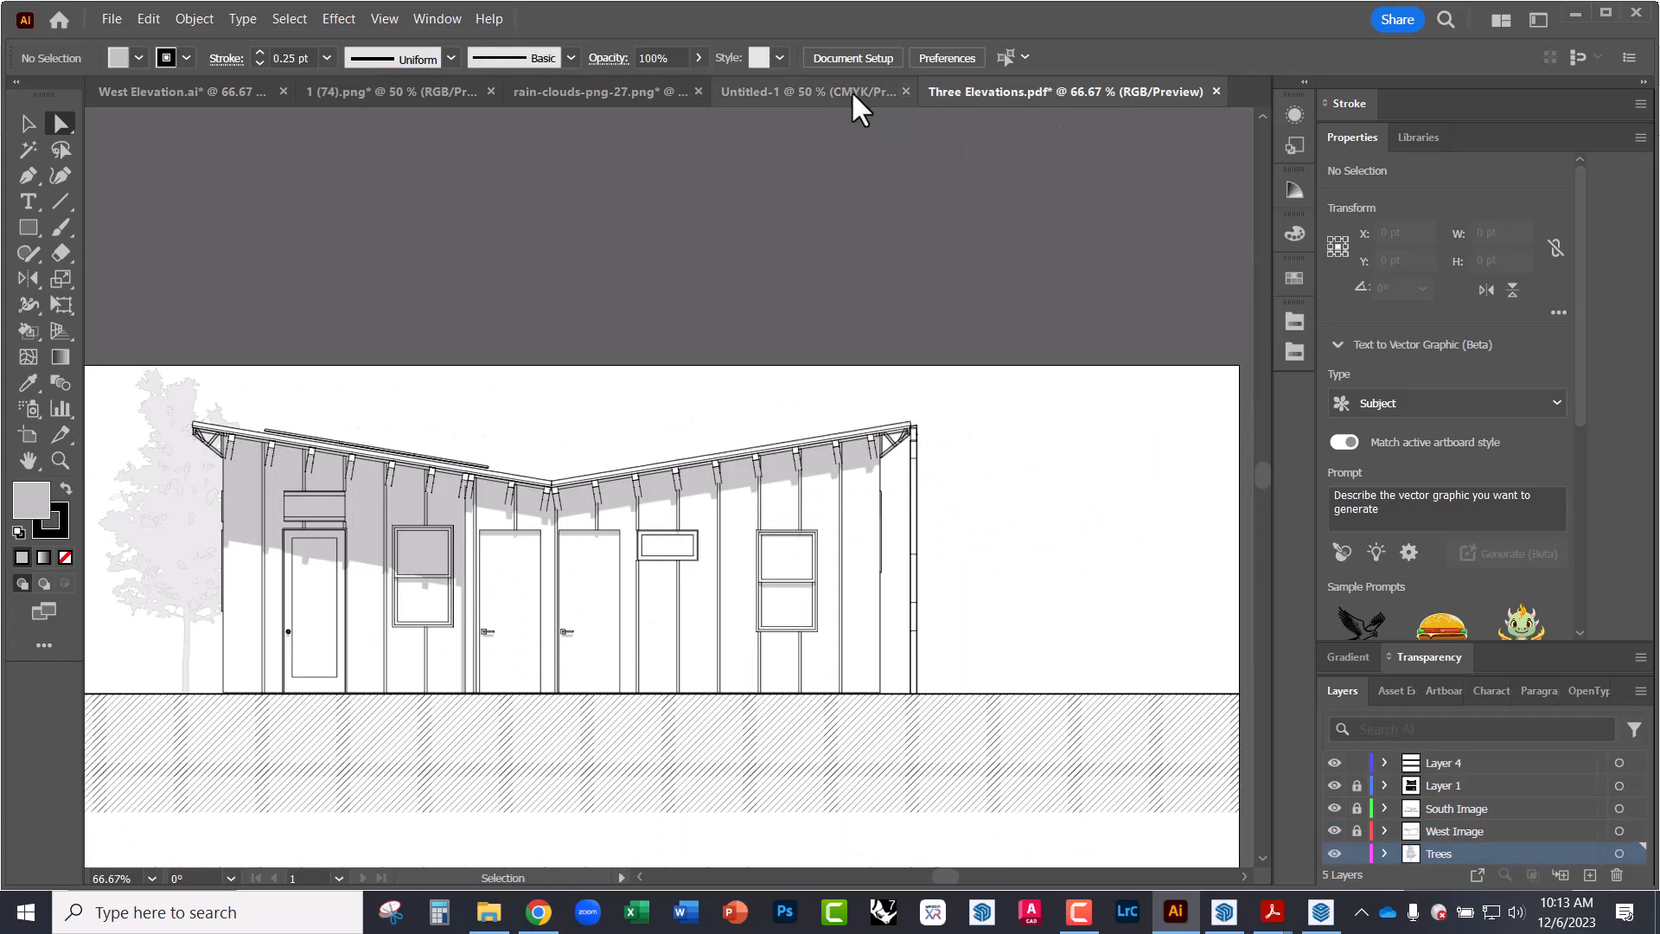
left_click(795, 94)
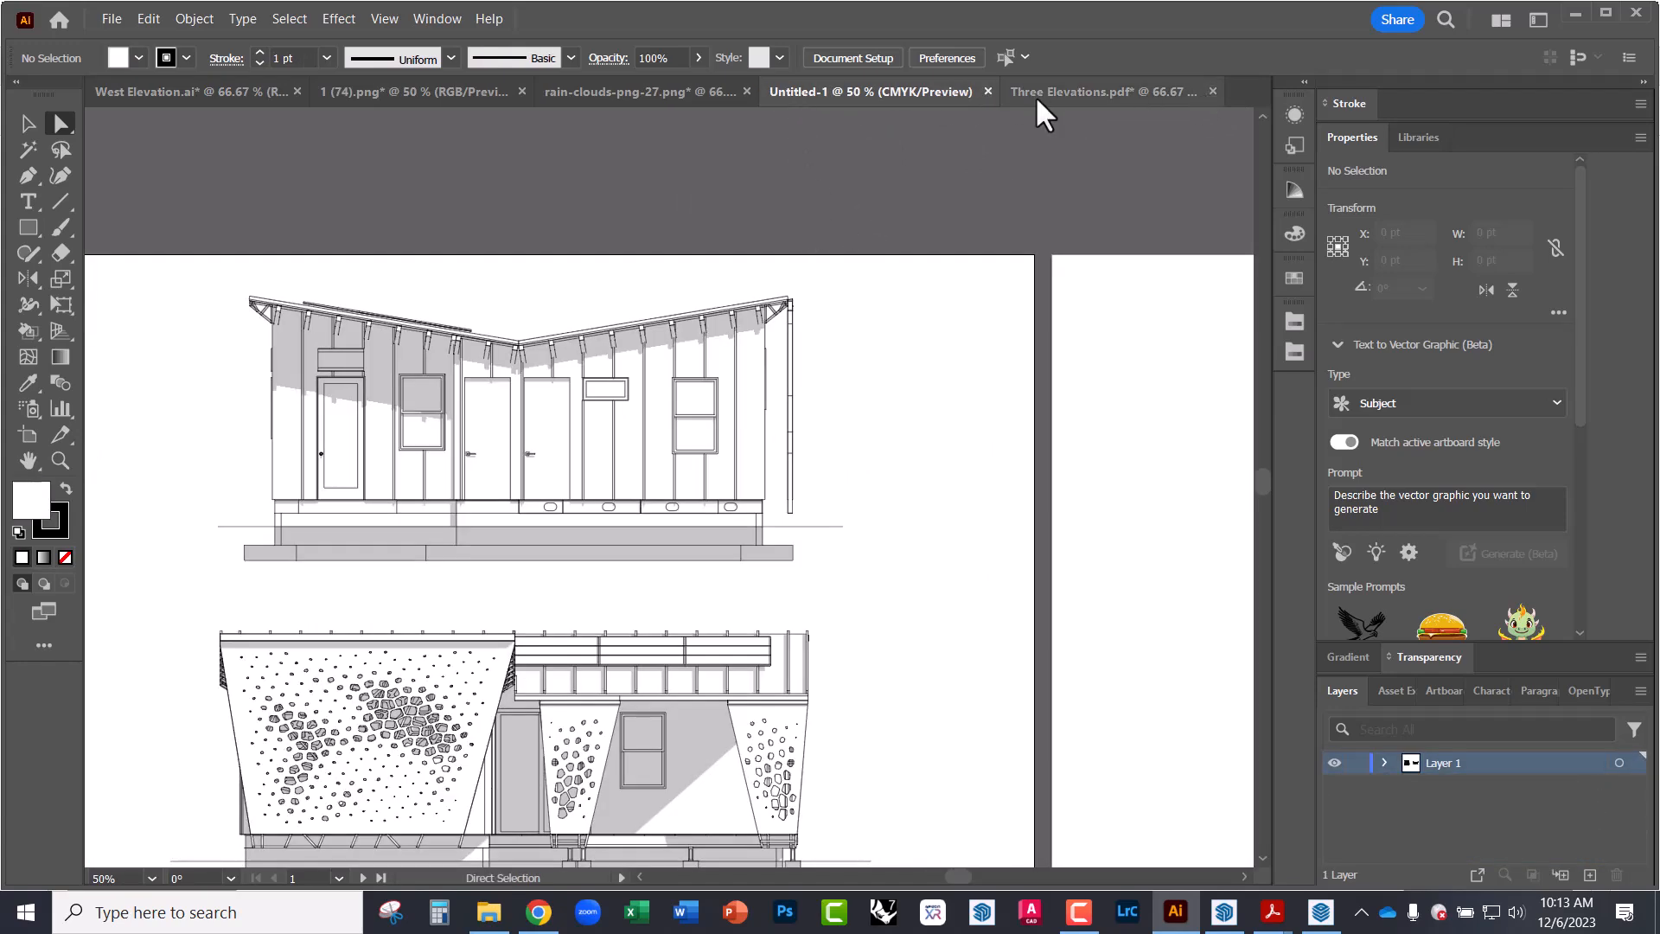
left_click(641, 91)
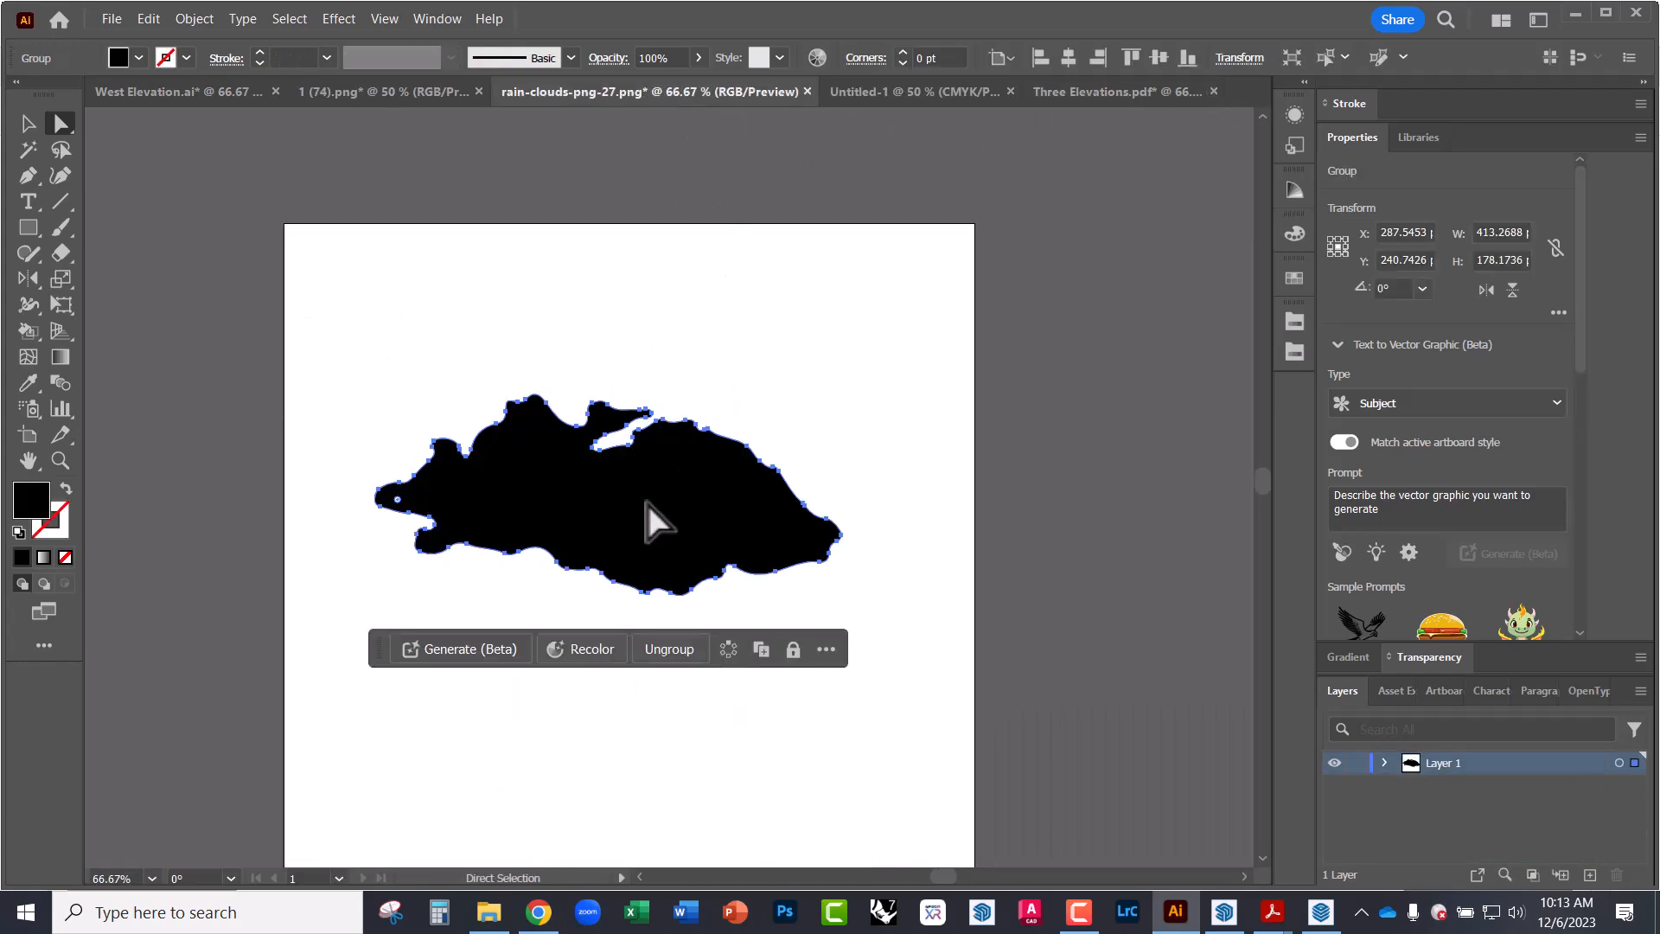
left_click(138, 58)
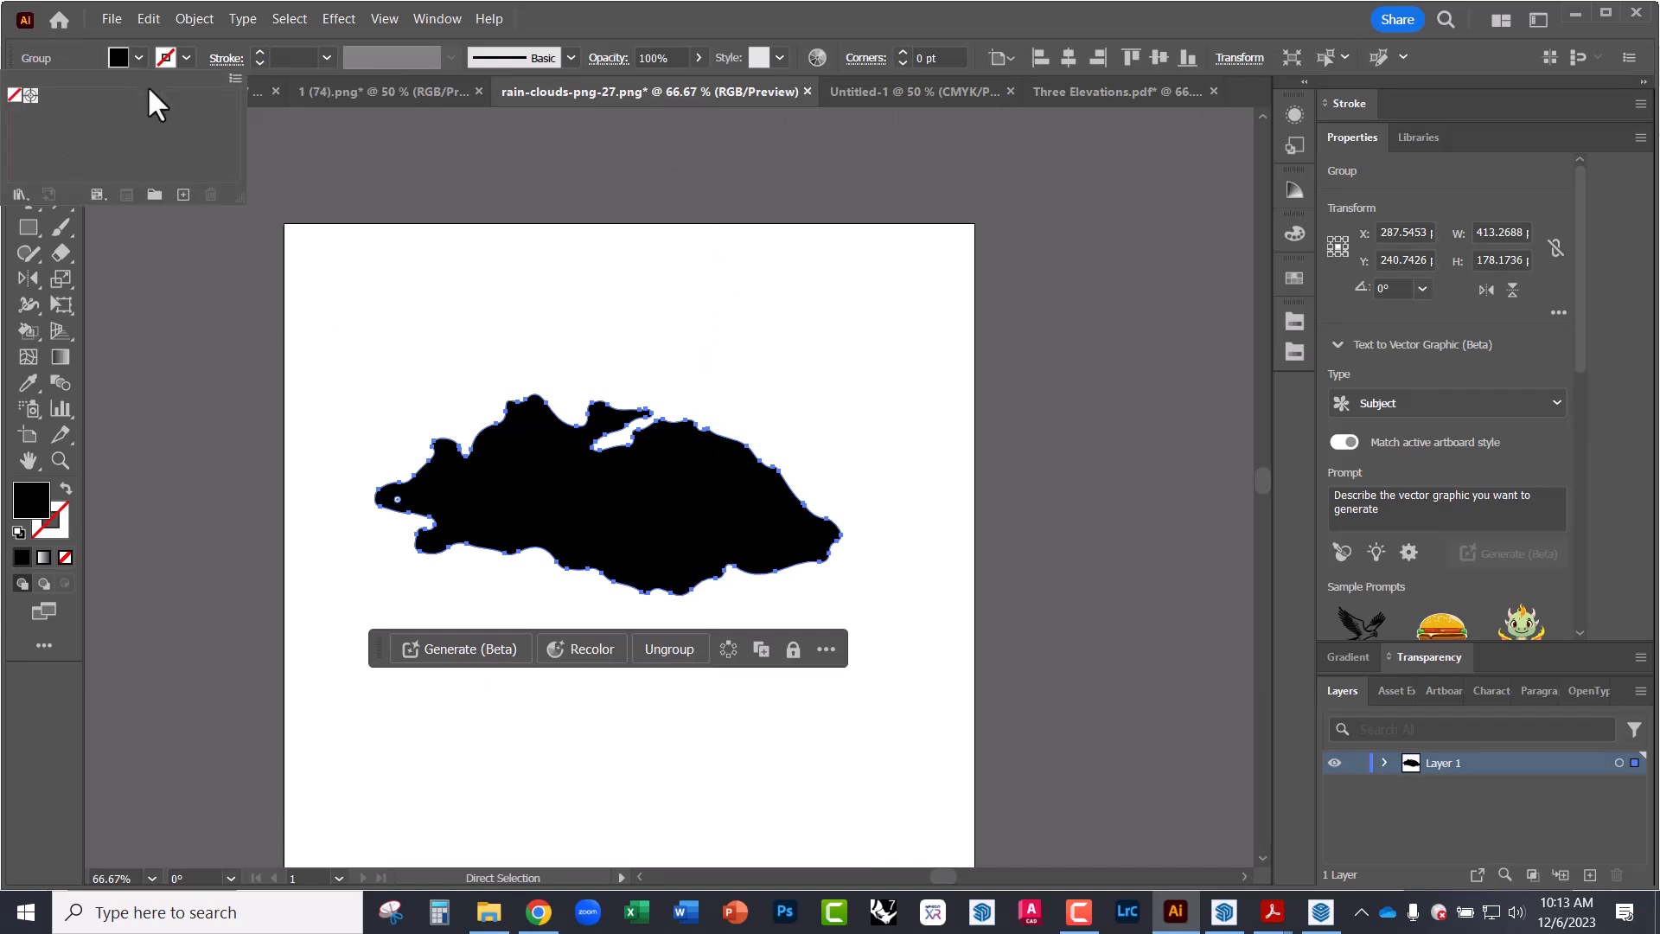
left_click(17, 197)
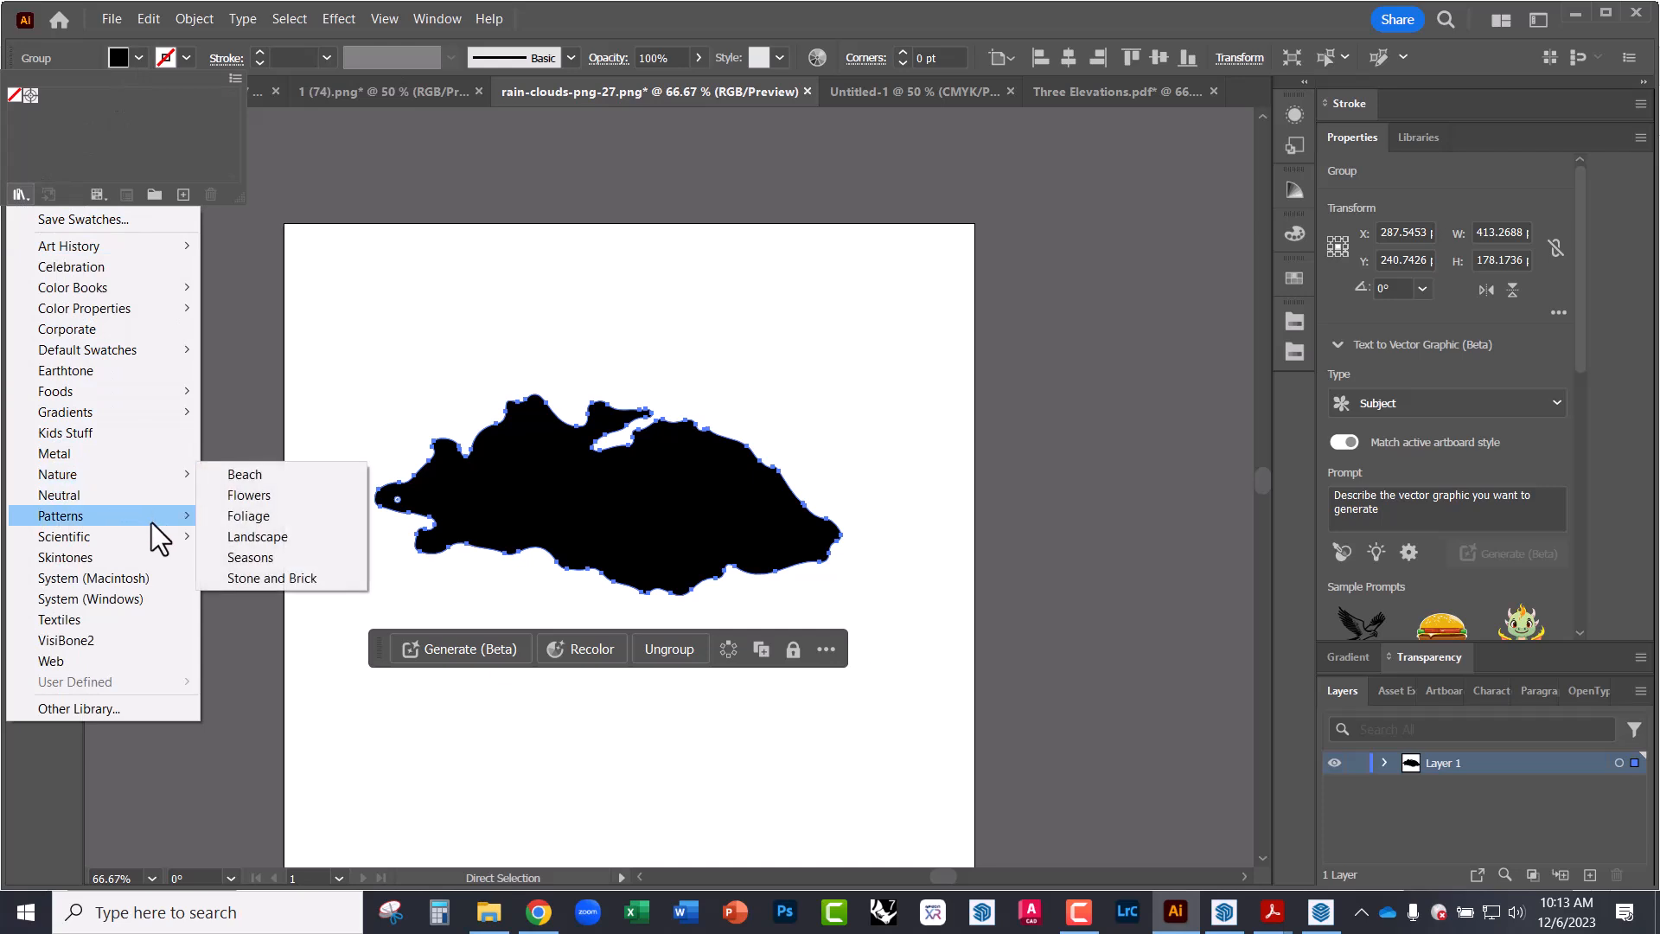
mouse_move(153, 515)
mouse_move(220, 517)
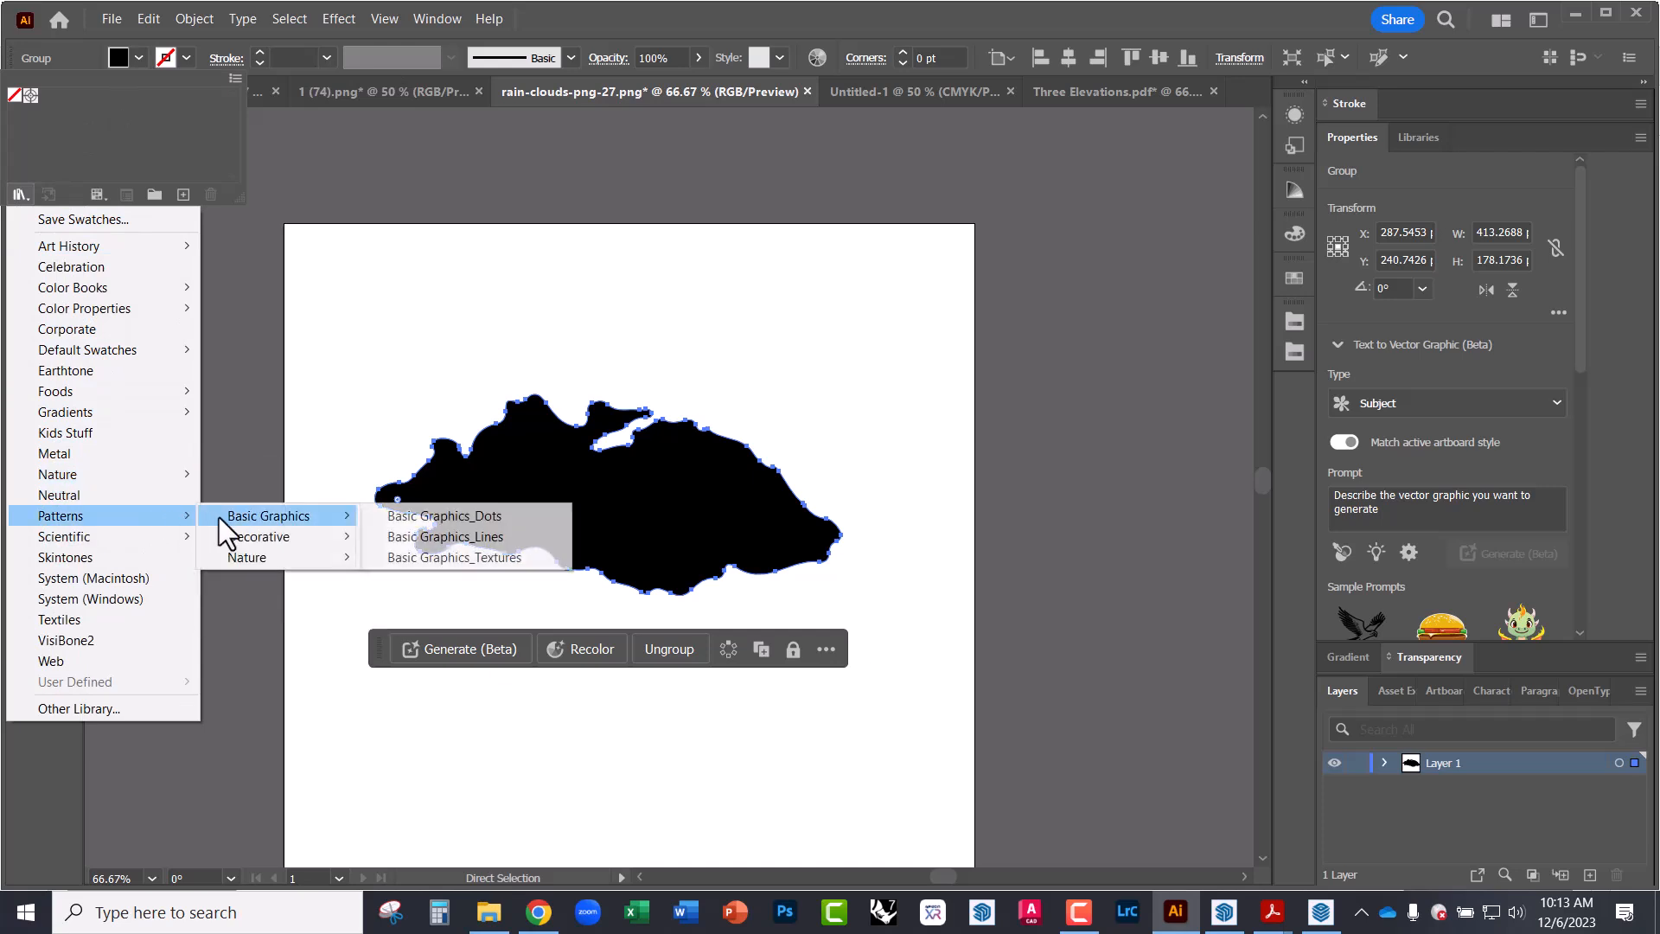
left_click(398, 521)
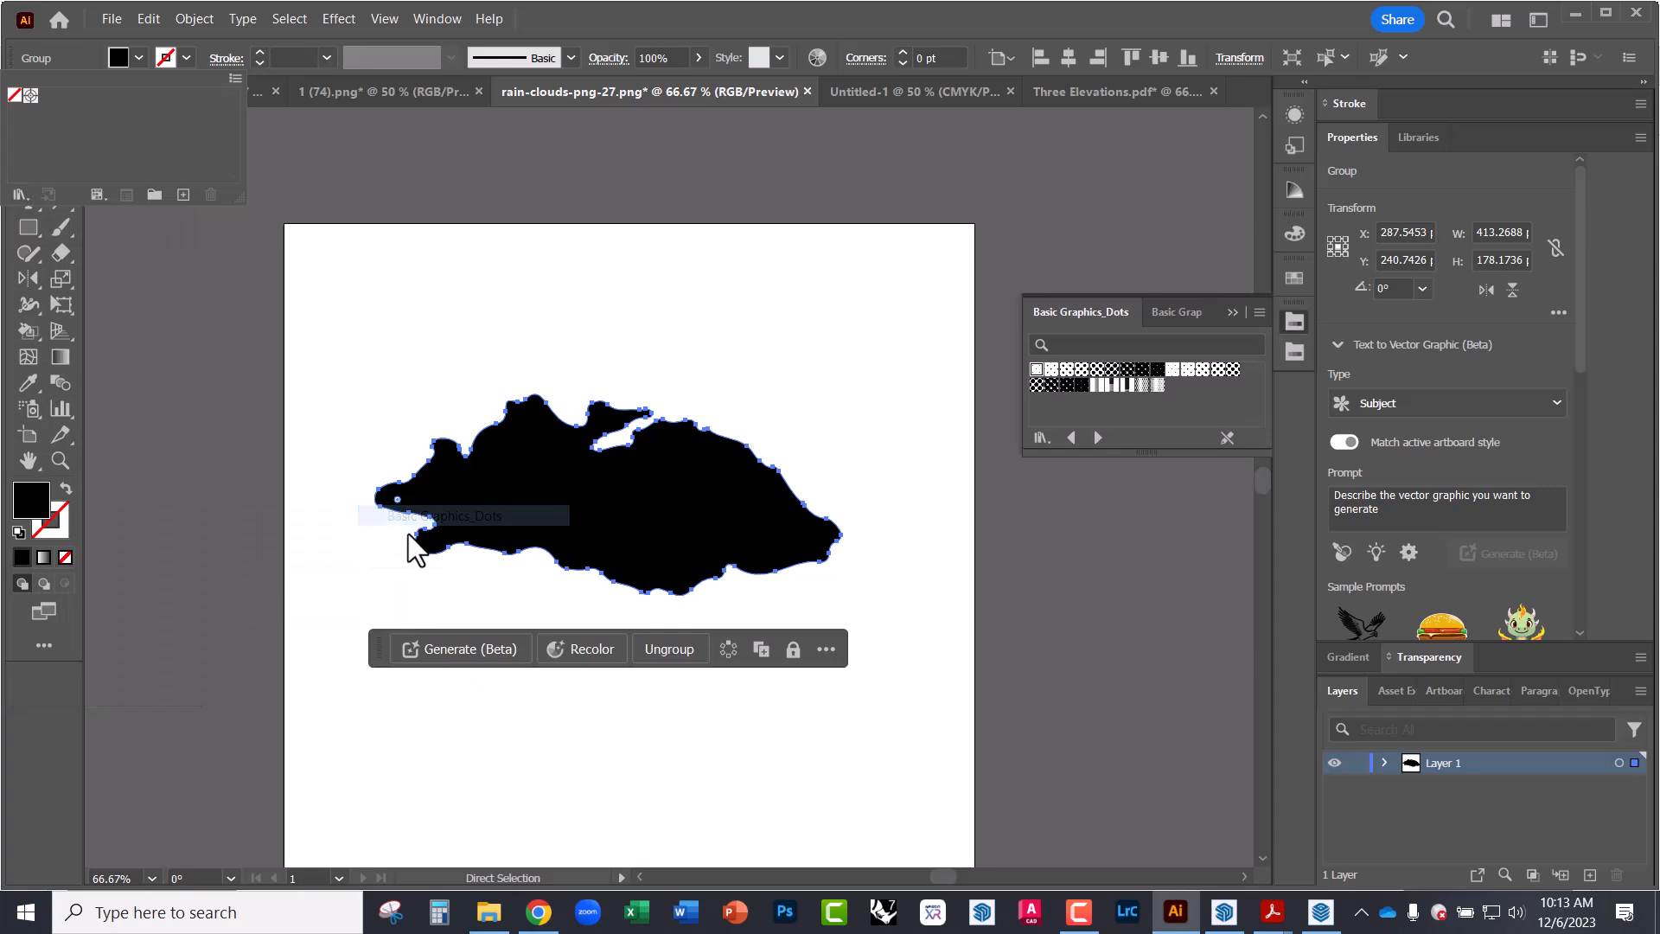
left_click(1037, 370)
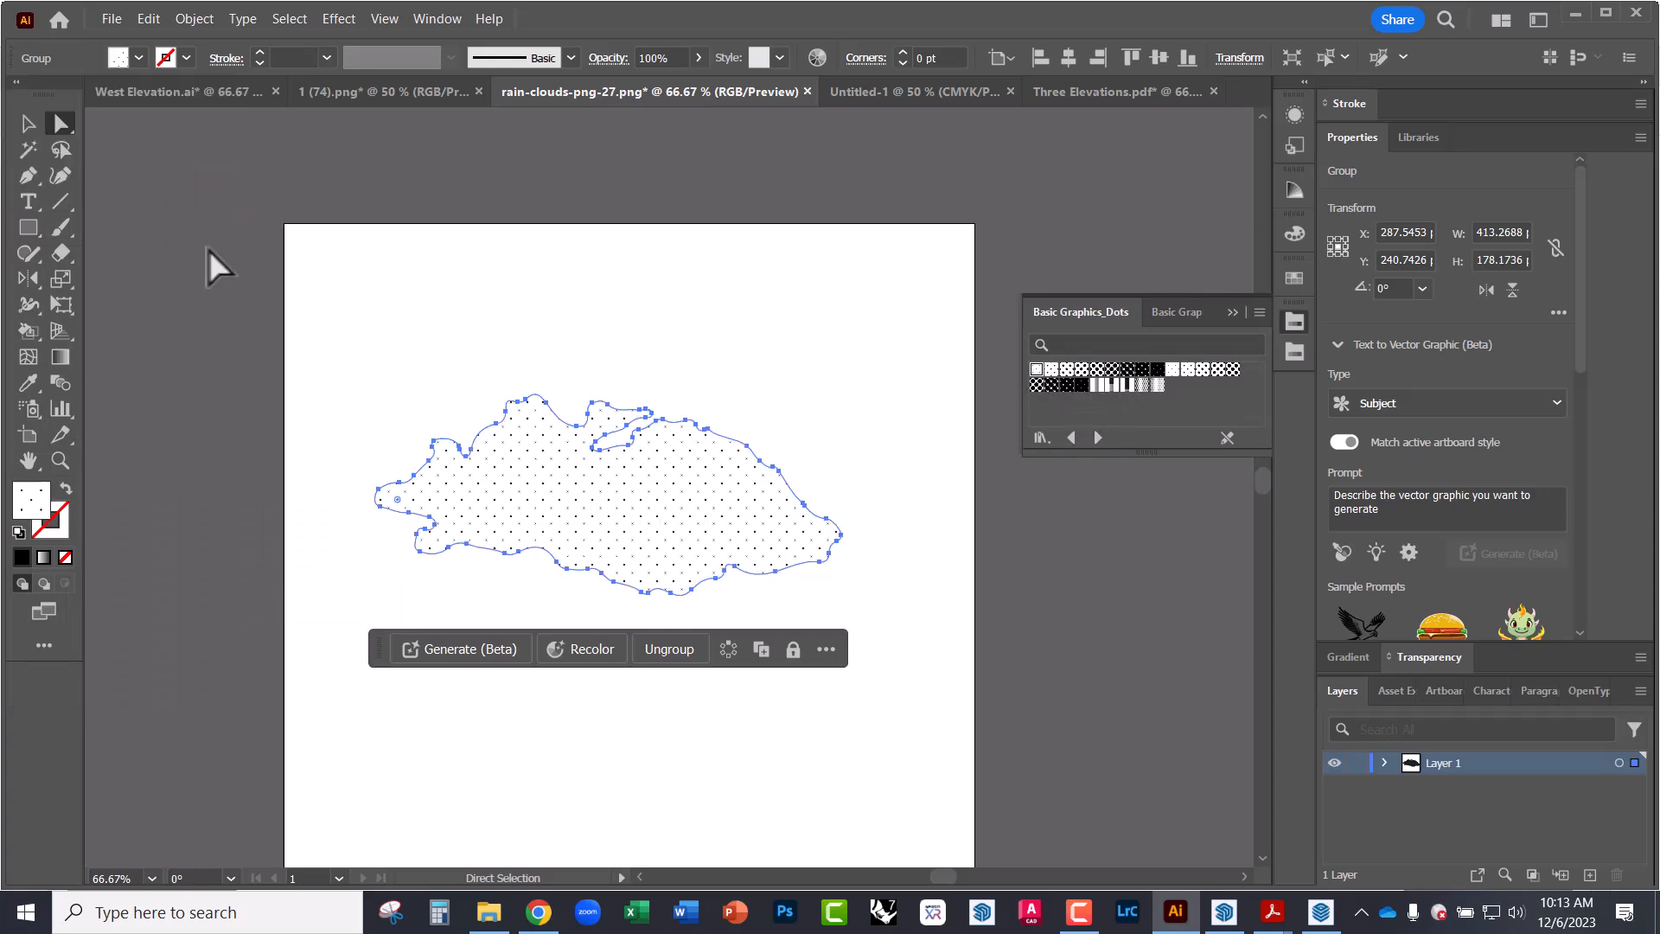
left_click(210, 221)
scroll(635, 474, "up", 3, "alt")
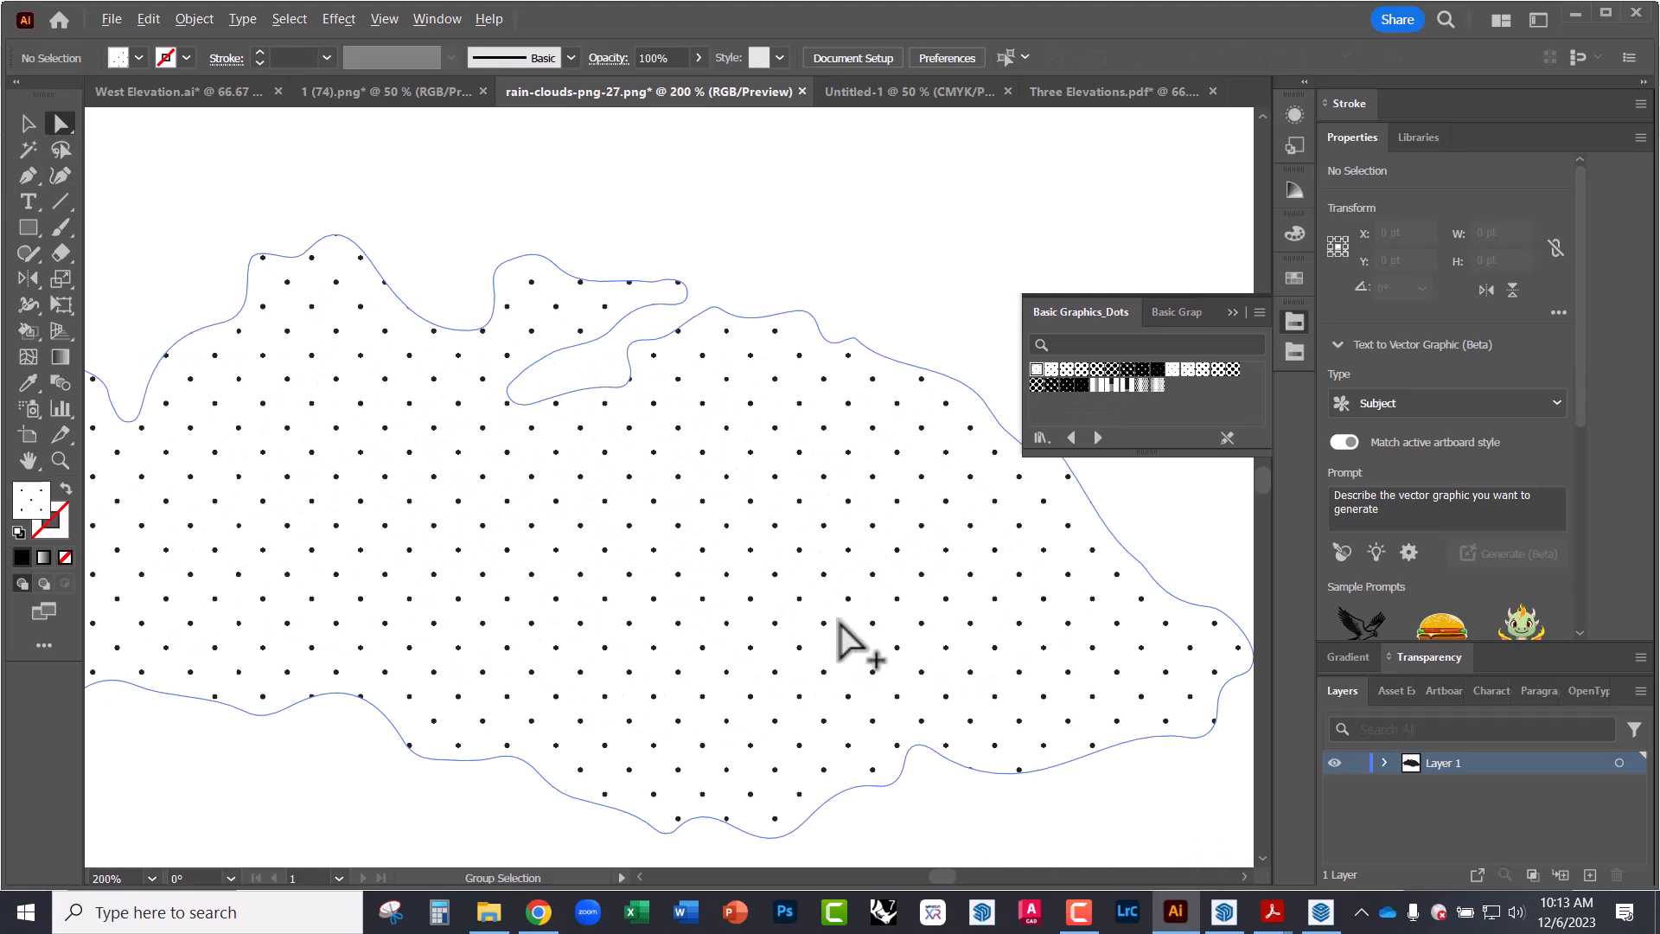
scroll(812, 620, "down", 2, "alt")
- Flatten the dotted cloud vertically to about 114 pt high without changing its width
left_click(26, 125)
scroll(484, 389, "down", 1, "alt")
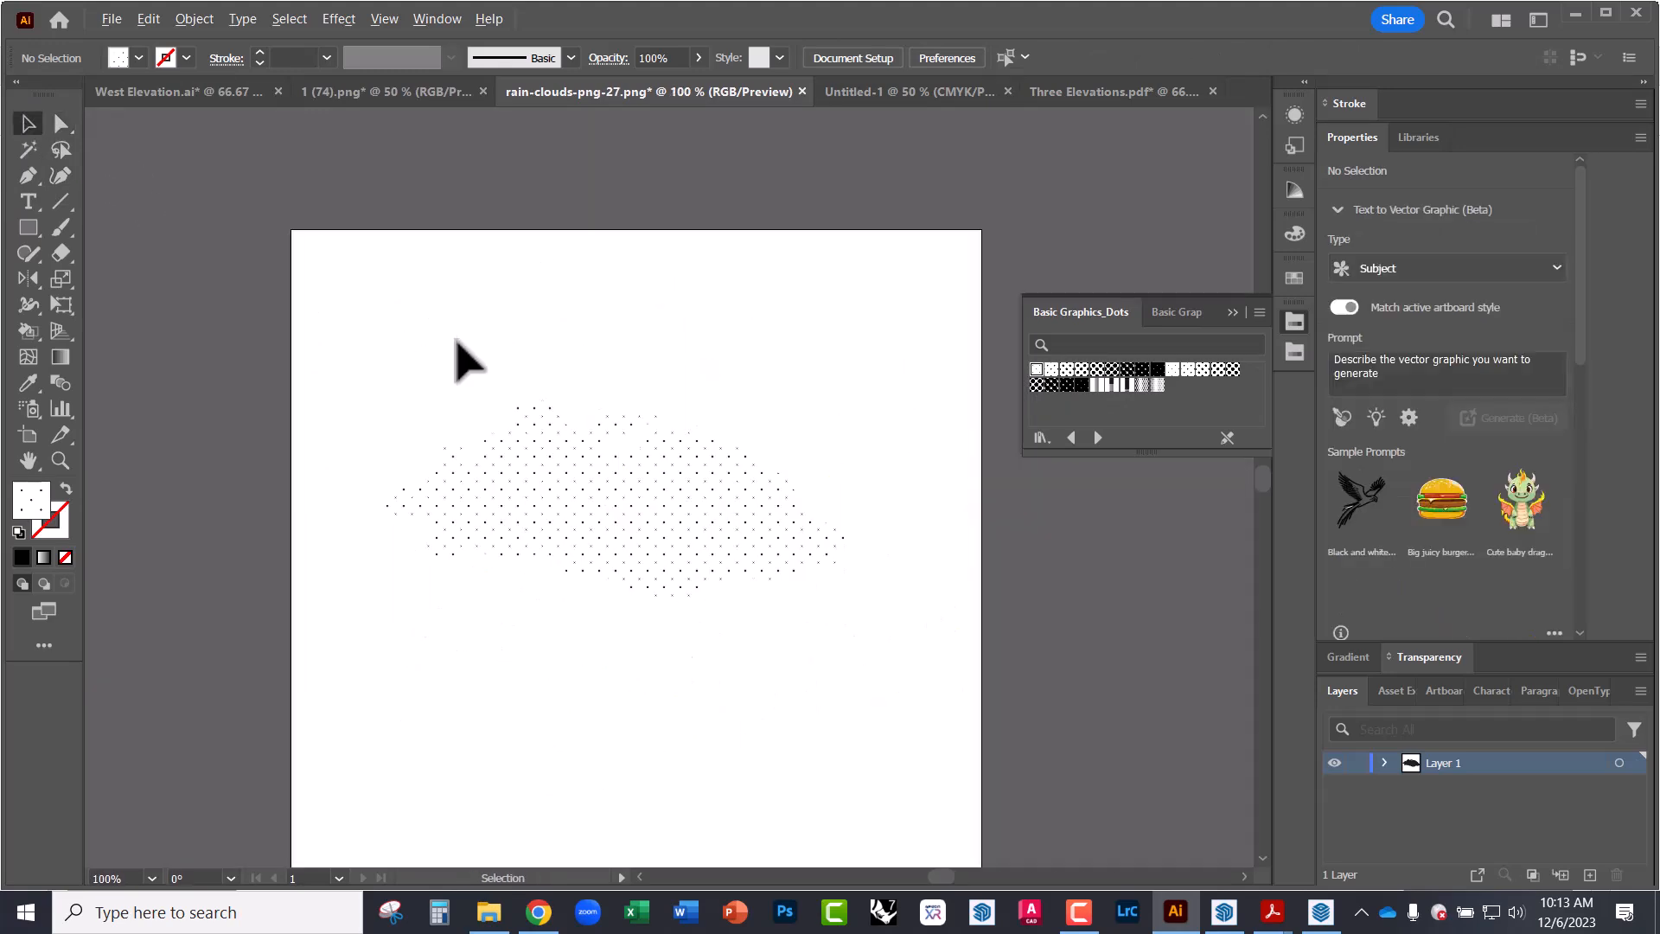
left_click(610, 488)
left_click_drag(625, 599, 629, 532)
scroll(647, 459, "up", 1, "alt")
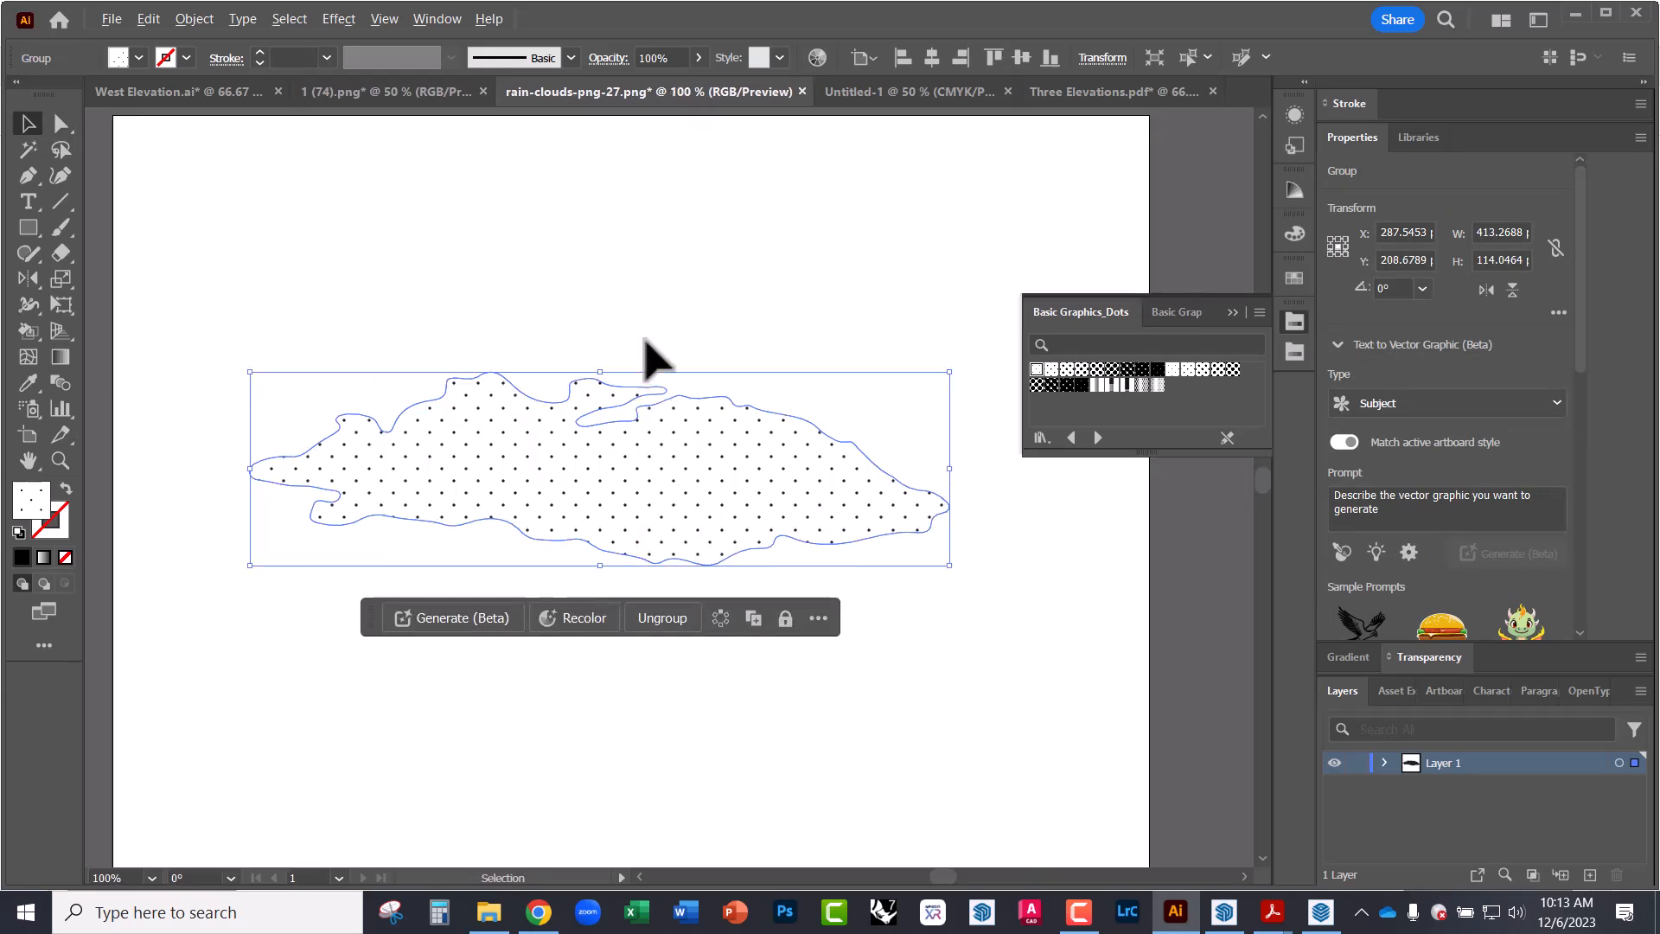
left_click(641, 302)
scroll(544, 440, "down", 1, "alt")
- Duplicate the dotted cloud below and to the right of the original and rotate the copy 180°
left_click(621, 466)
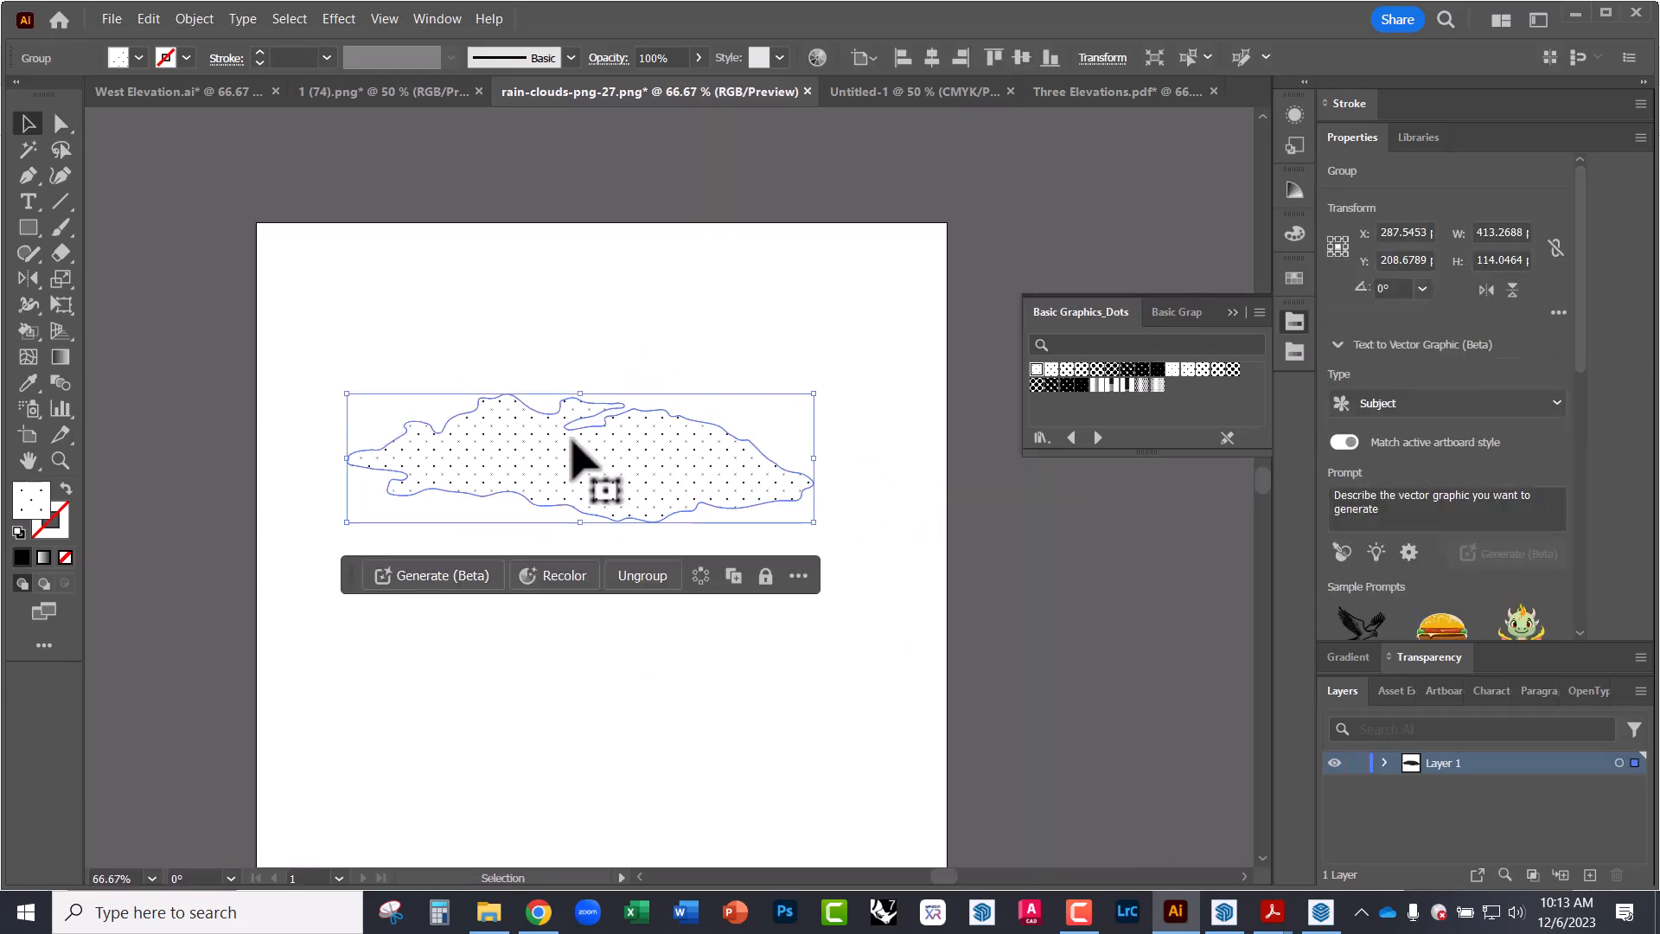
left_click_drag(556, 445, 700, 623, "alt")
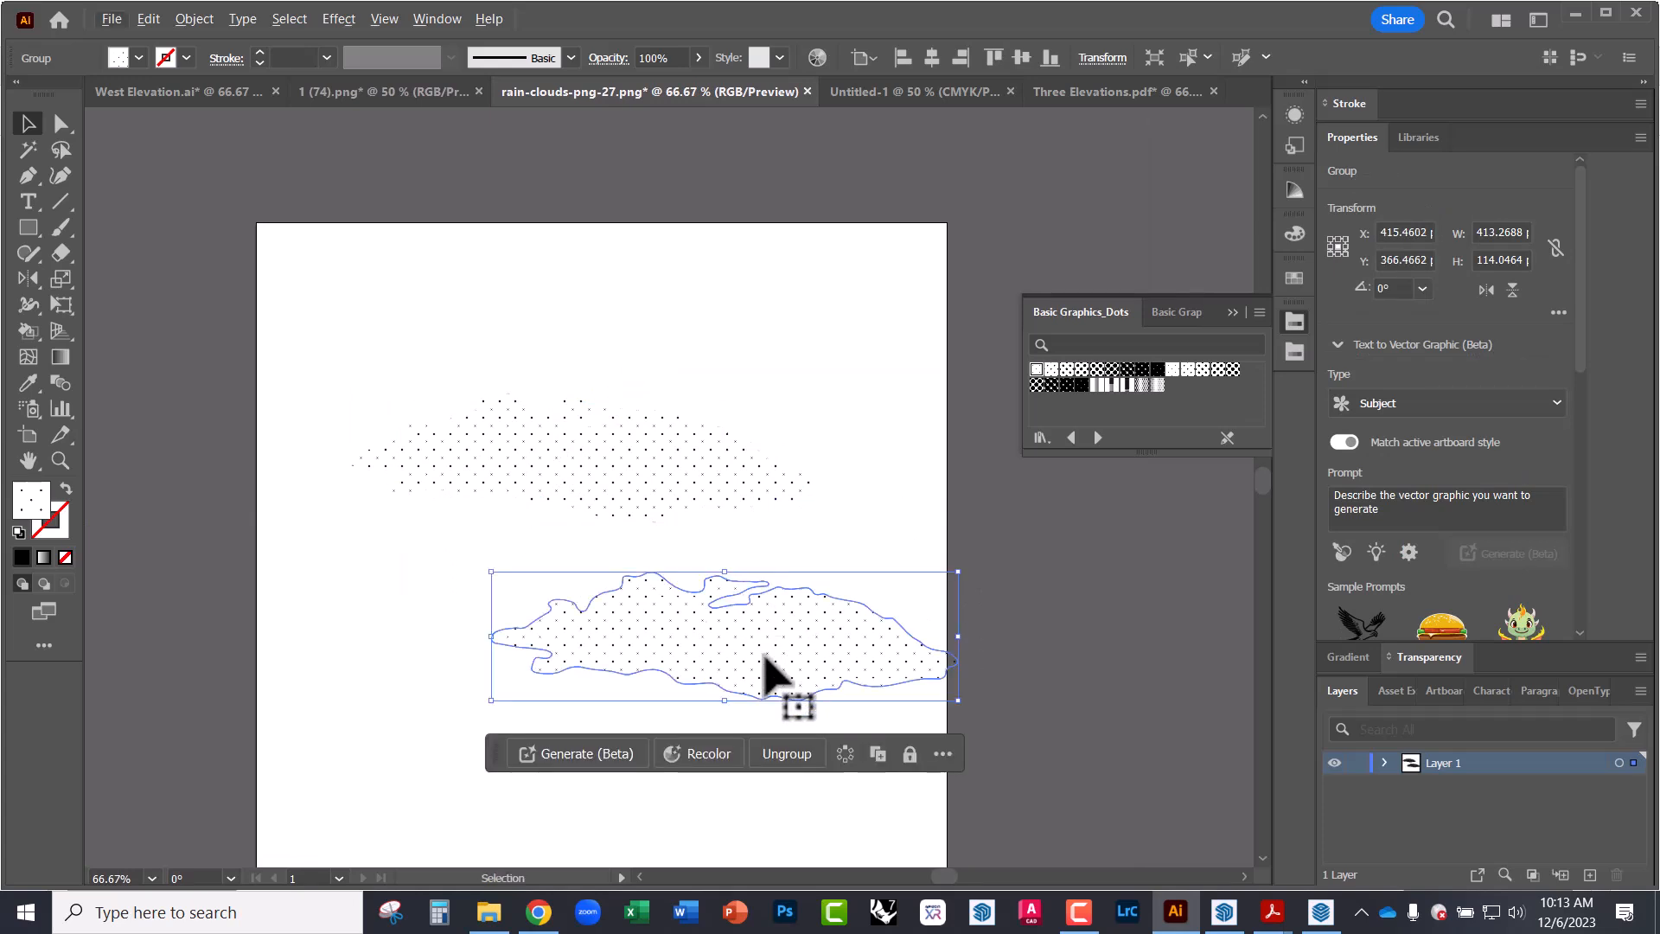
left_click(726, 709)
left_click(731, 663)
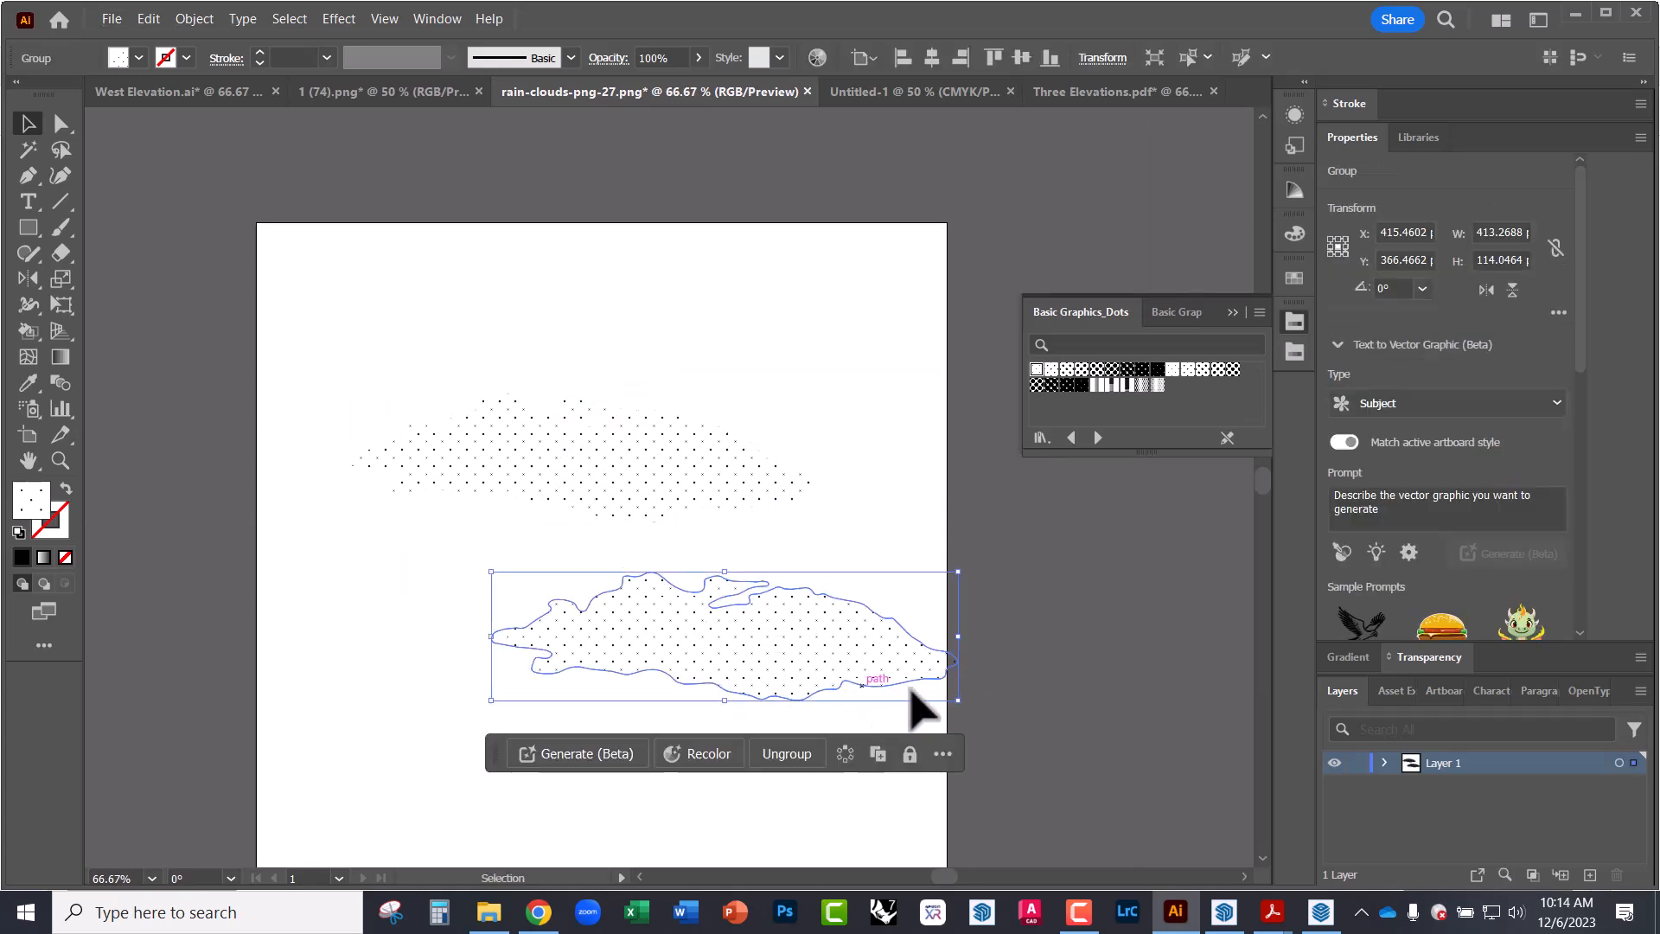
left_click_drag(966, 637, 645, 659)
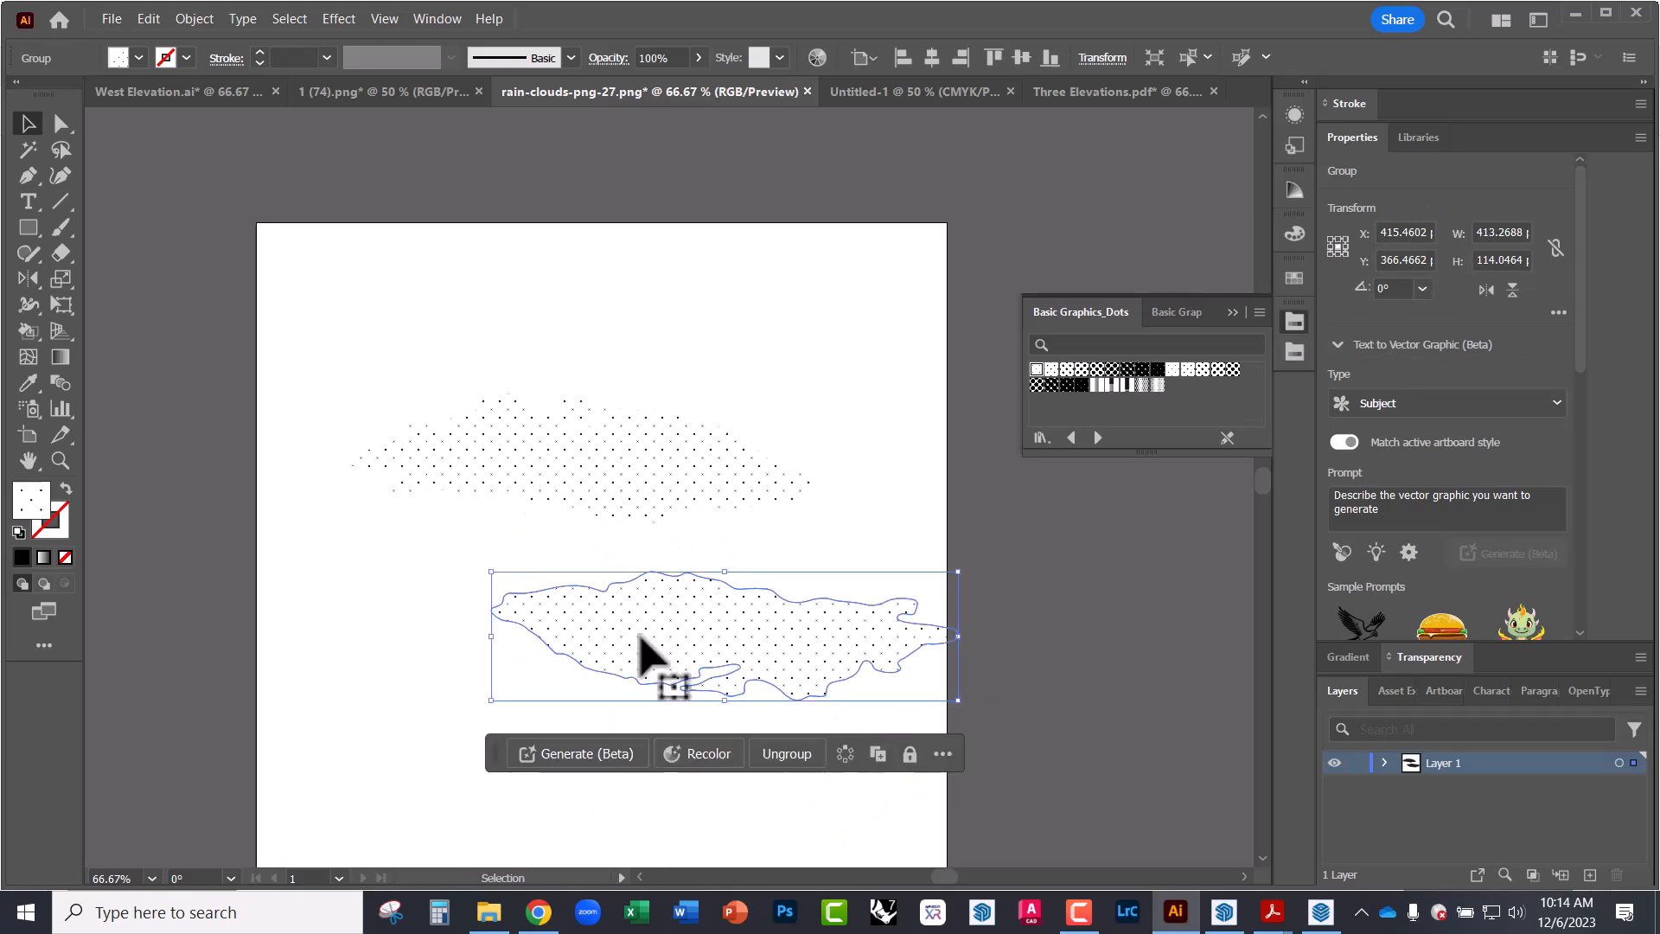
- Flatten the rotated cloud to about 60 pt high and stagger it with two more copies around the original cloud
left_click_drag(727, 700, 914, 410)
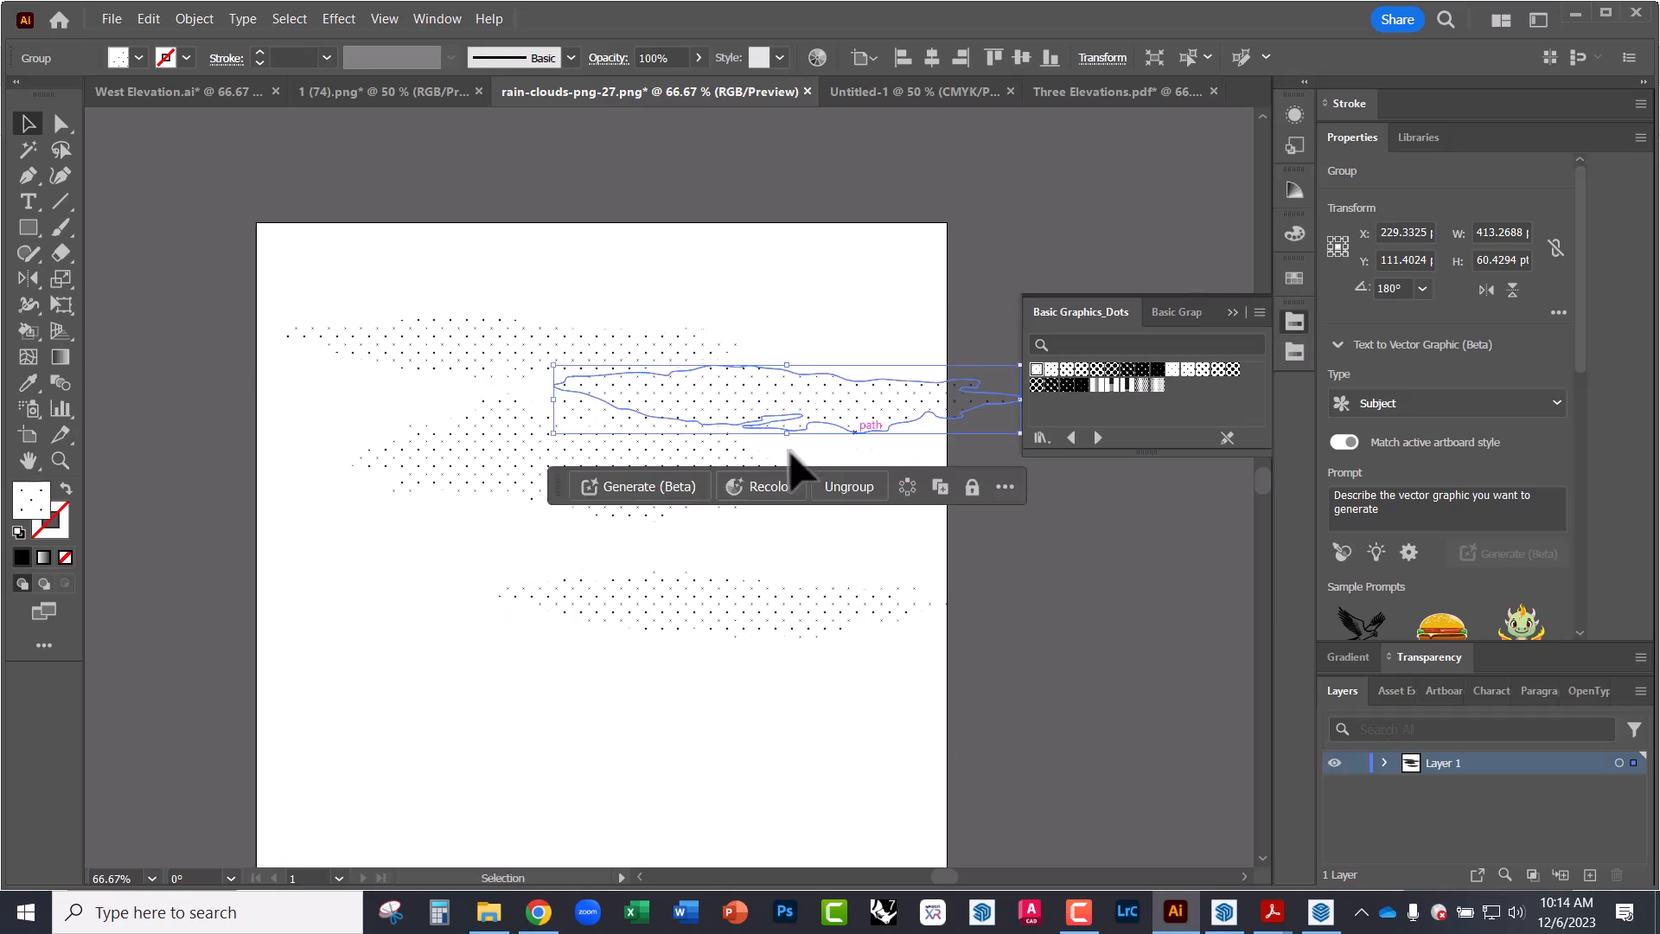
left_click_drag(497, 445, 409, 510)
left_click_drag(823, 623, 828, 597)
left_click(911, 697)
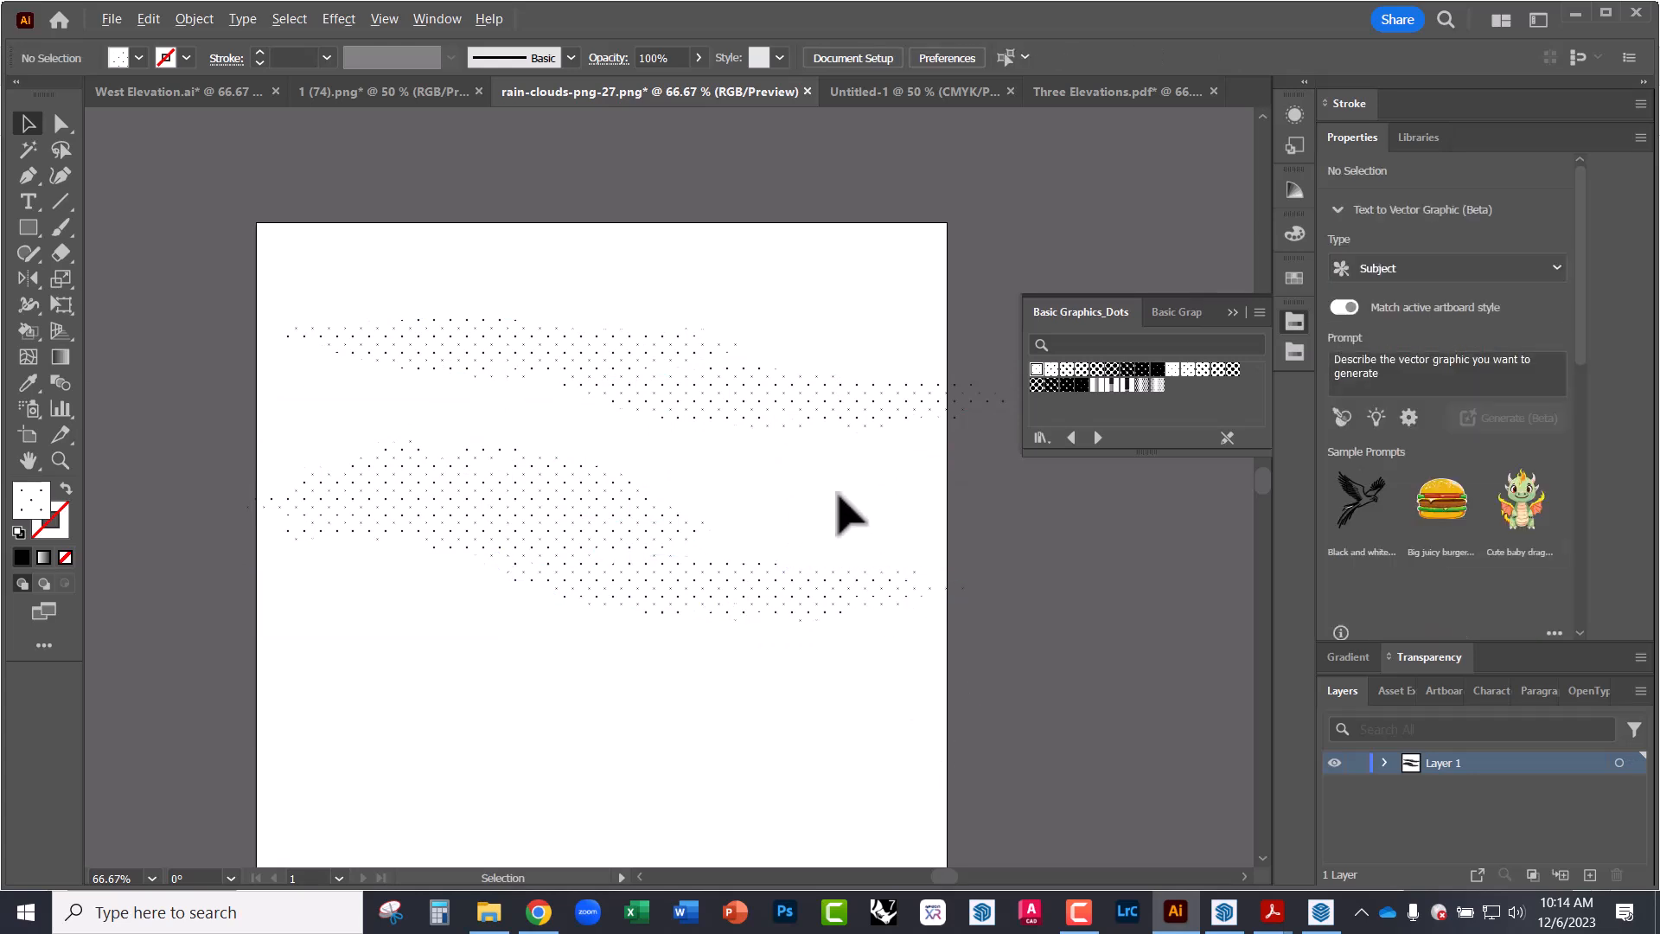
left_click_drag(575, 487, 612, 466)
left_click(800, 617)
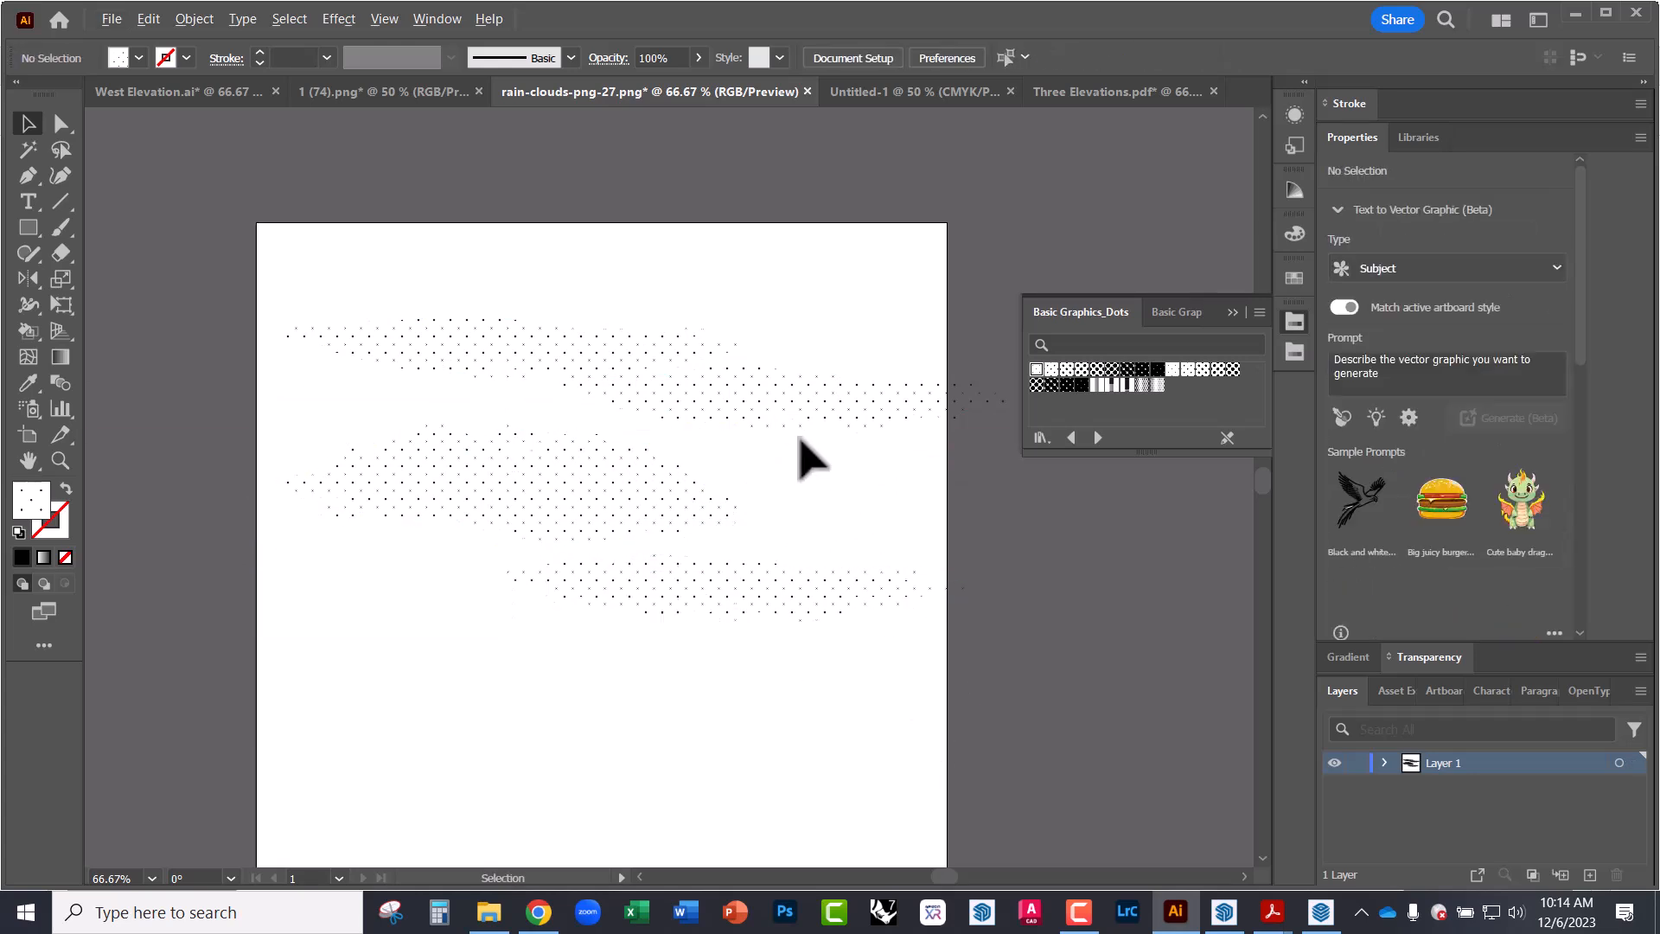
scroll(808, 458, "up", 1, "alt")
scroll(767, 554, "down", 1, "alt")
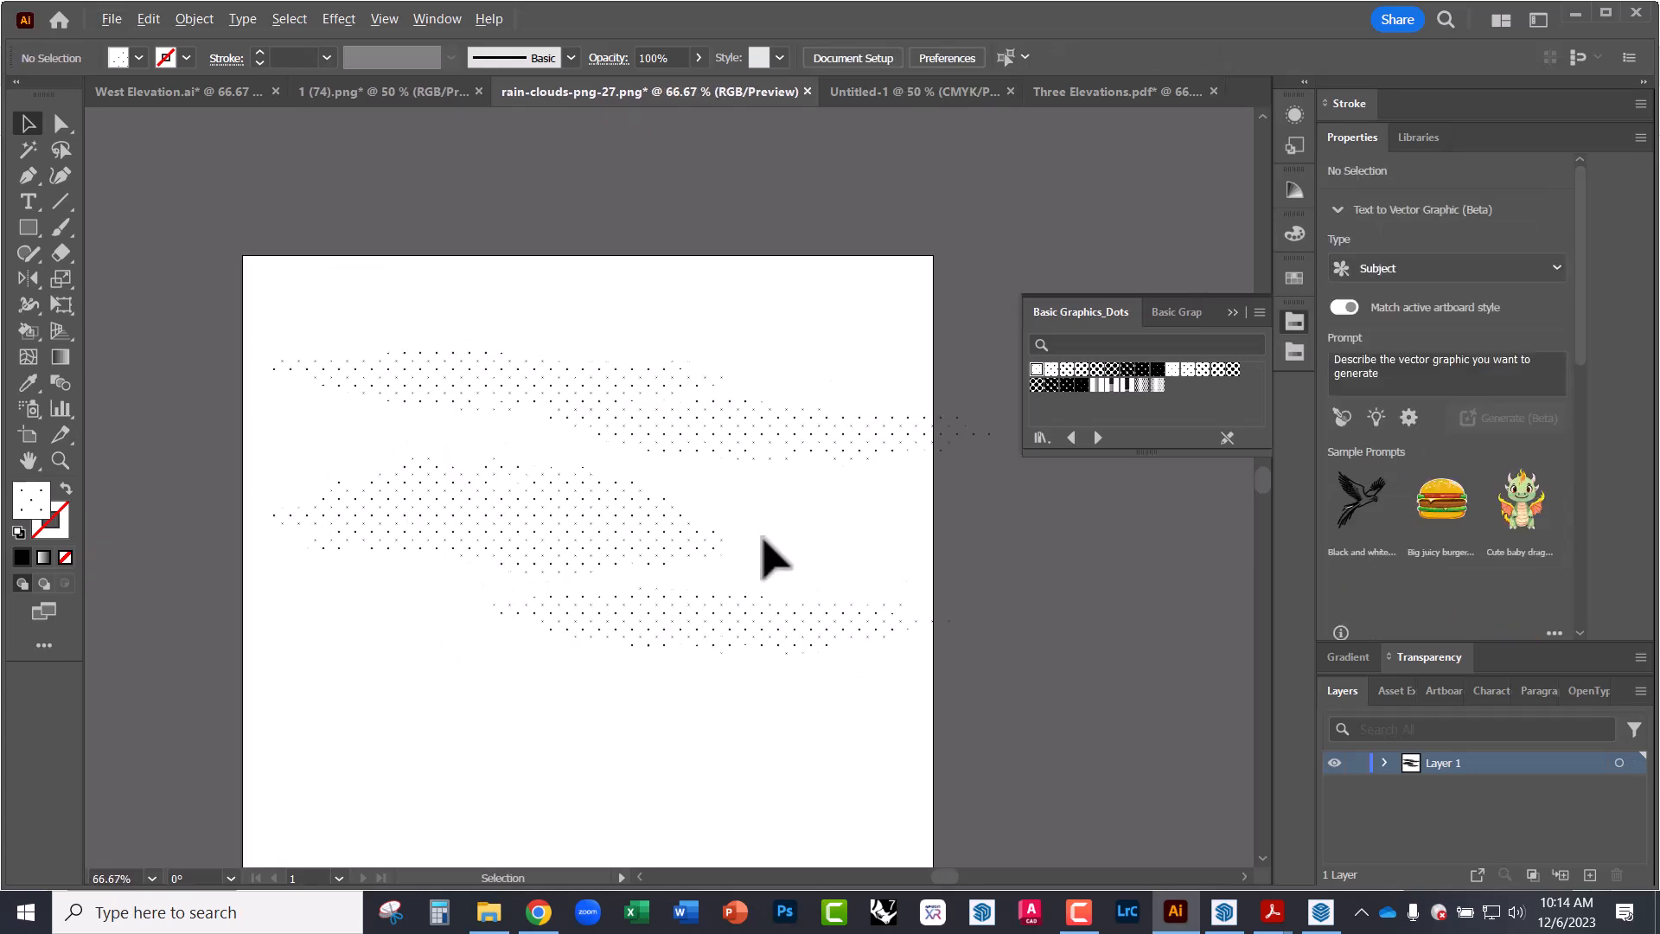
- Select all four dotted clouds and reset them to the default white fill and 1 pt black stroke
left_click(653, 516)
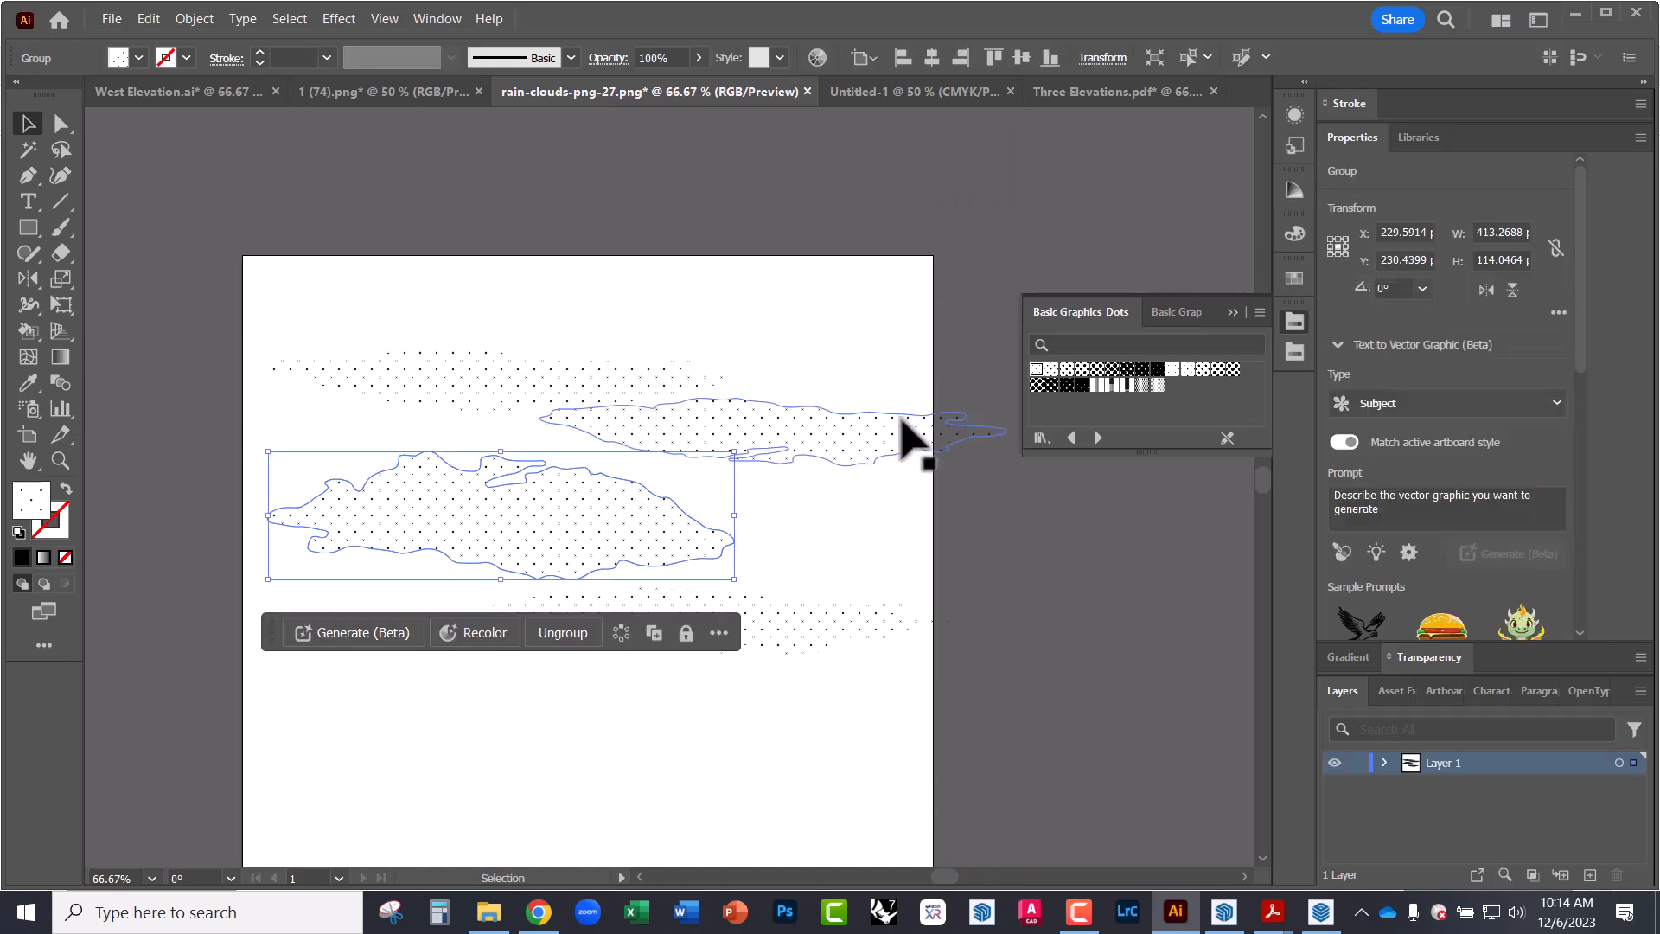
left_click(949, 478)
left_click(679, 549)
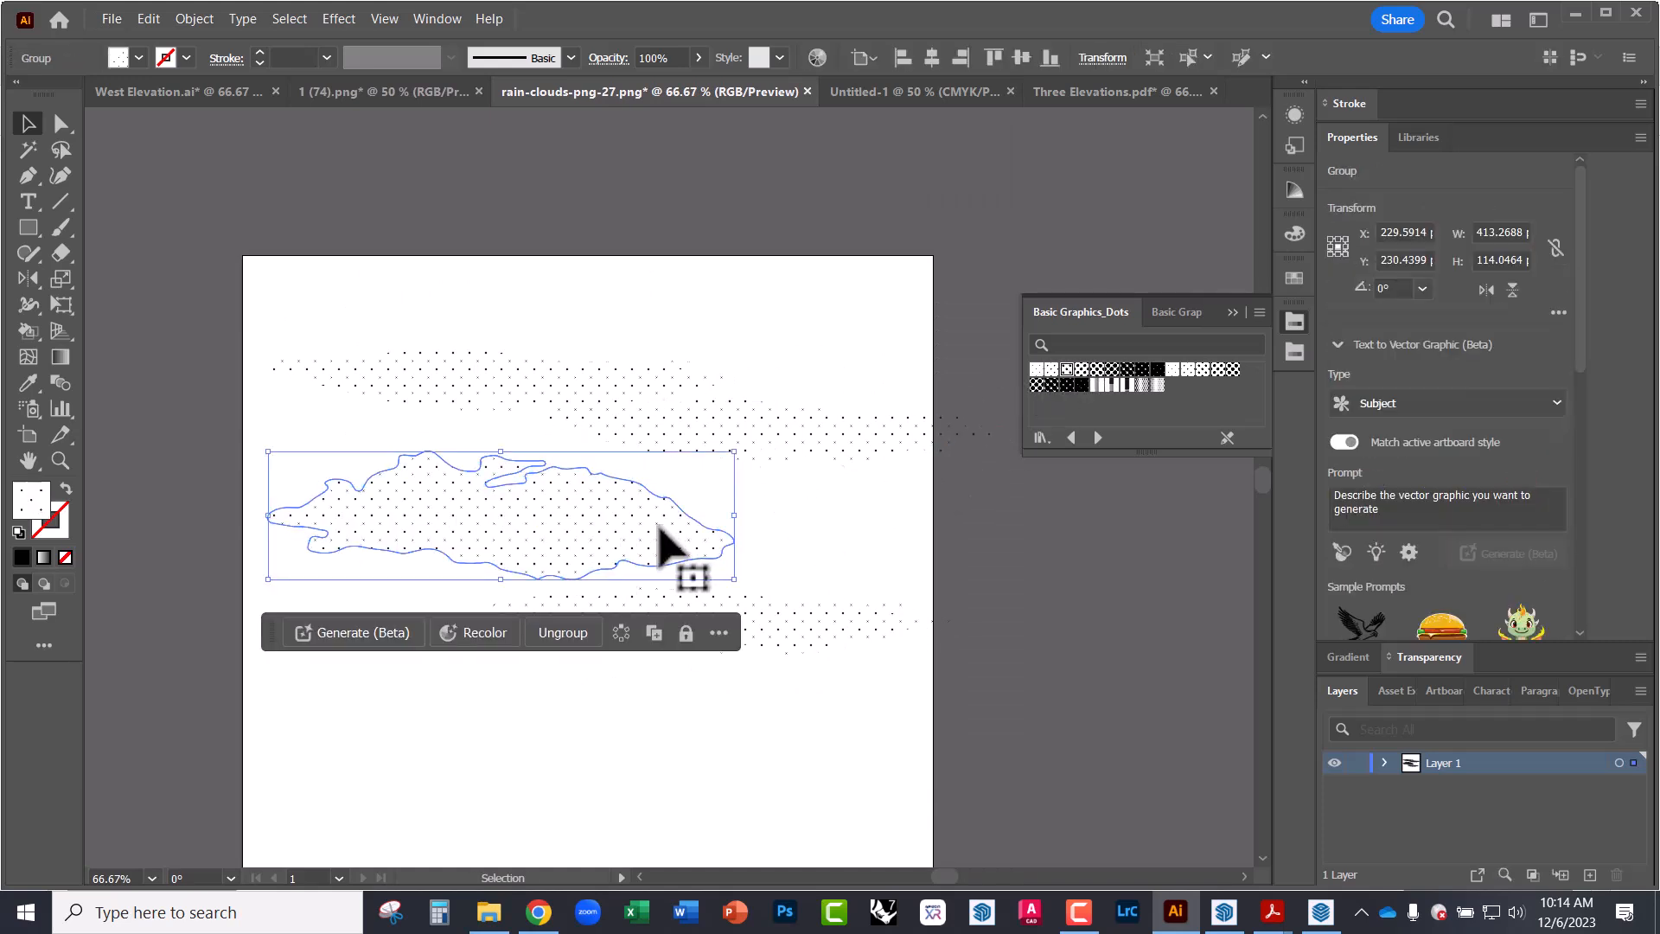
left_click(921, 545)
left_click_drag(929, 735, 394, 342)
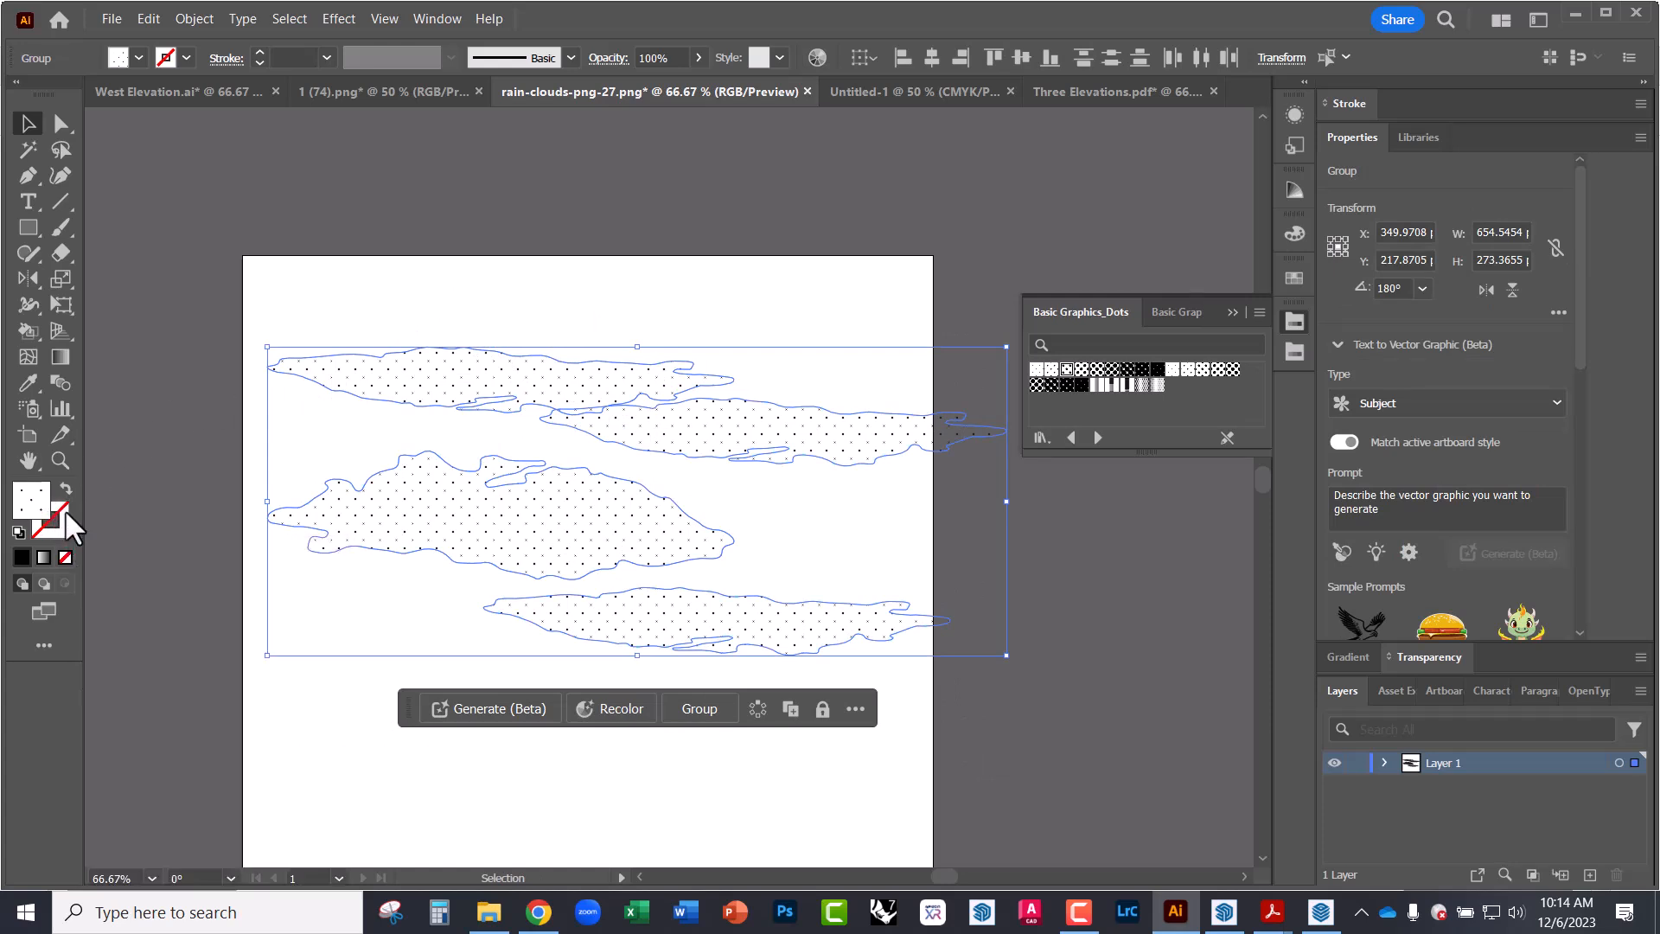
left_click(18, 532)
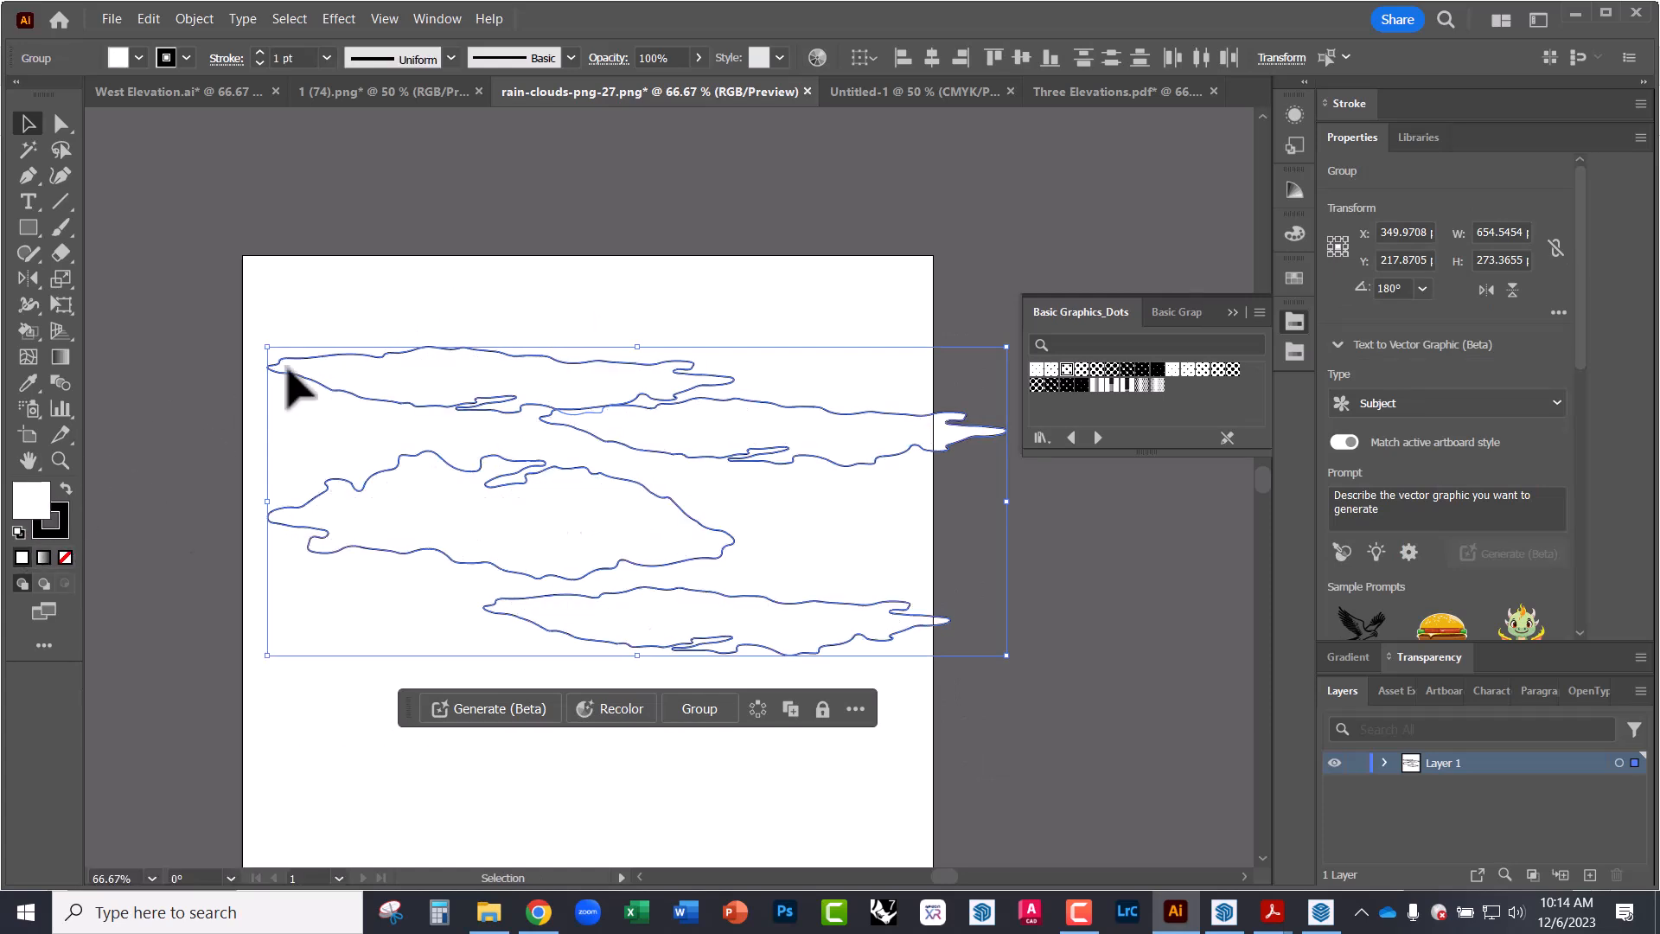
- Spread the clouds apart by shifting the second one to the right and the largest one to the left, and reselect all four
left_click(598, 201)
left_click_drag(785, 425, 855, 460)
left_click_drag(527, 526, 438, 526)
key("a")
left_click_drag(1071, 760, 359, 310)
key("v")
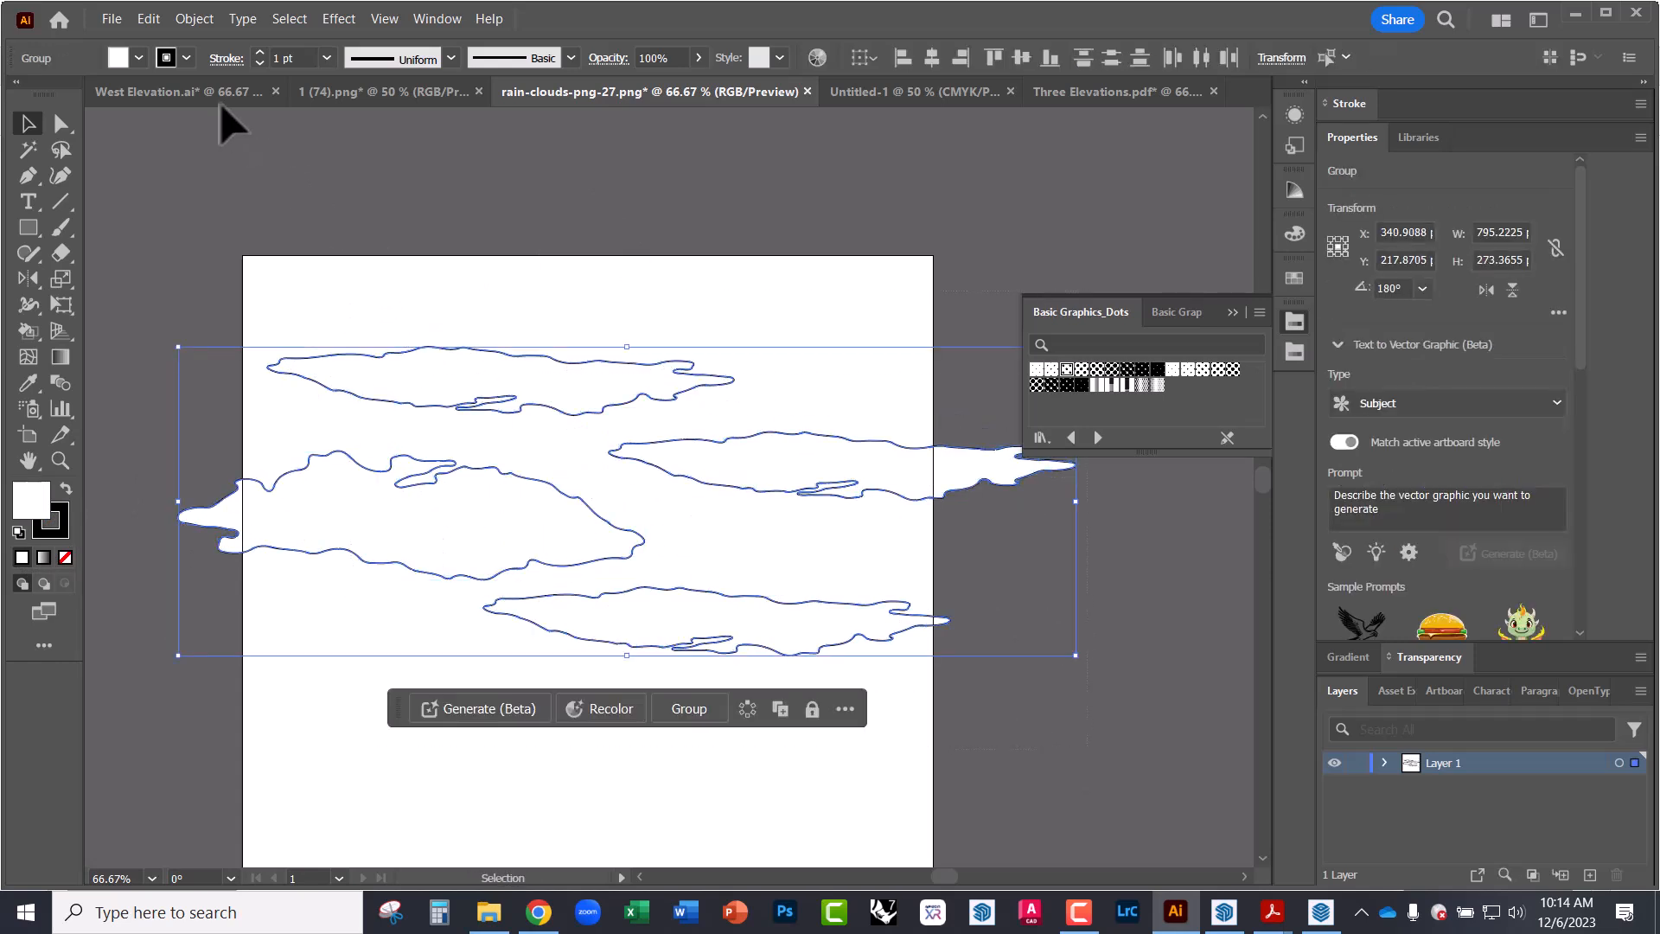
- Copy the clouds and switch to the Three Elevations.pdf document
left_click(380, 90)
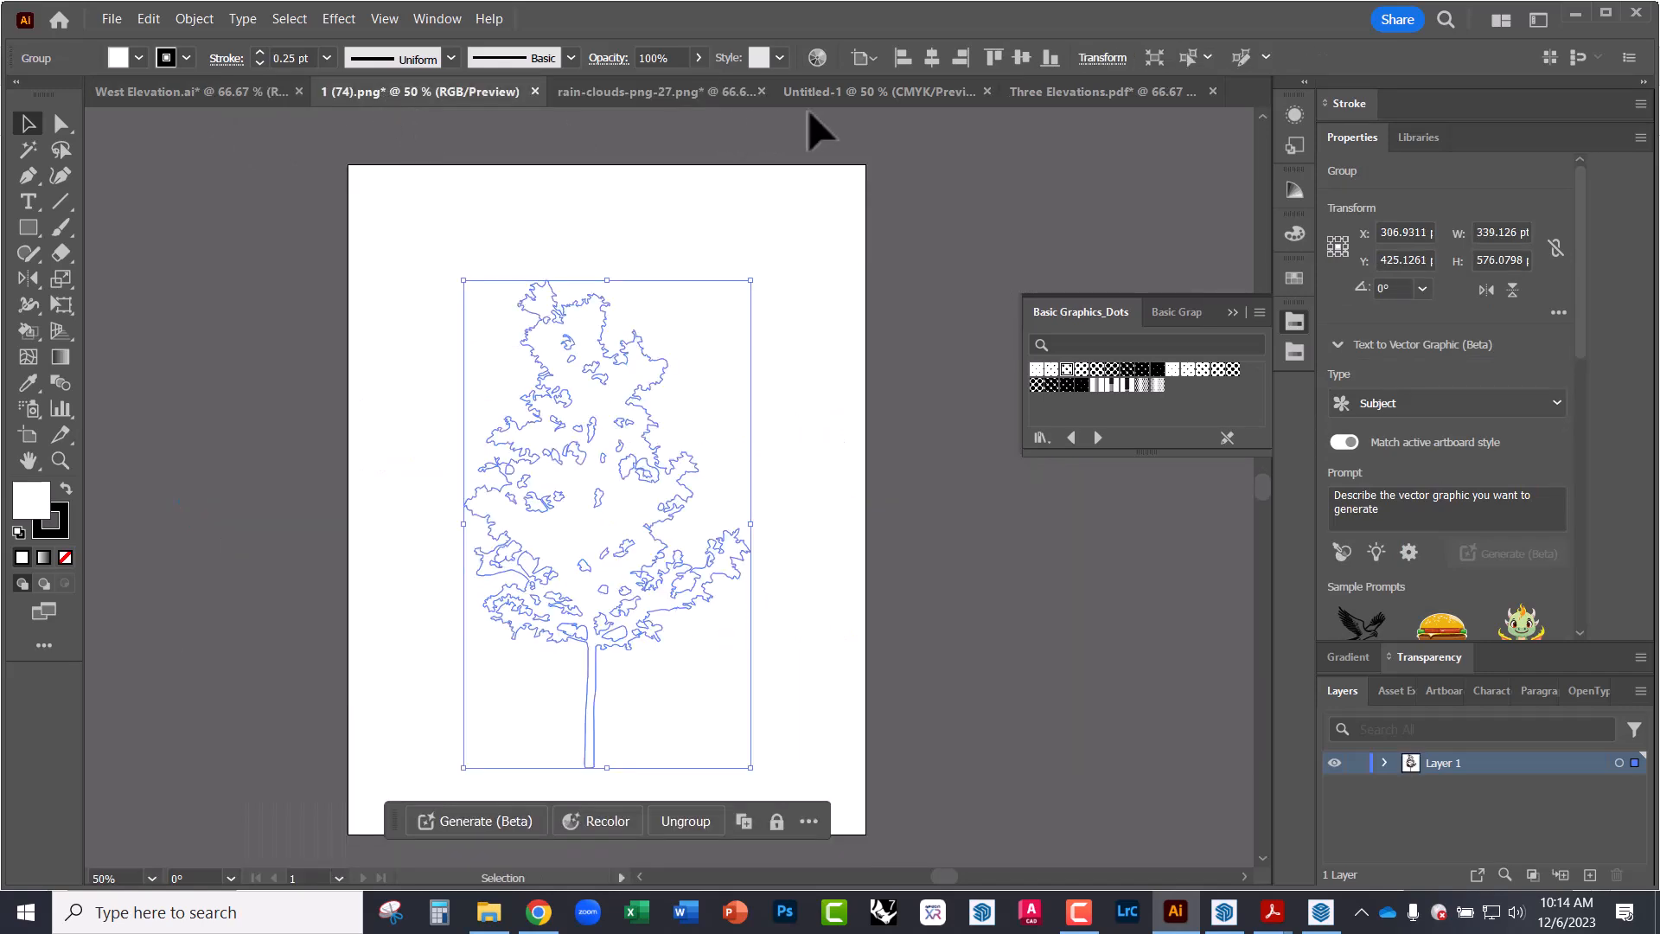
left_click(205, 90)
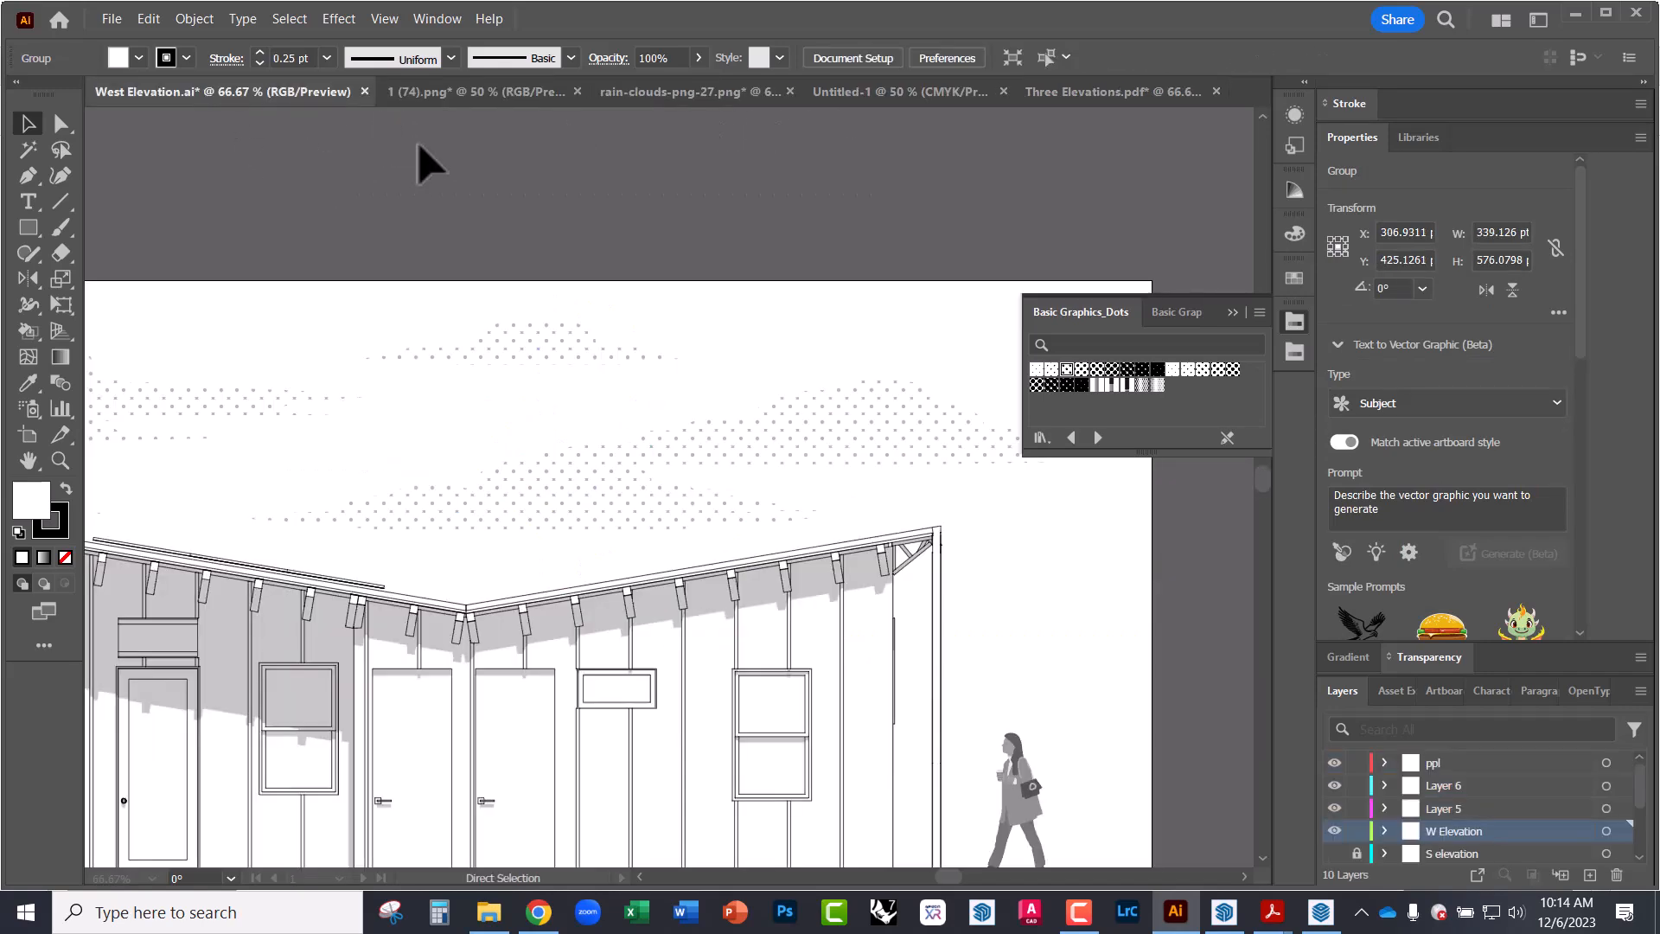
left_click(896, 92)
left_click(1038, 96)
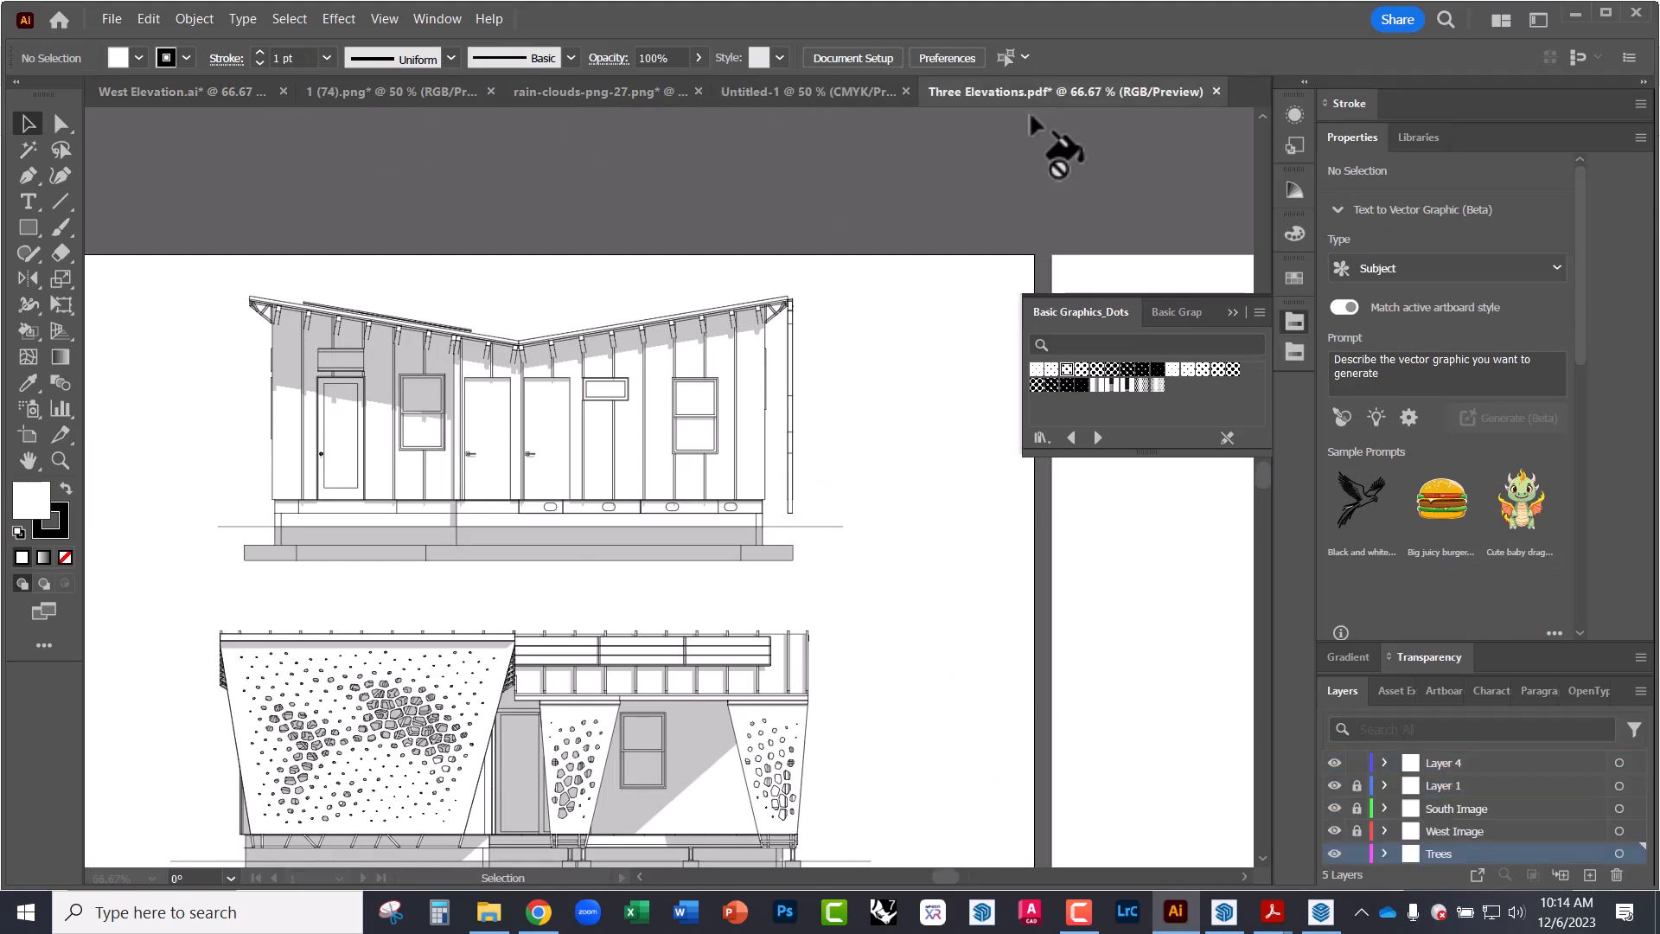
left_click(654, 415)
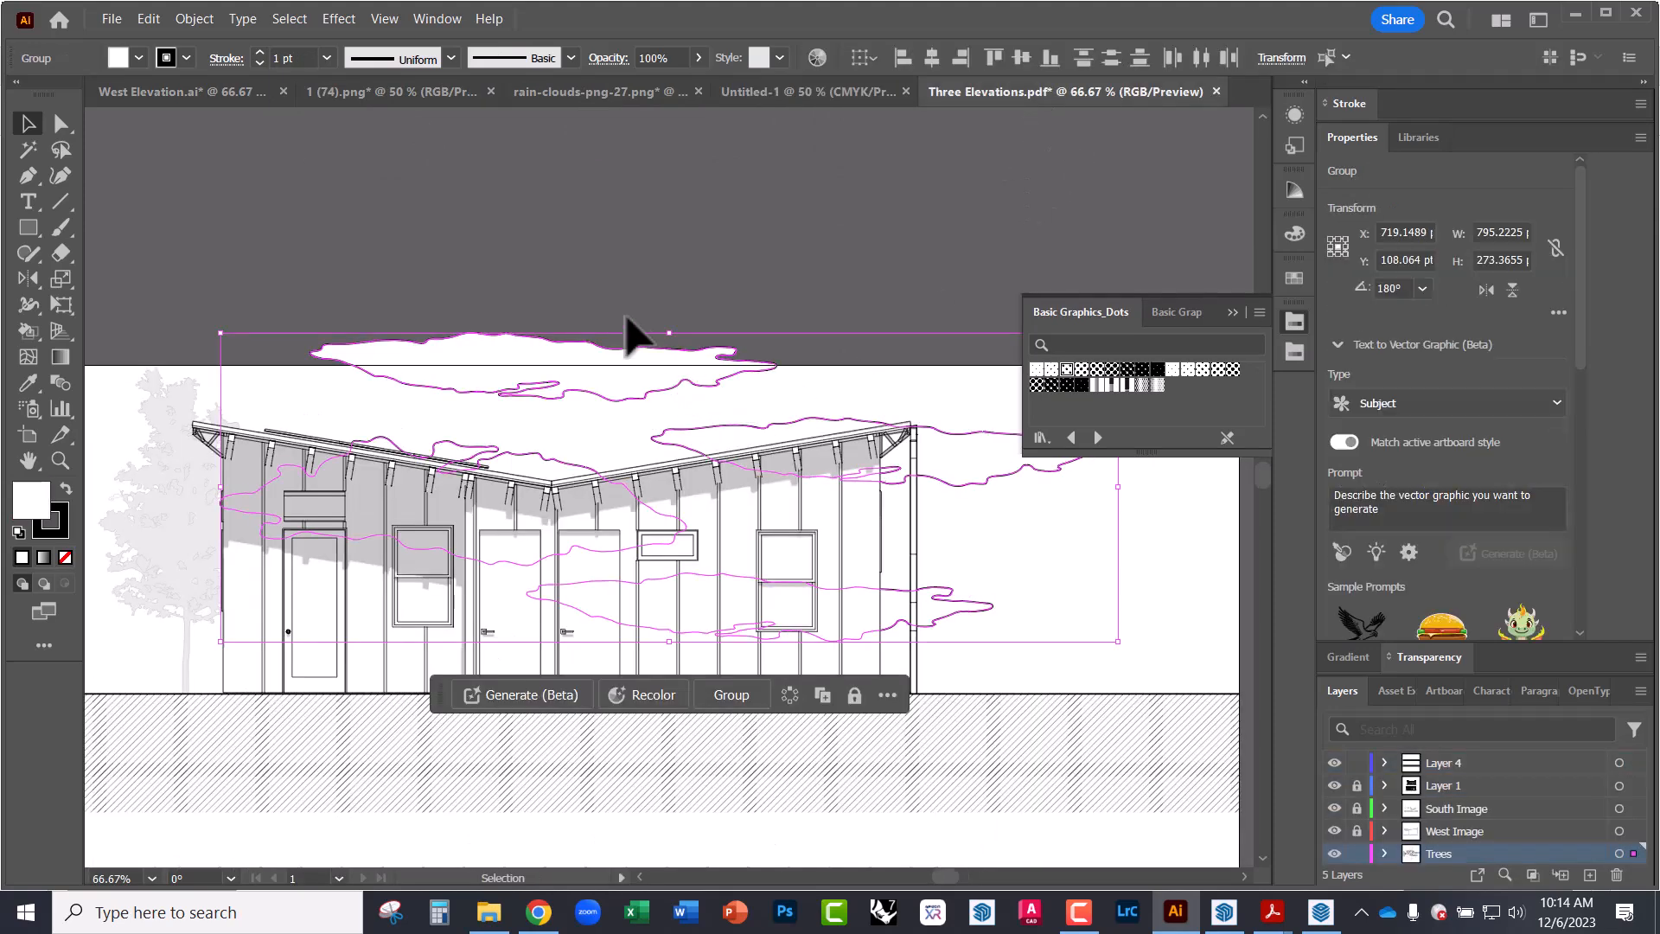
scroll(504, 289, "down", 2, "alt")
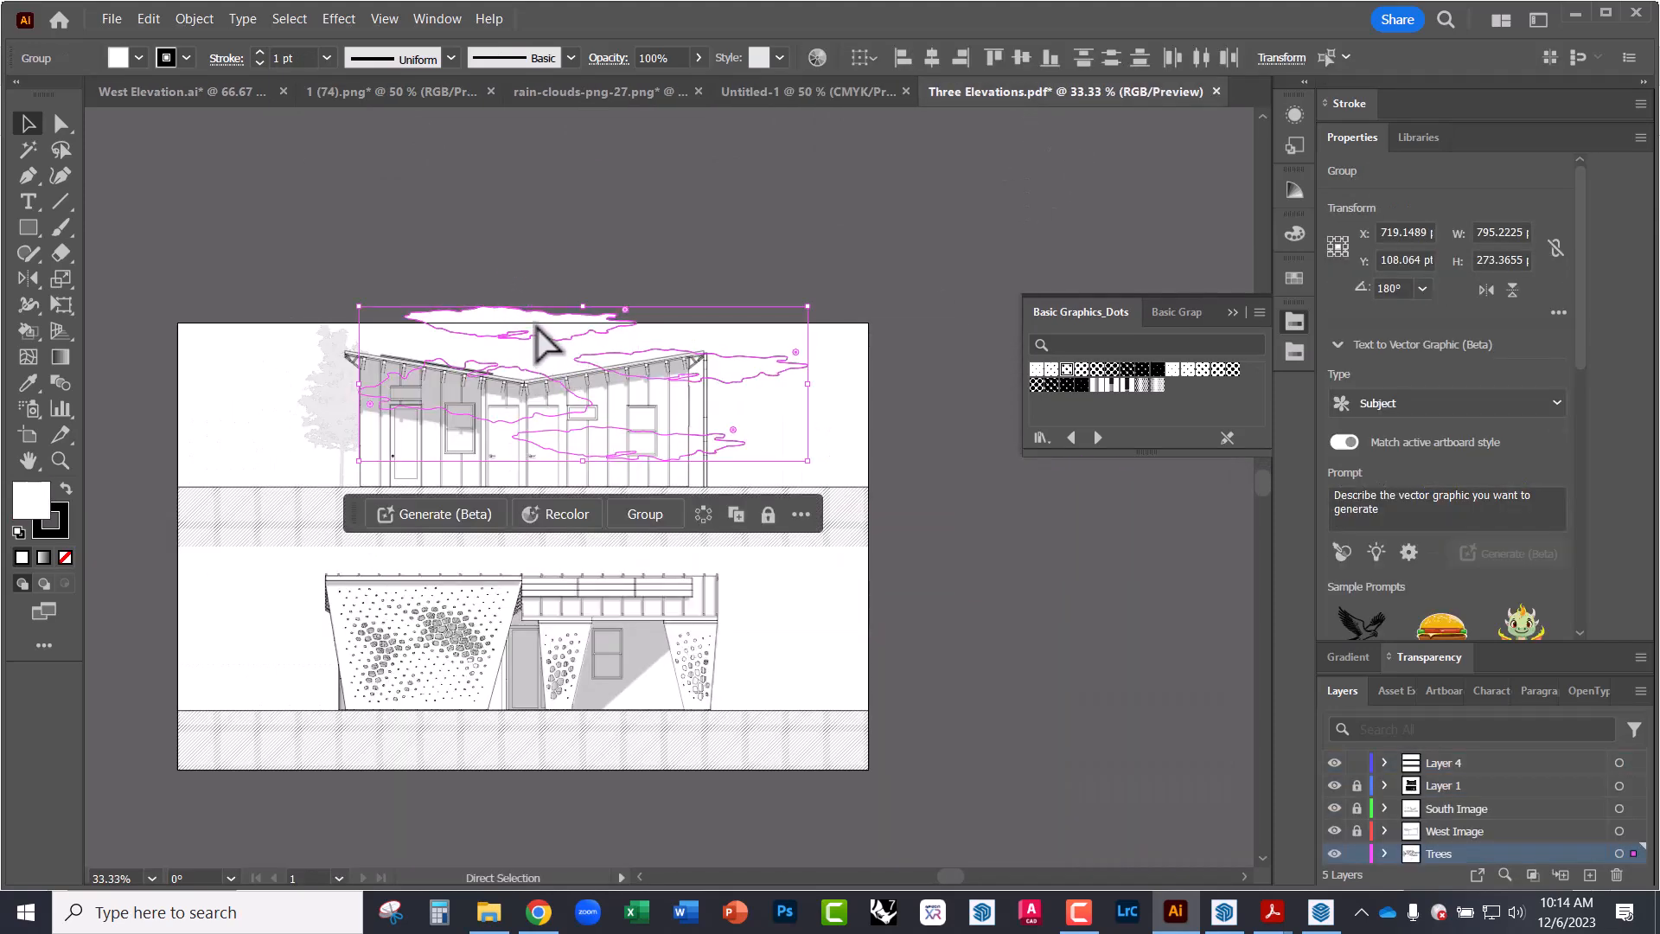
key("Delete")
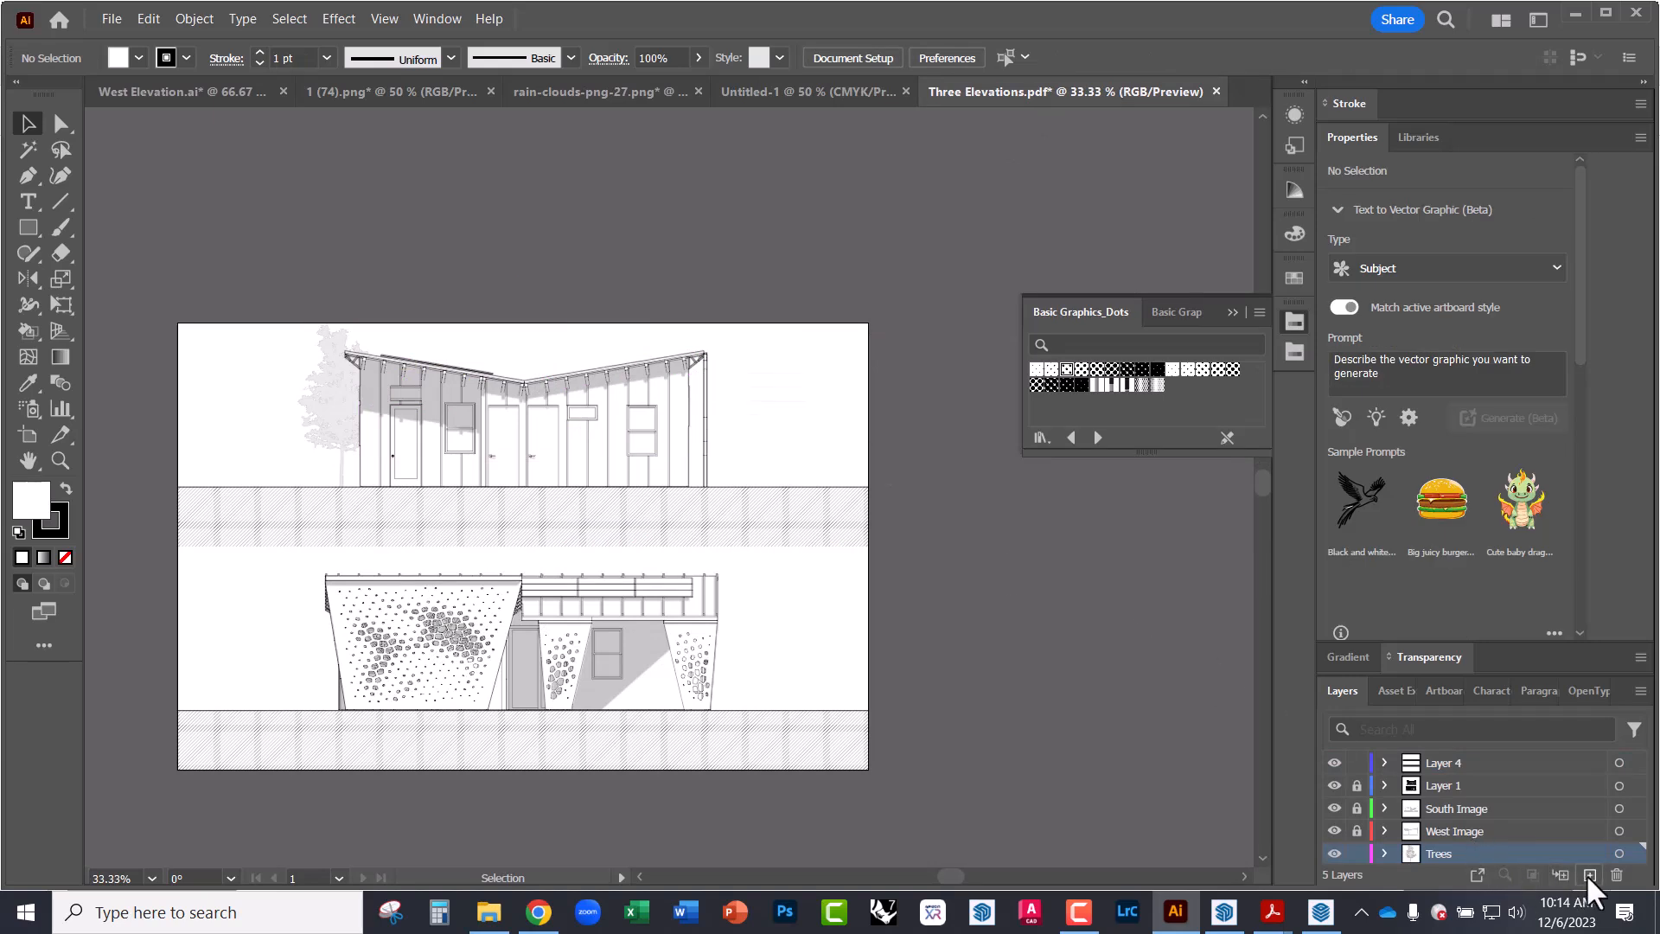
- Add a new layer below the Trees layer and lock all the other layers
left_click_drag(1426, 846, 1442, 861)
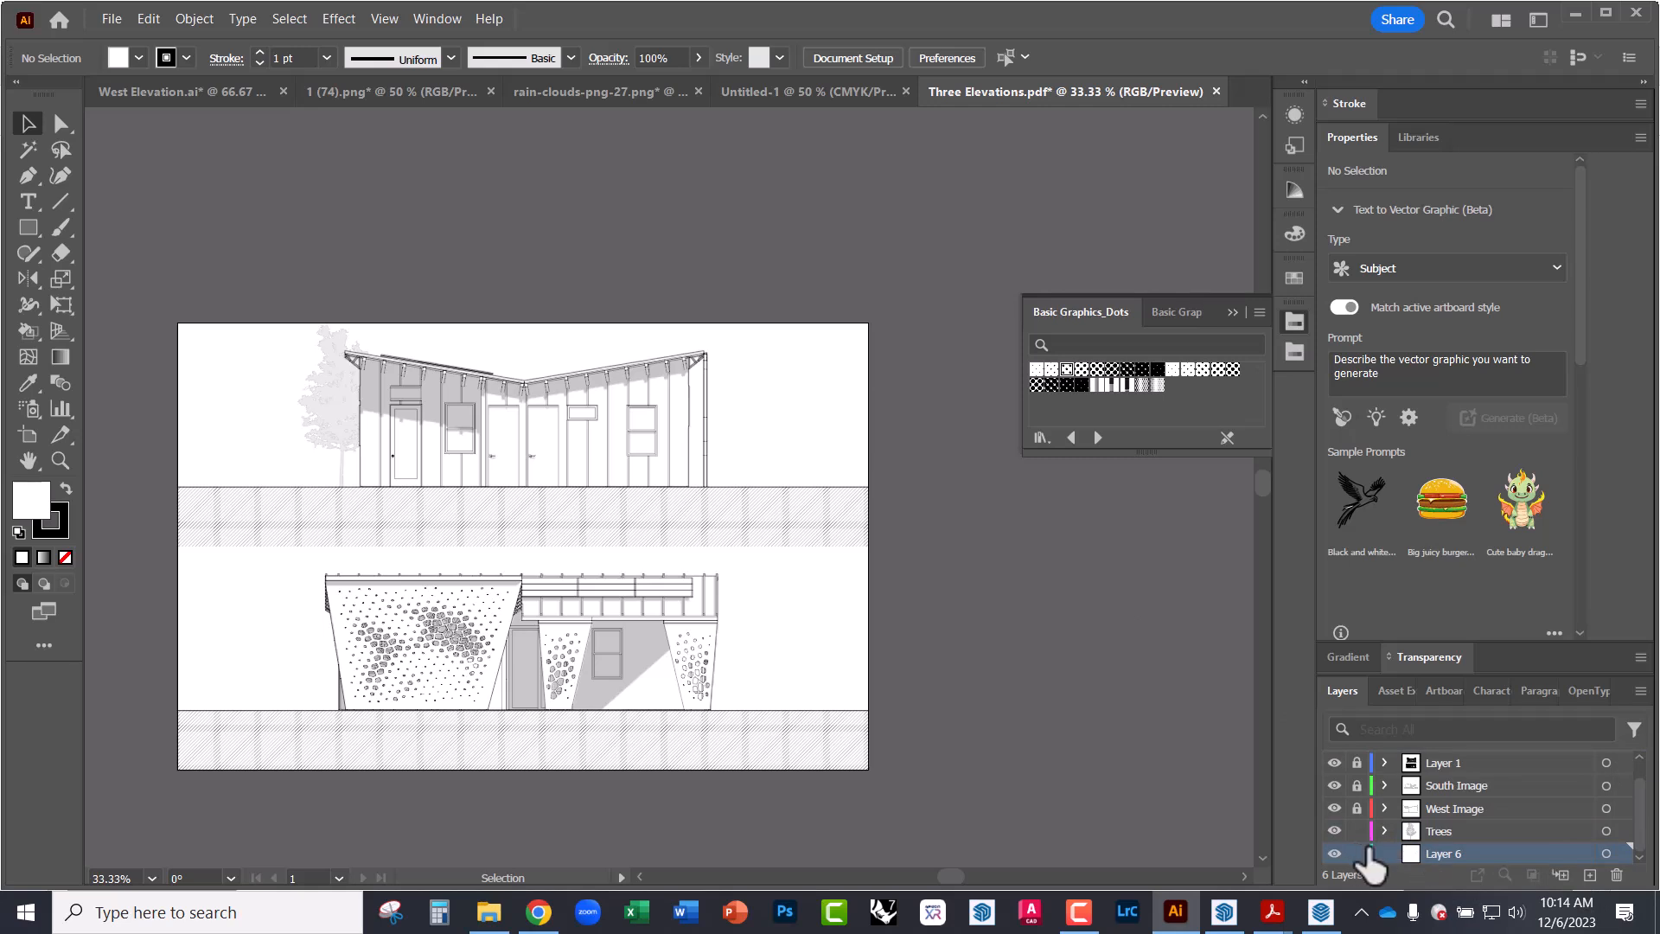
scroll(1361, 809, "up", 1)
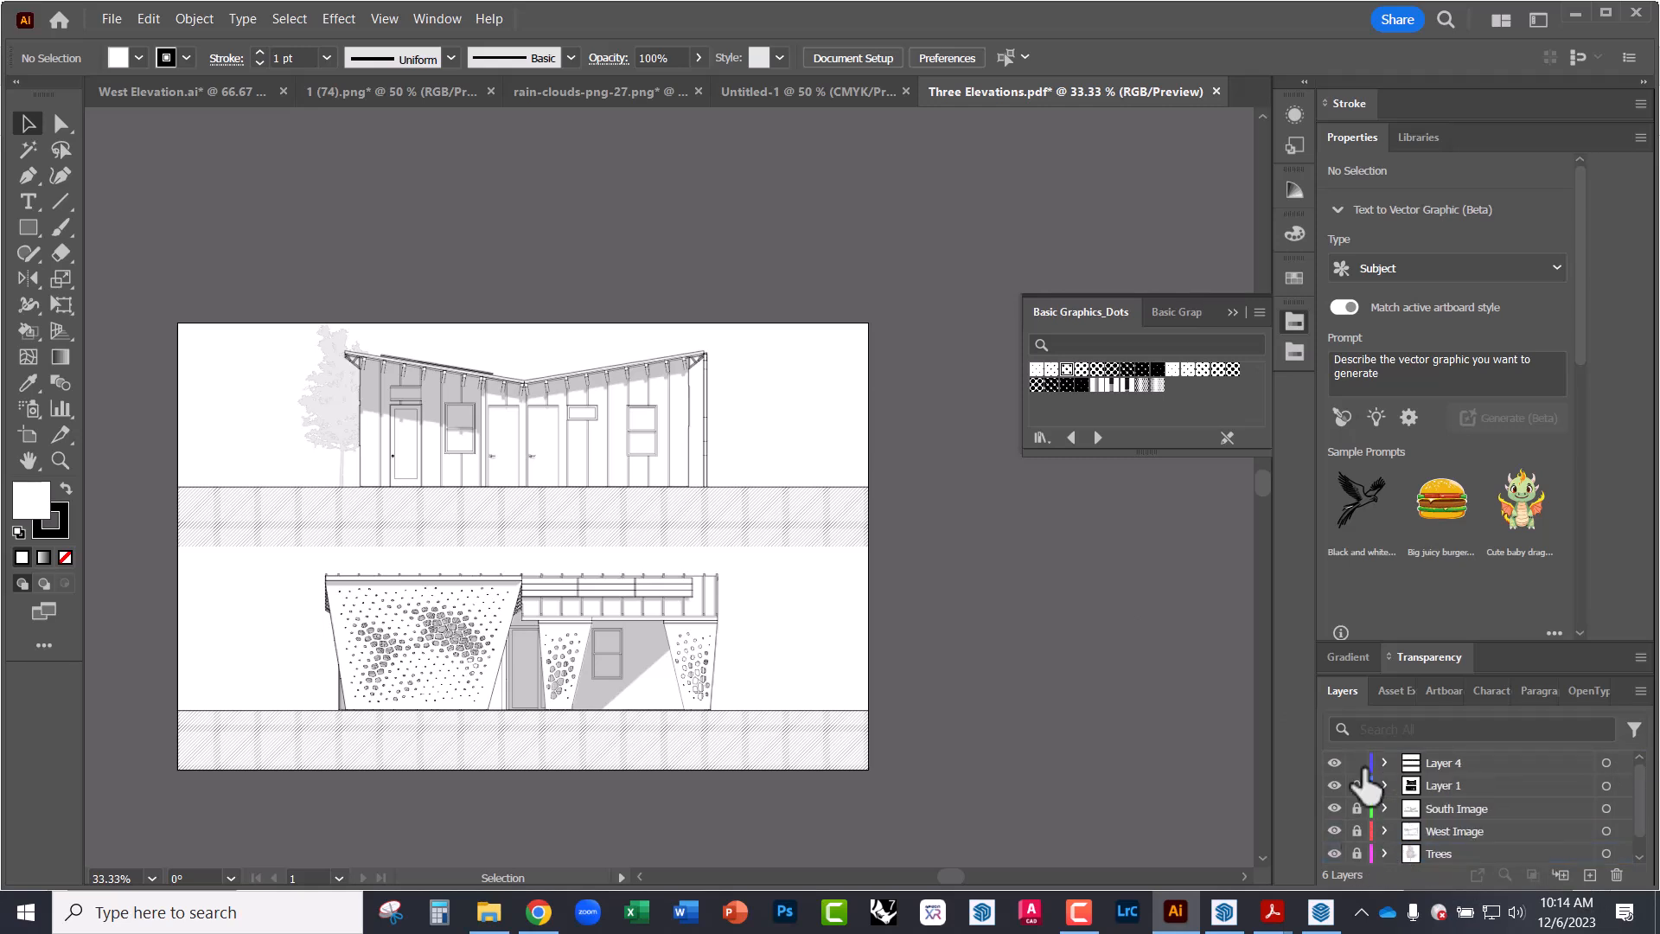
scroll(1416, 849, "down", 1)
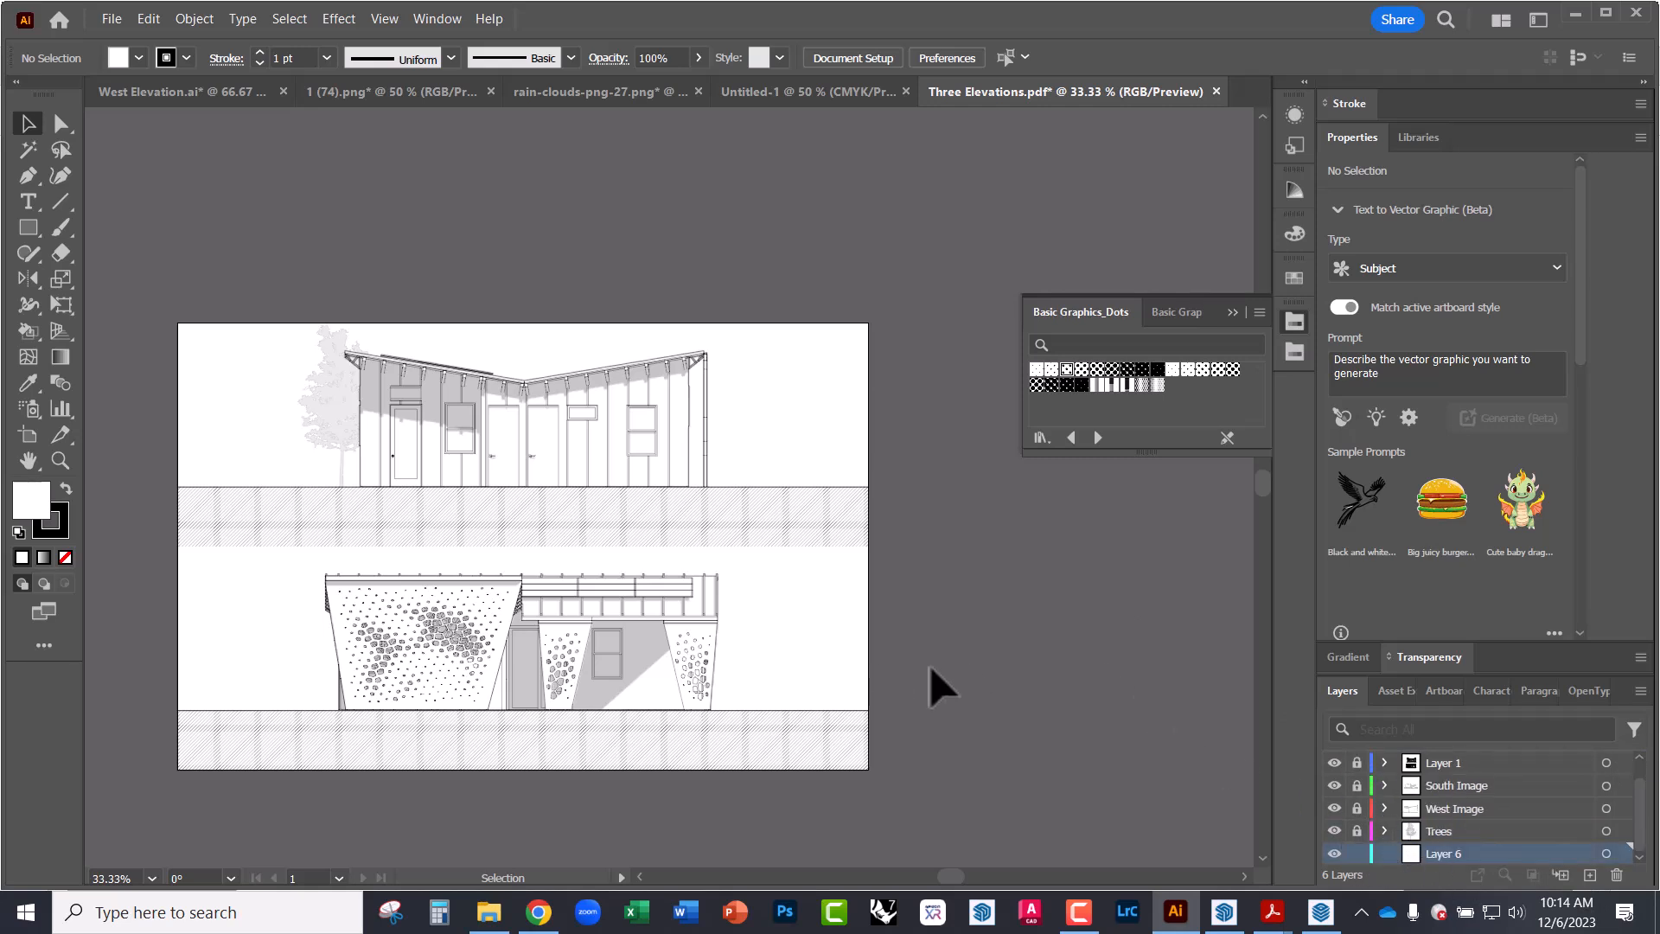
- Paste the cloud outlines on the new bottom layer and move them behind the lower elevation's roof
key("ctrl+v")
left_click_drag(672, 408, 753, 617)
scroll(260, 566, "up", 2, "alt")
left_click(277, 580)
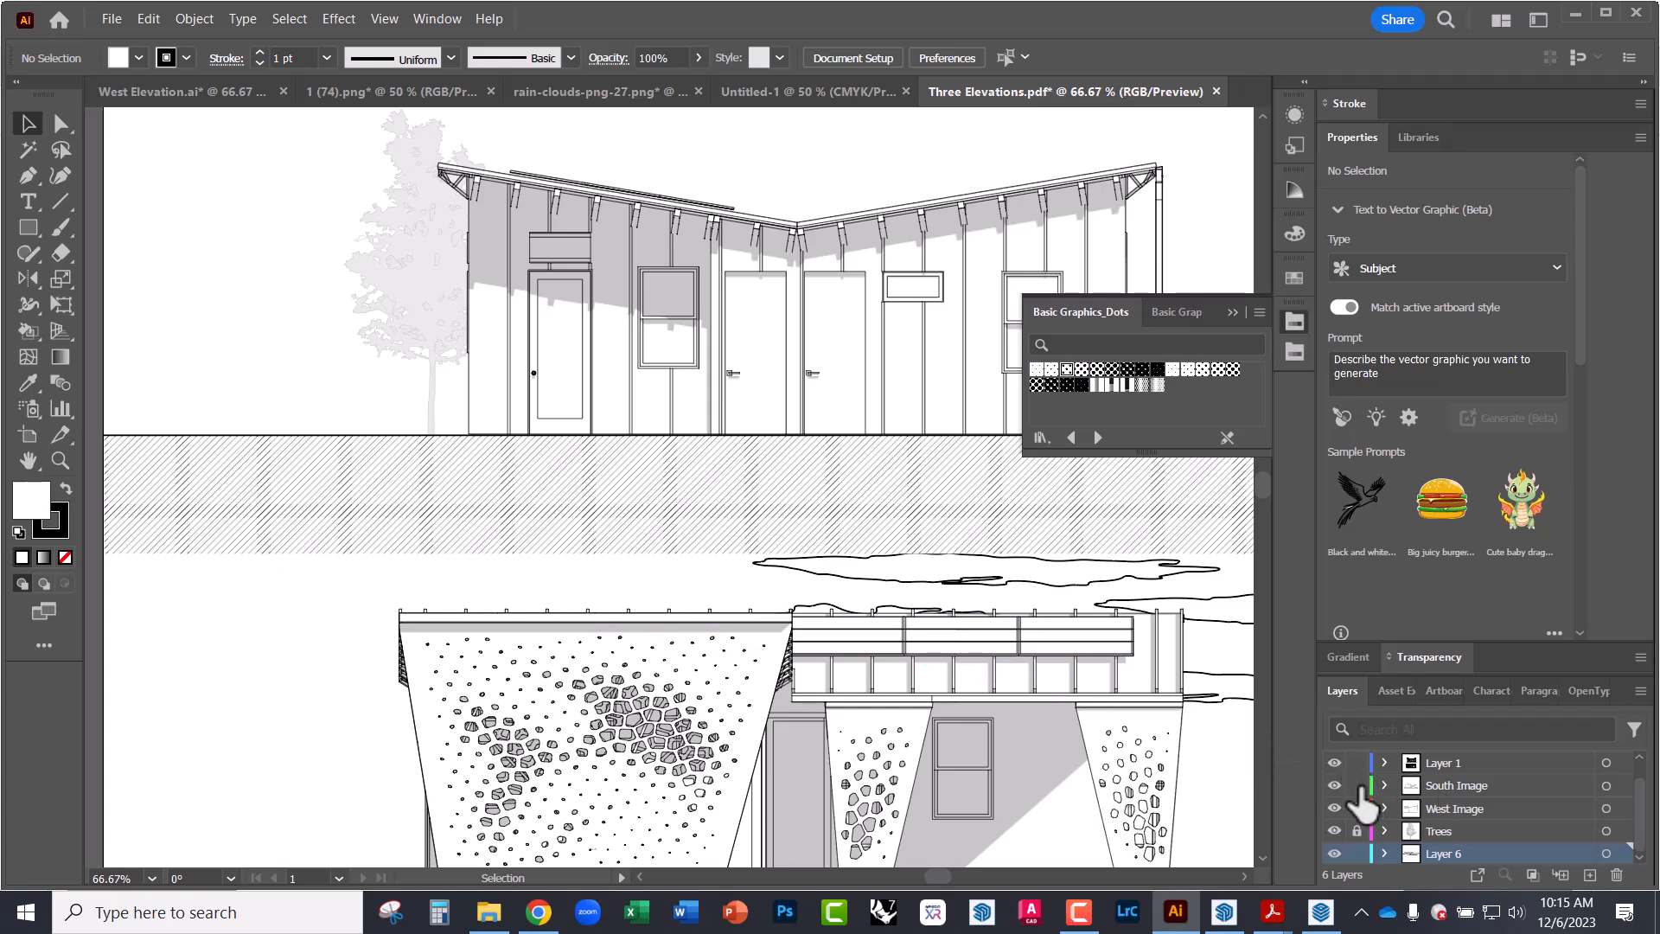
- Leave only Layer 4 with the ground hatches unlocked and lock every other layer
scroll(927, 648, "down", 1, "alt")
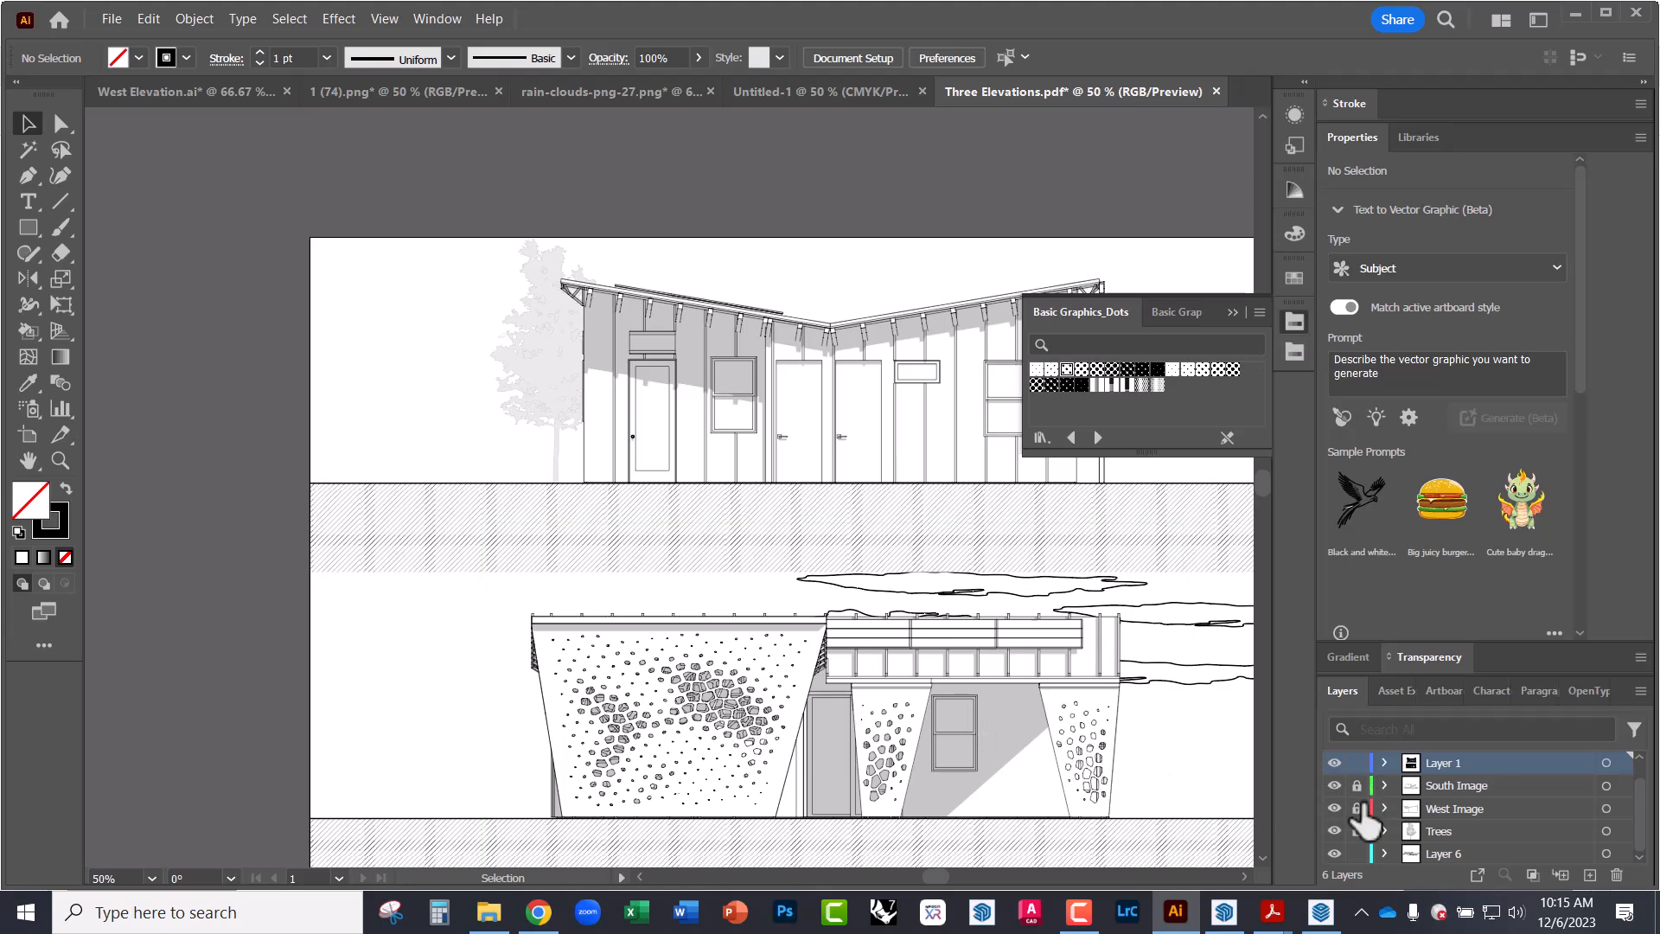
left_click(1356, 831)
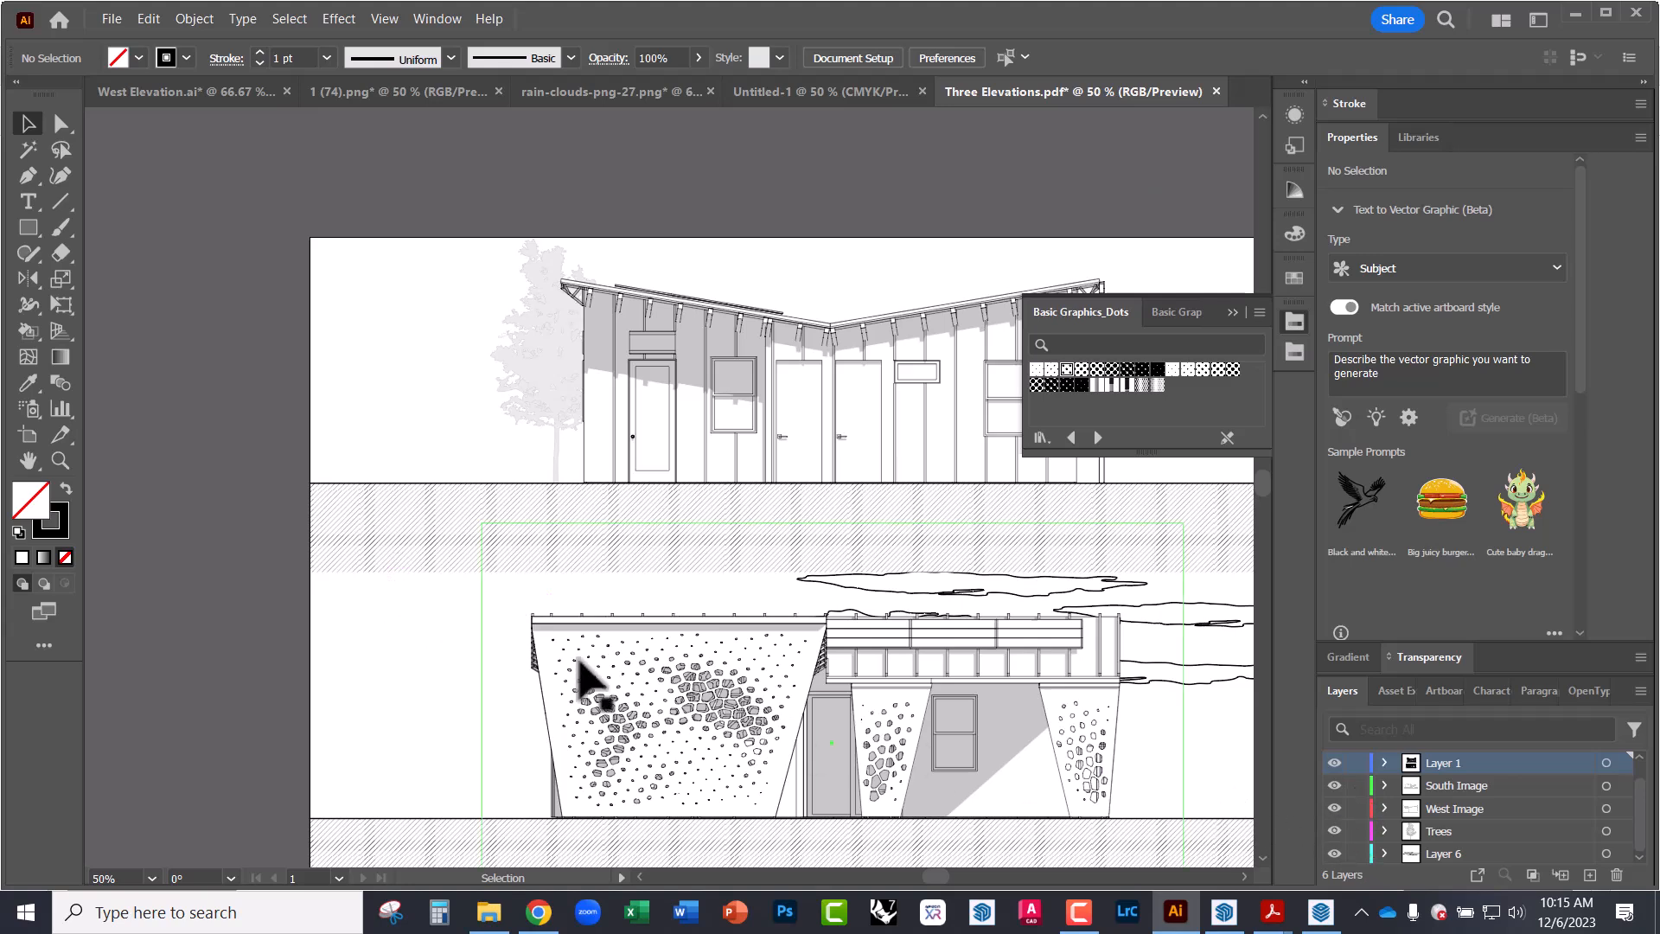
scroll(247, 497, "down", 1, "alt")
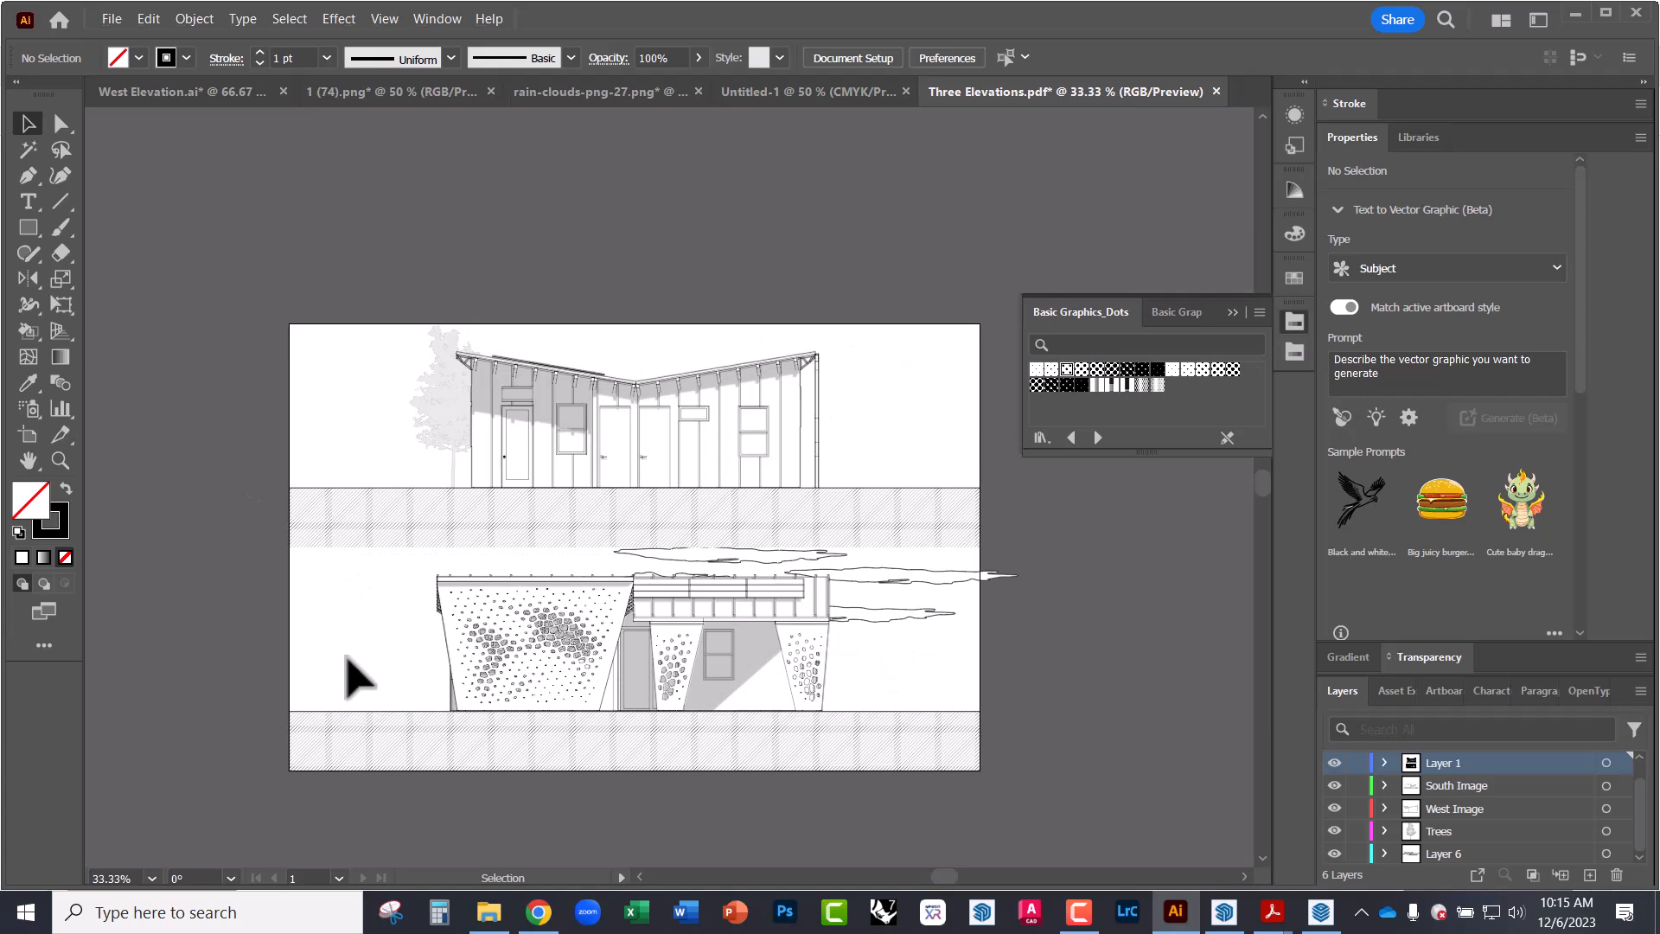
left_click(59, 125)
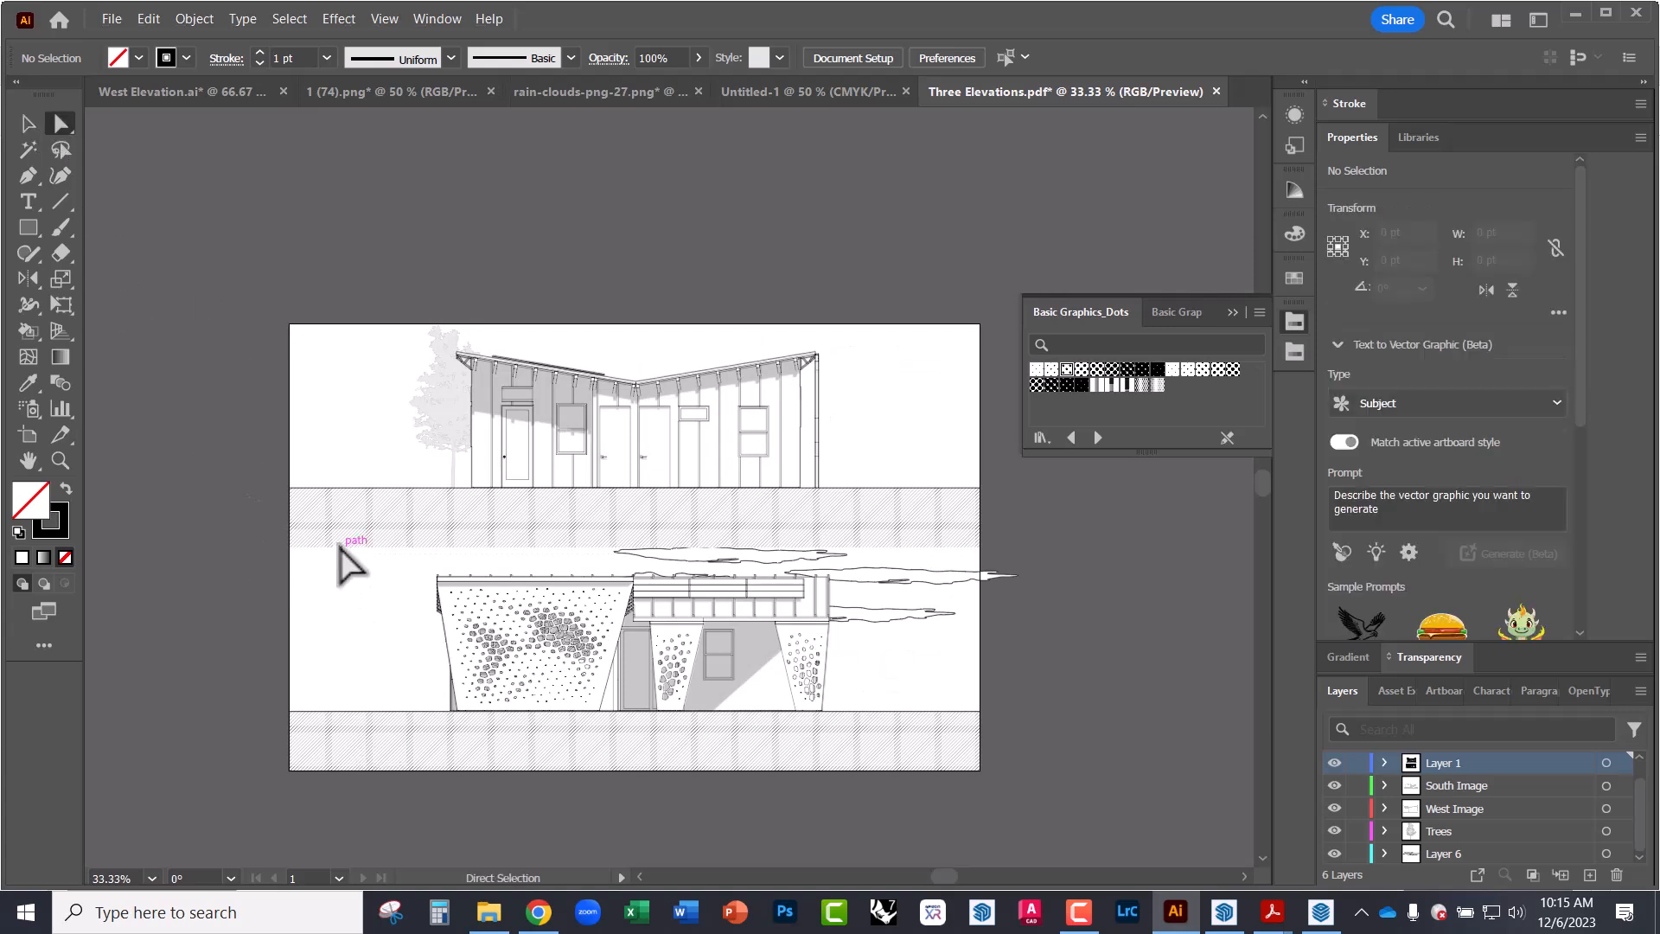
scroll(1461, 834, "up", 1)
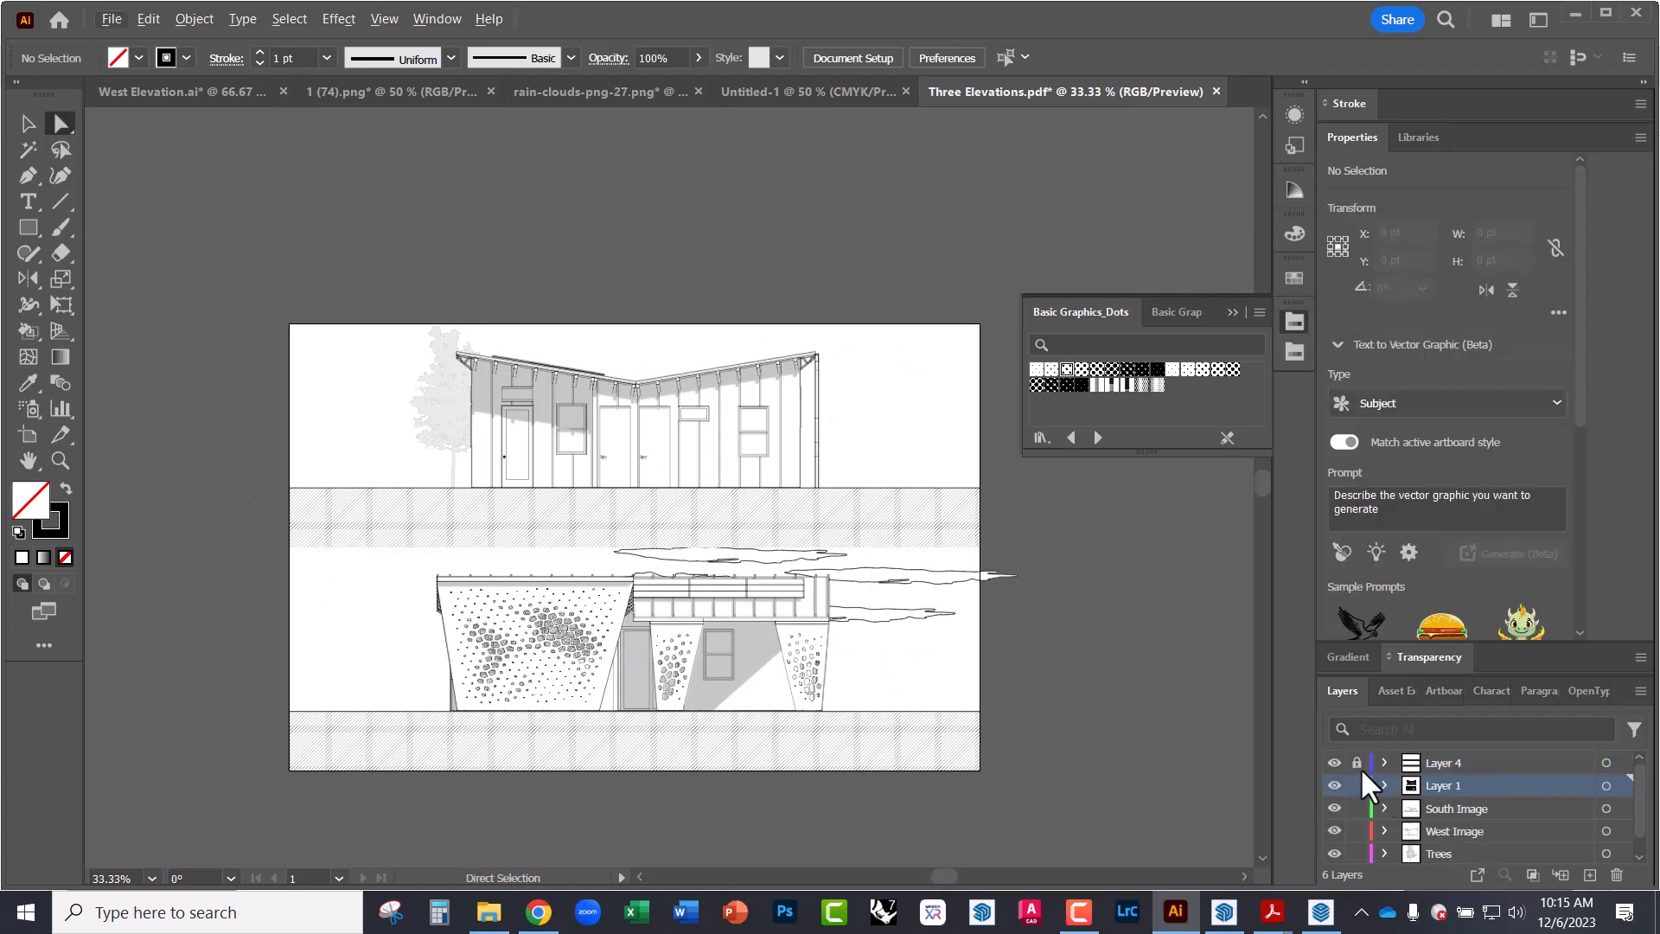
scroll(341, 510, "up", 2, "alt")
left_click(29, 124)
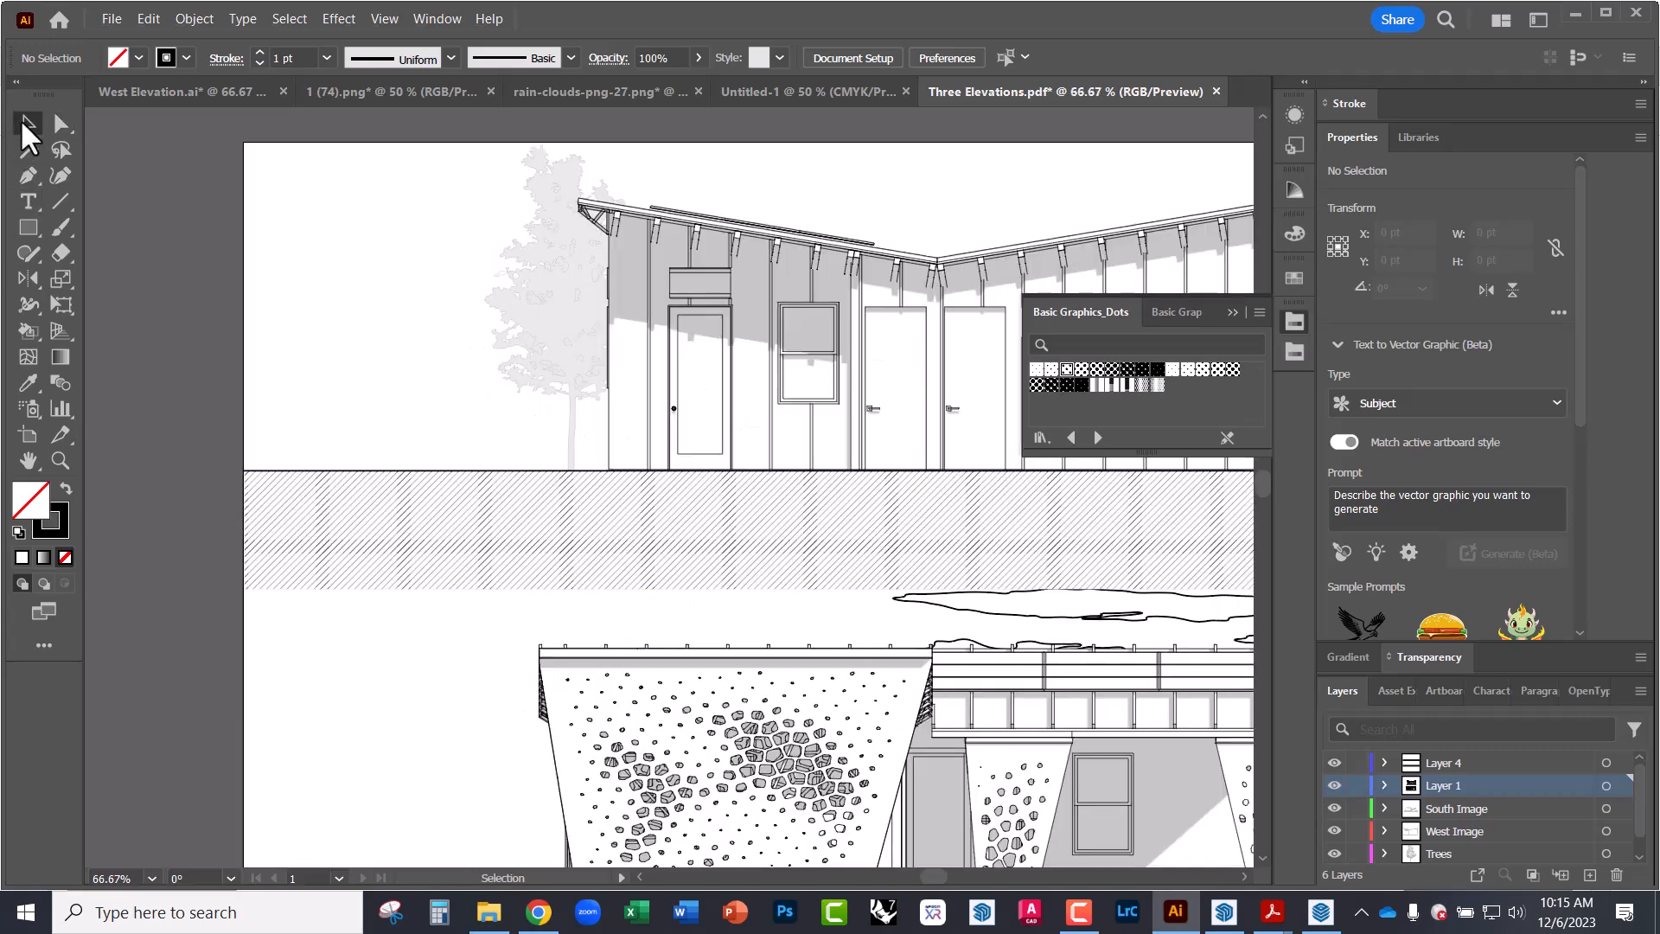
left_click_drag(1361, 783, 1353, 897)
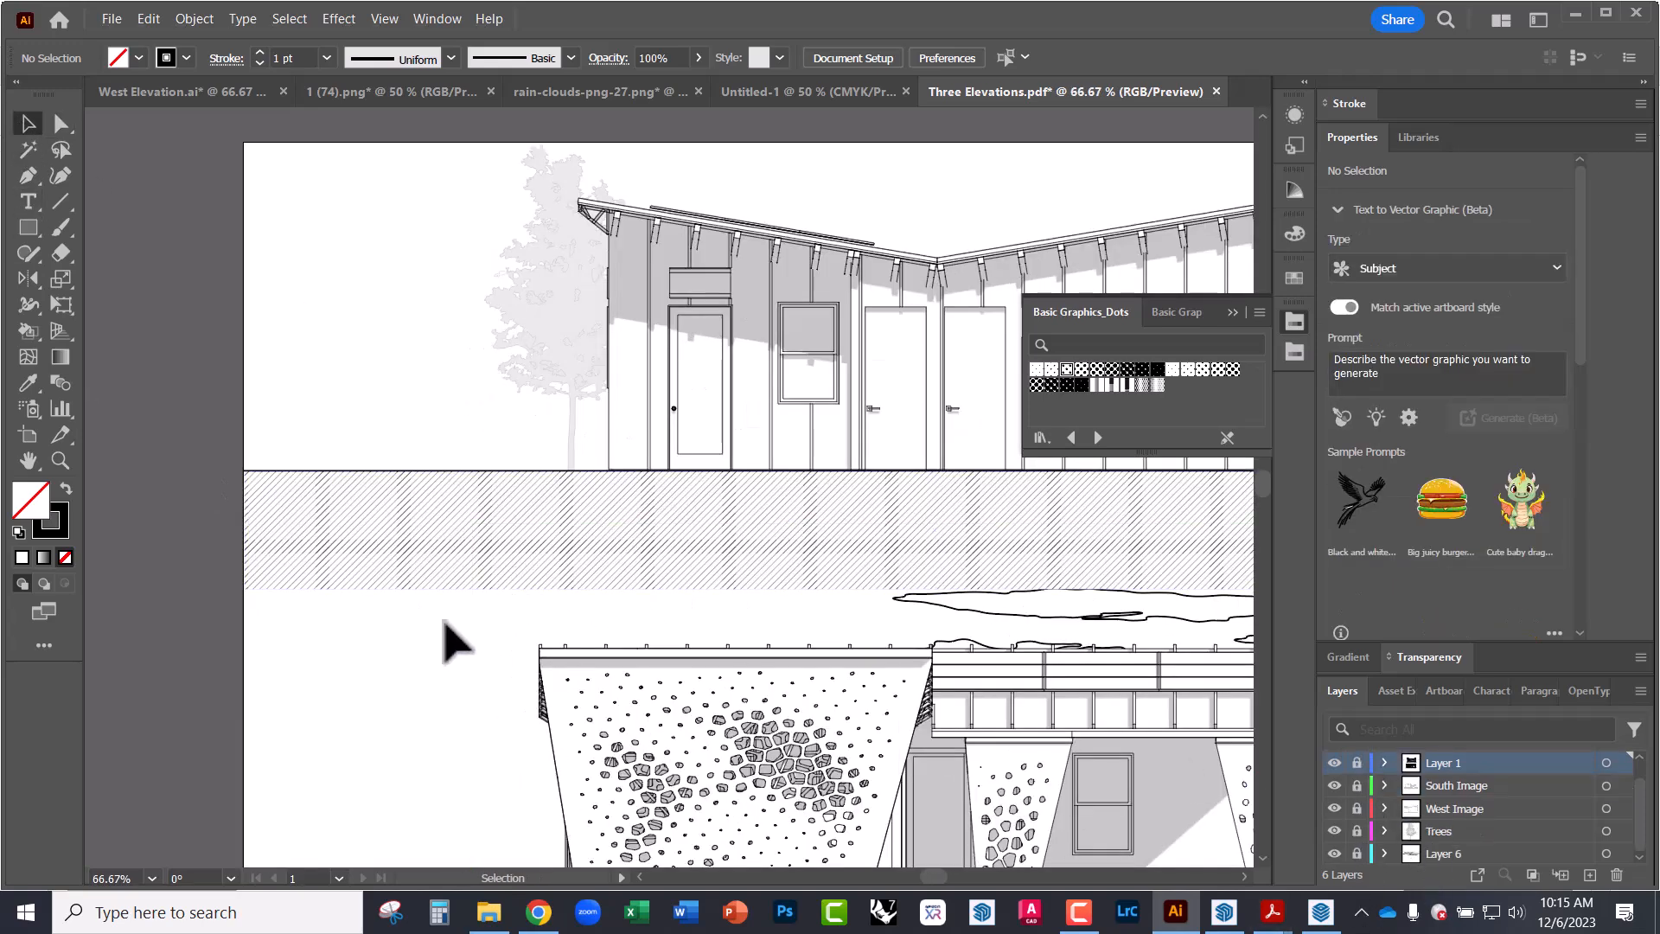
- Shorten the hatched ground strip under the upper elevation by raising its lower edge
left_click(326, 586)
scroll(372, 595, "down", 1, "alt")
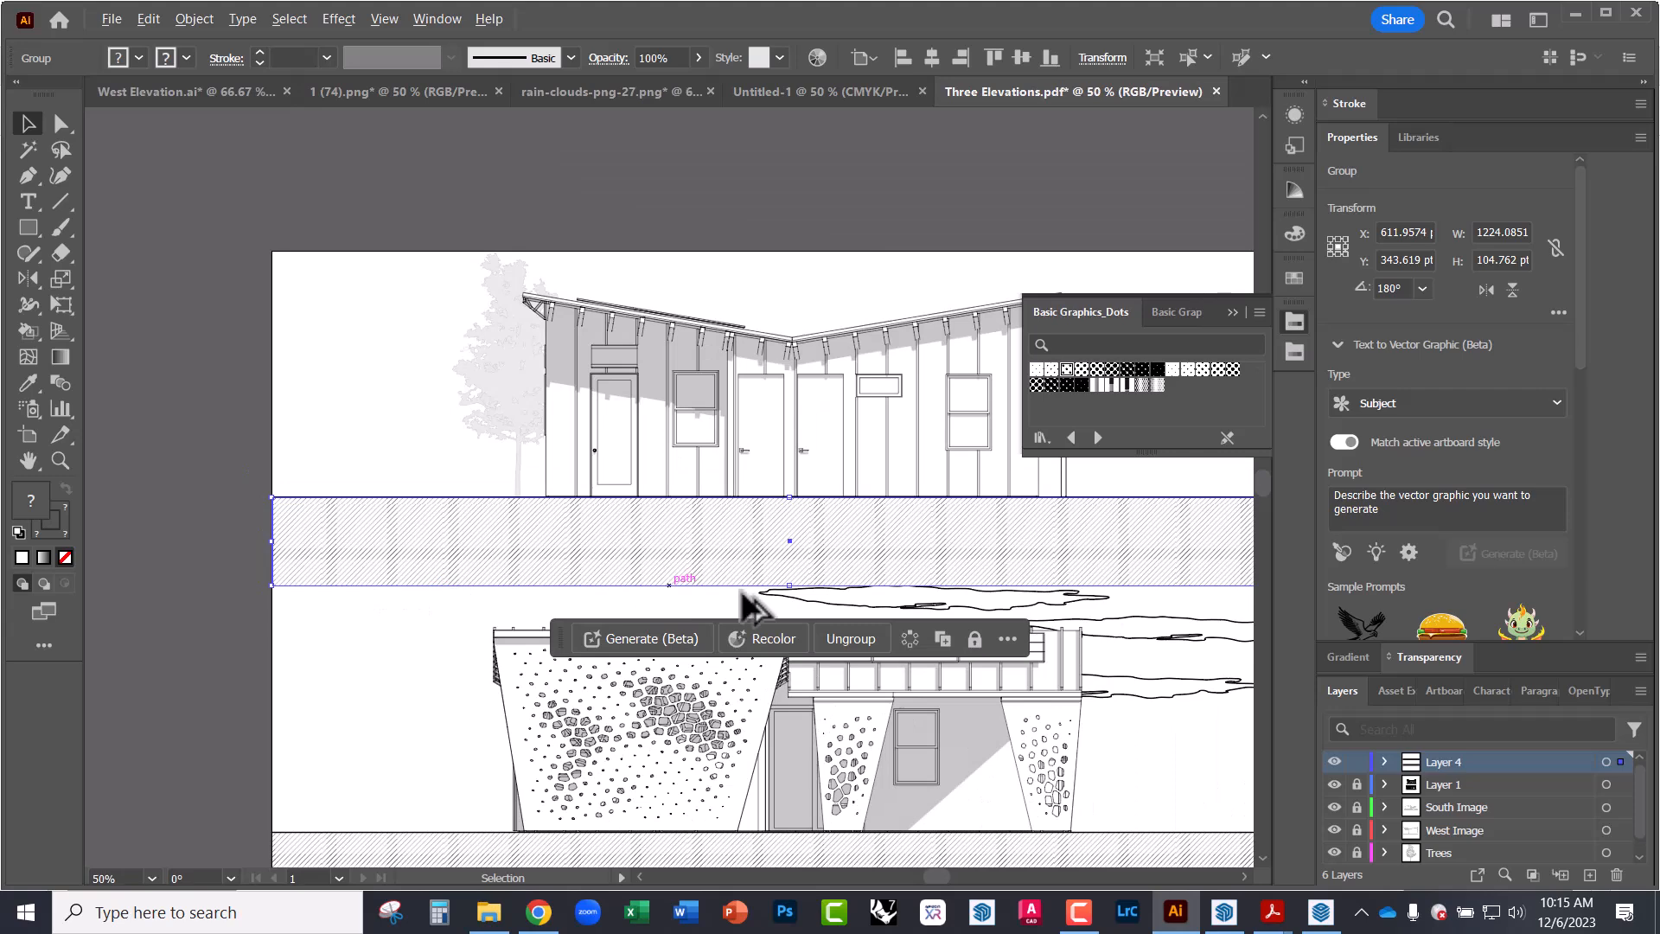
left_click_drag(789, 585, 800, 563, "shift")
key("ctrl+z")
left_click(289, 600)
left_click_drag(595, 614, 435, 435)
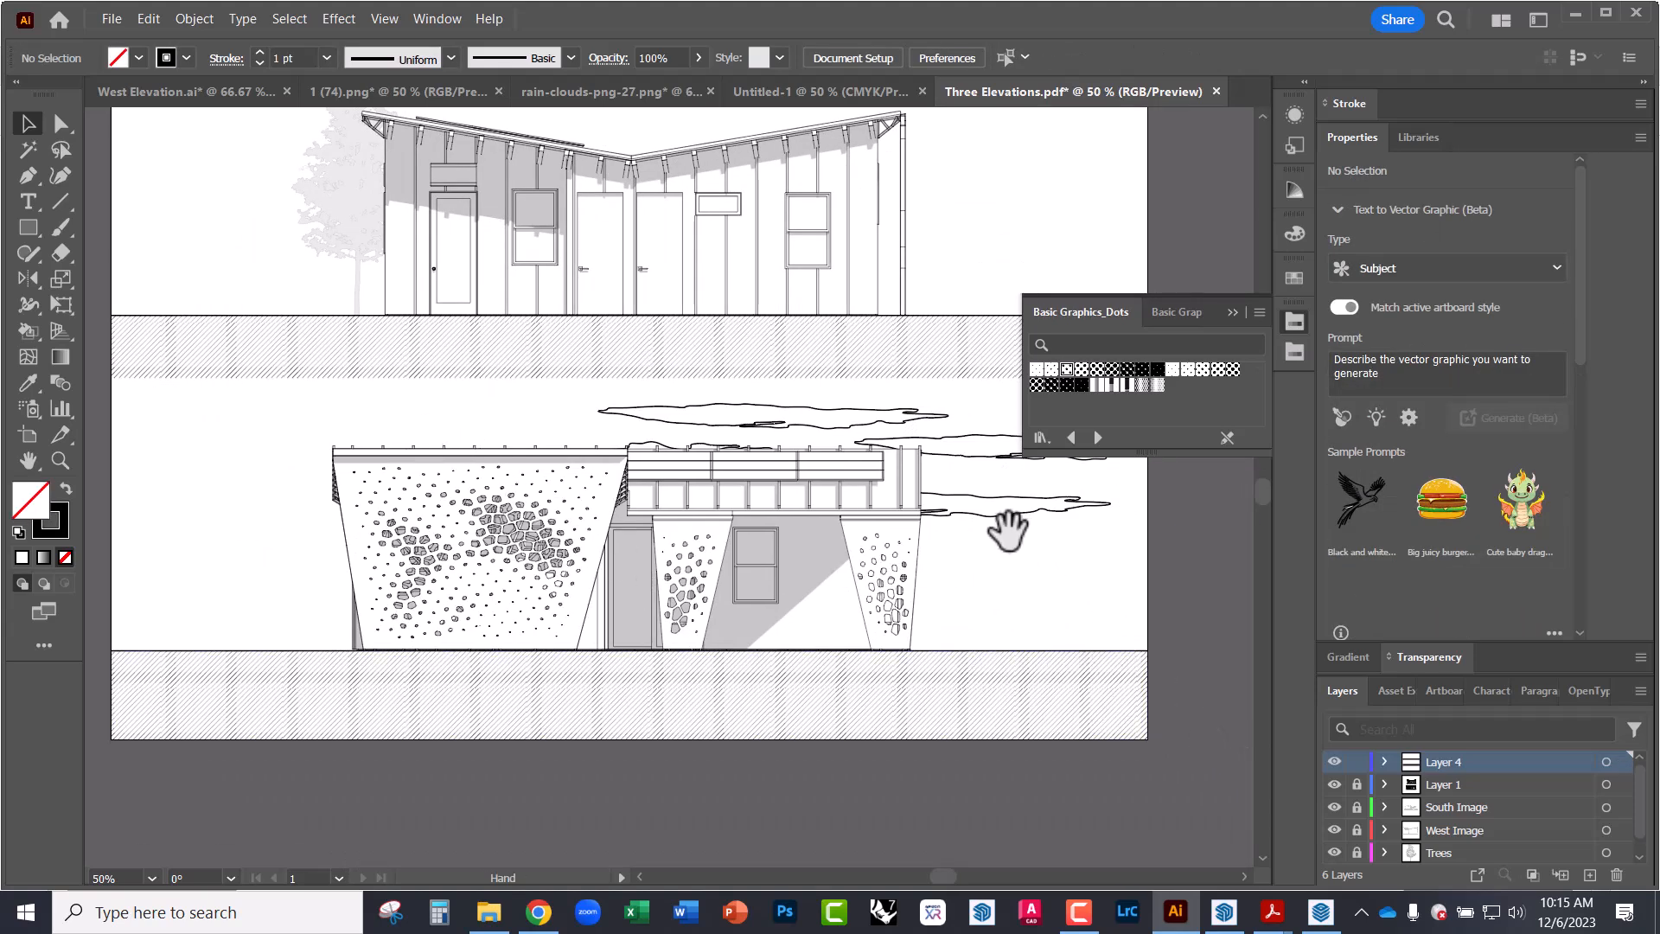
- Lock Layer 4, unlock the bottom layer with the clouds and rename it Clouds
left_click_drag(1030, 530, 891, 581)
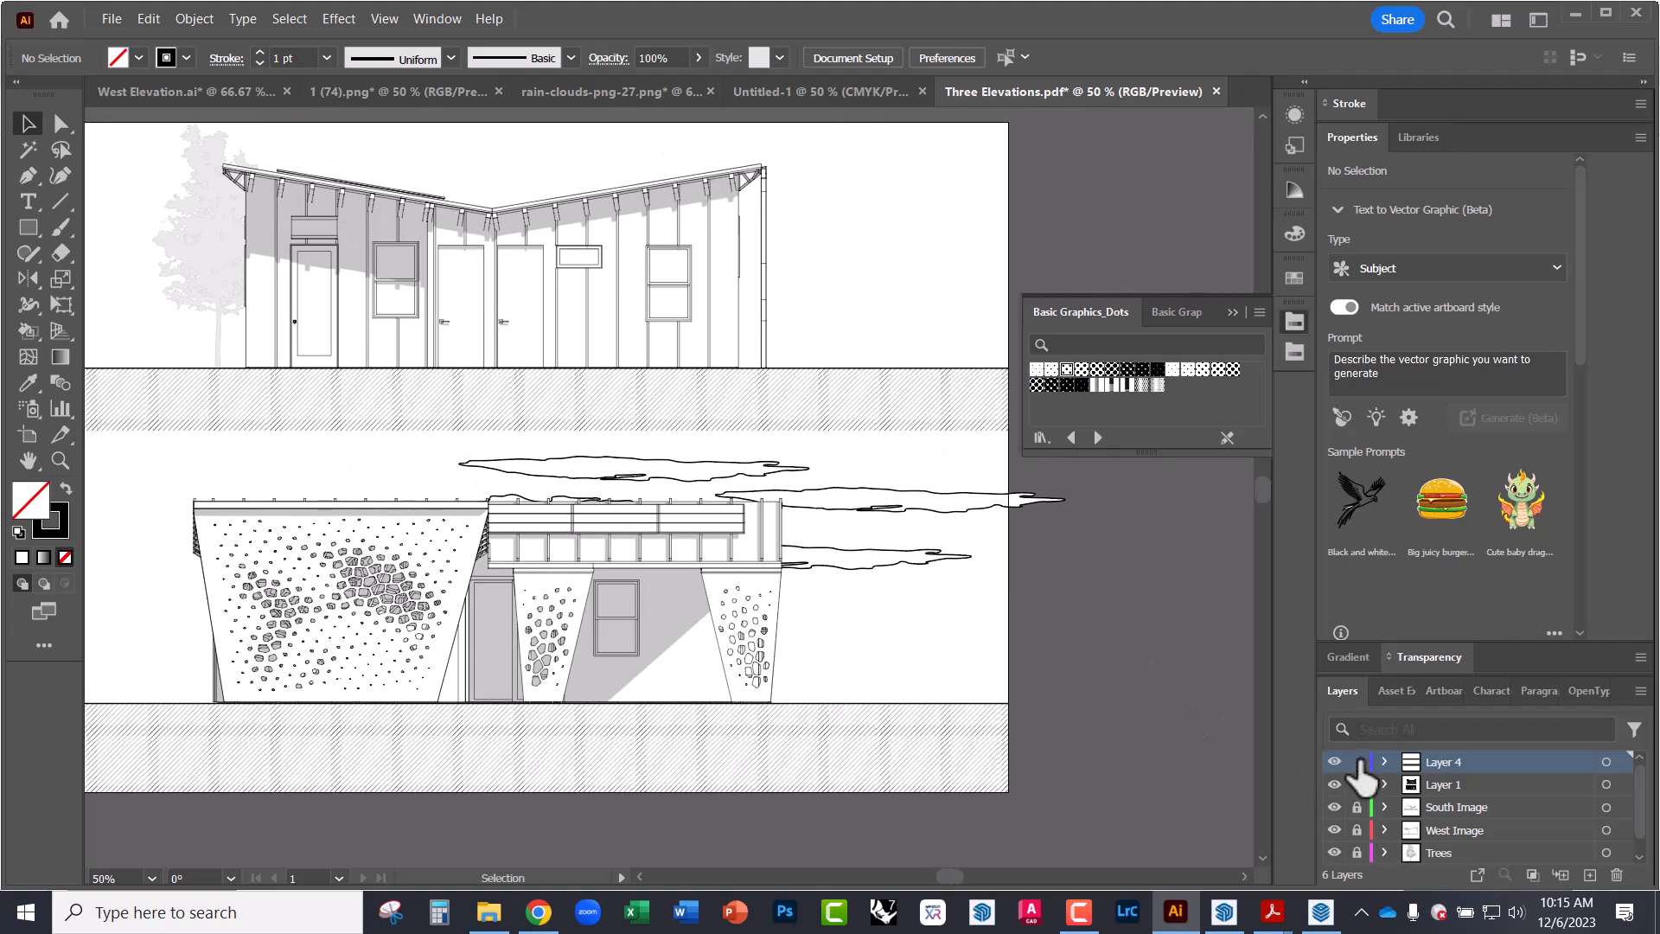
scroll(1371, 804, "down", 1)
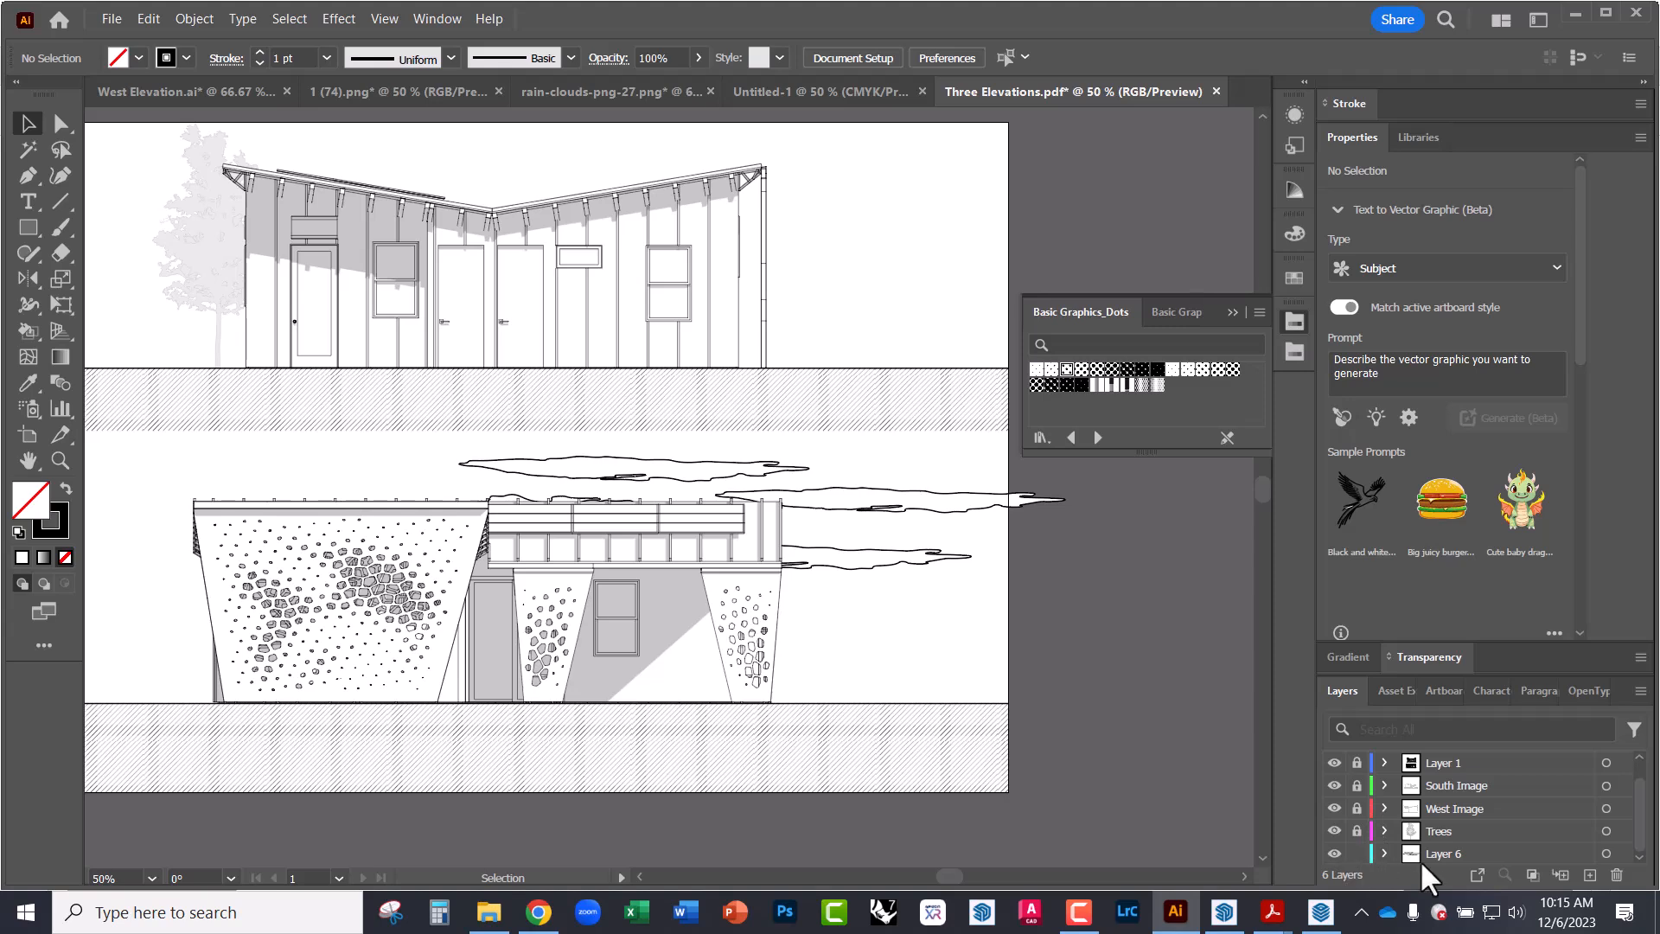
double_click(1444, 854)
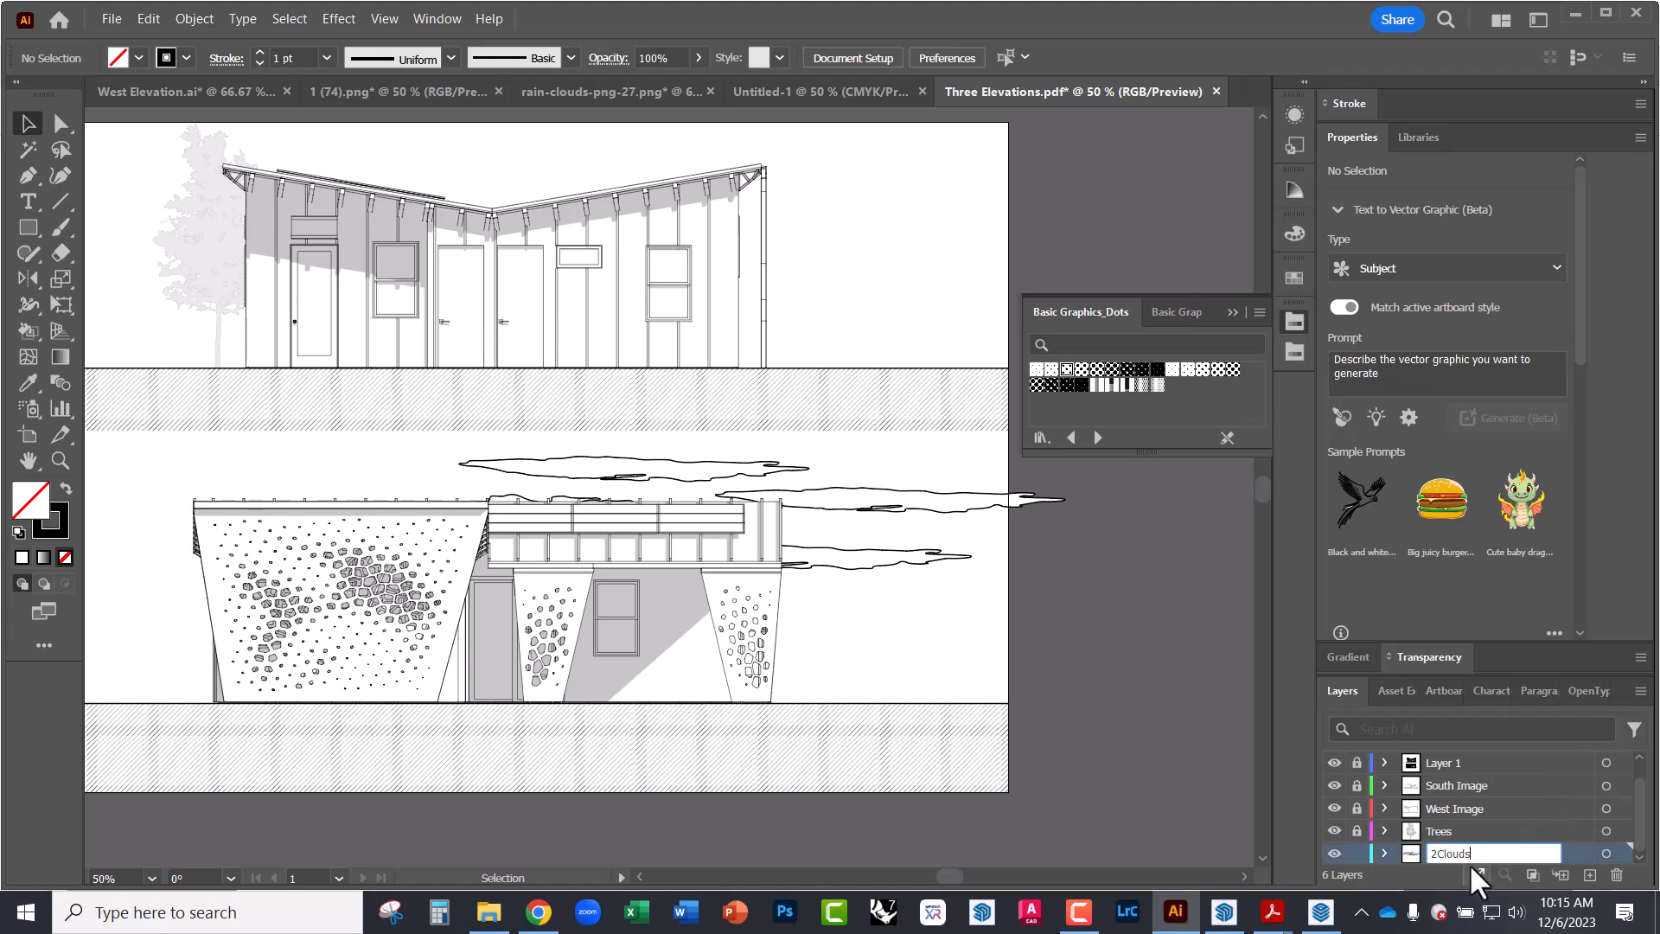
left_click_drag(1437, 853, 1426, 853)
- Fill everything on the Clouds layer with light gray #DDDDDD and lower its opacity
left_click(1606, 855)
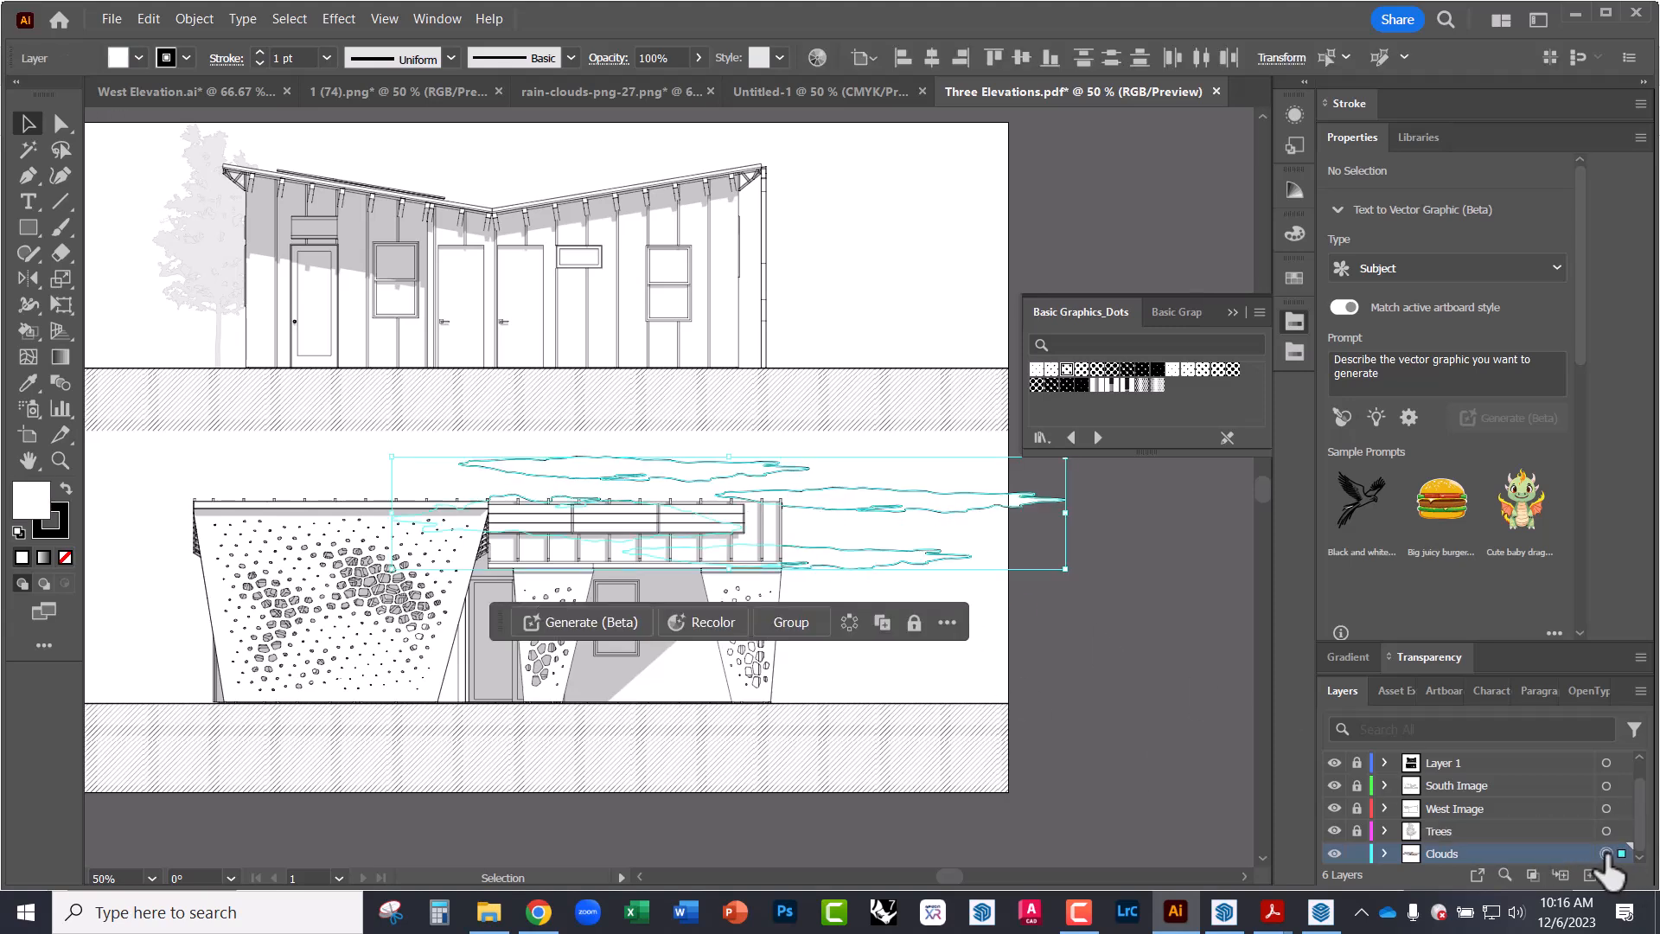
double_click(31, 500)
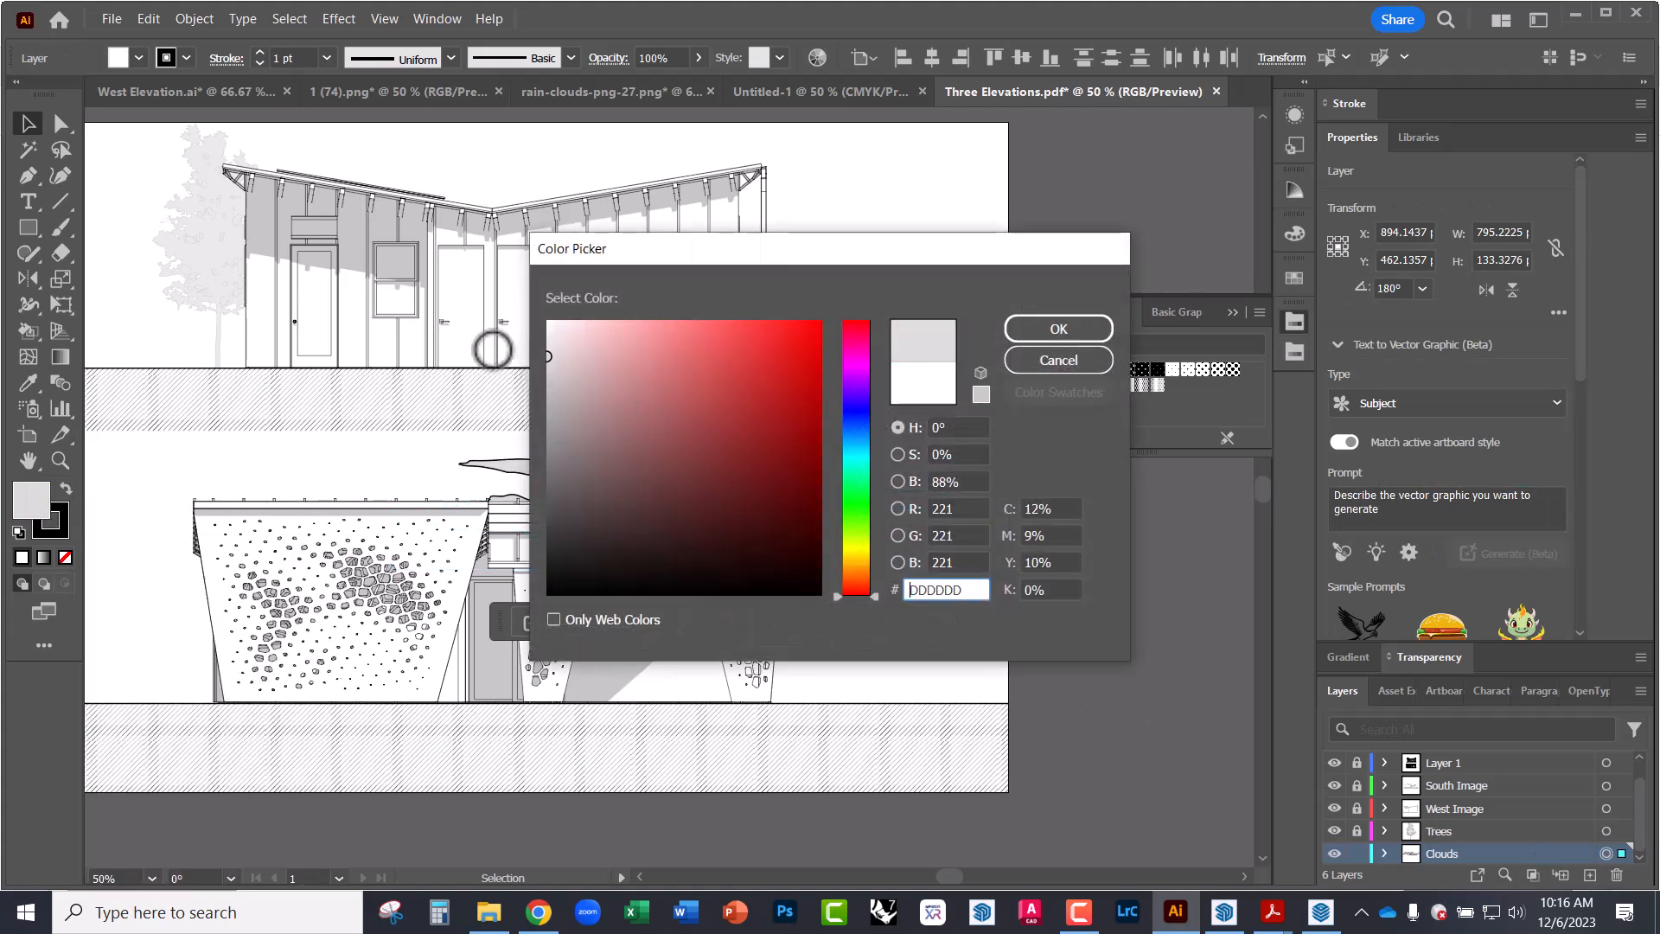
left_click(1029, 337)
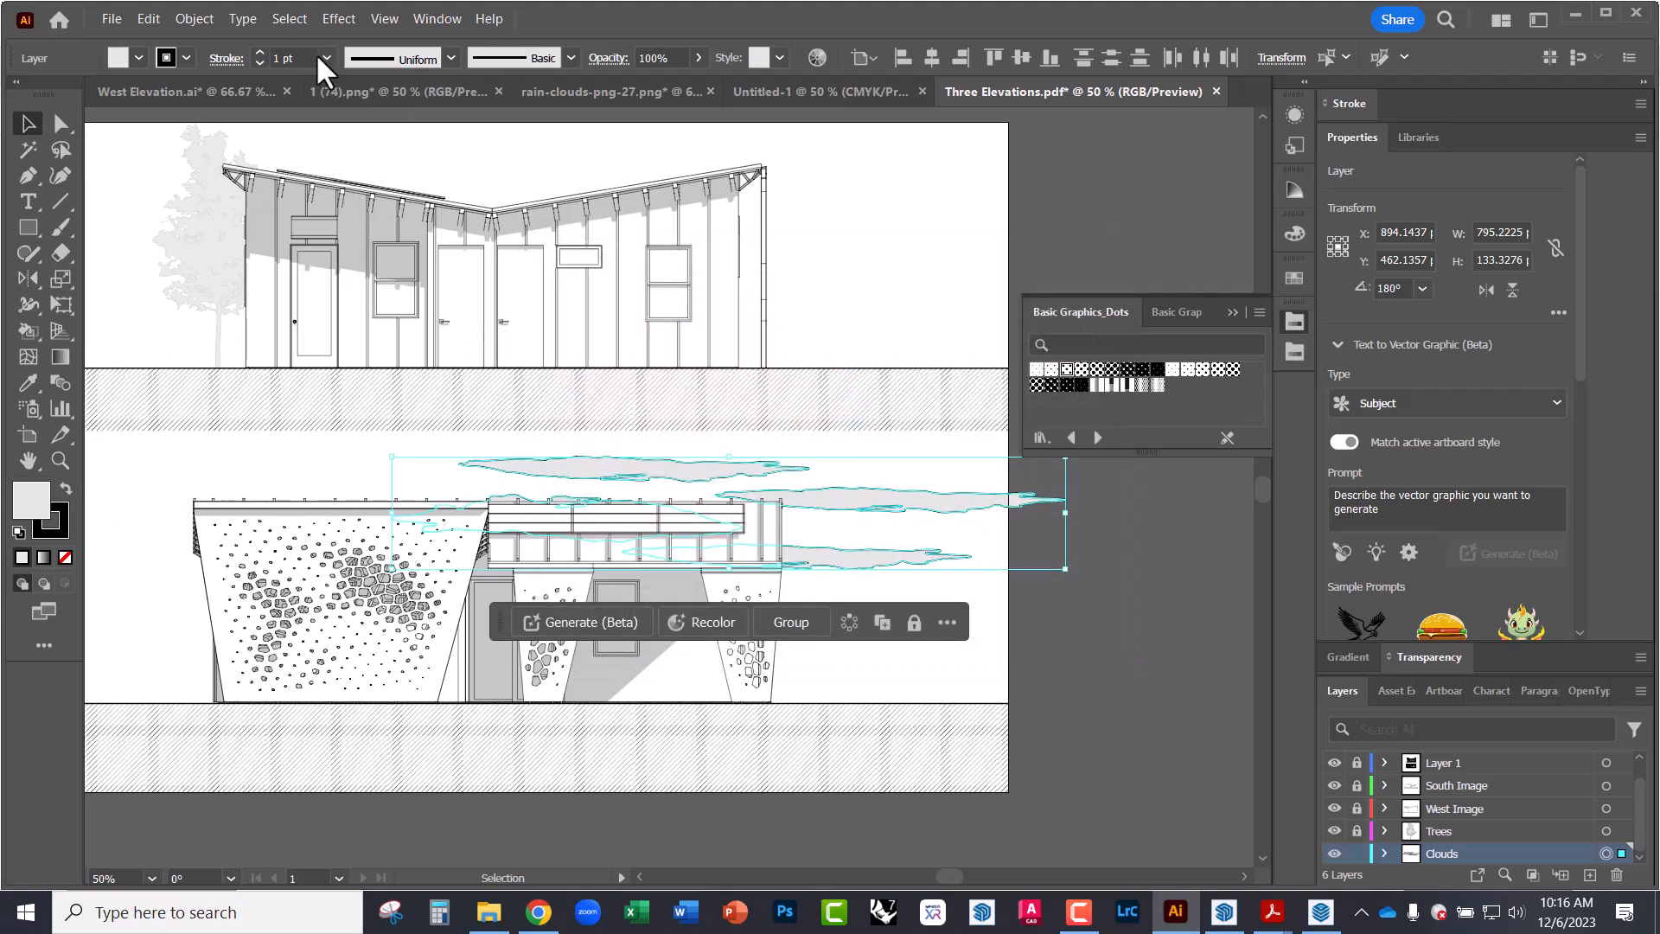
left_click(698, 58)
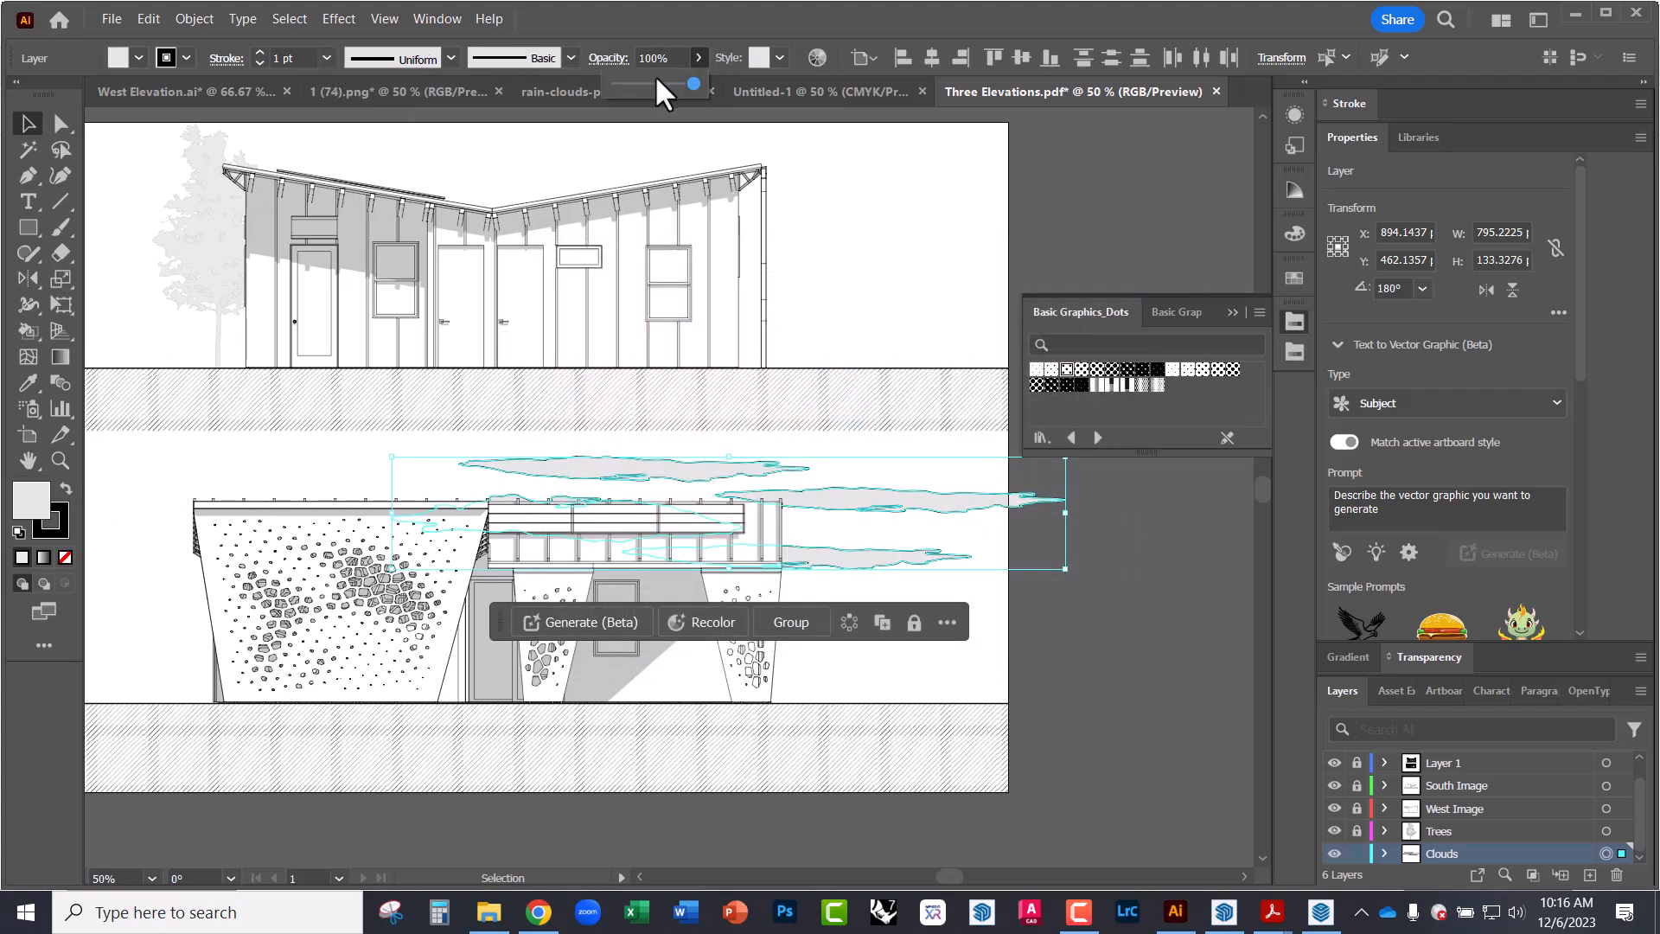
left_click_drag(659, 79, 646, 83)
- Distribute the clouds around the lower elevation, with one above the roof and others extending past its left and right sides
left_click_drag(876, 512, 807, 546)
left_click(1009, 563)
left_click(991, 650)
left_click_drag(415, 530, 199, 530)
left_click_drag(421, 484, 626, 483)
left_click(606, 718)
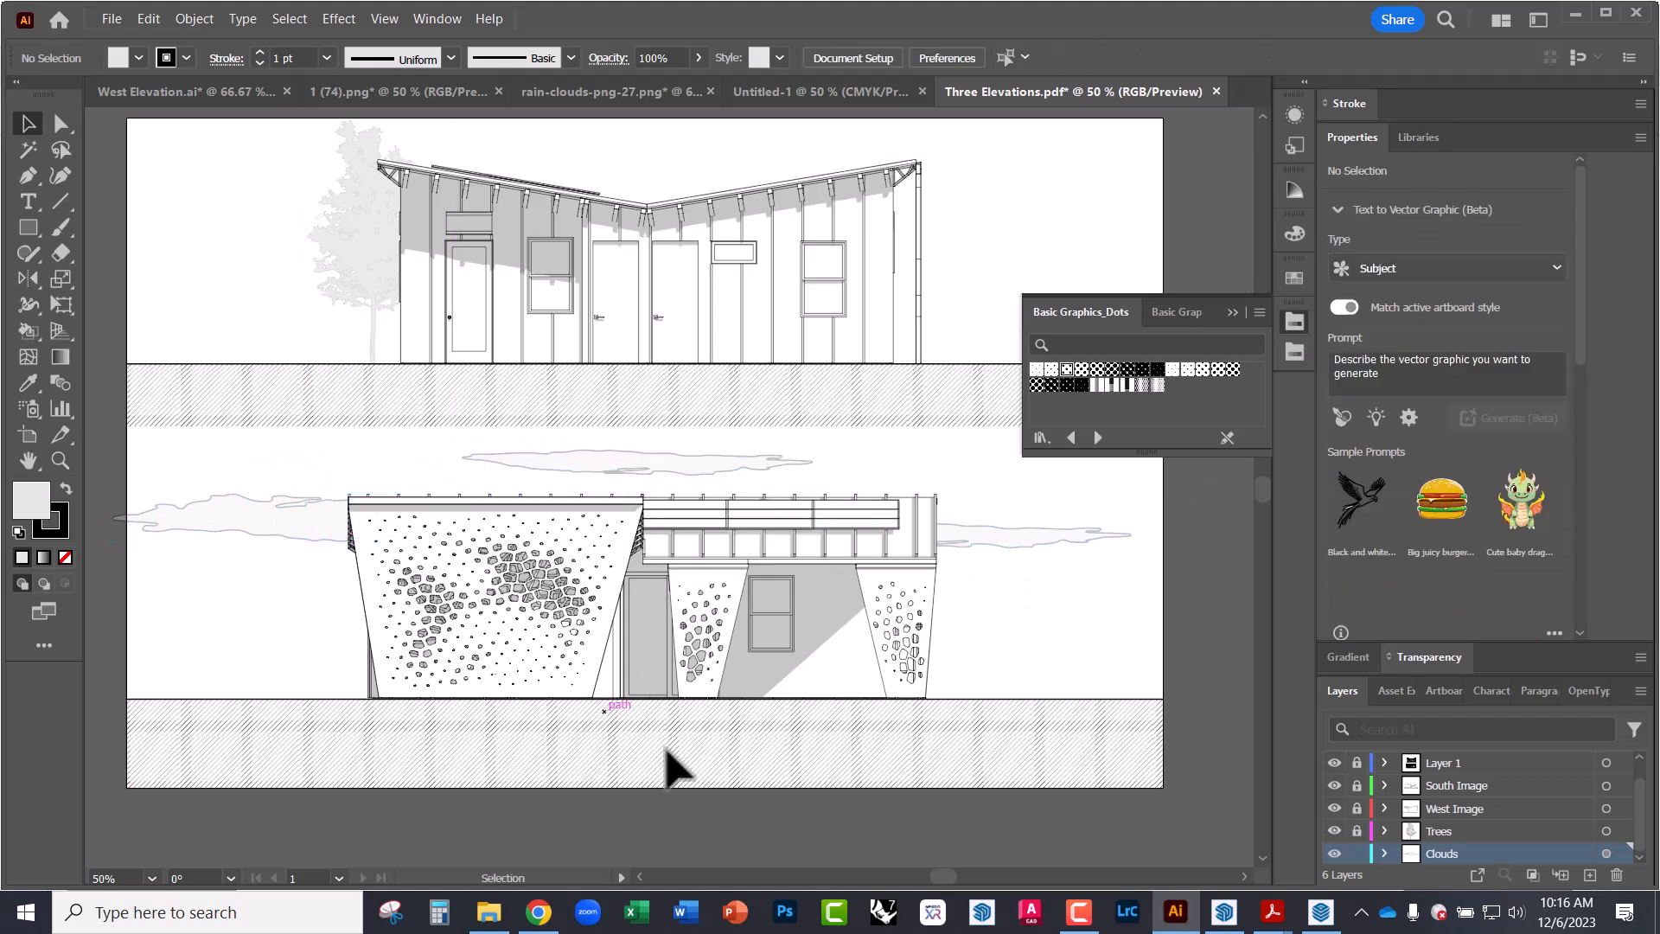
- Scale the largest cloud to about 270 by 67 pt and place it left of the lower elevation
left_click(315, 535)
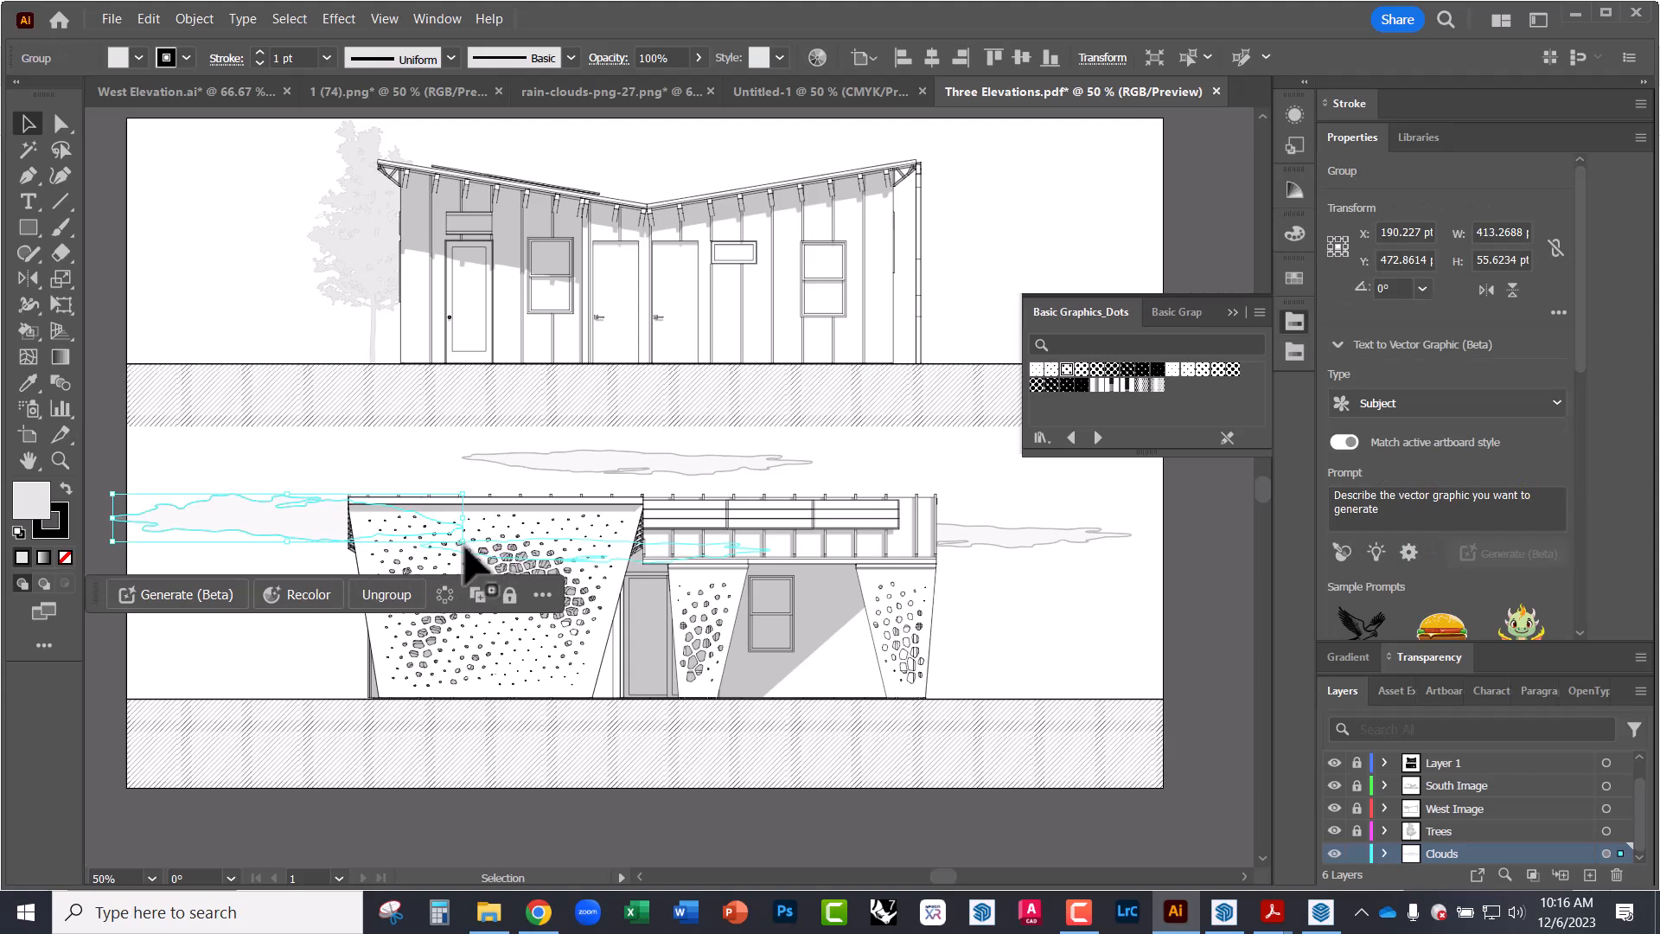
left_click_drag(462, 543, 276, 512)
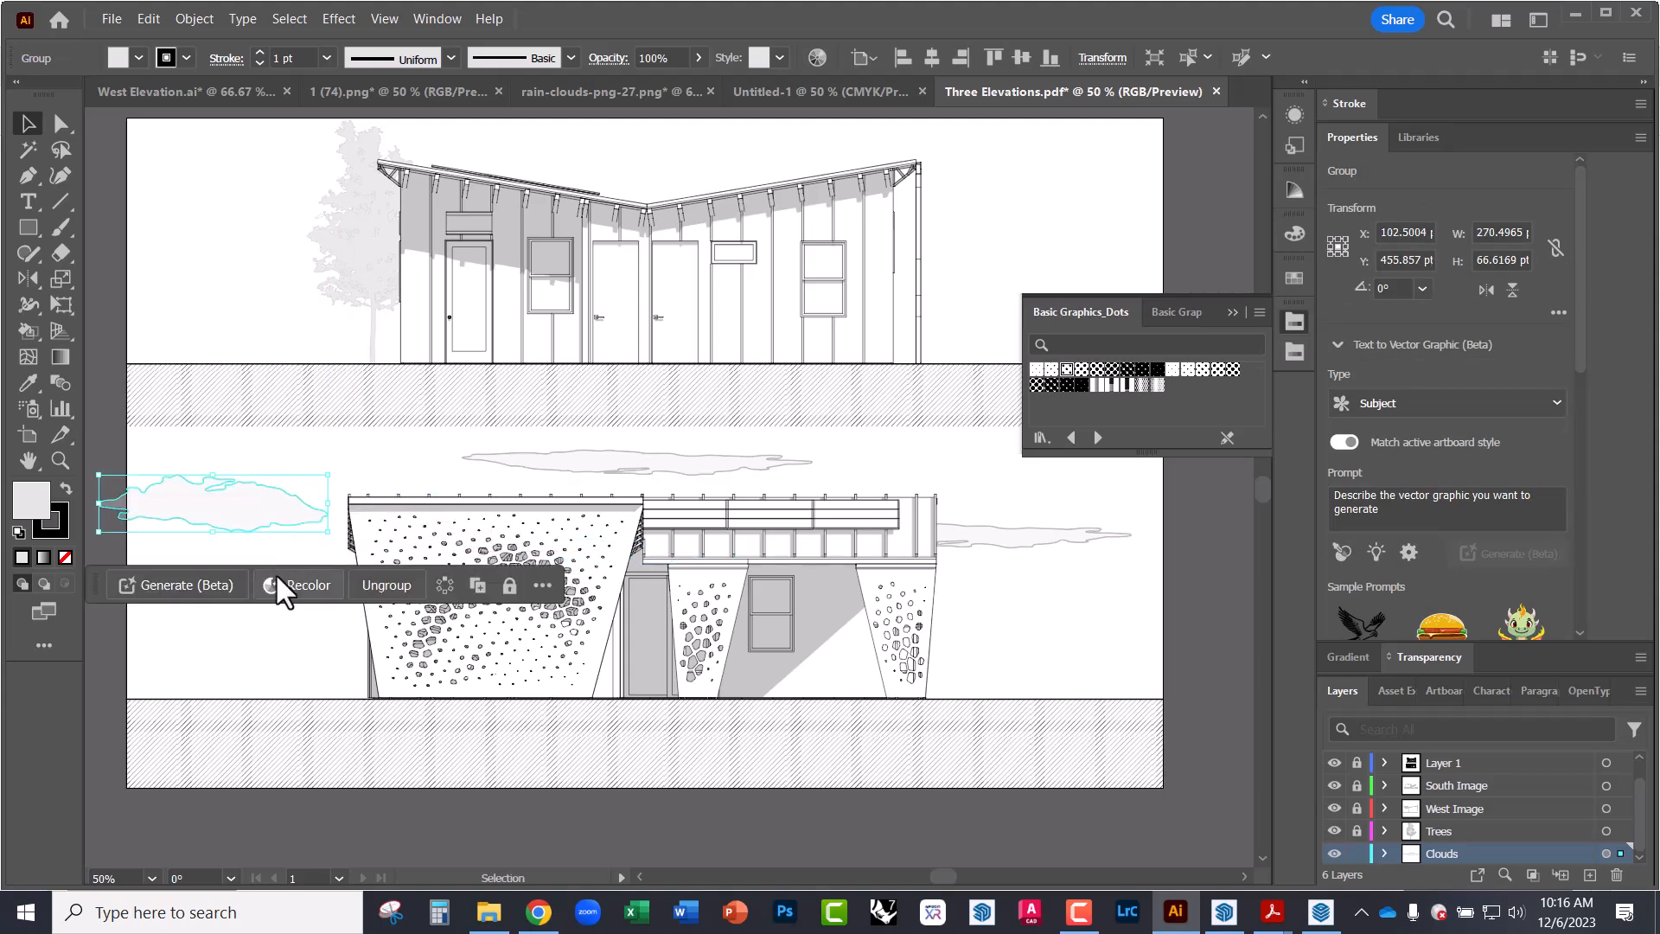
left_click(262, 638)
left_click(298, 514)
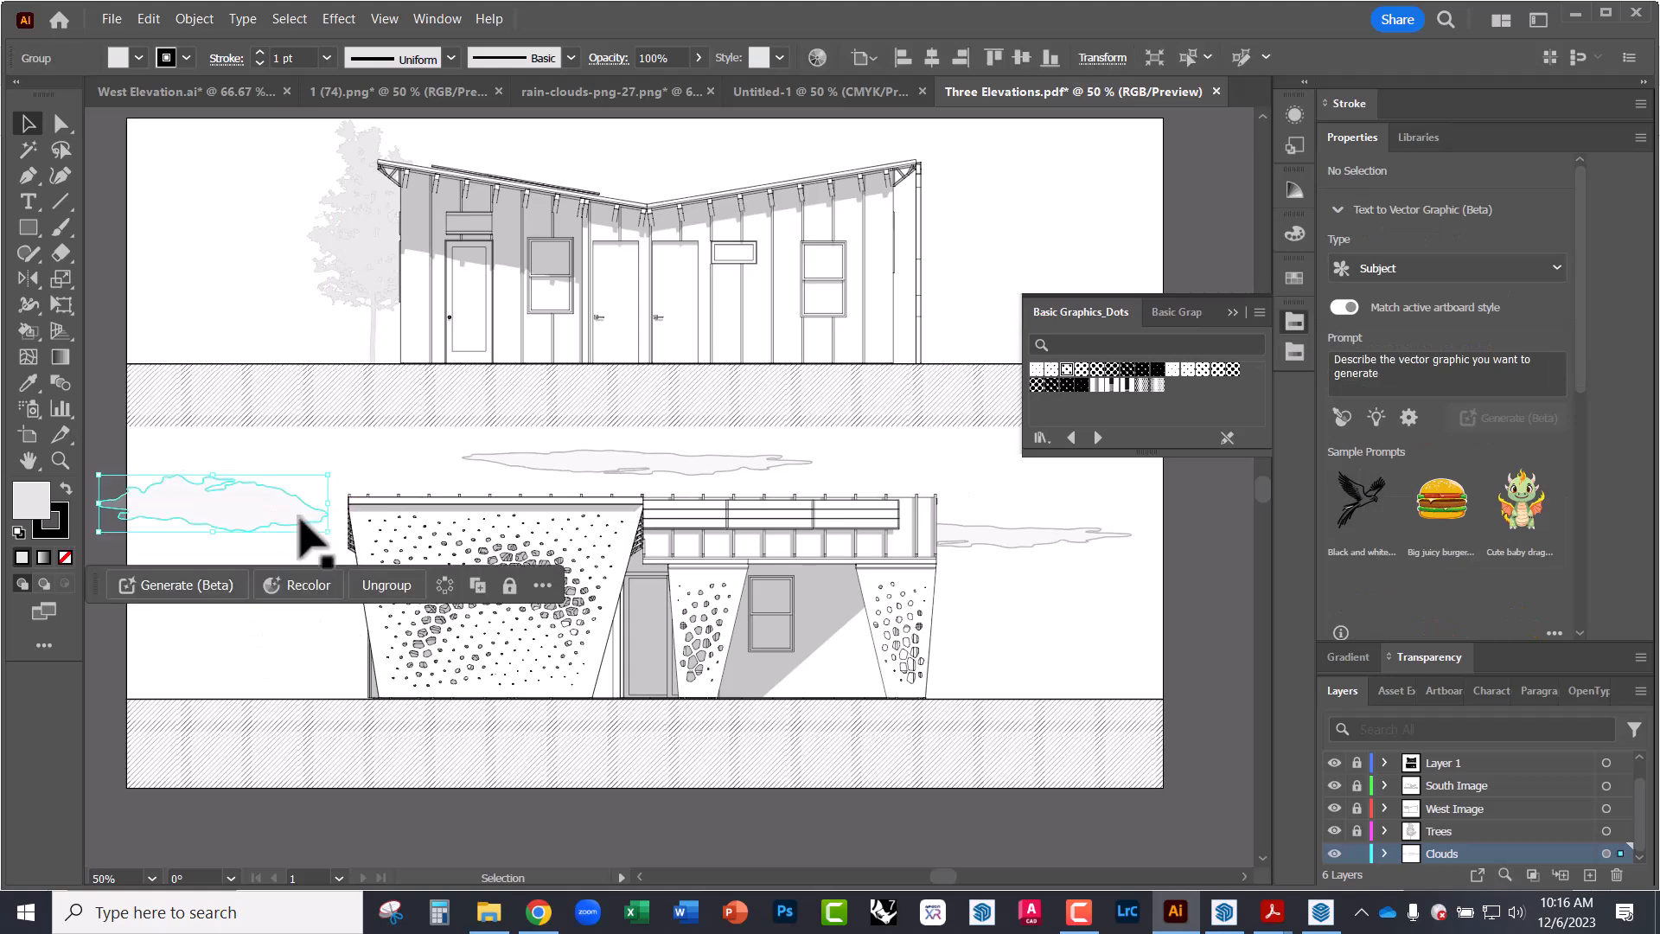
- Select the three clouds around the lower elevation and remove their outline stroke
left_click(576, 467, "shift")
left_click(984, 530, "shift")
left_click(65, 557)
key("ctrl+z")
left_click(59, 523)
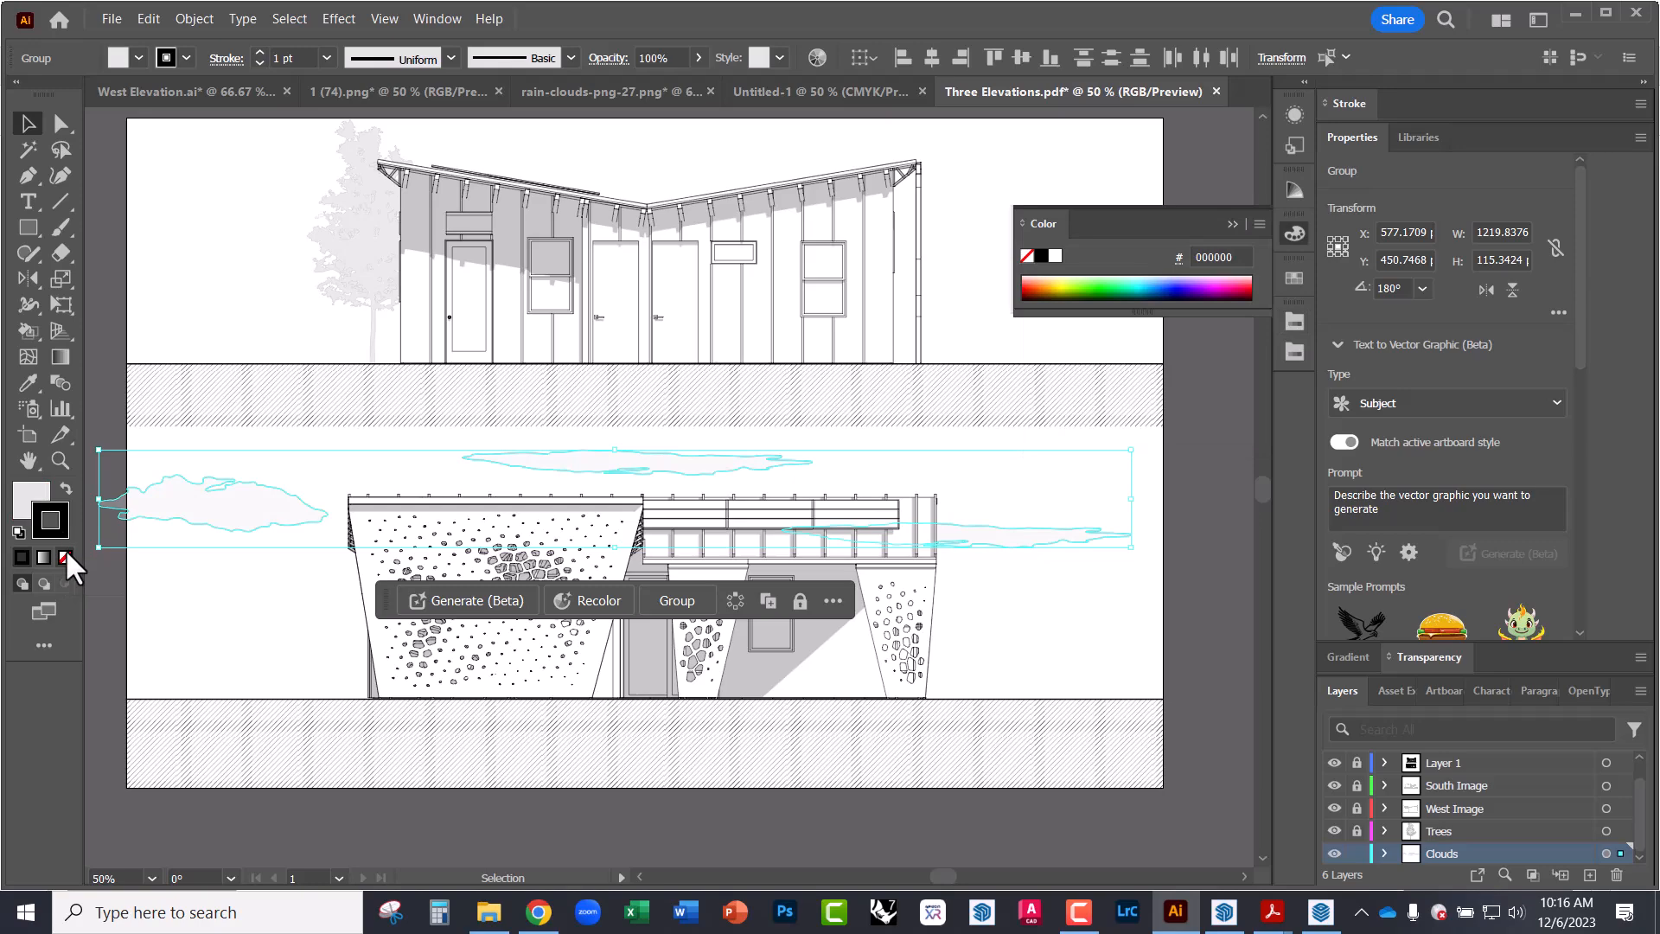
left_click(65, 557)
left_click(213, 610)
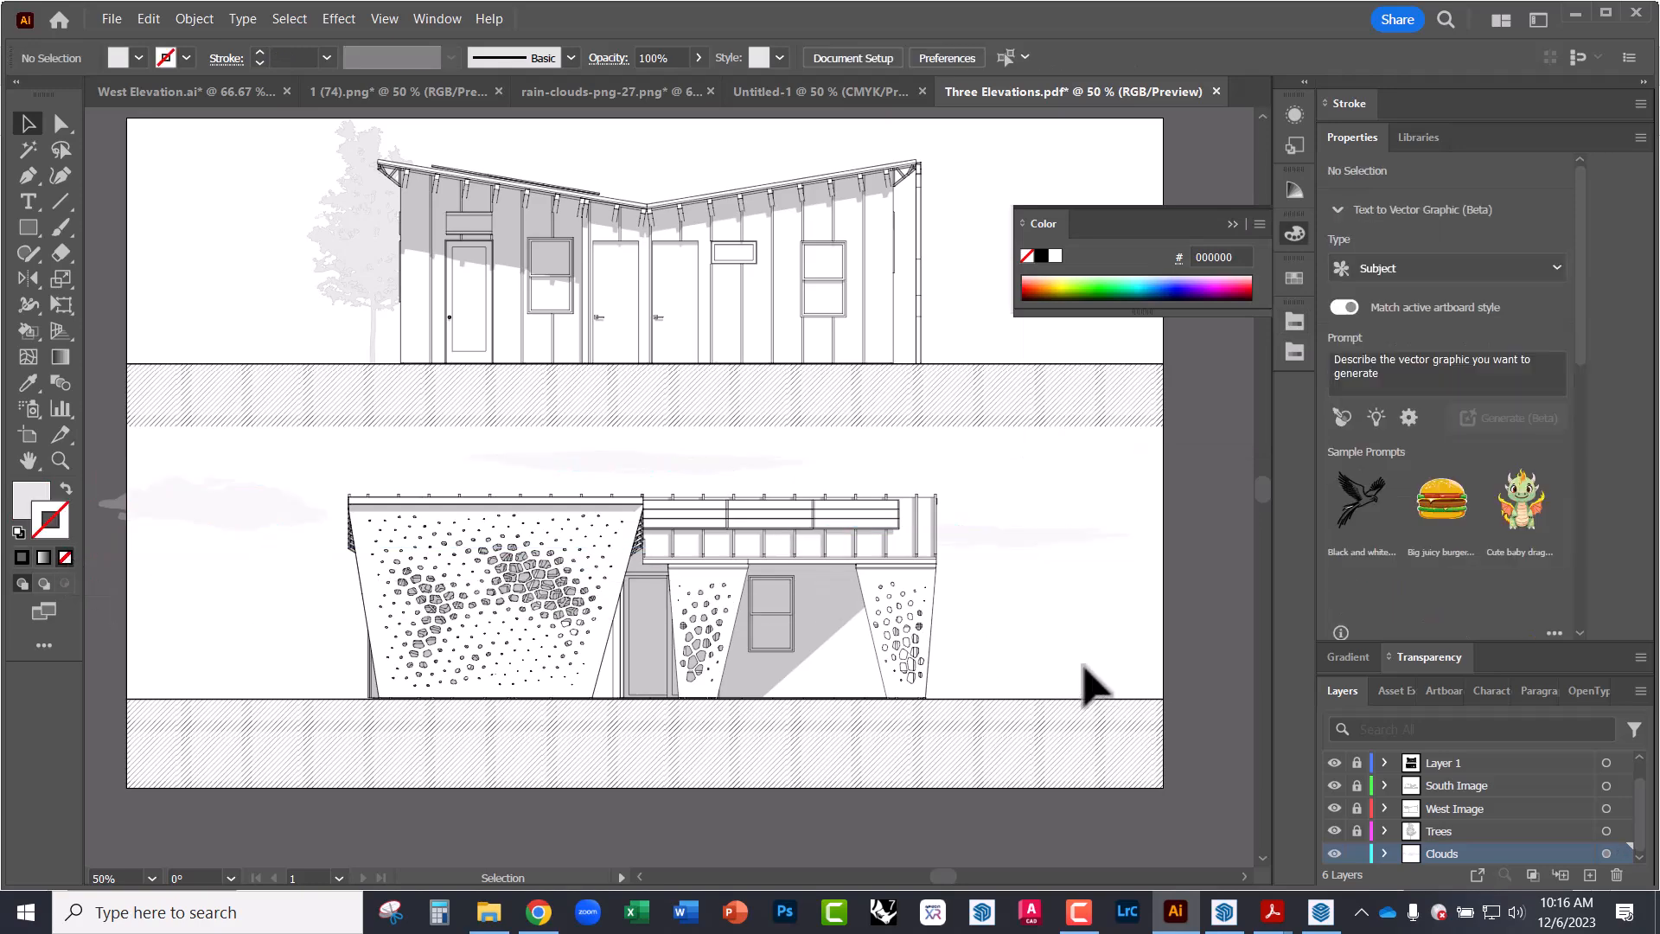
scroll(271, 568, "up", 2, "alt")
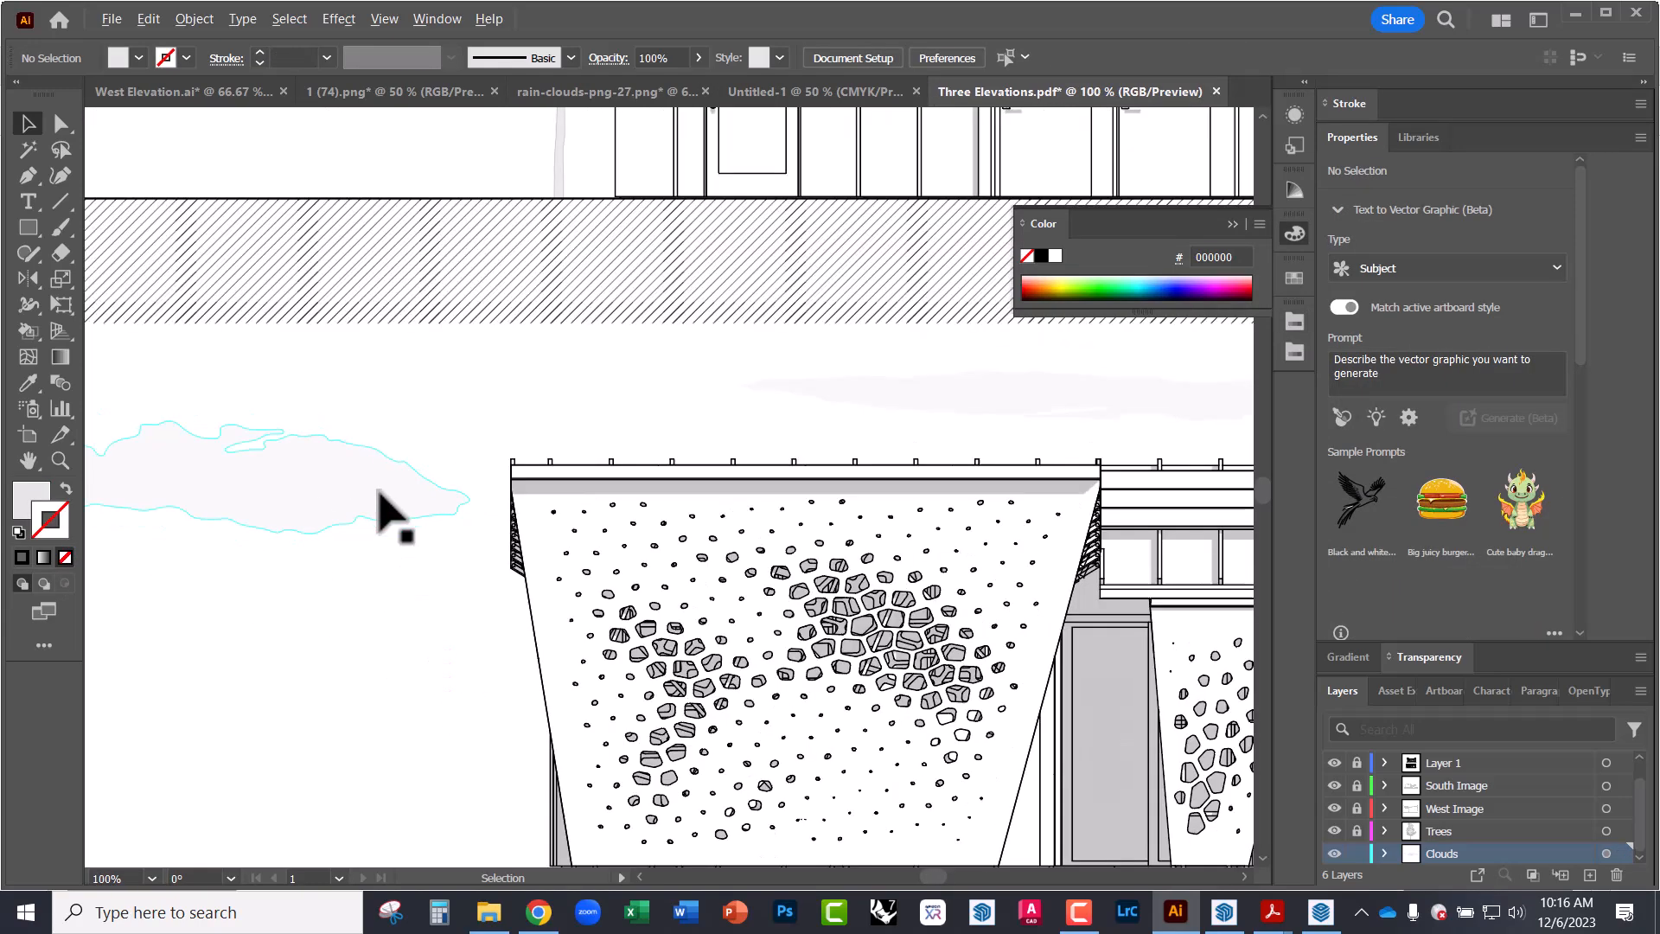
scroll(381, 502, "down", 2, "alt")
left_click_drag(1075, 582, 932, 646)
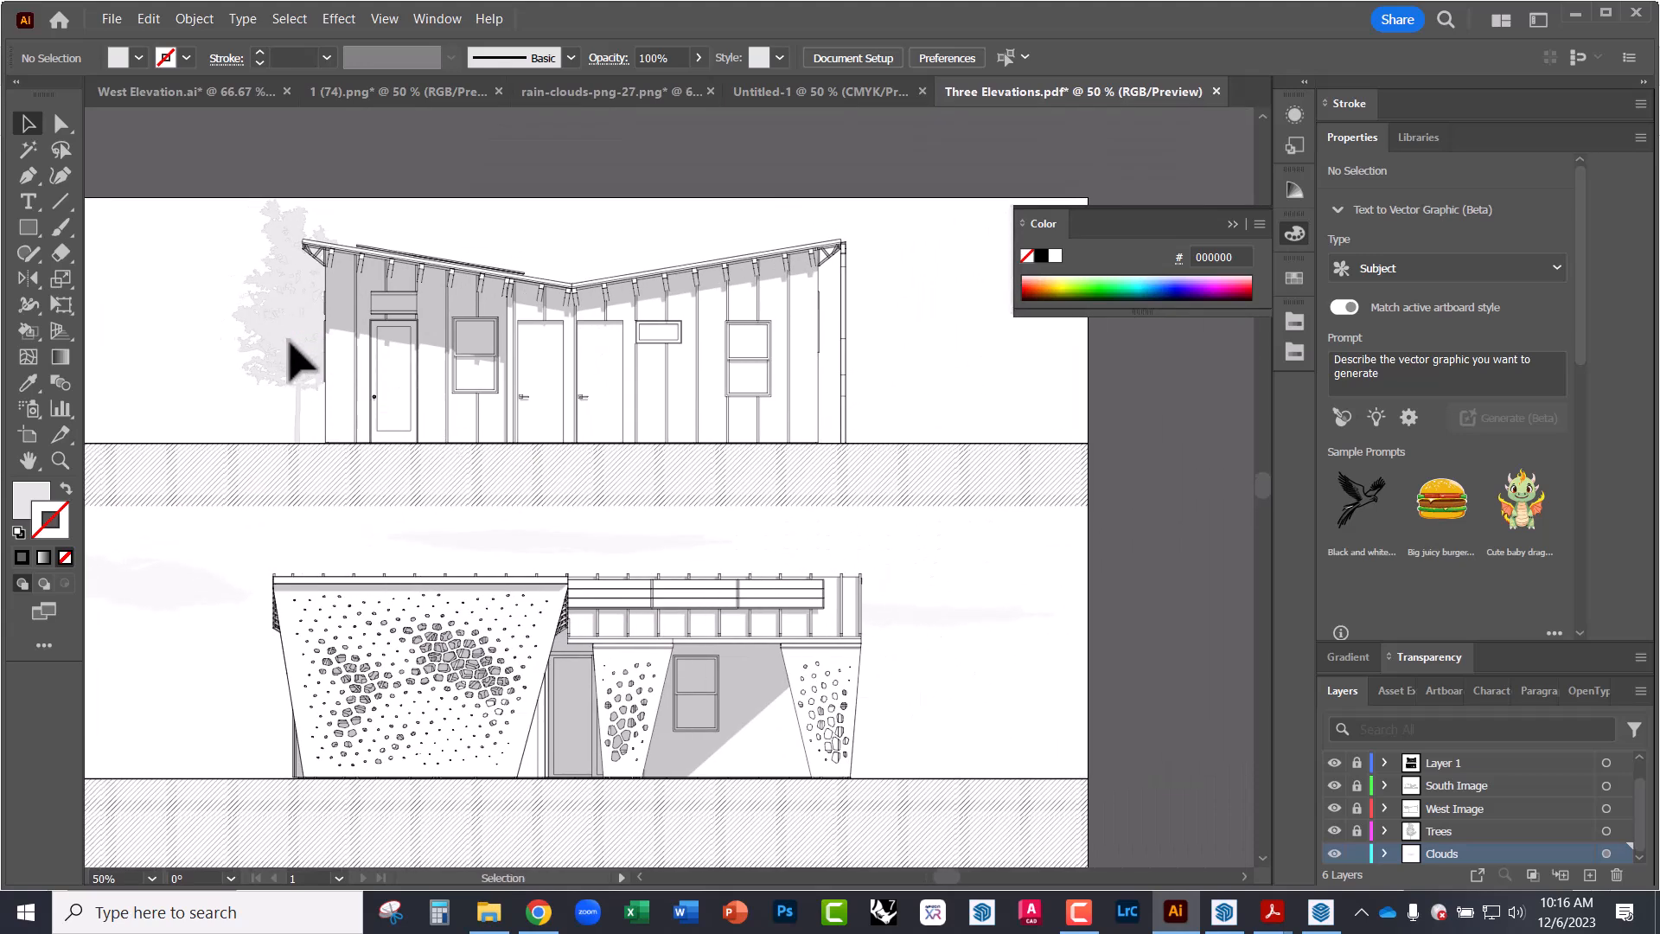
left_click_drag(1009, 679, 908, 661)
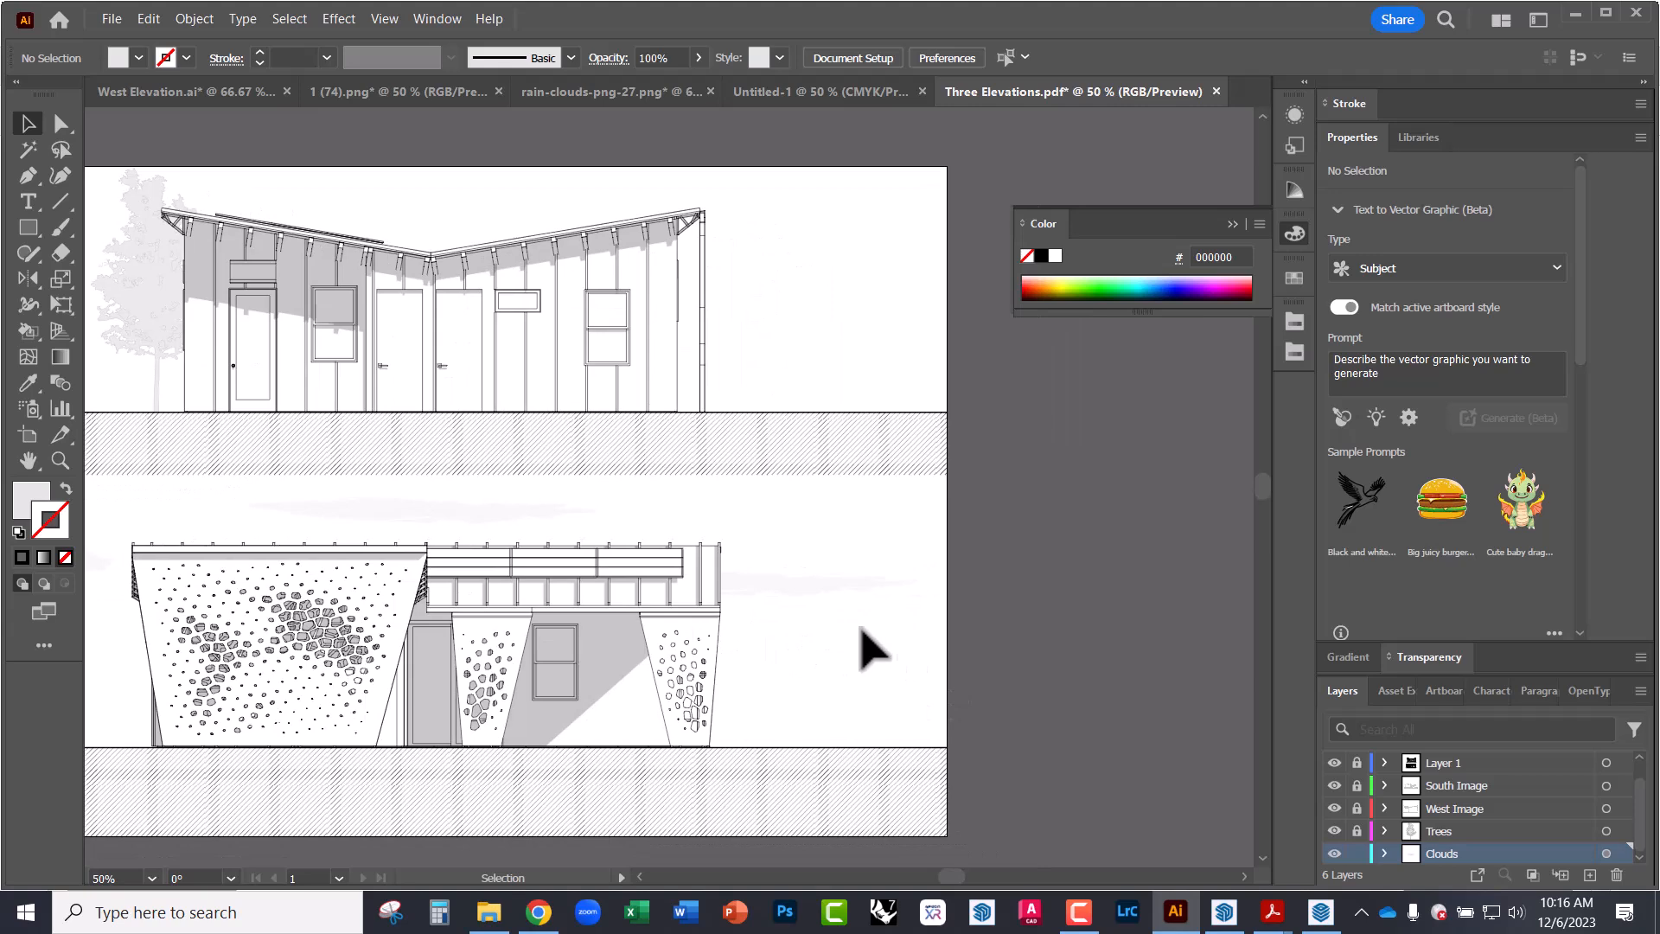
- Open the Illustrator file Flat vector people x30 from Flat 30 Vectors in the Materials folder's Architecture Starter Kit
key("ctrl+o")
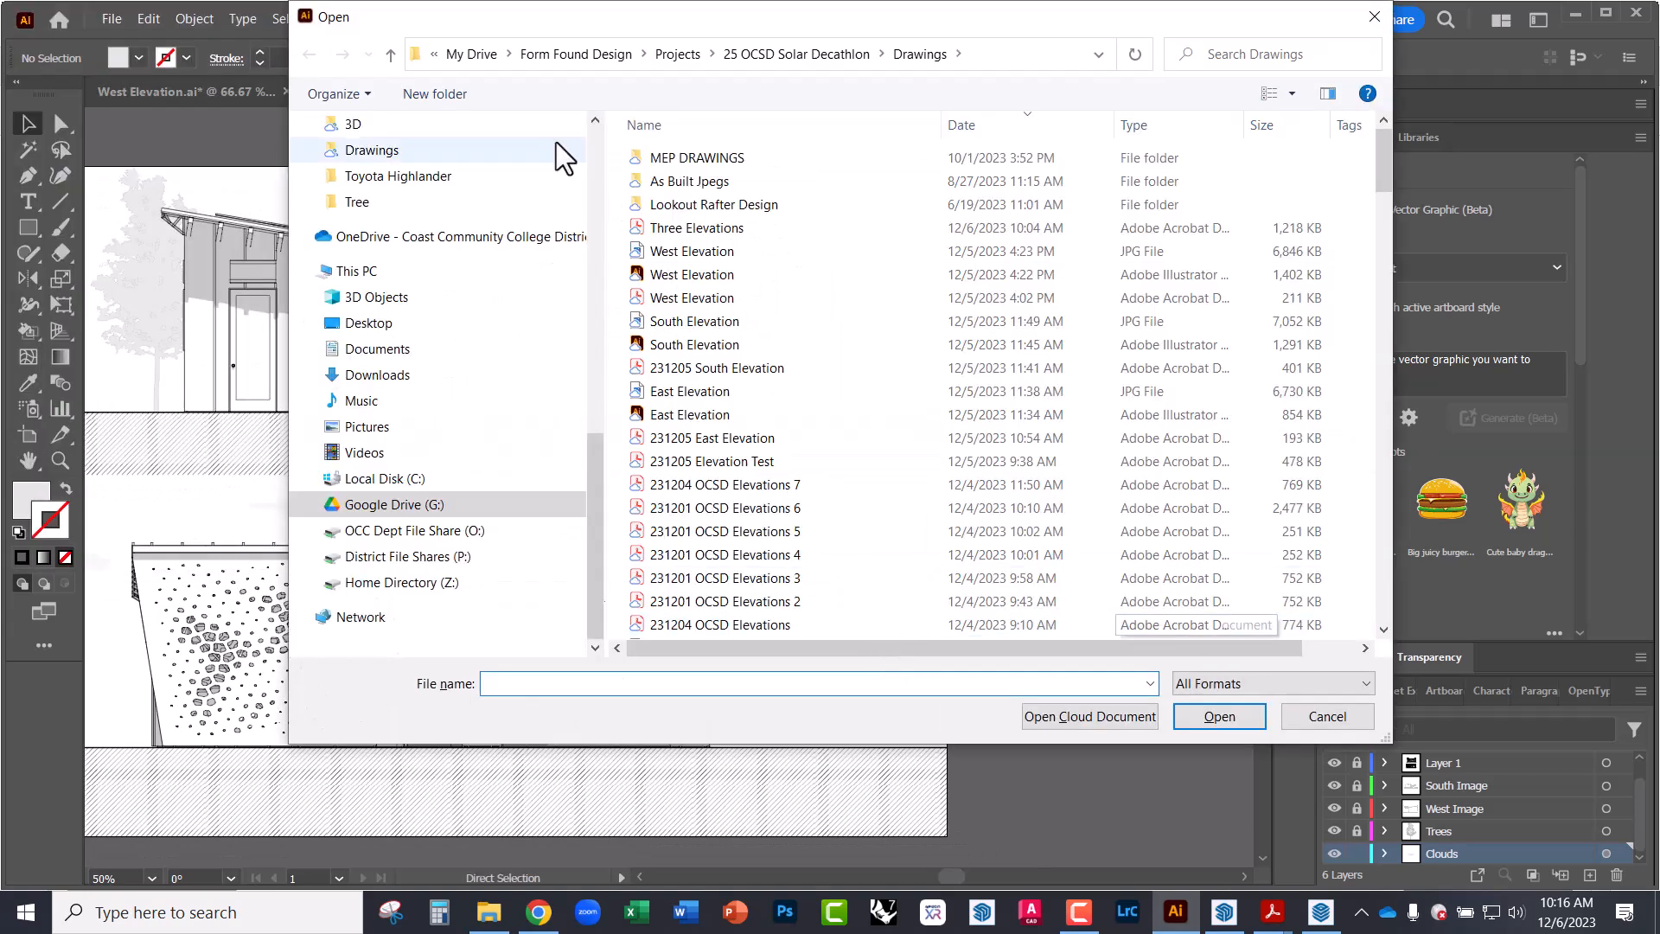
scroll(422, 344, "up", 10)
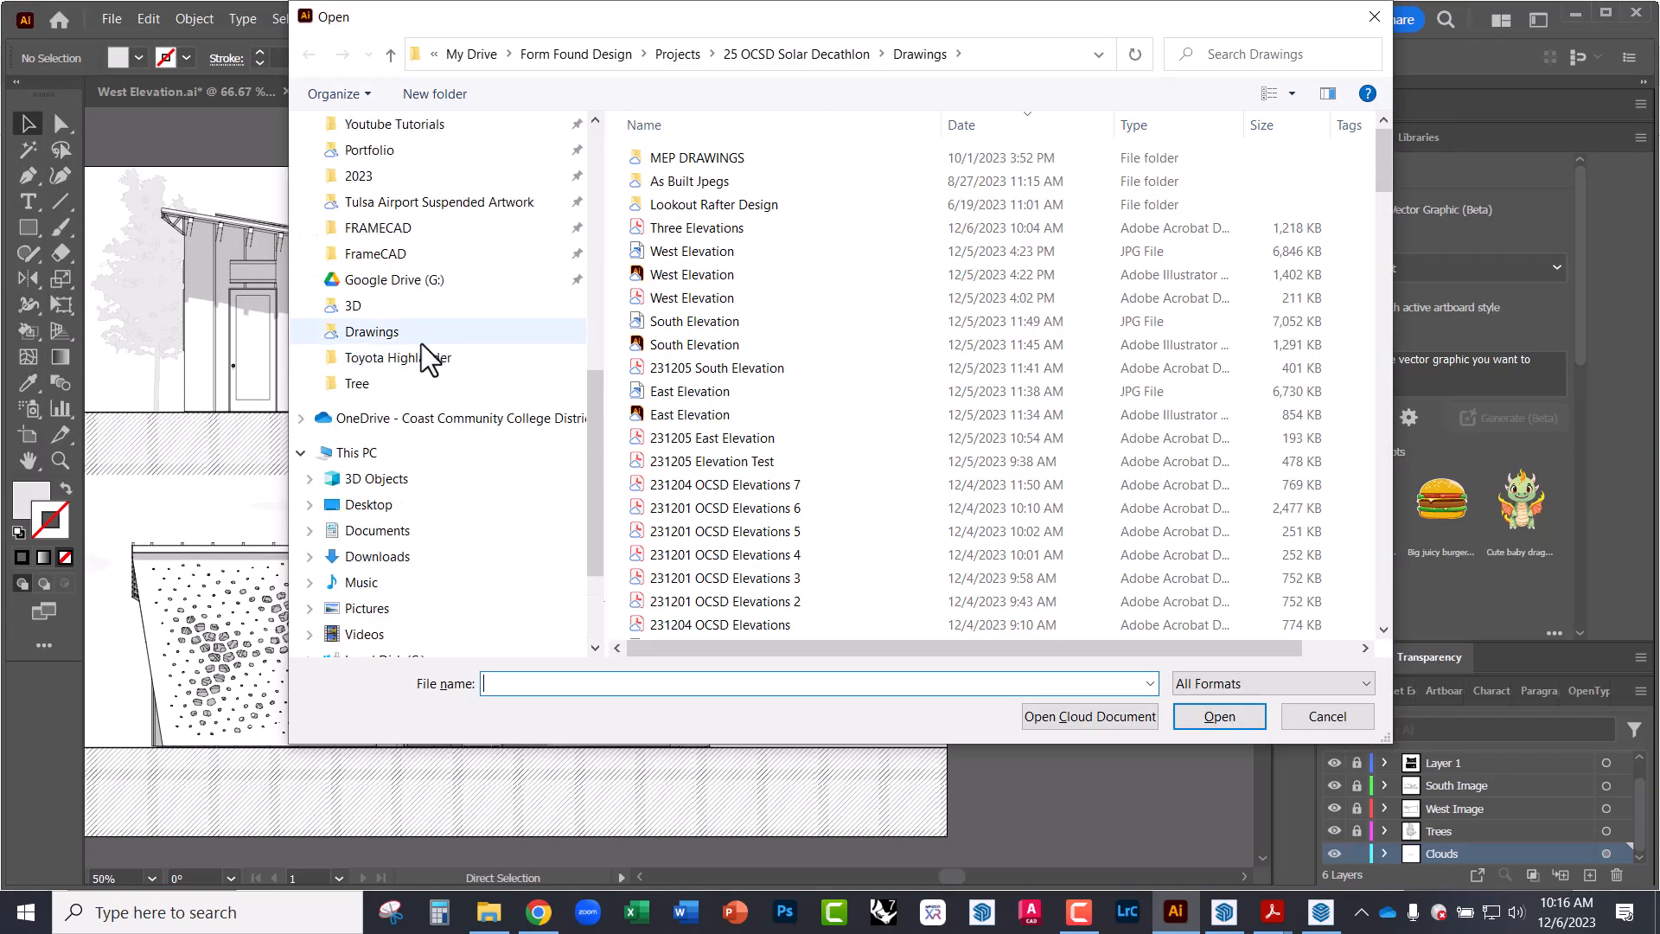
left_click(374, 436)
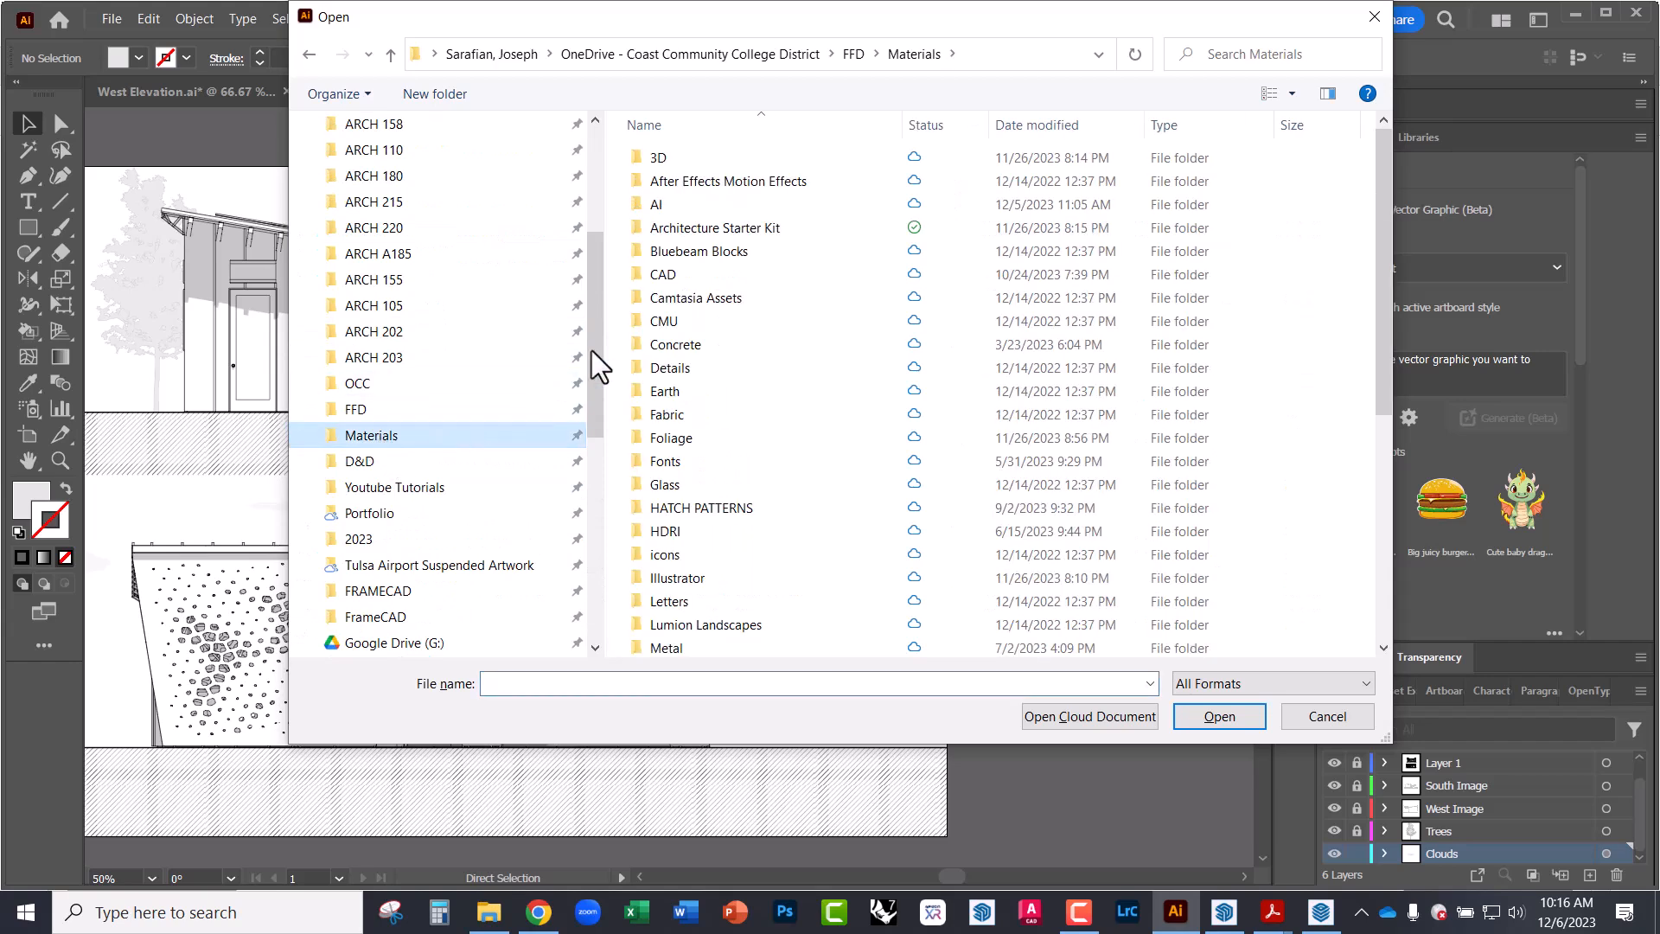
double_click(686, 230)
double_click(681, 163)
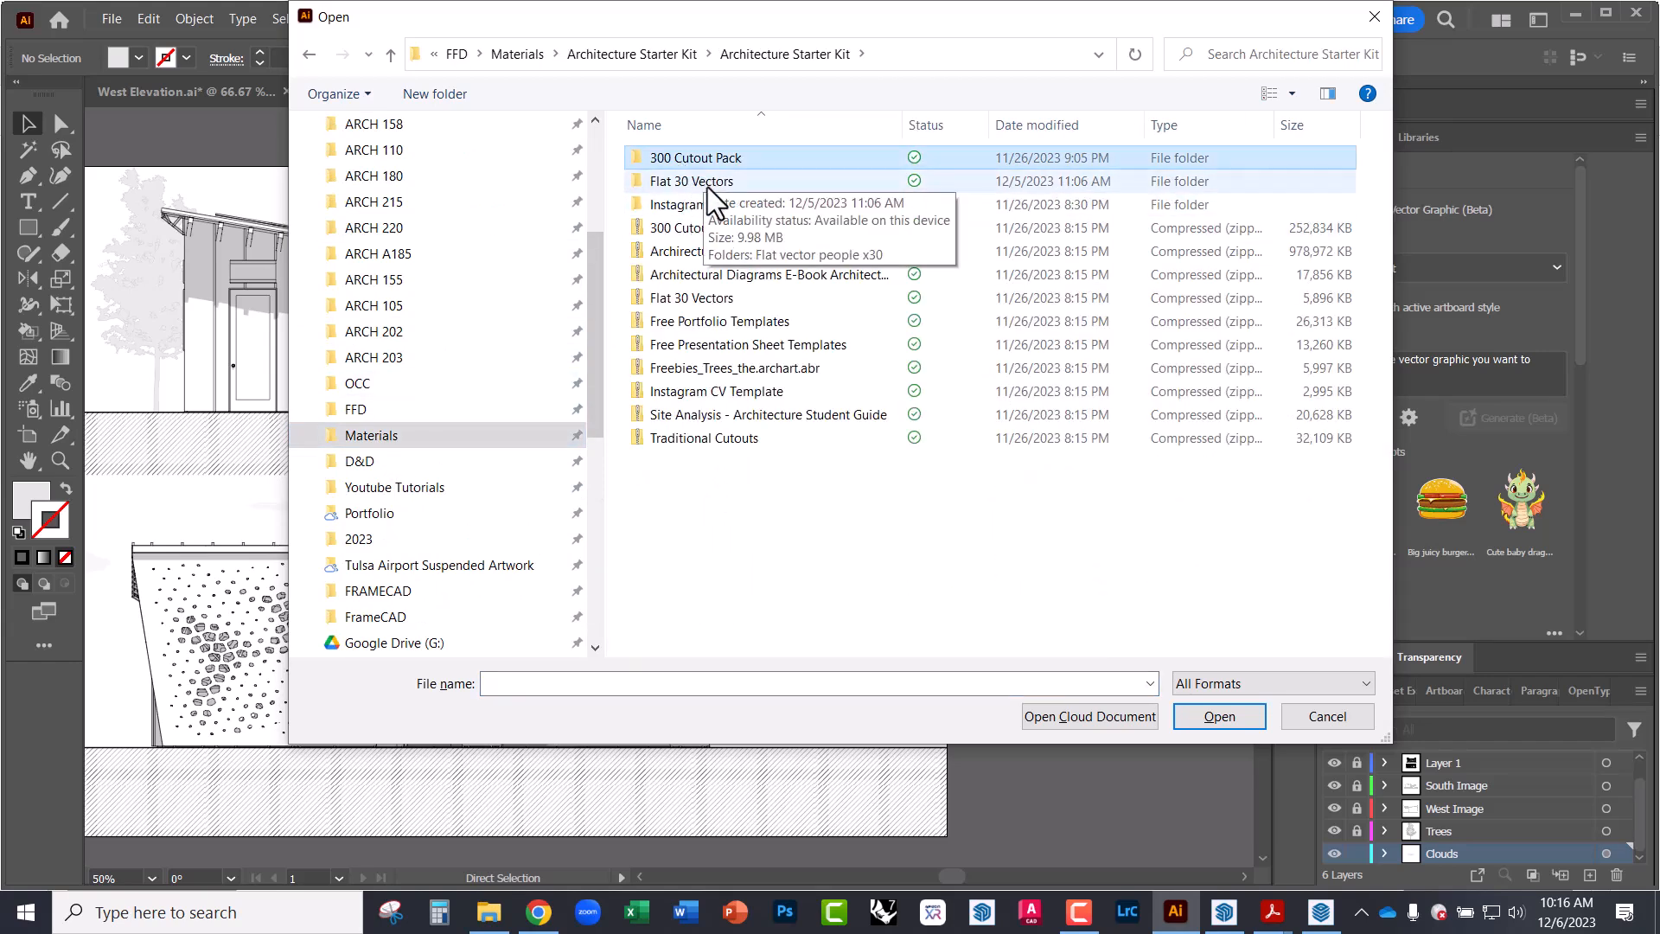
double_click(707, 184)
double_click(714, 159)
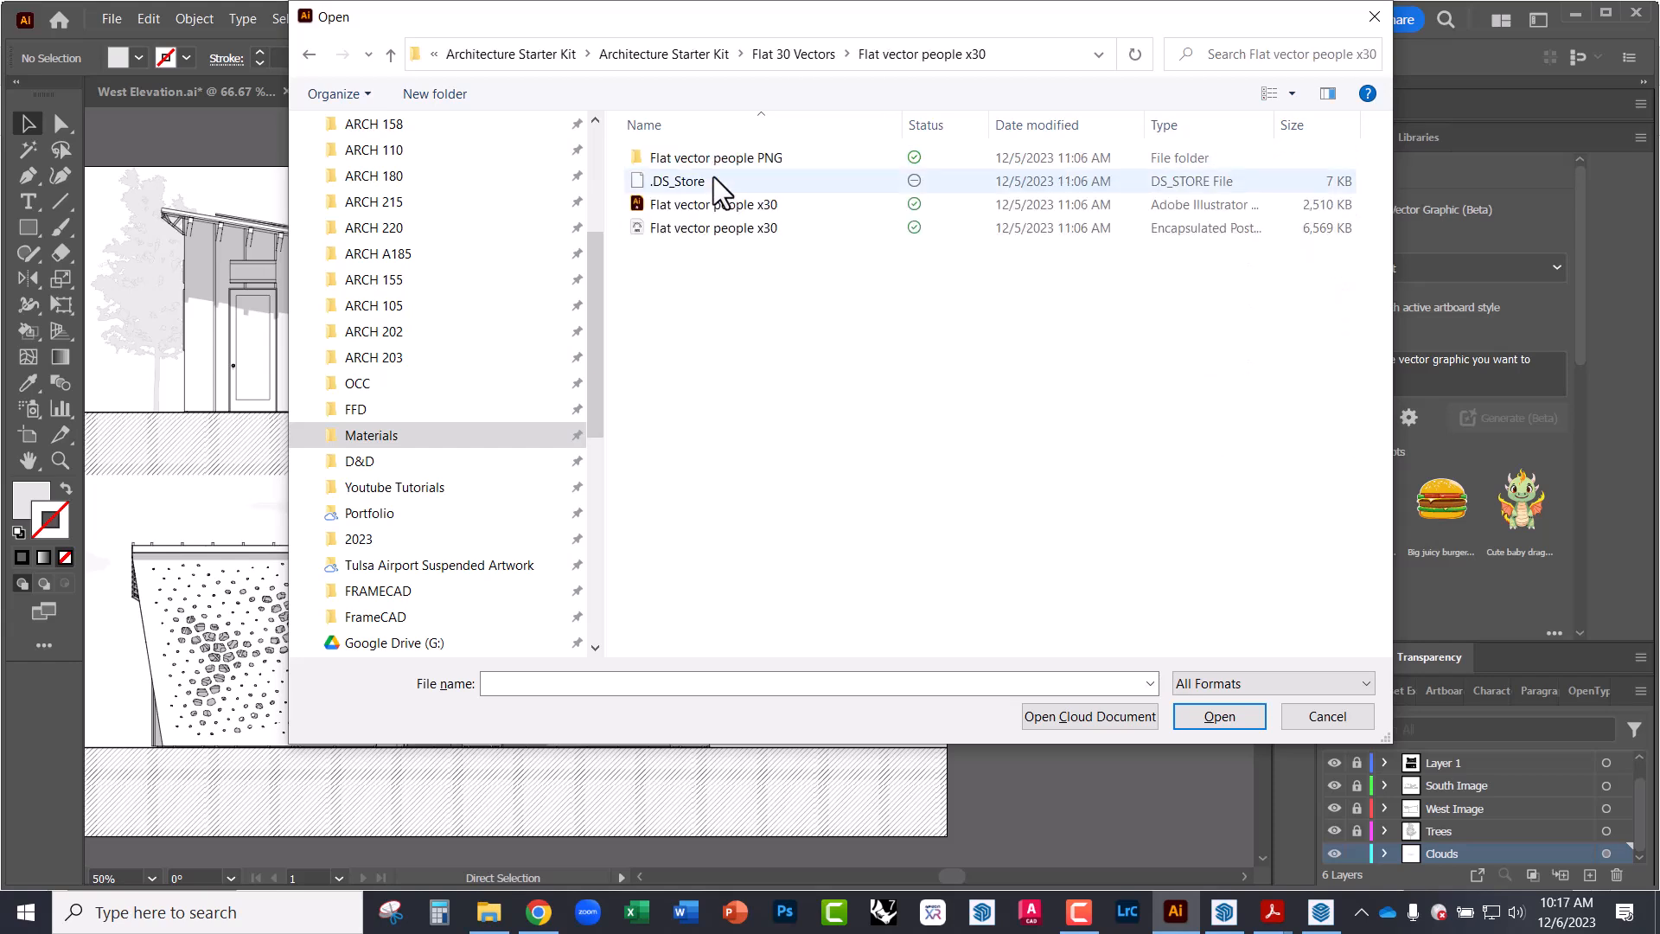
double_click(715, 208)
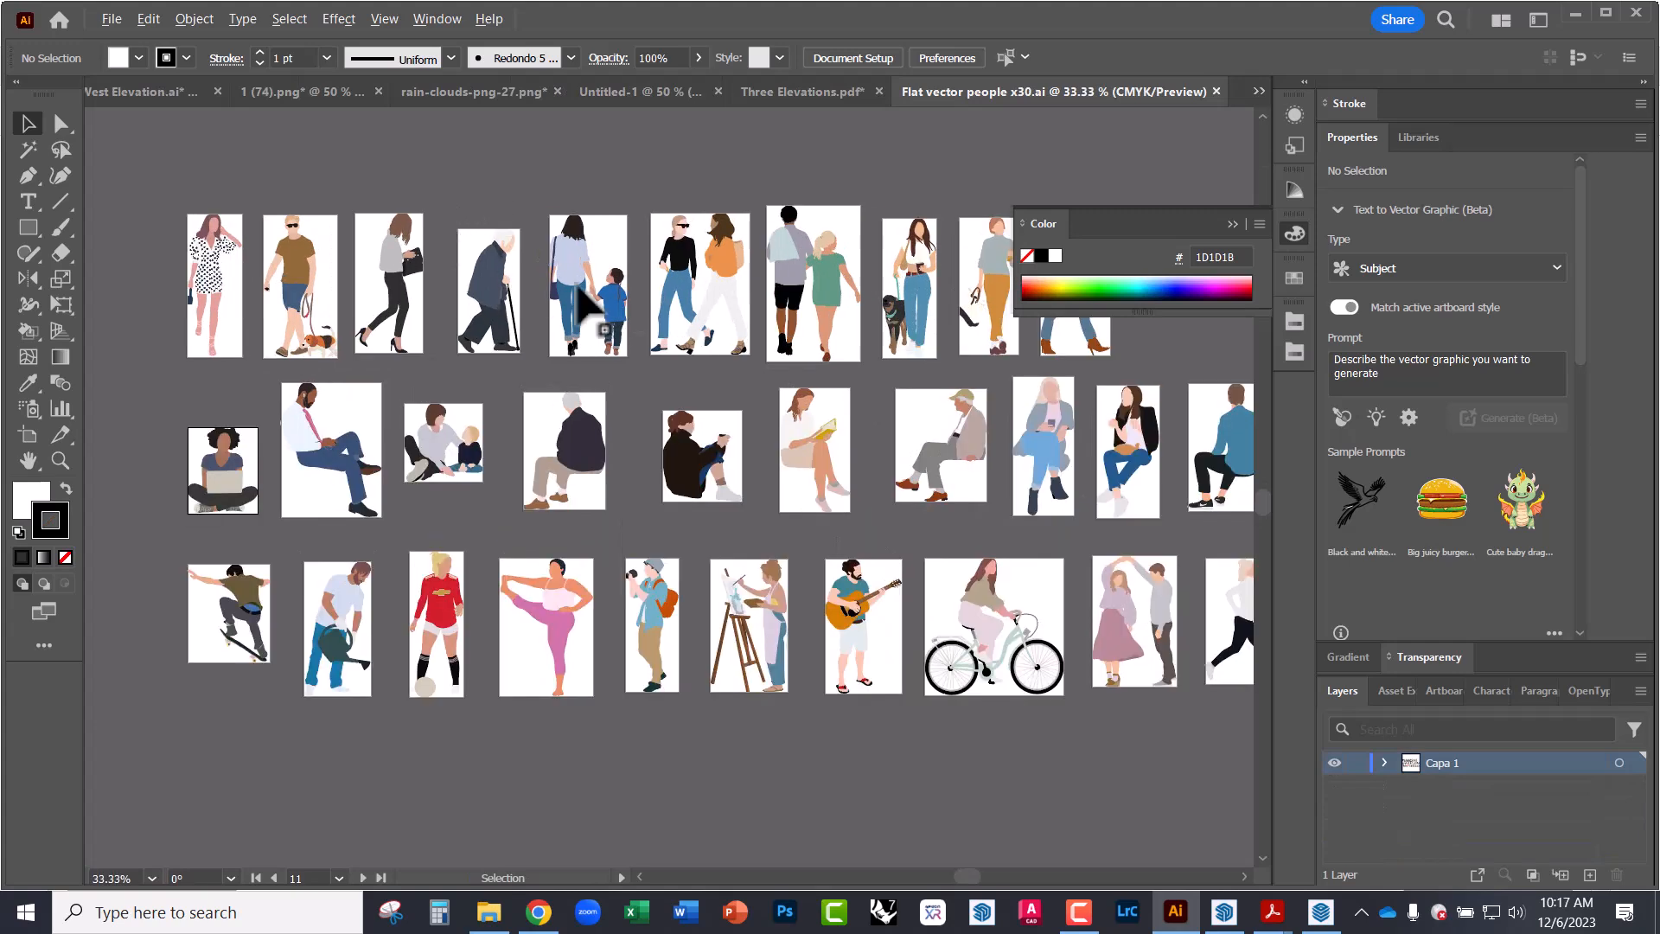
- Copy the standing woman holding a child's hand from the people set and return to the Three Elevations document
left_click_drag(581, 319, 430, 419)
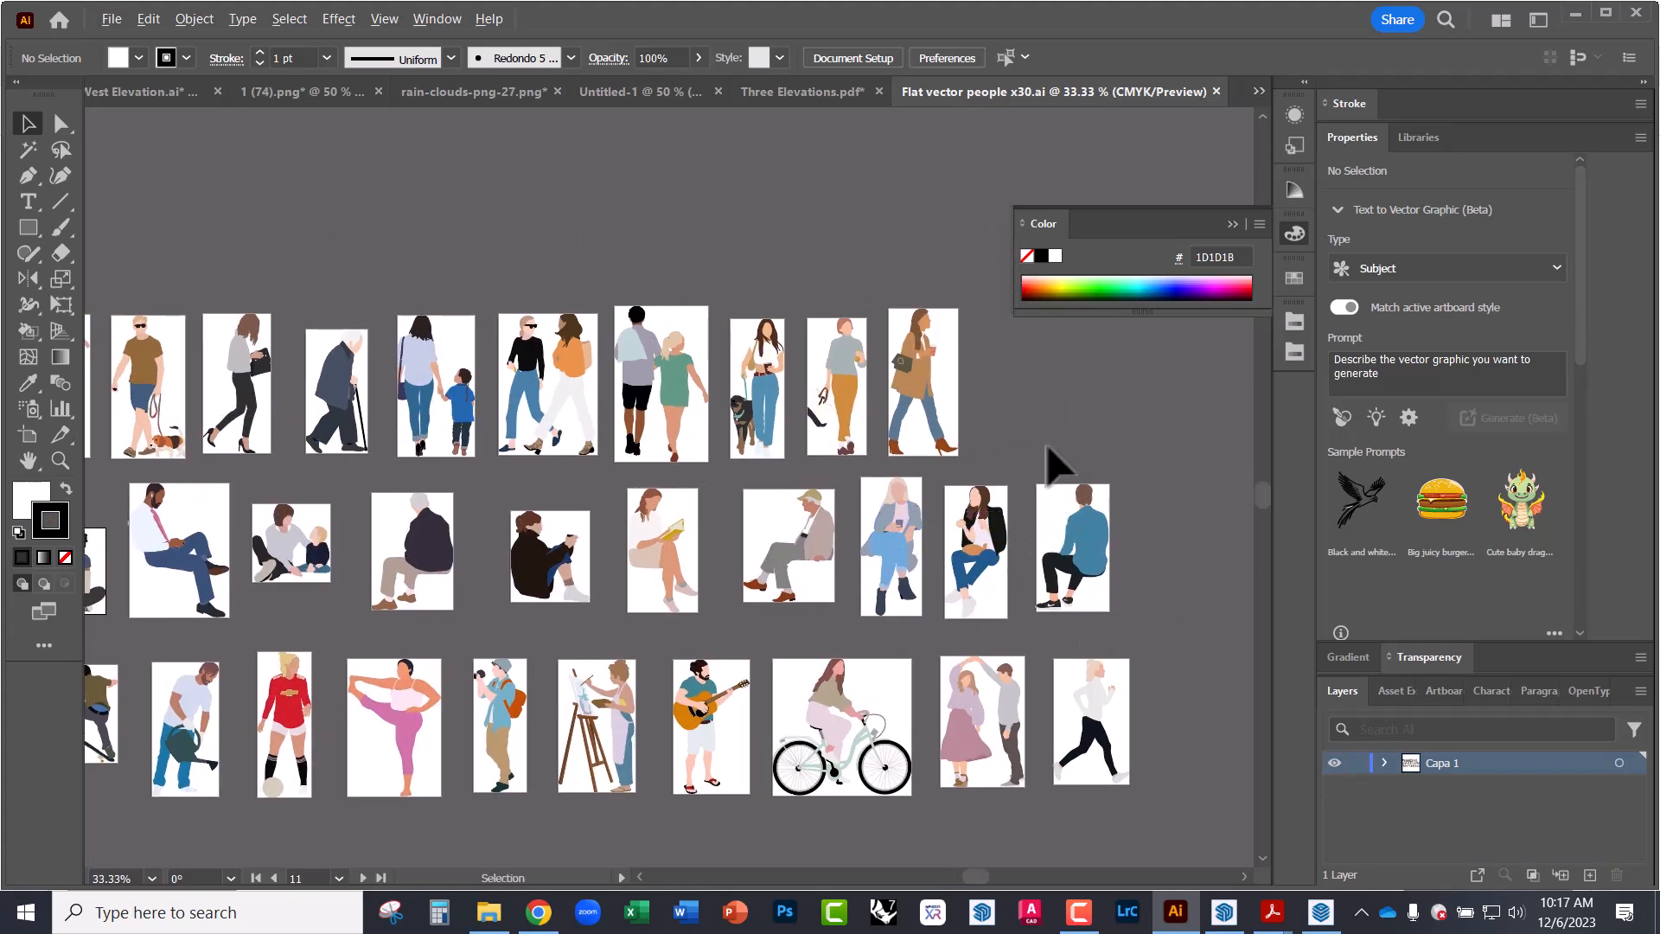
scroll(951, 476, "up", 1, "alt")
scroll(768, 427, "up", 2)
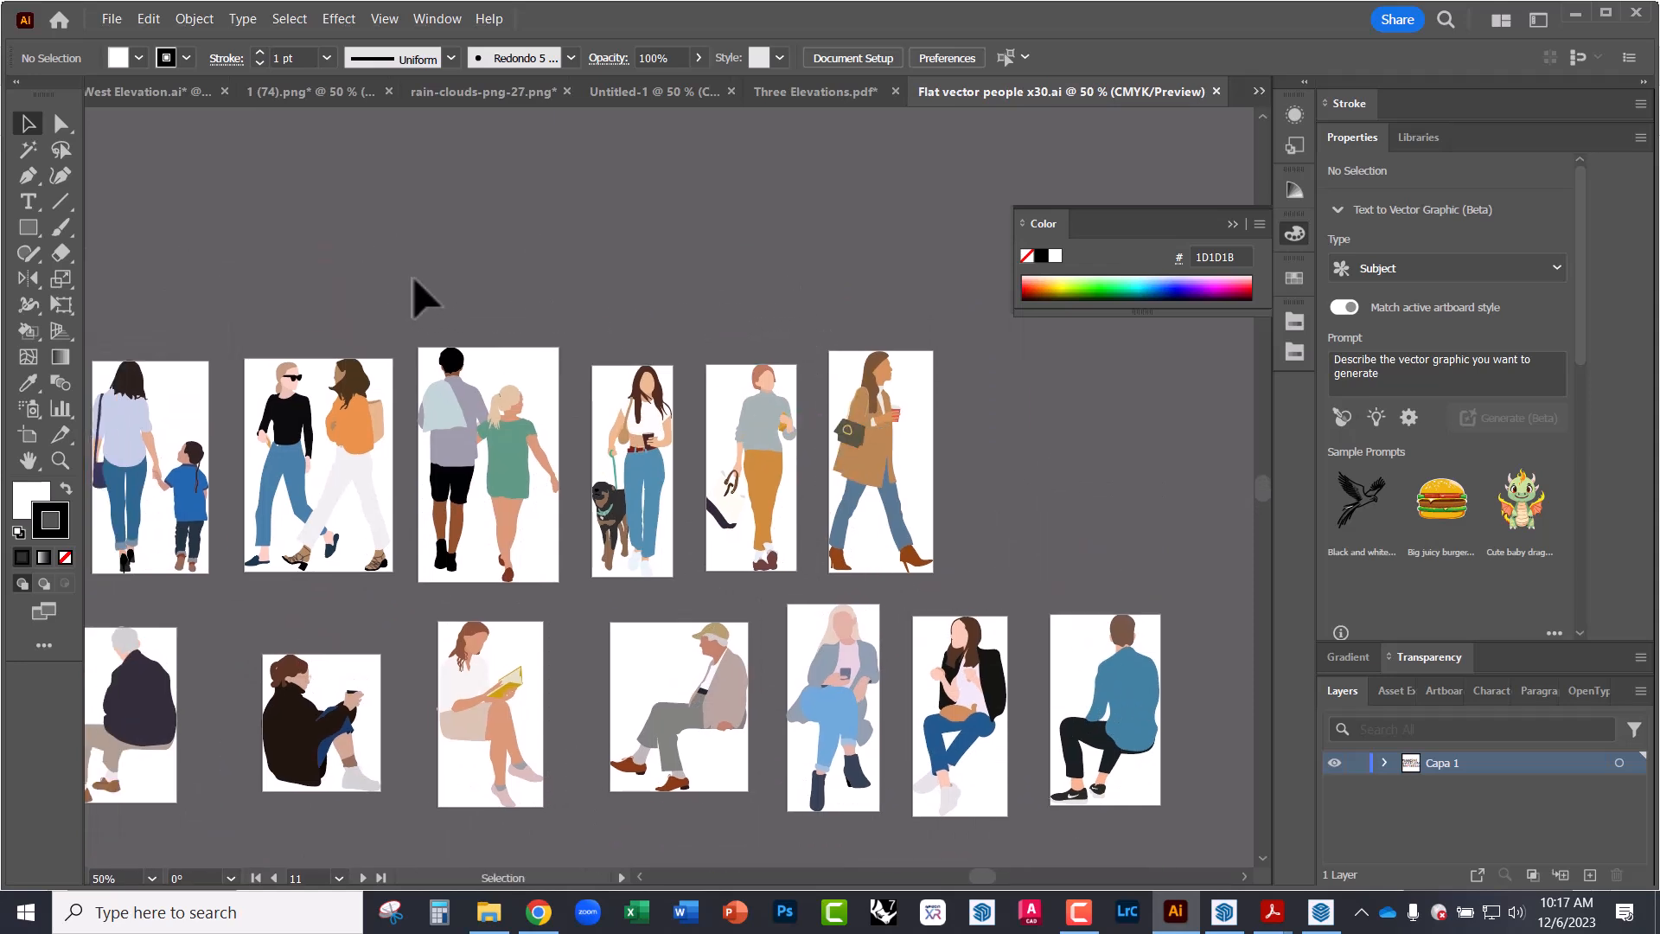
left_click_drag(401, 282, 422, 346)
left_click_drag(169, 367, 363, 359)
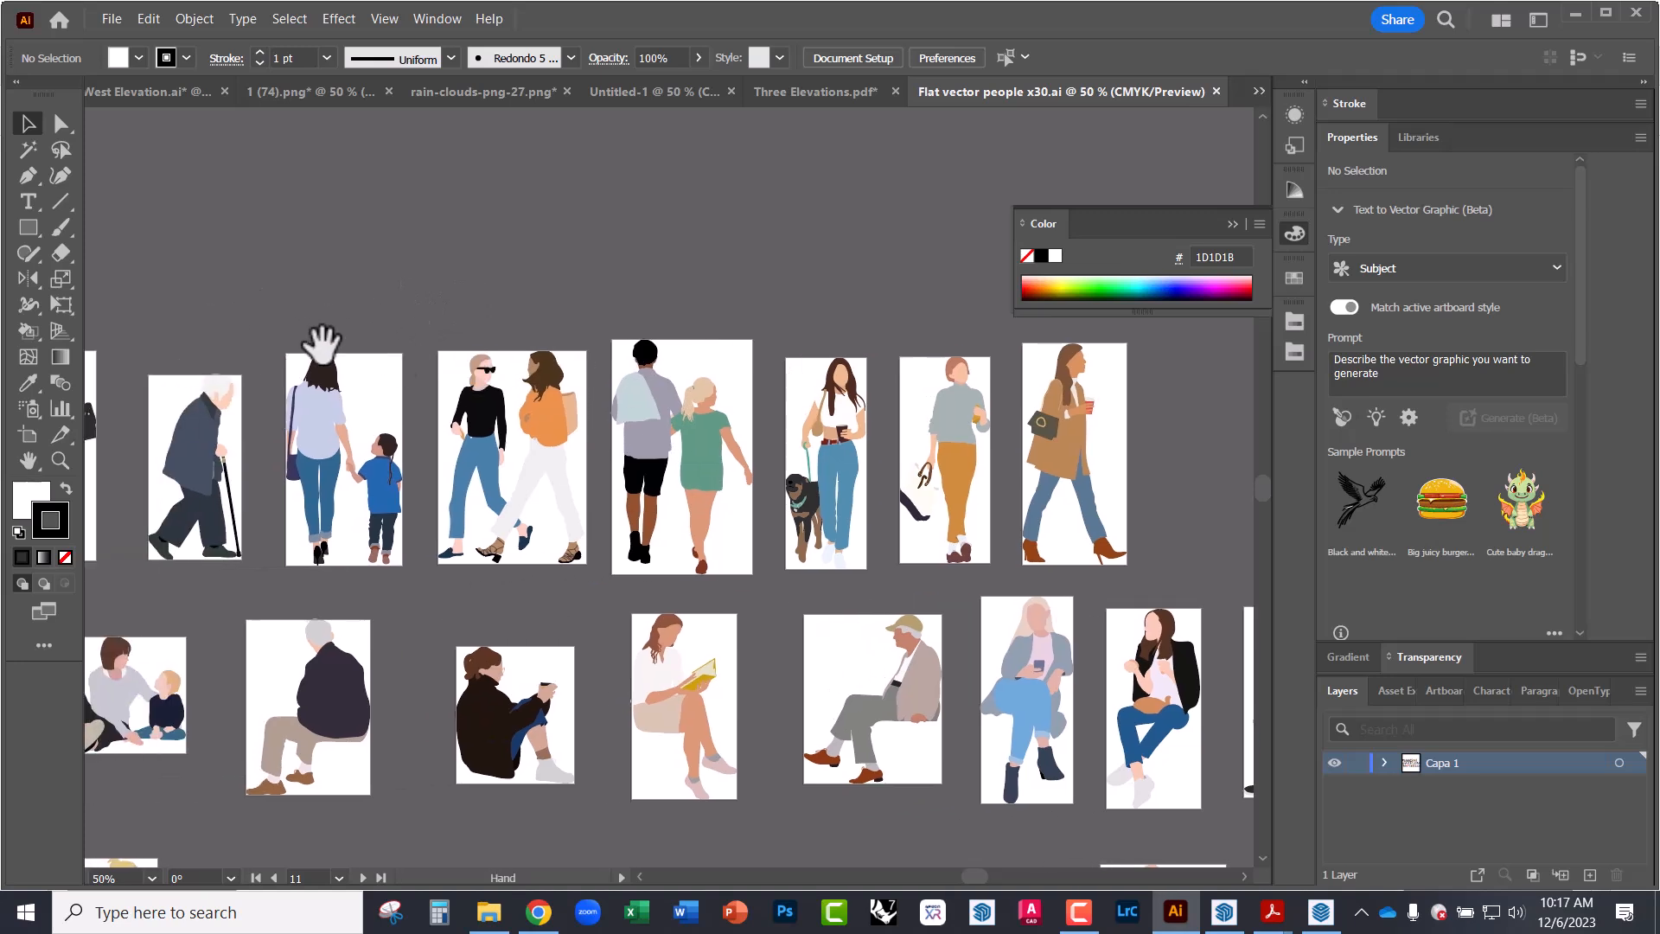
left_click_drag(422, 563, 428, 588)
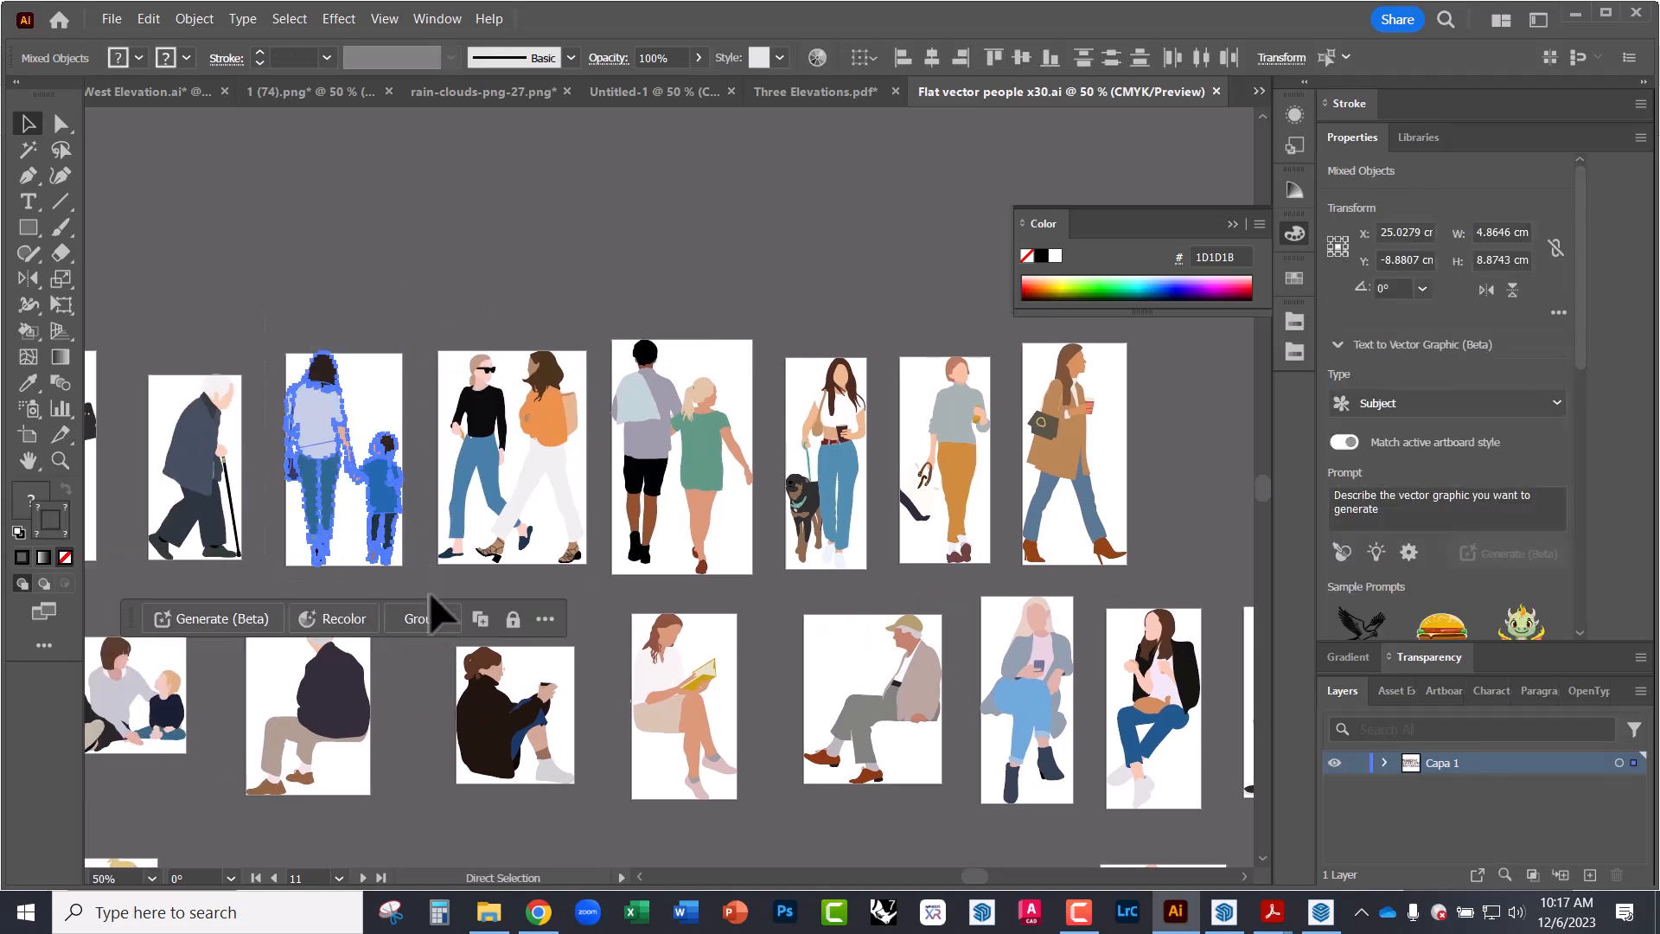
left_click(811, 91)
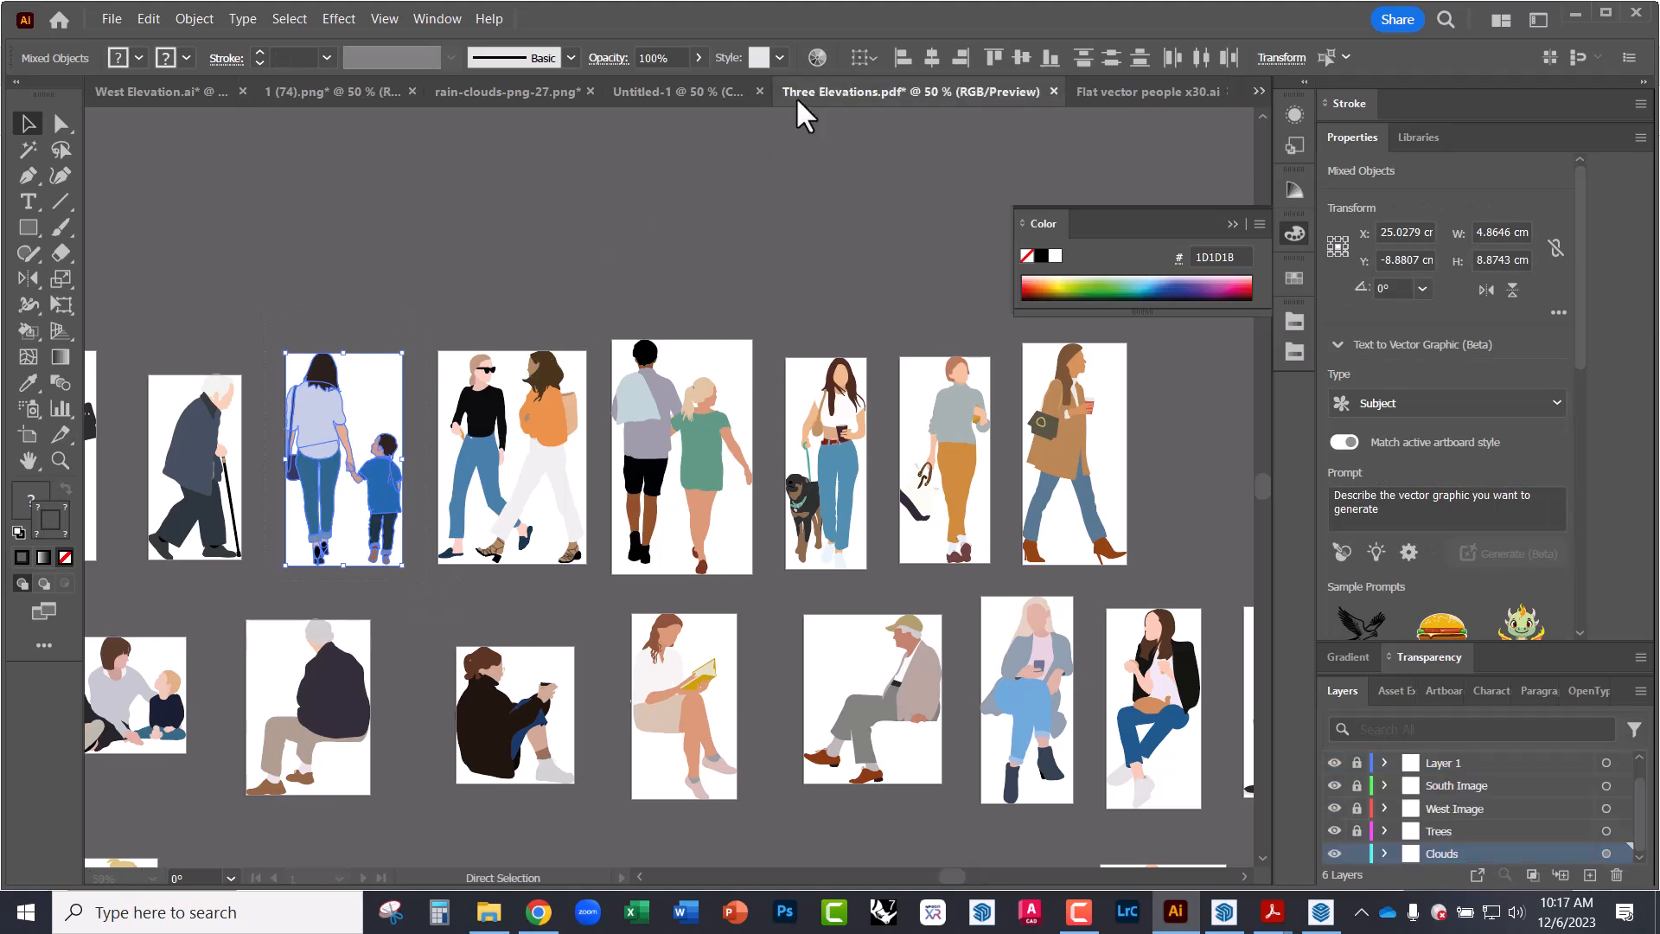
- Create a new layer above Layer 4 and name it People
left_click_drag(774, 636, 697, 568)
scroll(1479, 781, "up", 1)
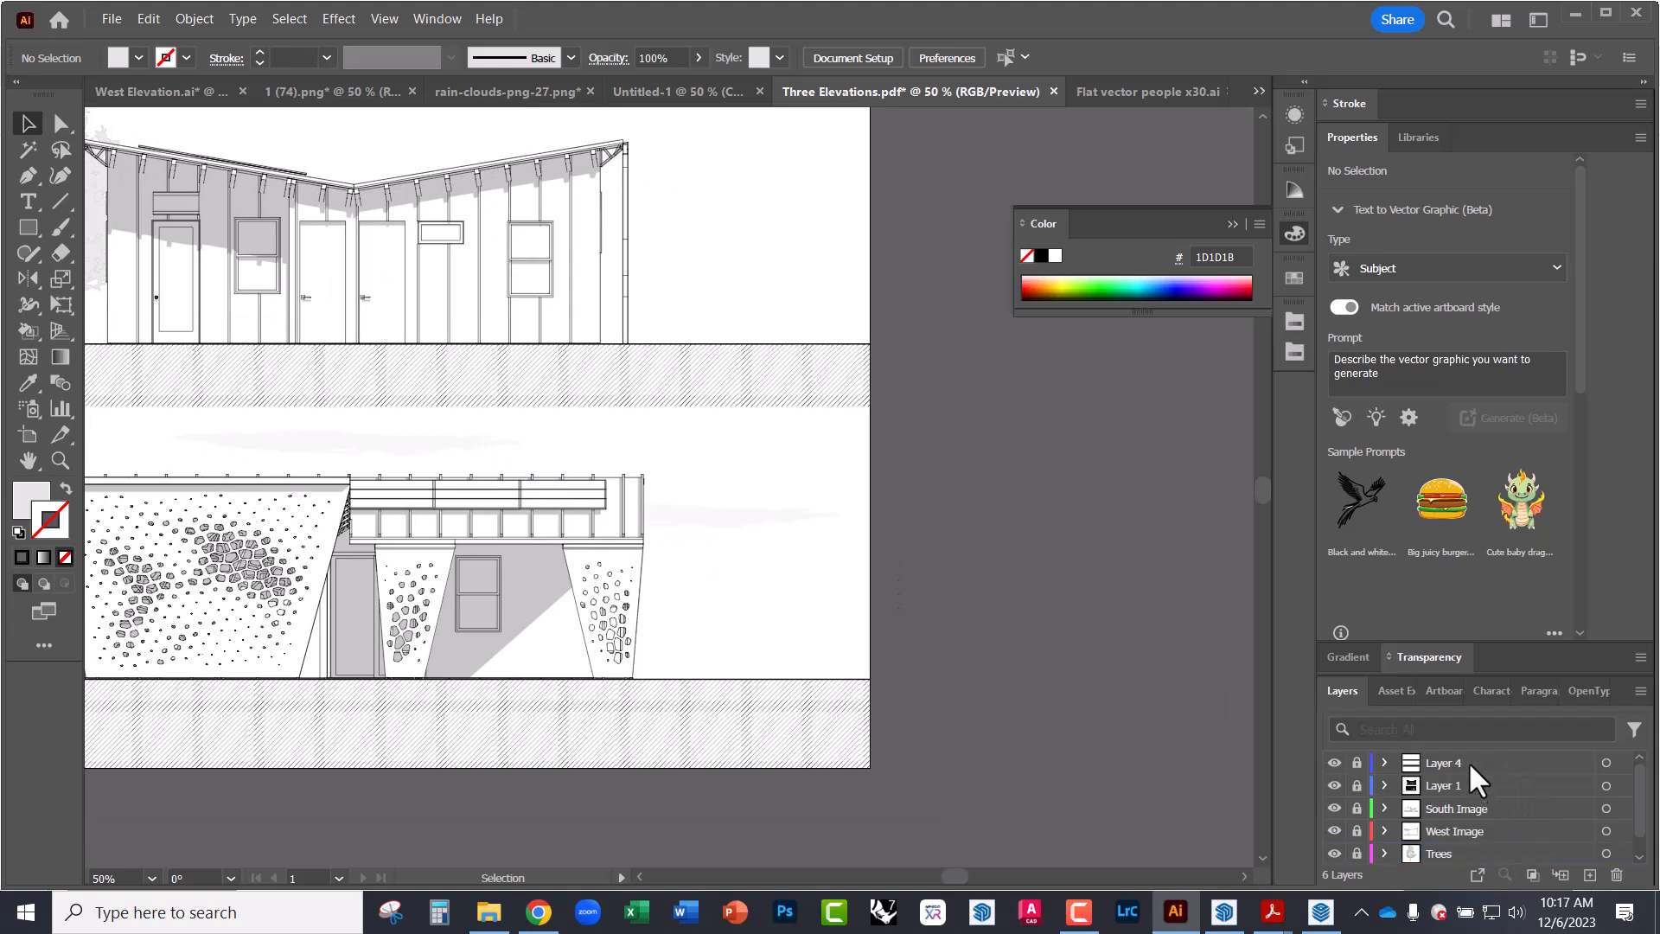
left_click(1456, 761)
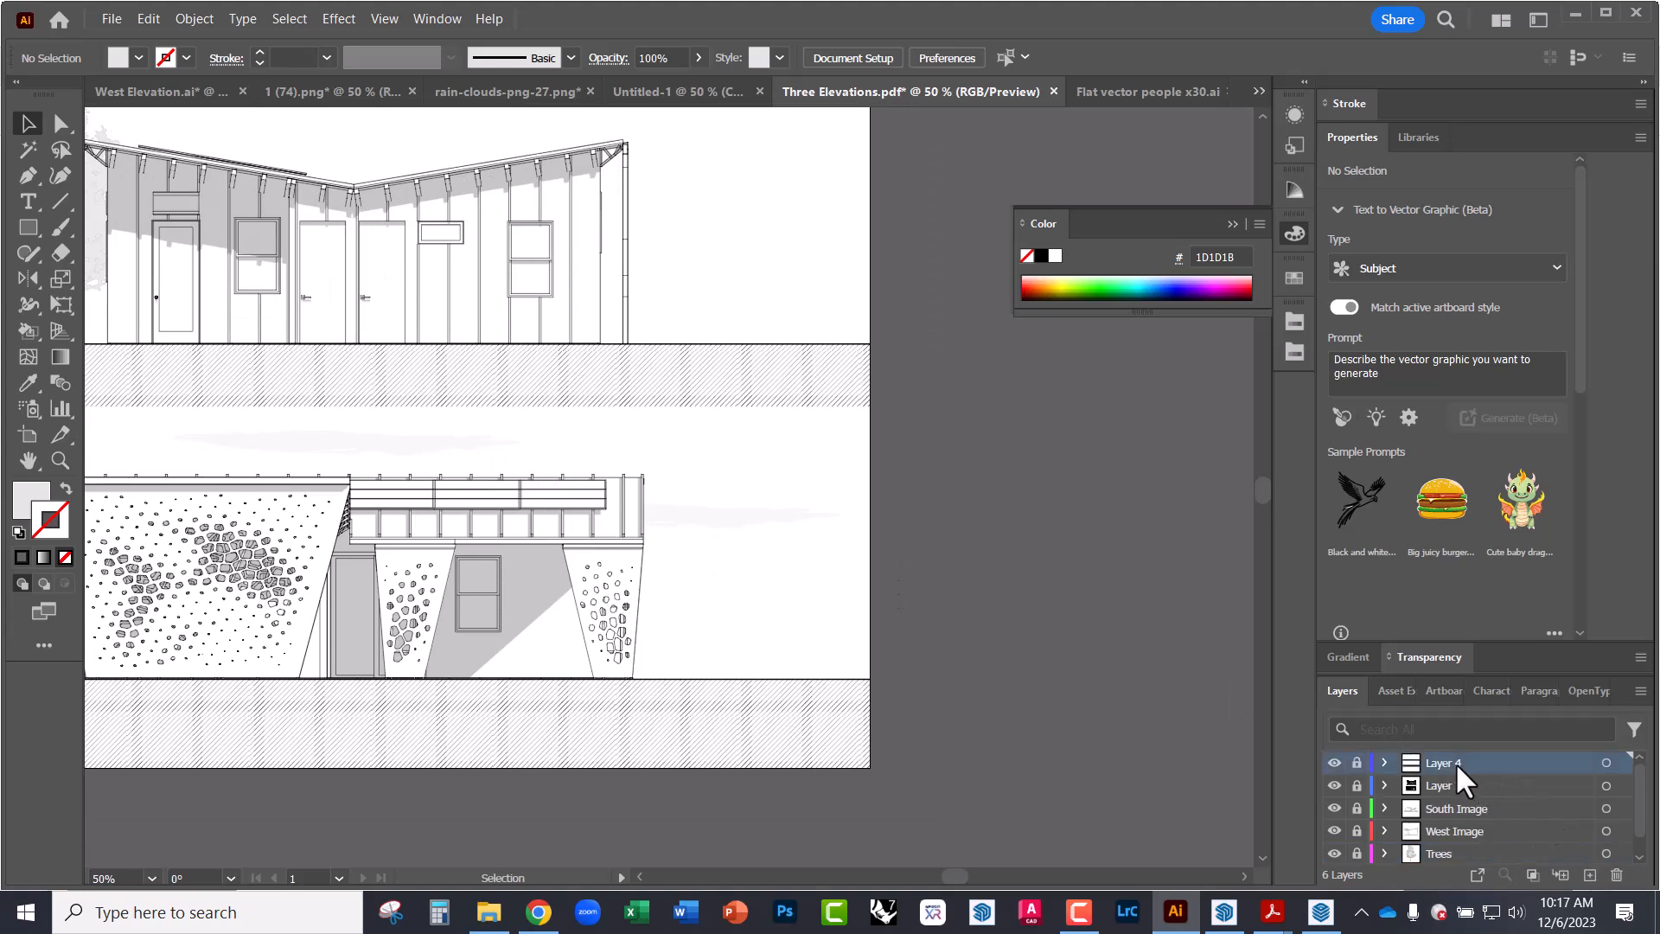
left_click(1584, 873)
key("BackSpace")
key("Return")
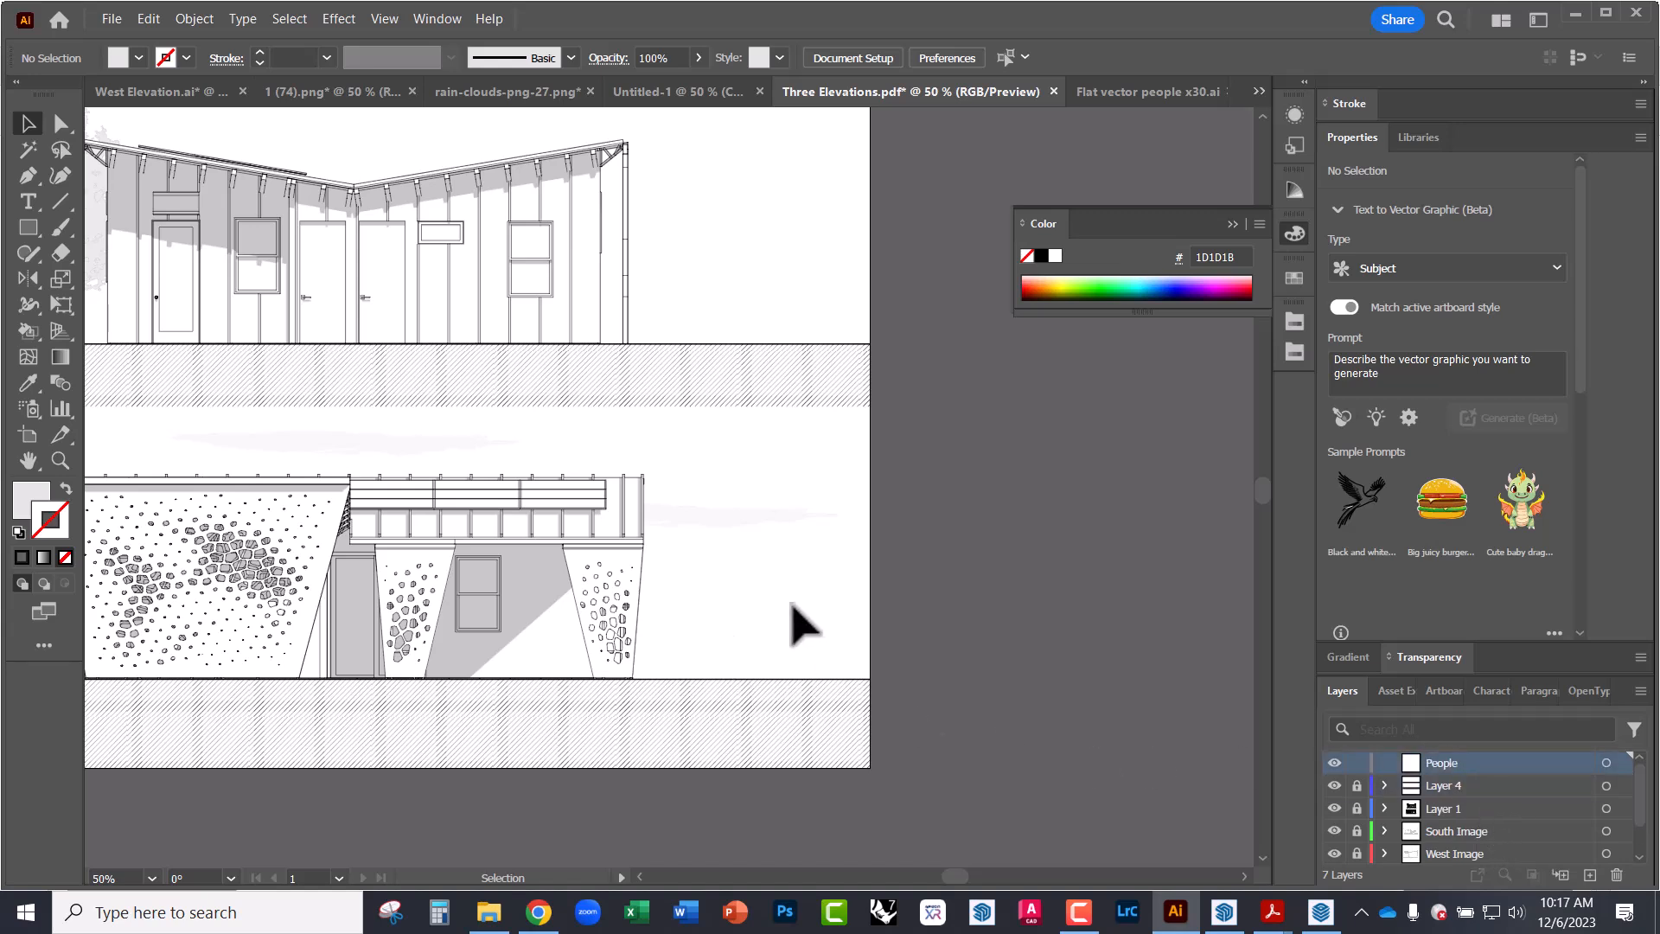
- Paste the woman and child, scale them to about 58 by 106 pt and stand them beside the lower elevation's window
key("ctrl+v")
left_click_drag(705, 544, 729, 628)
left_click_drag(750, 469, 694, 564)
left_click_drag(649, 621, 554, 590)
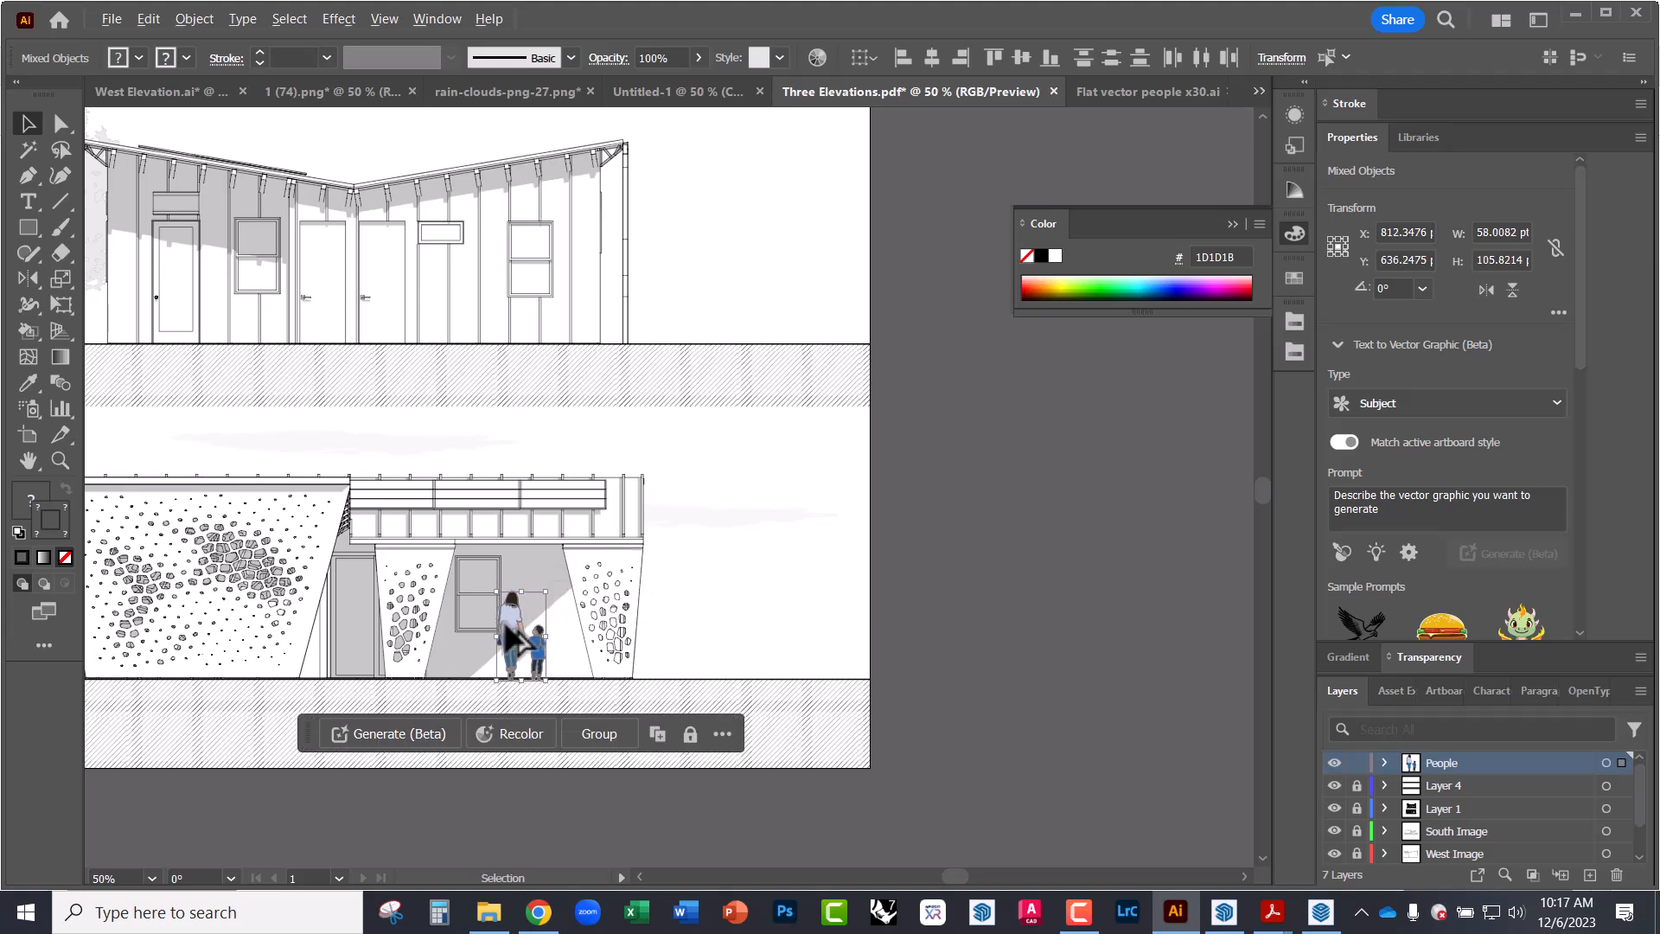
- Enlarge the woman and child proportionally to about 60 by 110 pt
scroll(510, 644, "up", 4, "alt")
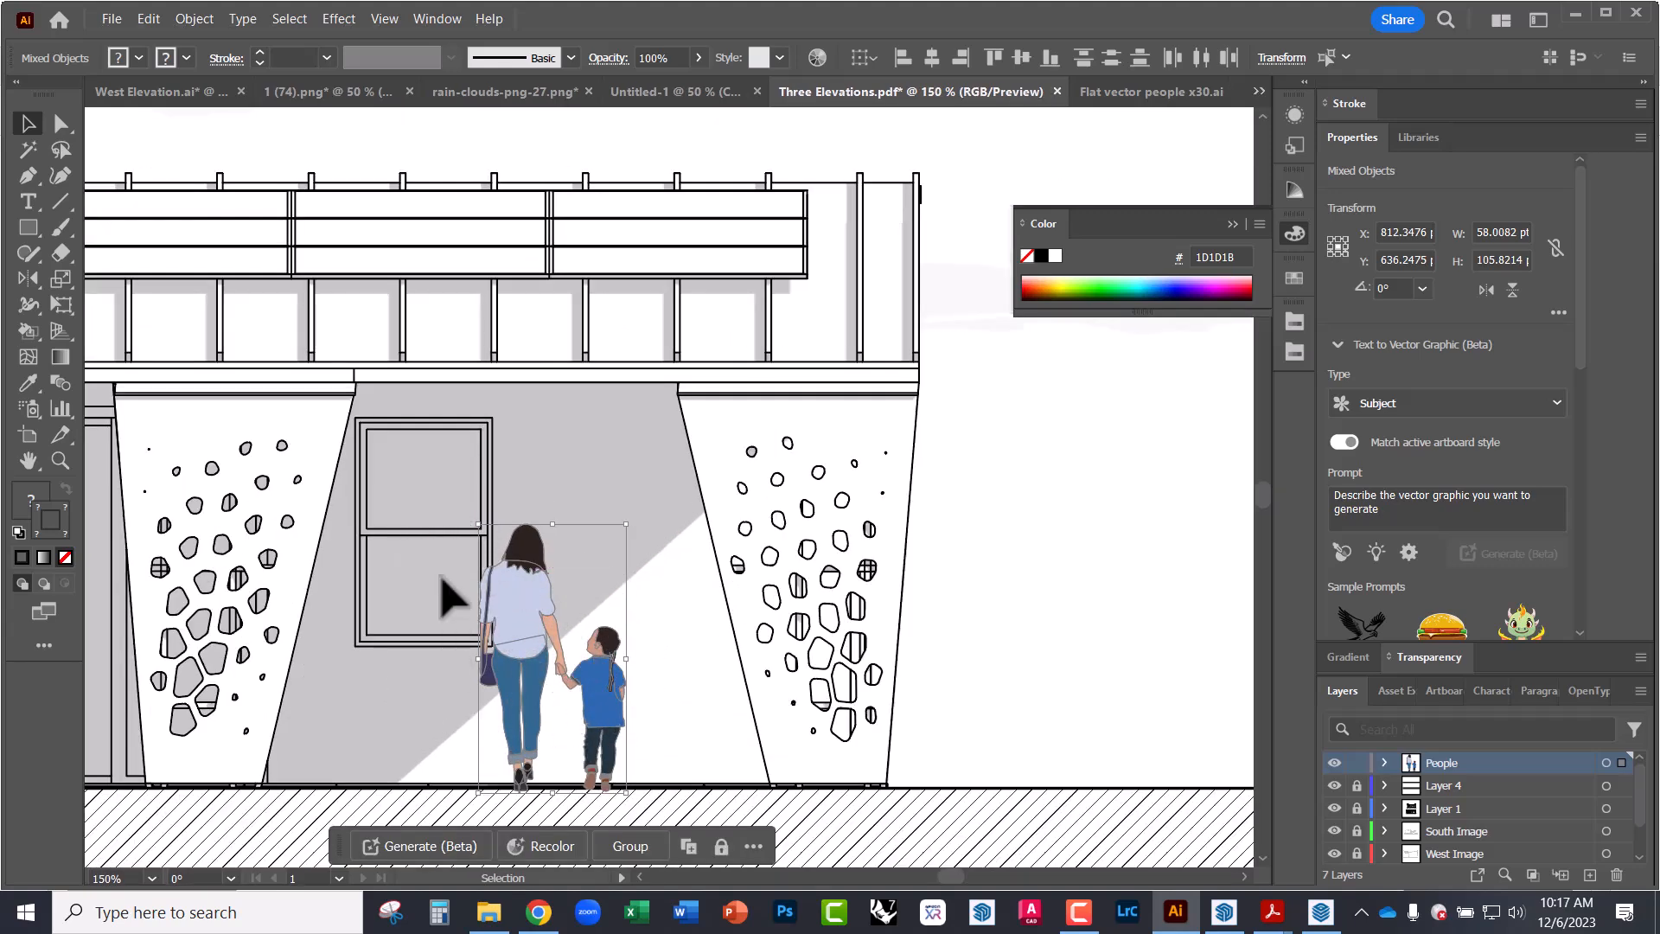
left_click_drag(626, 524, 678, 518)
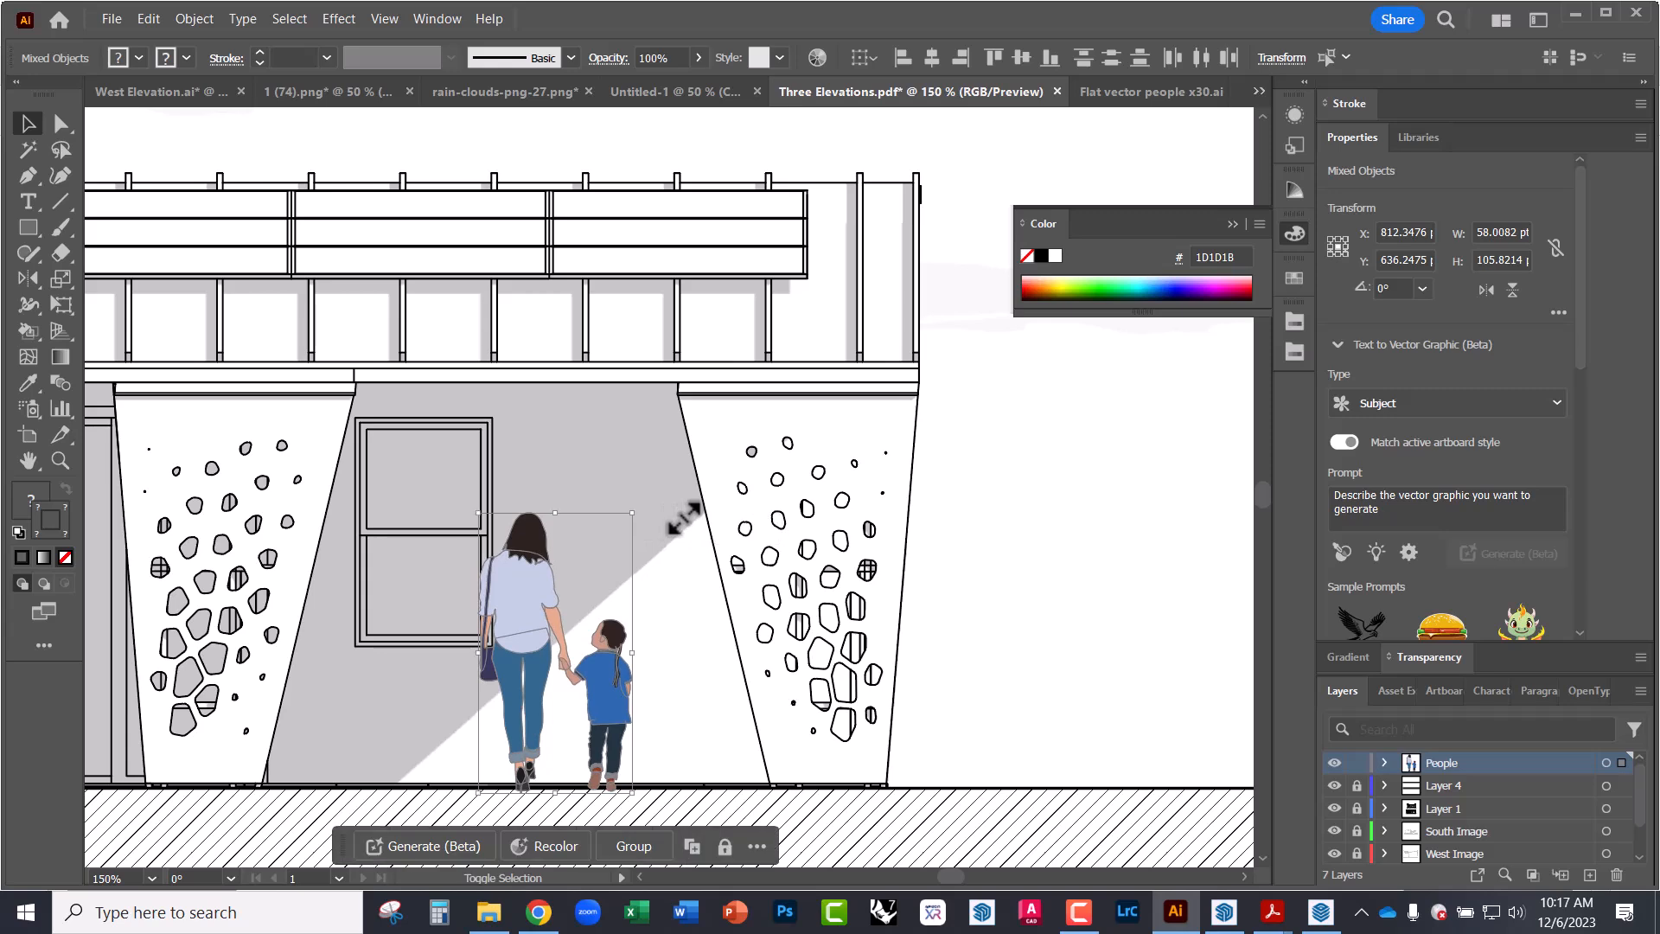
left_click(875, 563)
scroll(794, 523, "down", 1, "alt")
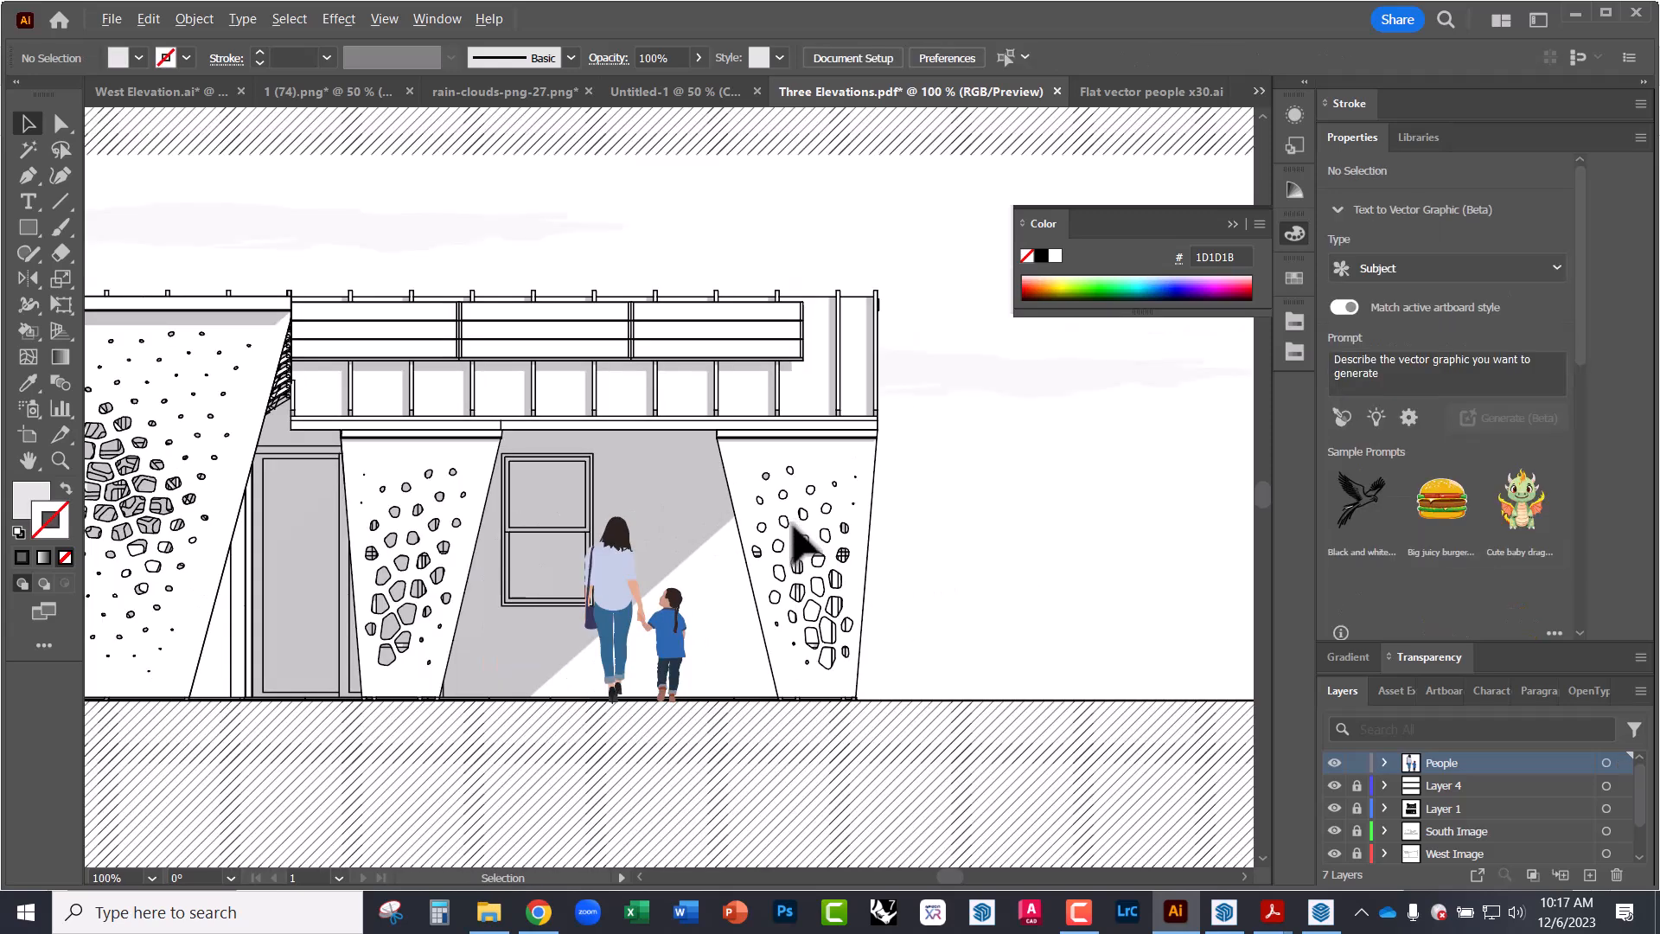
- Select everything on the People layer and move the woman and child onto the open ground right of the lower elevation
left_click(610, 578)
left_click(975, 561)
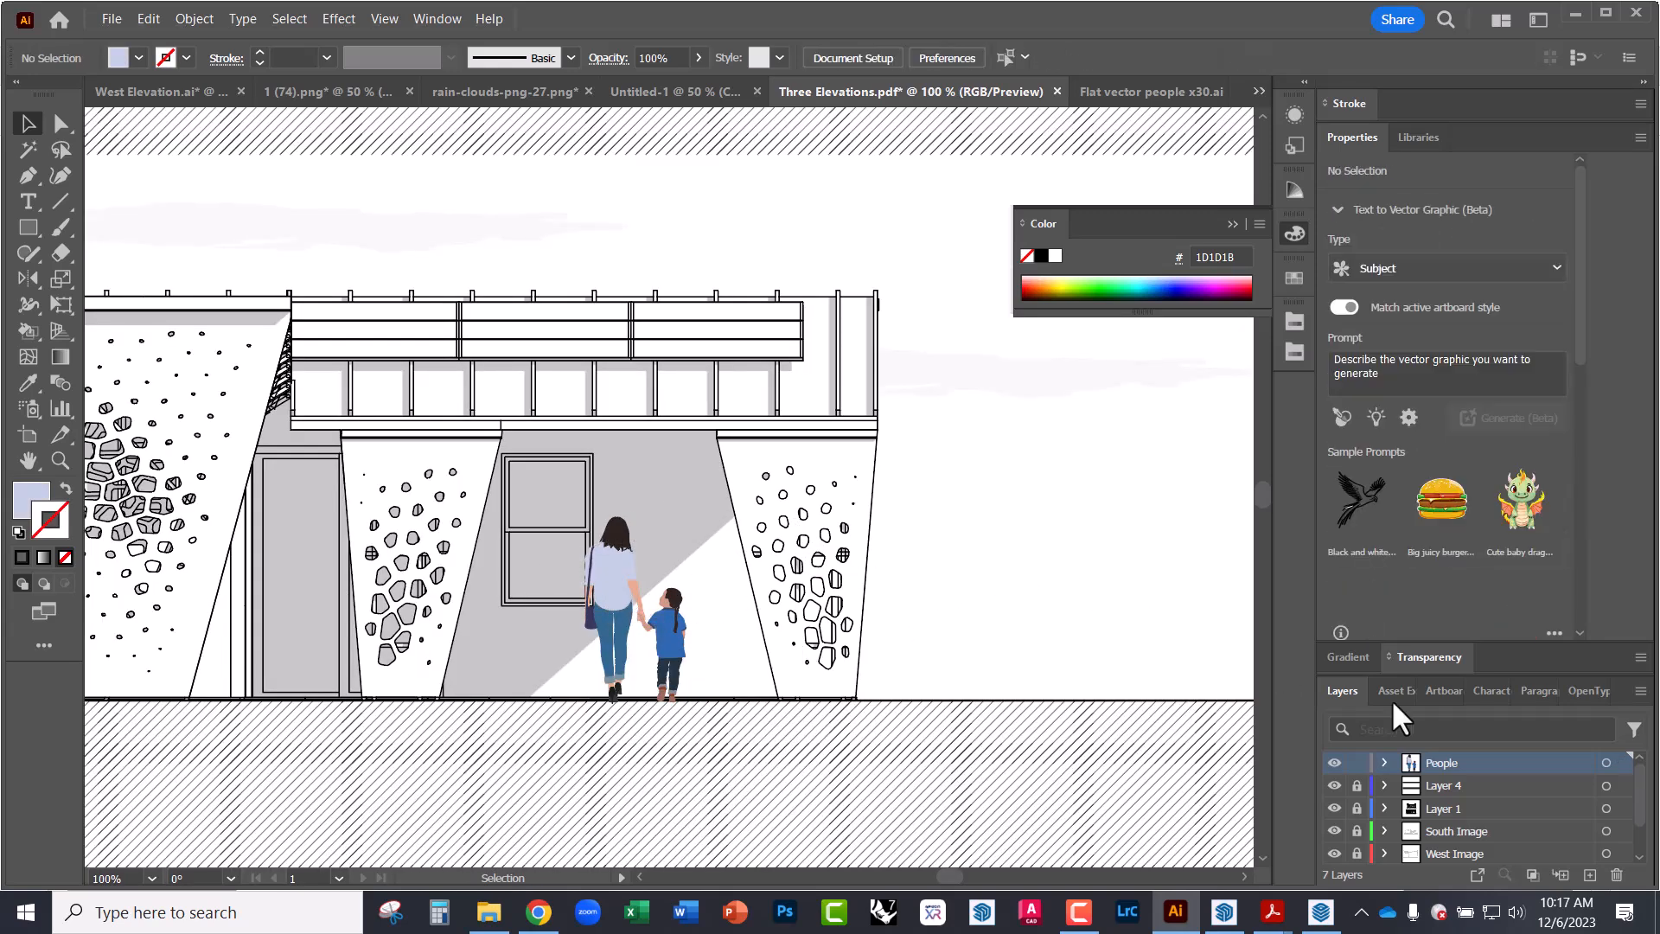
left_click(1606, 764)
left_click_drag(645, 627, 967, 624)
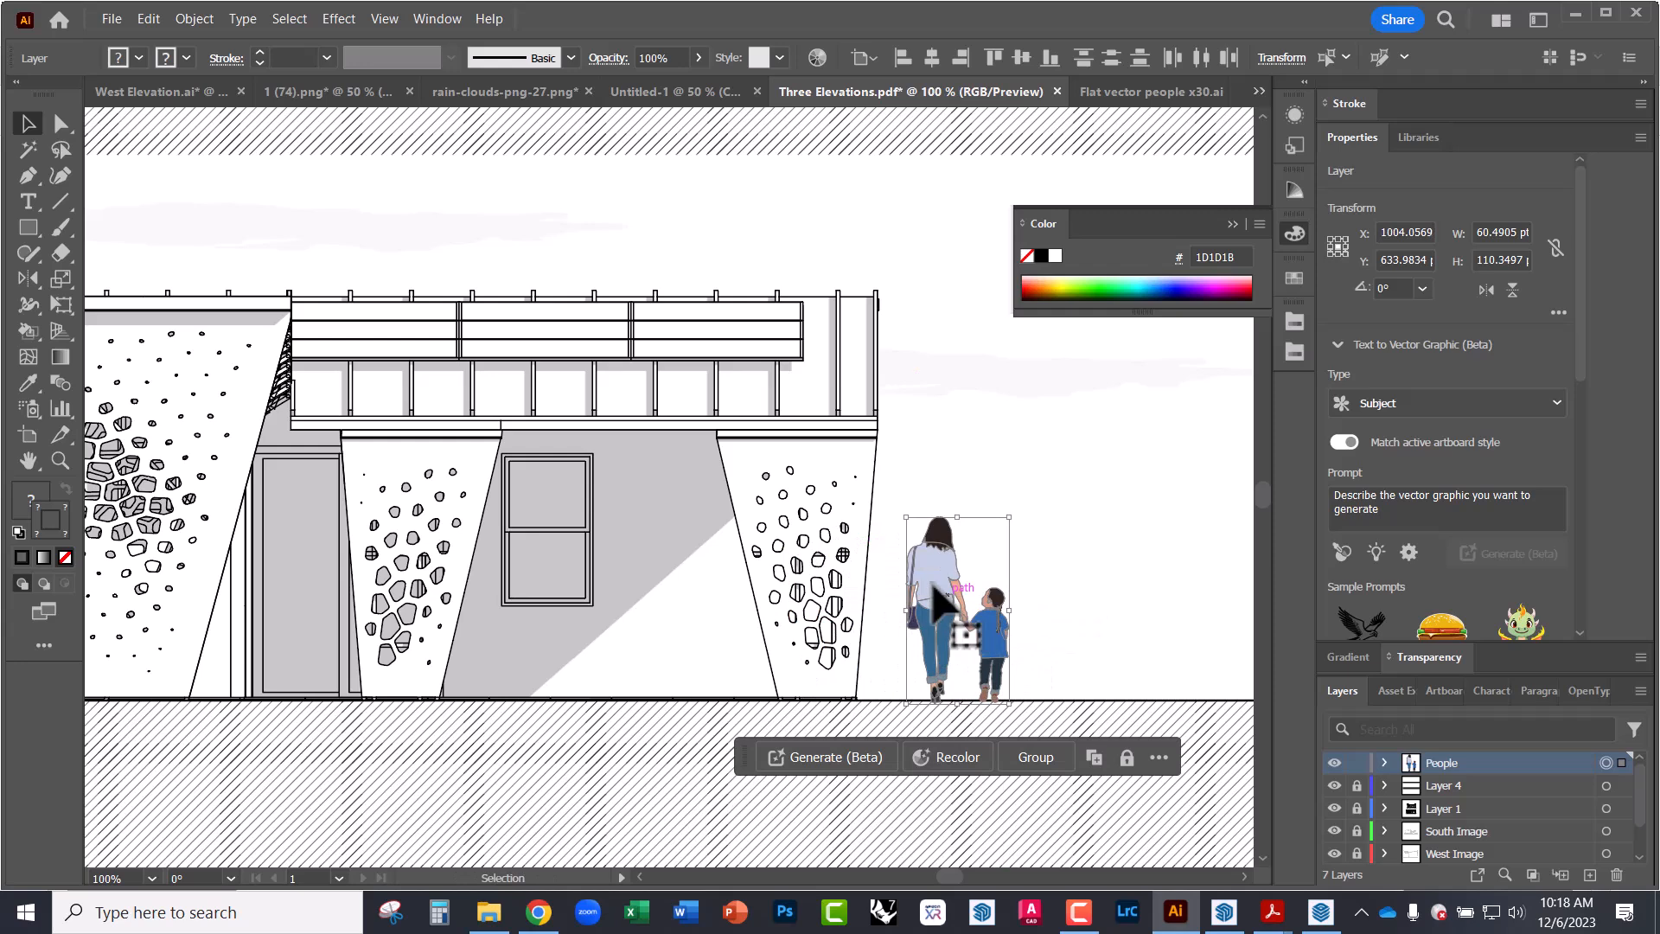
- Try moving the child's blue shirt on its own and undo the move
left_click(1037, 630)
left_click(993, 641)
scroll(1018, 641, "up", 3, "alt")
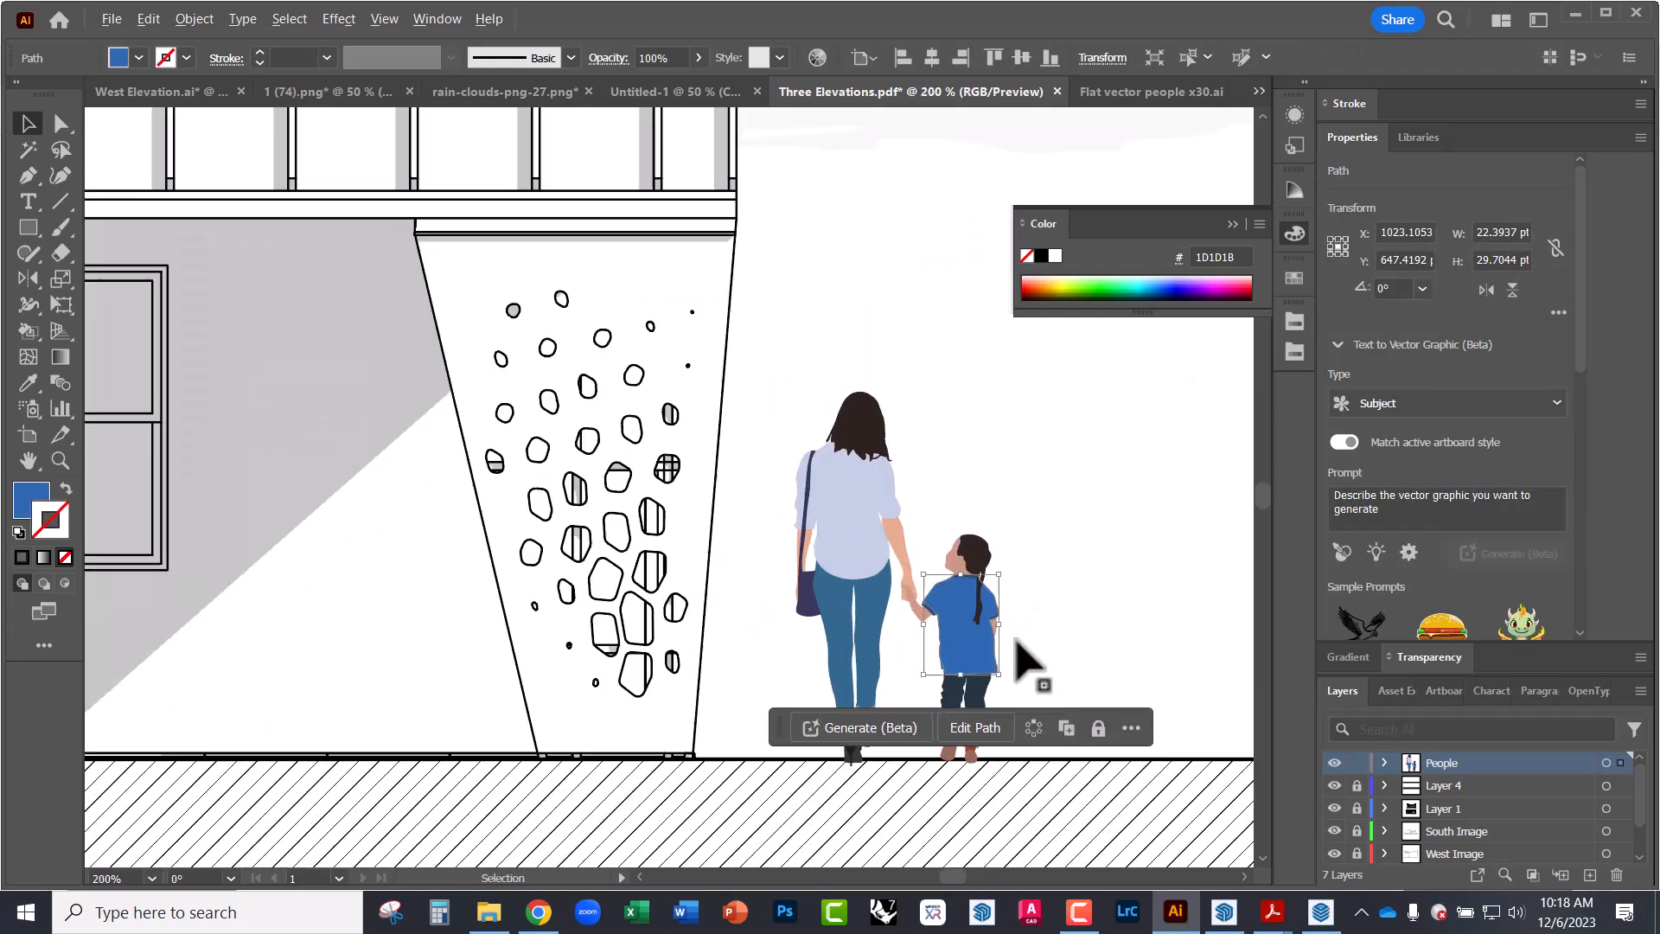
left_click_drag(937, 603, 969, 619)
key("ctrl+z")
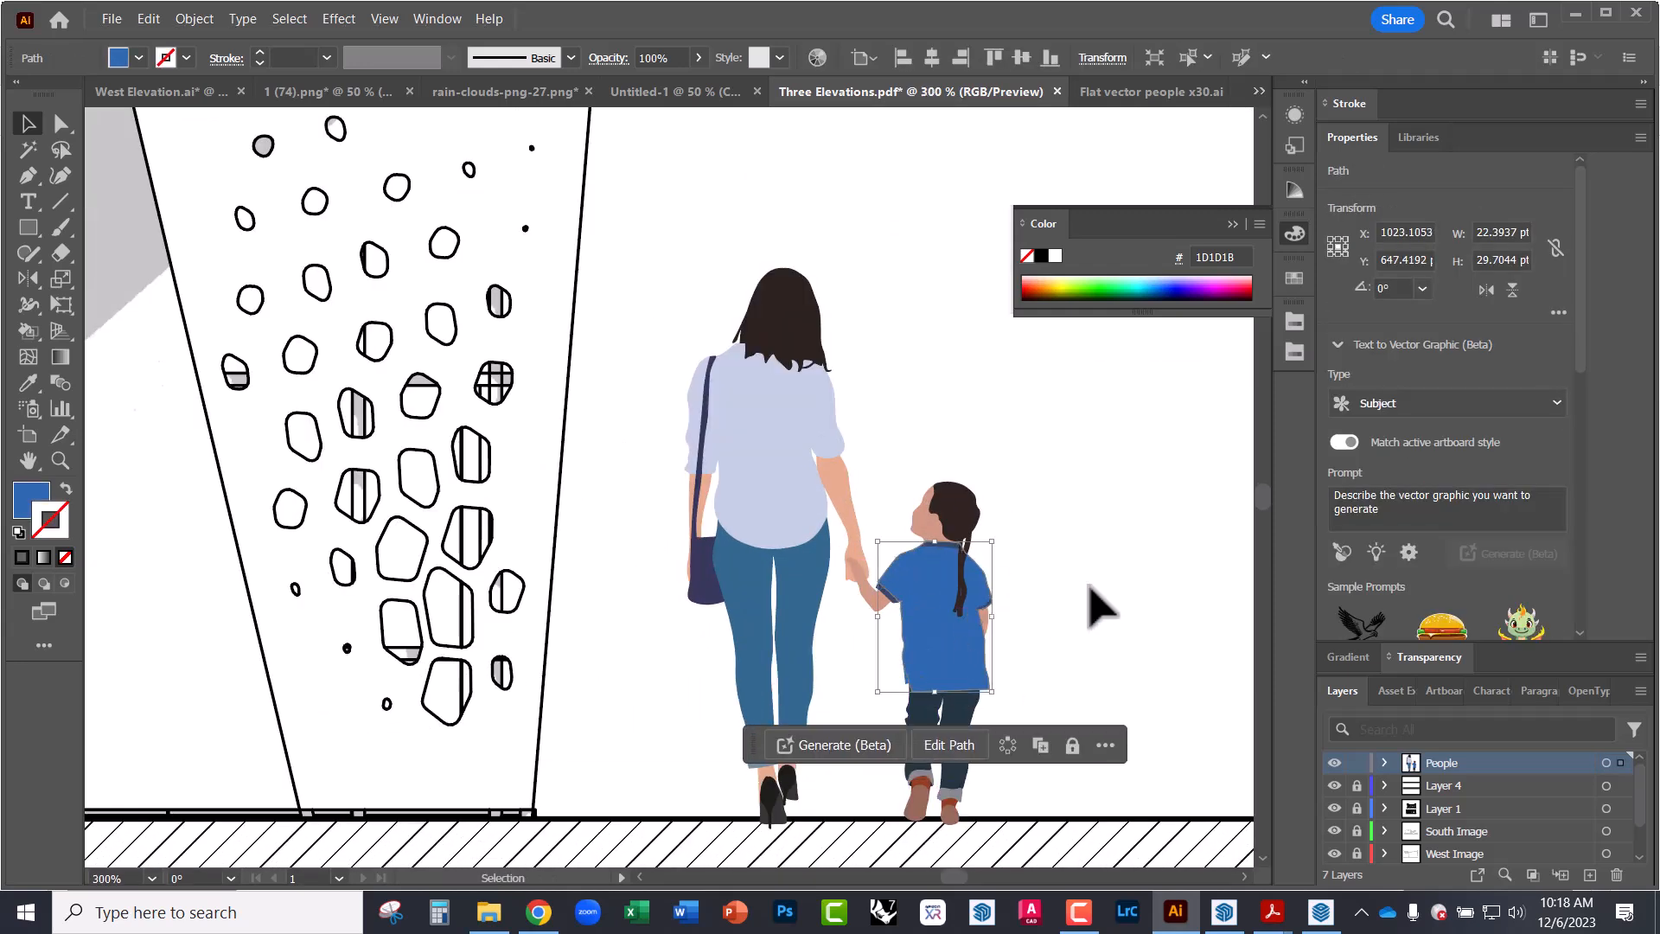
left_click(1105, 630)
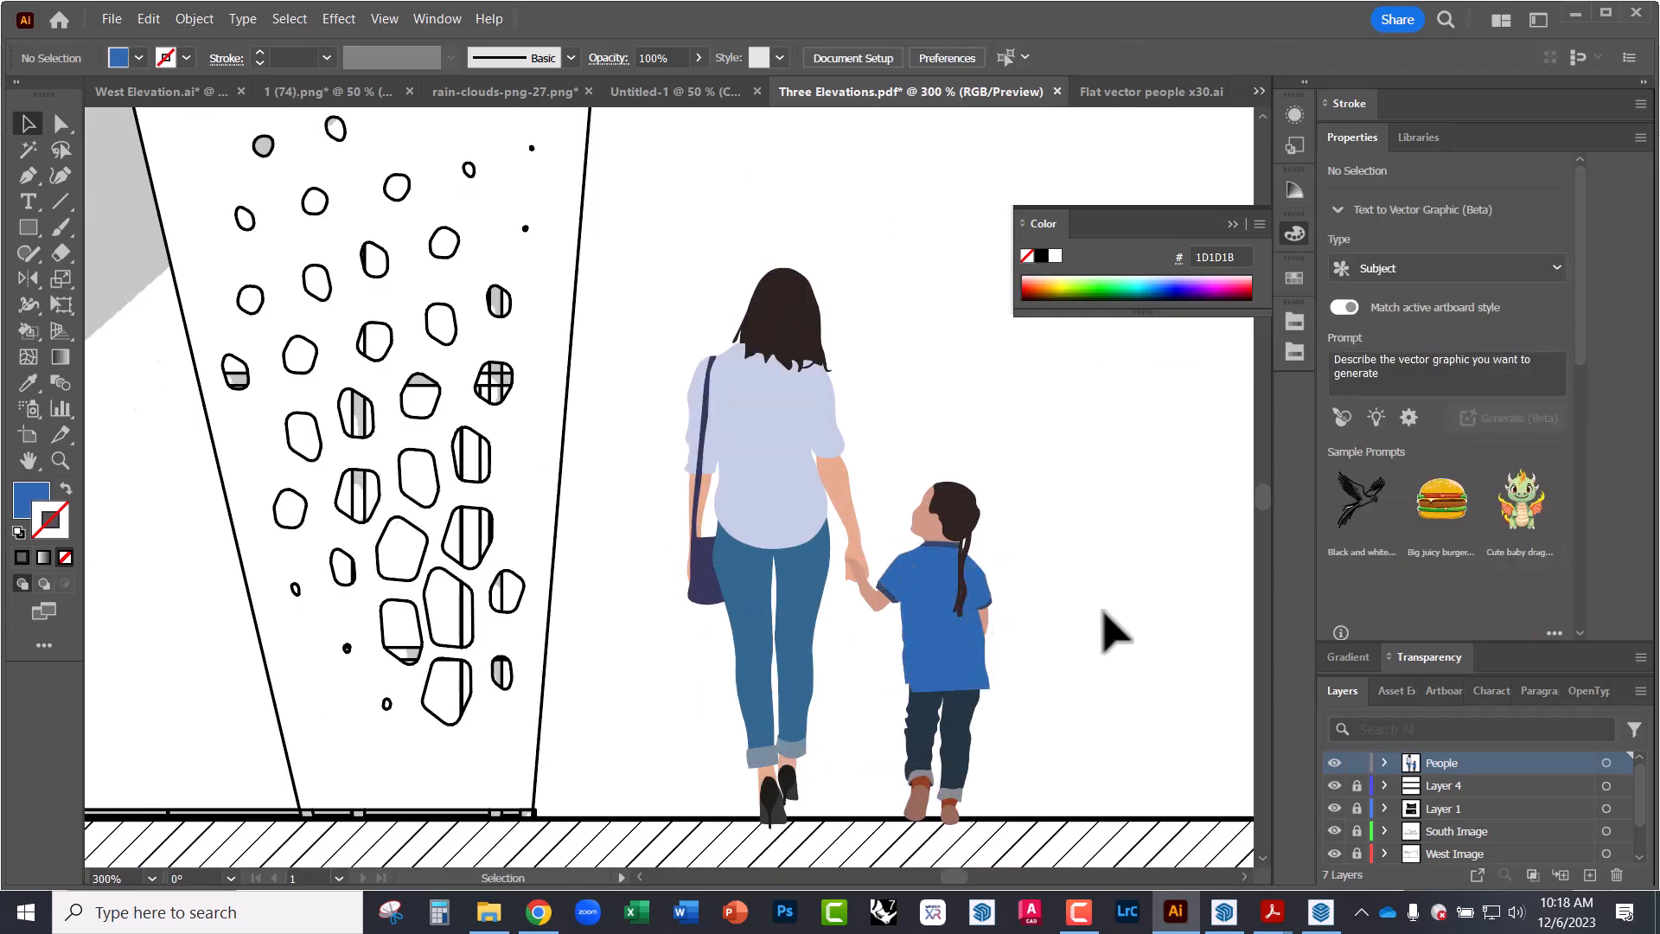
- Select all the artwork on the People layer and group it
left_click(1607, 763)
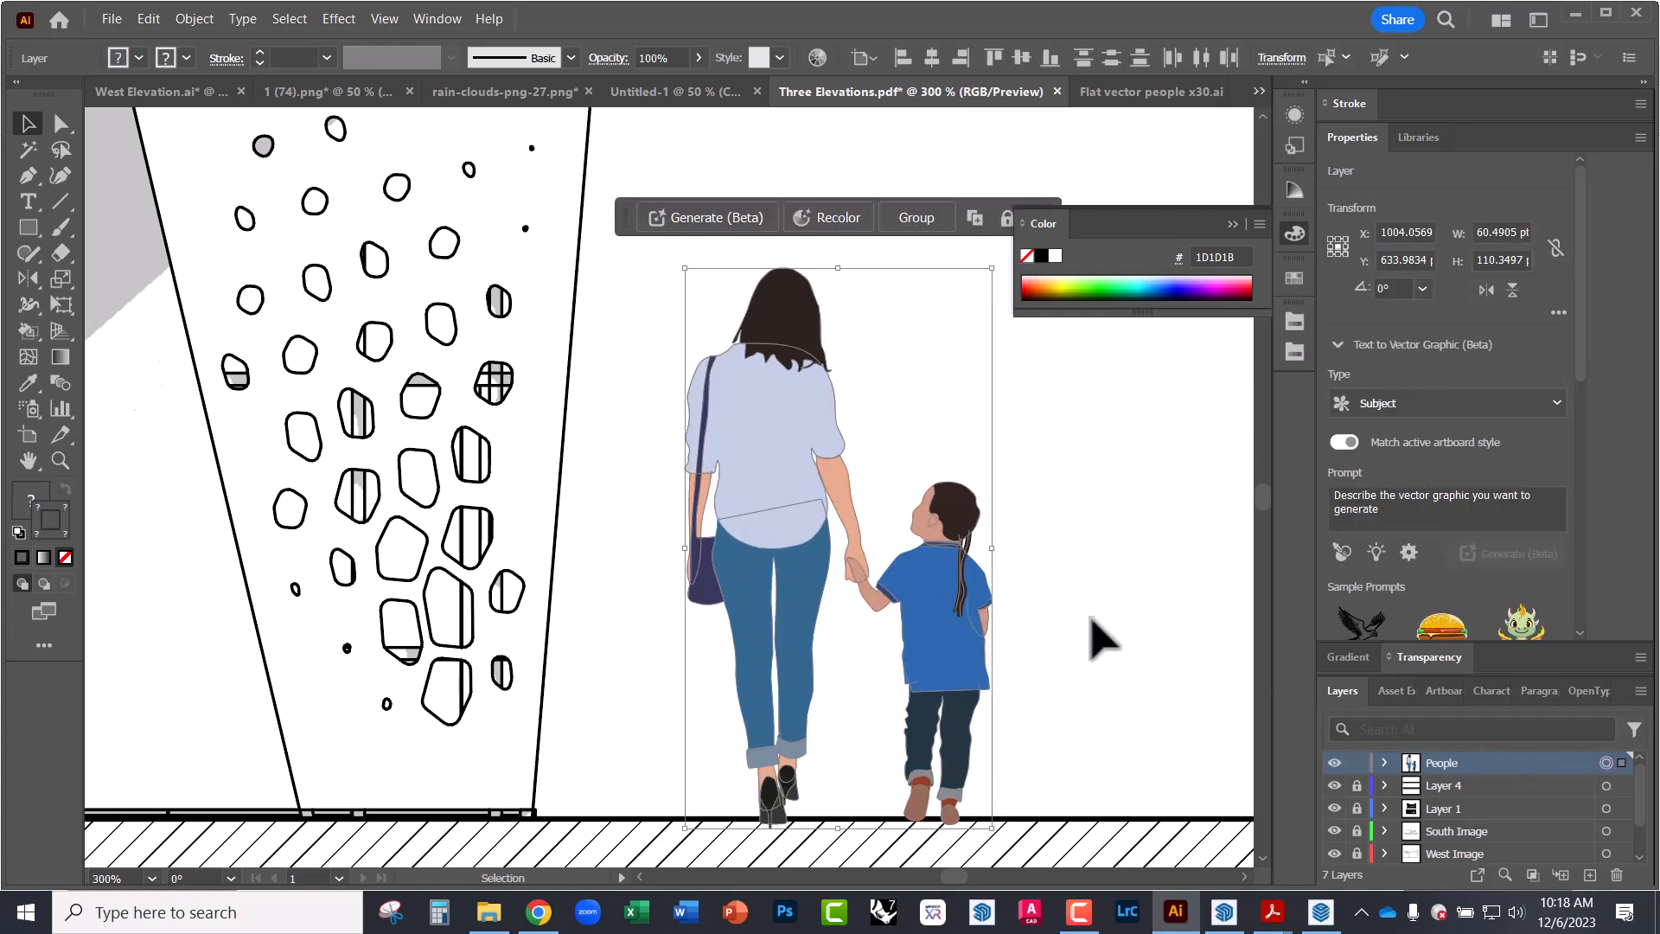
right_click(949, 601)
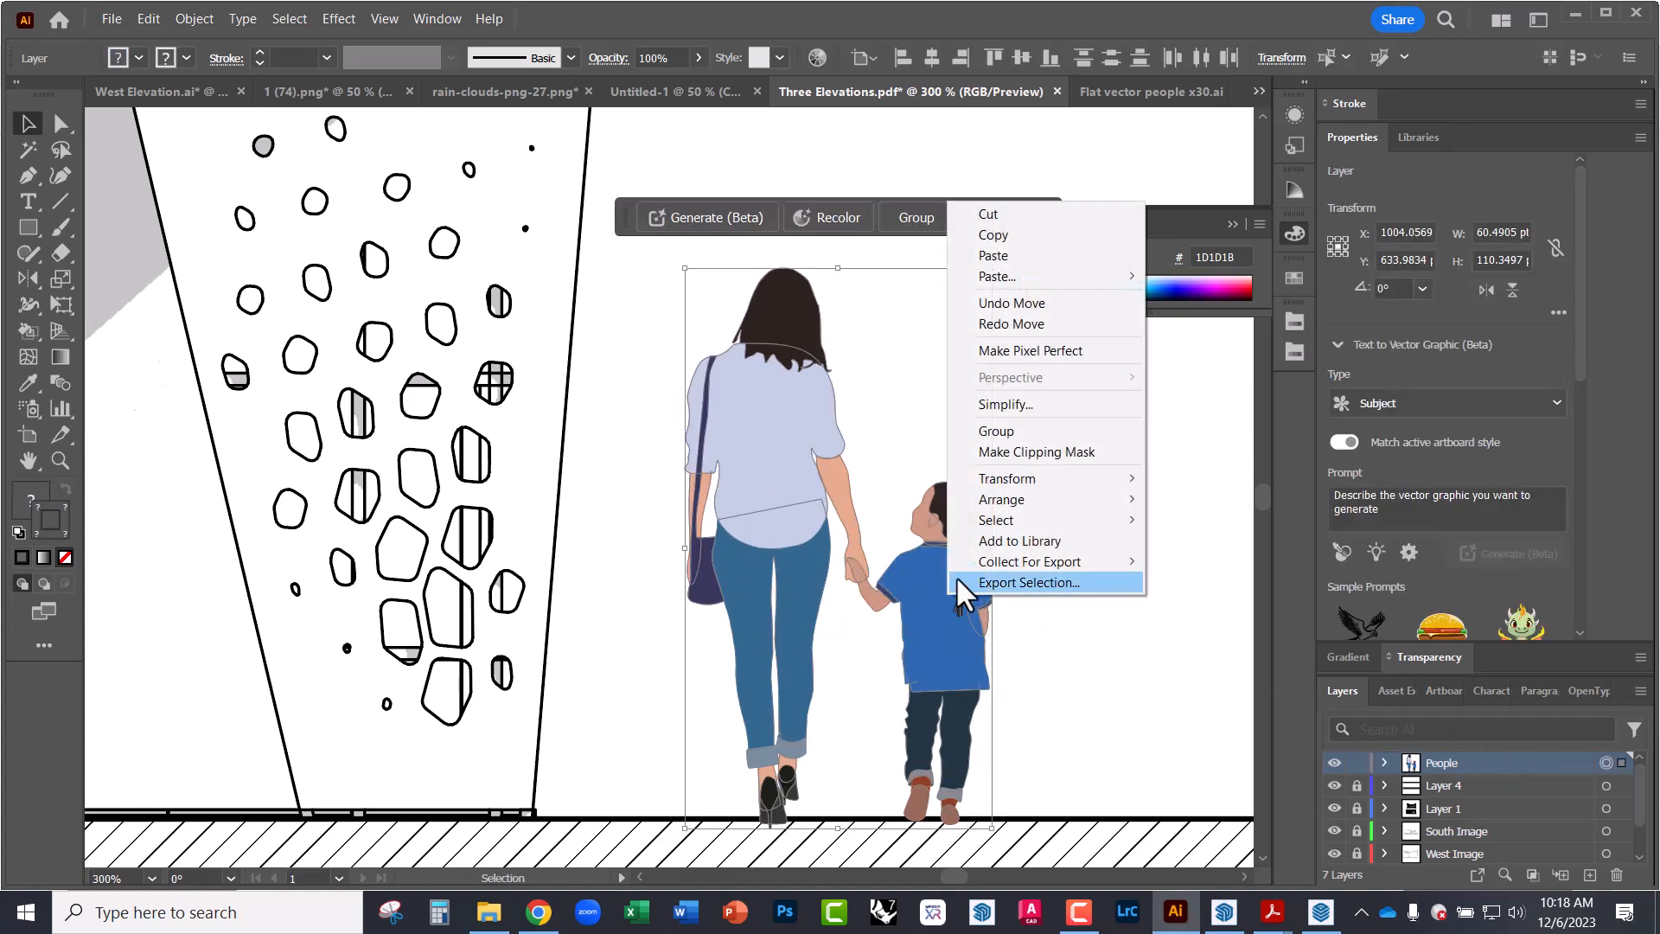
left_click(1010, 432)
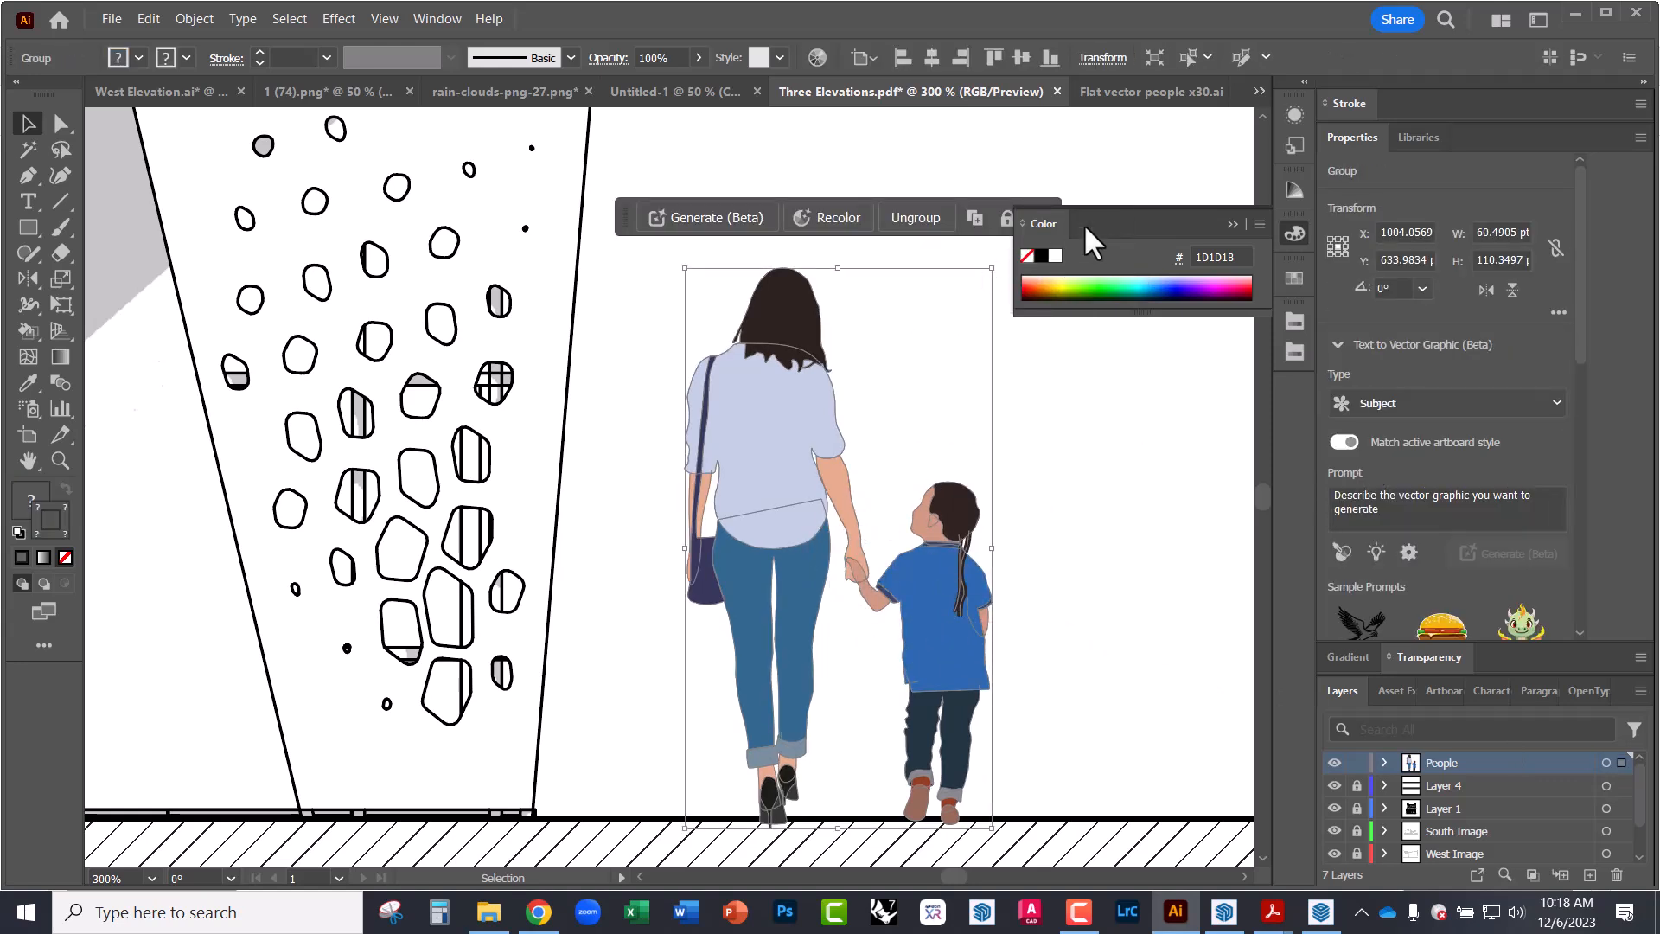
- Generate color variations for the woman and child with Generative Recolor, using the prompt "grayscale"
left_click(832, 217)
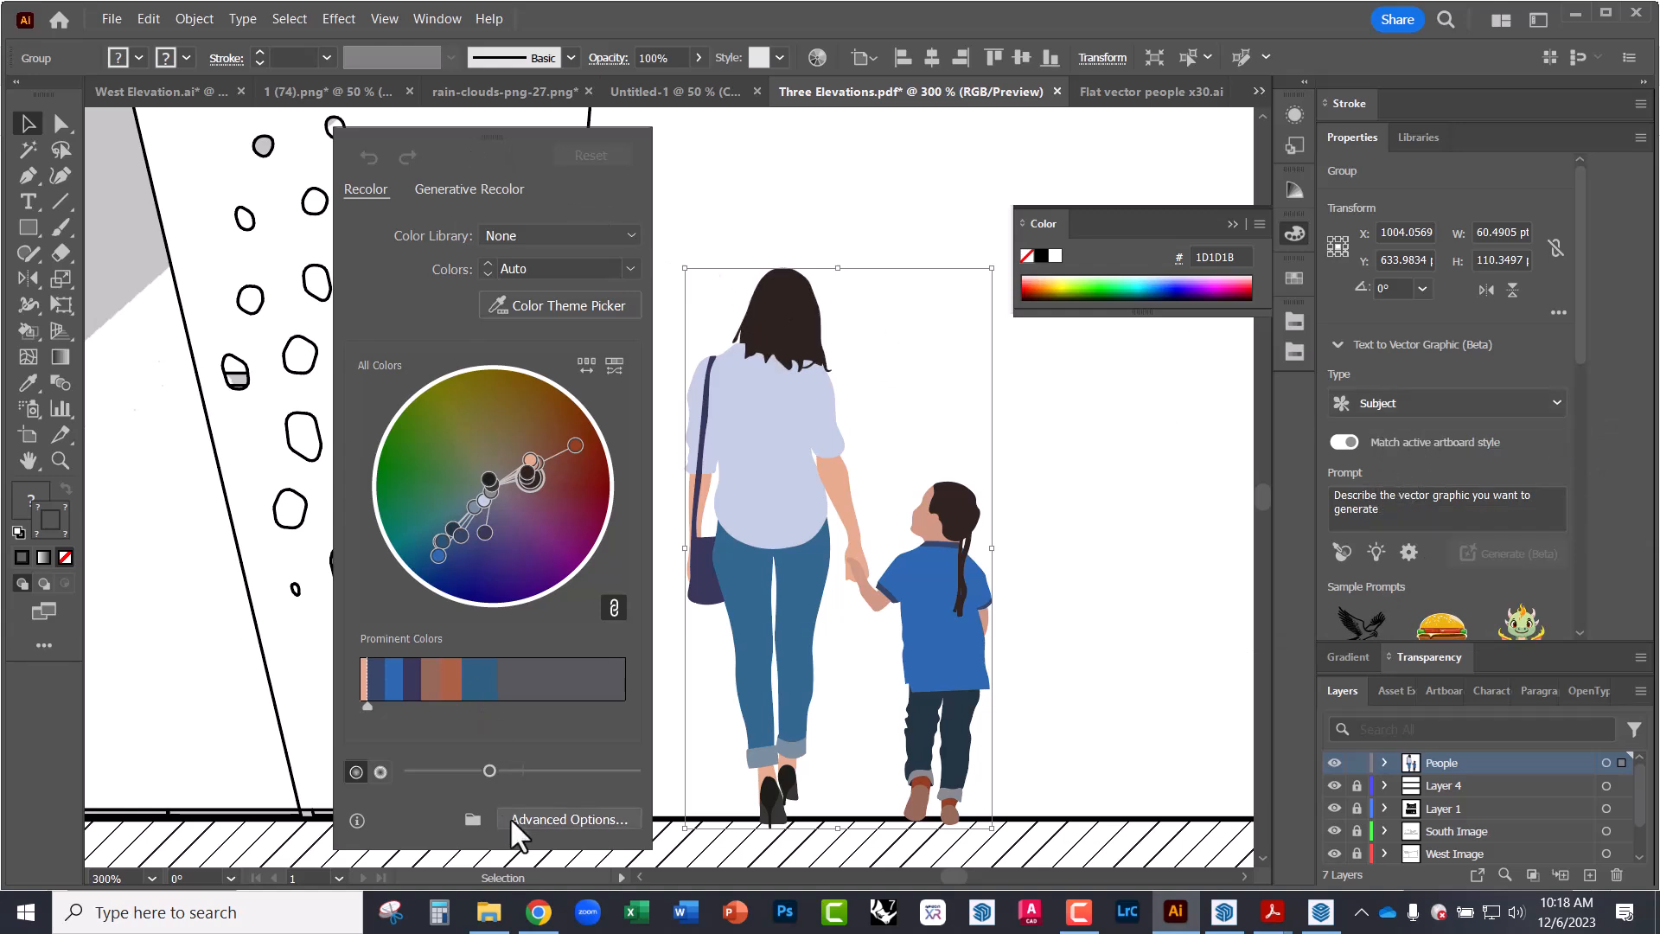
left_click(564, 304)
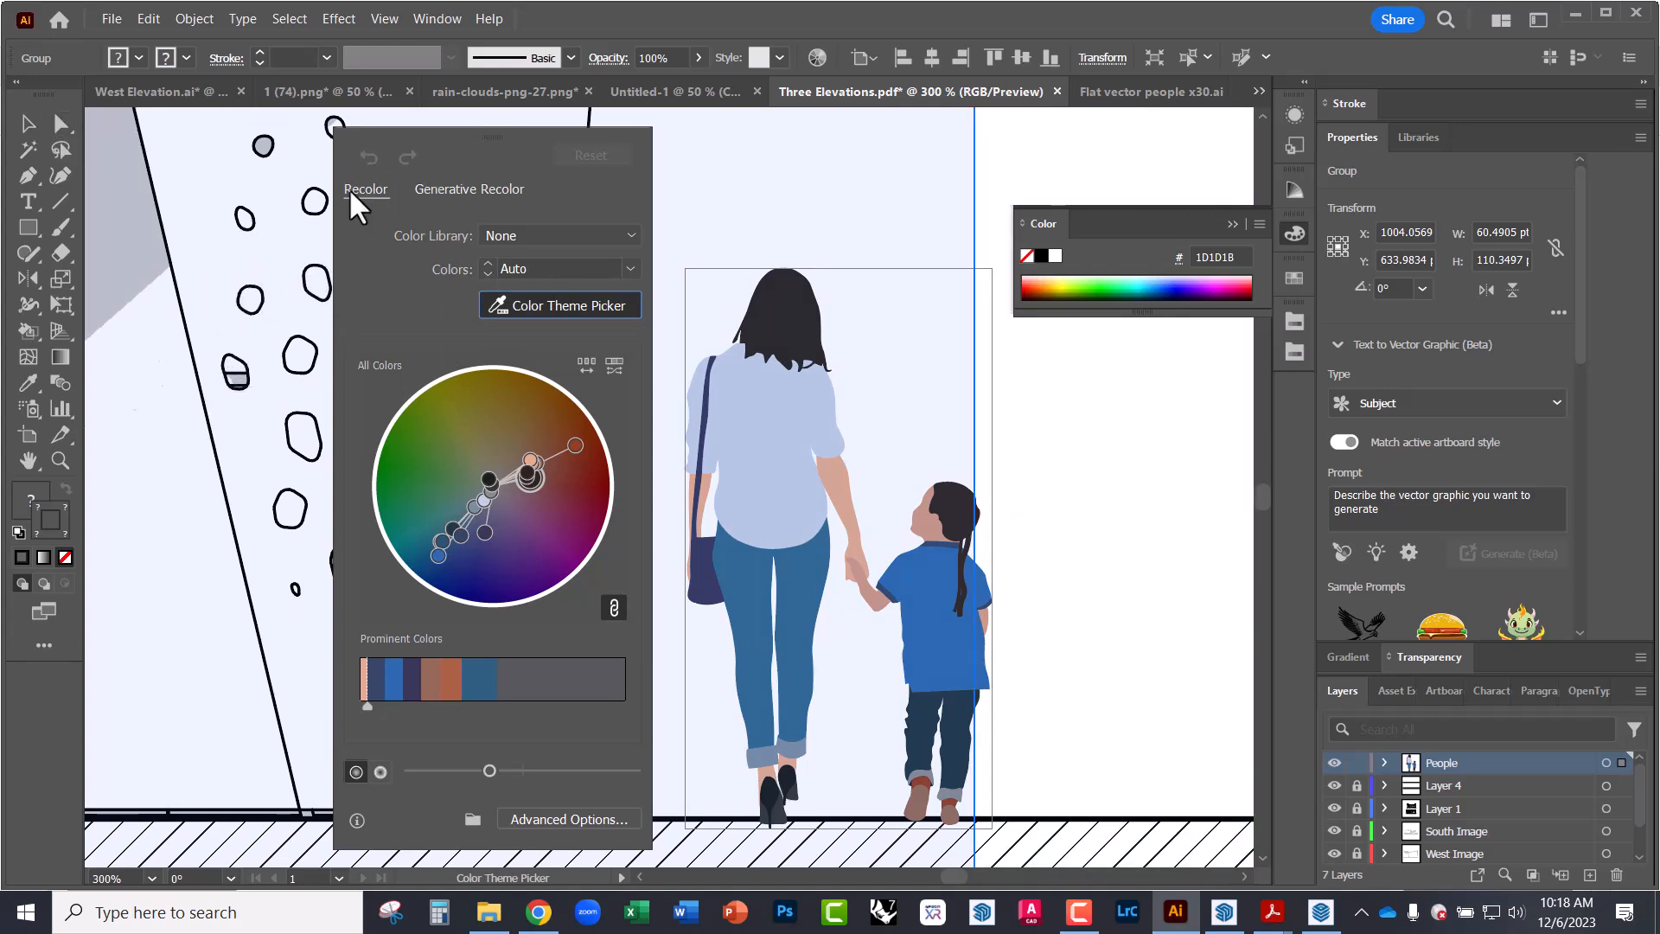
left_click(458, 189)
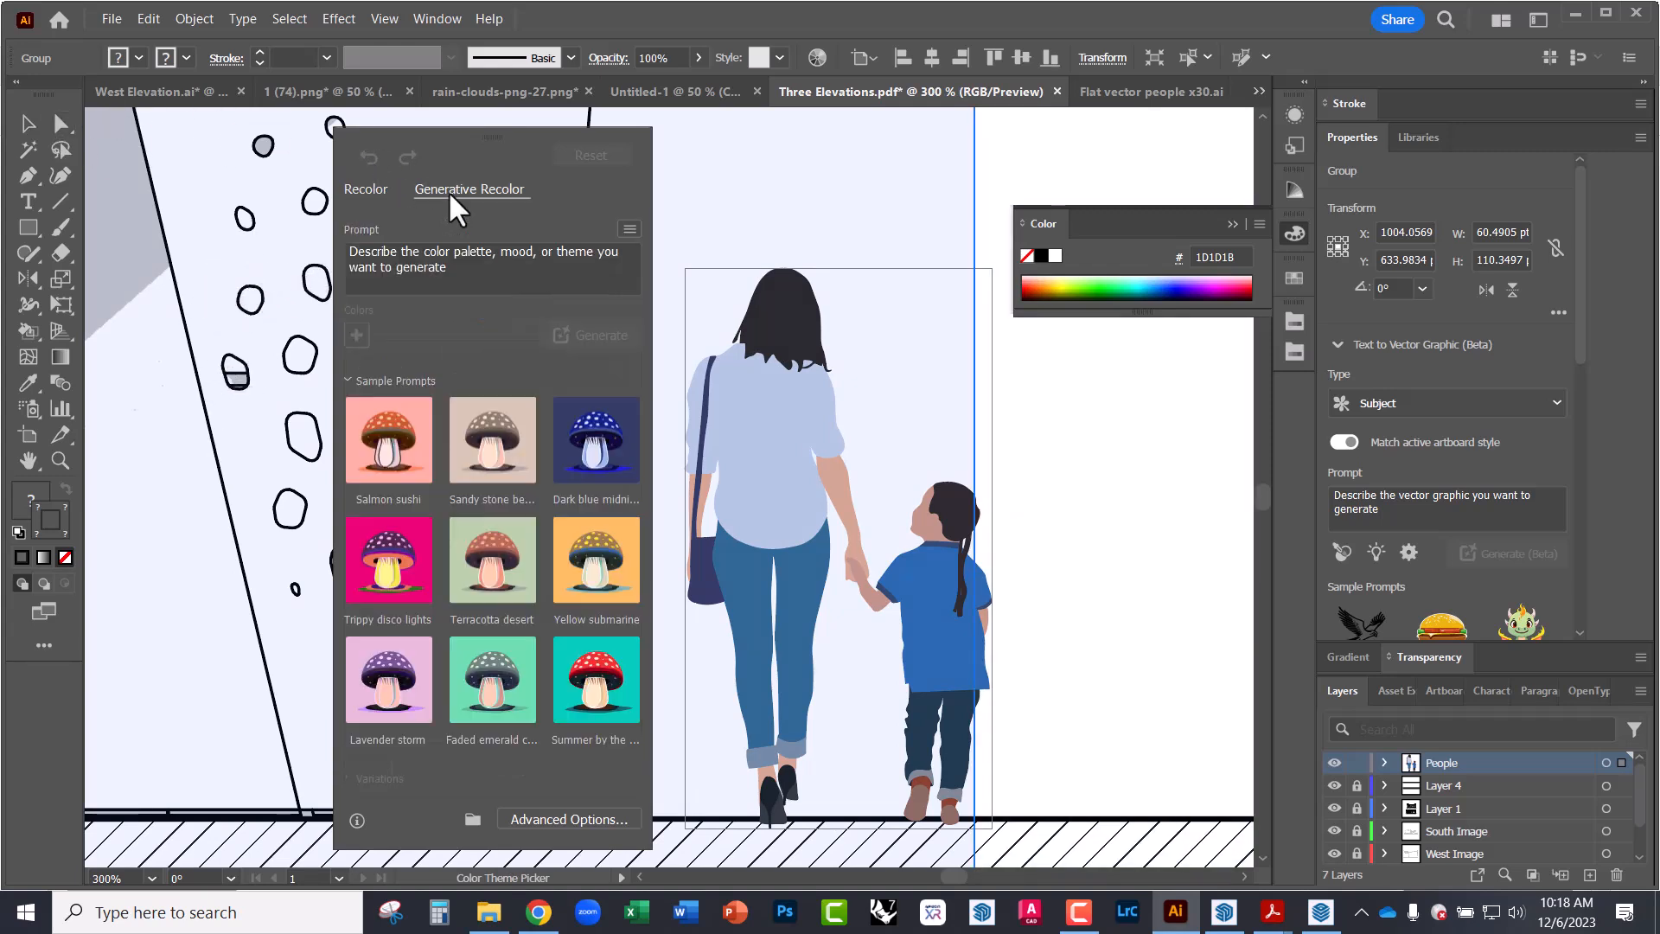
left_click(450, 270)
type("gra")
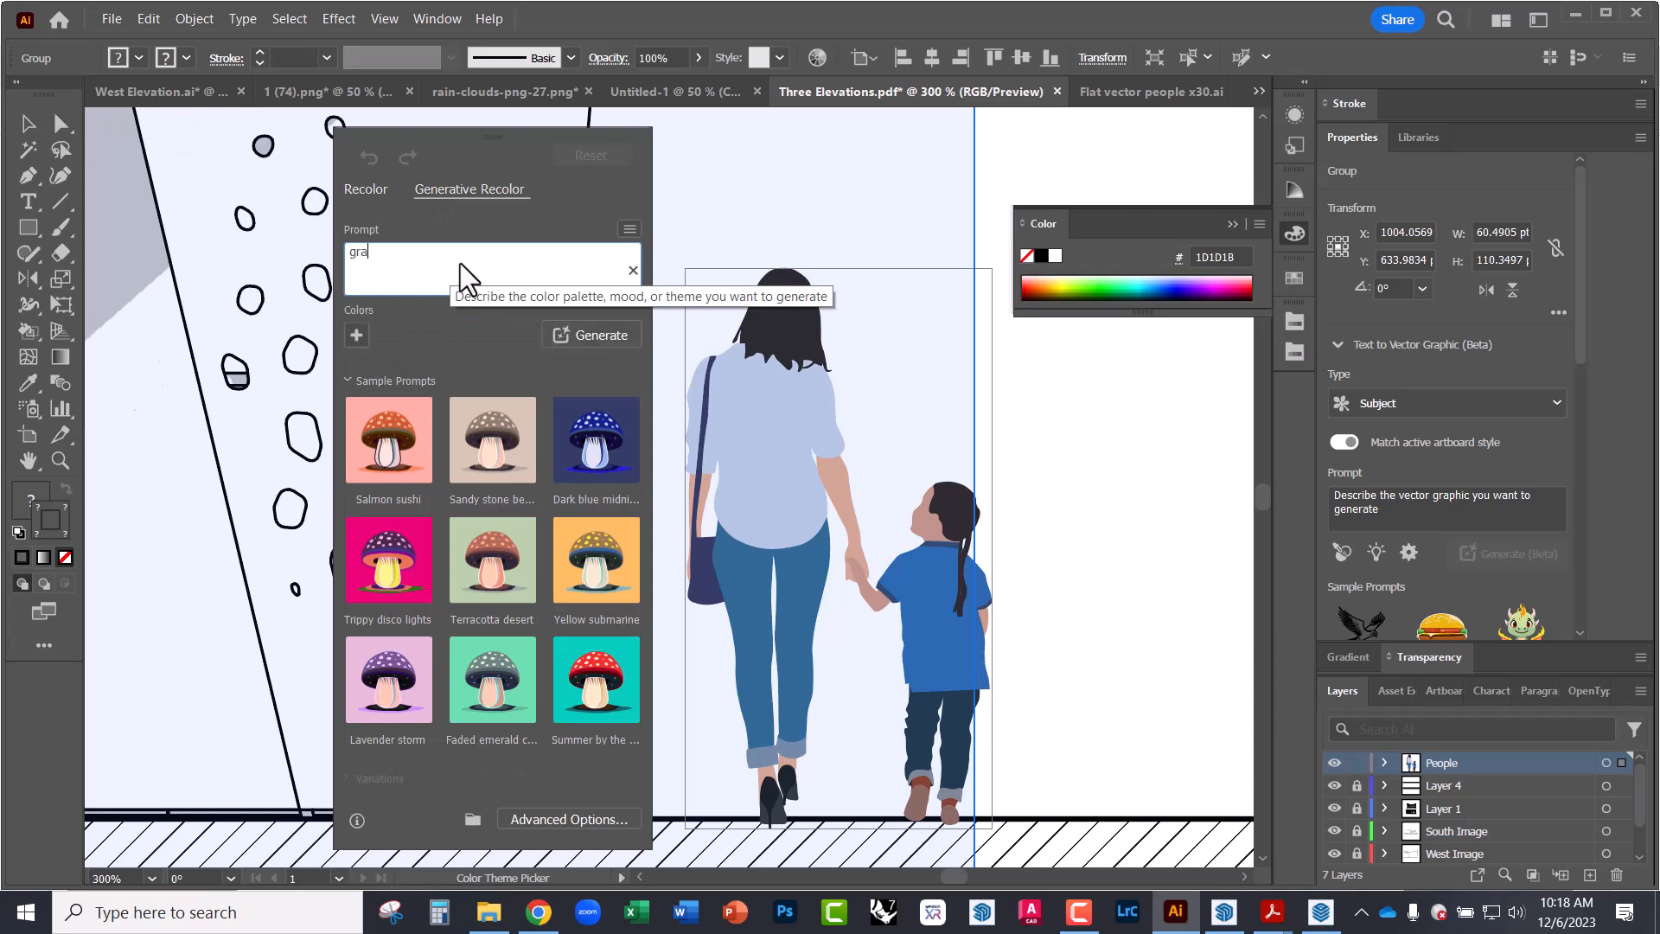
type("yscale")
key("Return")
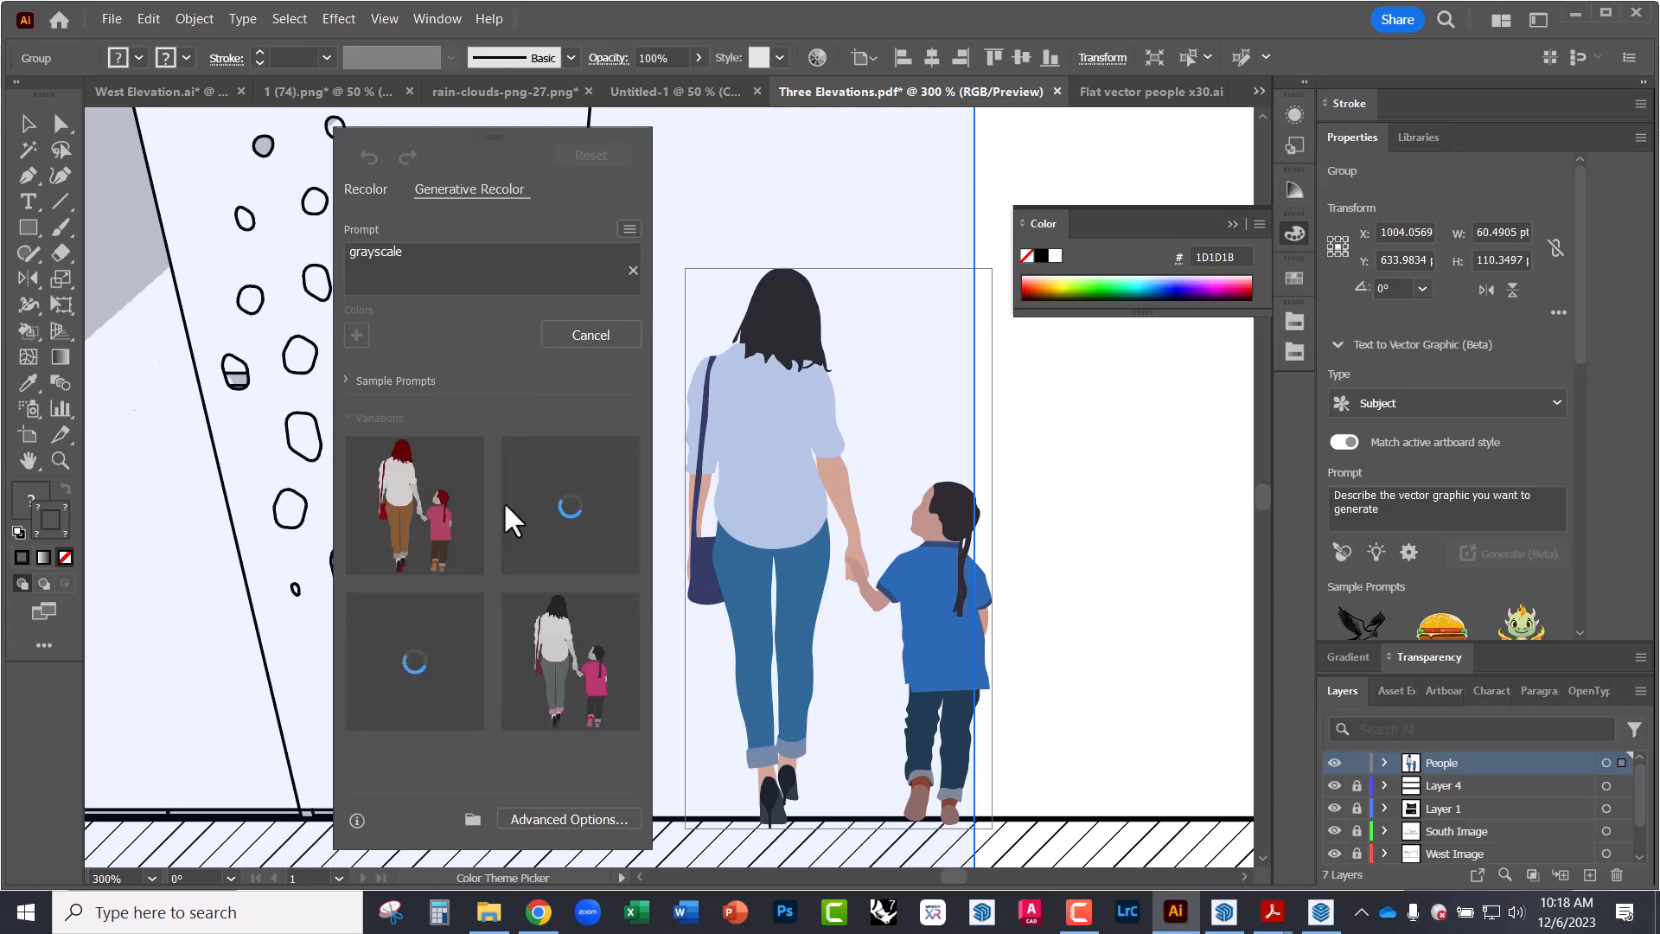
- Apply the fully gray variation to the woman and child and finish the recoloring
left_click(422, 671)
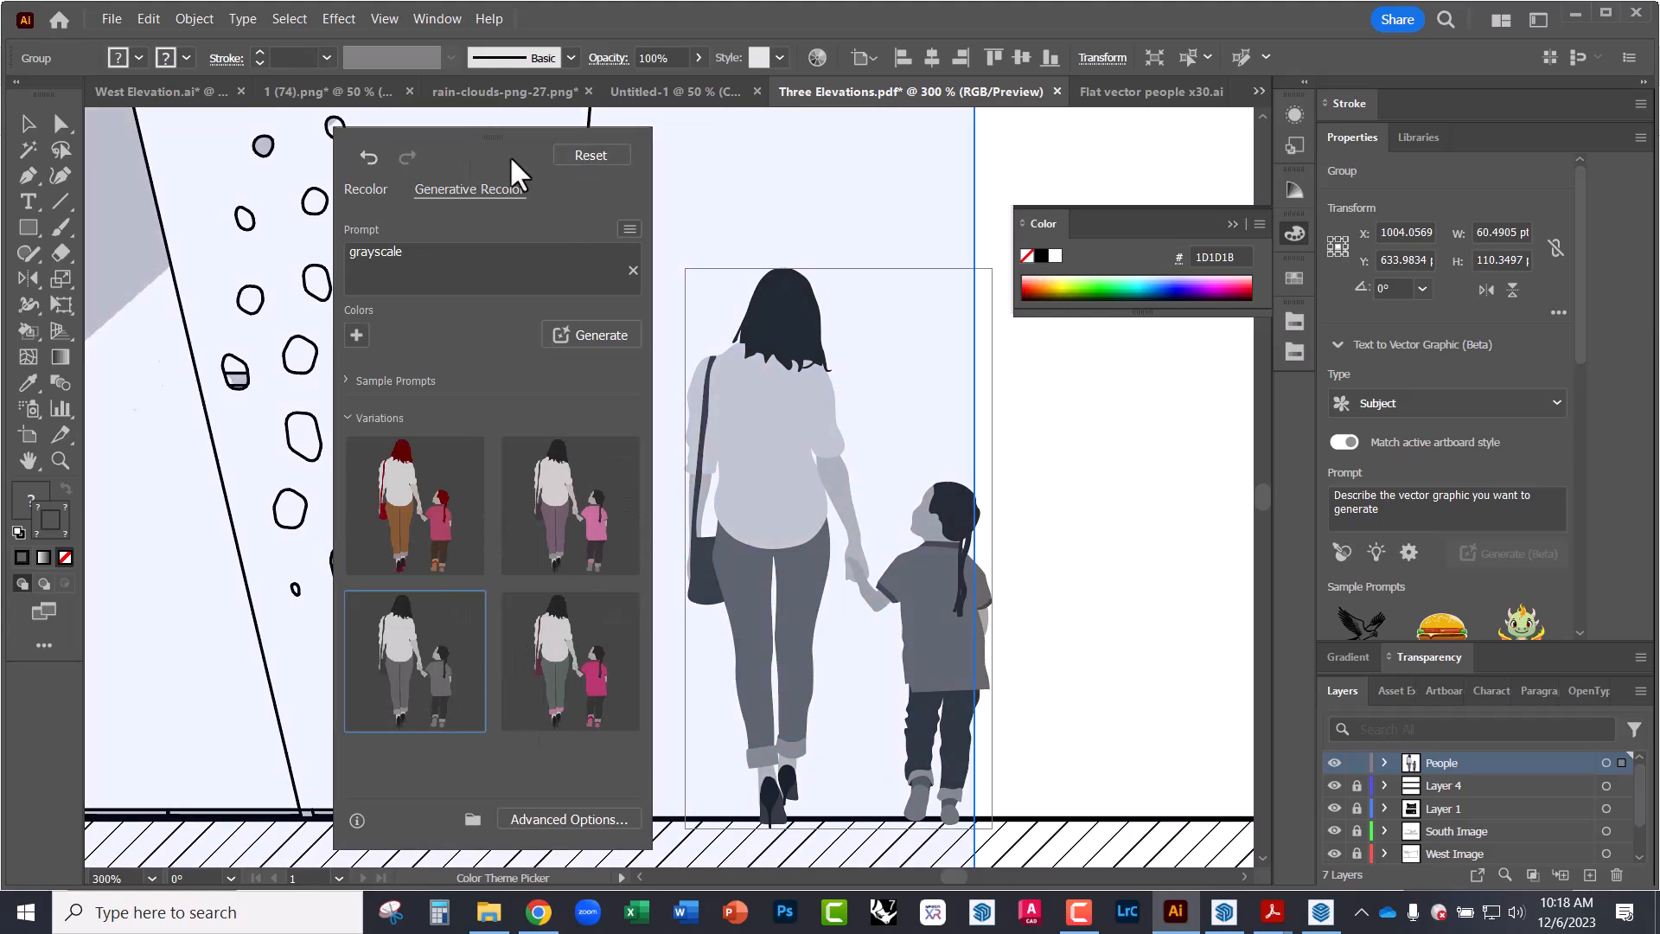
left_click_drag(486, 133, 239, 146)
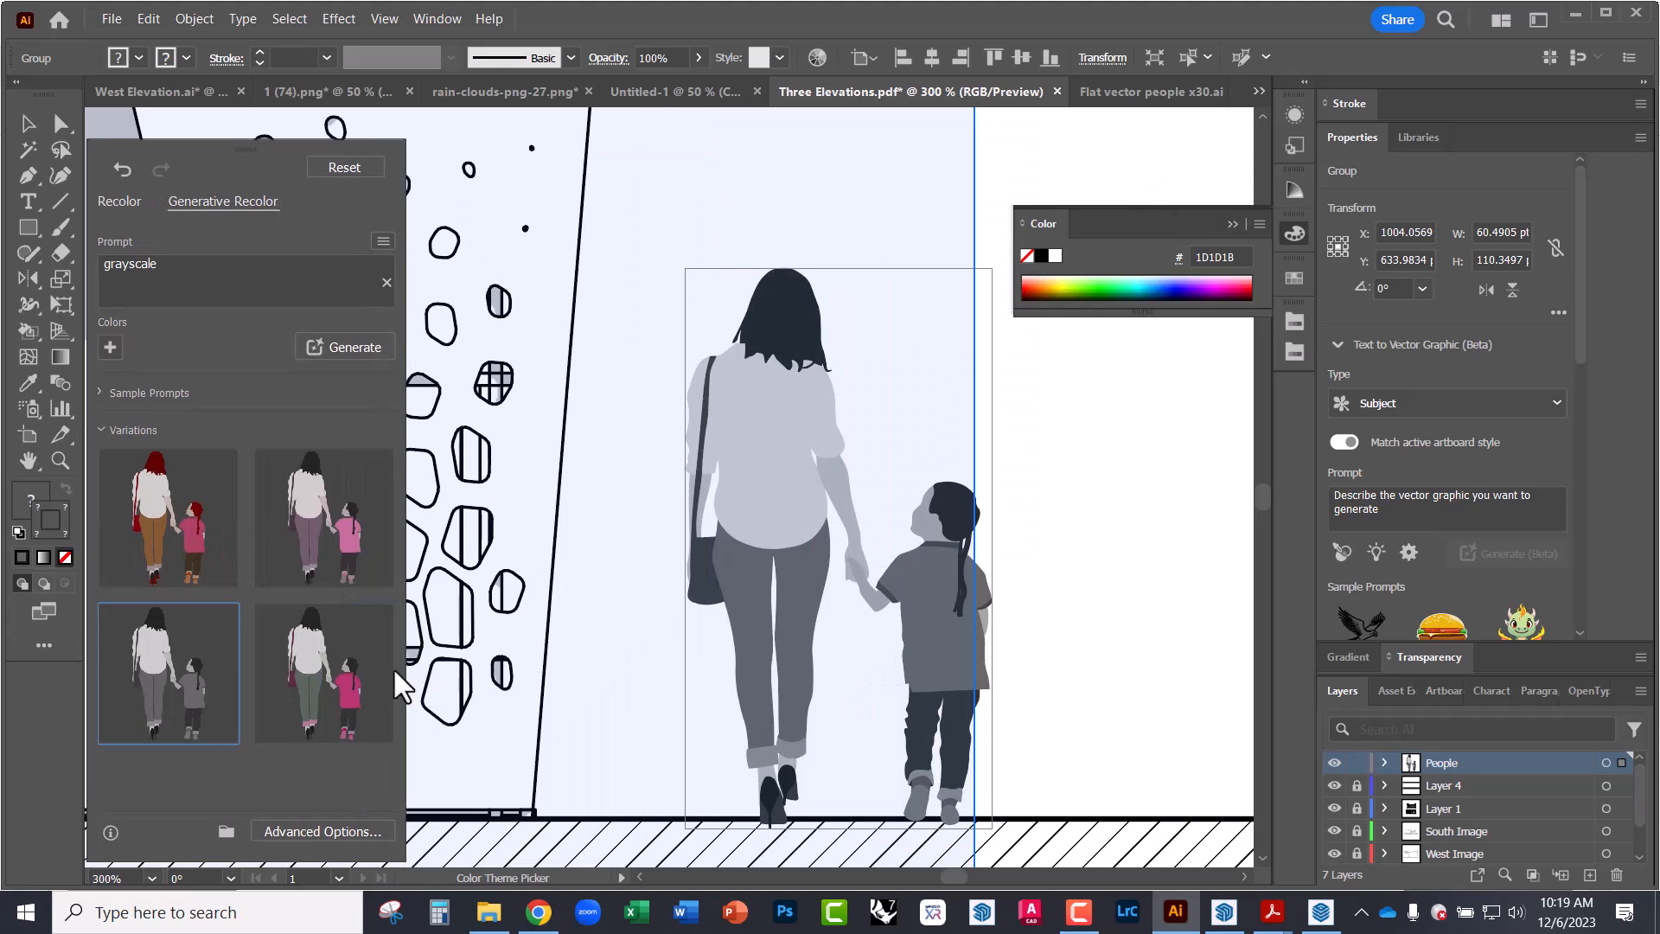
left_click(29, 124)
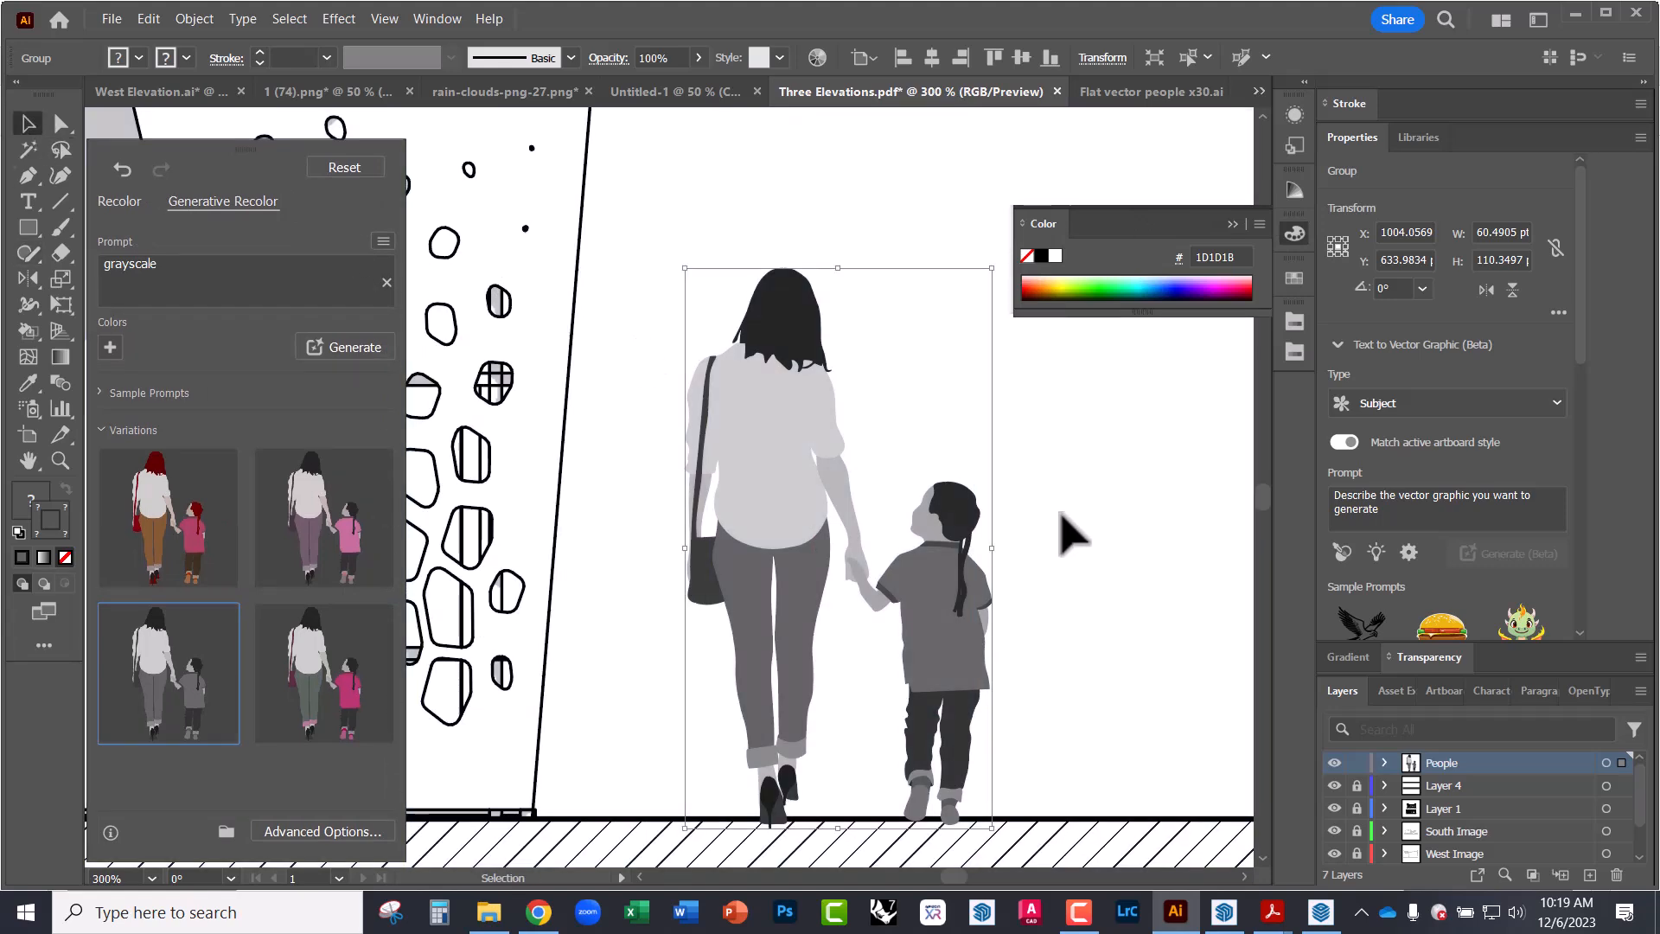
left_click(1072, 540)
scroll(874, 553, "down", 5, "alt")
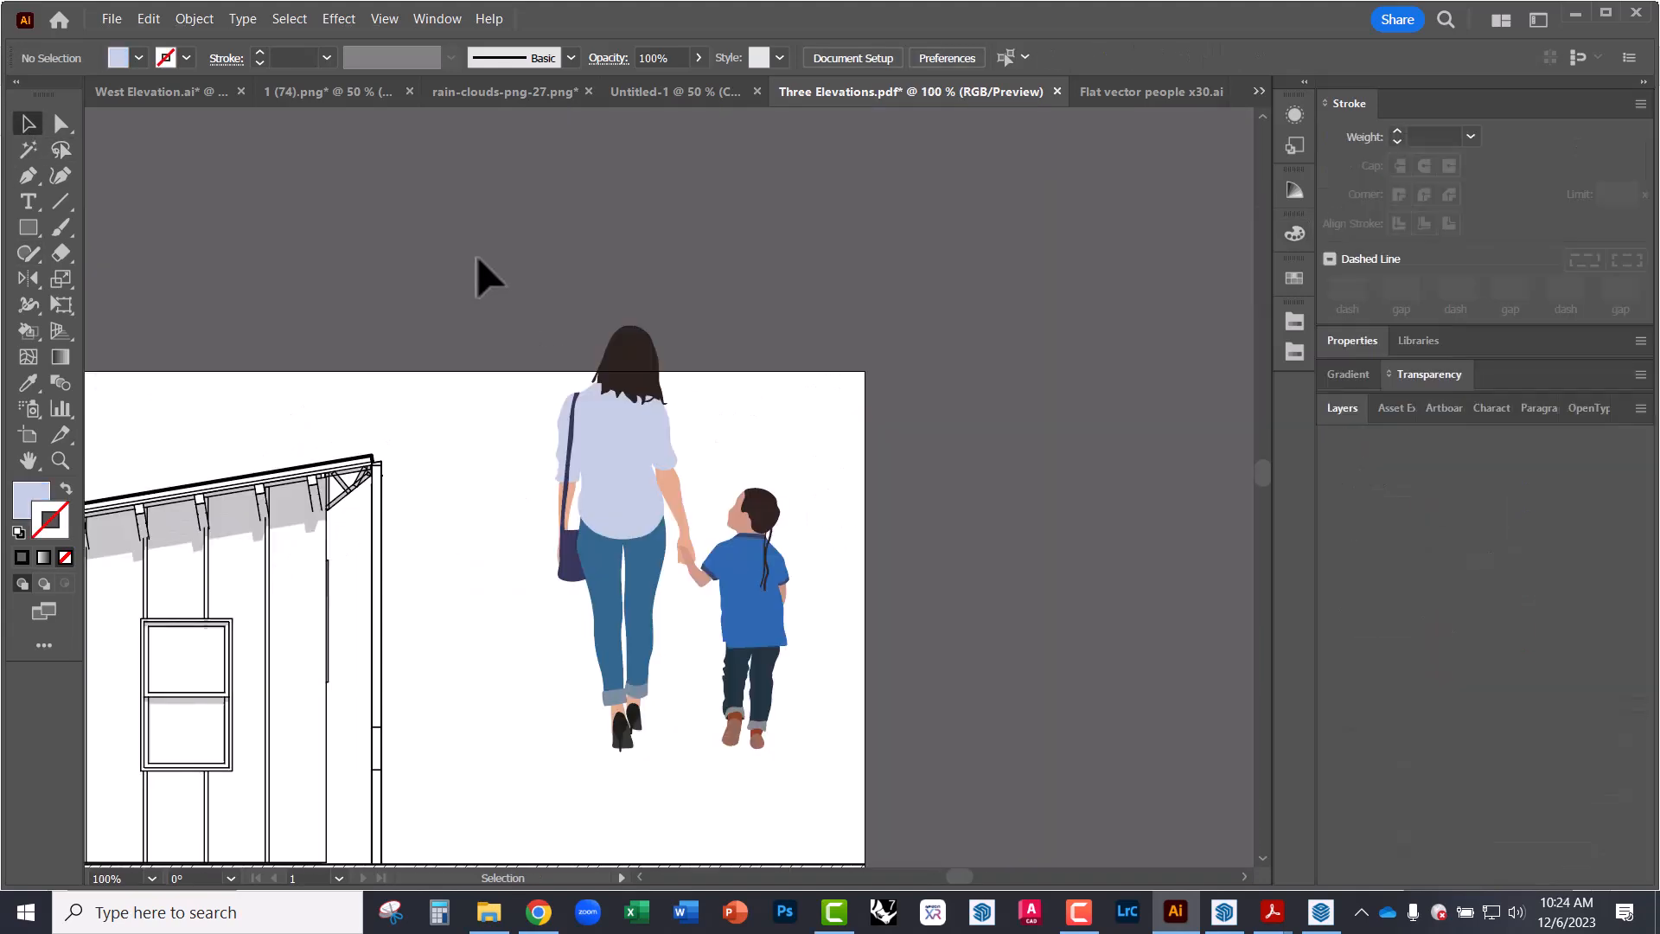
- Select the colored woman and child and convert their colors to grayscale with the Edit Colors command
left_click_drag(500, 244, 870, 785)
left_click(556, 298)
left_click(593, 464)
left_click_drag(506, 245, 809, 750)
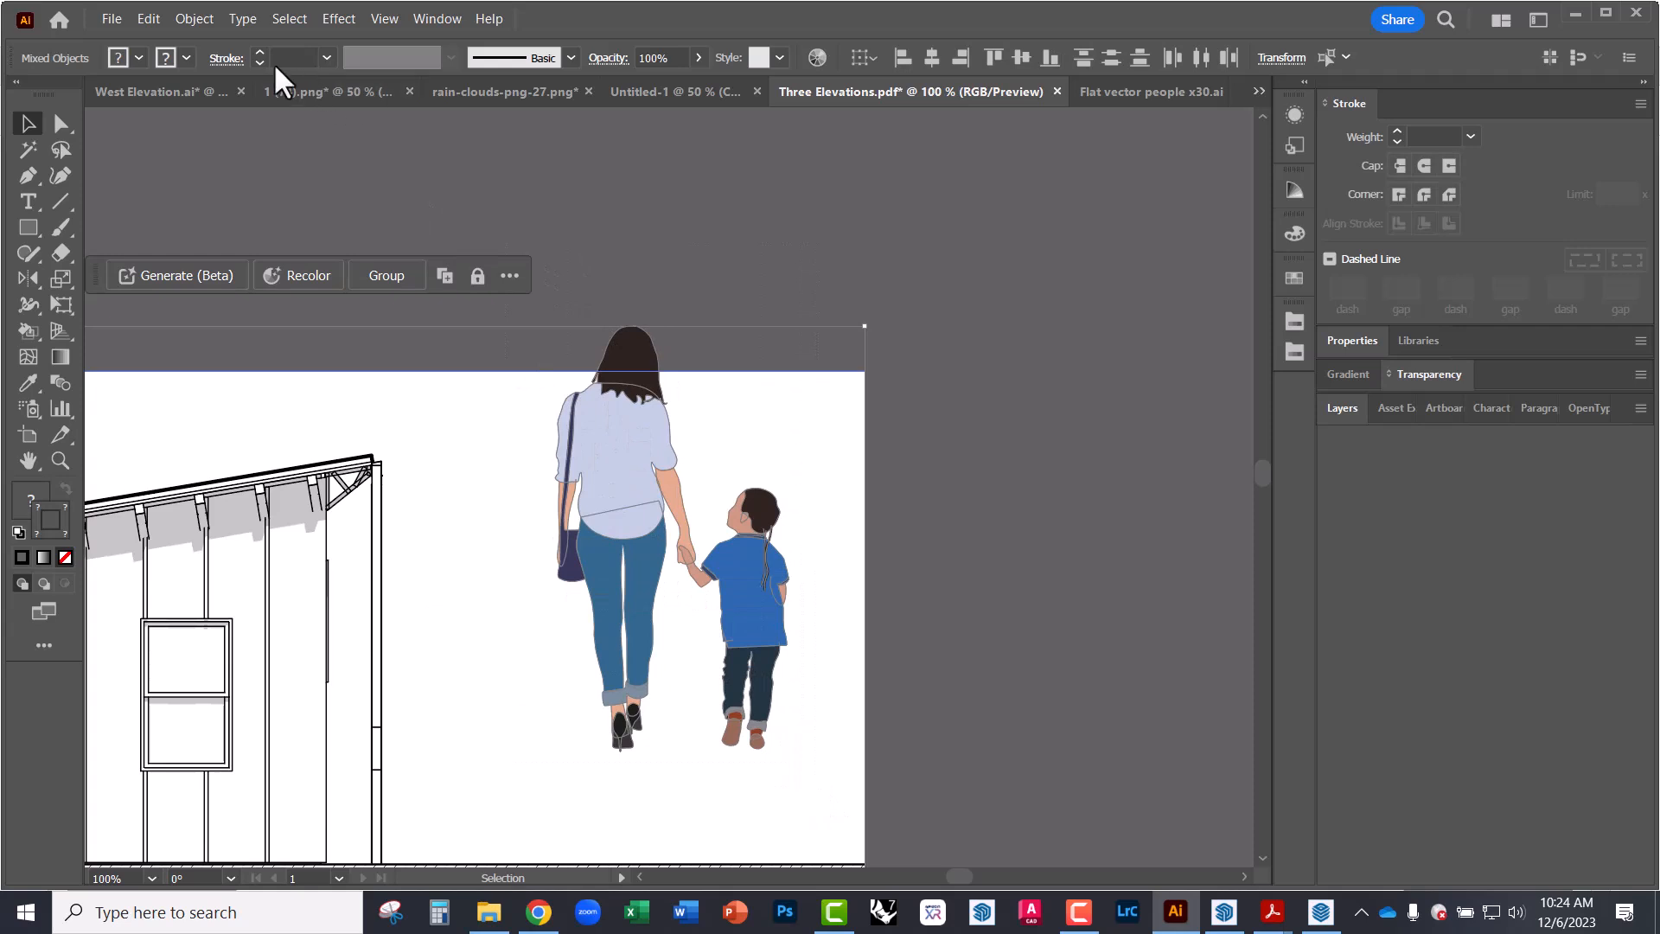
left_click(149, 18)
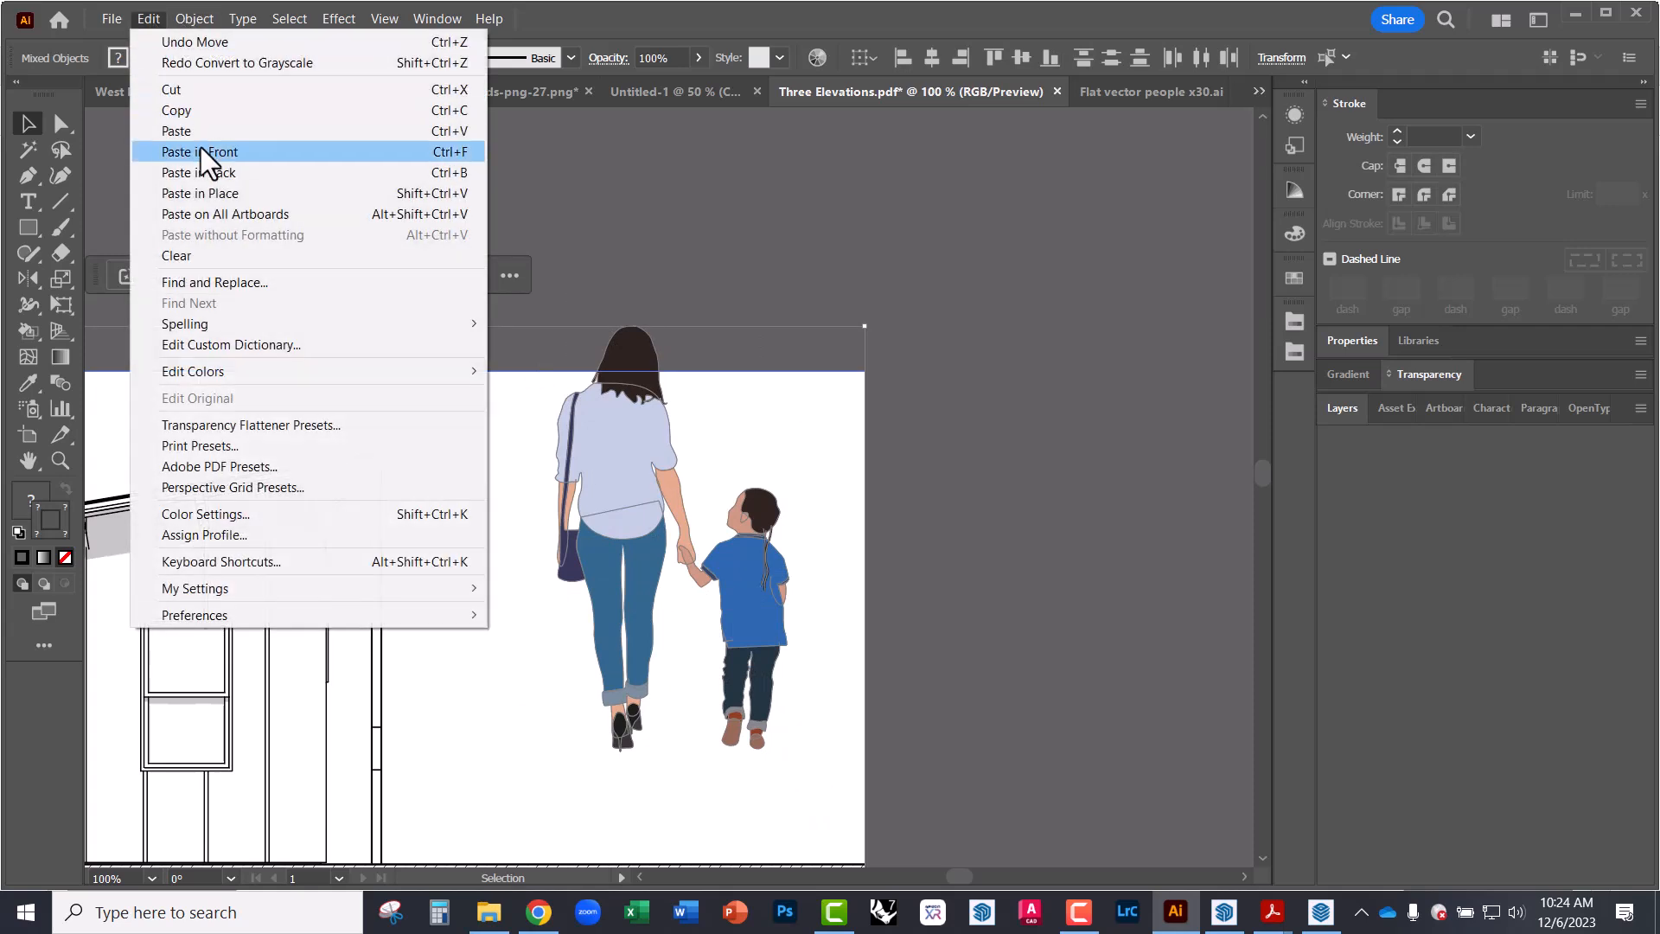
mouse_move(303, 371)
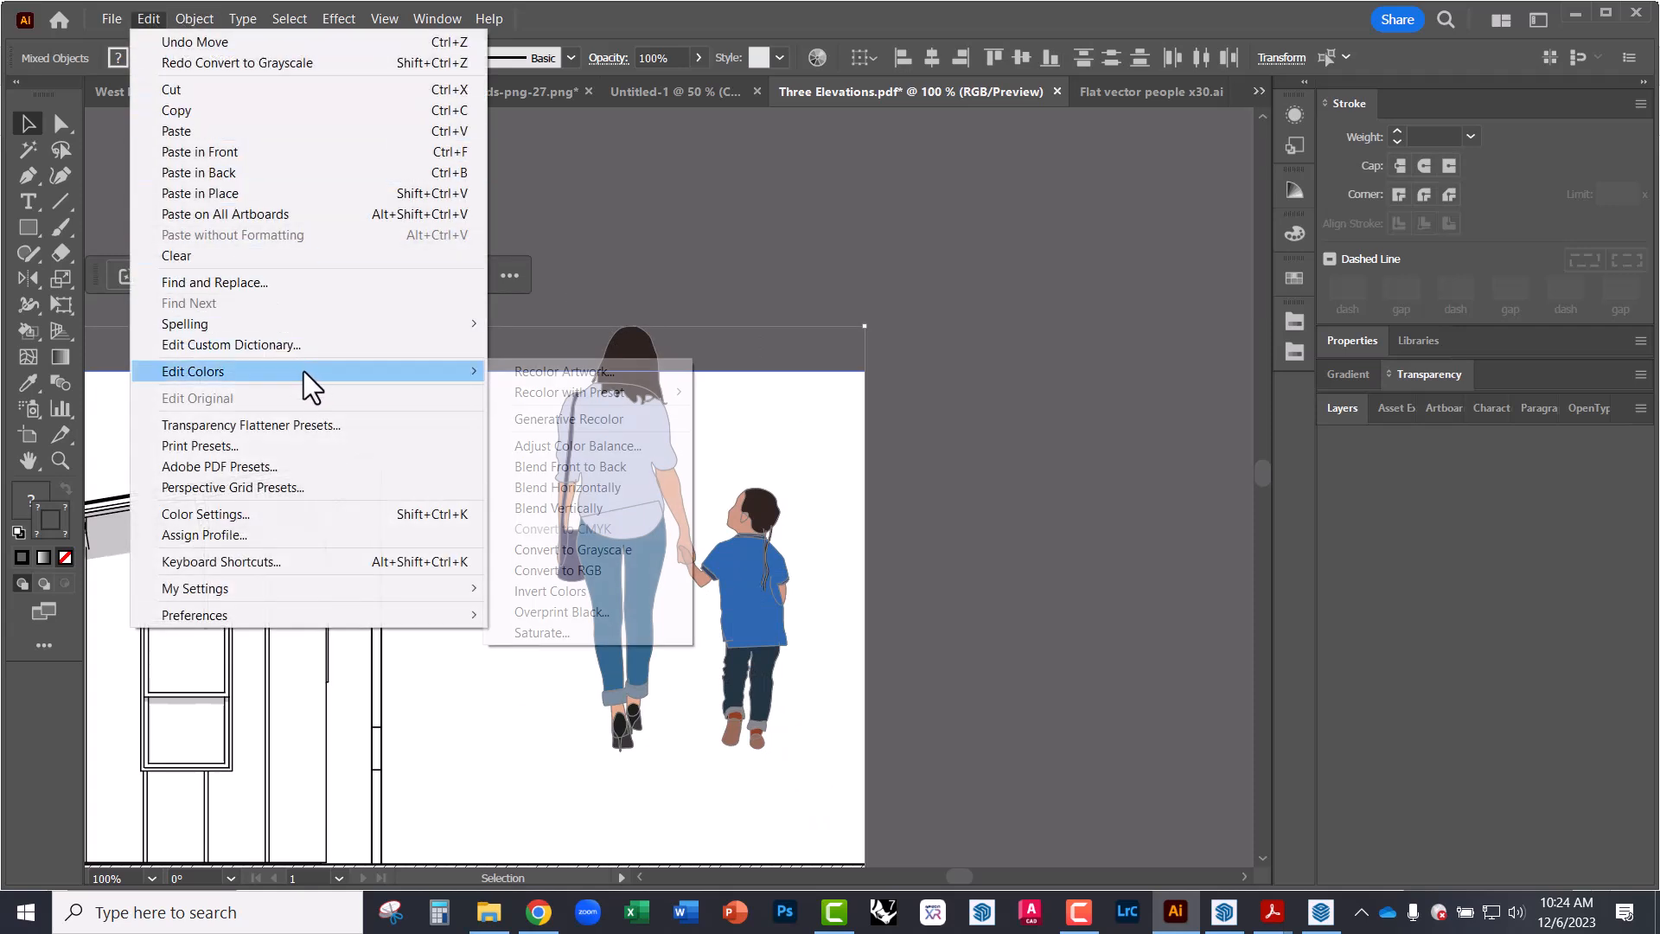
left_click(605, 552)
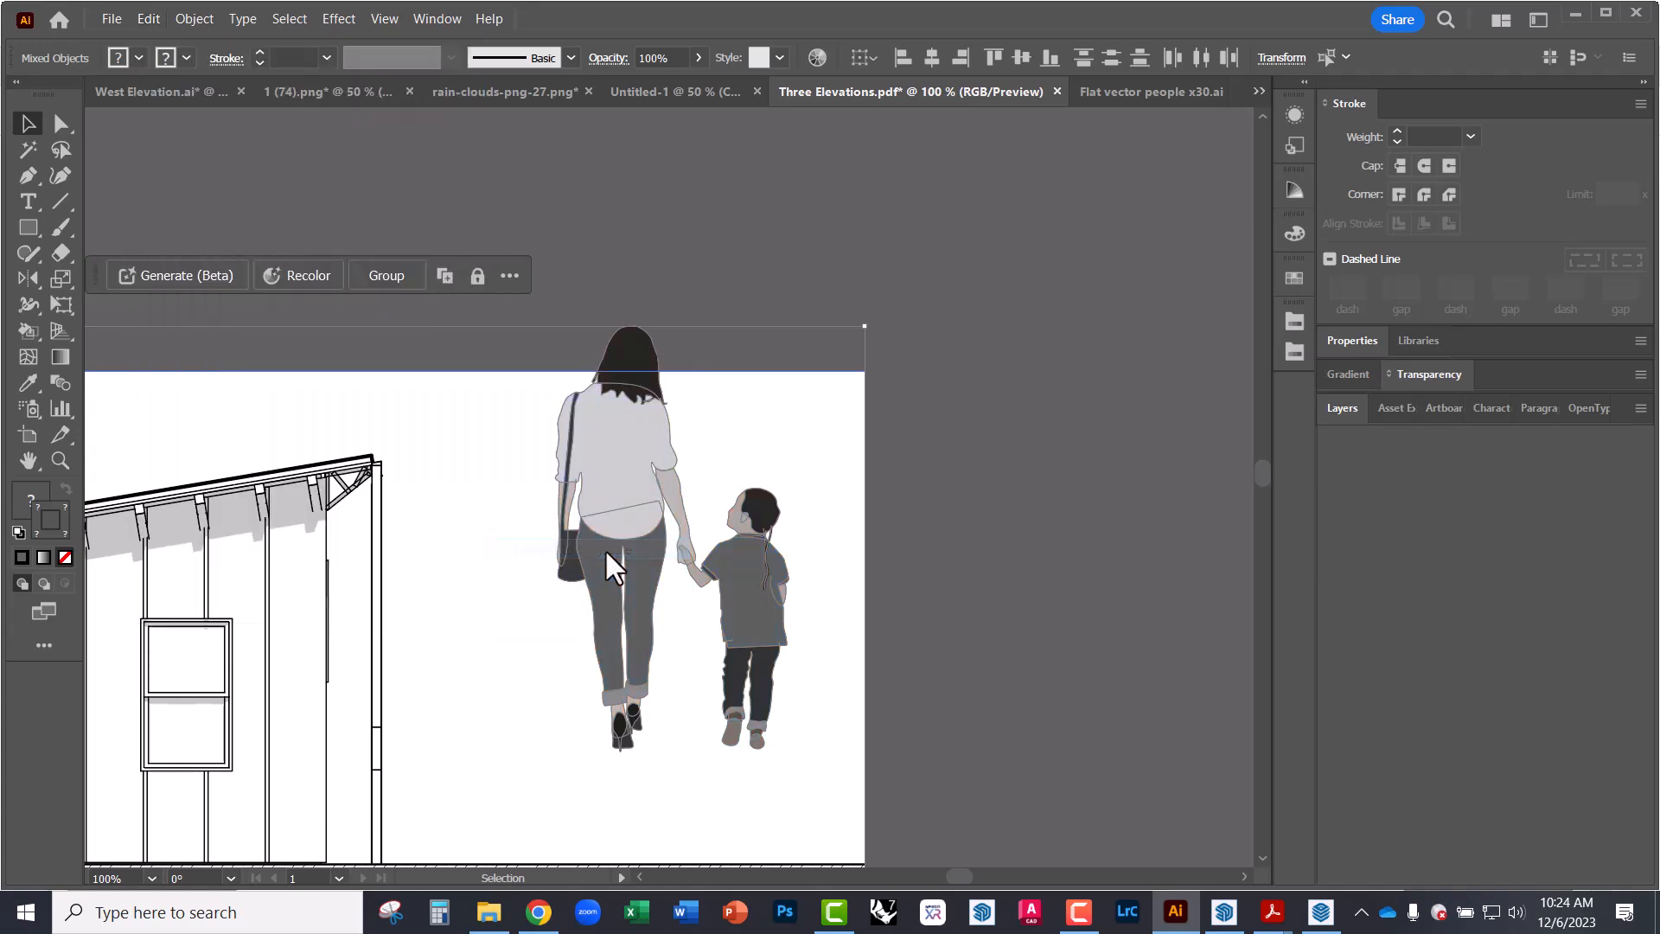
left_click(958, 564)
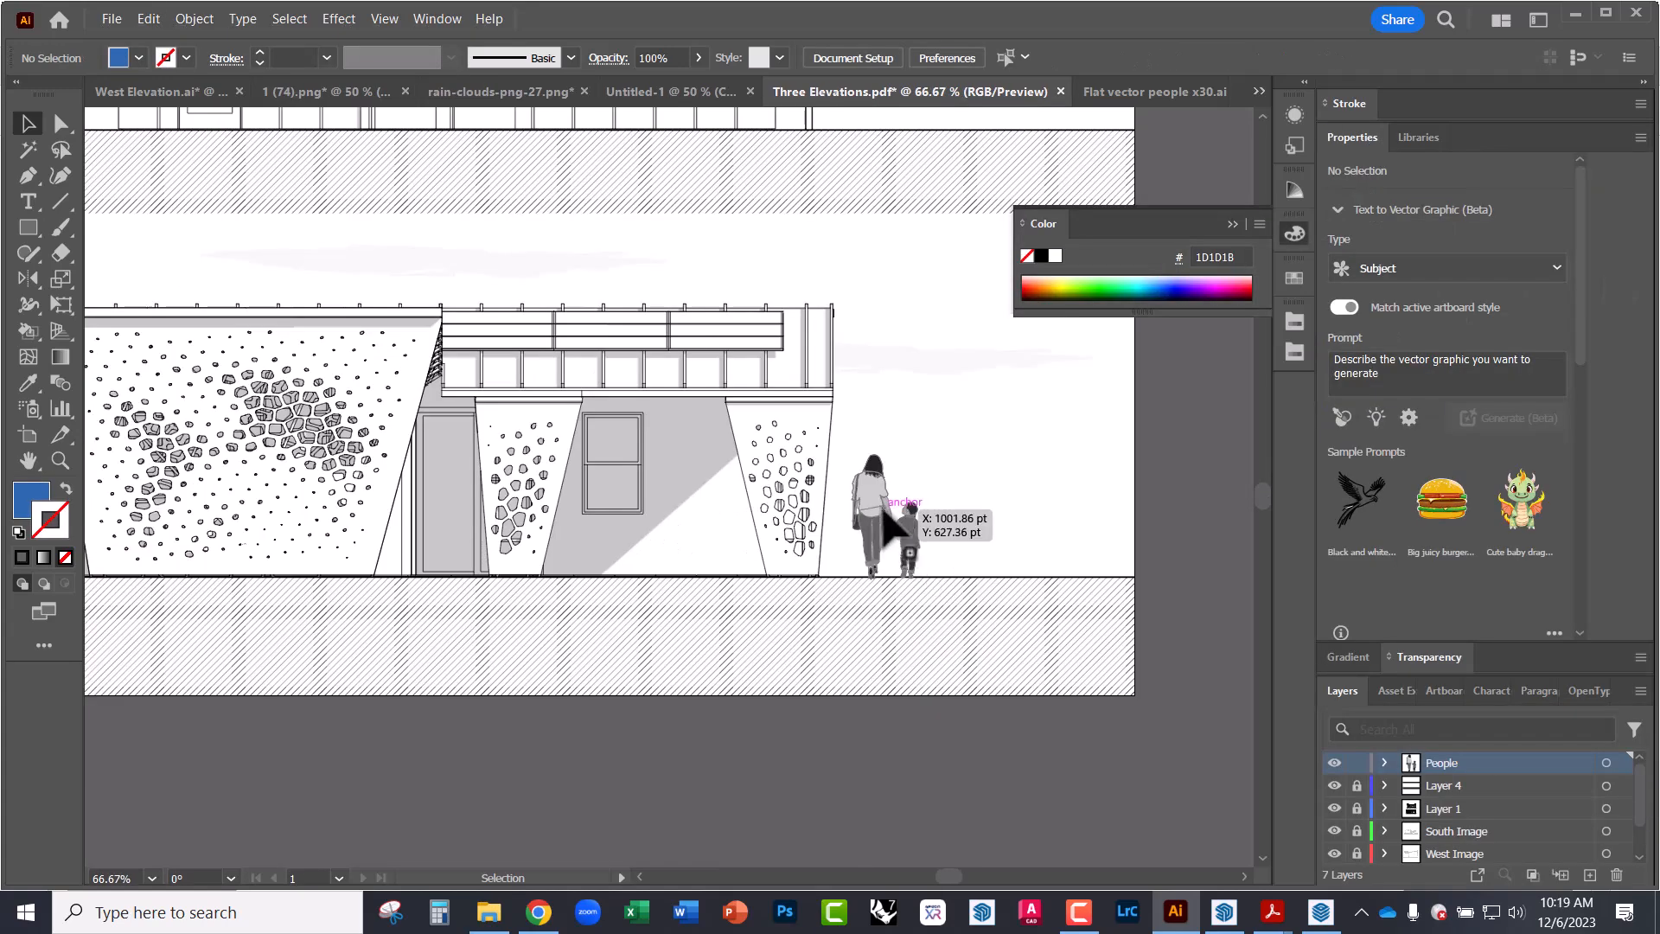
- Check the grayscale figures up close and within the overall sheet, and collapse the floating Color panel
left_click(904, 519)
scroll(951, 544, "up", 2, "alt")
left_click(977, 446)
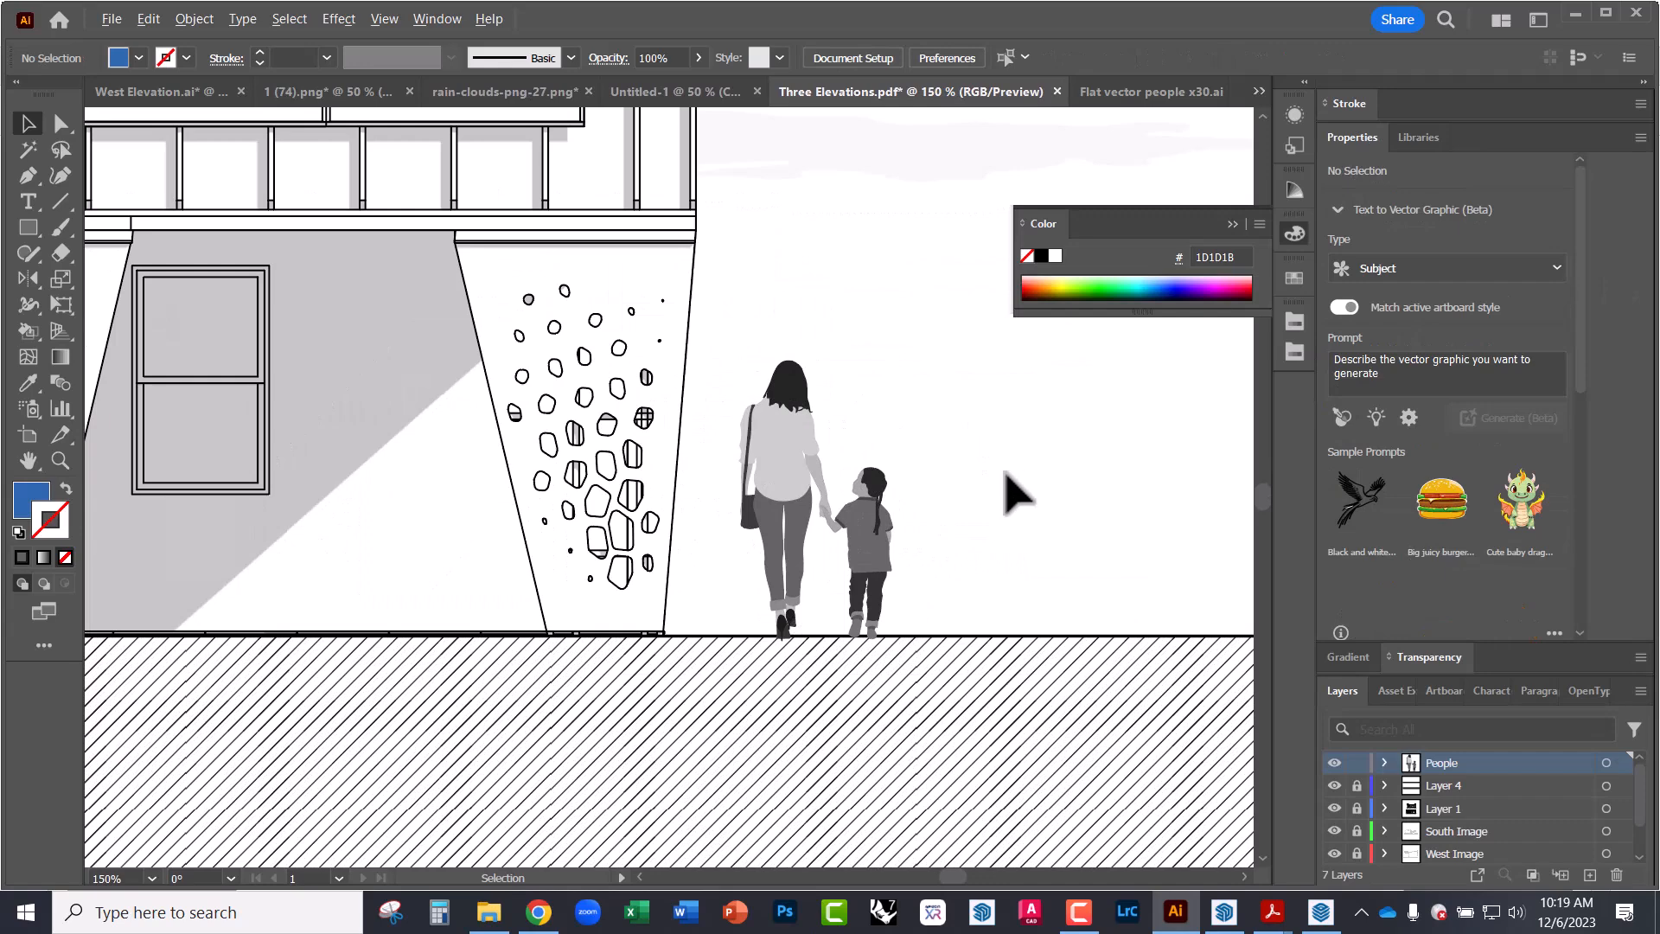
scroll(1008, 493, "down", 3, "alt")
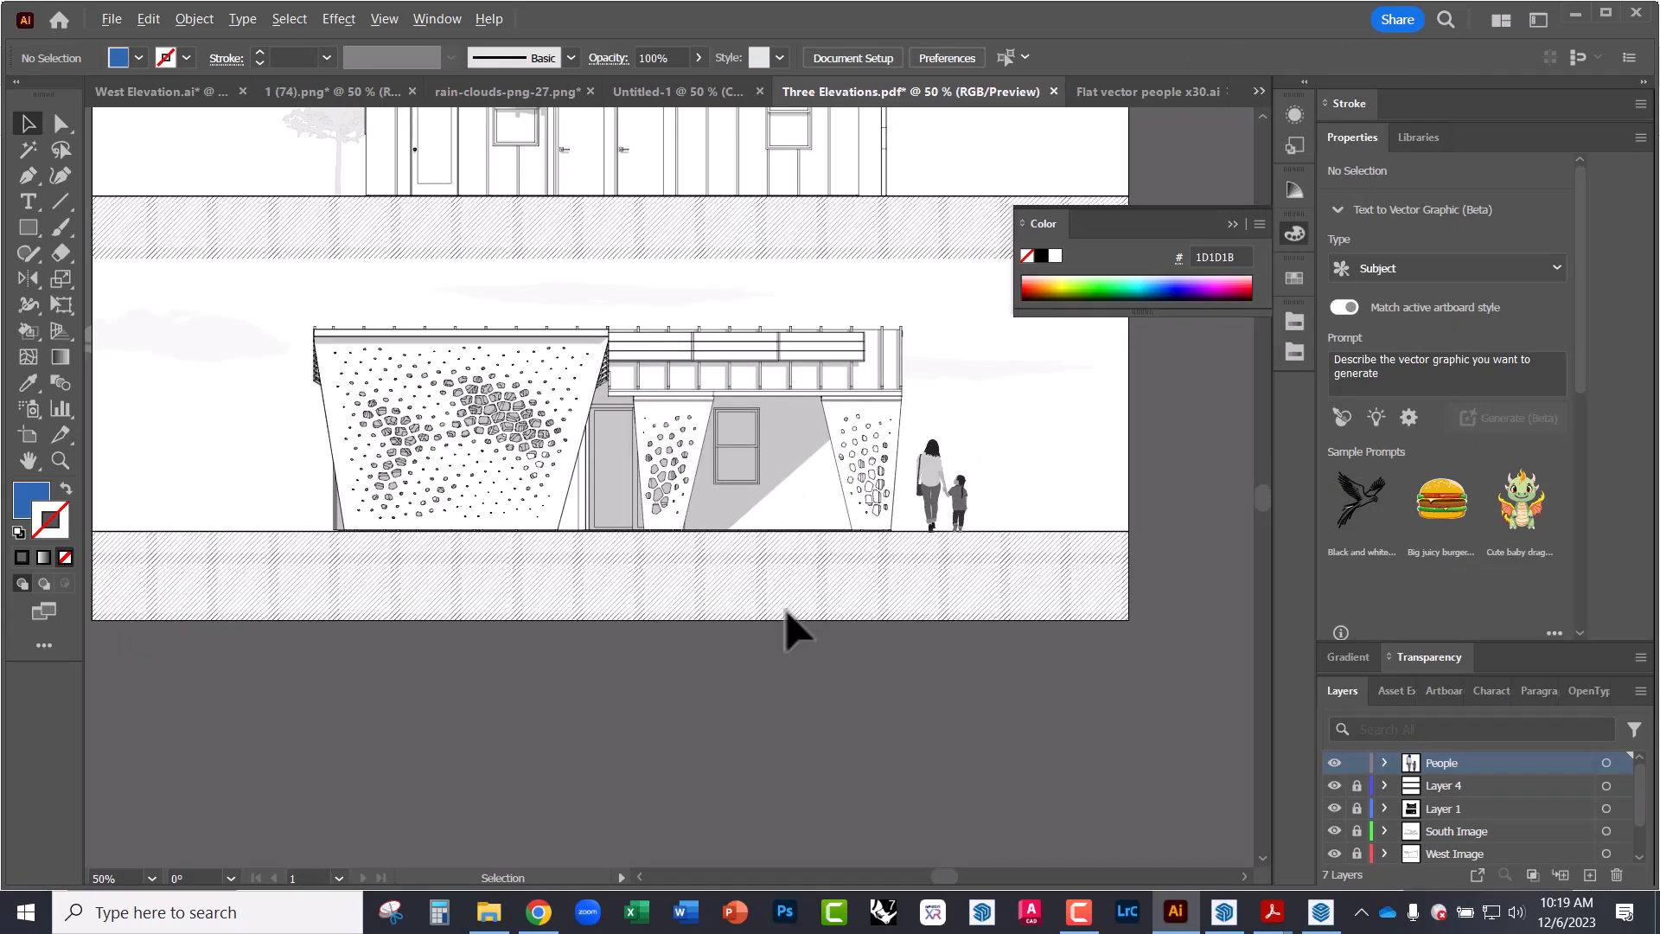
scroll(785, 609, "down", 1, "alt")
scroll(675, 407, "up", 1, "alt")
scroll(483, 438, "down", 1, "alt")
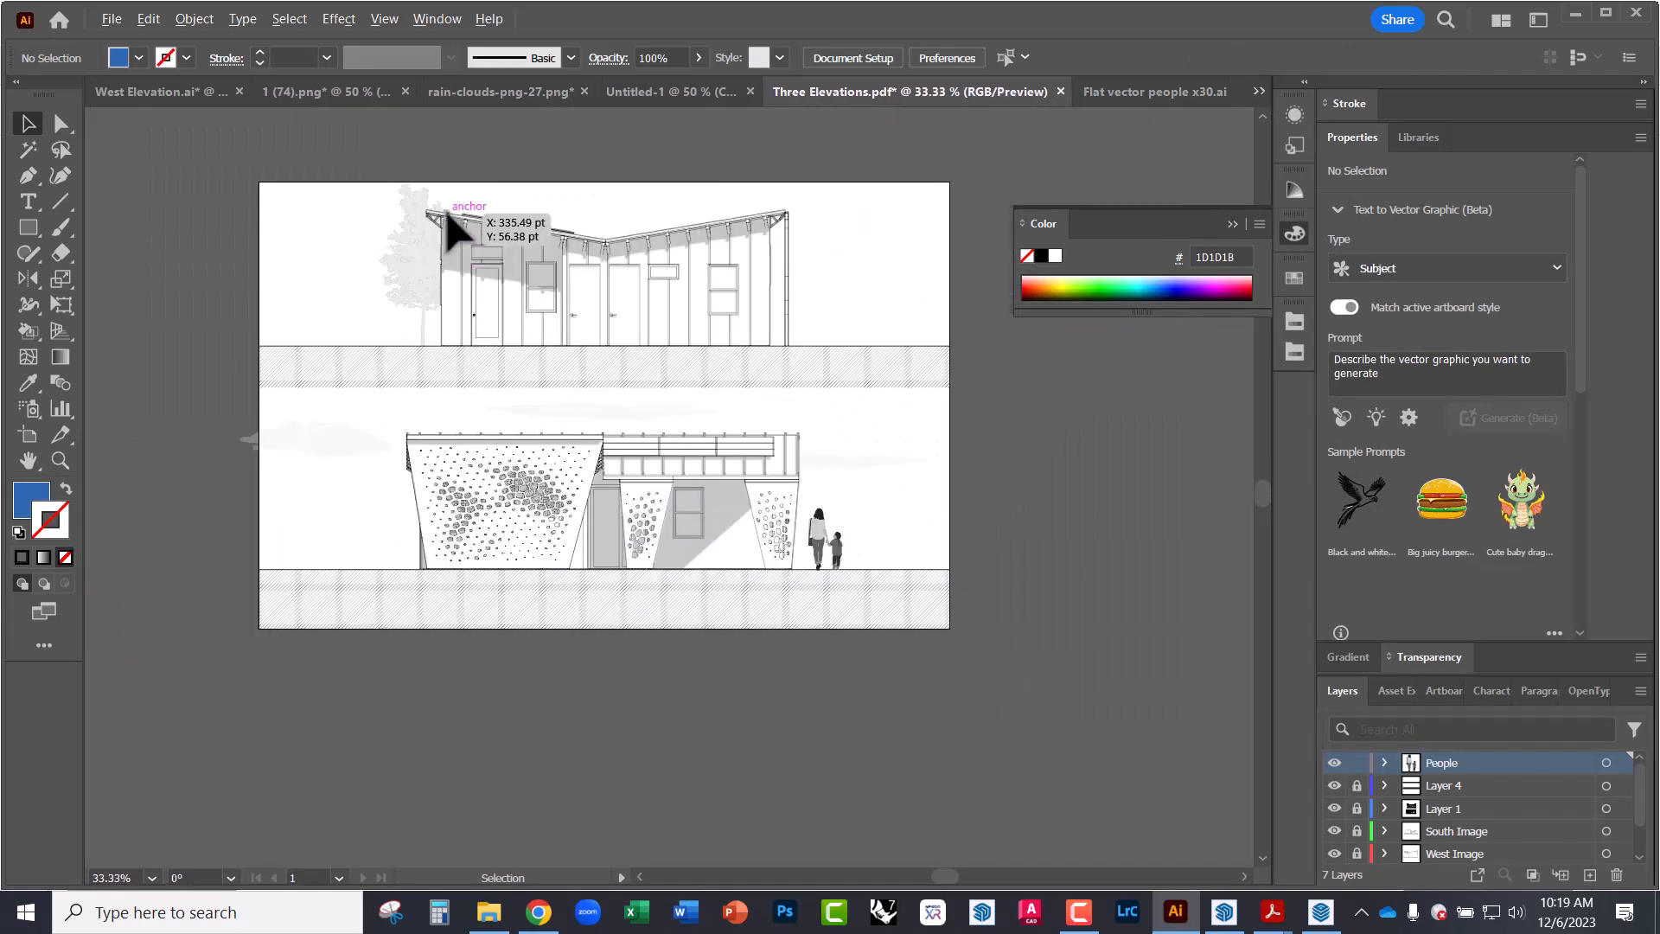
scroll(597, 320, "up", 2, "alt")
scroll(605, 519, "down", 1, "alt")
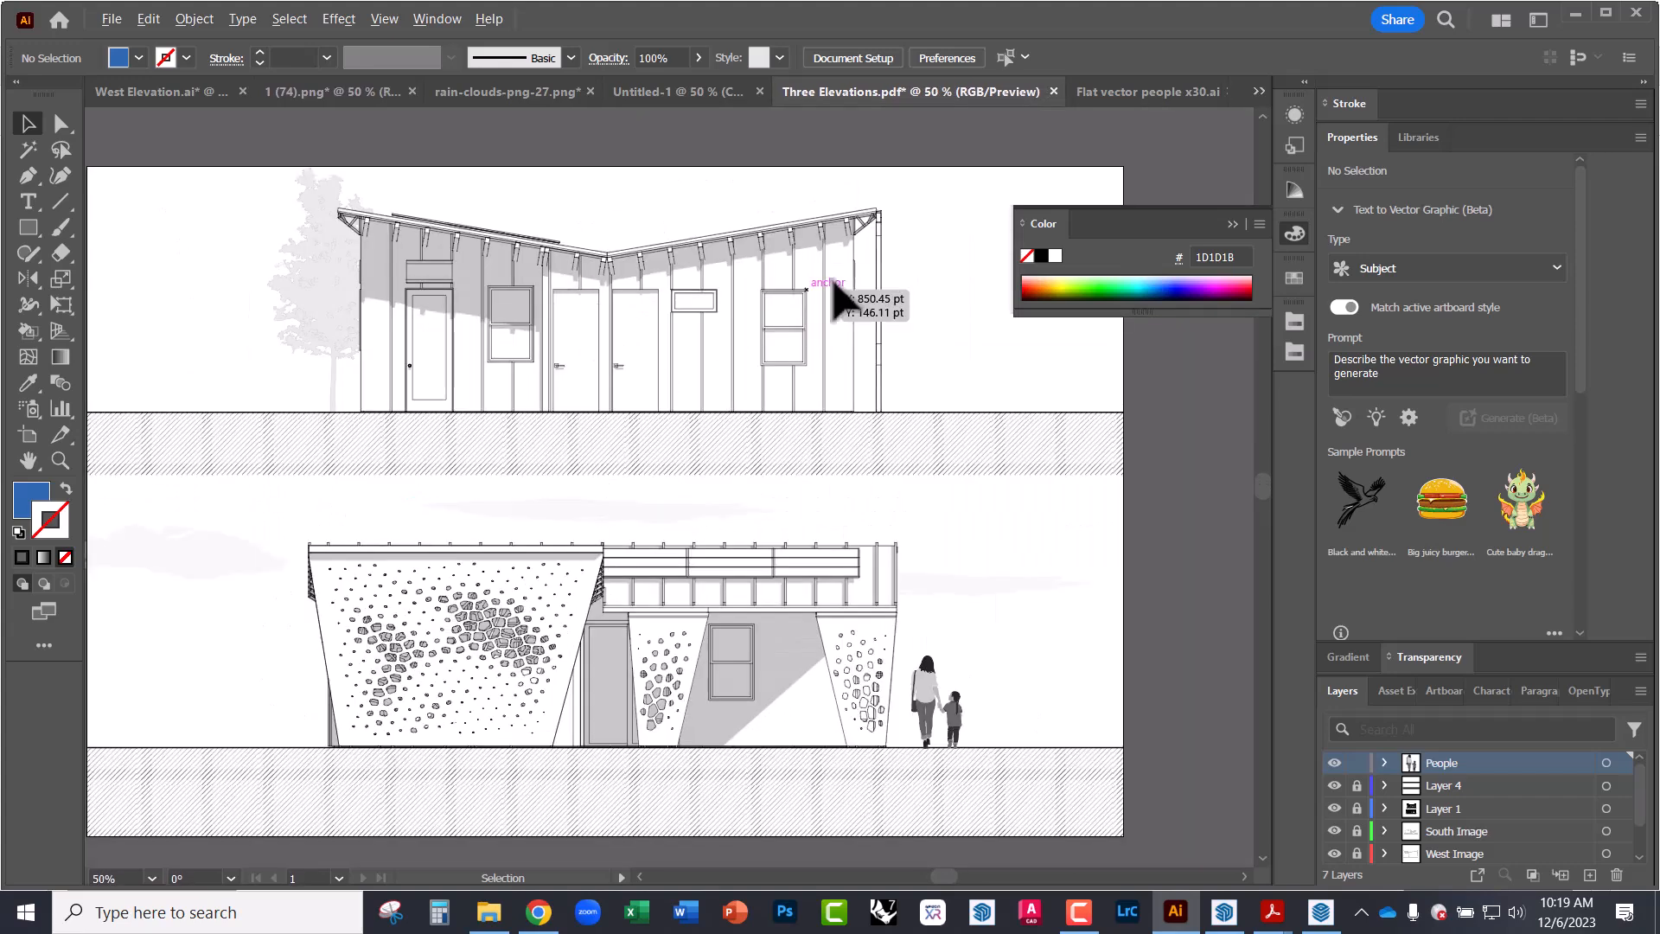
left_click(1232, 226)
- Unlock Layer 4 and Layer 1 and delete the short horizontal lines near the top of the upper elevation's right-hand post
scroll(887, 212, "up", 5, "alt")
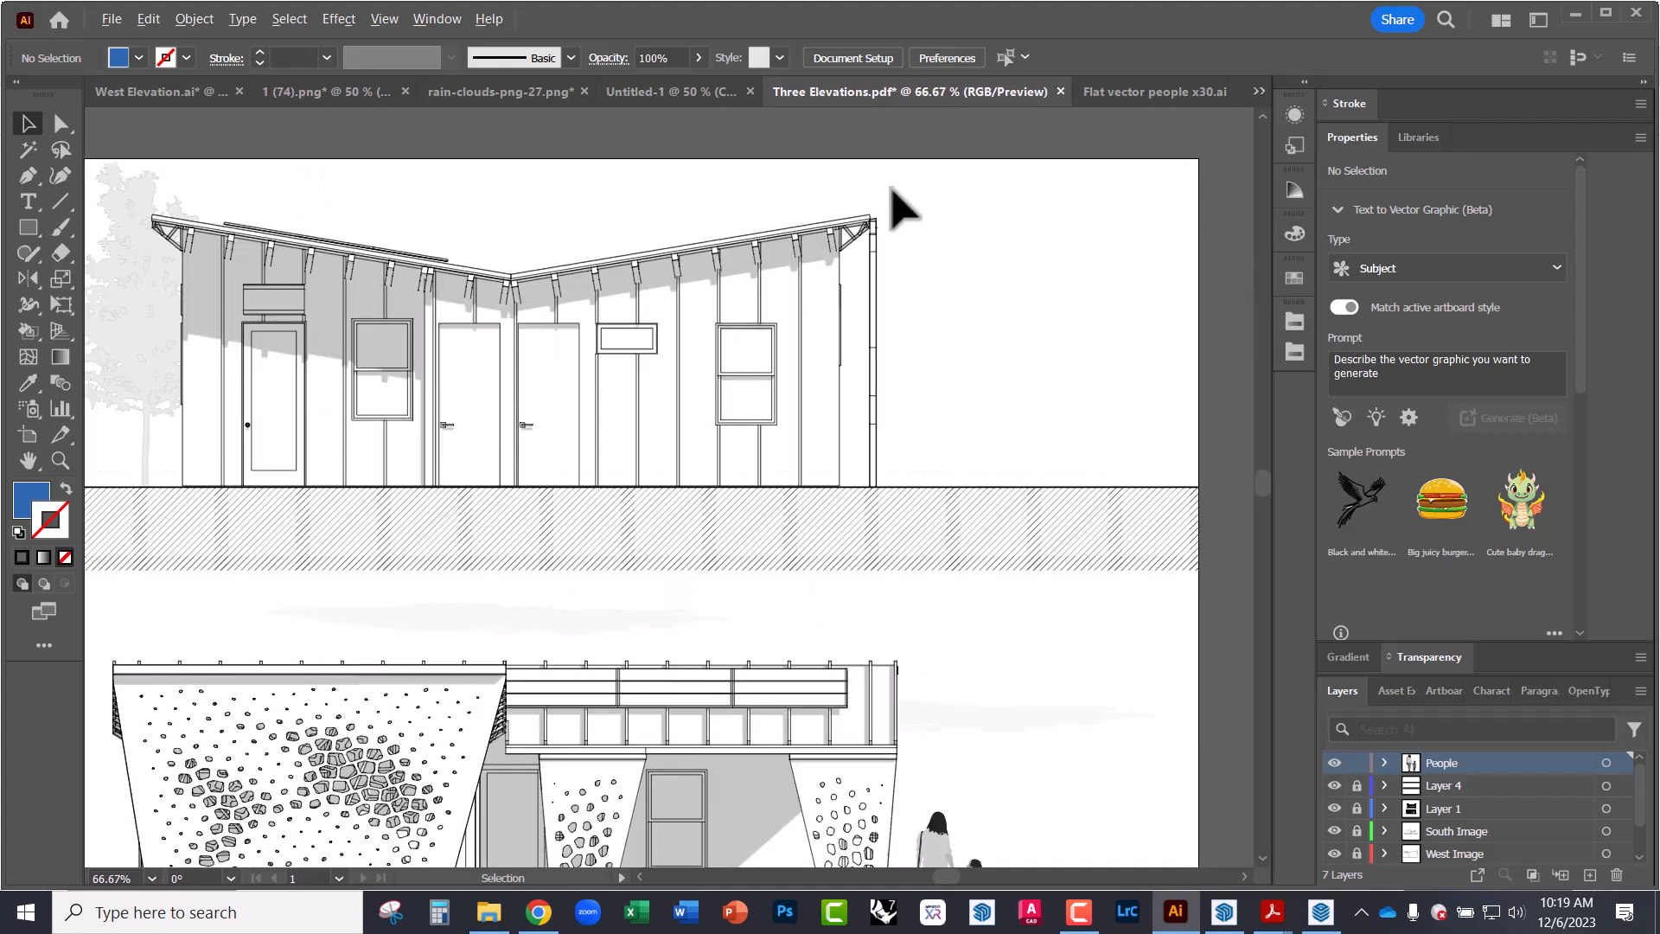
scroll(871, 290, "up", 2, "alt")
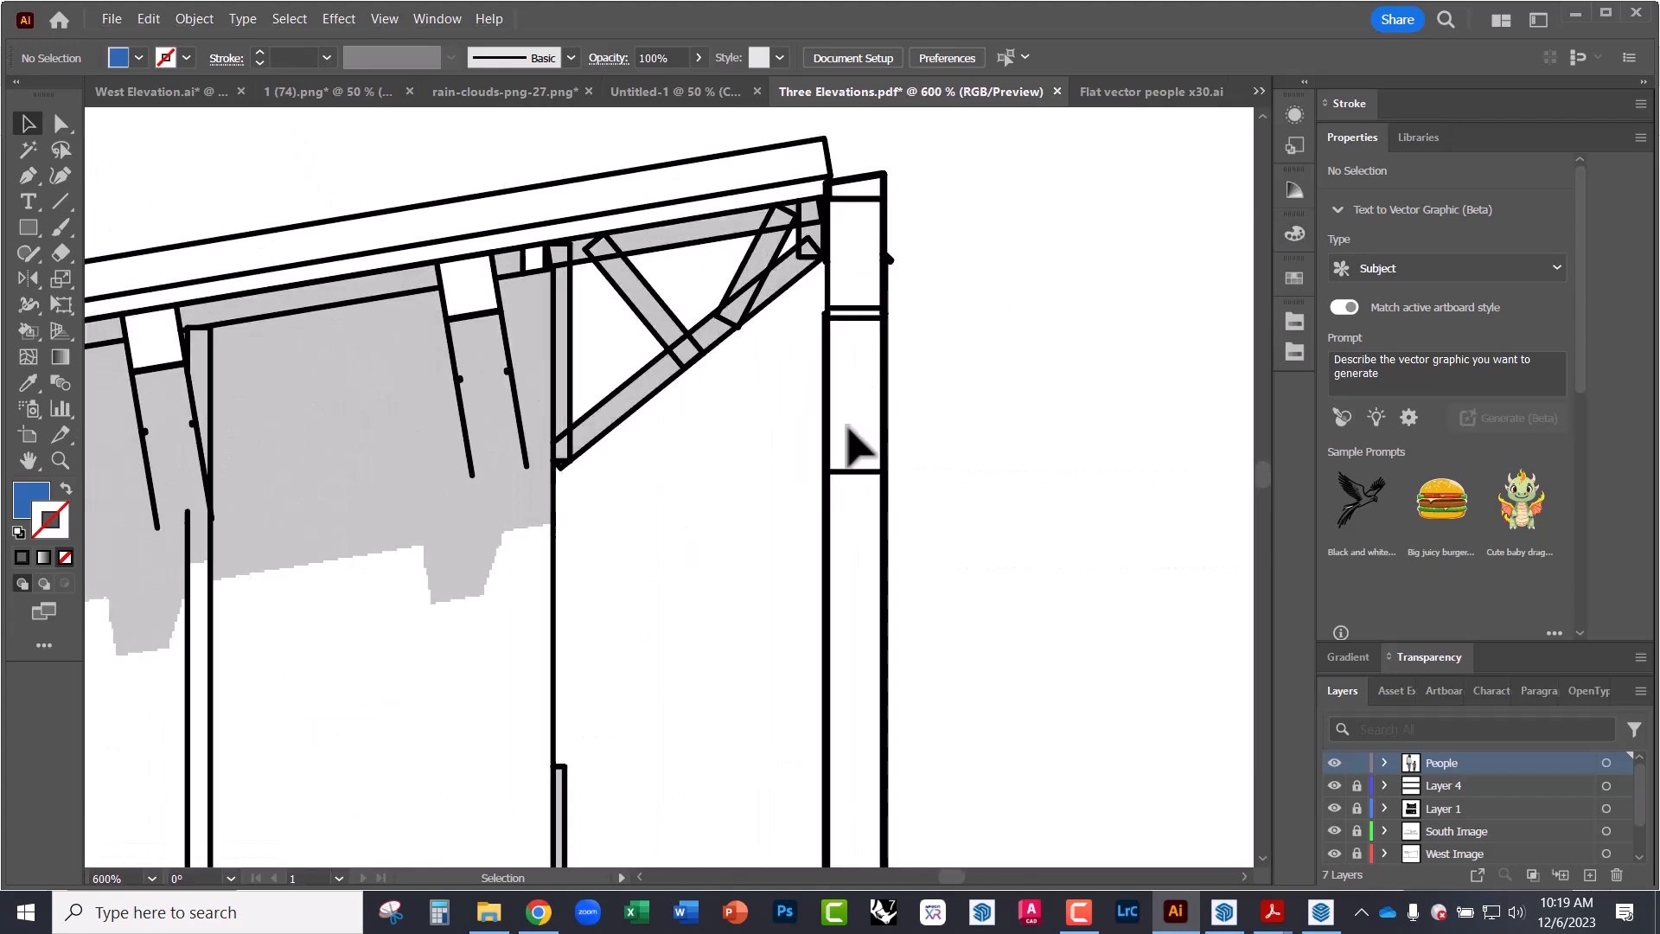
key("a")
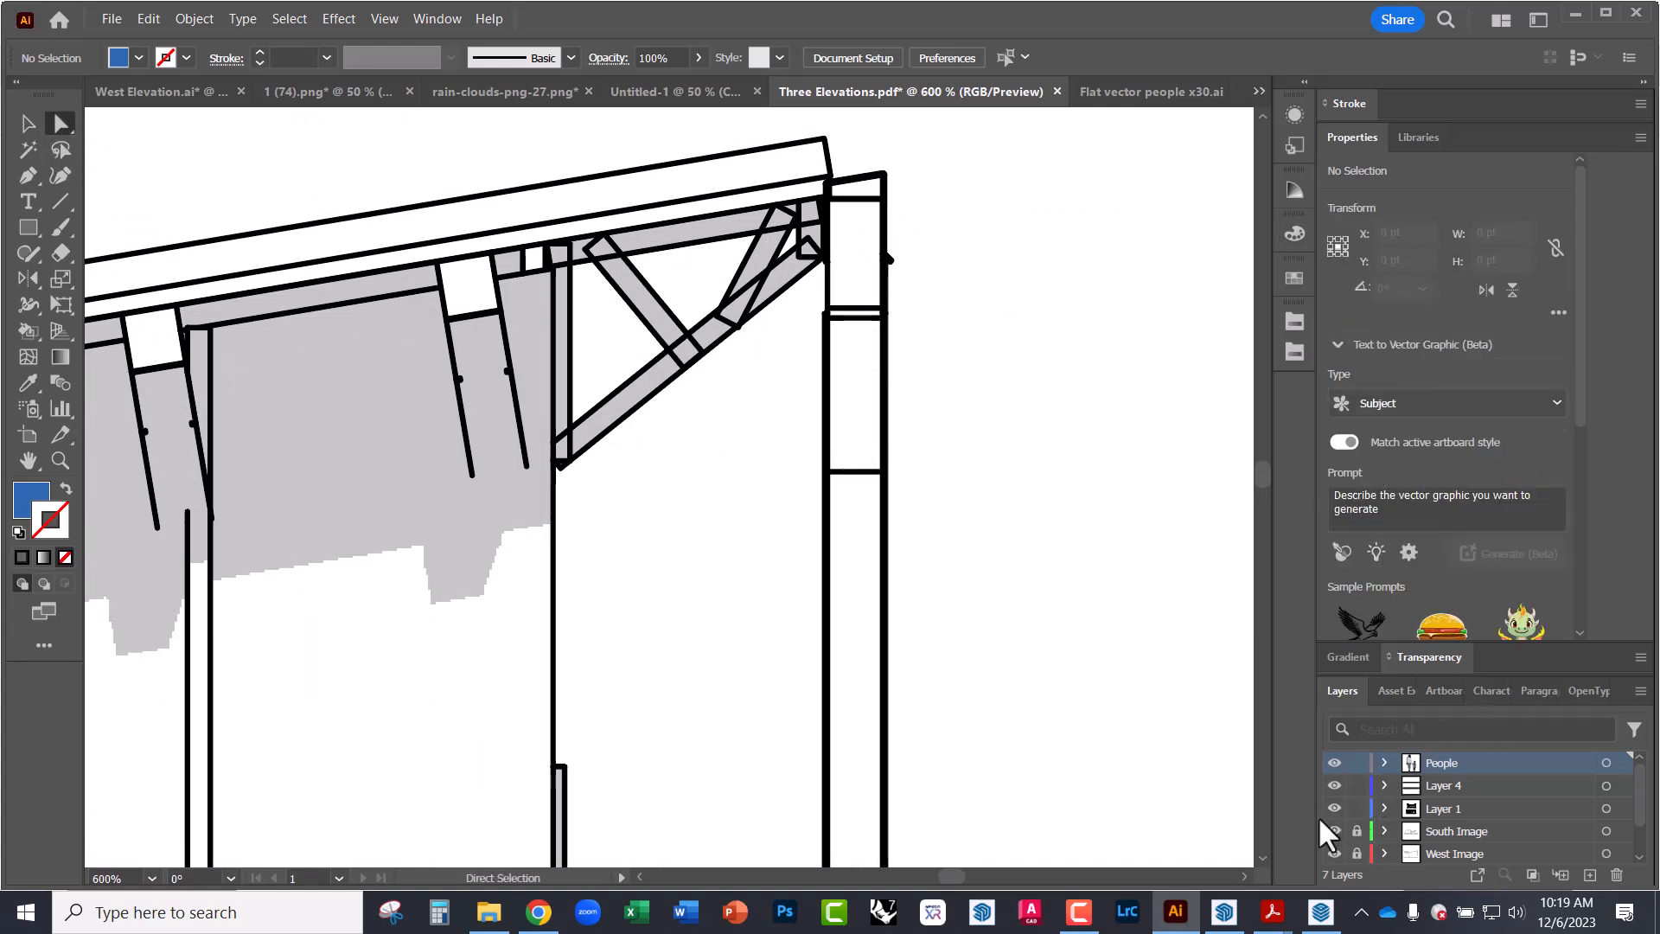
left_click_drag(852, 497, 857, 308)
left_click(949, 600)
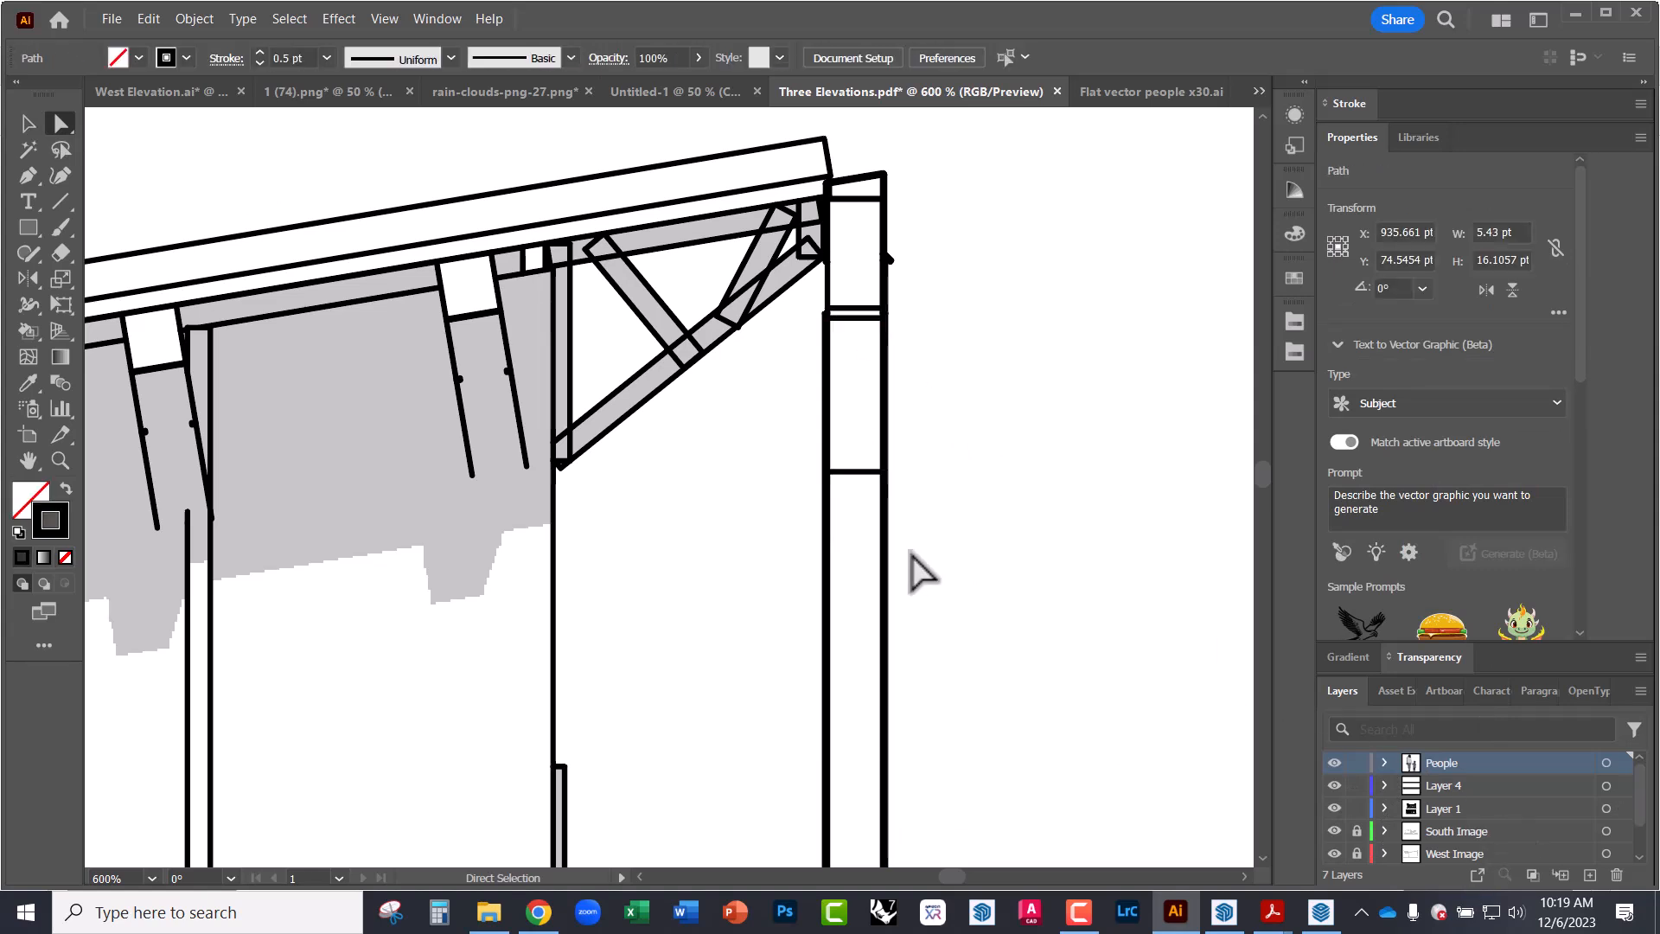
left_click_drag(862, 493, 844, 294)
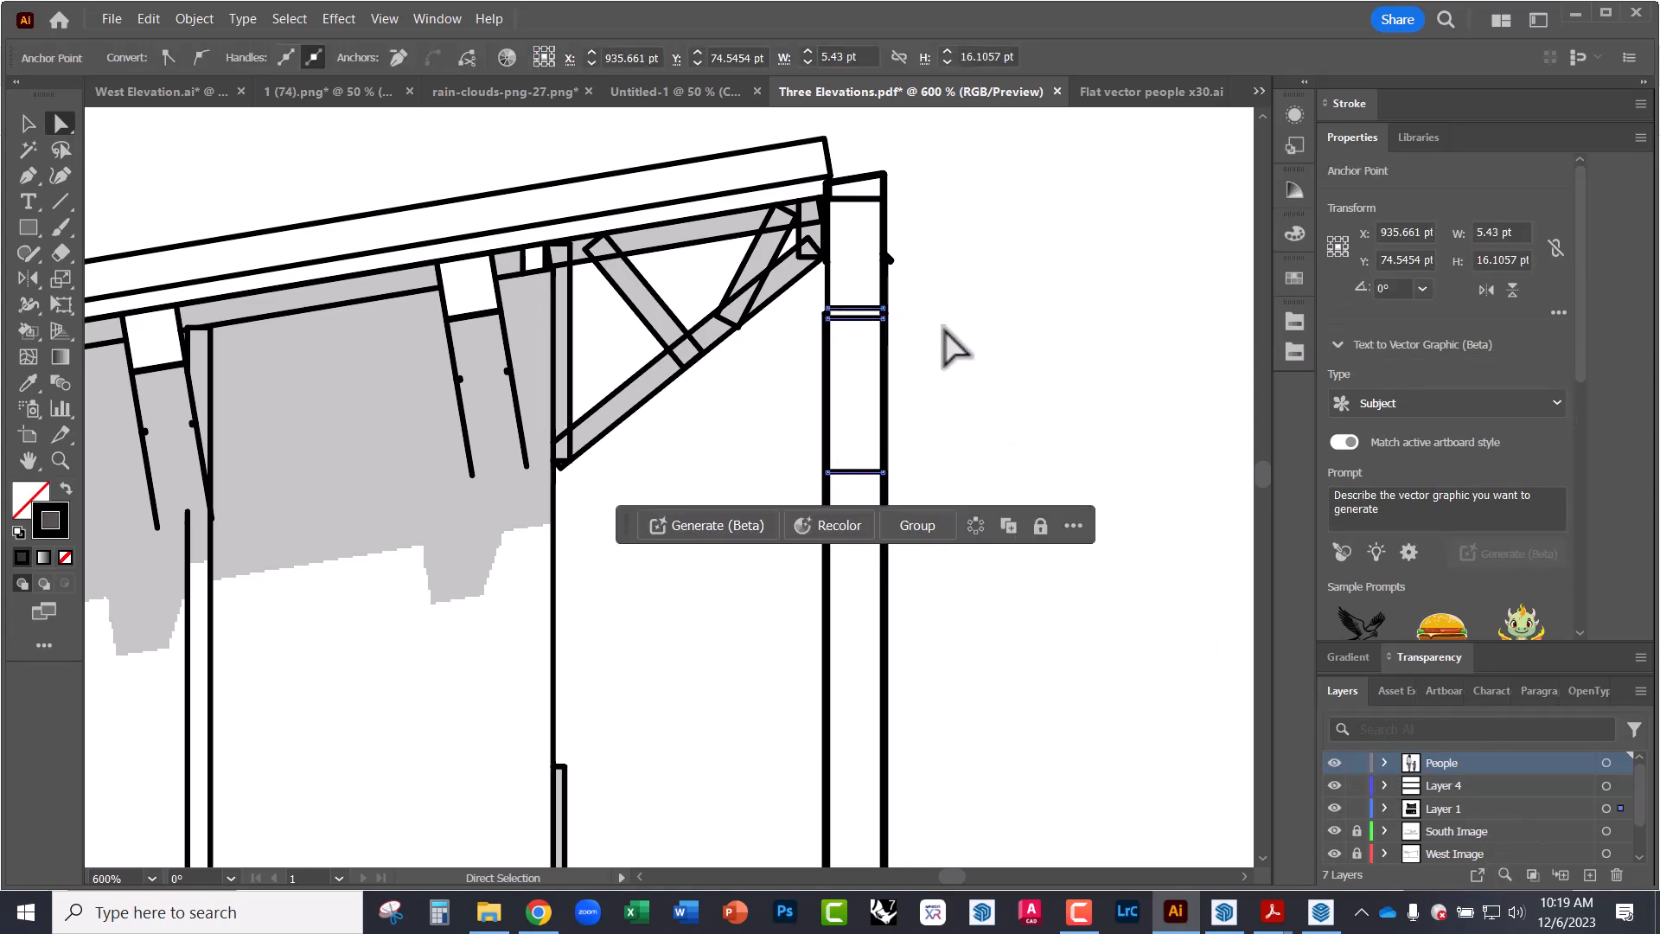
- Delete the next short horizontal line crossing the same post farther down
scroll(994, 467, "down", 3)
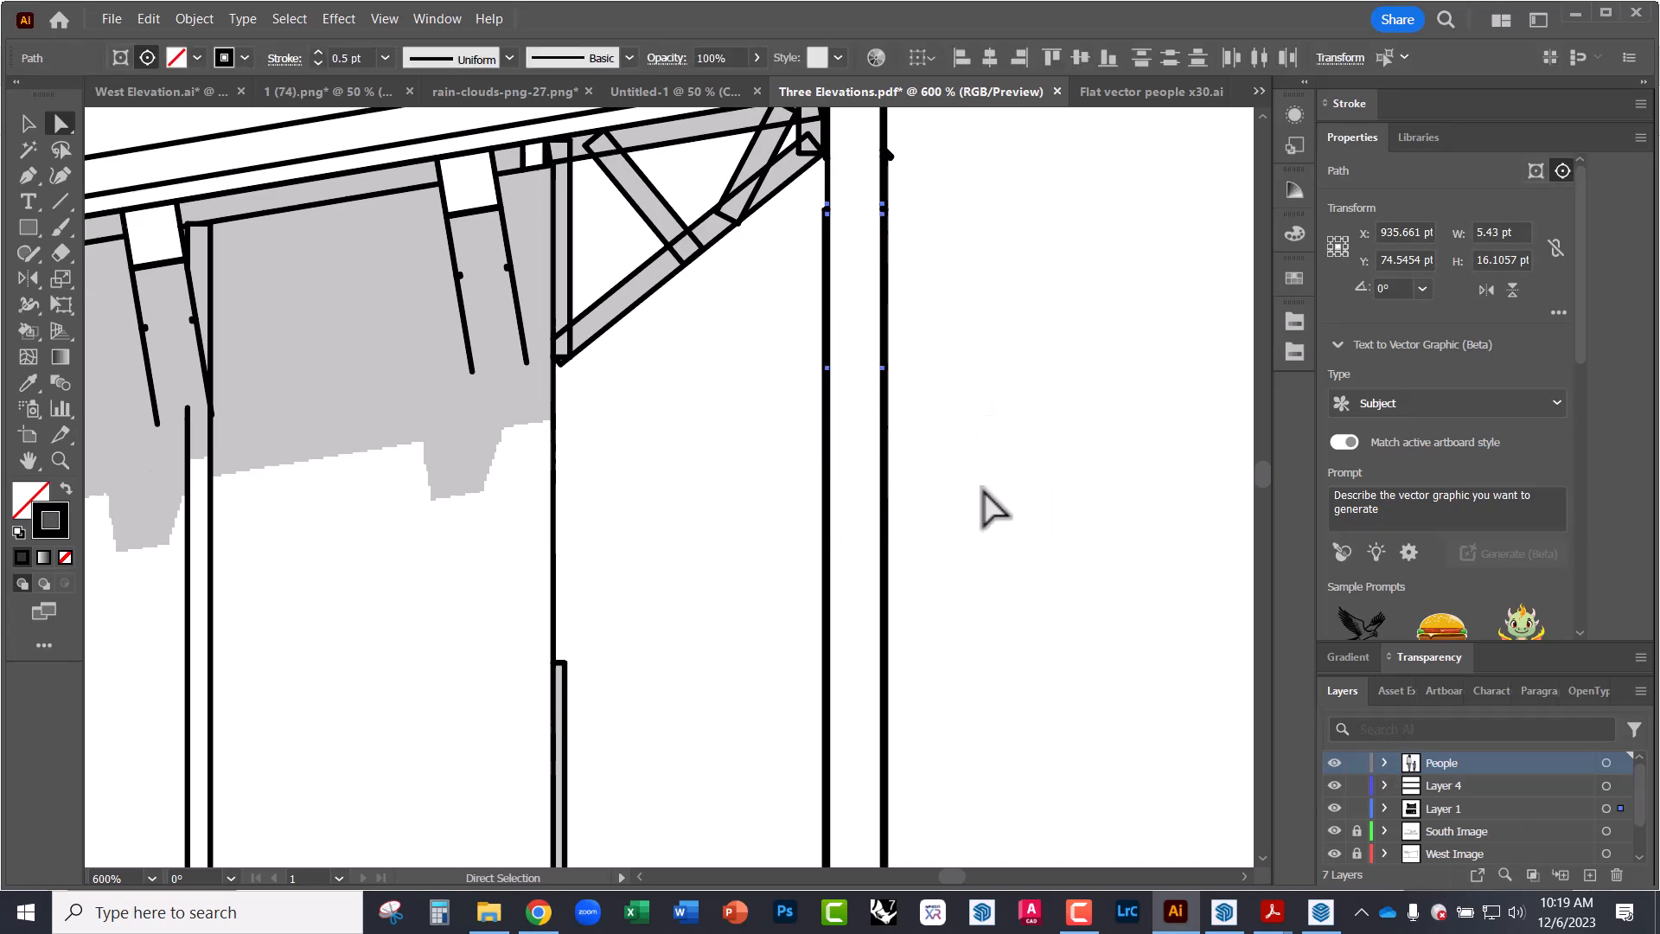
left_click_drag(1027, 813, 782, 585)
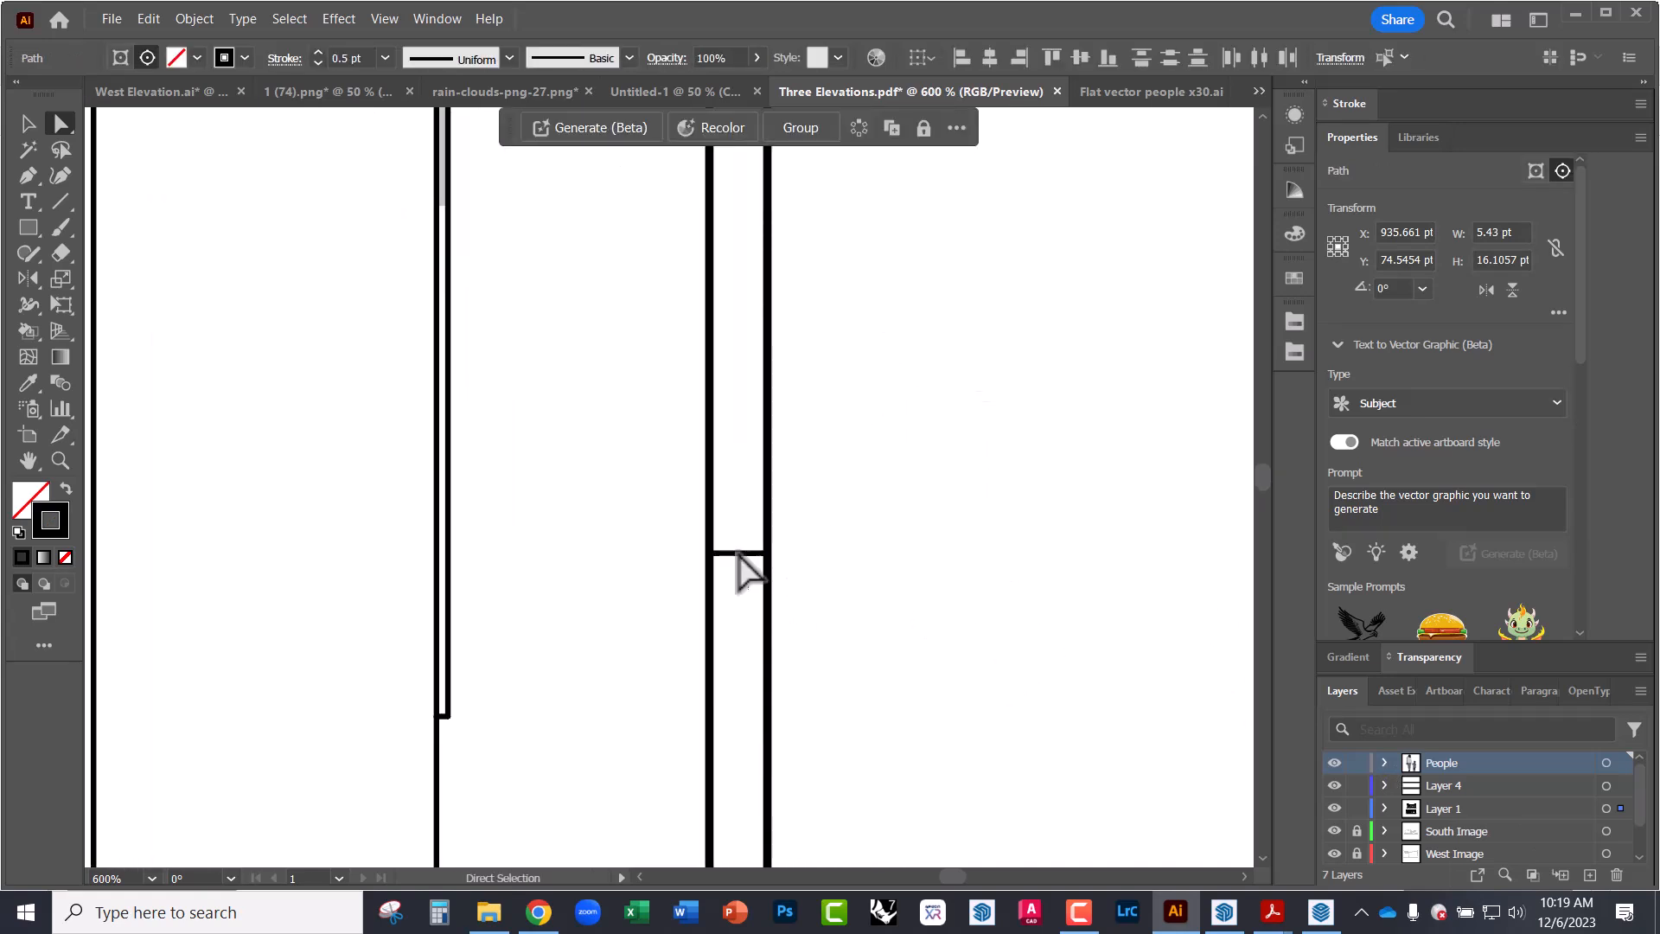
left_click_drag(724, 500, 725, 499)
key("Delete")
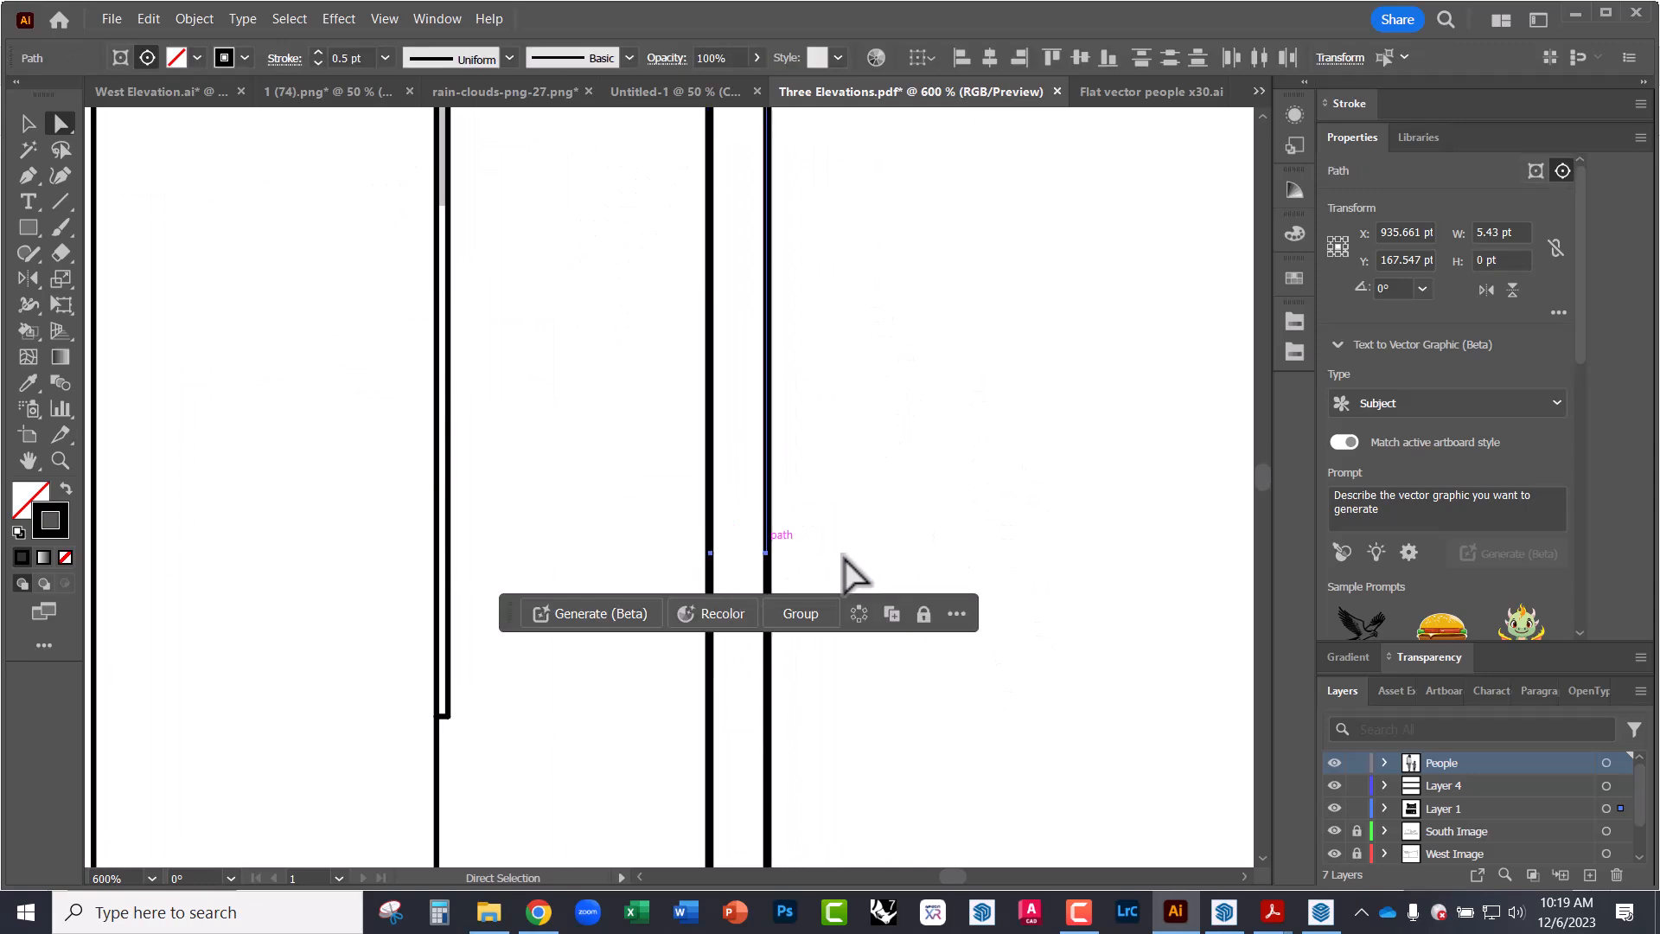
left_click(878, 704, "alt")
- Select the two sloping top edge lines of the upper elevation's V-shaped roof, on both sides of the valley
scroll(871, 508, "down", 4, "alt")
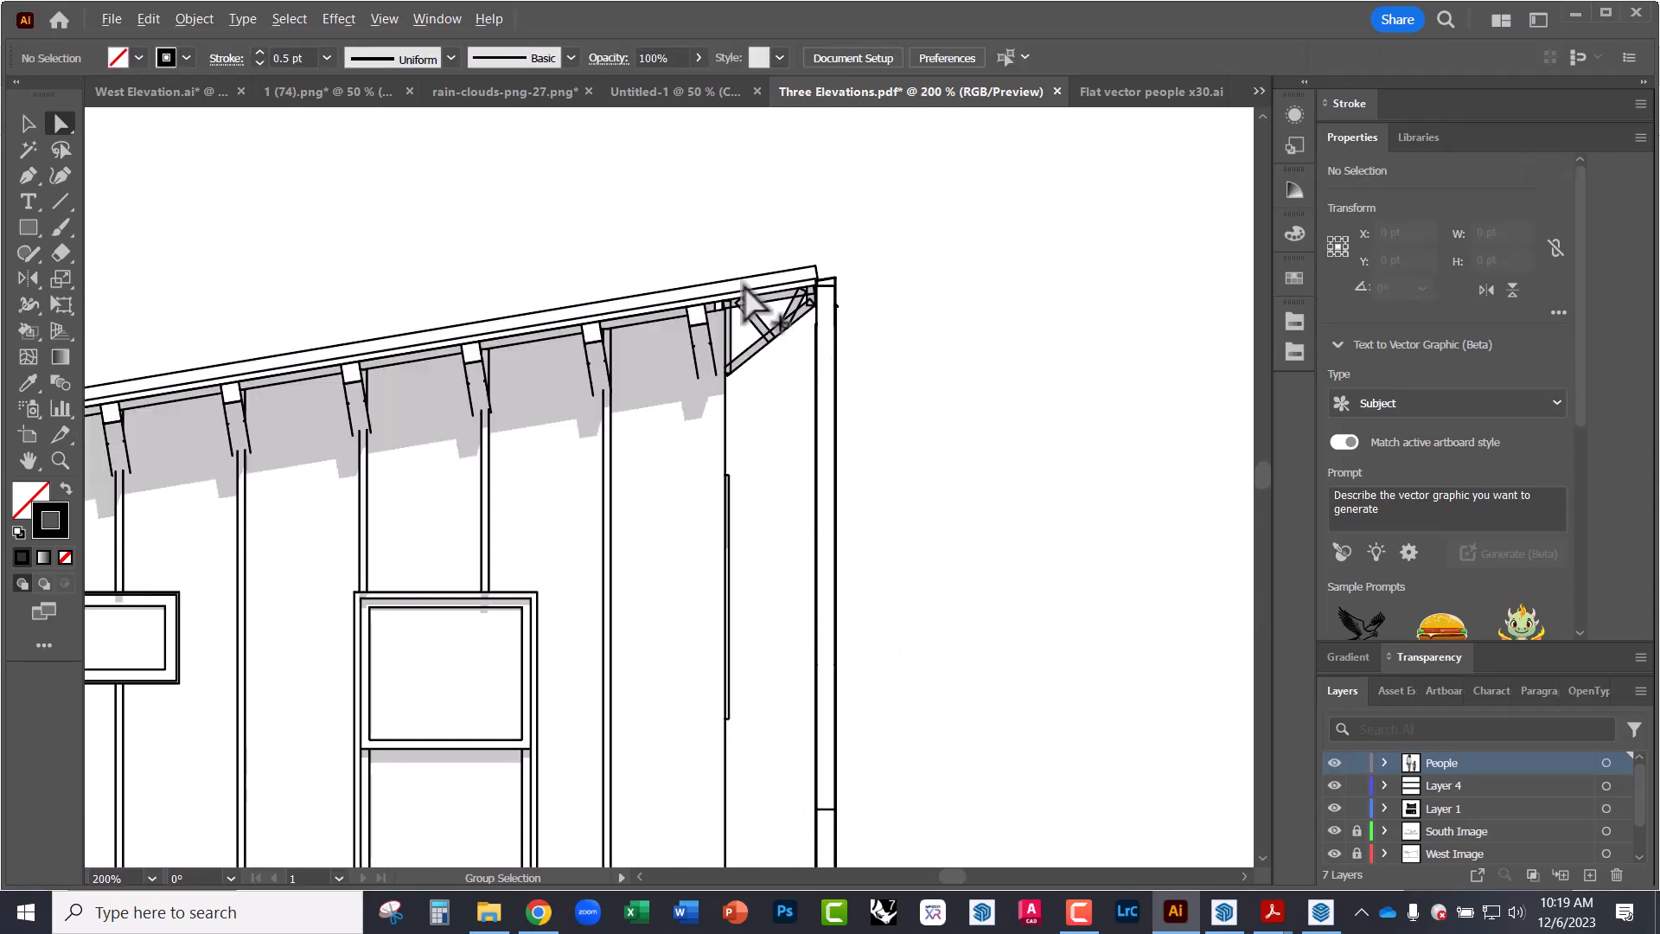
scroll(900, 285, "down", 2, "alt")
scroll(186, 299, "up", 2, "alt")
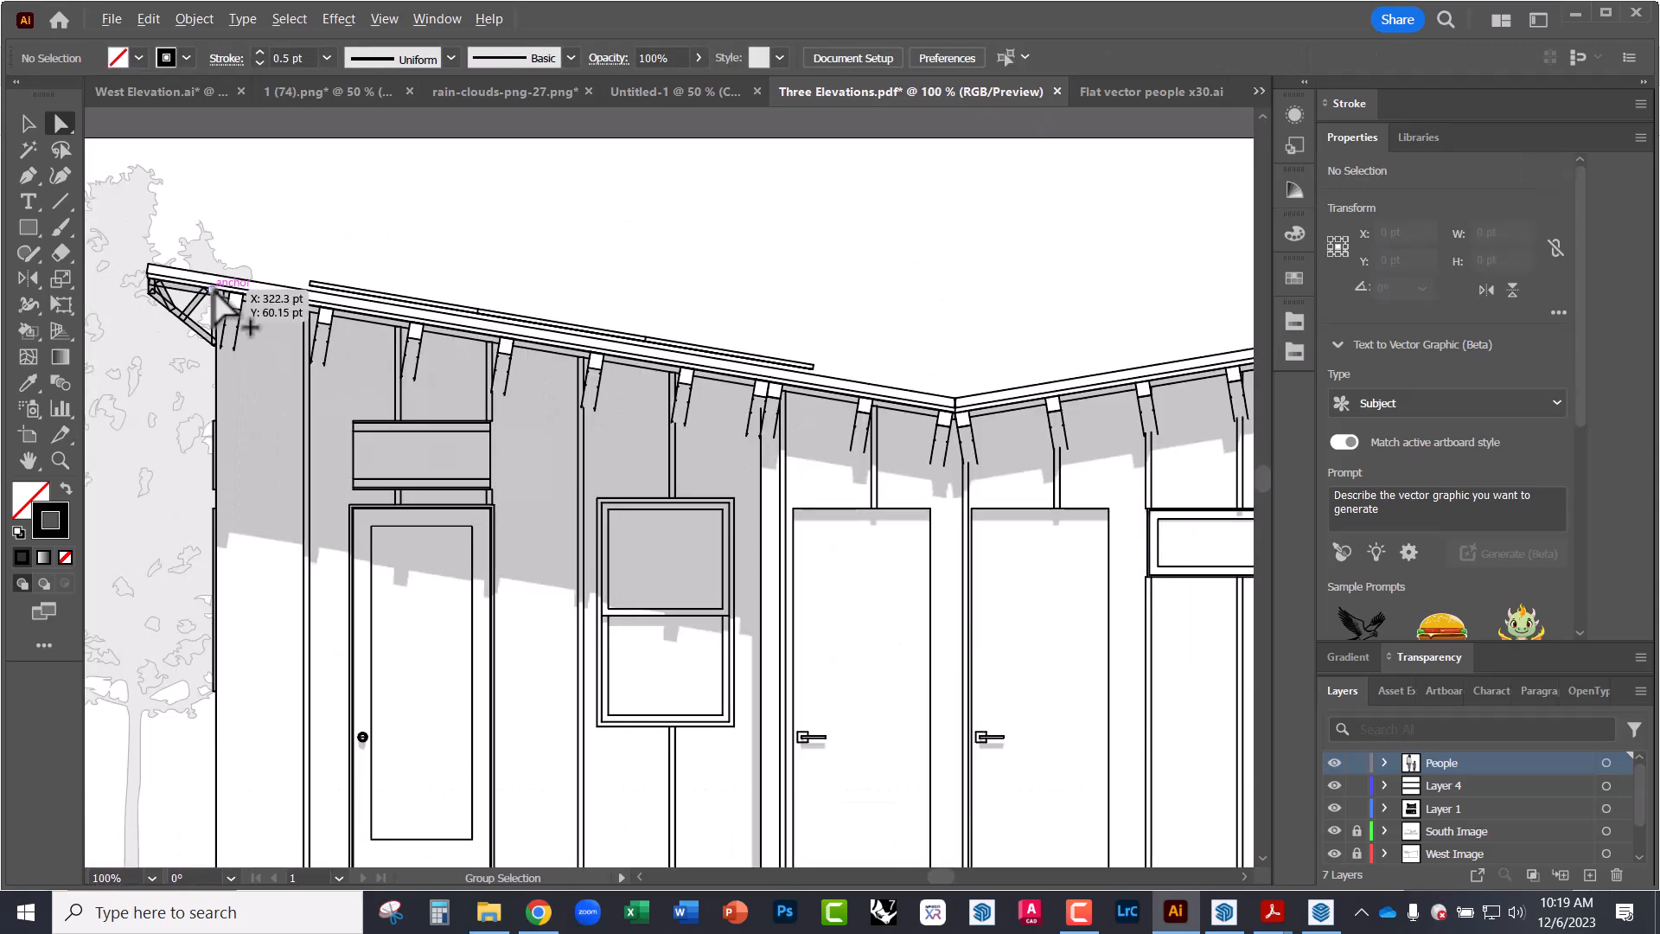
left_click(207, 274)
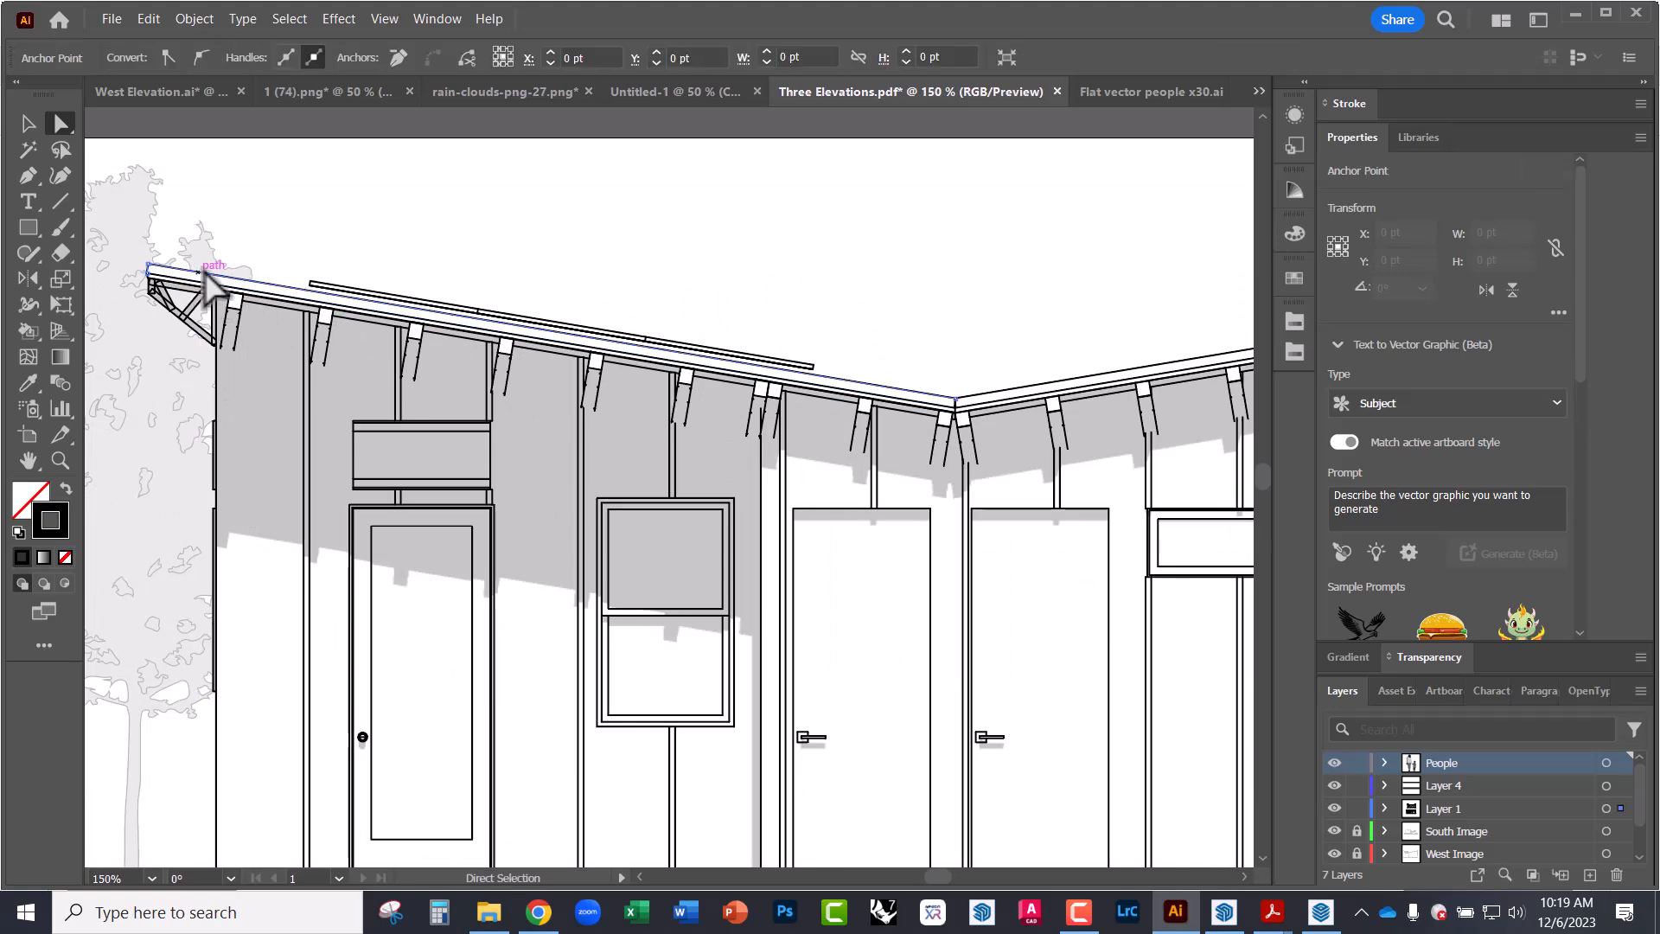
left_click(988, 401)
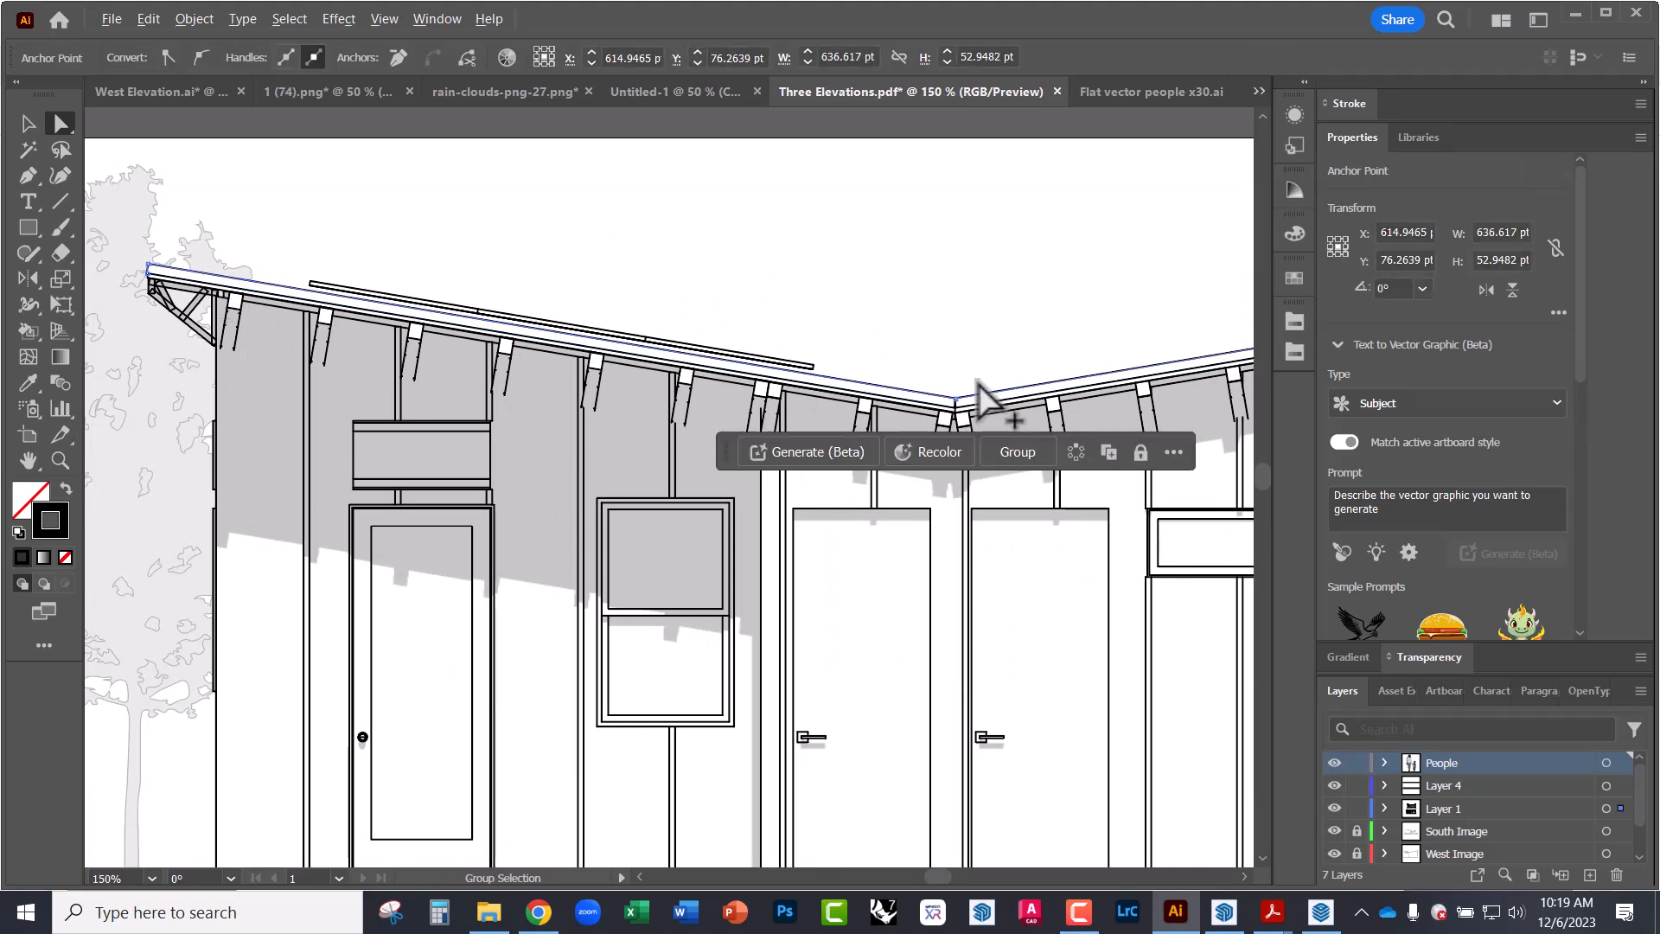
scroll(1003, 401, "up", 4, "alt")
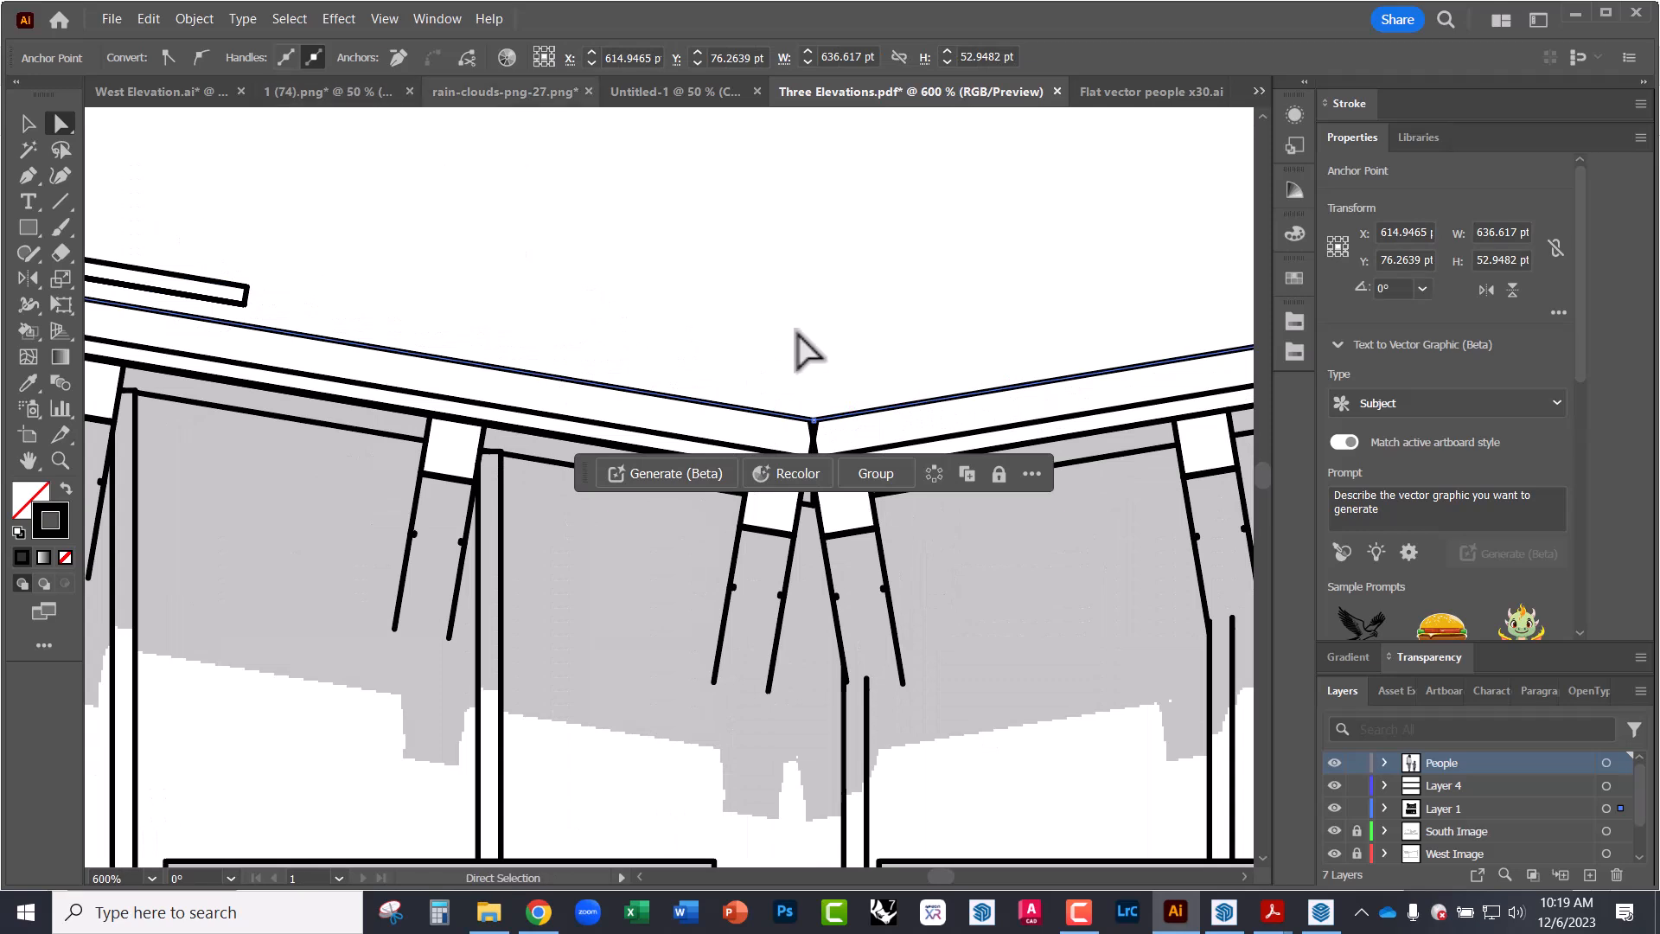
left_click(851, 420)
left_click(816, 419)
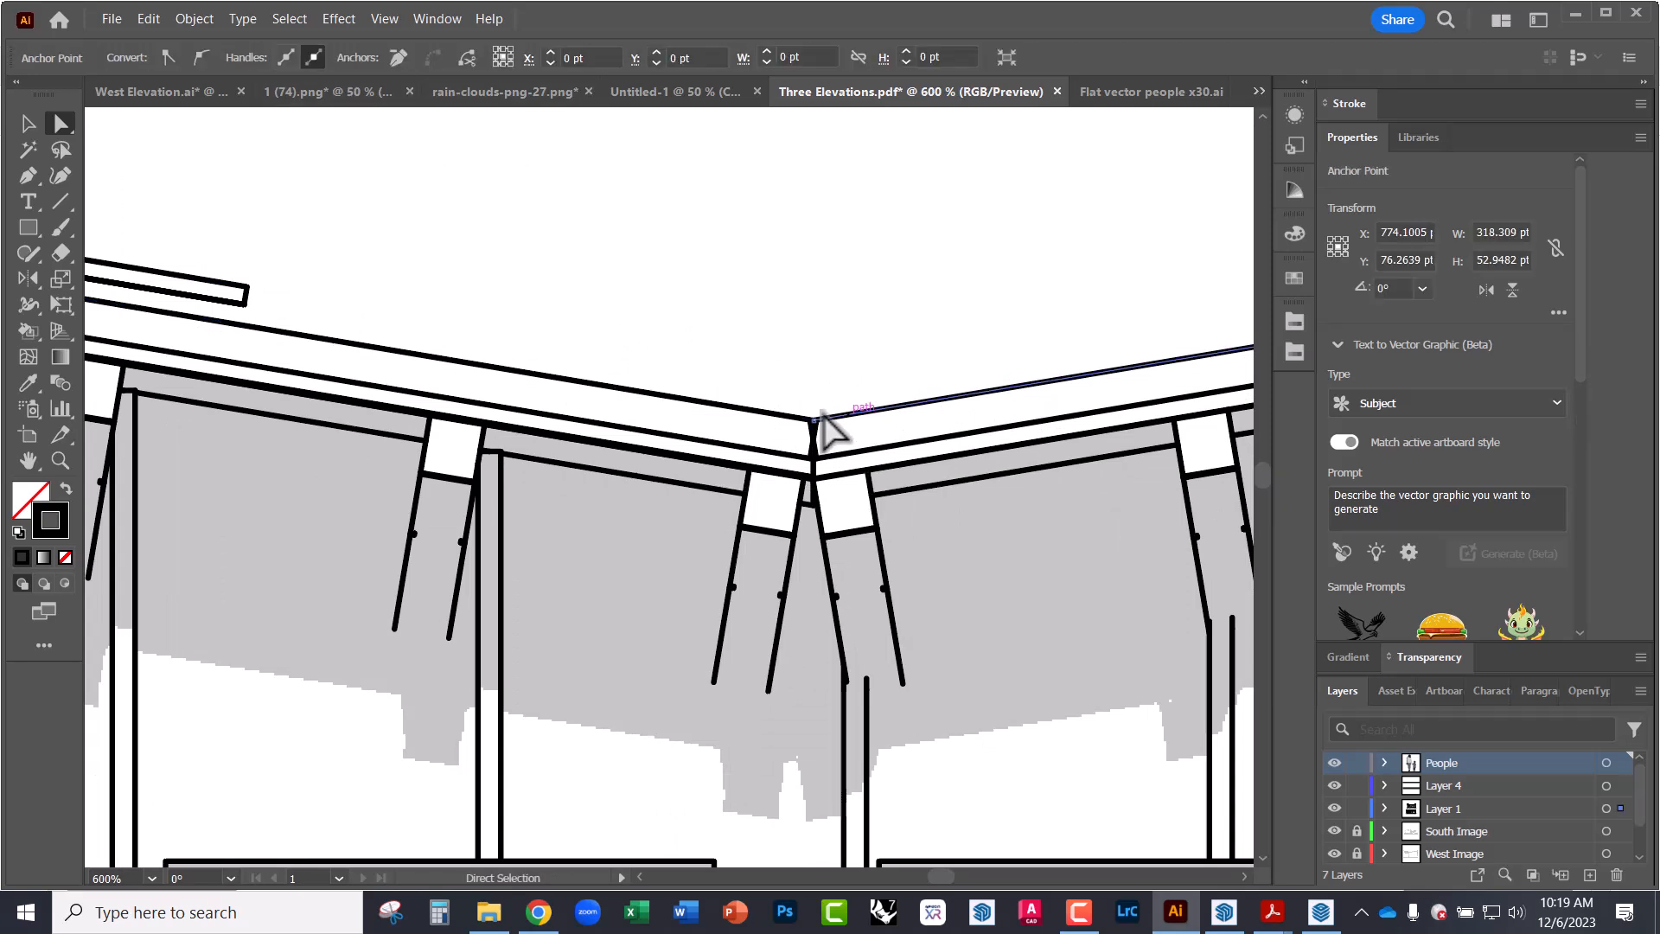
left_click(746, 410)
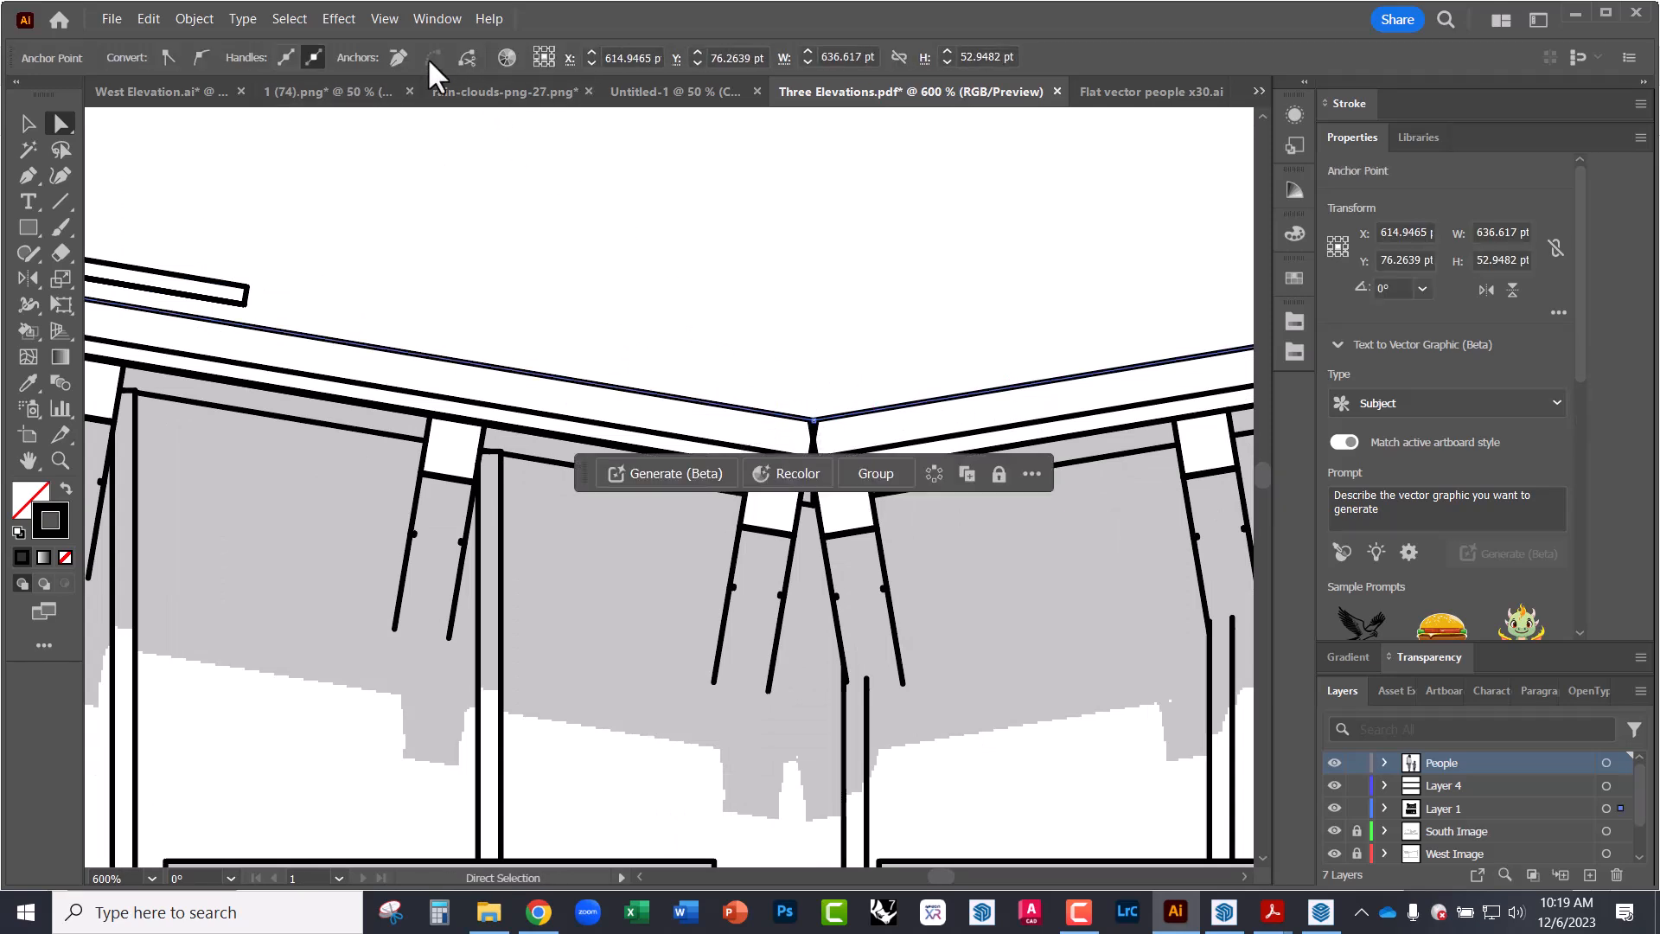
- Show the stroke settings and set the selected roof lines' stroke weight to 2 pt
left_click(434, 20)
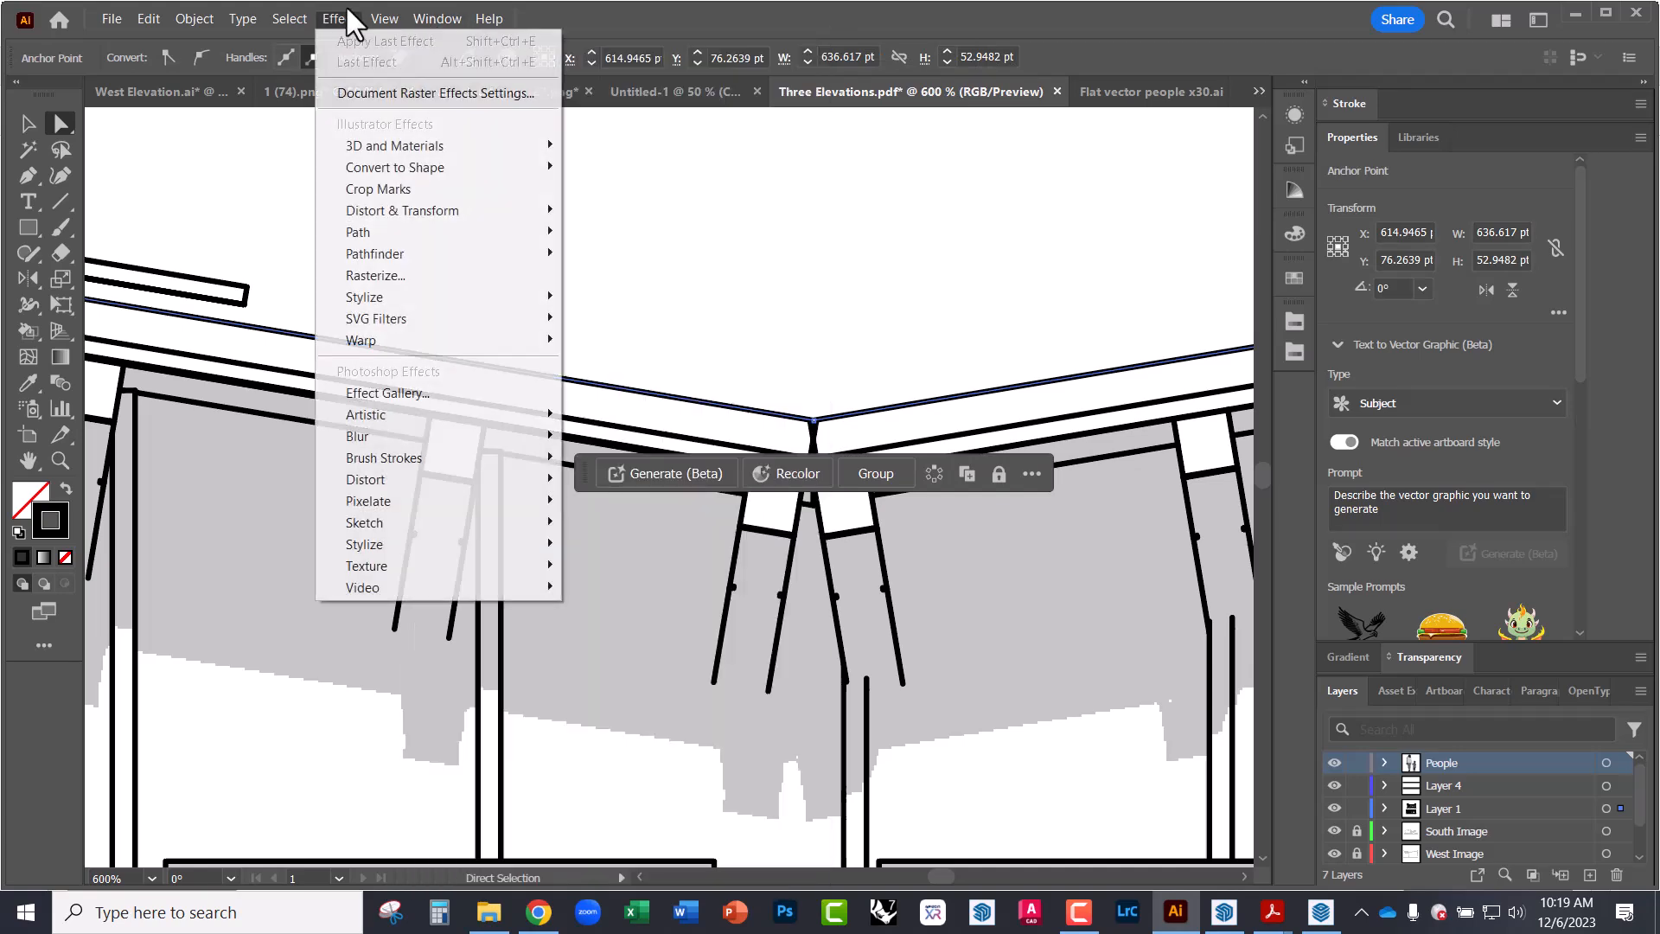
mouse_move(385, 18)
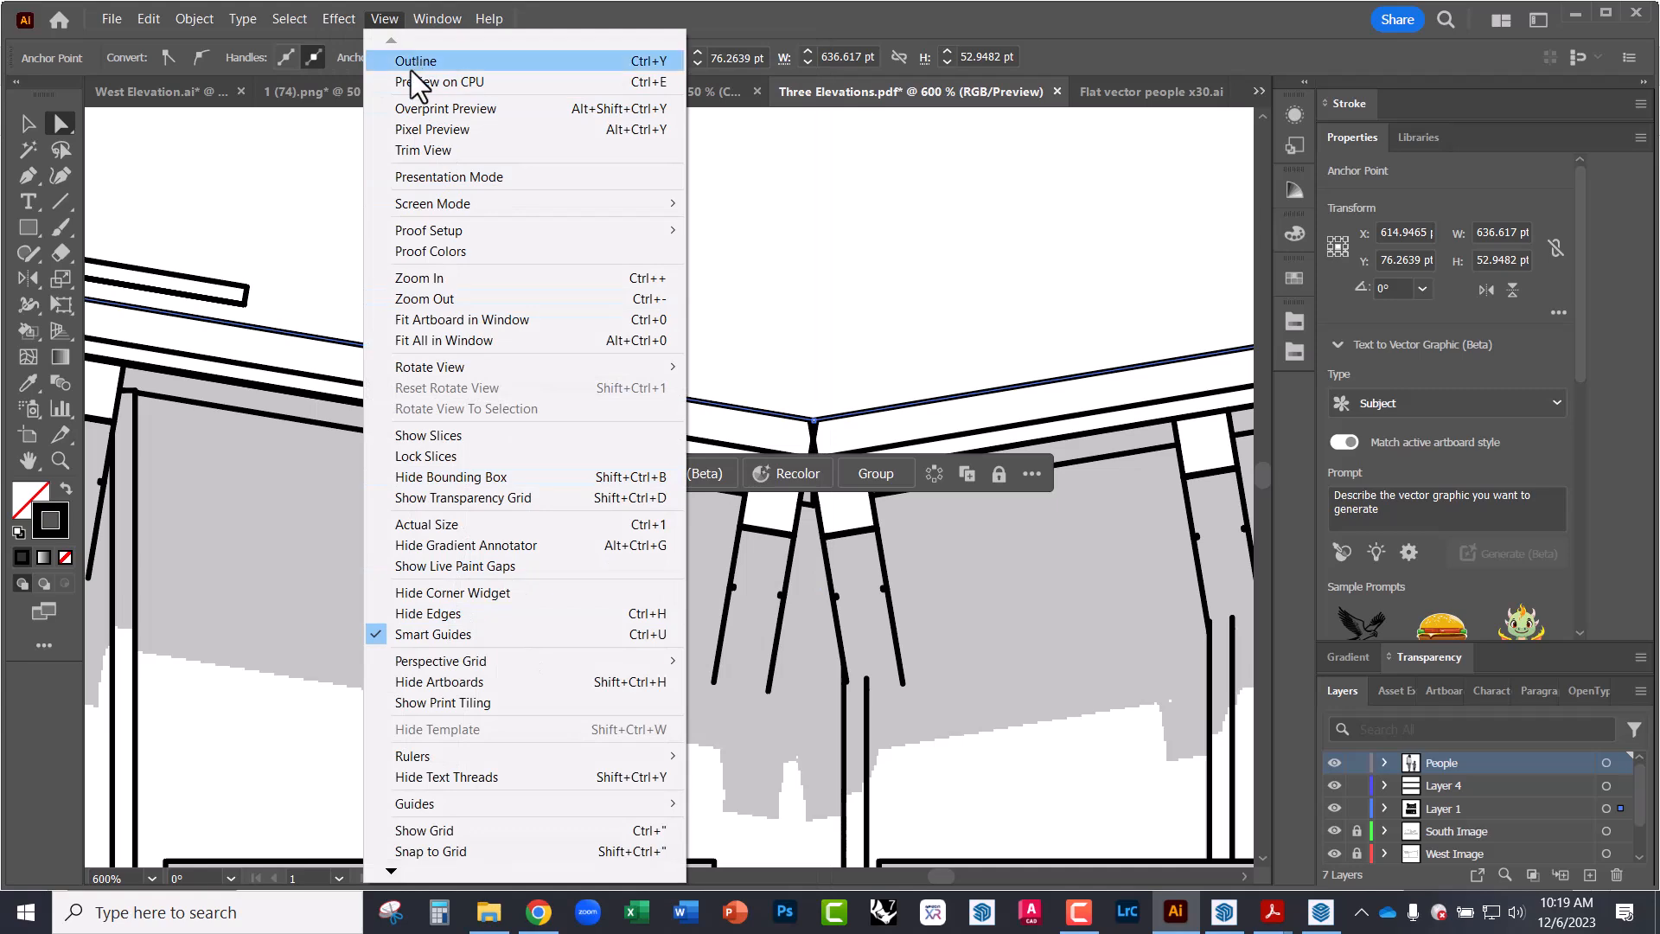
mouse_move(437, 18)
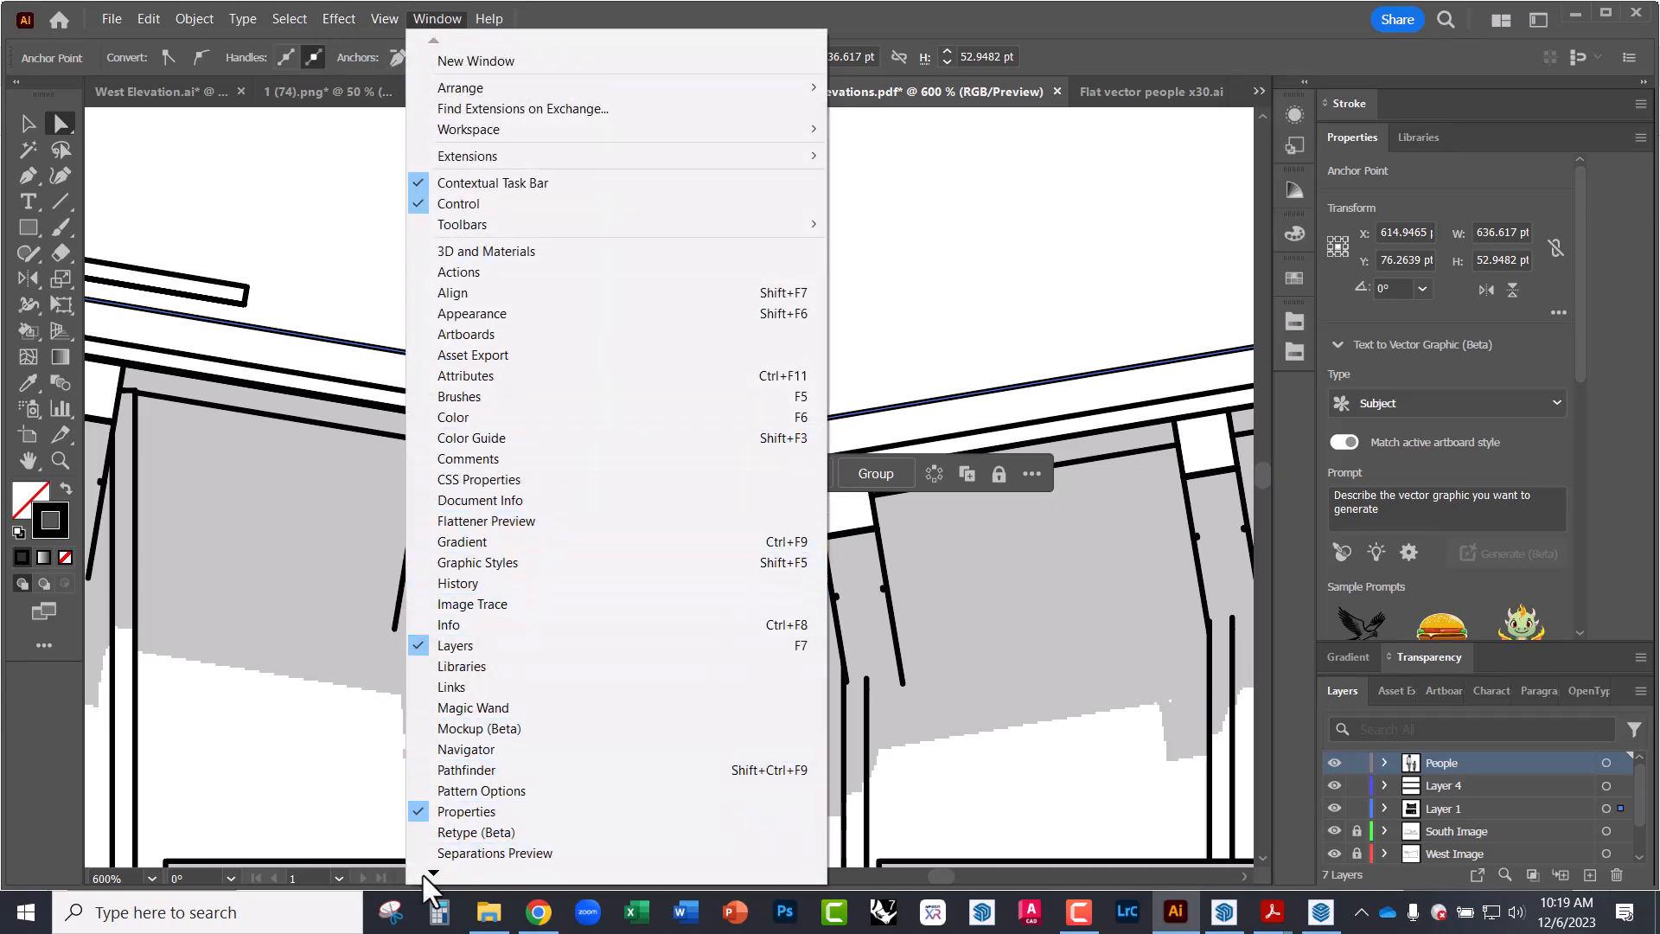
mouse_move(425, 874)
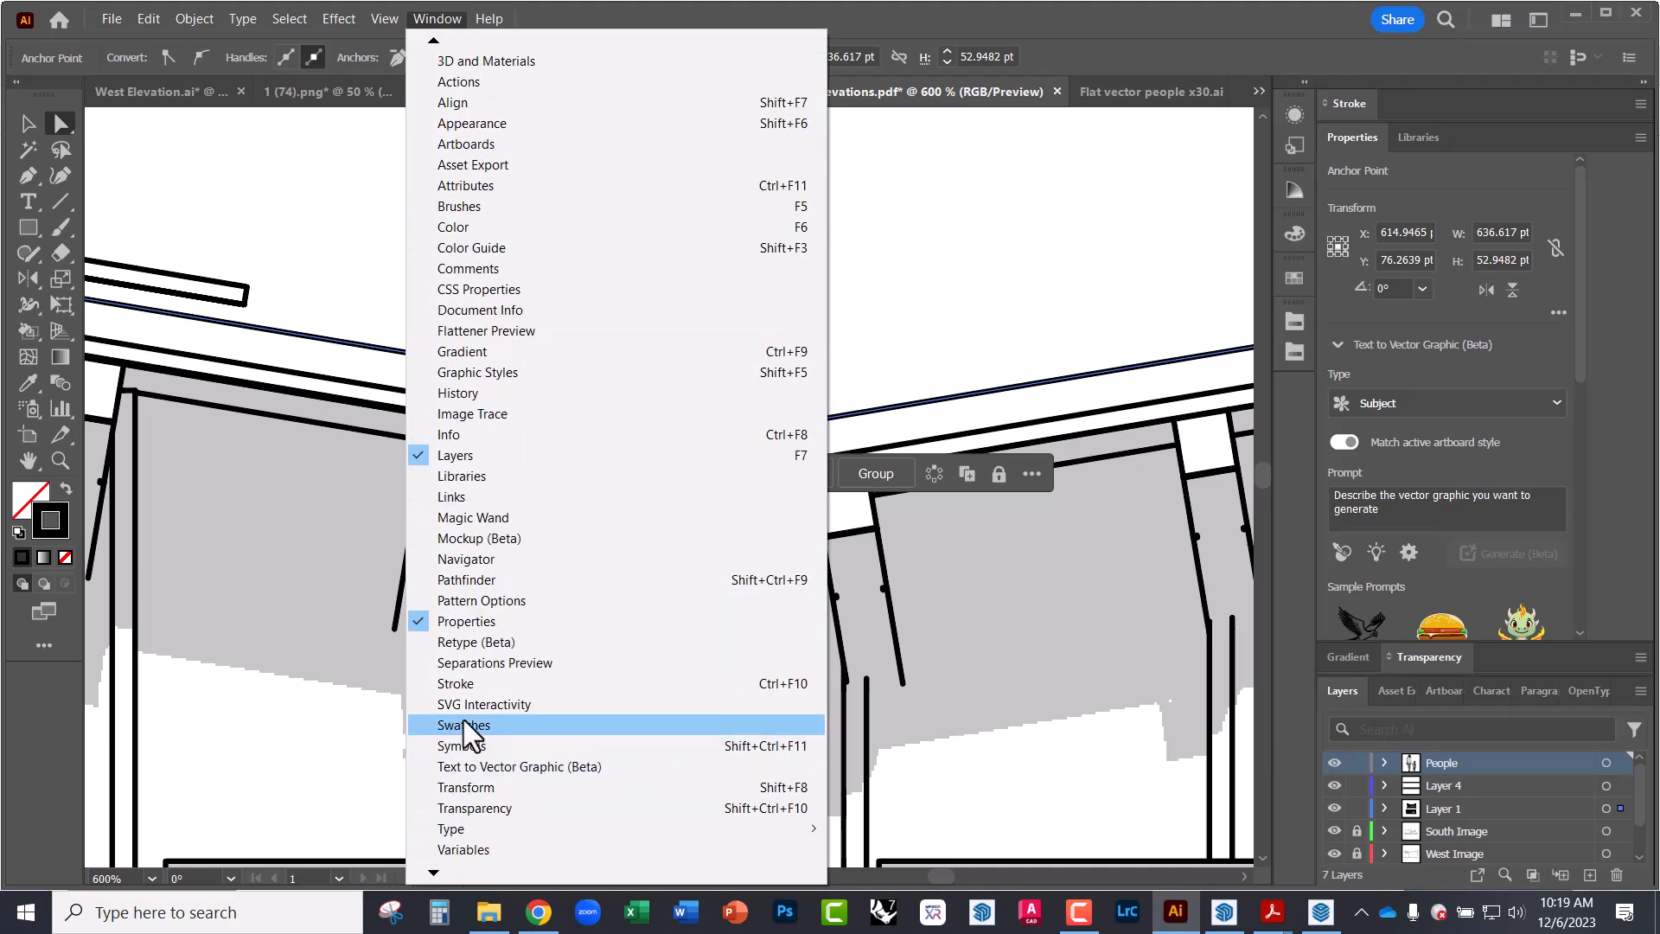
left_click(465, 689)
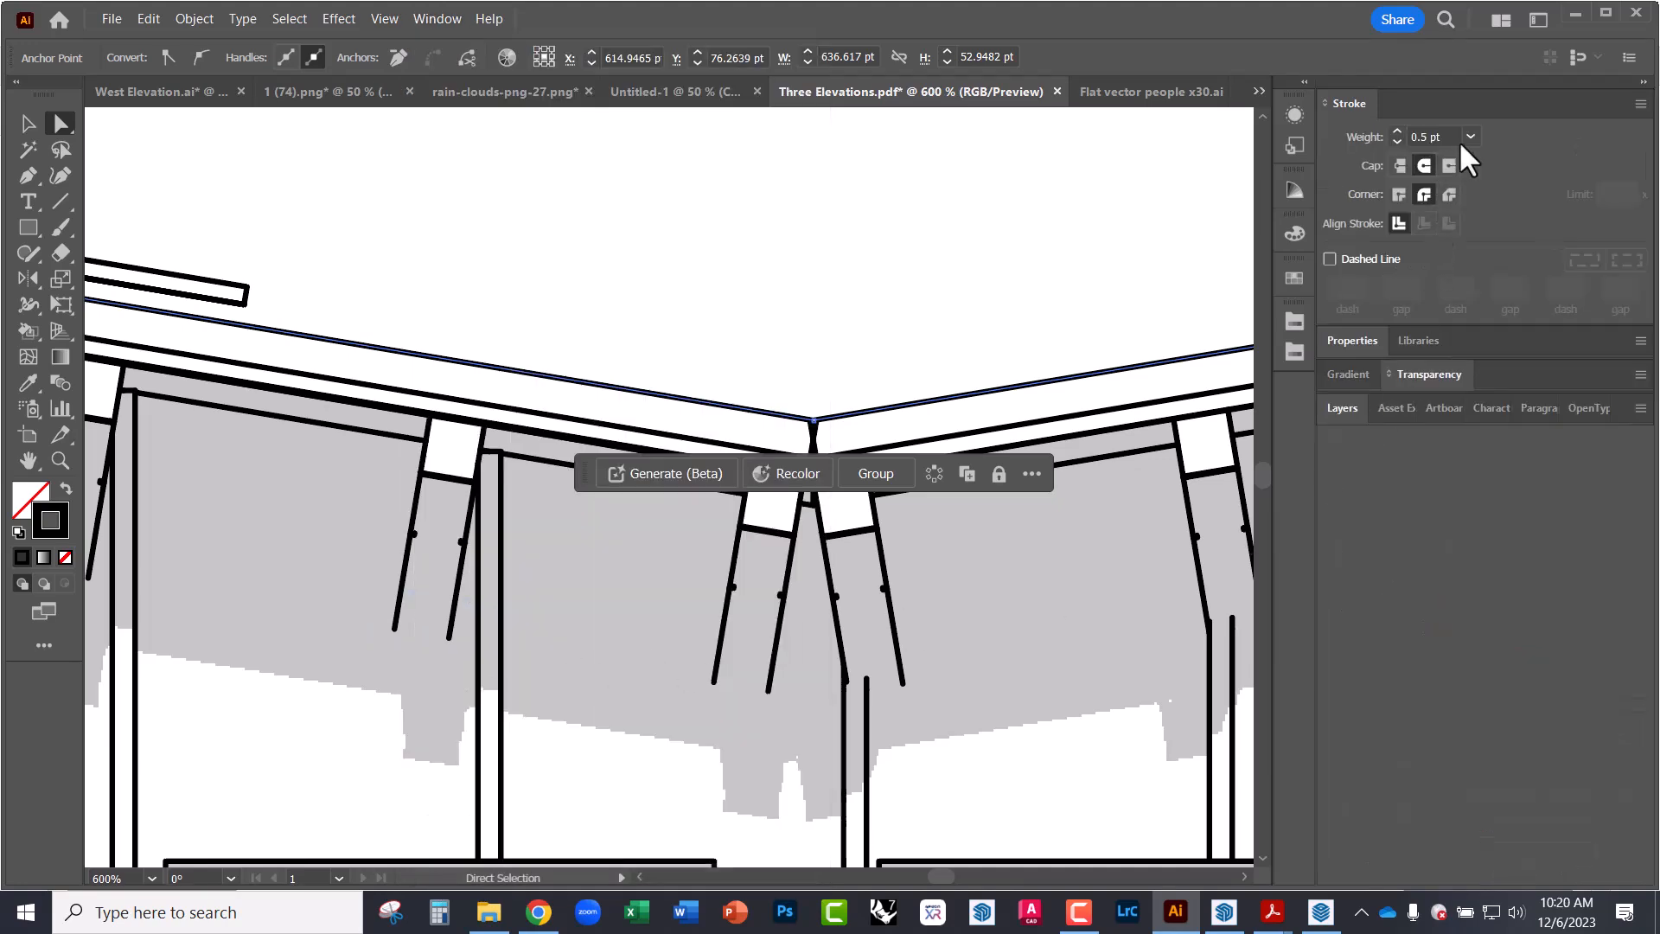
left_click(1470, 136)
left_click(1498, 254)
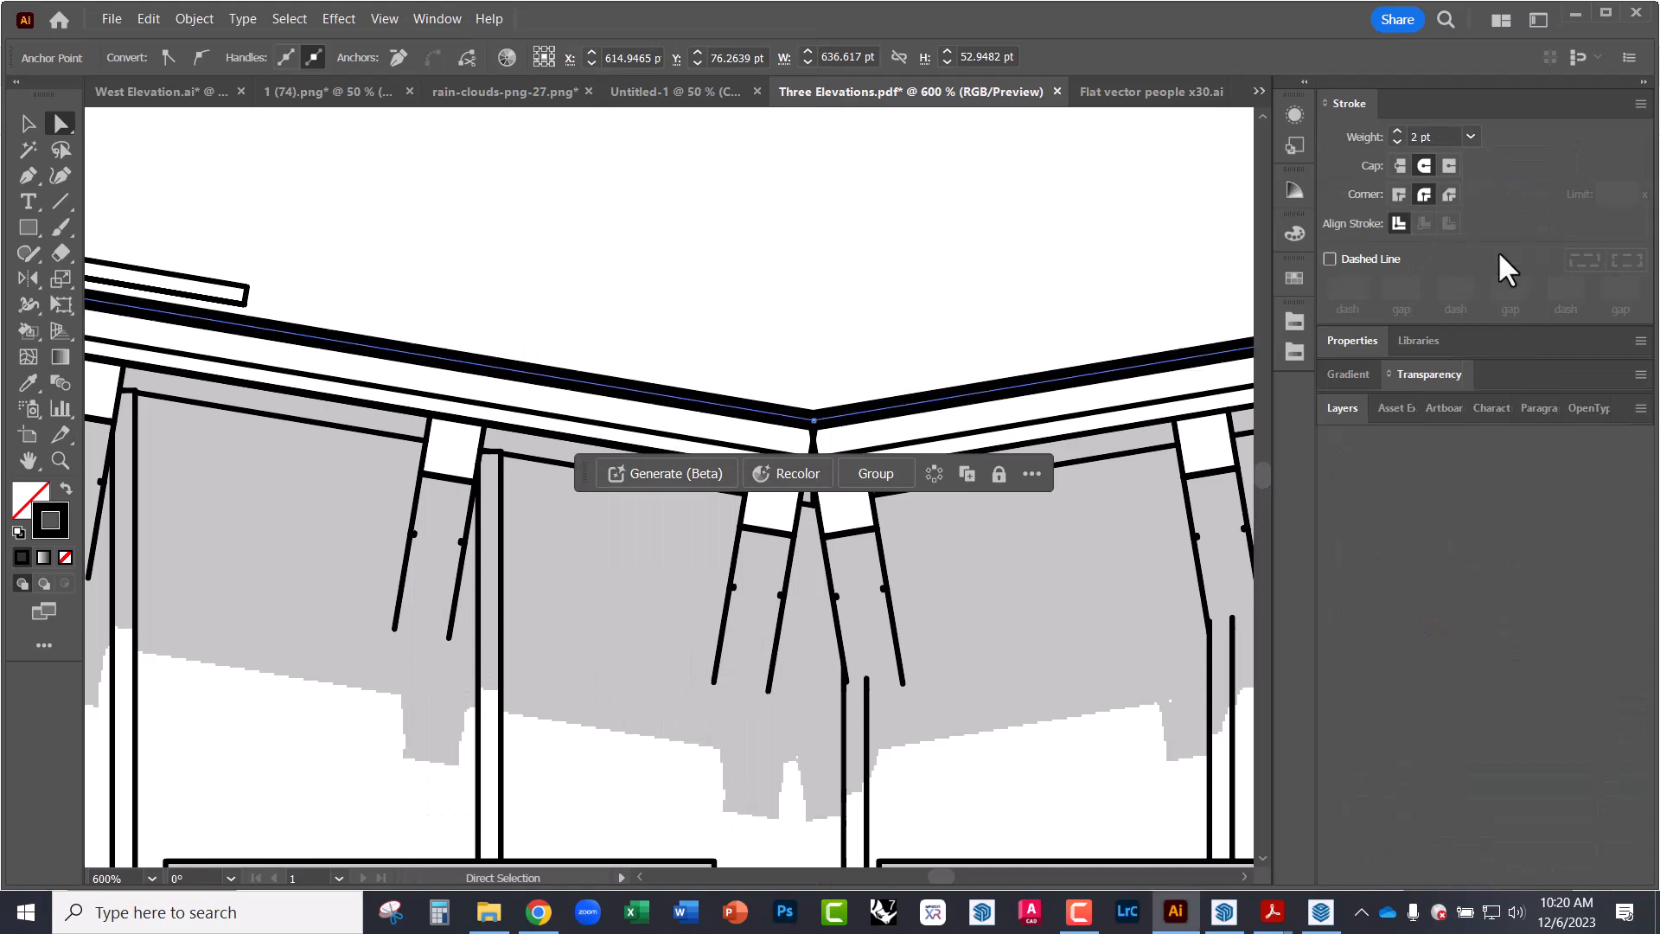
left_click(889, 322)
- Check the thickened roof outline of the upper elevation at both roof ends, the valley and in overall view
scroll(381, 400, "down", 3, "alt")
scroll(381, 400, "down", 2, "alt")
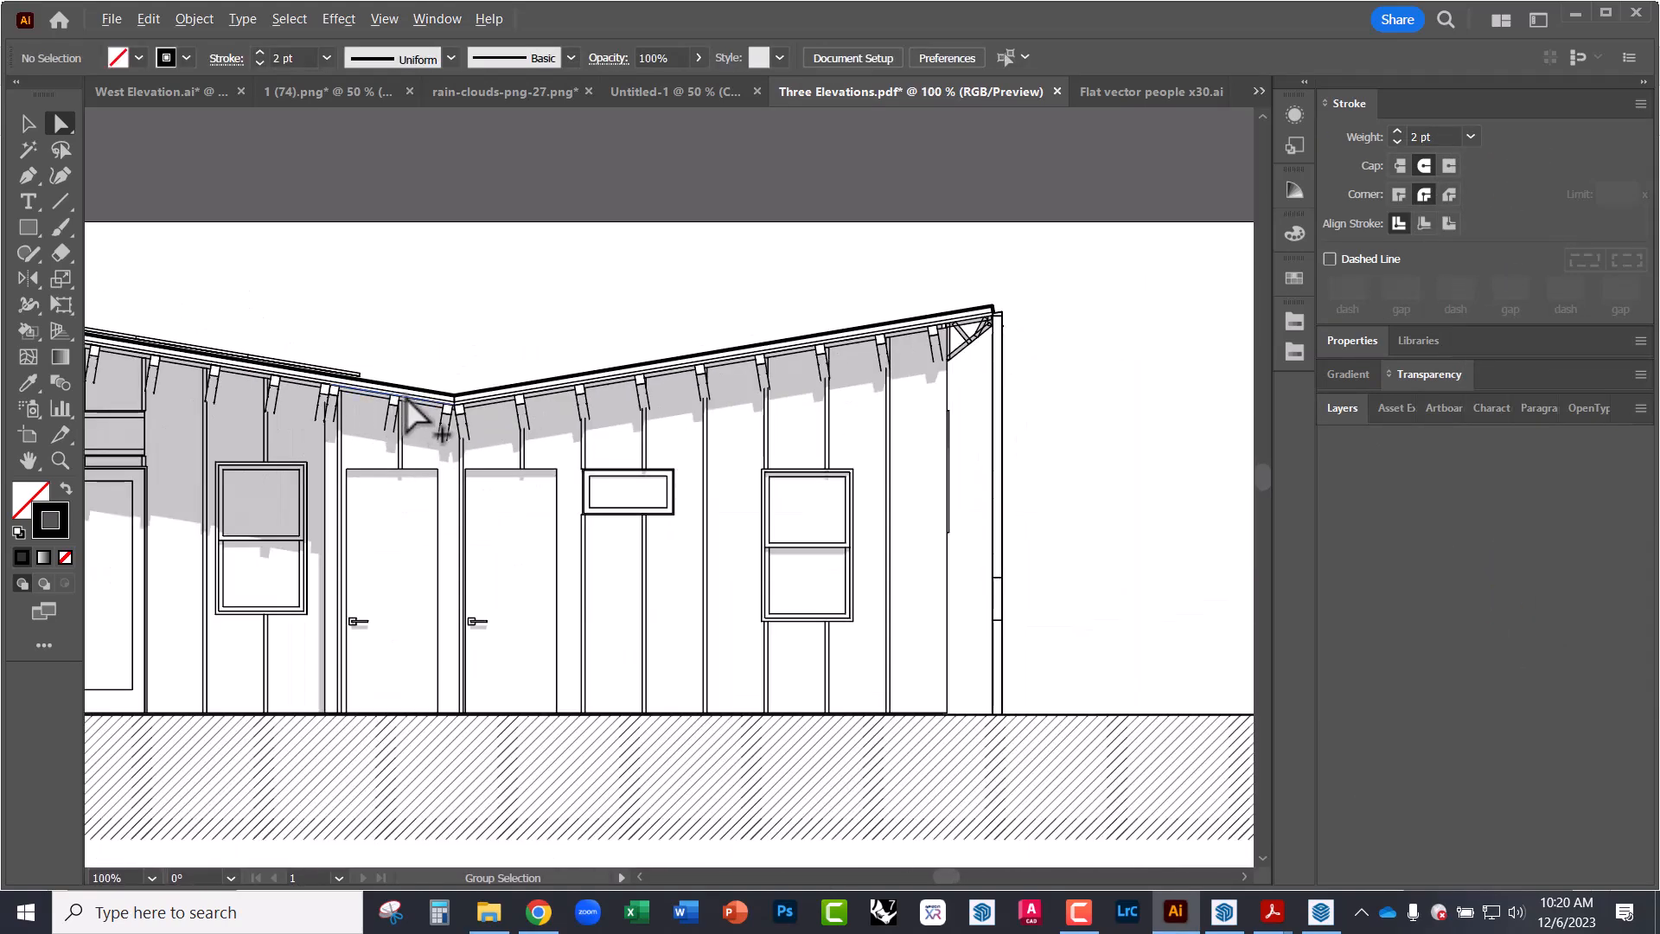
scroll(977, 322, "up", 2, "alt")
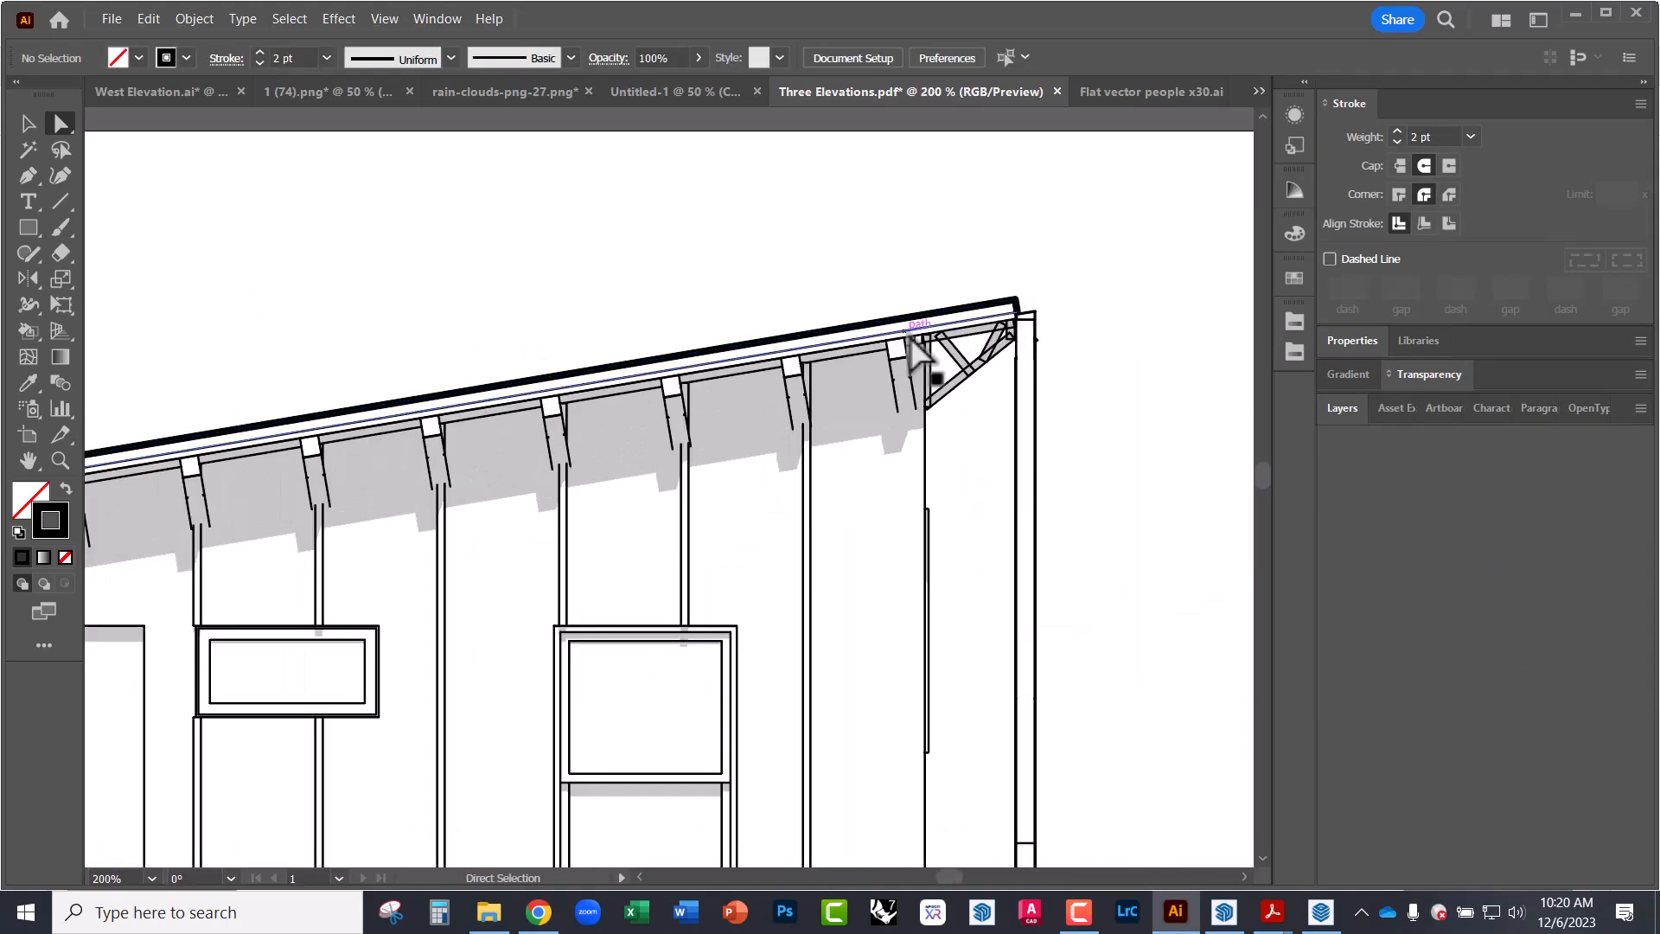
scroll(969, 342, "down", 2, "alt")
scroll(951, 353, "down", 1, "alt")
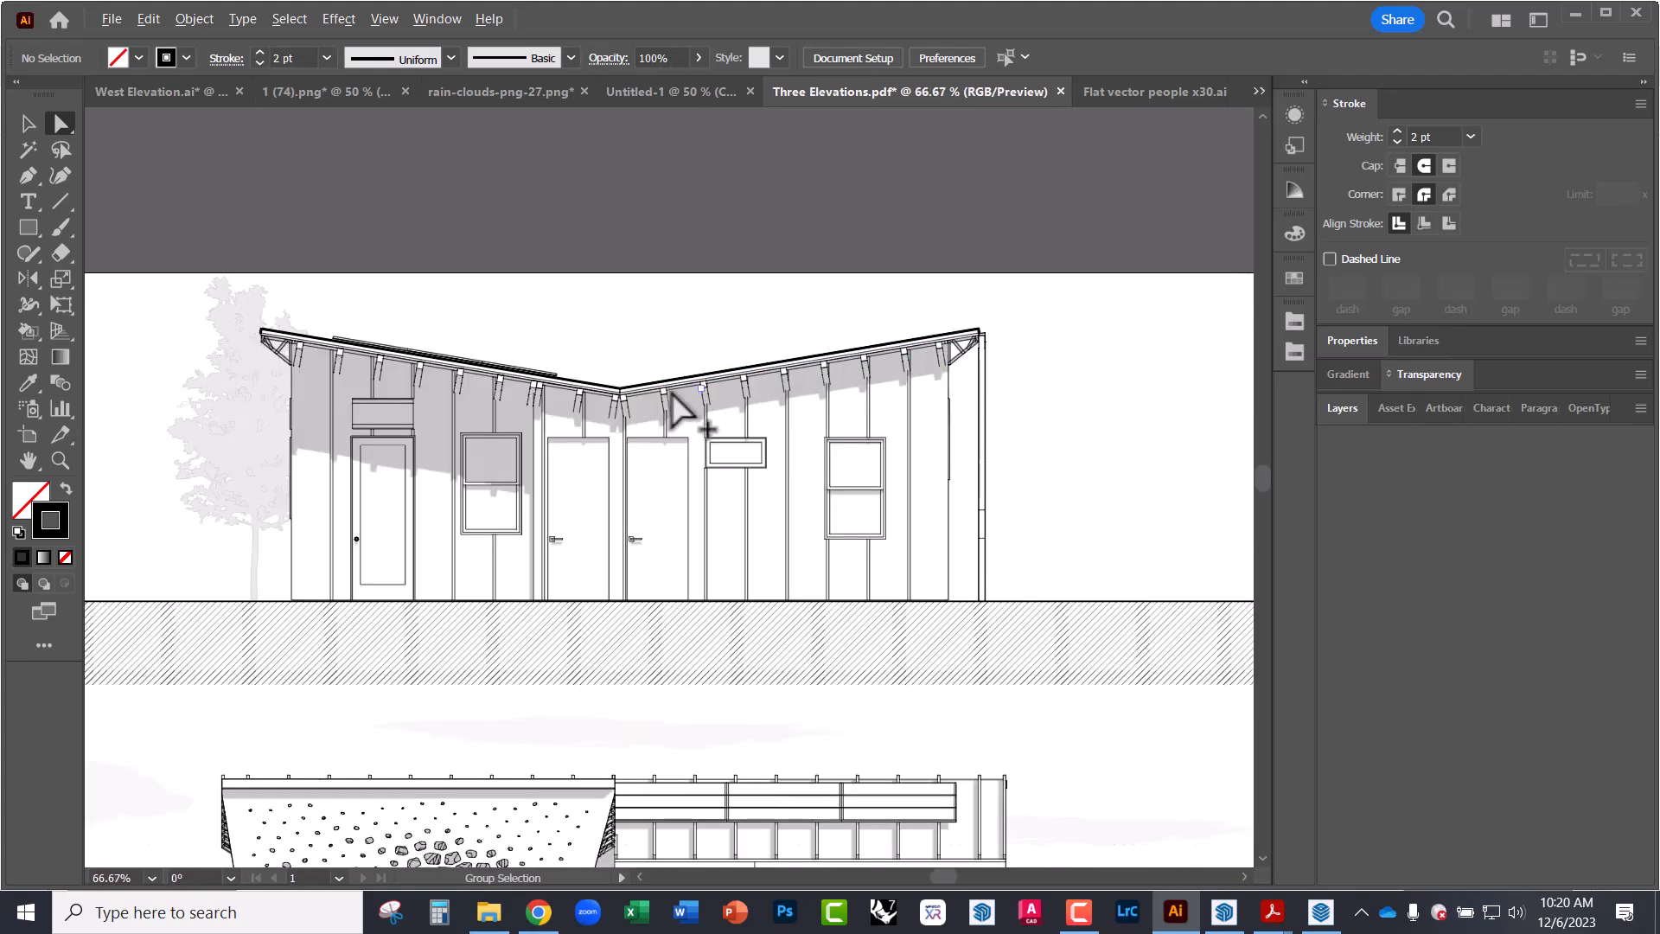
scroll(290, 338, "up", 2, "alt")
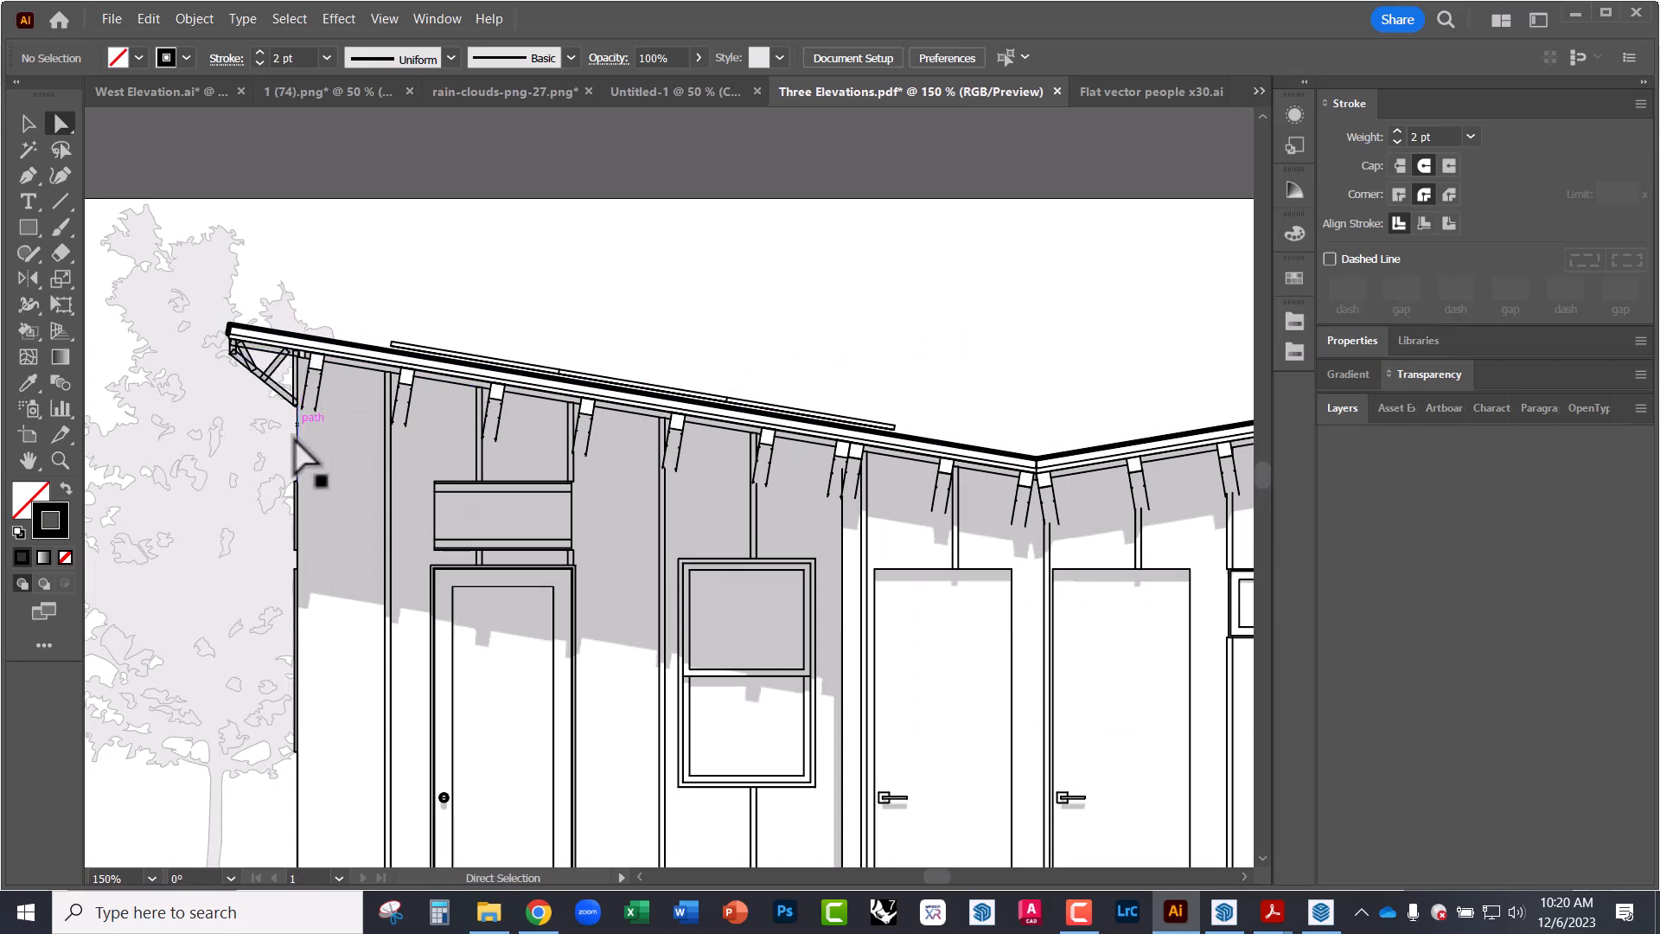
scroll(225, 411, "down", 2, "alt")
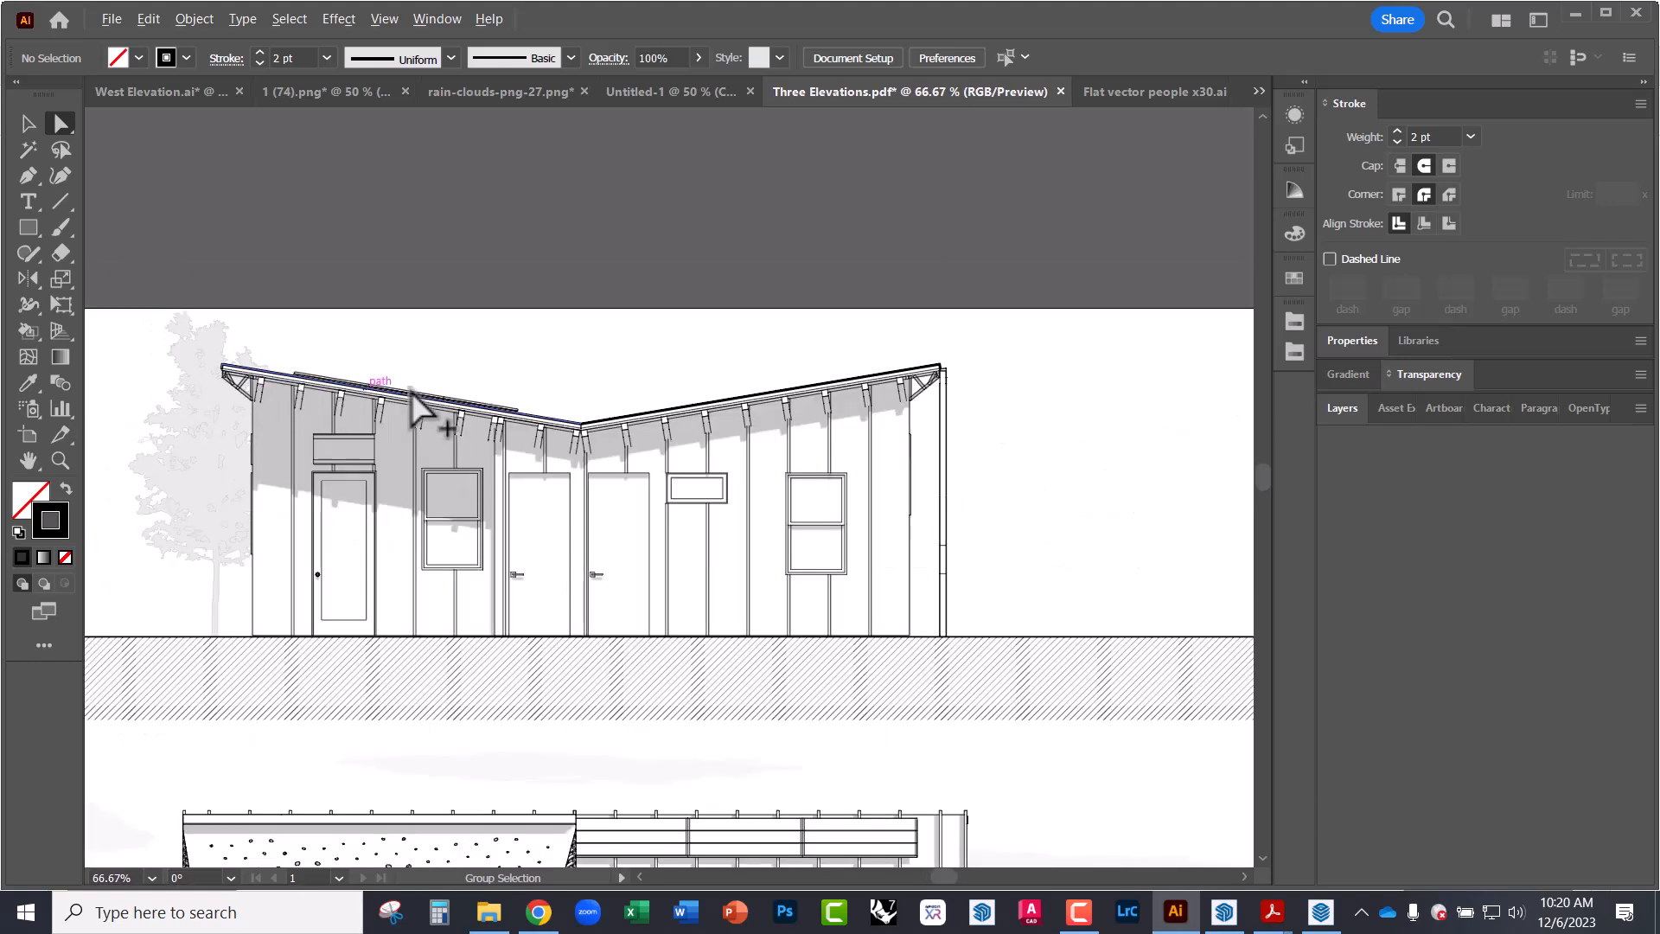
scroll(977, 393, "up", 4, "alt")
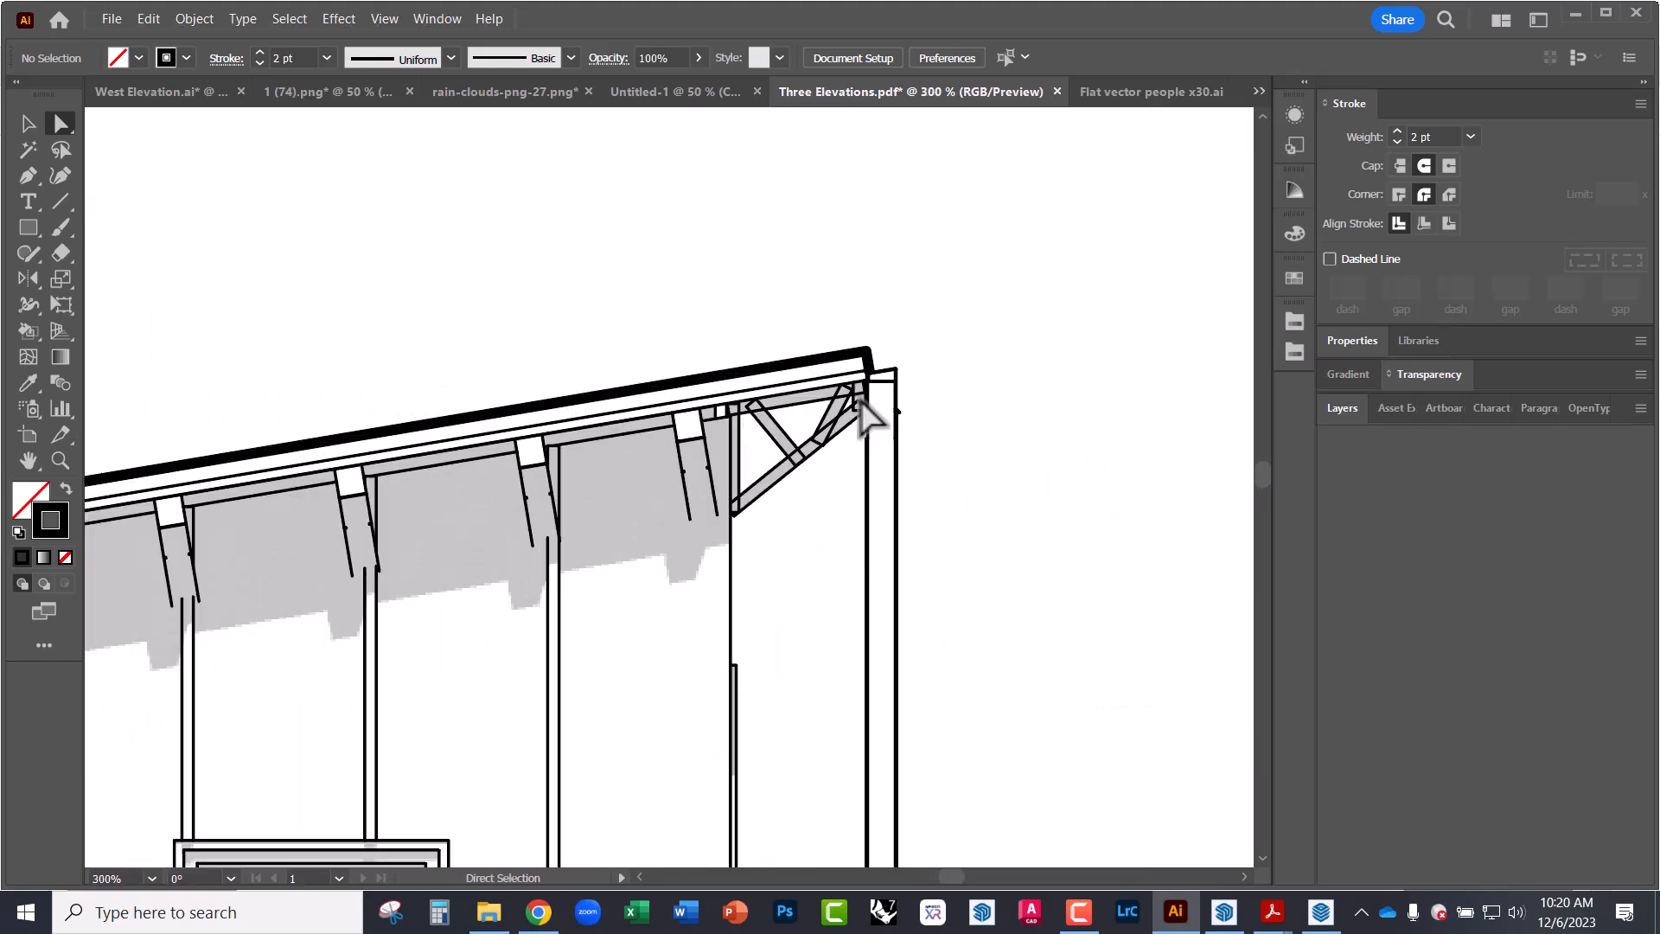
scroll(930, 411, "down", 3, "alt")
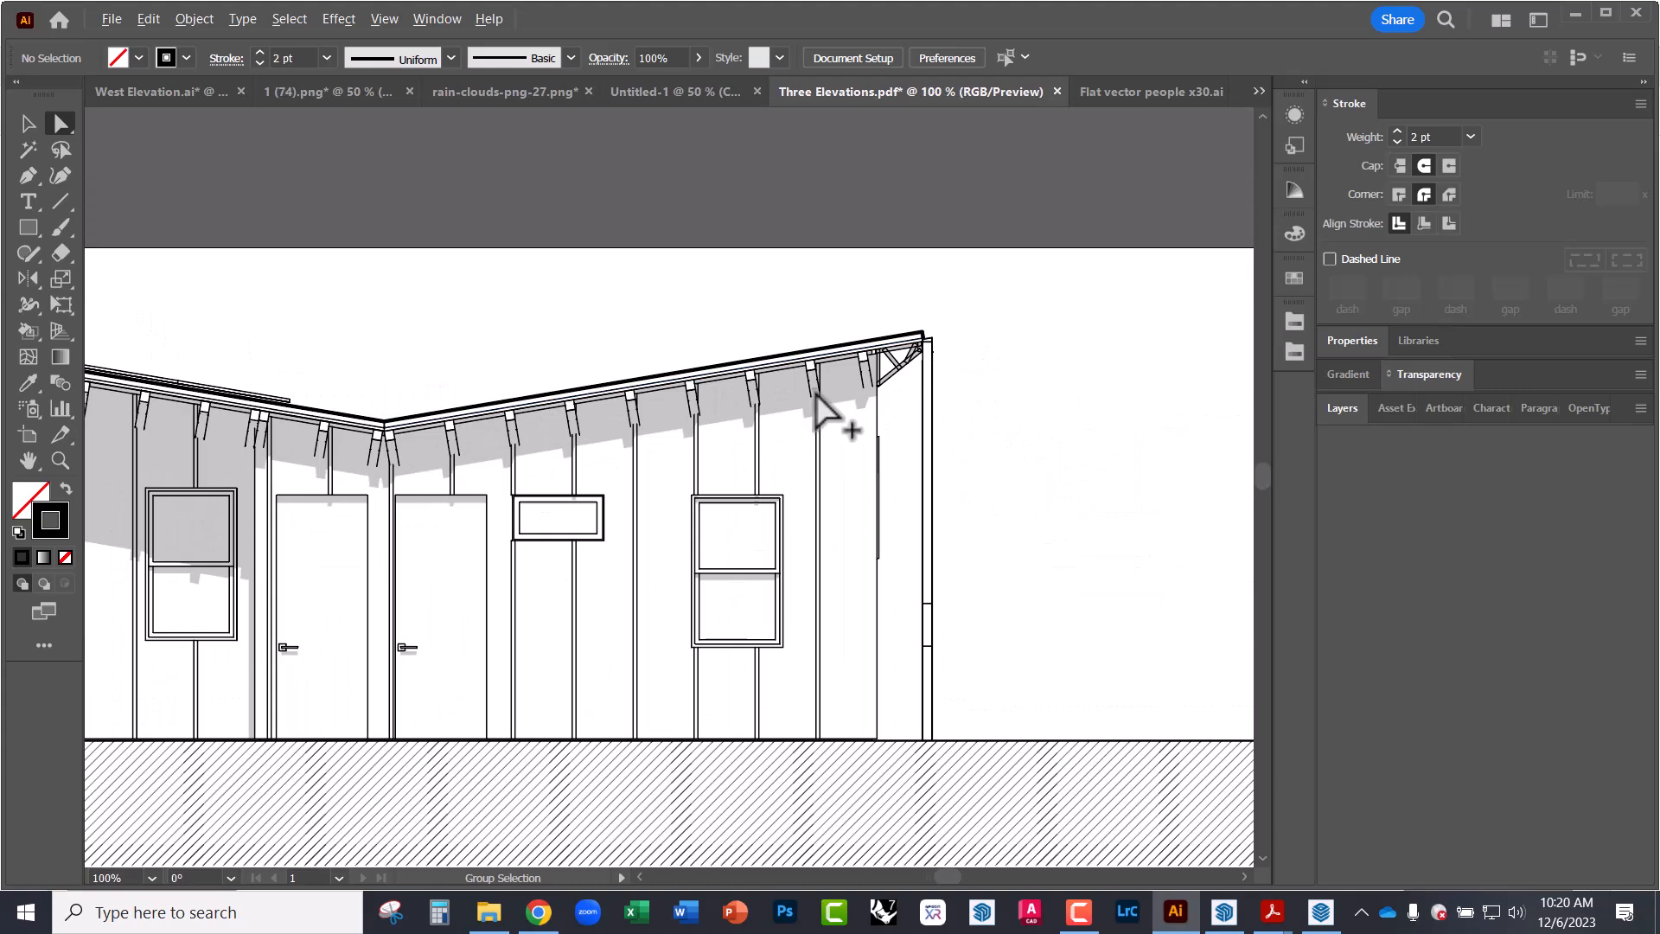
scroll(882, 457, "down", 2, "alt")
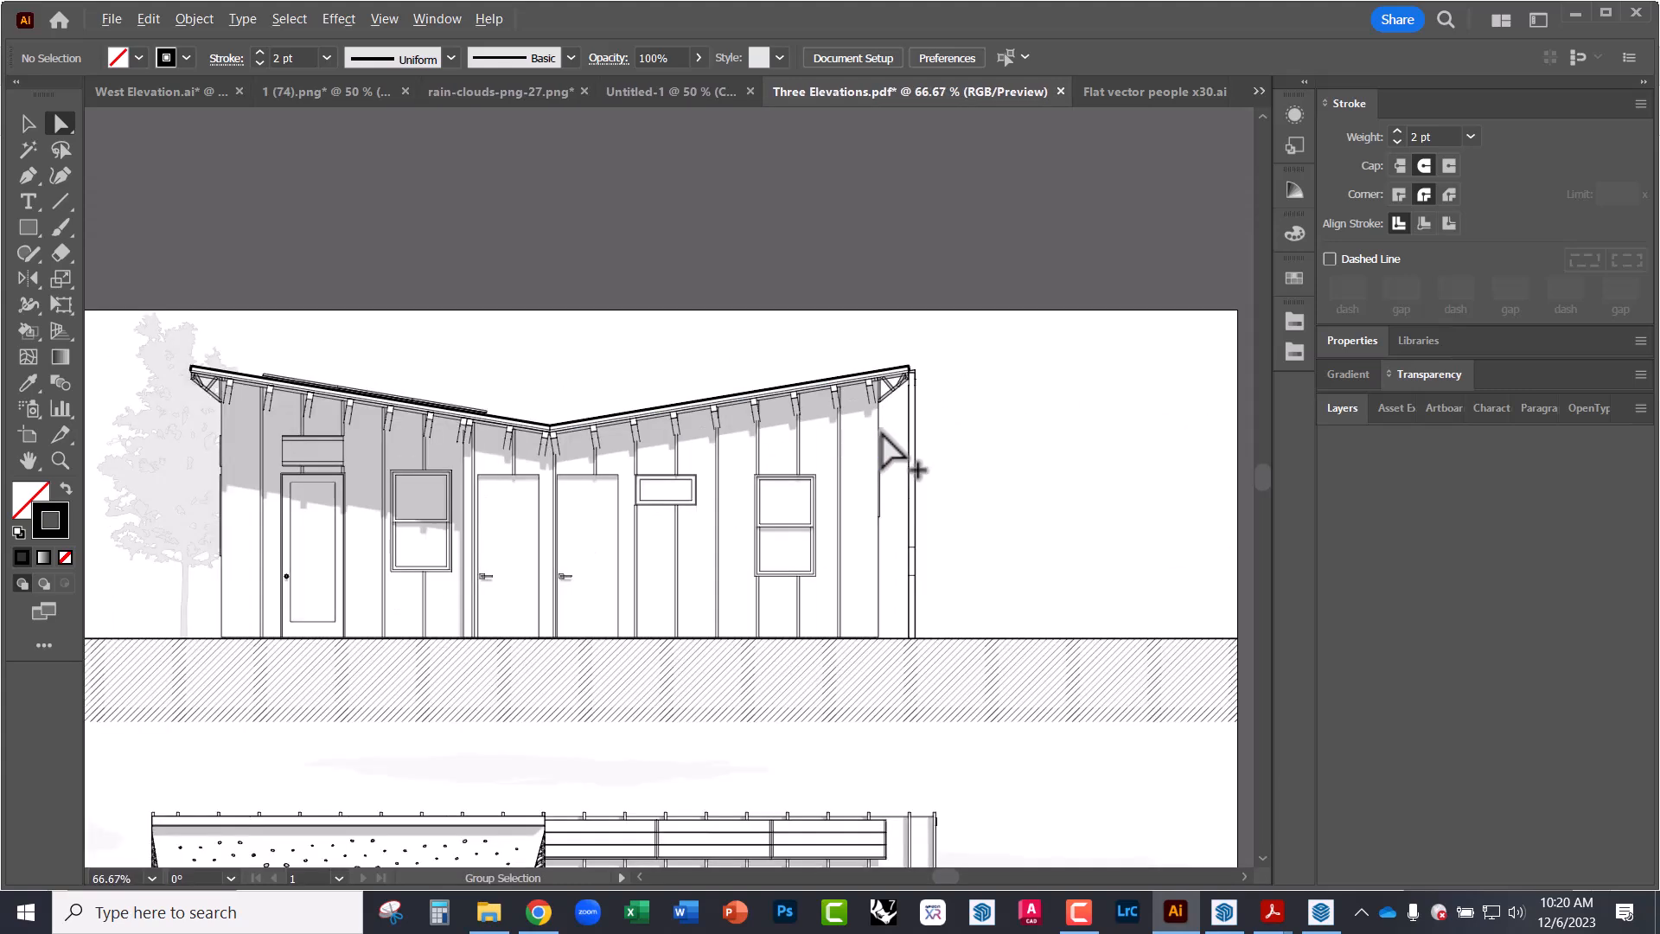
left_click(840, 617)
left_click_drag(839, 636, 853, 465)
key("ctrl+z")
left_click(972, 392)
key("space")
left_click_drag(993, 494, 1042, 327)
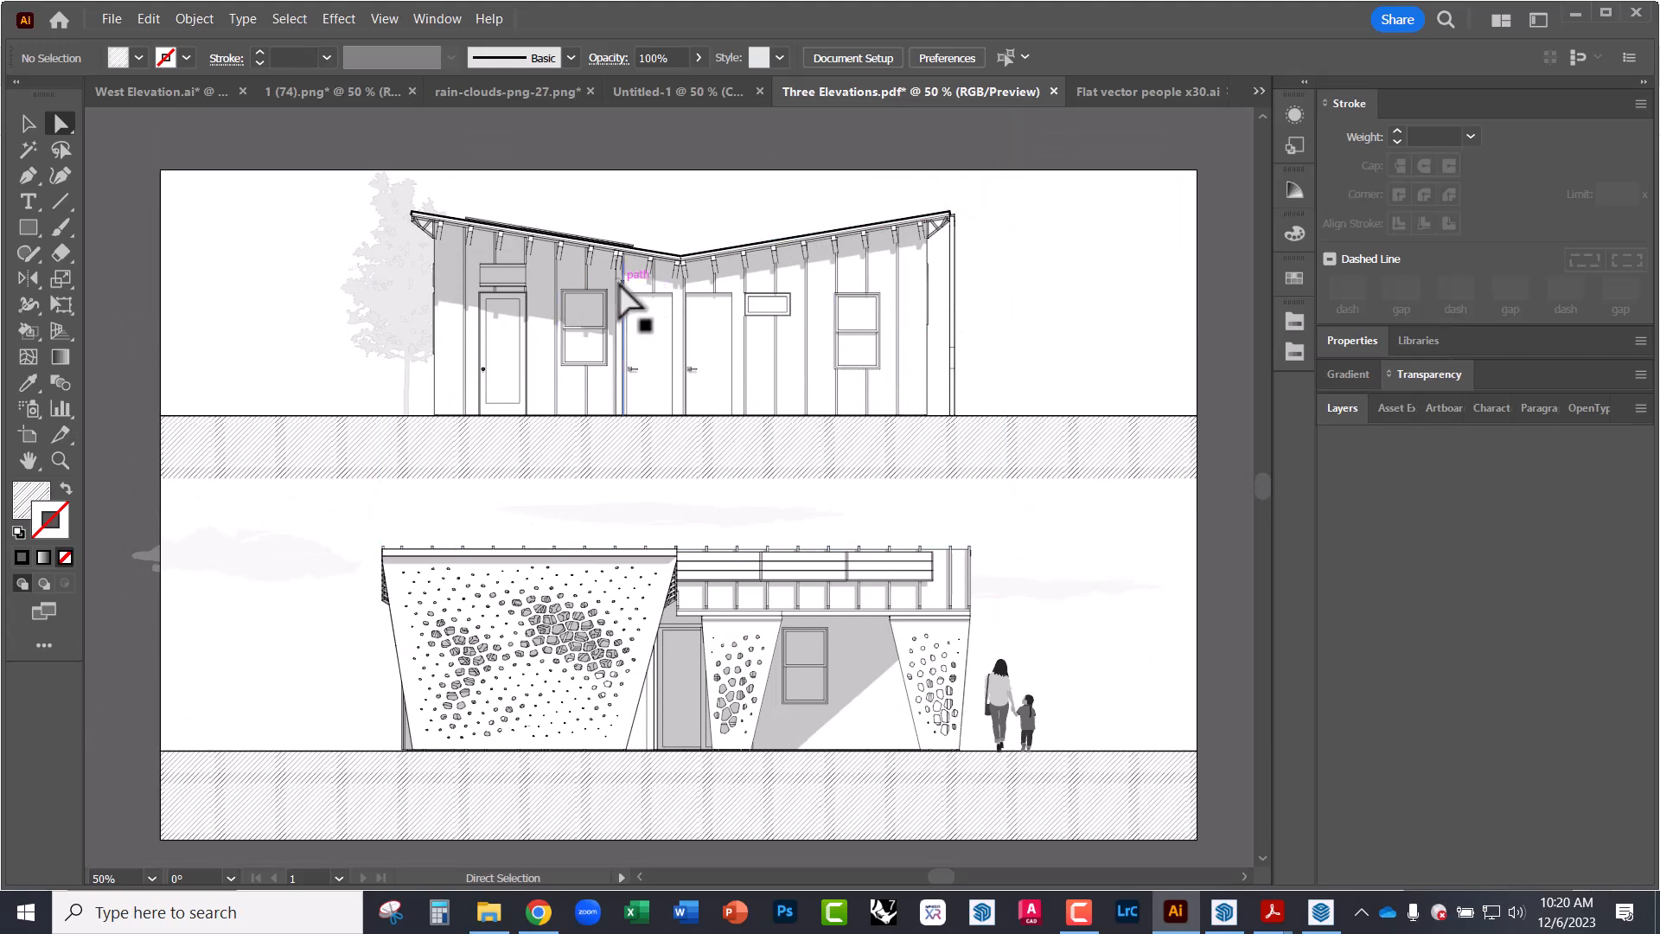
- Export the sheet as a JPEG with Use Artboards enabled for all artboards, in RGB at maximum quality and 400 ppi
left_click(116, 16)
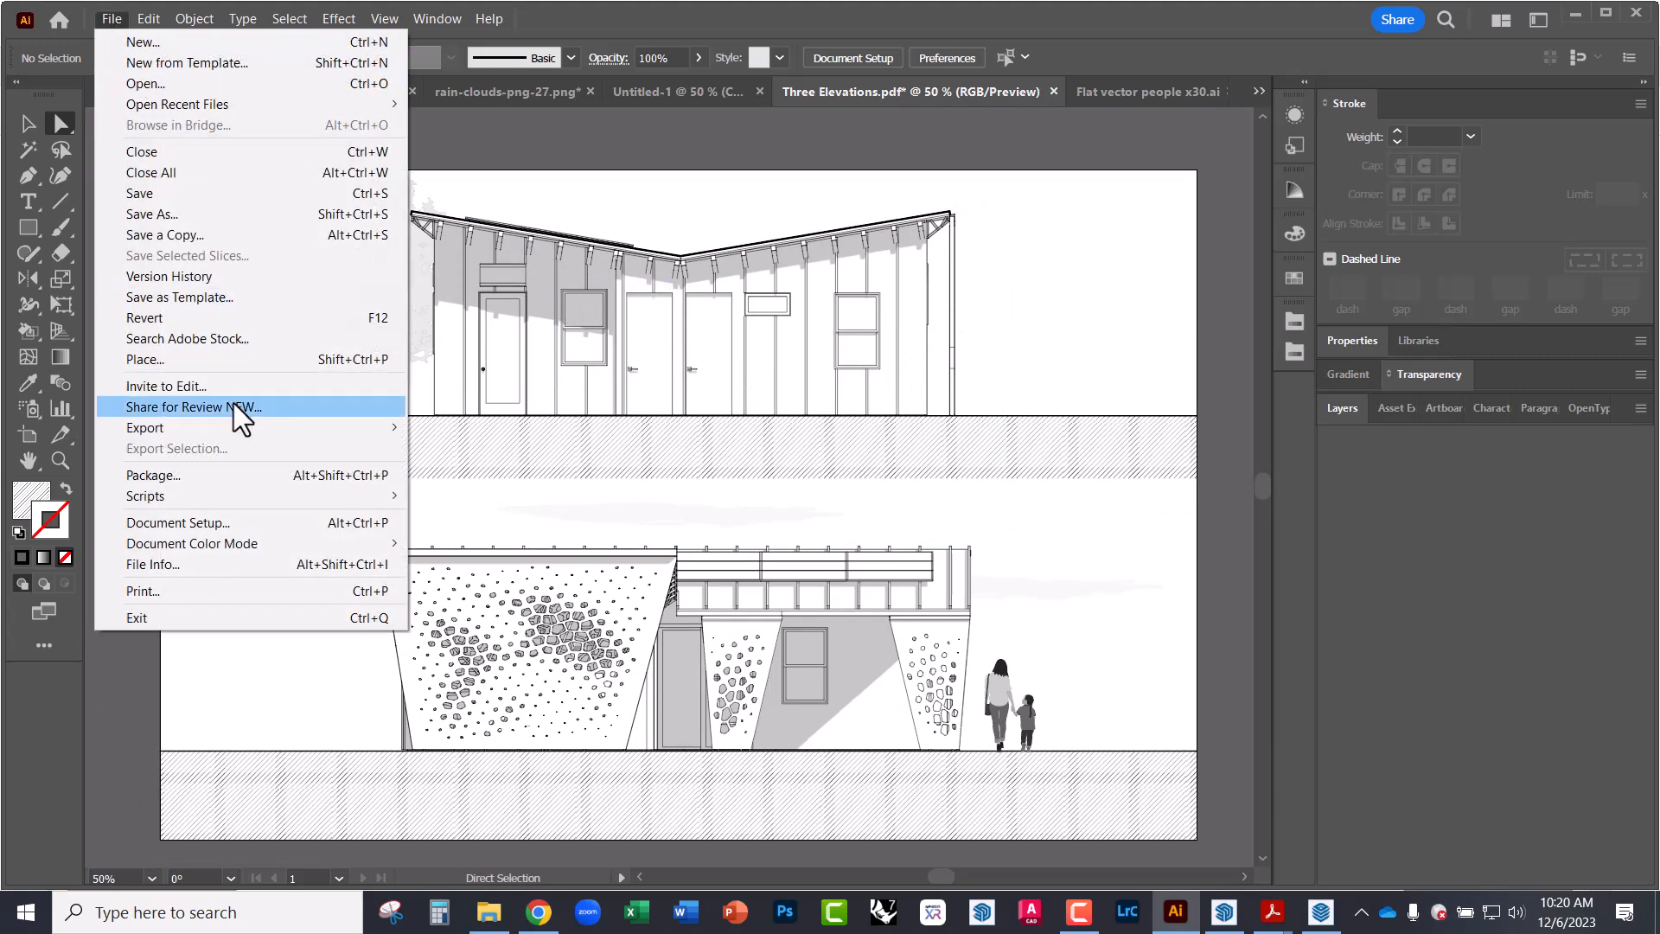
mouse_move(284, 429)
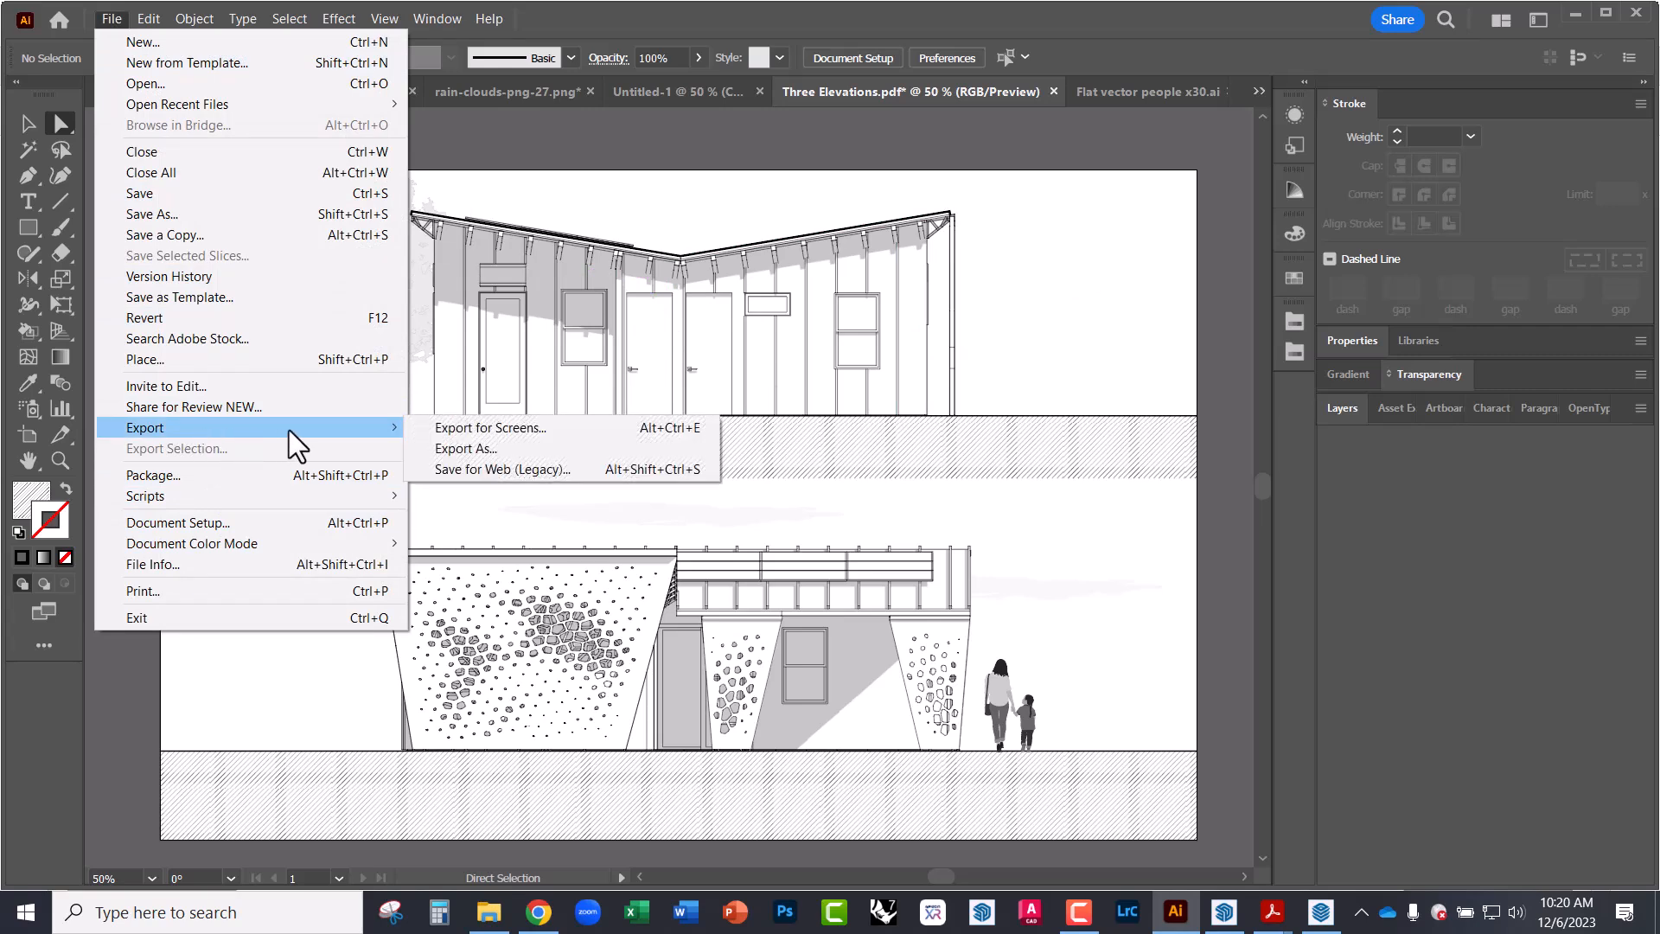
left_click(431, 439)
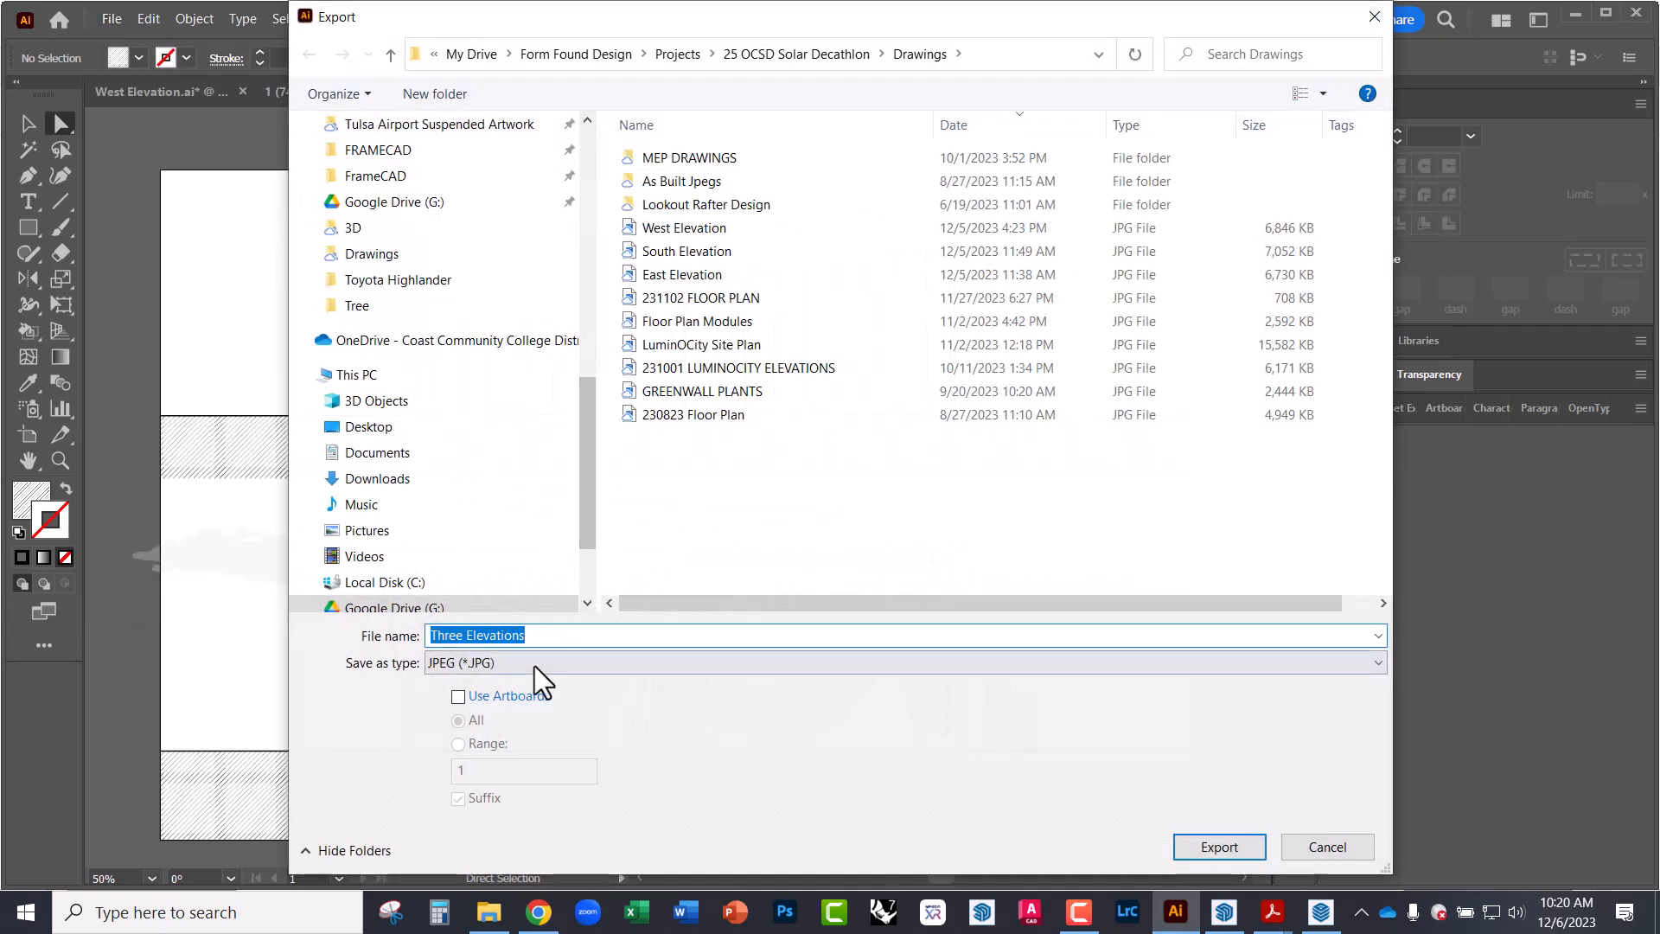
left_click(457, 697)
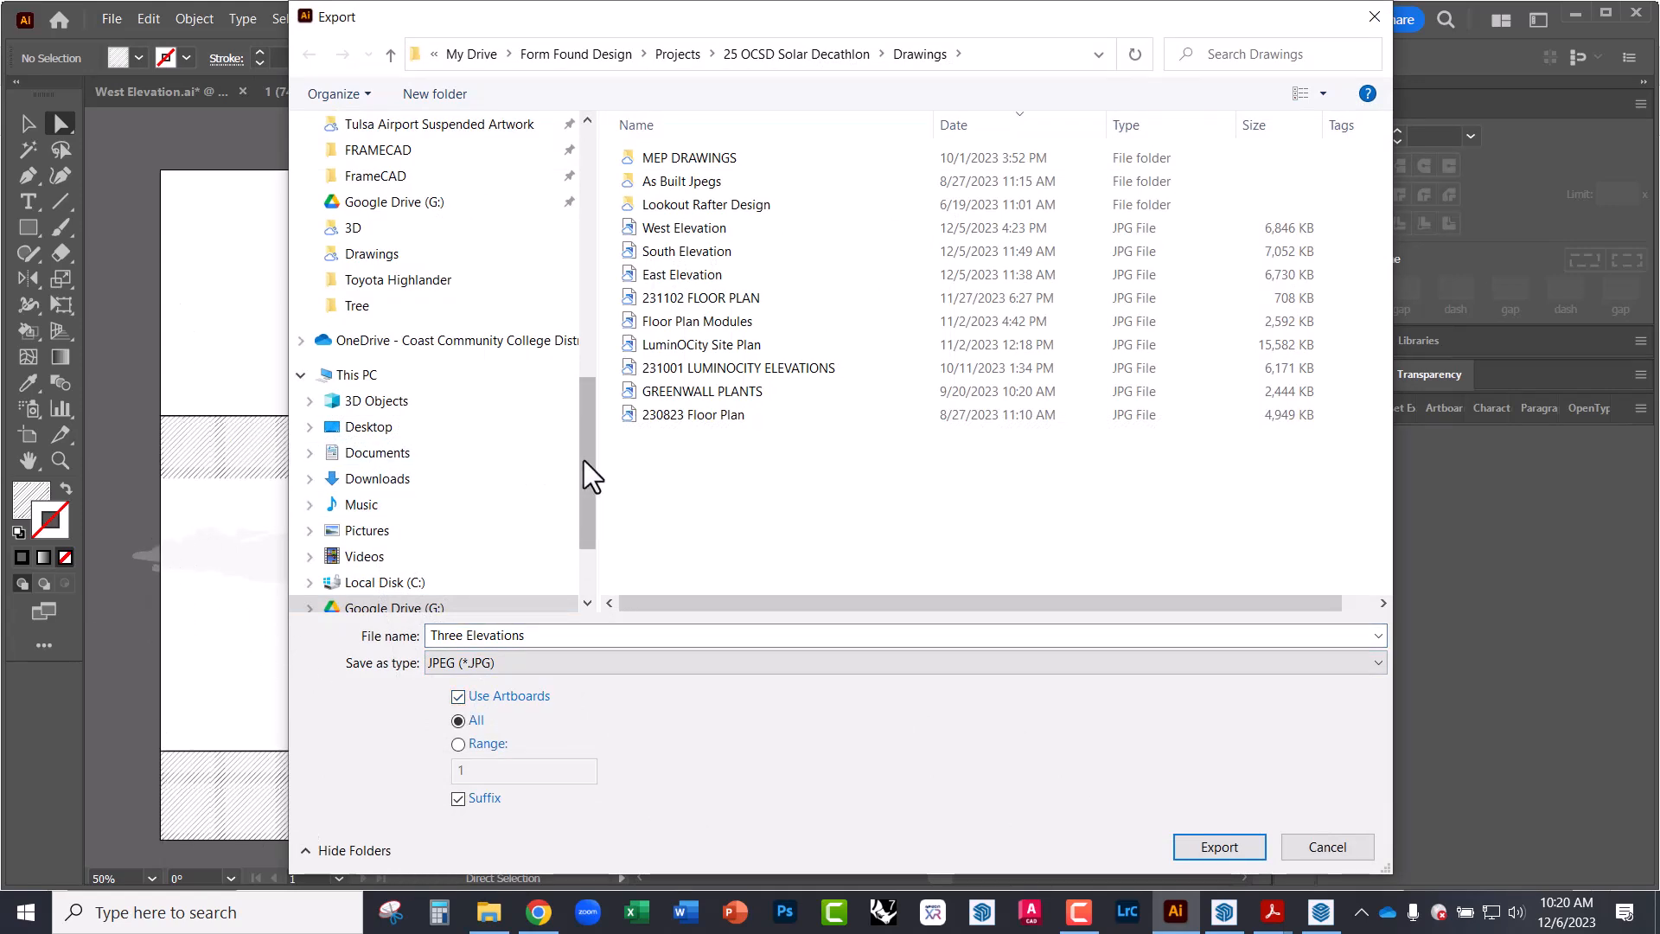
scroll(409, 263, "up", 5)
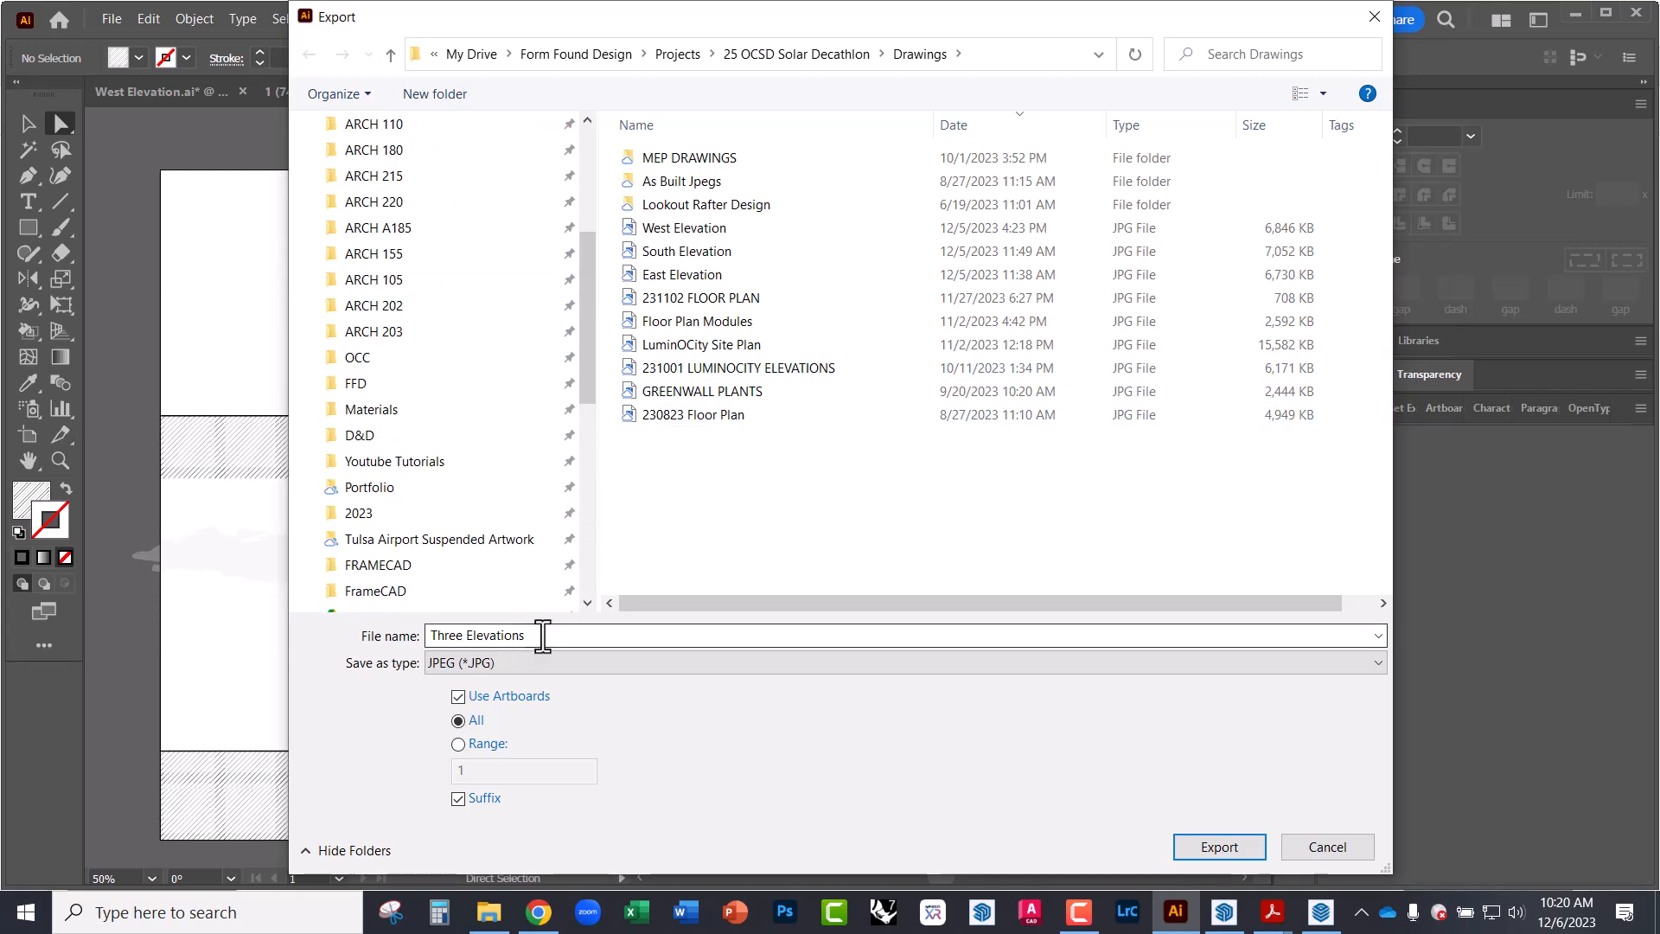
triple_click(637, 635)
left_click(1213, 848)
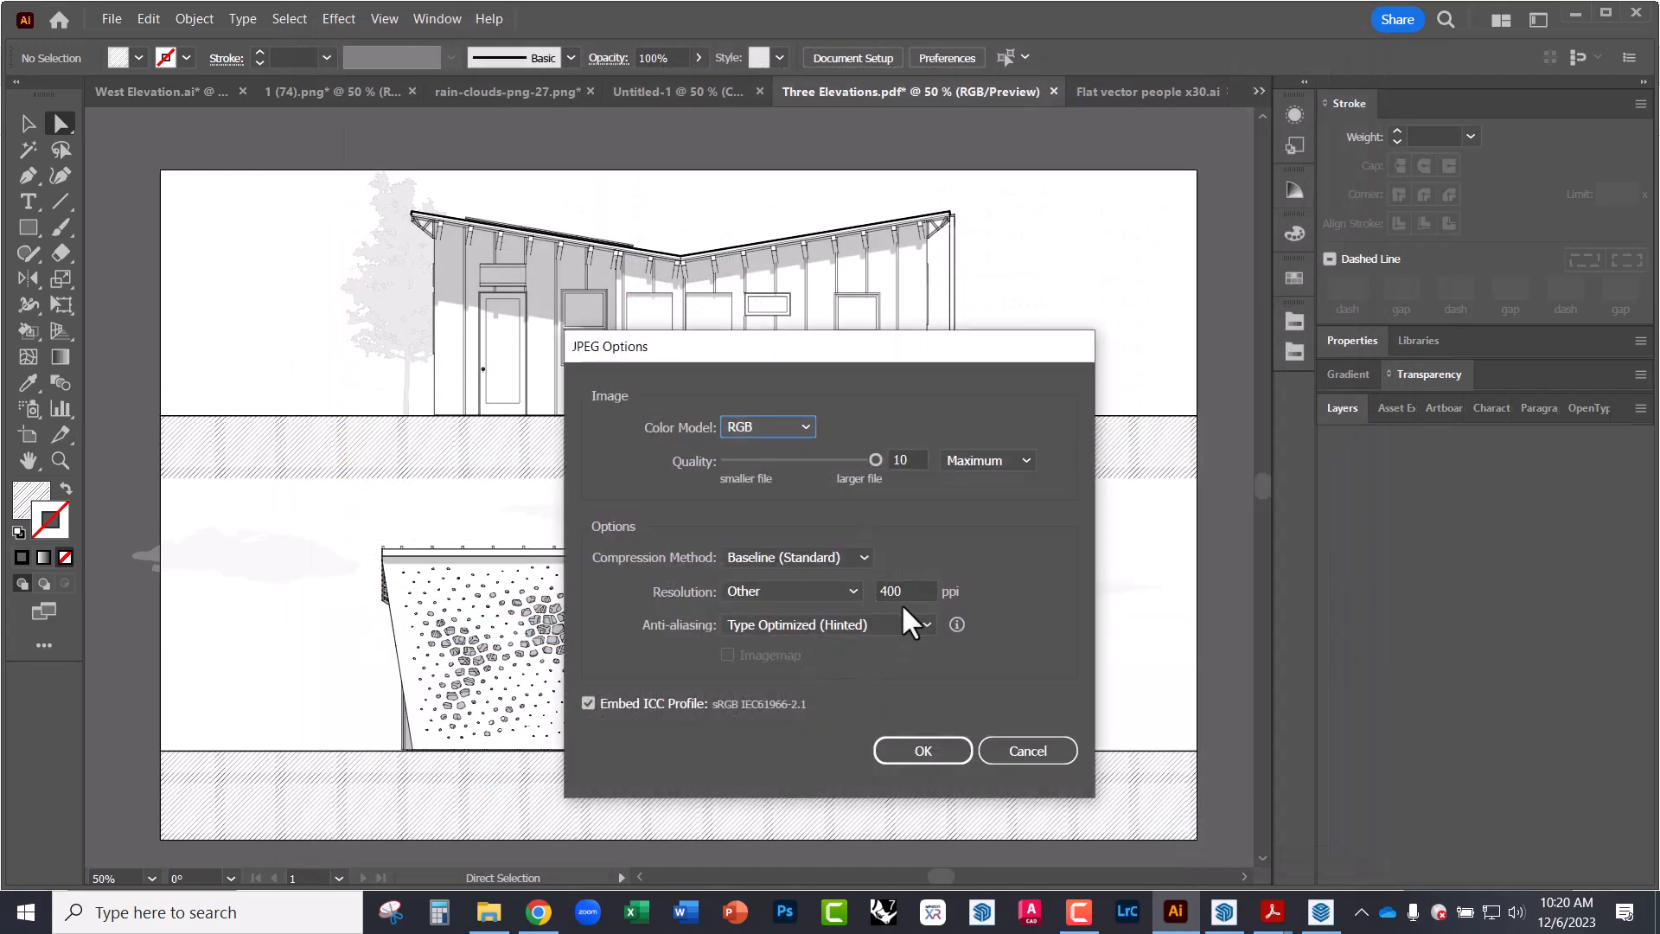
left_click(900, 749)
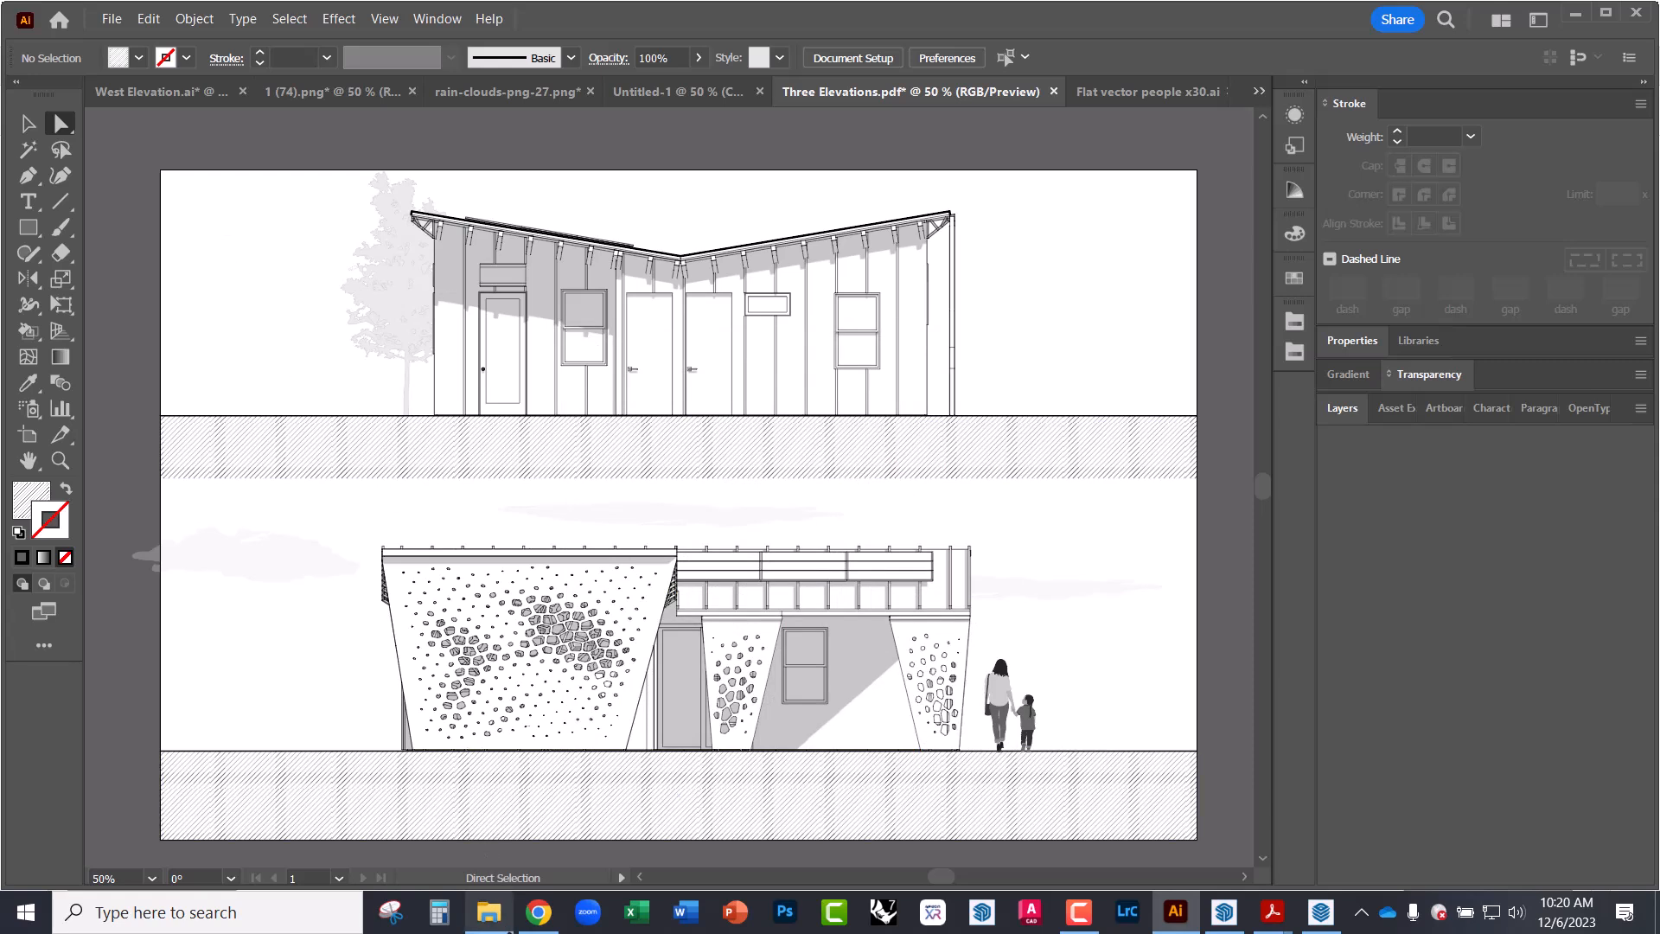
- Switch to the open File Explorer window
mouse_move(482, 926)
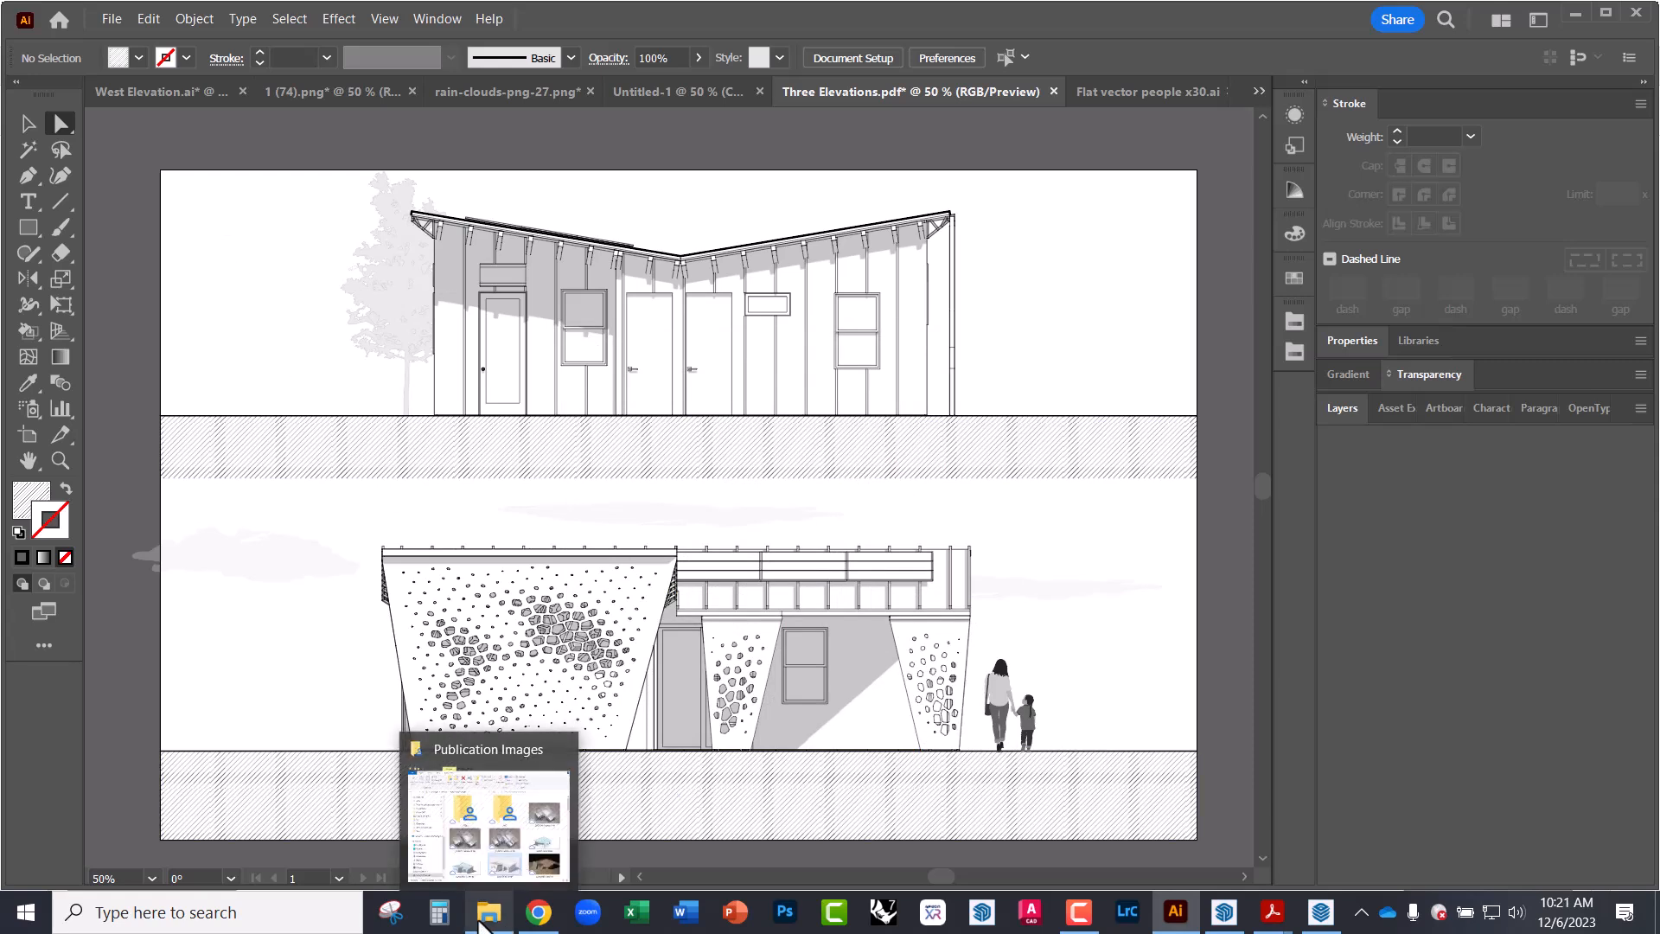